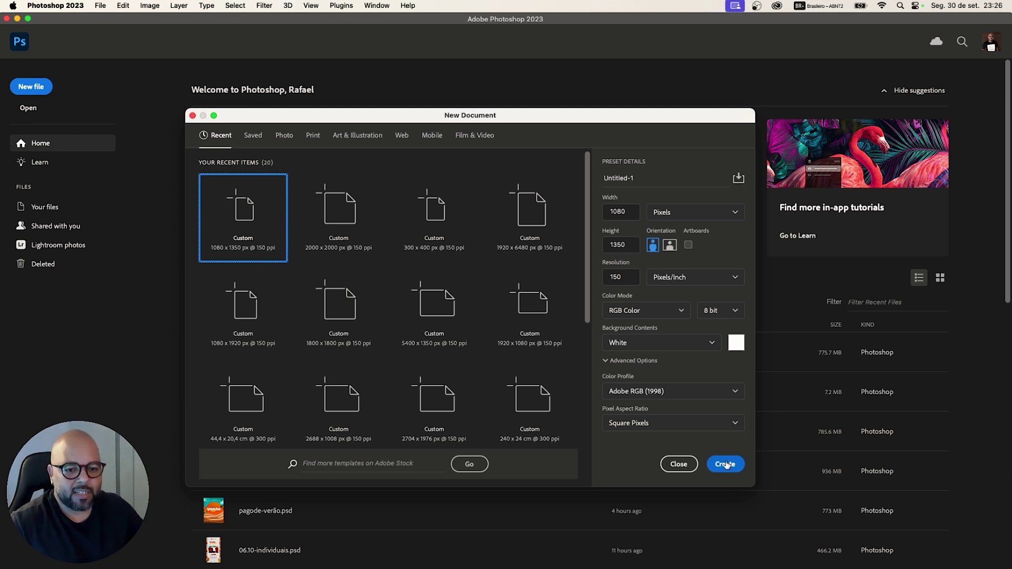
- Create a 1080 × 1350 px RGB document at 150 ppi and save it in the Mesa folder as "Pagode de verão.psd"
{"action": "left_click", "coordinate": [726, 463]}
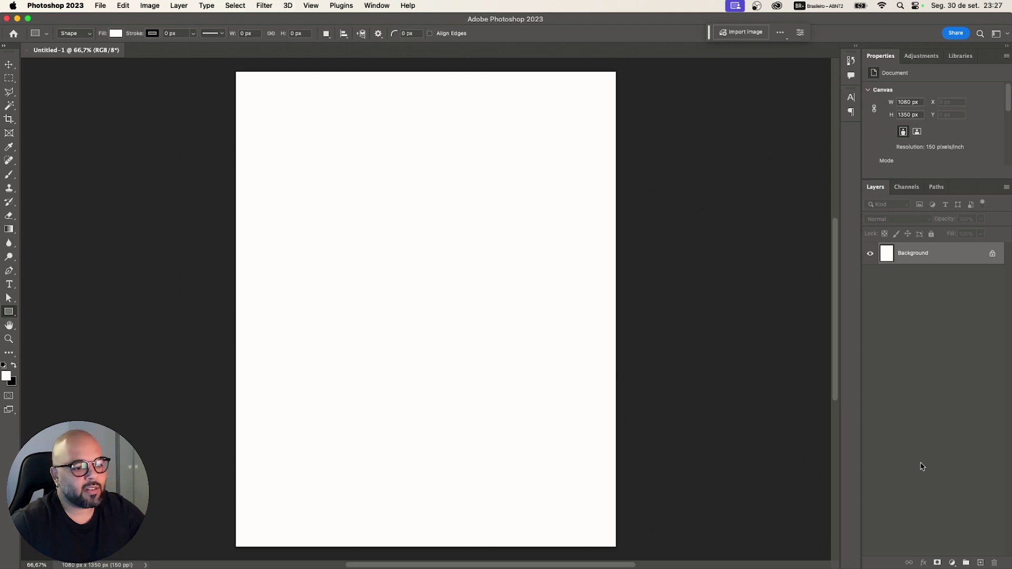
{"action": "left_click", "coordinate": [952, 562]}
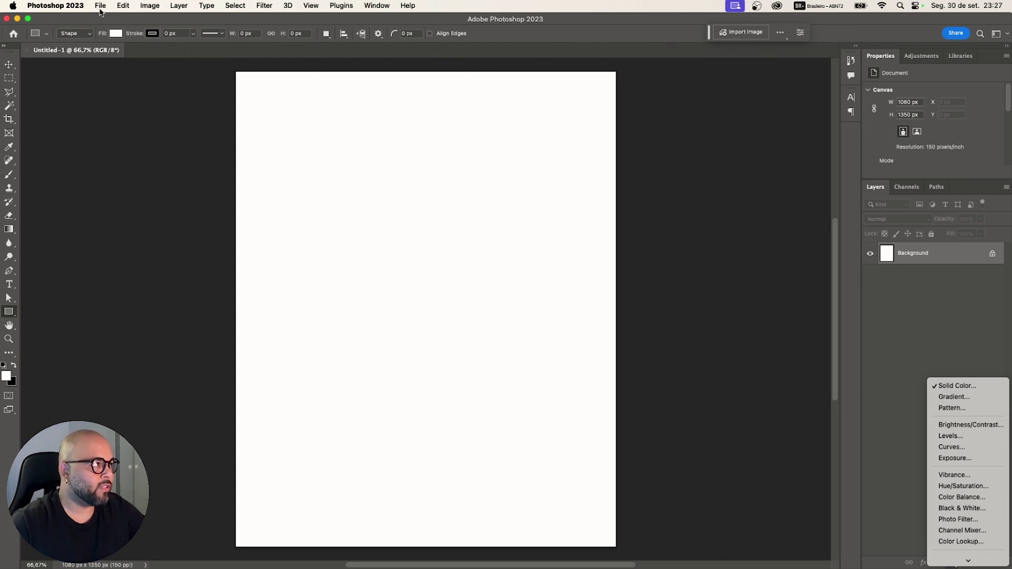
{"action": "left_click", "coordinate": [99, 7]}
{"action": "left_click", "coordinate": [100, 6]}
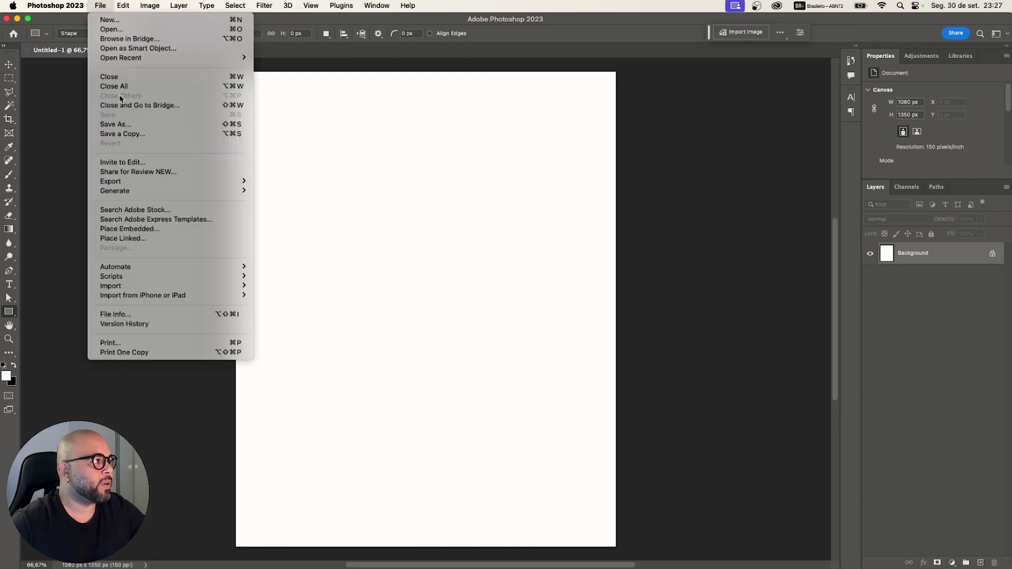
{"action": "left_click", "coordinate": [128, 125]}
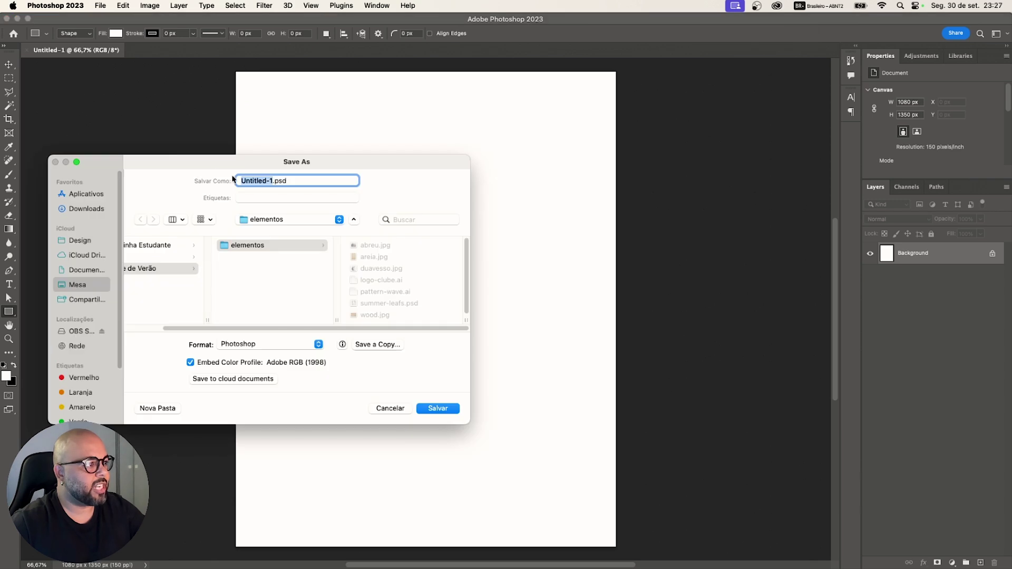
{"action": "left_click", "coordinate": [84, 285]}
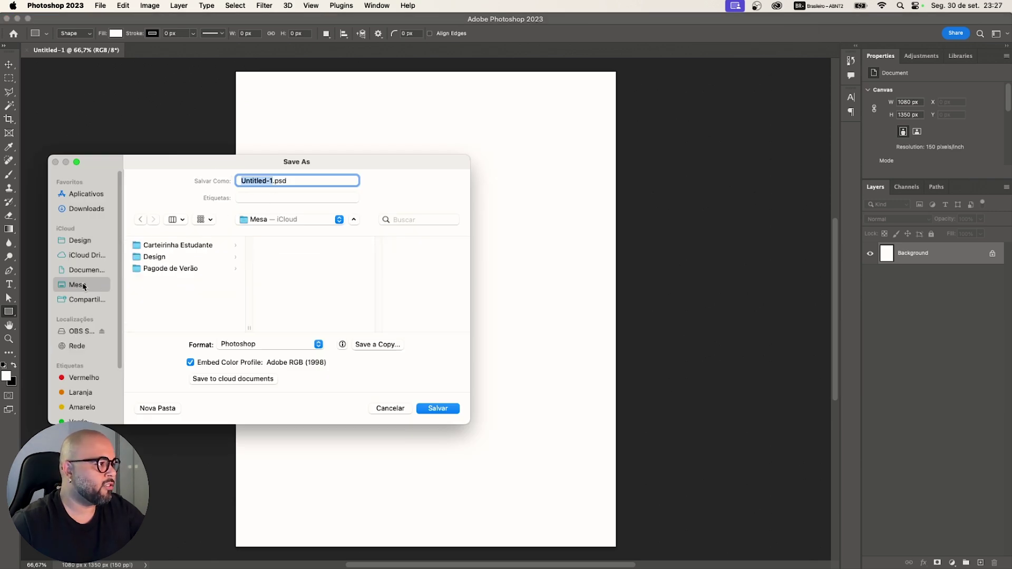
{"action": "left_click", "coordinate": [272, 181]}
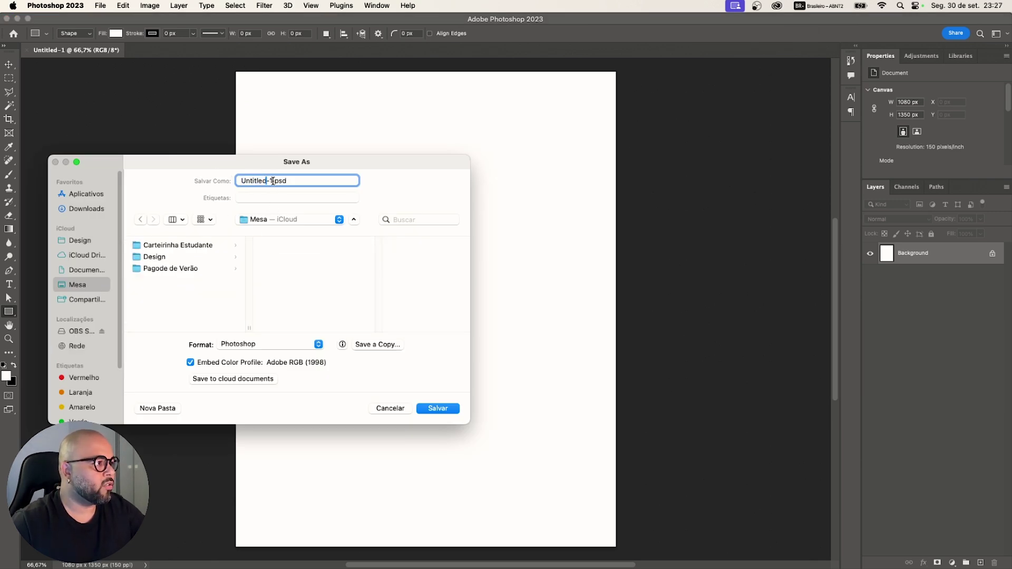
{"action": "left_click_drag", "start_coordinate": [272, 181], "coordinate": [206, 177]}
{"action": "type", "text": "Pago"}
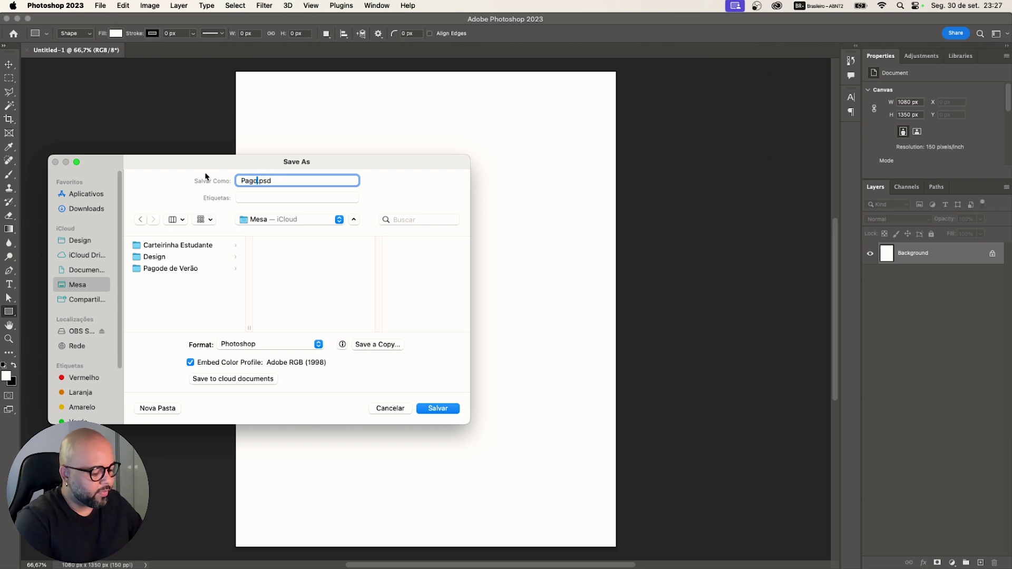
{"action": "type", "text": "de de verão"}
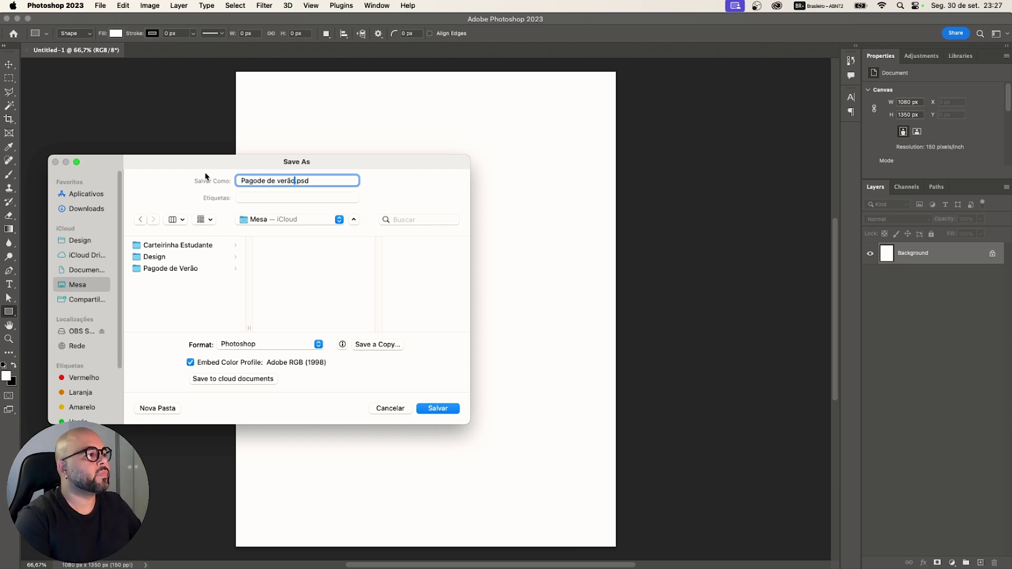
{"action": "key", "text": "Return"}
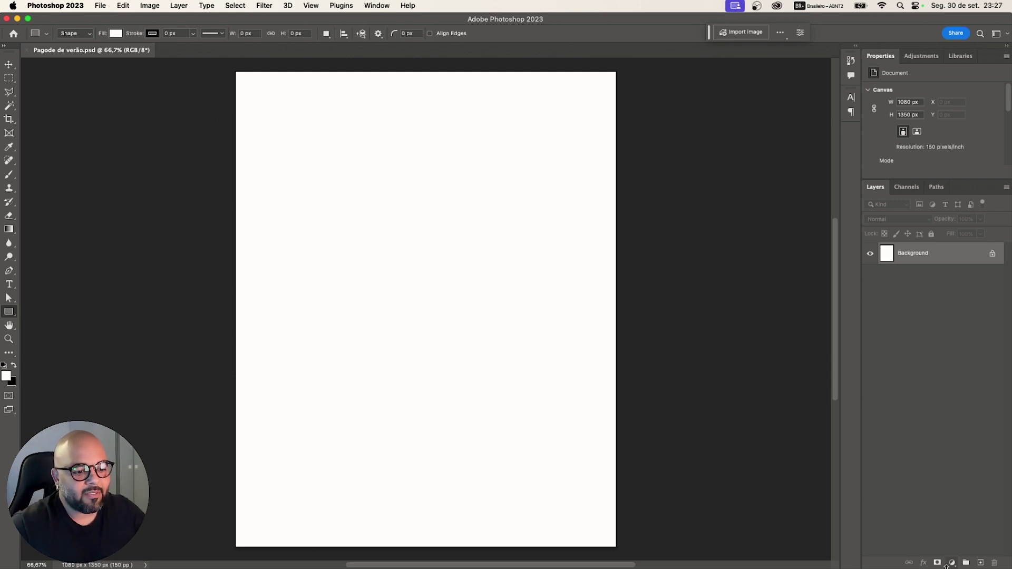
- Add a Solid Color fill layer above the background in blue #49a1e5
{"action": "left_click", "coordinate": [949, 565]}
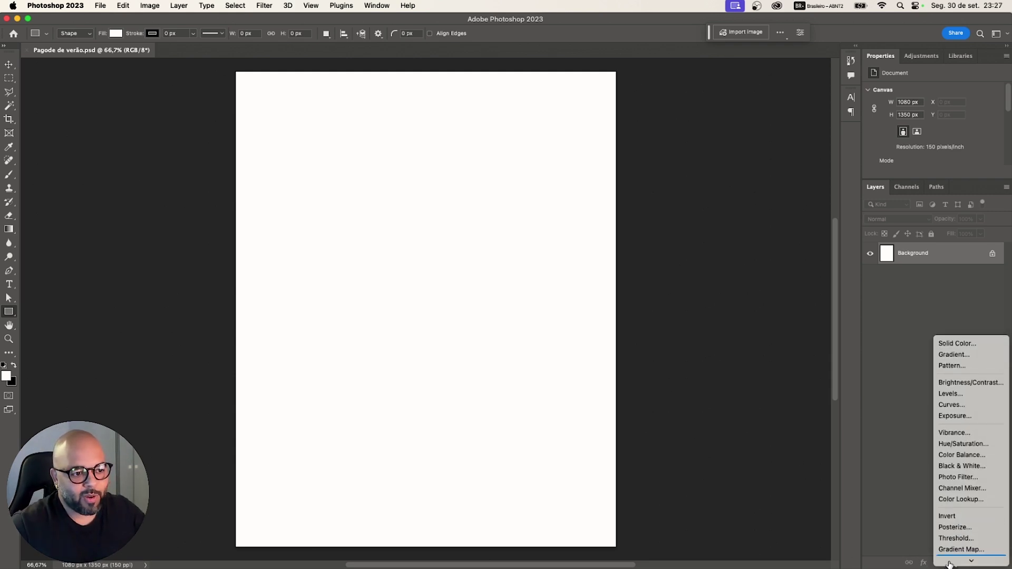
{"action": "left_click", "coordinate": [940, 343]}
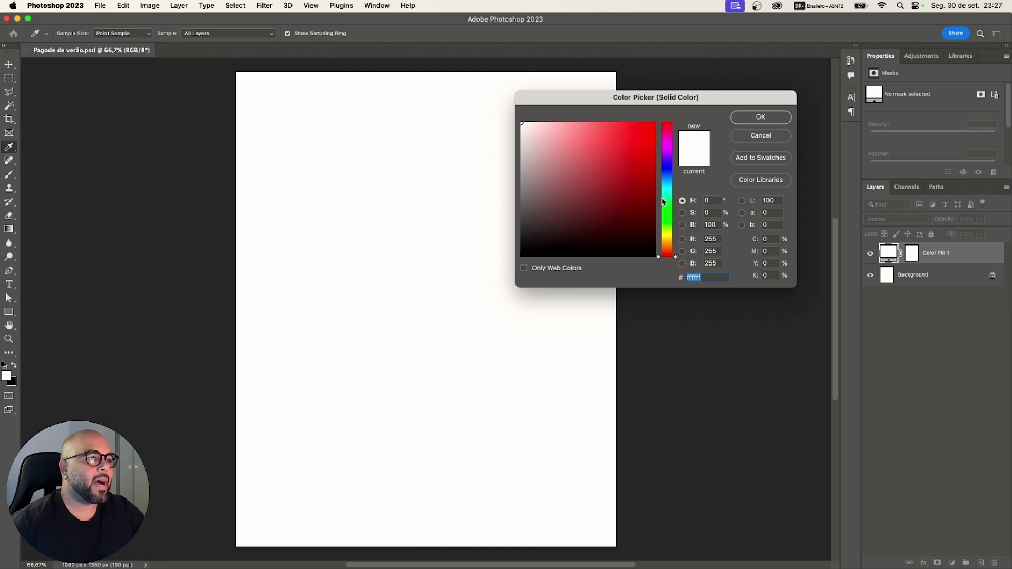
{"action": "left_click", "coordinate": [669, 180]}
{"action": "left_click_drag", "start_coordinate": [647, 179], "coordinate": [613, 135]}
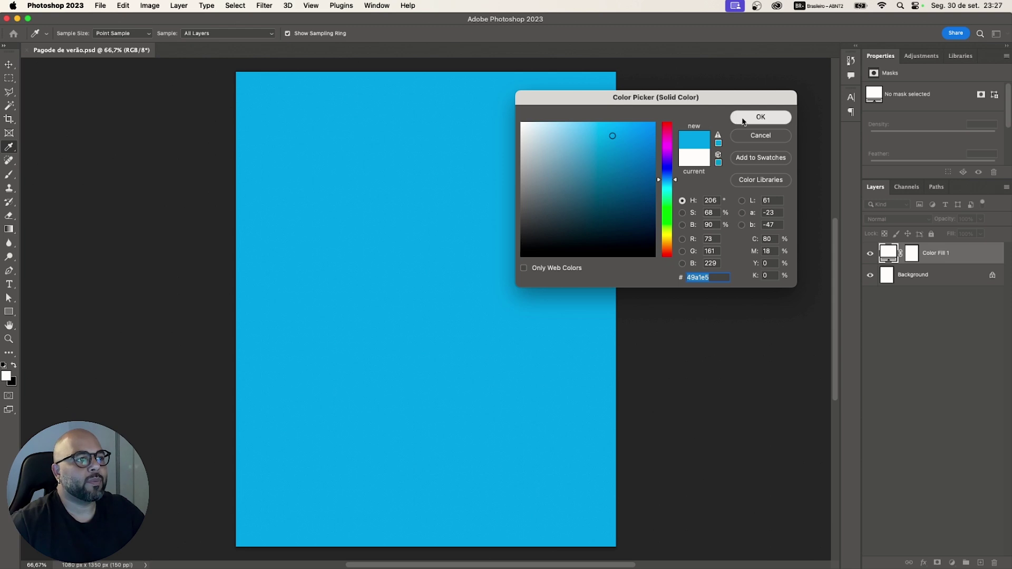
{"action": "left_click", "coordinate": [759, 116]}
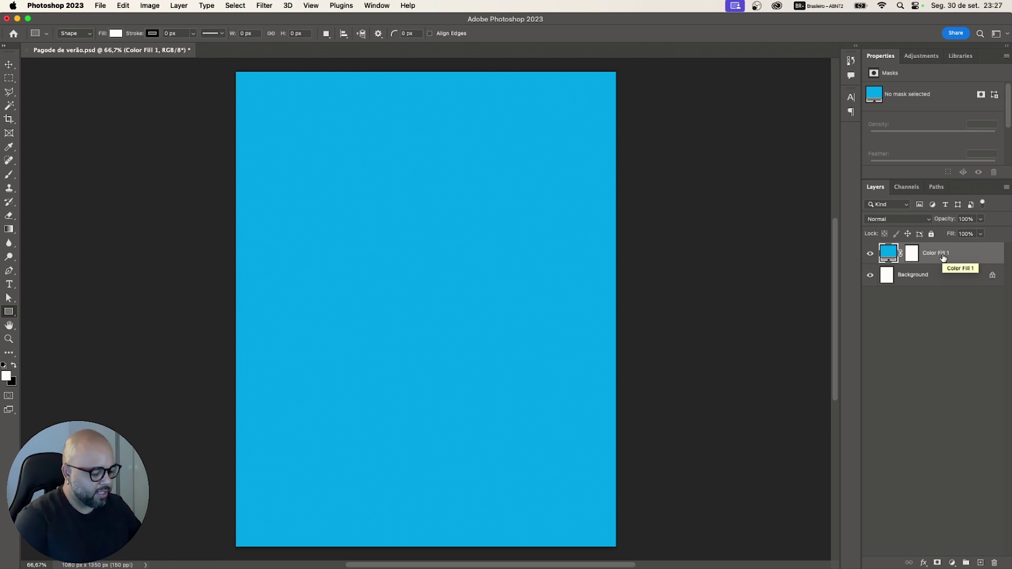
- Duplicate the blue fill layer, add a vector mask to the copy, and target the copy's layer mask
{"action": "key", "text": "super+j"}
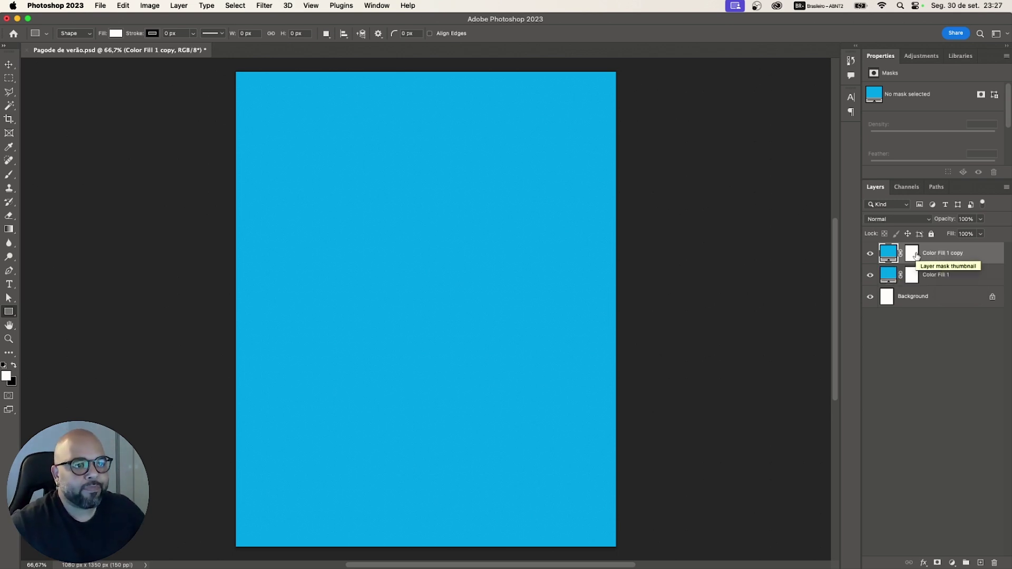
{"action": "left_click", "coordinate": [937, 561]}
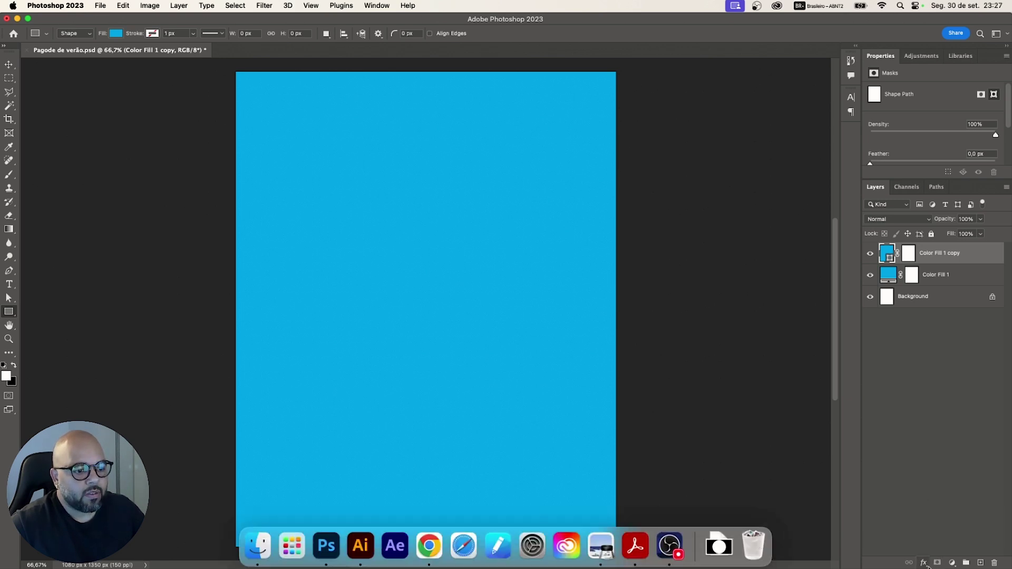
{"action": "left_click", "coordinate": [905, 255]}
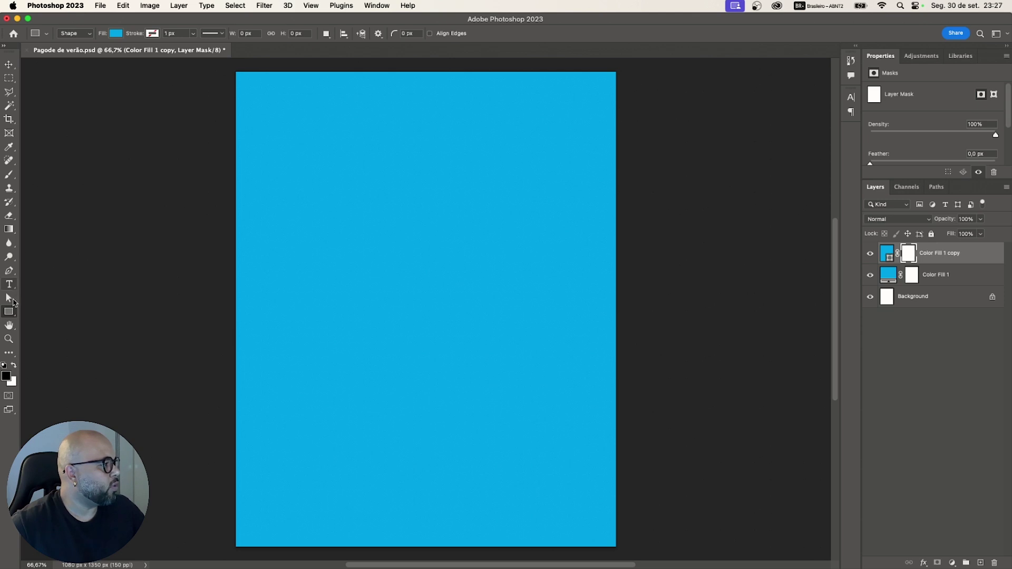
- Dab a soft black 1100 px brush spot on the copy's layer mask and set that layer's blend mode to Multiply
{"action": "left_click", "coordinate": [9, 174]}
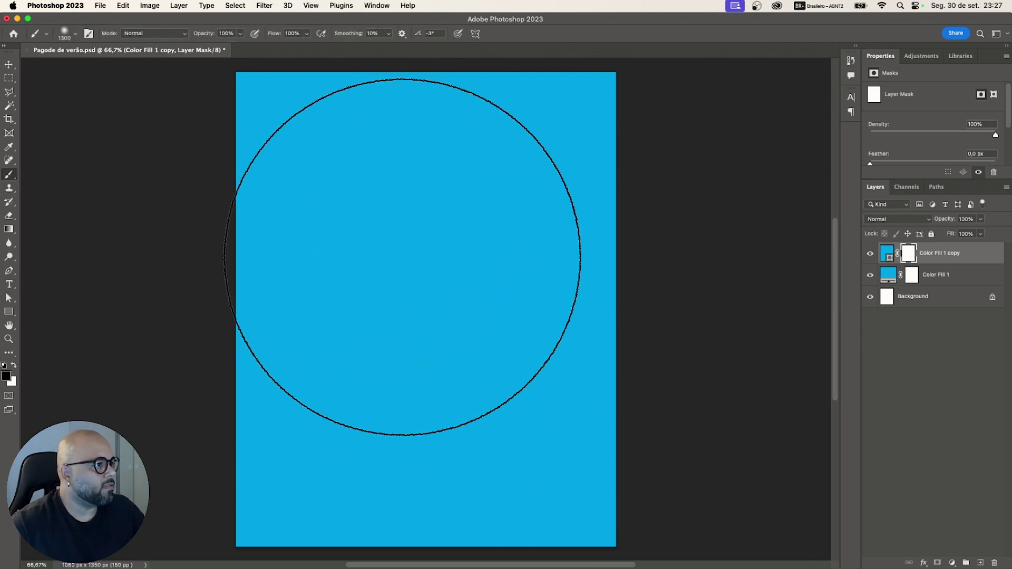
{"action": "key", "text": "bracketleft"}
{"action": "key", "text": "bracketleft"}
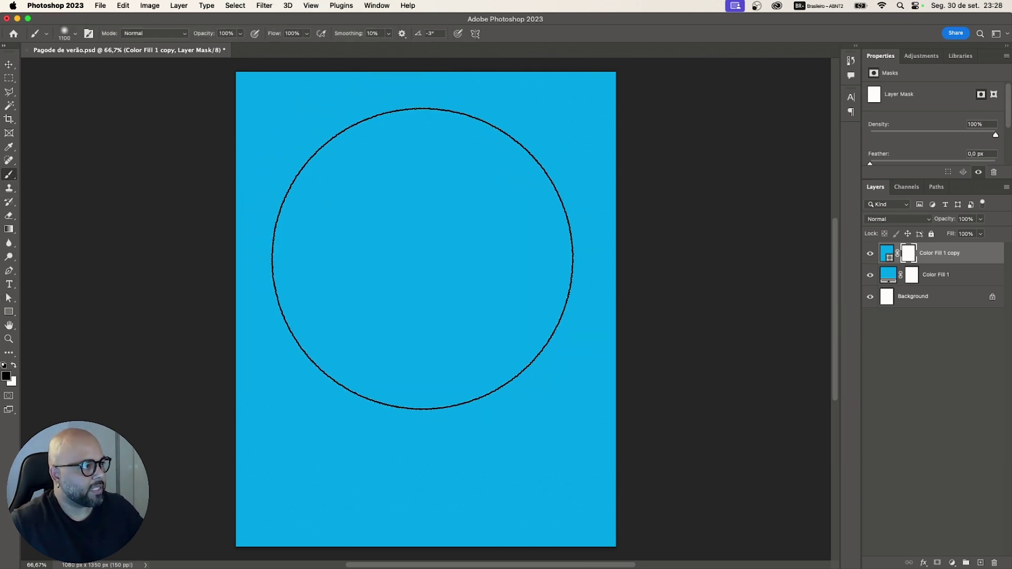
{"action": "left_click", "coordinate": [426, 247]}
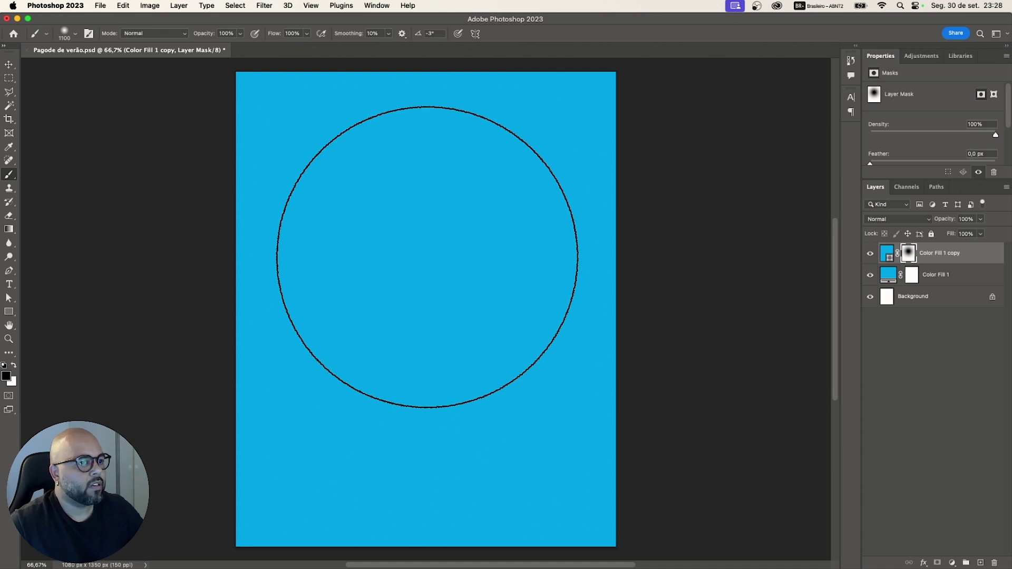
{"action": "left_click", "coordinate": [890, 222]}
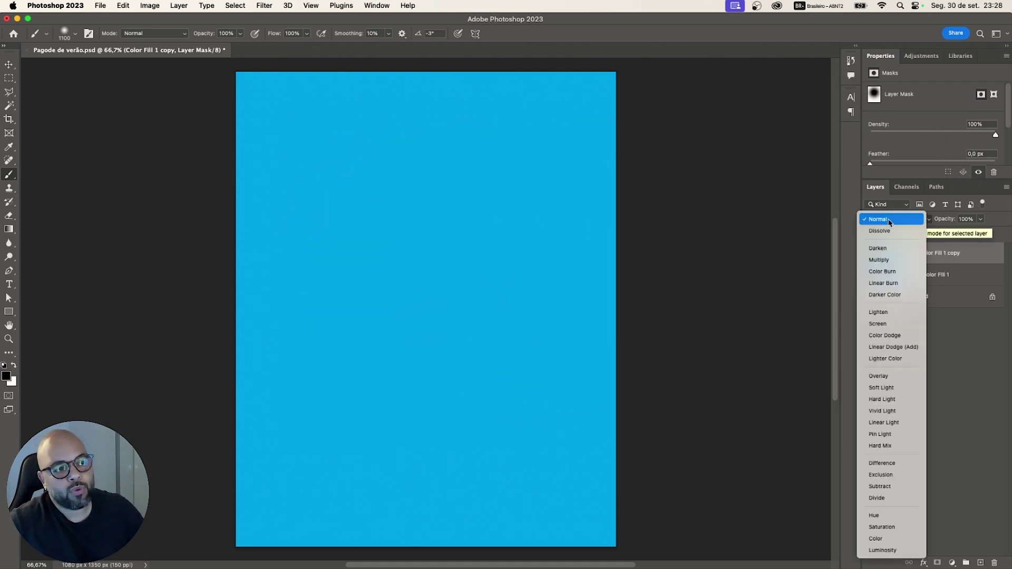
{"action": "left_click", "coordinate": [886, 261]}
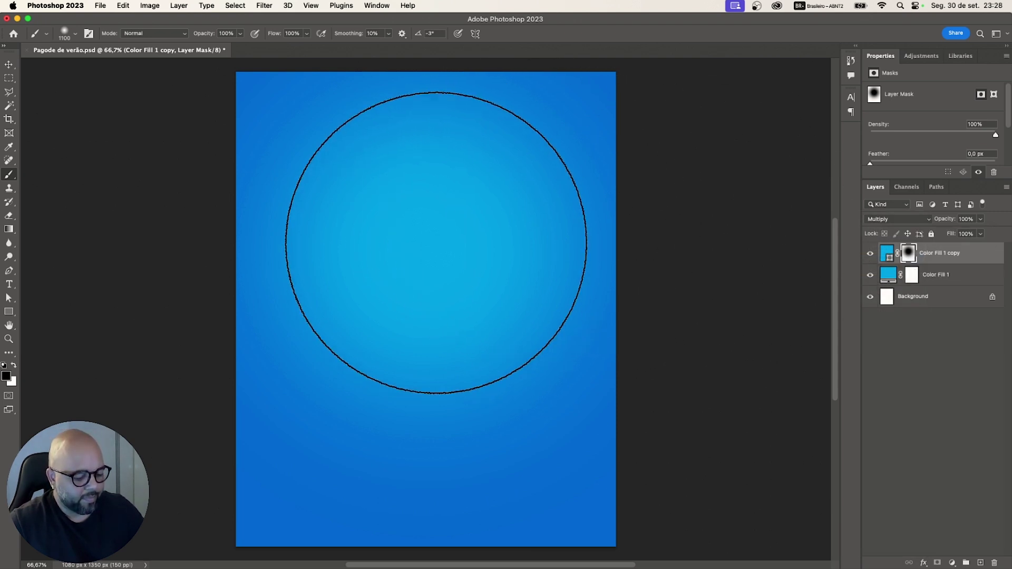
- Paint black over the mask's middle and lower area with 700 px and 500 px brushes, leaving darker blue only around the canvas edges
{"action": "key", "text": "bracketleft"}
{"action": "key", "text": "bracketleft"}
{"action": "key", "text": "bracketleft"}
{"action": "key", "text": "bracketleft"}
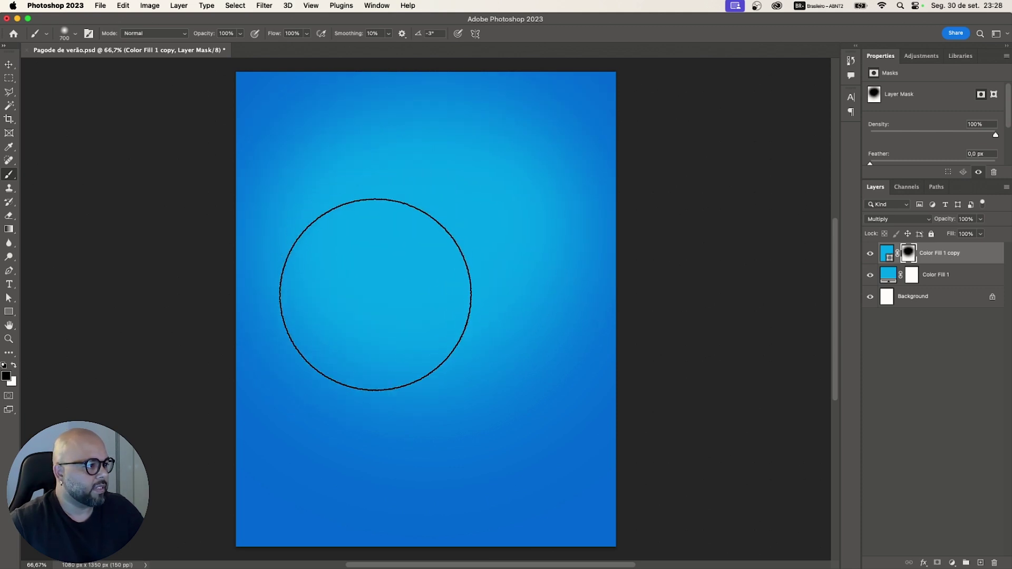
{"action": "mouse_move", "coordinate": [381, 339]}
{"action": "left_mouse_down"}
{"action": "mouse_move", "coordinate": [404, 375]}
{"action": "mouse_move", "coordinate": [458, 379]}
{"action": "mouse_move", "coordinate": [485, 369]}
{"action": "mouse_move", "coordinate": [483, 417]}
{"action": "mouse_move", "coordinate": [433, 413]}
{"action": "mouse_move", "coordinate": [366, 429]}
{"action": "left_mouse_up"}
{"action": "key", "text": "bracketleft"}
{"action": "key", "text": "bracketleft"}
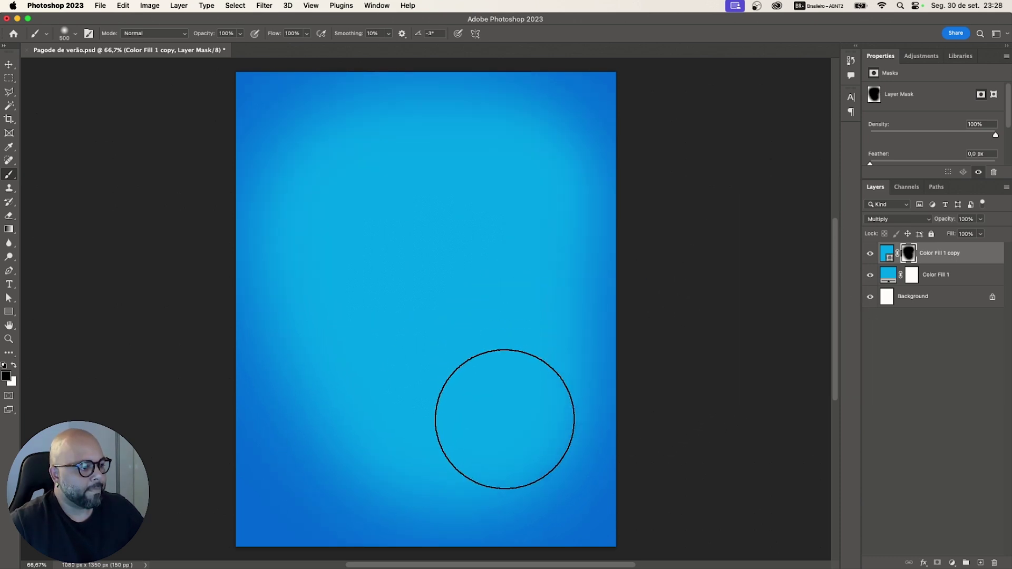
{"action": "mouse_move", "coordinate": [341, 429]}
{"action": "left_mouse_down"}
{"action": "mouse_move", "coordinate": [333, 386]}
{"action": "mouse_move", "coordinate": [333, 452]}
{"action": "mouse_move", "coordinate": [360, 423]}
{"action": "mouse_move", "coordinate": [492, 420]}
{"action": "left_mouse_up"}
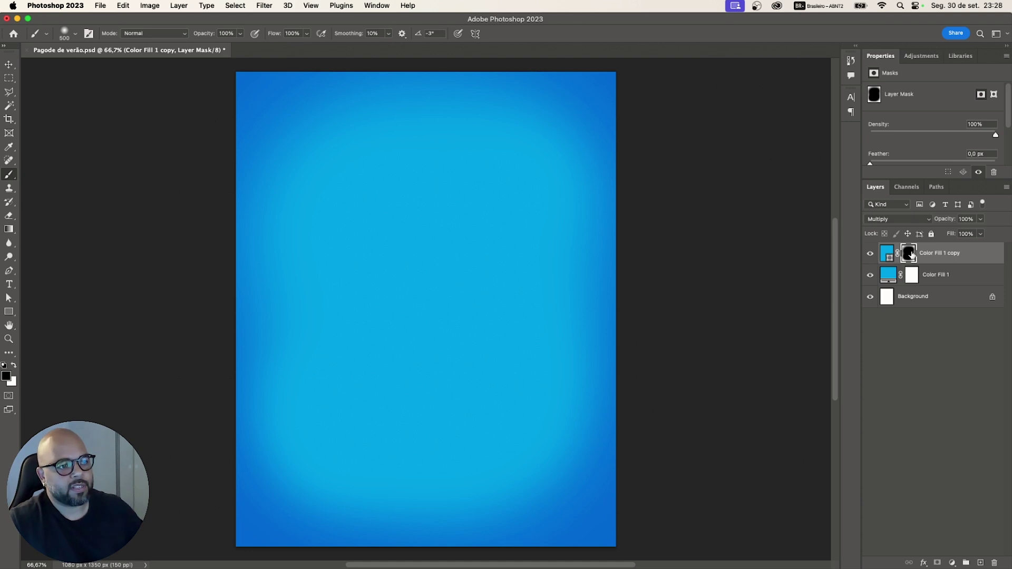
{"action": "key", "text": "x"}
{"action": "key", "text": "v"}
{"action": "left_click", "coordinate": [100, 5]}
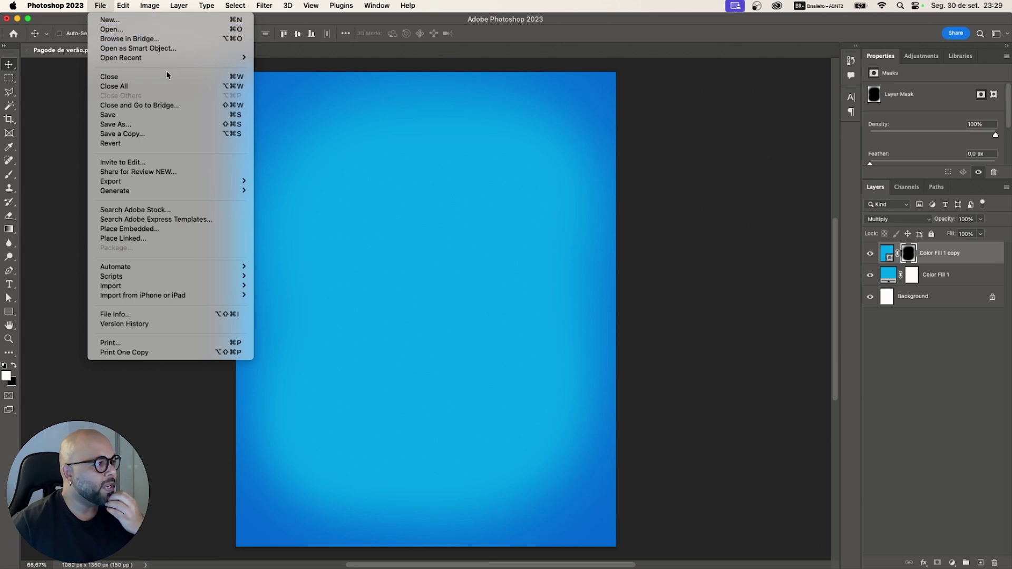
{"action": "left_click", "coordinate": [4, 62]}
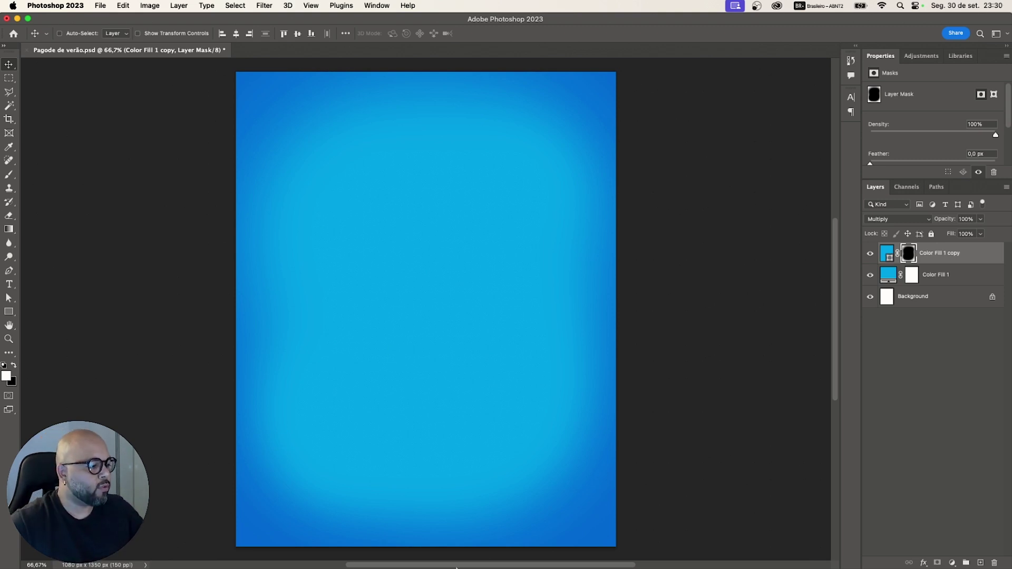
- Switch to Illustrator in full-size view and create a new 1080 × 1080 px RGB document with one artboard
{"action": "left_click", "coordinate": [352, 551]}
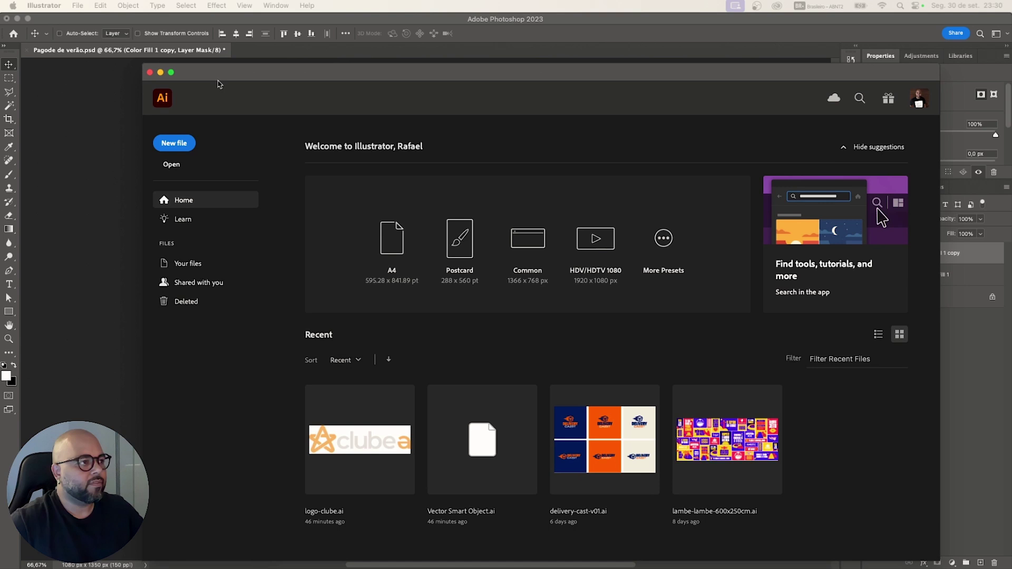
{"action": "left_click_drag", "start_coordinate": [217, 76], "coordinate": [150, 58]}
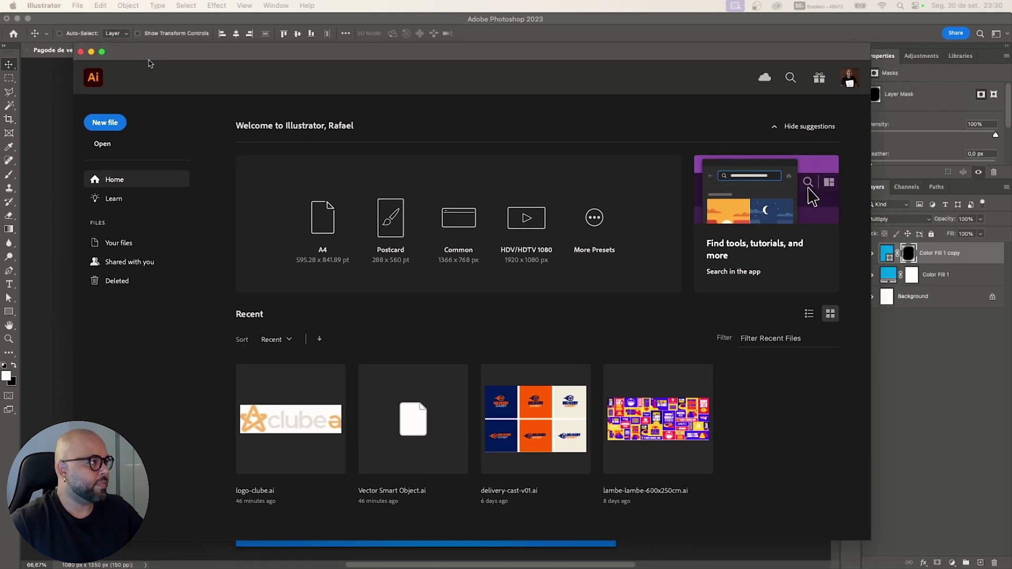
{"action": "left_click", "coordinate": [101, 51]}
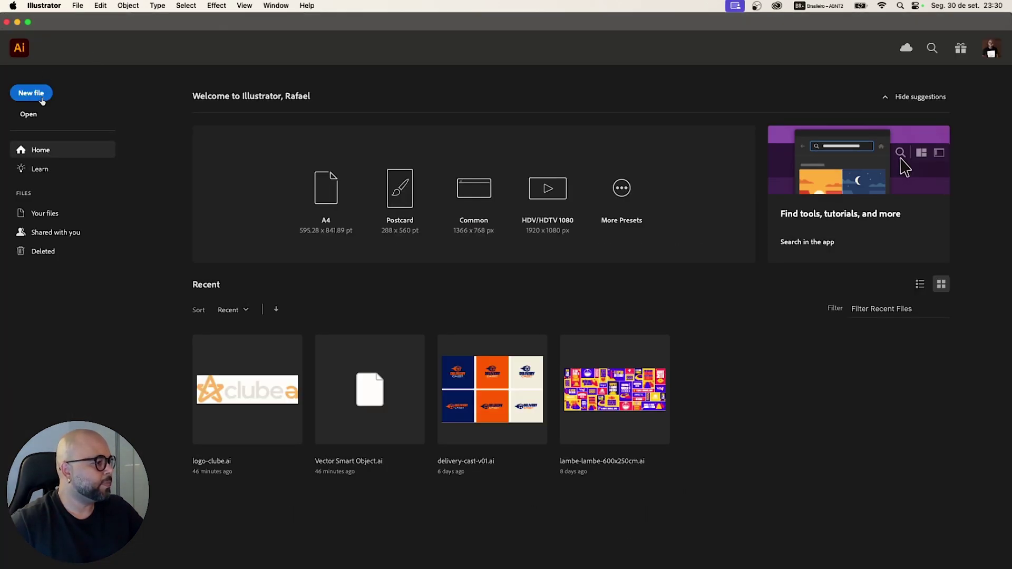
{"action": "left_click", "coordinate": [24, 92]}
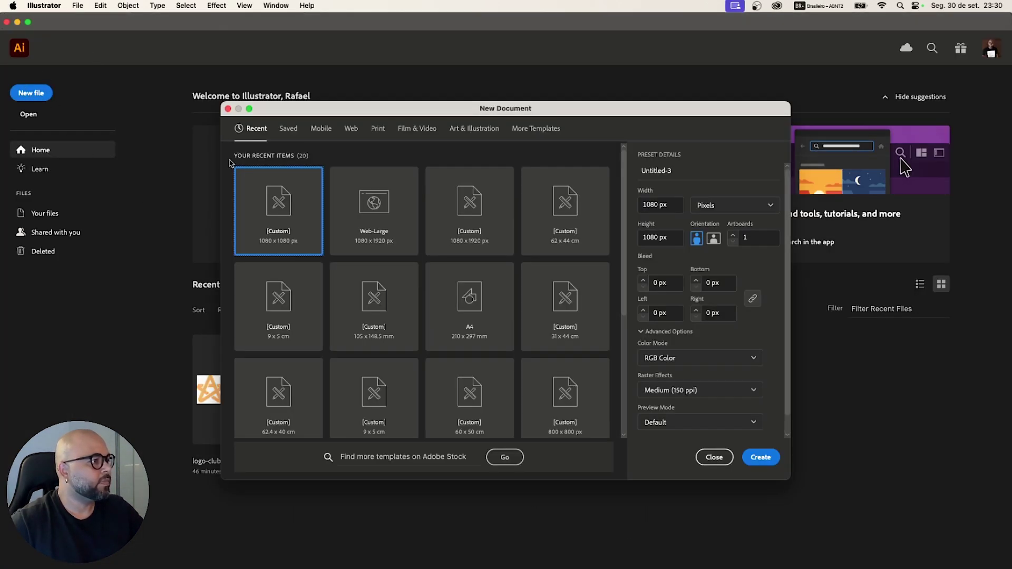
{"action": "left_click", "coordinate": [761, 456]}
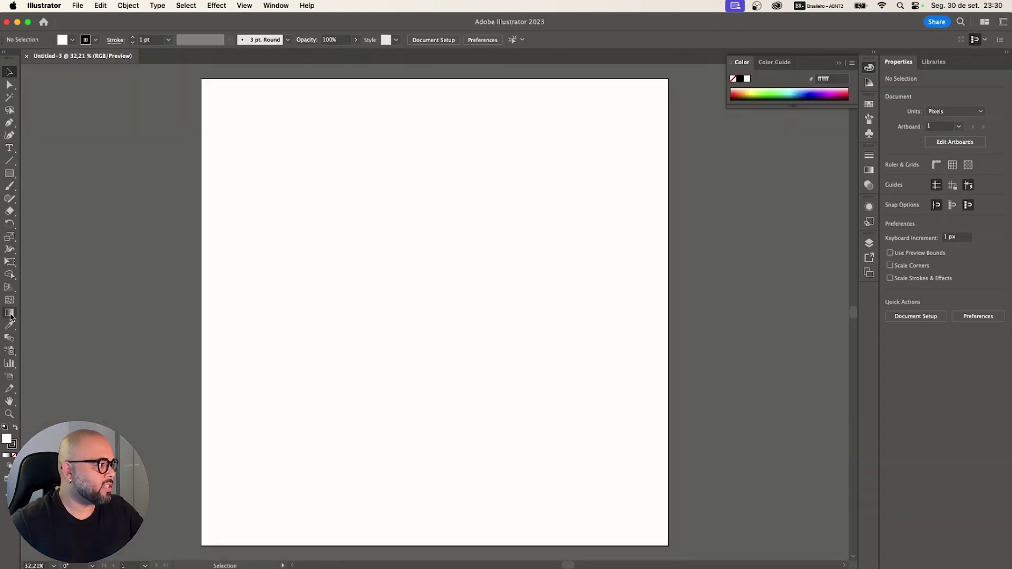
- Add the text "VERÃO" in Tropicon Regular, about 716 px wide, and move it toward the middle of the artboard
{"action": "left_click", "coordinate": [6, 148]}
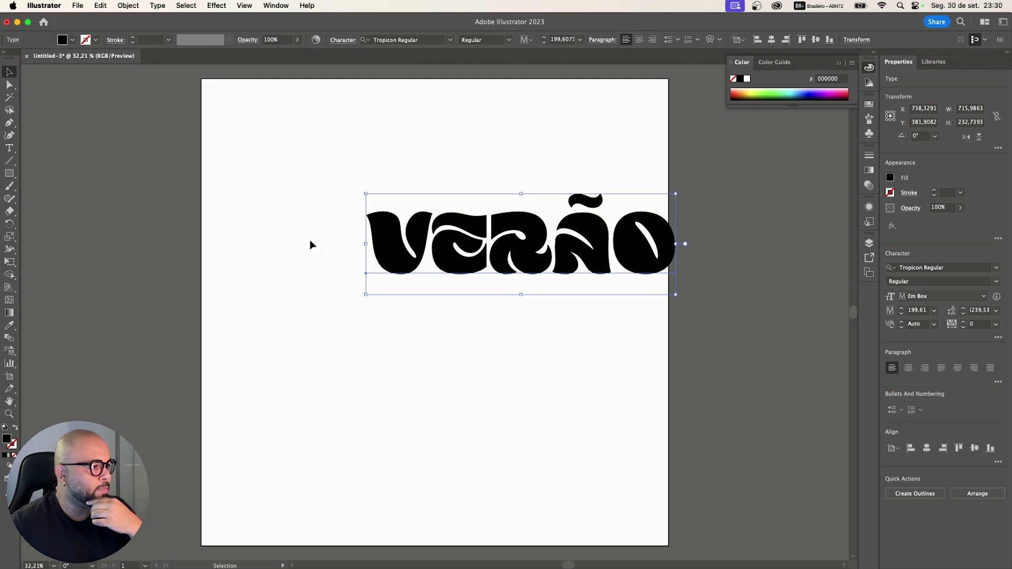
{"action": "left_click_drag", "start_coordinate": [425, 246], "coordinate": [330, 261]}
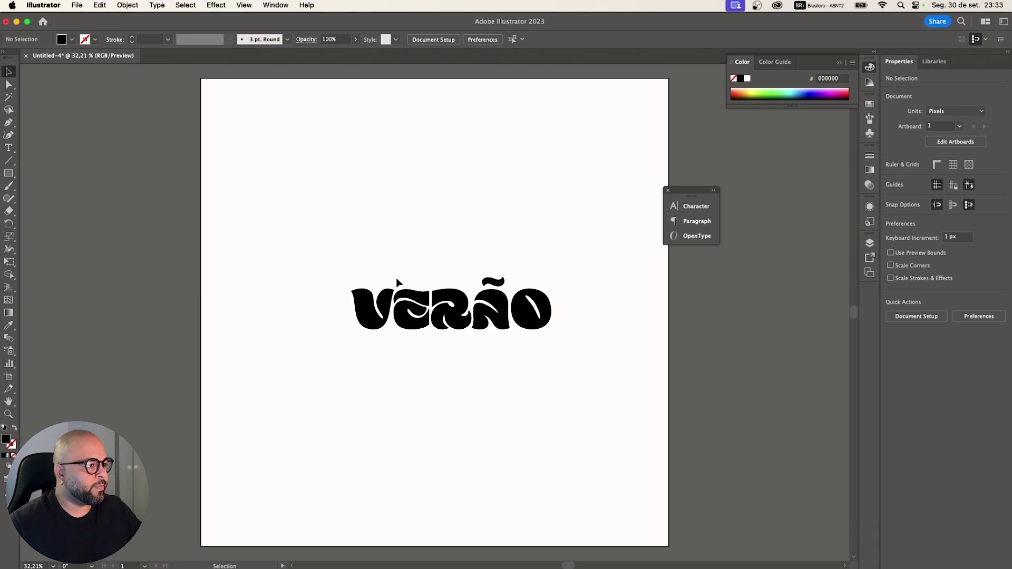
- Add a new line of text above "VERÃO" and set its font to Monument Extended Ultrabold
{"action": "left_click", "coordinate": [8, 148]}
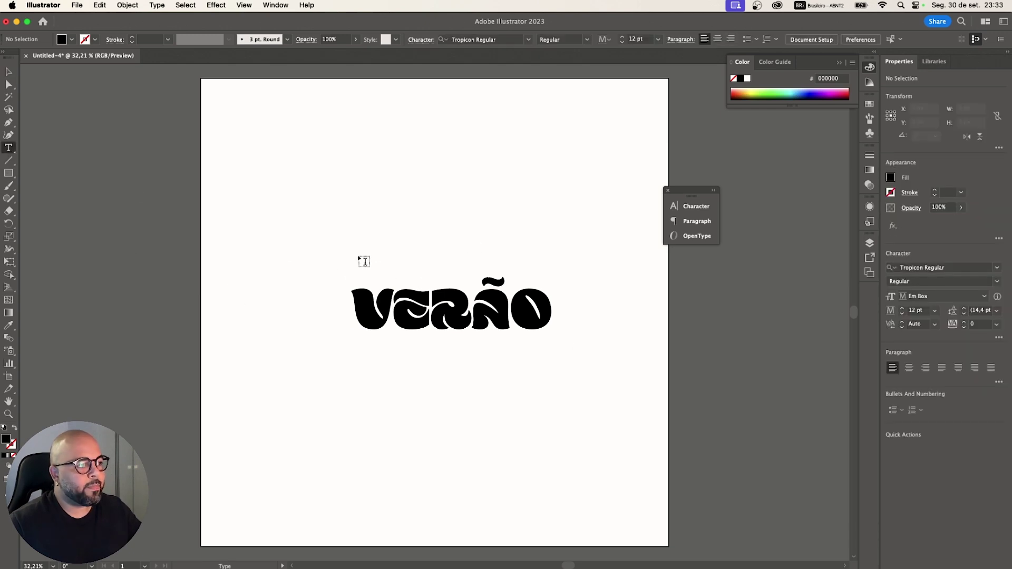
{"action": "left_click", "coordinate": [407, 249]}
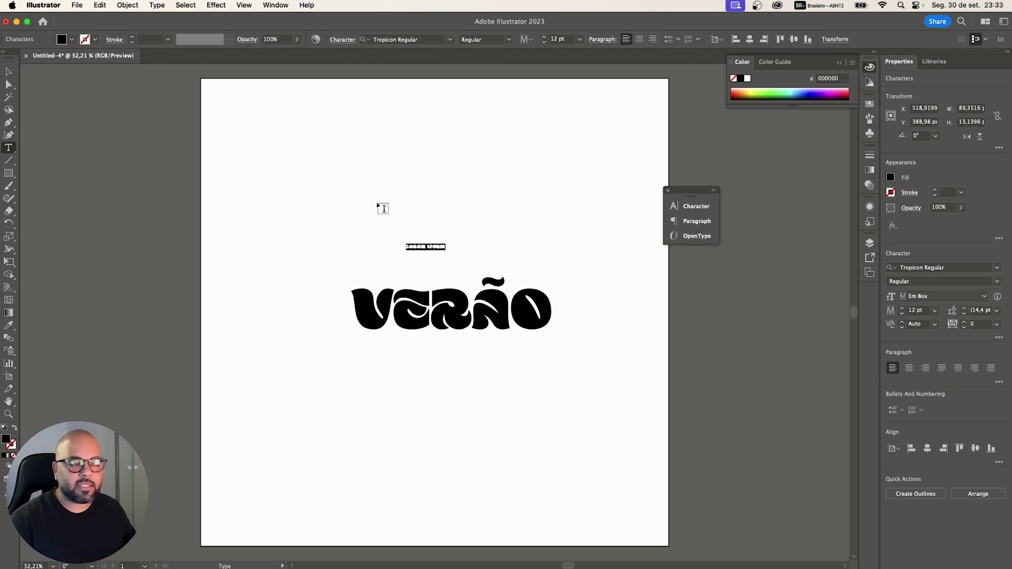
{"action": "triple_click", "coordinate": [423, 247]}
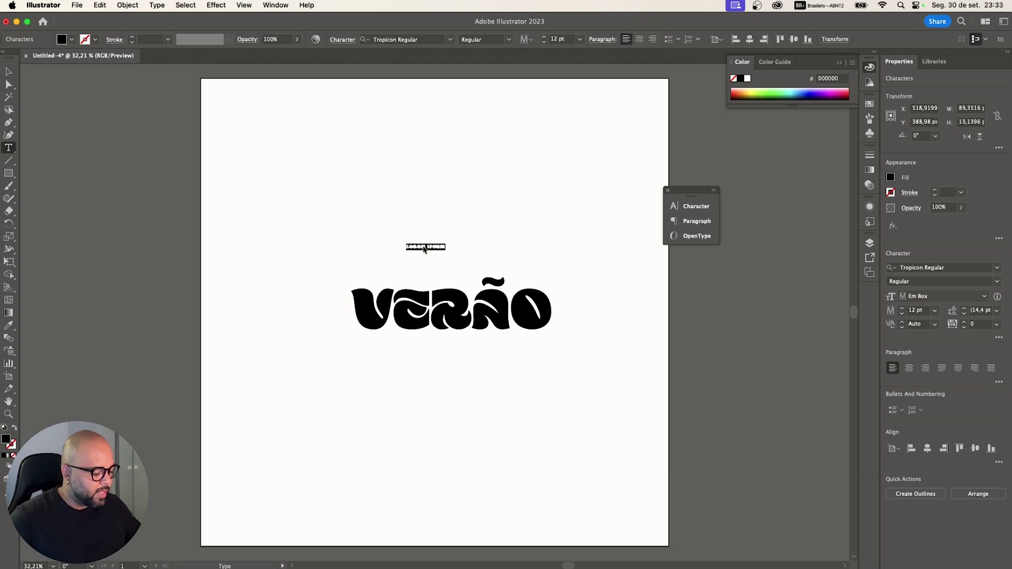
{"action": "left_click", "coordinate": [960, 267]}
{"action": "type", "text": "MONUMENT"}
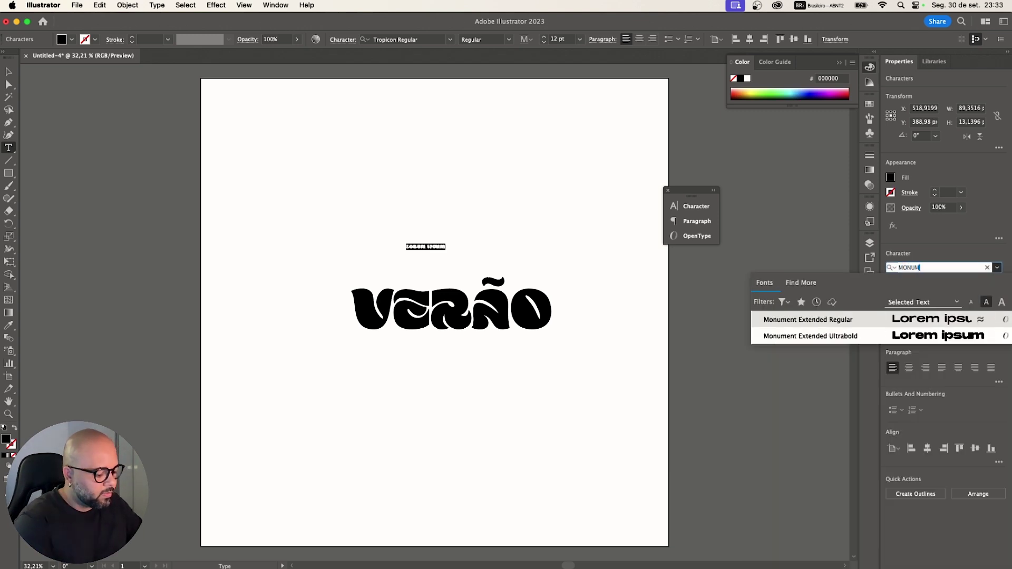
{"action": "left_click", "coordinate": [893, 336]}
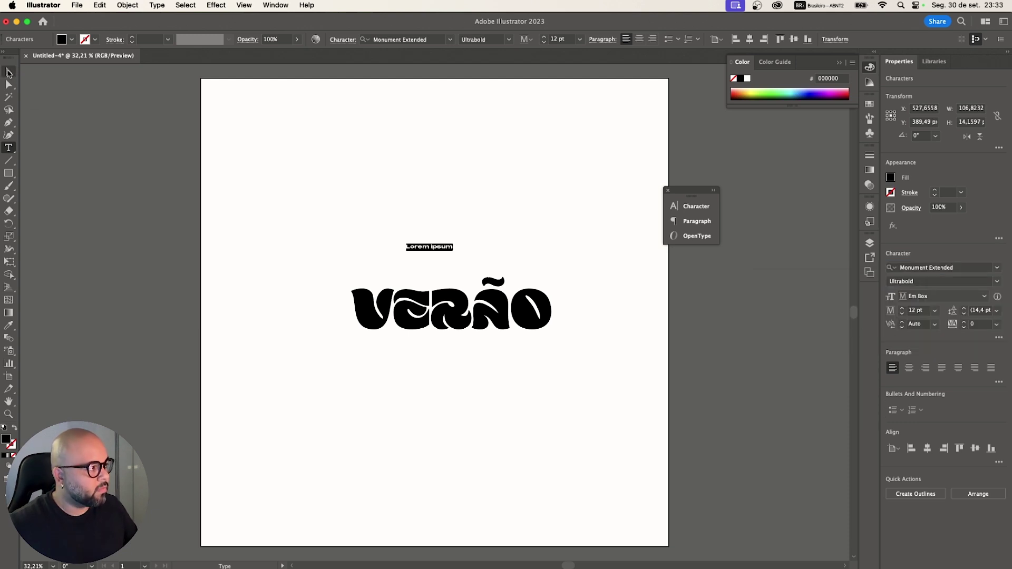
{"action": "left_click", "coordinate": [8, 73]}
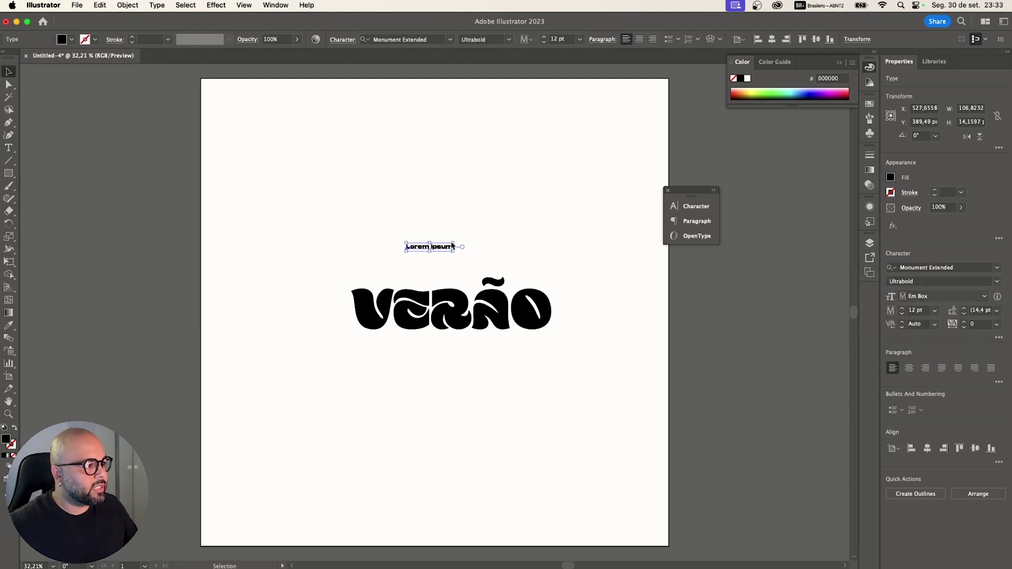
- Enlarge the placeholder text to about 46.7 pt and replace its wording with "PAGODE DE" in capitals
{"action": "left_click_drag", "start_coordinate": [453, 245], "coordinate": [597, 199]}
{"action": "triple_click", "coordinate": [549, 238]}
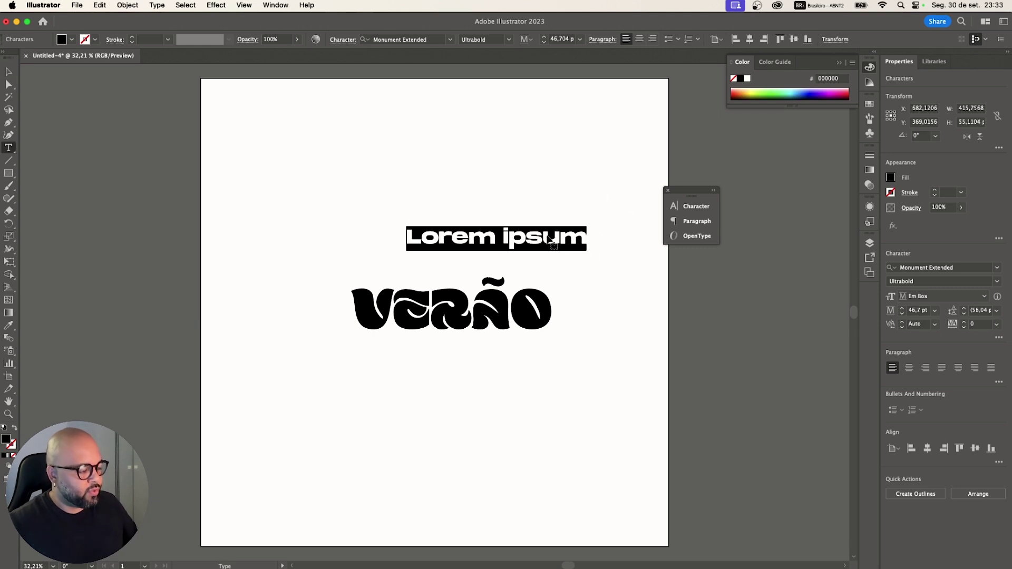
{"action": "type", "text": "pagode"}
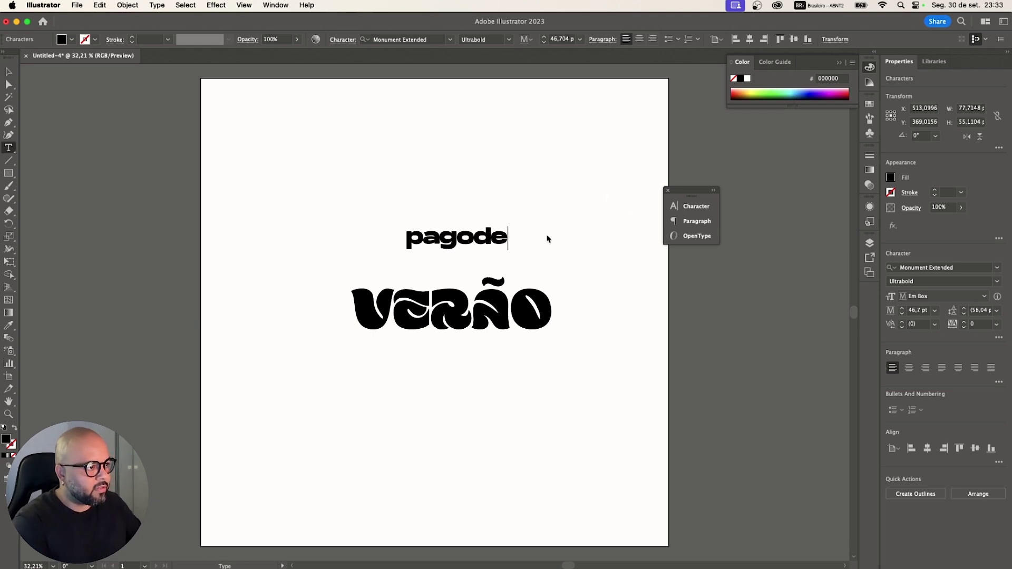
{"action": "key", "text": "BackSpace"}
{"action": "key", "text": "BackSpace"}
{"action": "key", "text": "BackSpace"}
{"action": "key", "text": "BackSpace"}
{"action": "key", "text": "BackSpace"}
{"action": "key", "text": "BackSpace"}
{"action": "type", "text": "P"}
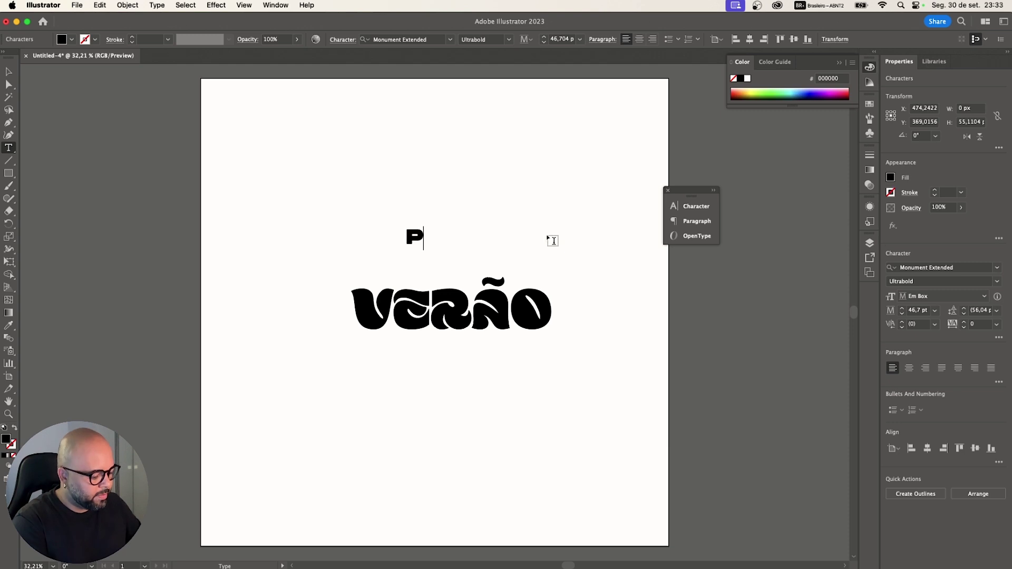
{"action": "type", "text": "AGODE DE"}
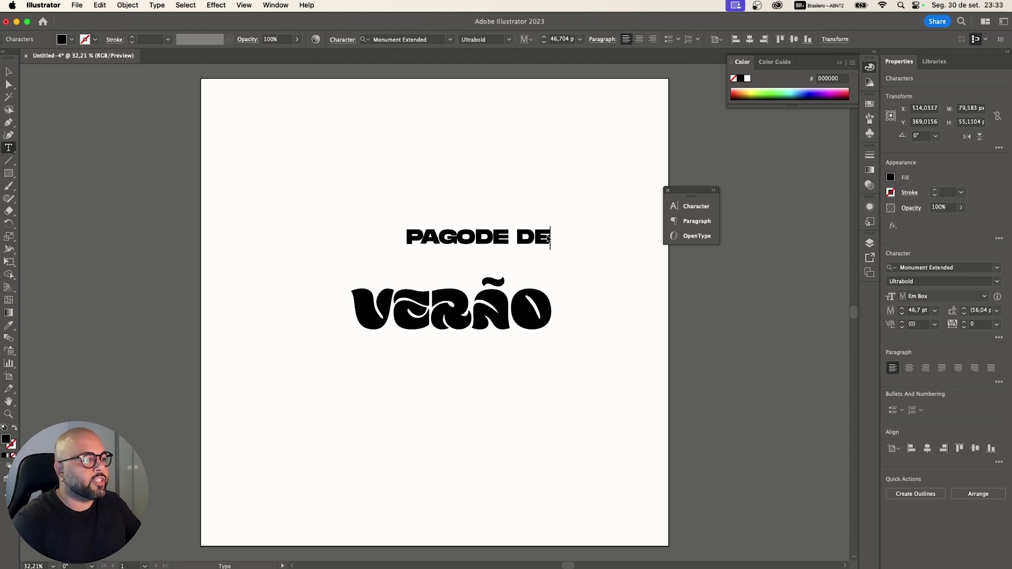
{"action": "key", "text": "Escape"}
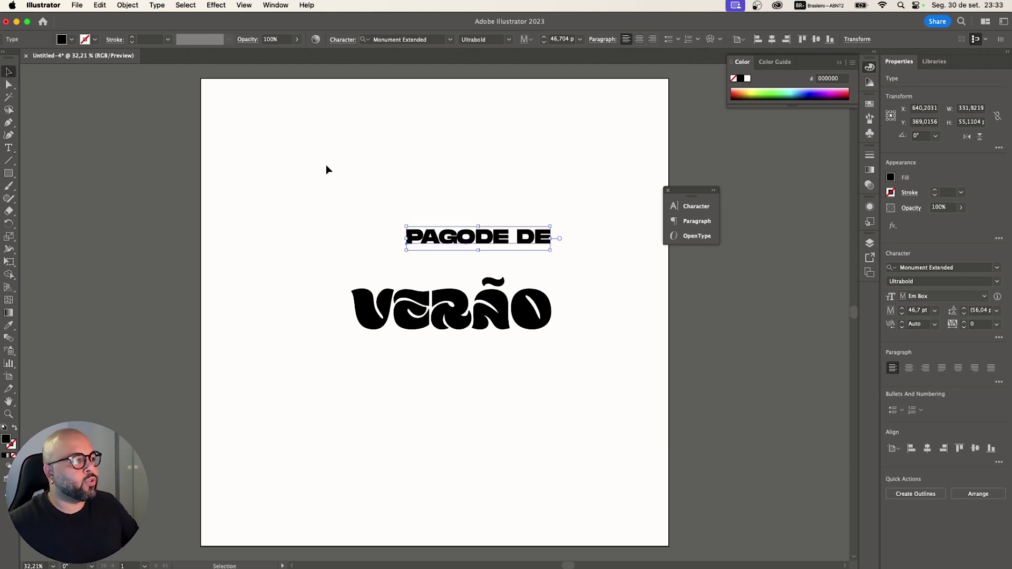
- Move "PAGODE DE" just above "VERÃO", roughly centred over the word and clear of the tilde
{"action": "left_click_drag", "start_coordinate": [440, 227], "coordinate": [429, 278]}
{"action": "left_click", "coordinate": [422, 221]}
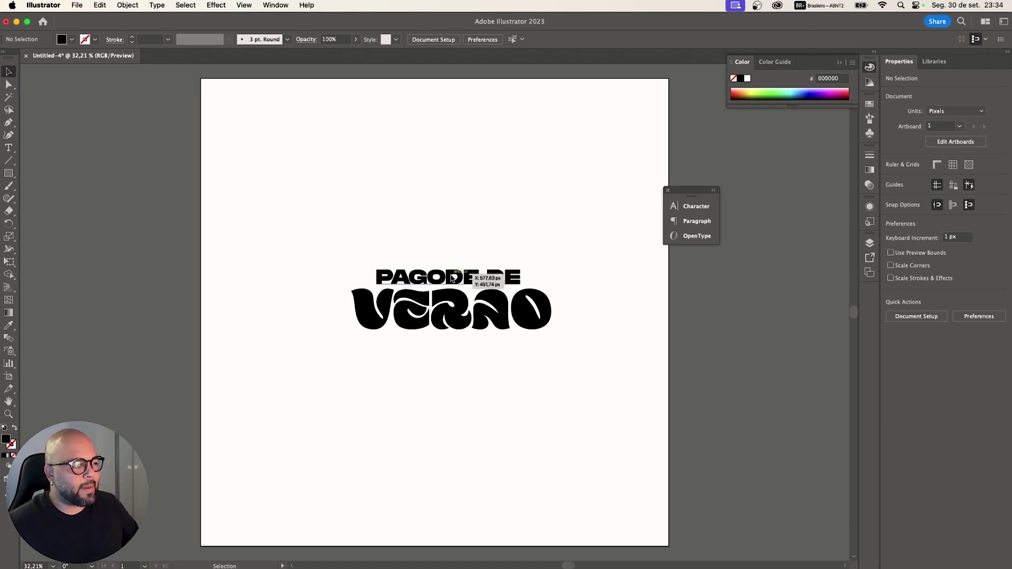
{"action": "left_click_drag", "start_coordinate": [449, 276], "coordinate": [420, 260]}
{"action": "left_click", "coordinate": [446, 242]}
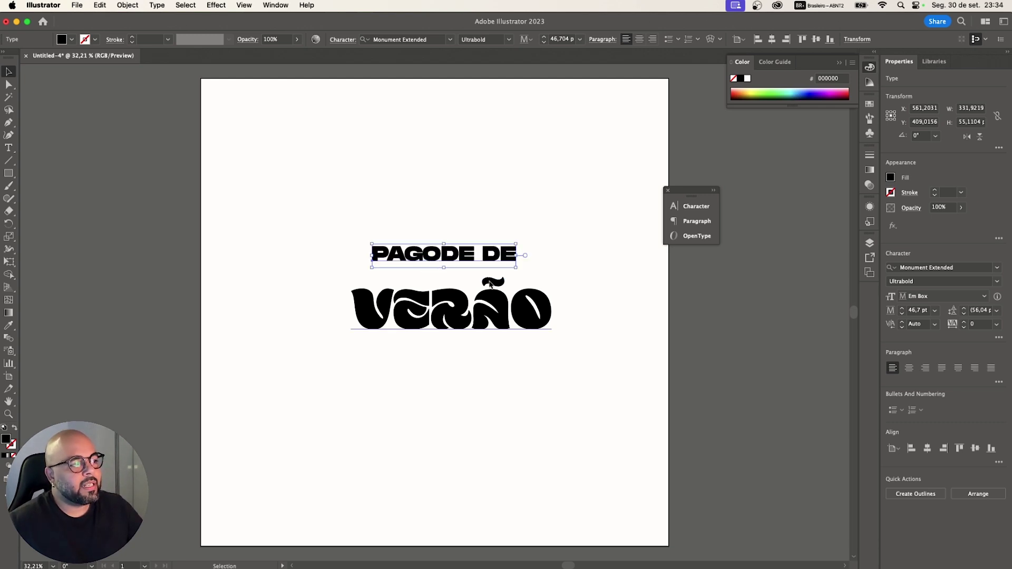
- Convert "VERÃO" to outlines and ungroup it into individual letters
{"action": "left_click", "coordinate": [491, 288]}
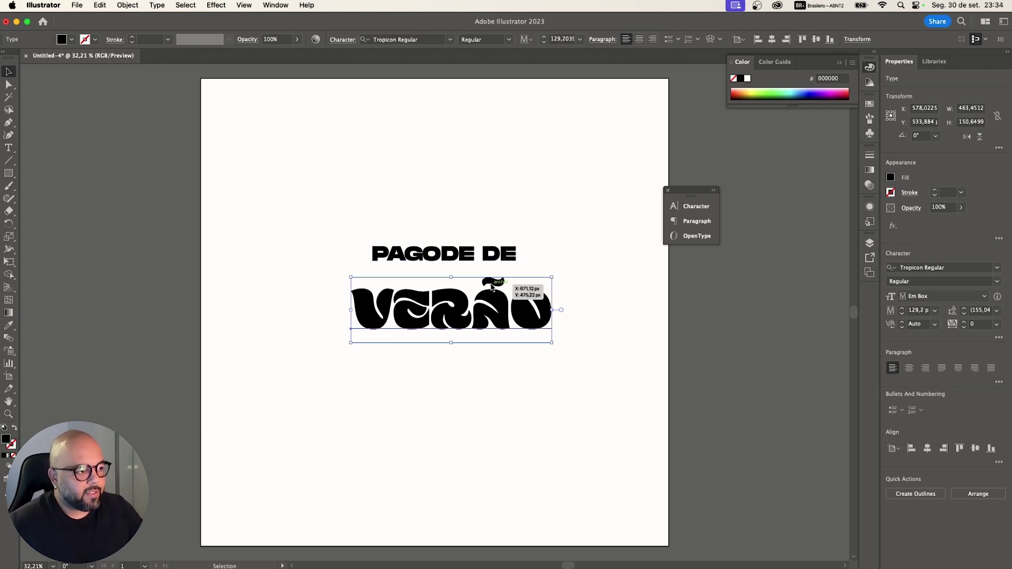
{"action": "right_click", "coordinate": [490, 285]}
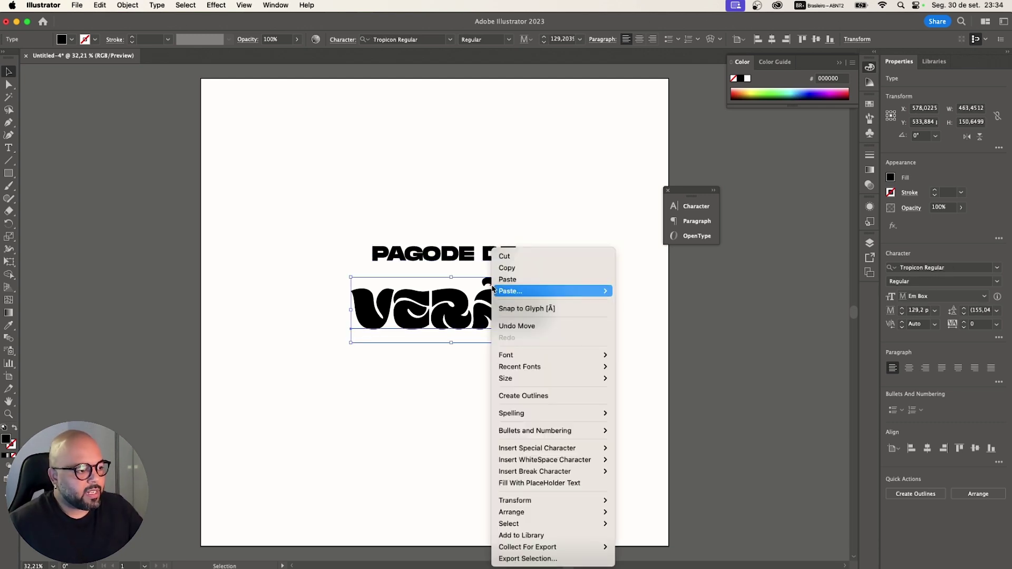
{"action": "left_click", "coordinate": [523, 396]}
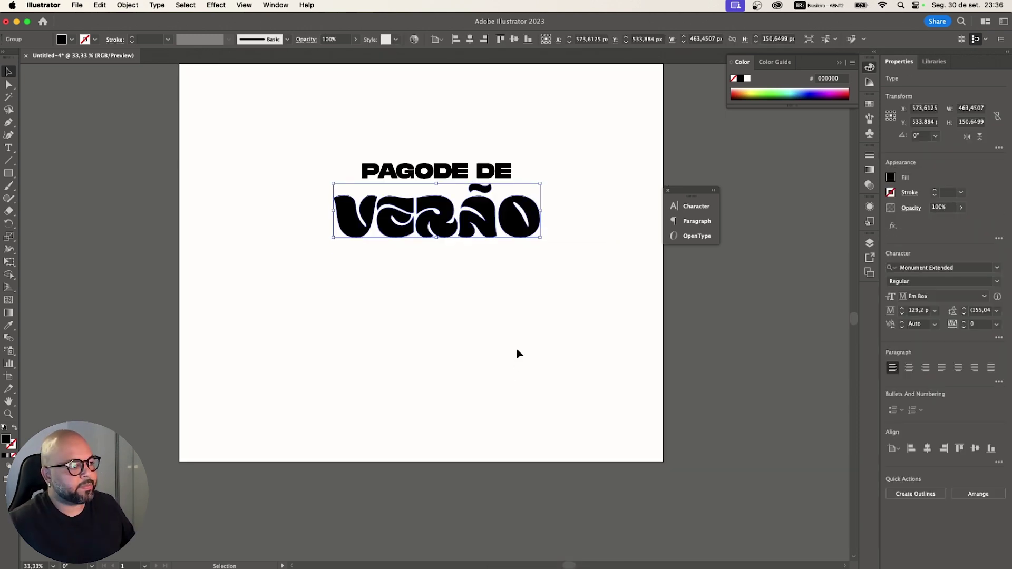
{"action": "left_click", "coordinate": [495, 273]}
{"action": "left_click", "coordinate": [487, 216]}
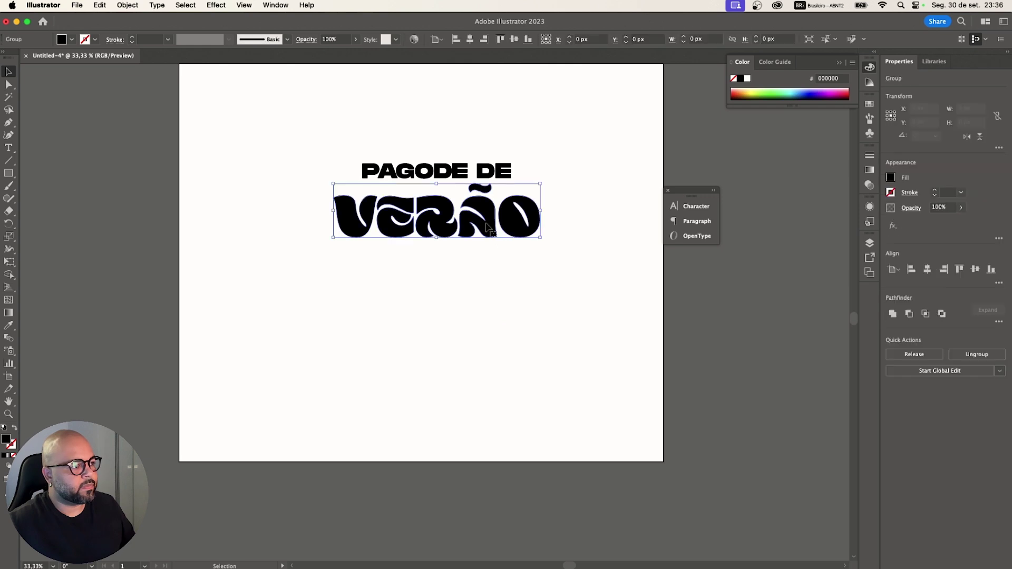
{"action": "right_click", "coordinate": [489, 215]}
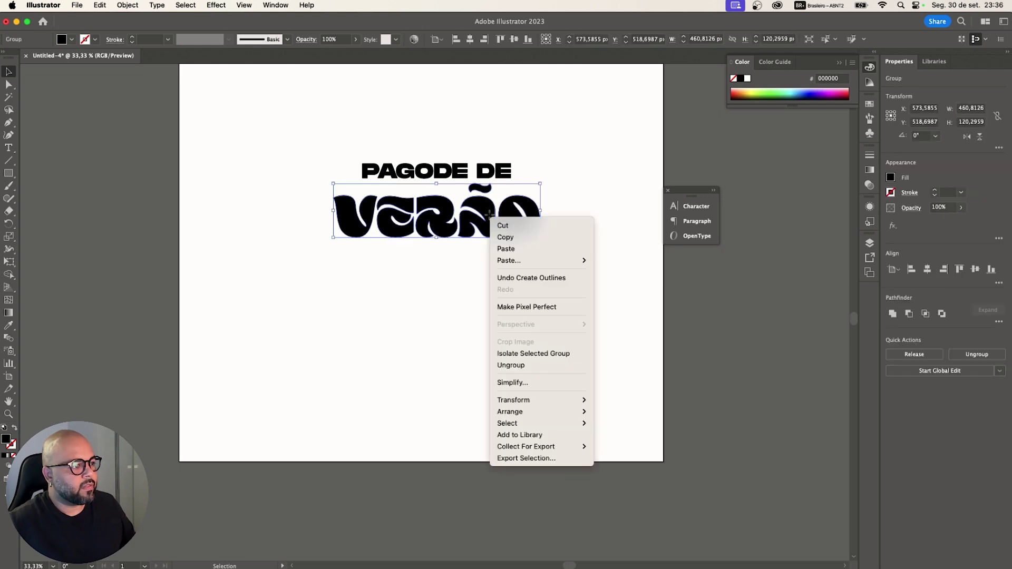
{"action": "left_click", "coordinate": [518, 365]}
{"action": "left_click", "coordinate": [516, 189]}
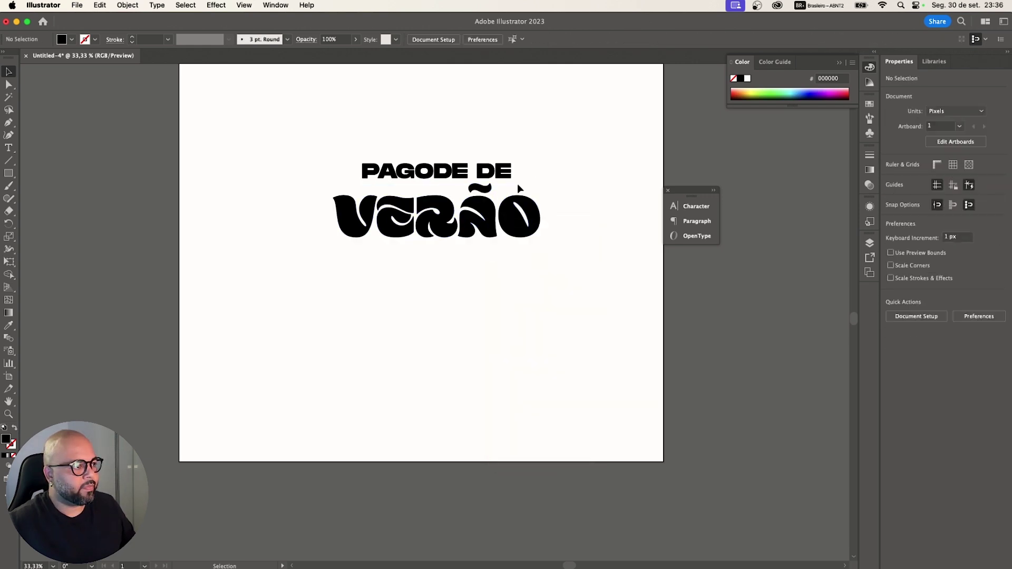
- Cut the tilde out of the Ã's compound path and paste it in the same place as a separate path
{"action": "left_click", "coordinate": [491, 206]}
{"action": "scroll", "coordinate": [489, 202], "scroll_direction": "right", "scroll_amount": 1}
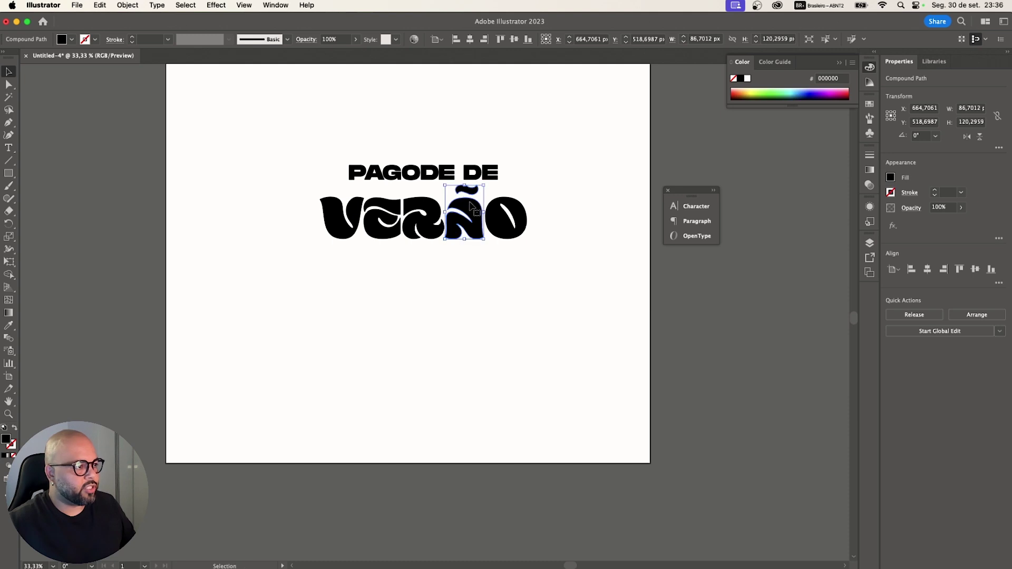
{"action": "key", "text": "super+1"}
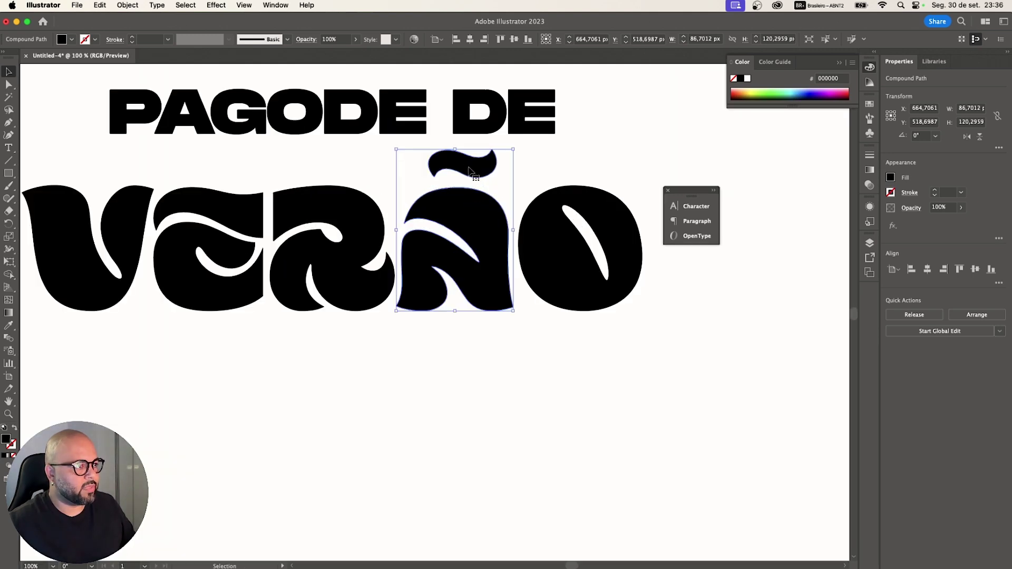
{"action": "left_click", "coordinate": [546, 165]}
{"action": "double_click", "coordinate": [474, 166]}
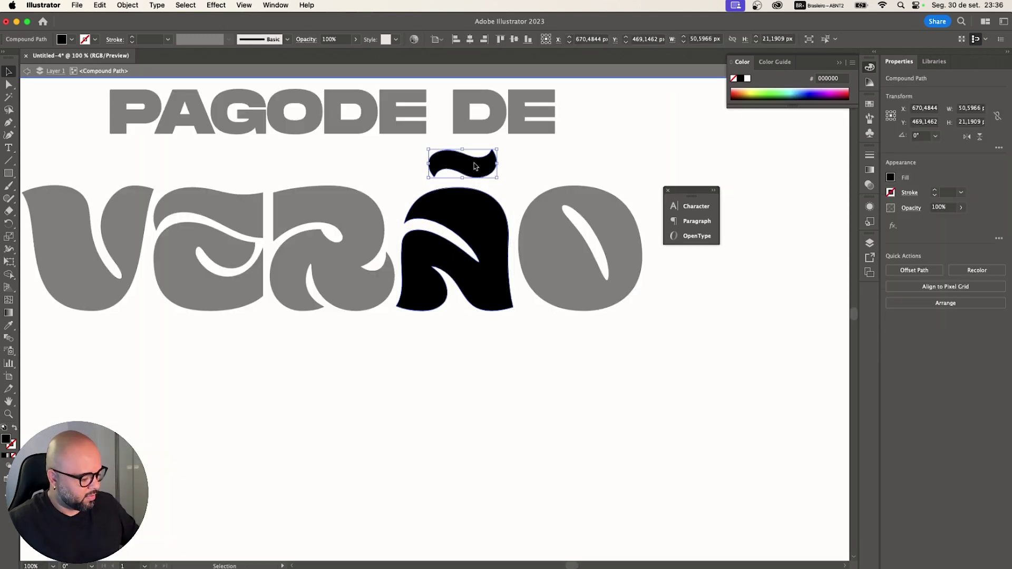
{"action": "key", "text": "Delete"}
{"action": "double_click", "coordinate": [514, 174]}
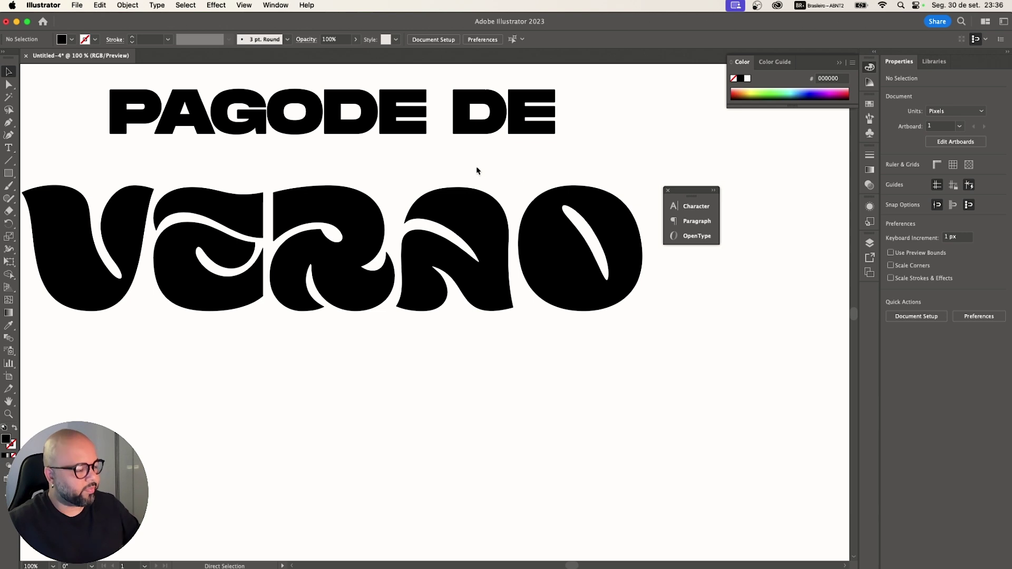
{"action": "key", "text": "super+z"}
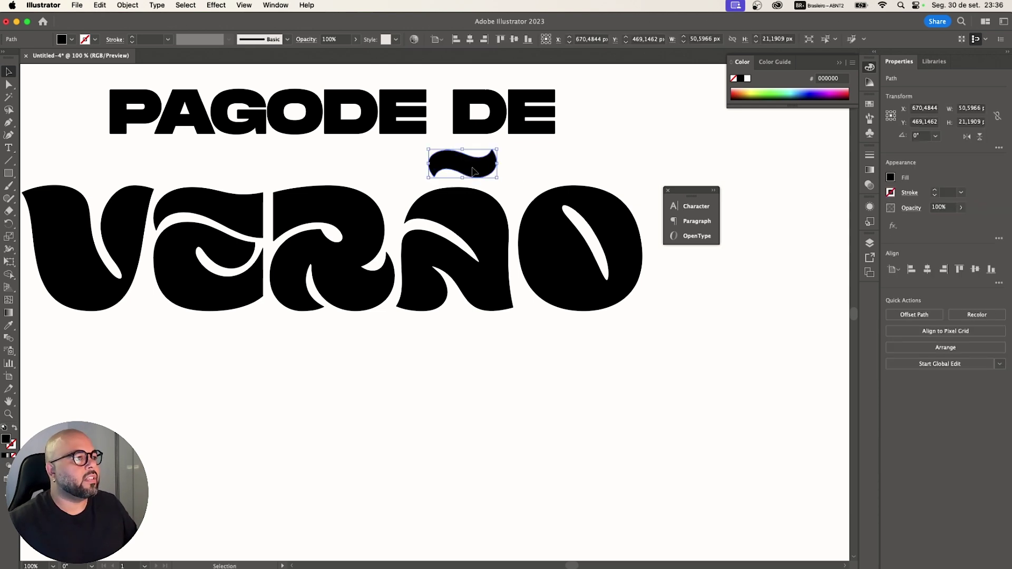
{"action": "left_click", "coordinate": [468, 222]}
{"action": "left_click", "coordinate": [464, 170]}
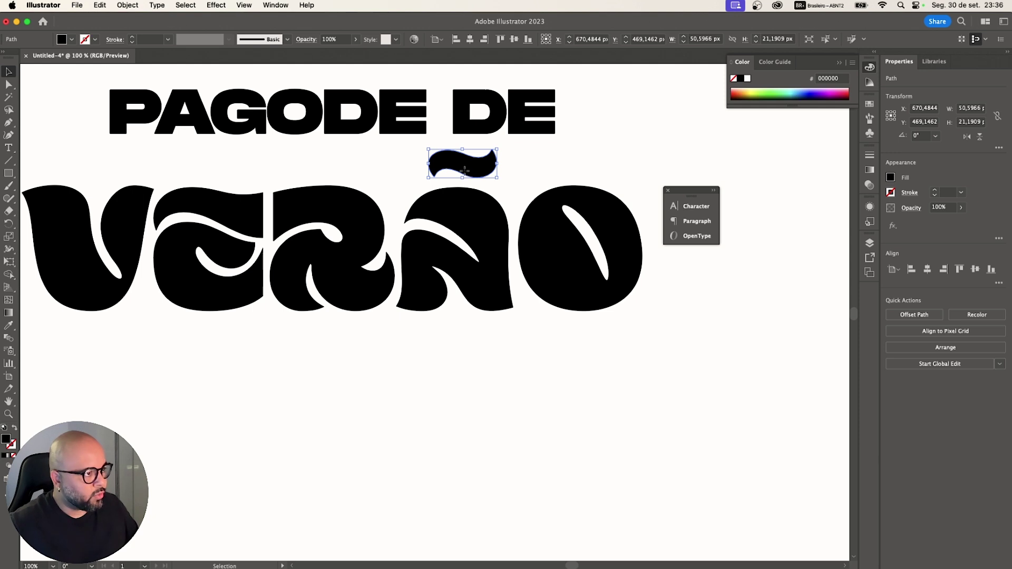
- Duplicate the tilde, give the copy a 4 pt black stroke, and place it about 18 px below the original, overlapping the A's upper edge
{"action": "left_click_drag", "start_coordinate": [465, 171], "coordinate": [465, 188]}
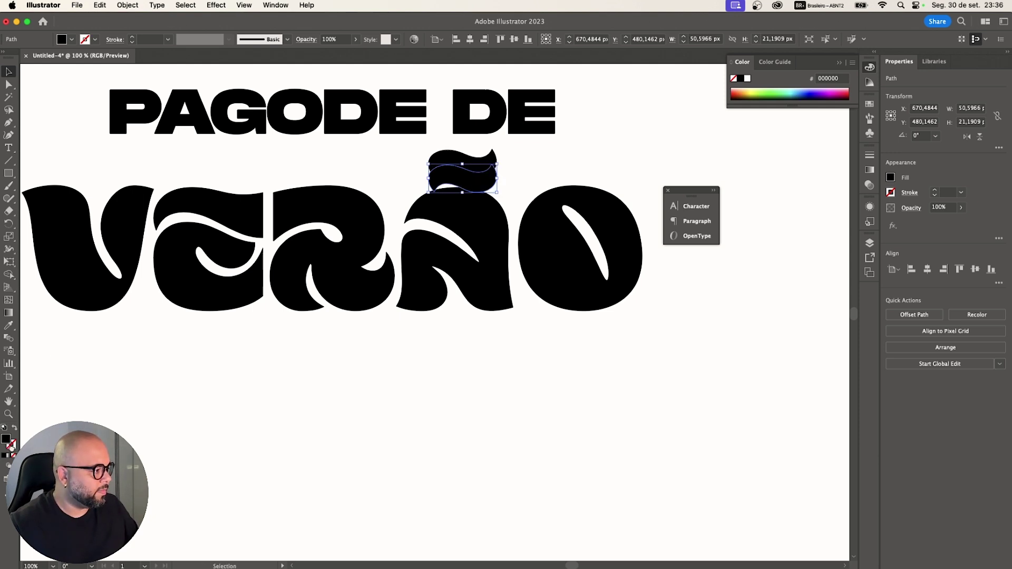
{"action": "left_click", "coordinate": [12, 448]}
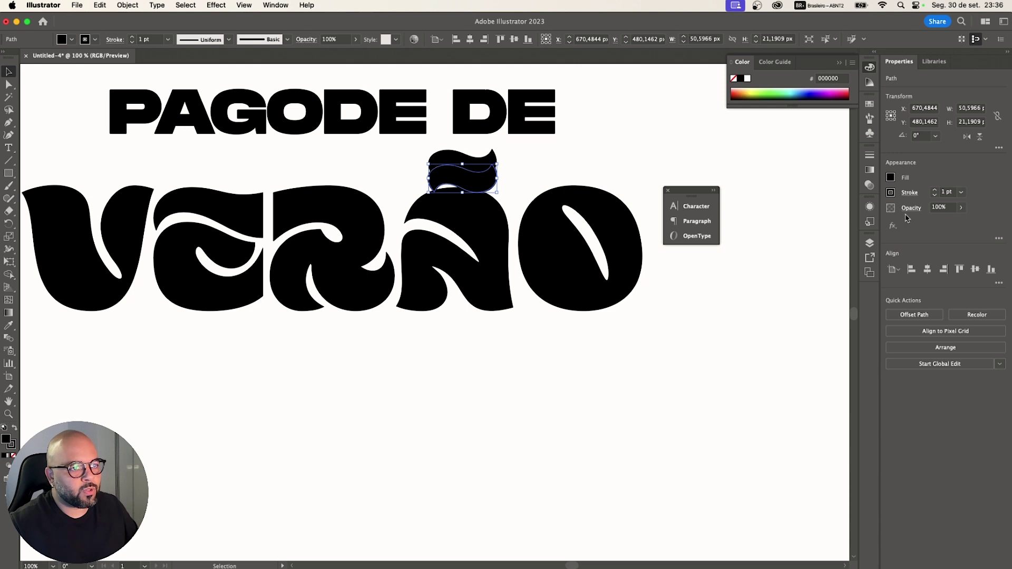
{"action": "left_click", "coordinate": [936, 193]}
{"action": "left_click", "coordinate": [936, 193]}
{"action": "left_click", "coordinate": [936, 193]}
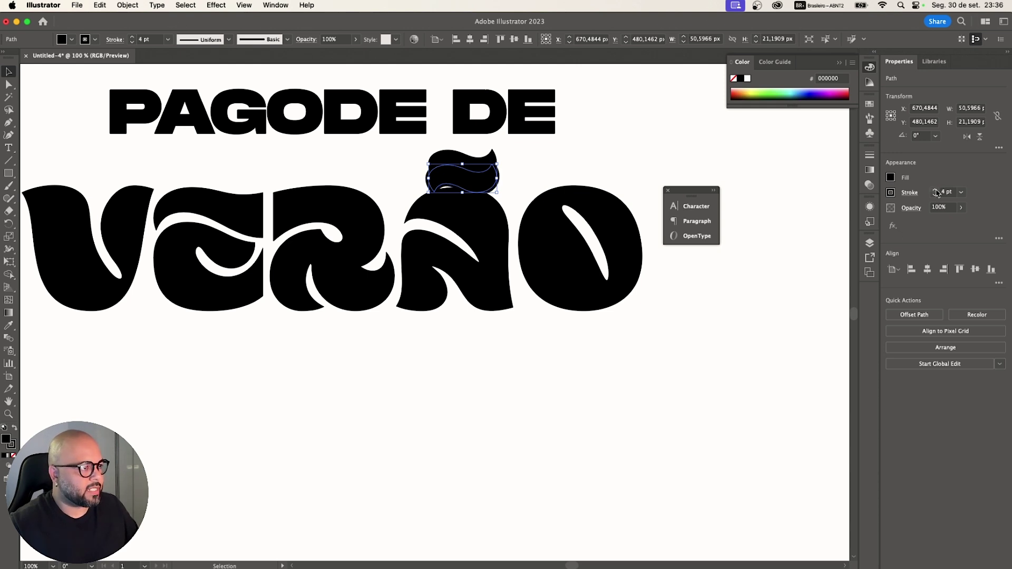
{"action": "left_click_drag", "start_coordinate": [472, 274], "coordinate": [460, 197]}
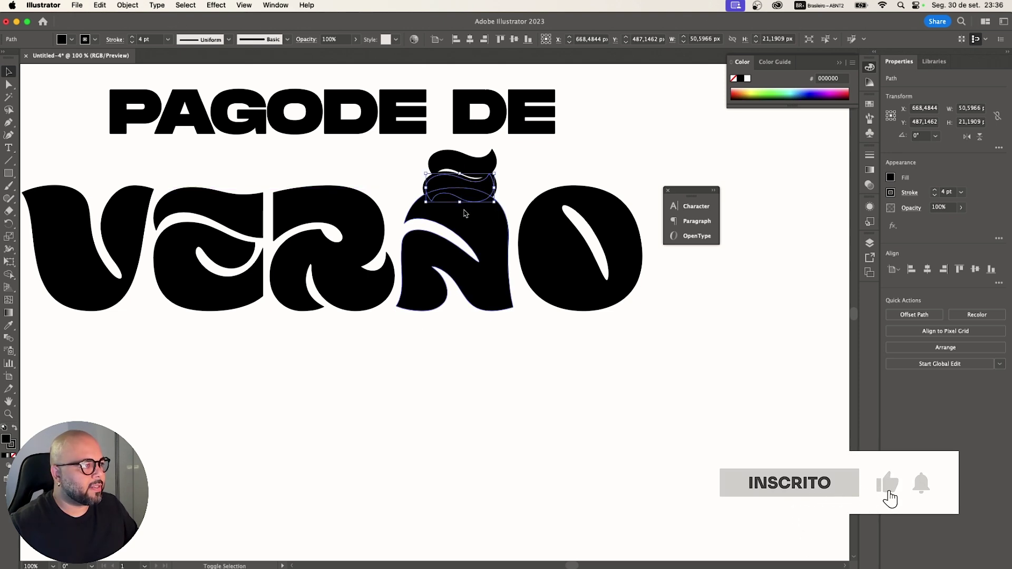
- Expand the fill and stroke of the lower tilde copy and unite the resulting pieces into one shape
{"action": "left_click", "coordinate": [464, 213], "text": "shift"}
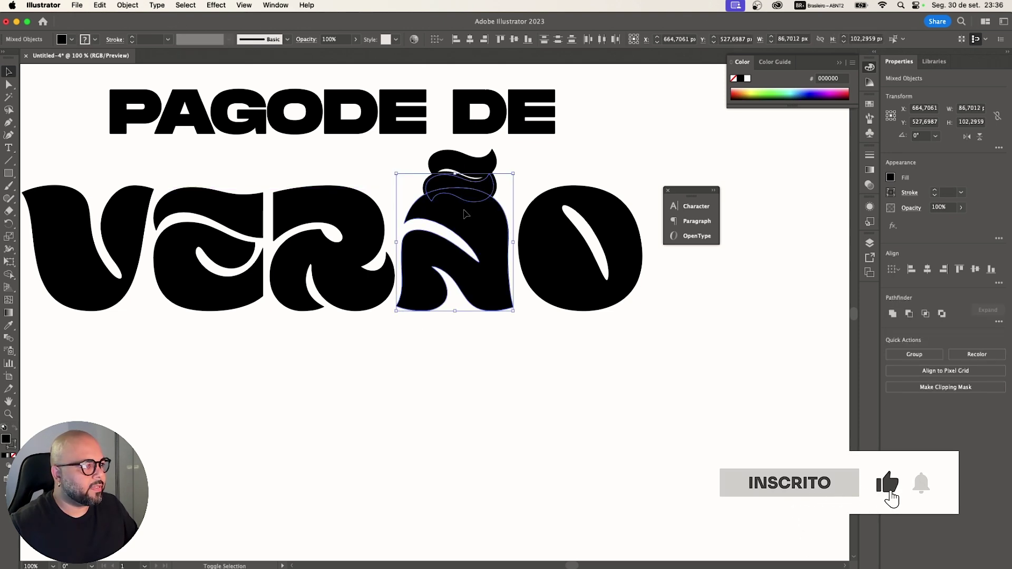
{"action": "left_click", "coordinate": [529, 183]}
{"action": "left_click_drag", "start_coordinate": [487, 184], "coordinate": [486, 187]}
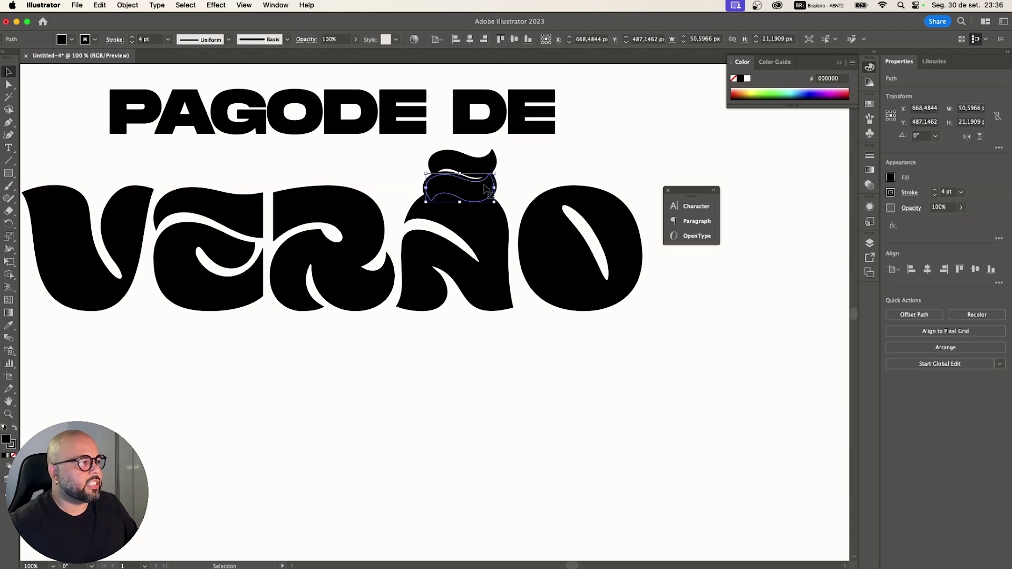
{"action": "left_click", "coordinate": [125, 6]}
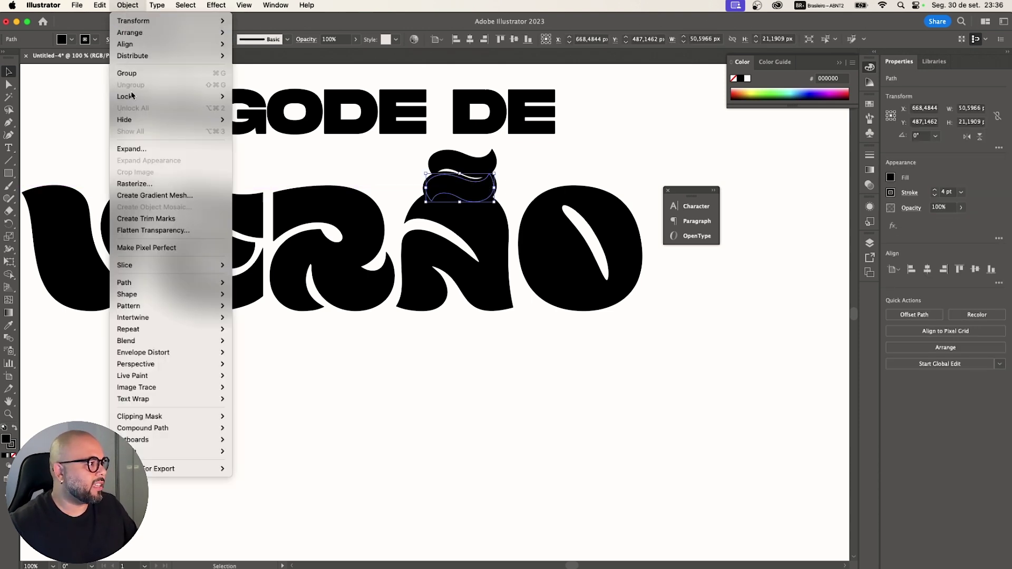
{"action": "left_click", "coordinate": [138, 149]}
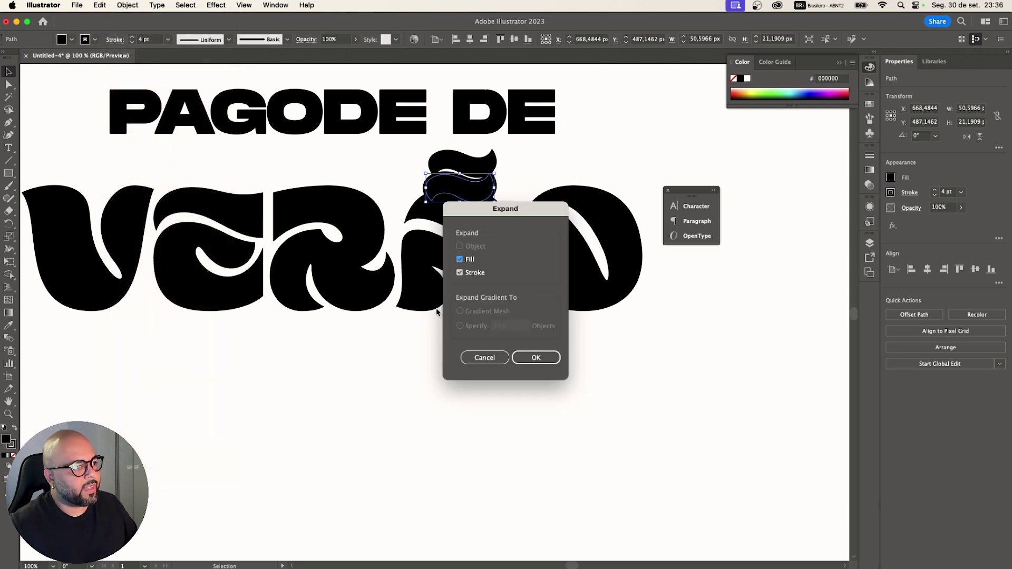
{"action": "left_click", "coordinate": [525, 358]}
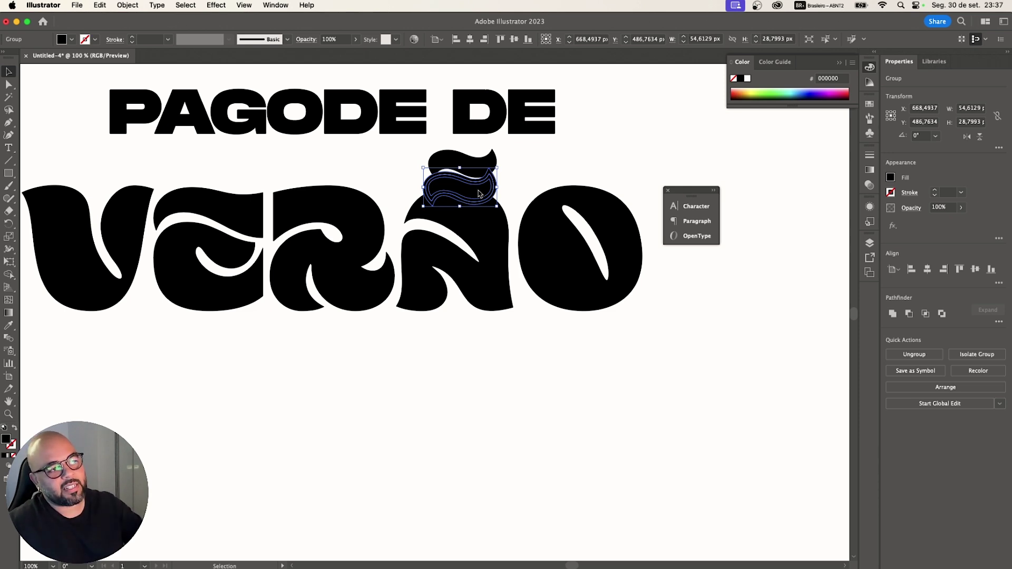
{"action": "left_click", "coordinate": [892, 314]}
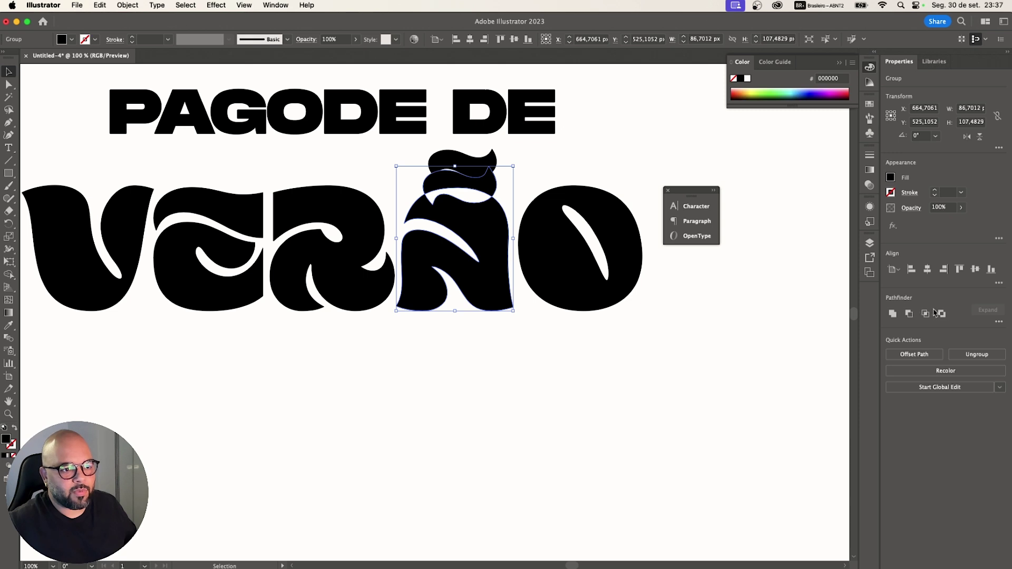
- Try to delete the leftover cut-out pieces above the A and fit the original tilde into the gap
{"action": "double_click", "coordinate": [449, 182]}
{"action": "left_click", "coordinate": [450, 183]}
{"action": "key", "text": "Delete"}
{"action": "double_click", "coordinate": [490, 175]}
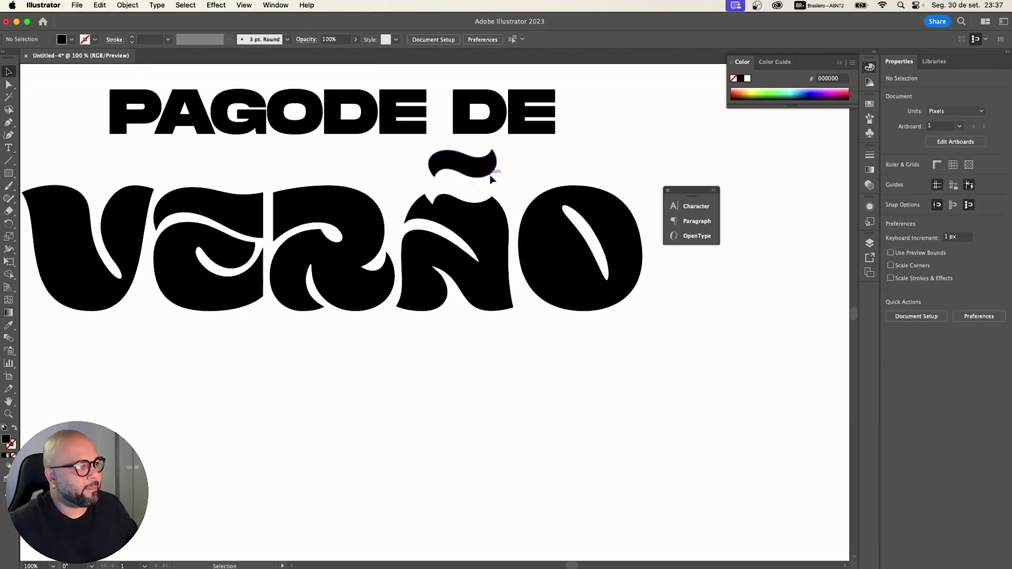
{"action": "left_click", "coordinate": [464, 167]}
{"action": "left_click_drag", "start_coordinate": [464, 167], "coordinate": [461, 190]}
{"action": "left_click", "coordinate": [459, 163]}
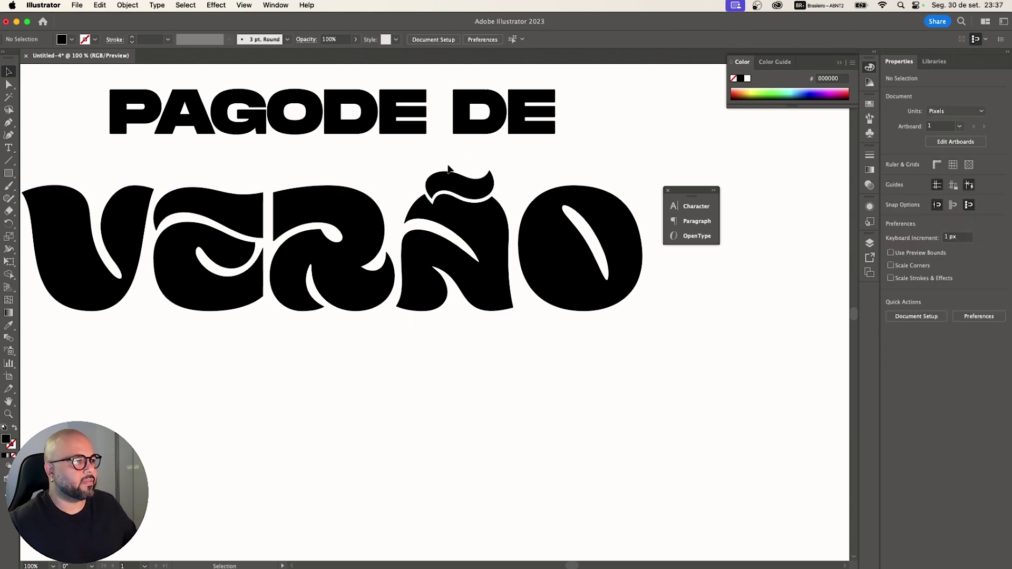
{"action": "key", "text": "super+minus"}
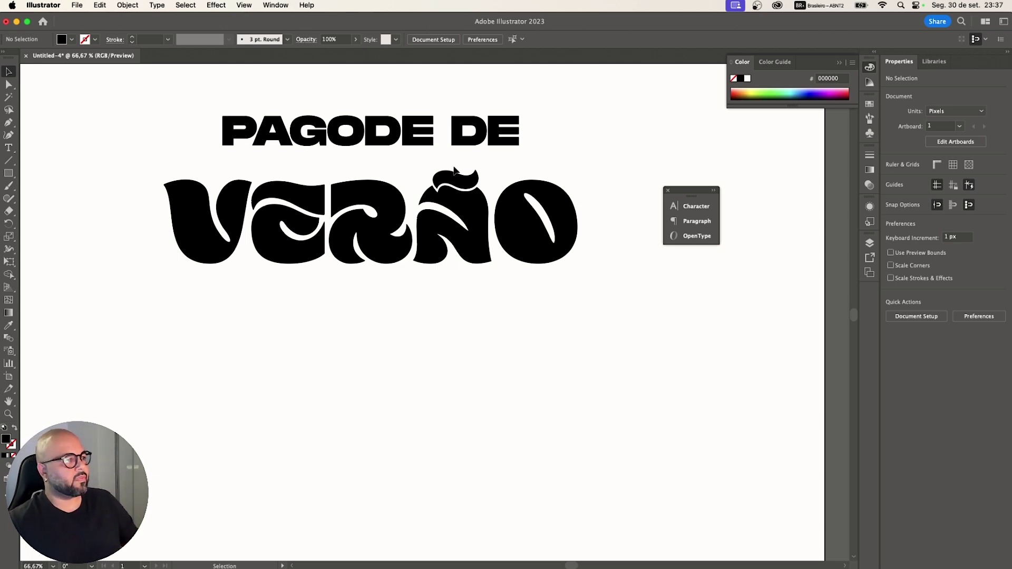
- Undo the tilde placement and the cut so the lower tilde copy and the A are separate shapes again
{"action": "key", "text": "super+z"}
{"action": "key", "text": "super+z"}
{"action": "key", "text": "Escape"}
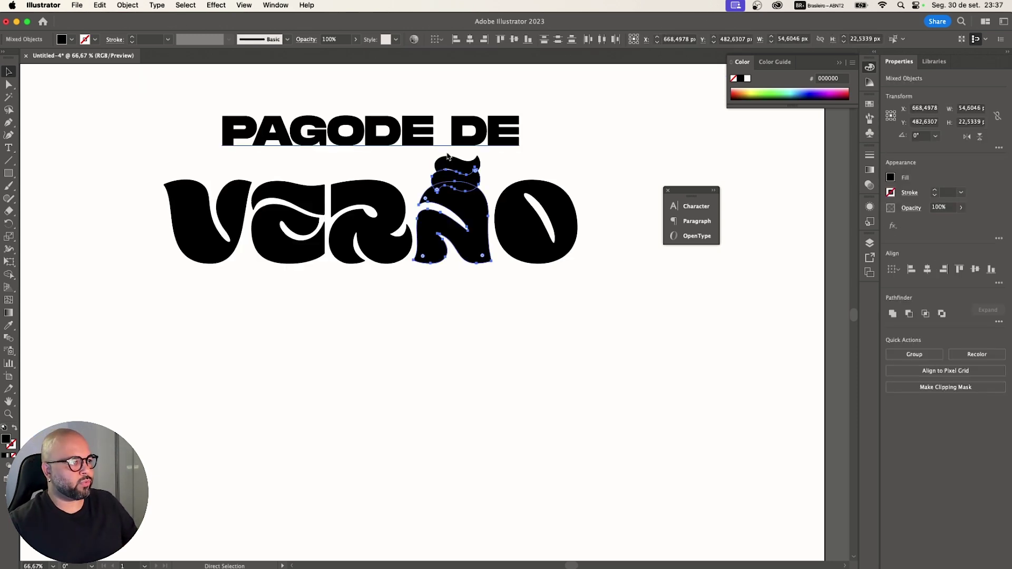
{"action": "key", "text": "v"}
{"action": "left_click", "coordinate": [506, 174]}
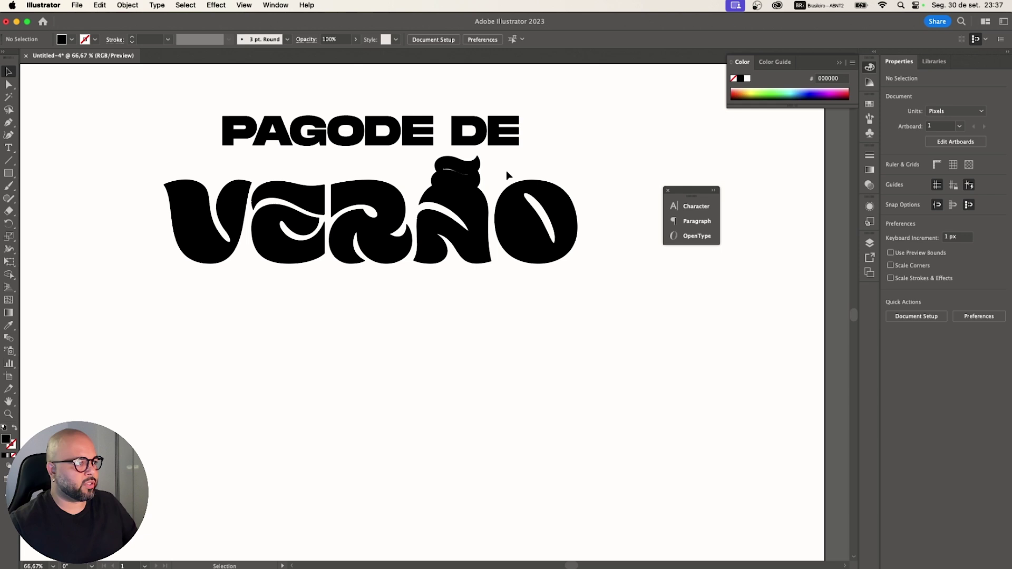
- Nudge the lower tilde copy up about 2 px and apply the Pathfinder Exclude operation to it and the A
{"action": "scroll", "coordinate": [456, 183], "scroll_direction": "up", "scroll_amount": 3}
{"action": "left_click", "coordinate": [456, 179]}
{"action": "left_click_drag", "start_coordinate": [458, 178], "coordinate": [458, 177]}
{"action": "left_click", "coordinate": [489, 237], "text": "shift"}
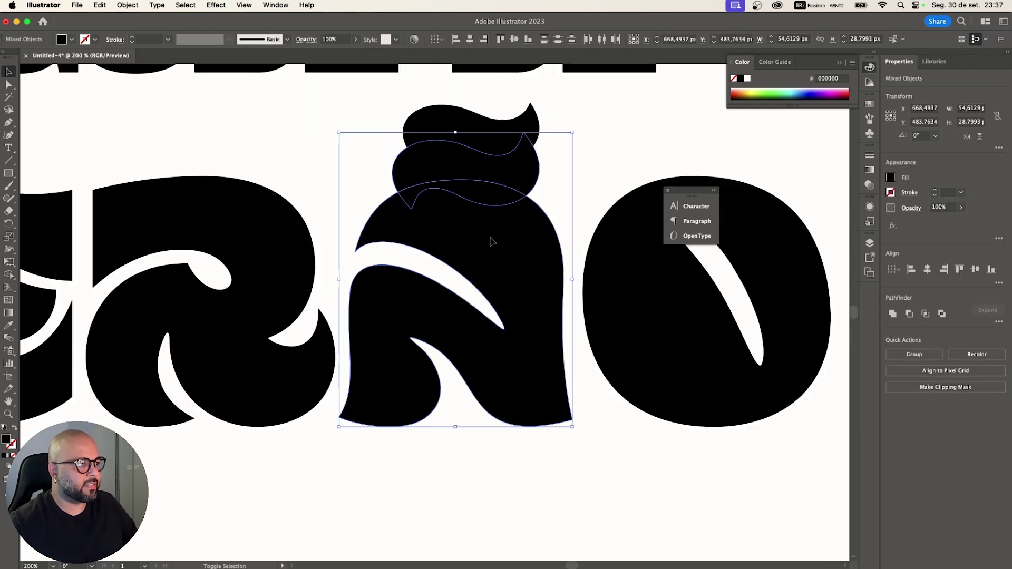
{"action": "left_click", "coordinate": [941, 314]}
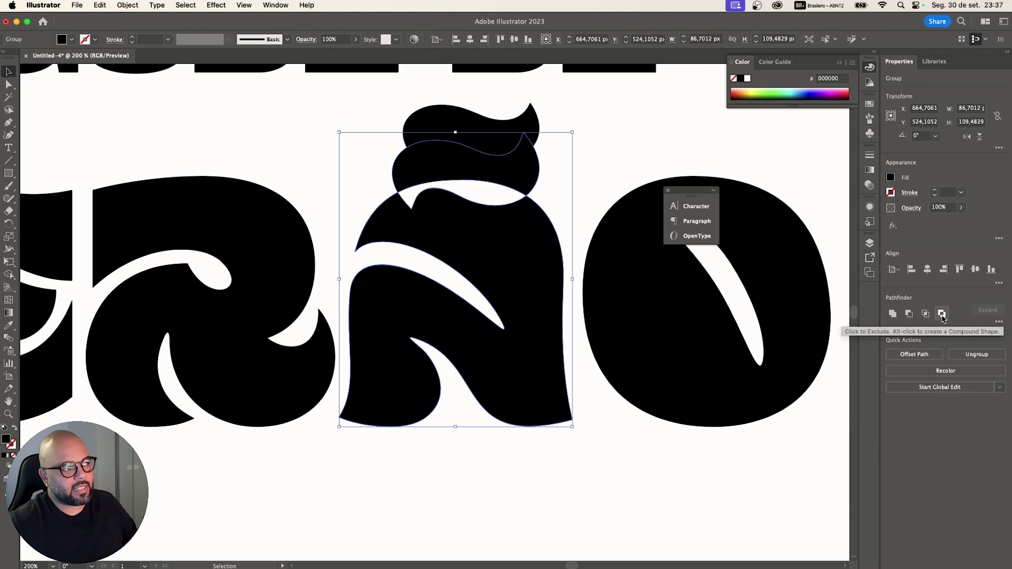
- Delete the leftover tilde piece from the excluded group and move the original tilde down into the A's notch
{"action": "double_click", "coordinate": [542, 180]}
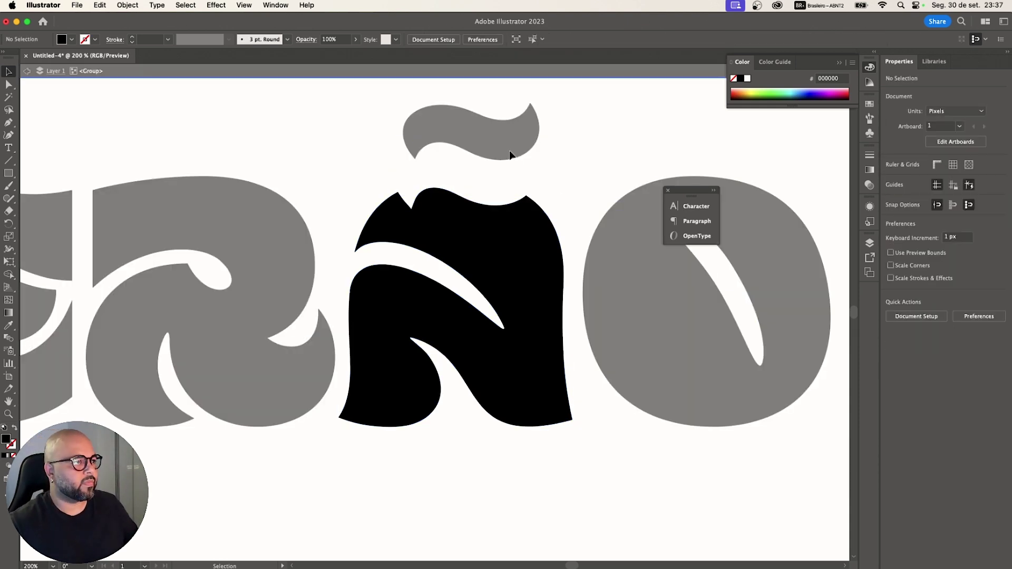
{"action": "key", "text": "Escape"}
{"action": "left_click_drag", "start_coordinate": [499, 144], "coordinate": [495, 175]}
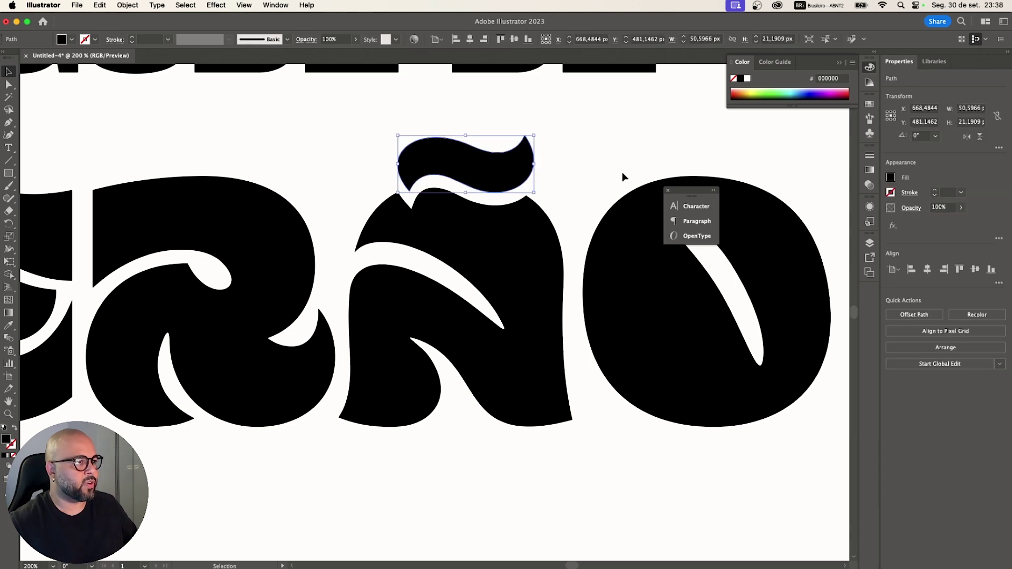
{"action": "left_click", "coordinate": [622, 172]}
- Delete the "PAGODE DE" text above the VERÃO lettering
{"action": "scroll", "coordinate": [527, 161], "scroll_direction": "right", "scroll_amount": 5}
{"action": "scroll", "coordinate": [343, 180], "scroll_direction": "down", "scroll_amount": 4}
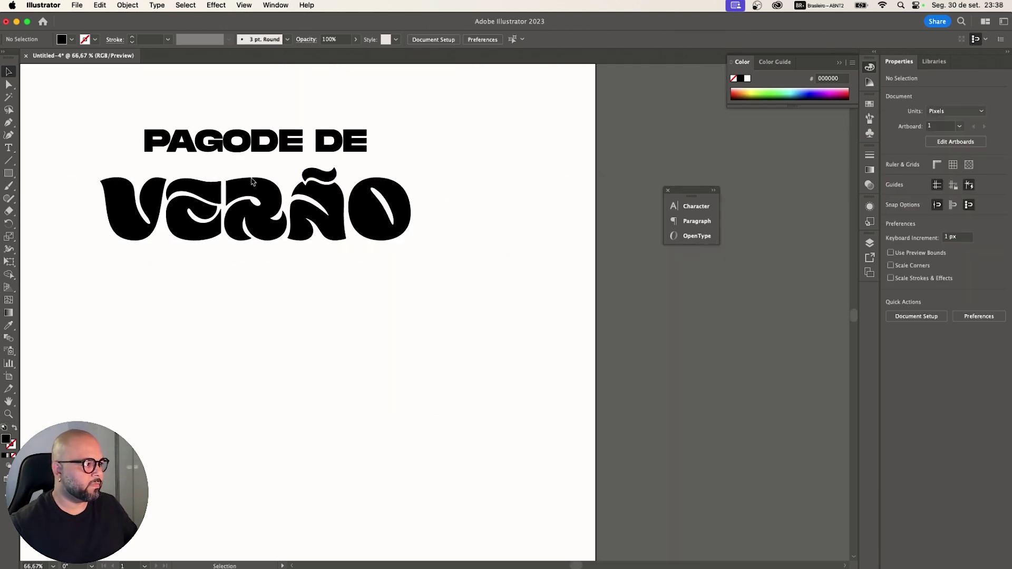
{"action": "left_click", "coordinate": [187, 145]}
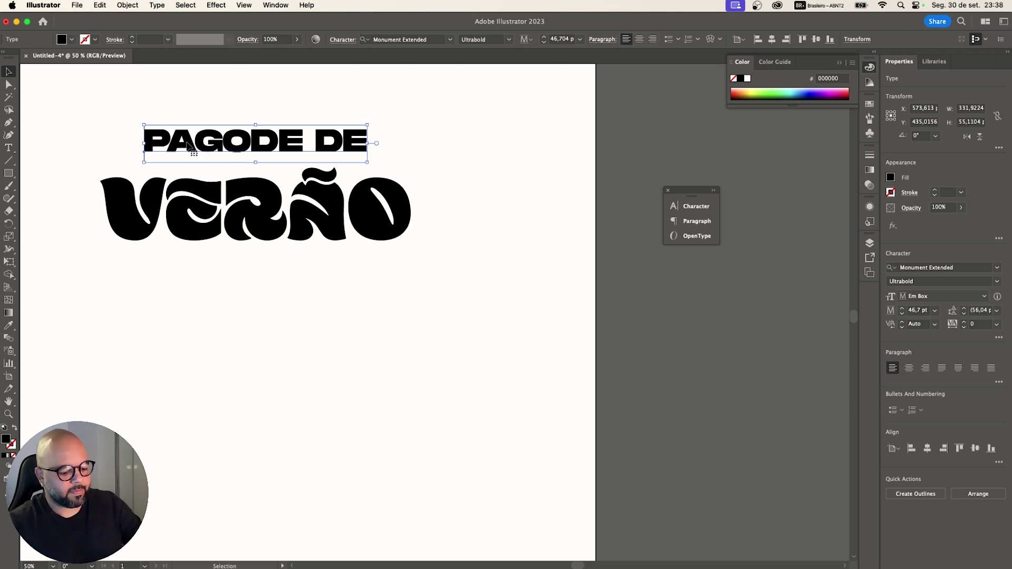
{"action": "key", "text": "Delete"}
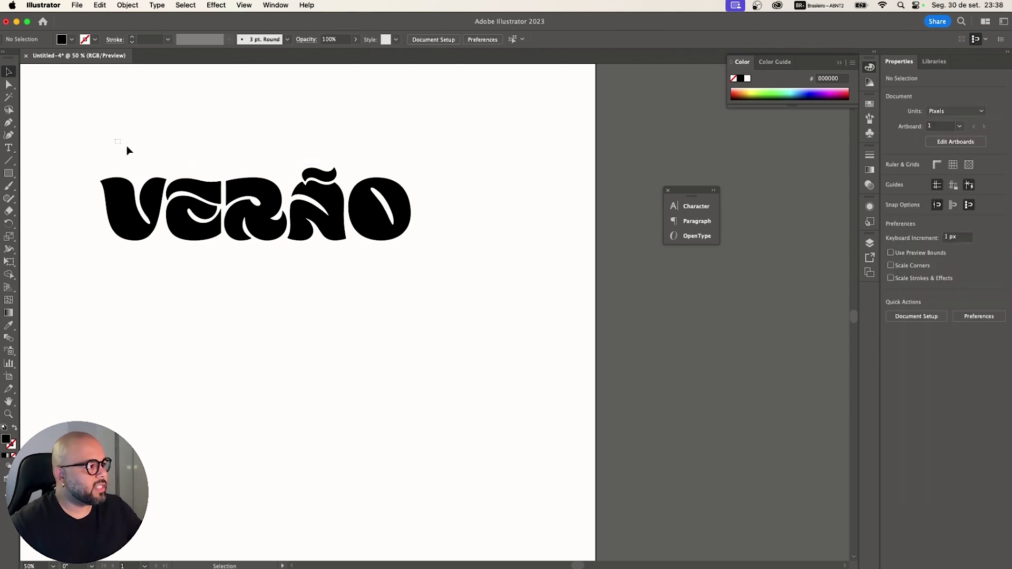
- Copy the VERÃO lettering into the Photoshop flyer as a Smart Object, scaled to about 486 × 115 px in the upper area
{"action": "left_click_drag", "start_coordinate": [127, 147], "coordinate": [428, 288]}
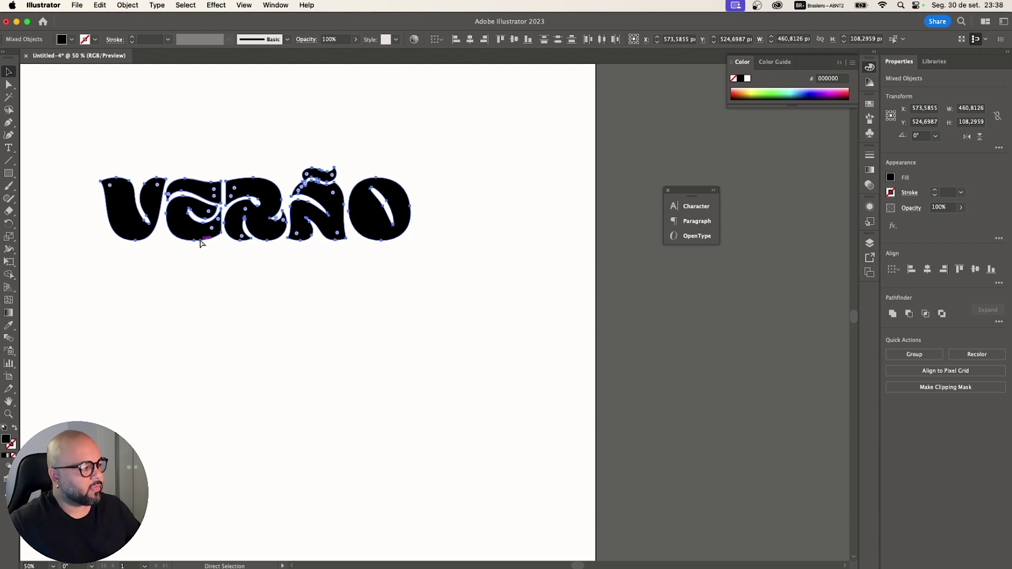
{"action": "mouse_move", "coordinate": [425, 567]}
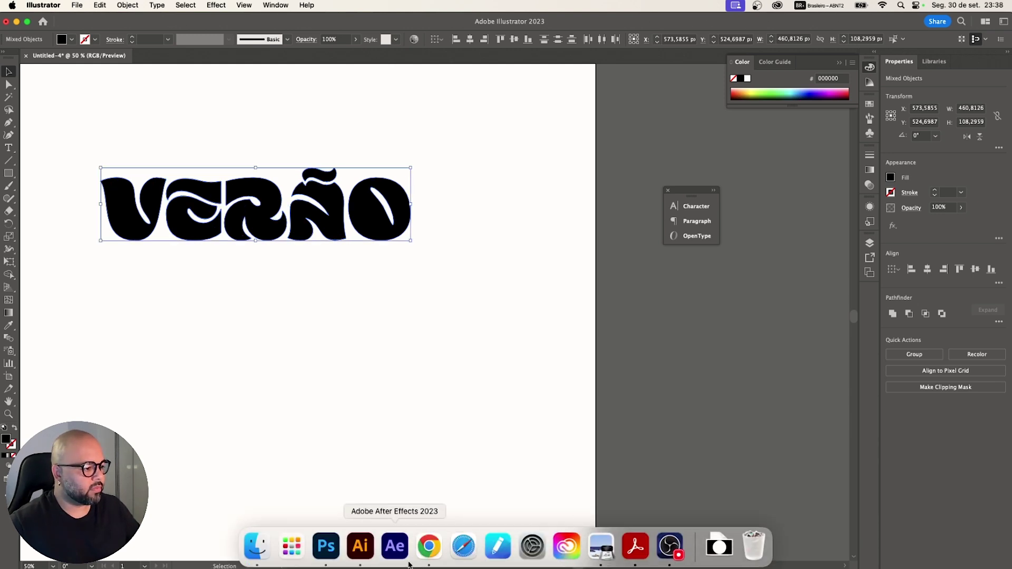
{"action": "left_click", "coordinate": [326, 546]}
{"action": "key", "text": "super+v"}
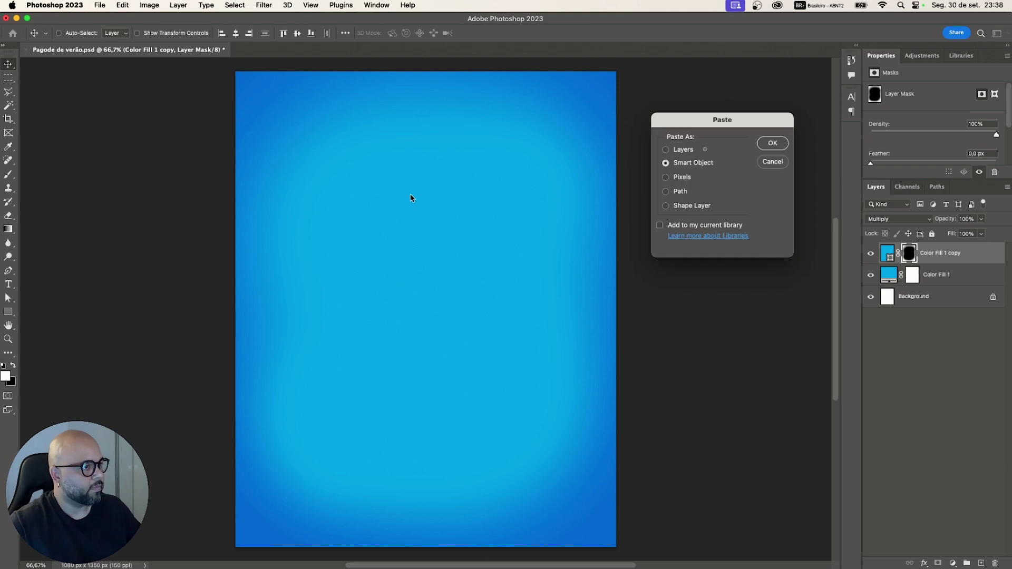
{"action": "left_click", "coordinate": [773, 143]}
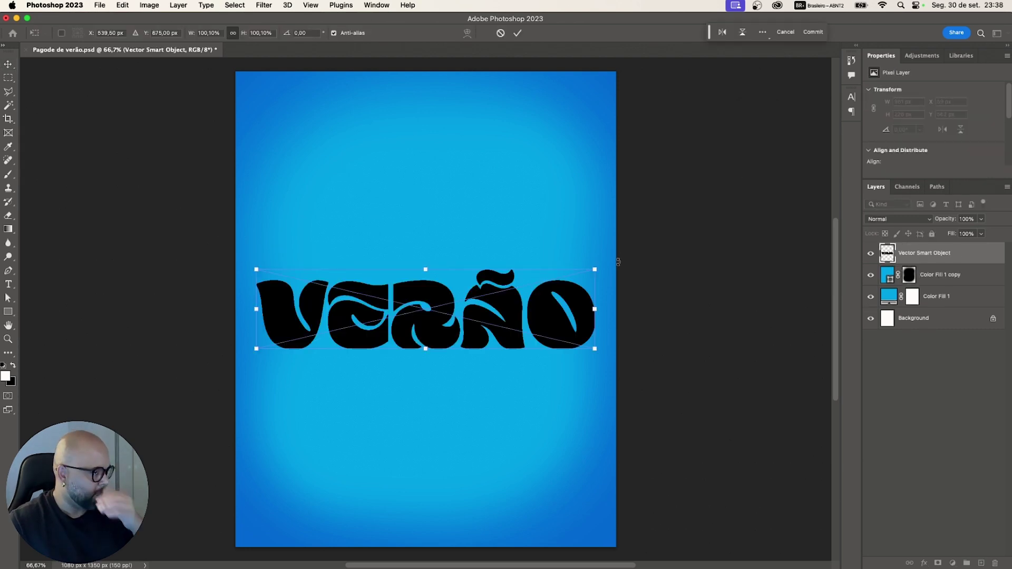
{"action": "left_click_drag", "start_coordinate": [594, 269], "coordinate": [484, 211]}
{"action": "key", "text": "Return"}
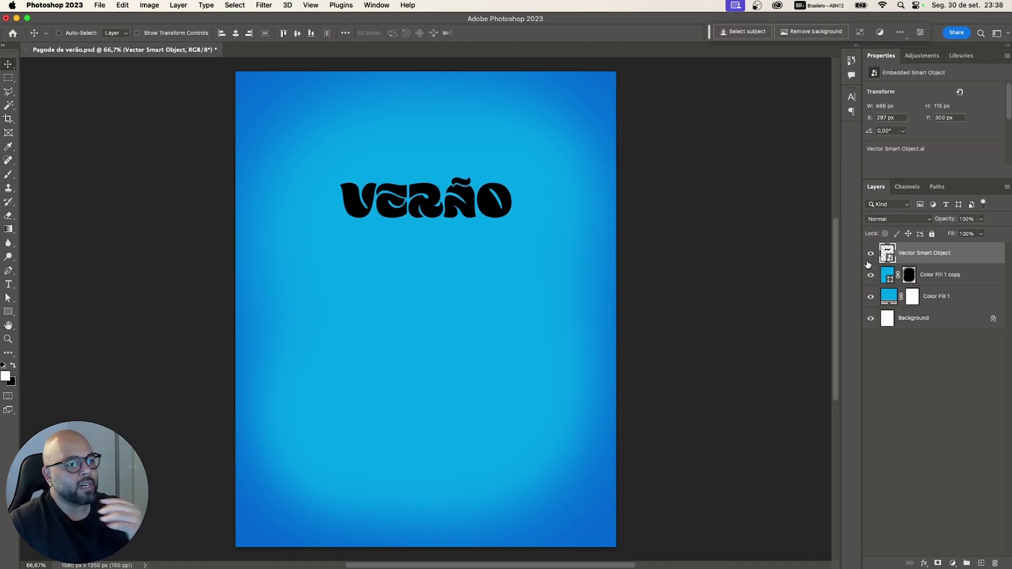
- Apply an off-white Color Overlay to the VERÃO layer with Normal blend mode and 100% opacity
{"action": "double_click", "coordinate": [978, 264]}
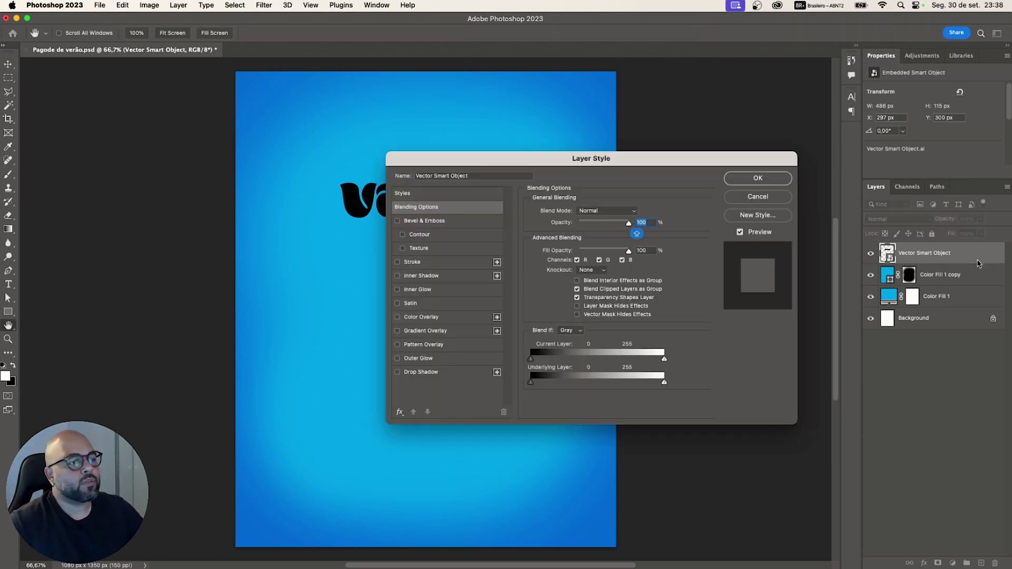
{"action": "left_click", "coordinate": [416, 317]}
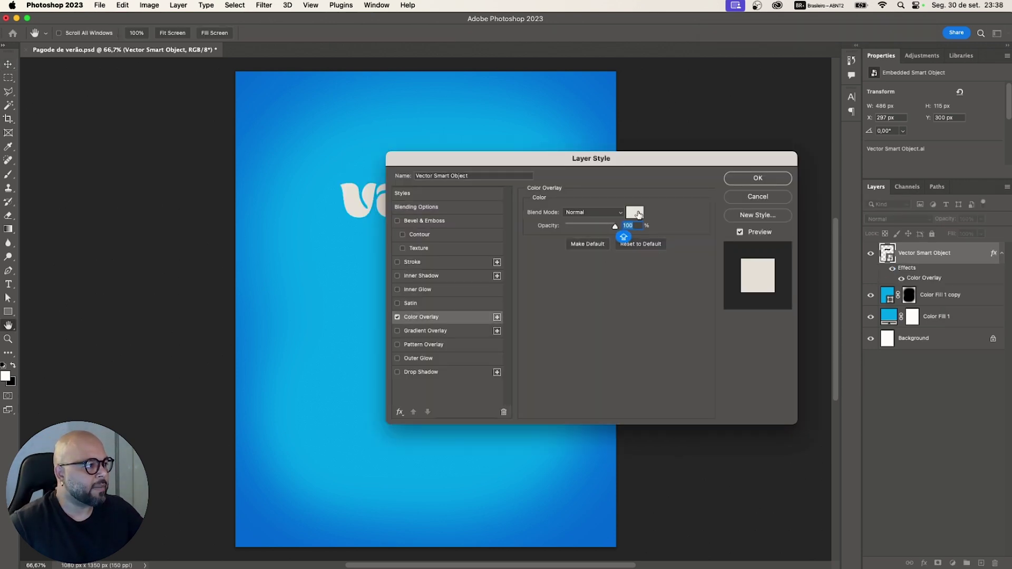
{"action": "left_click", "coordinate": [742, 180]}
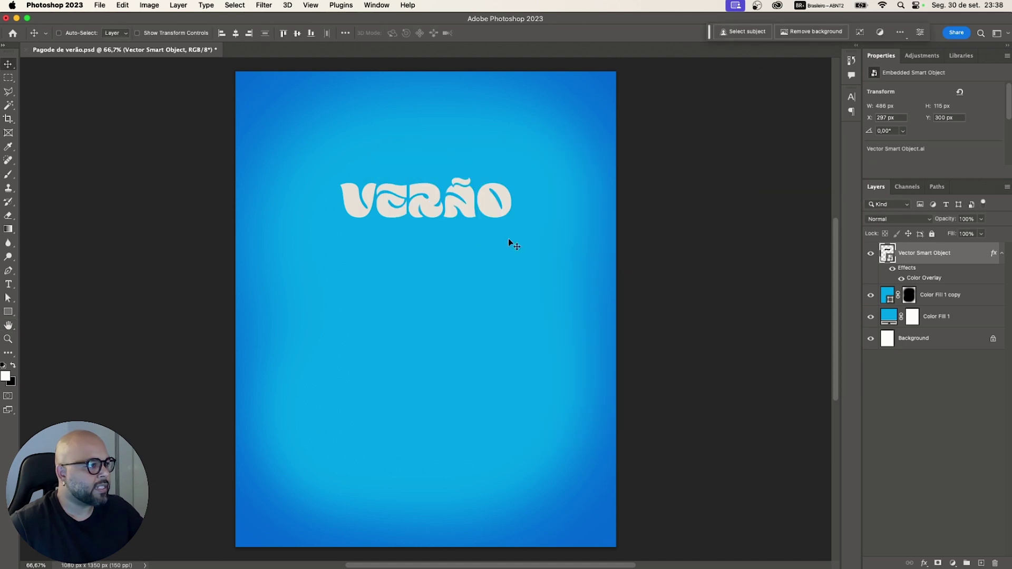
{"action": "double_click", "coordinate": [924, 279]}
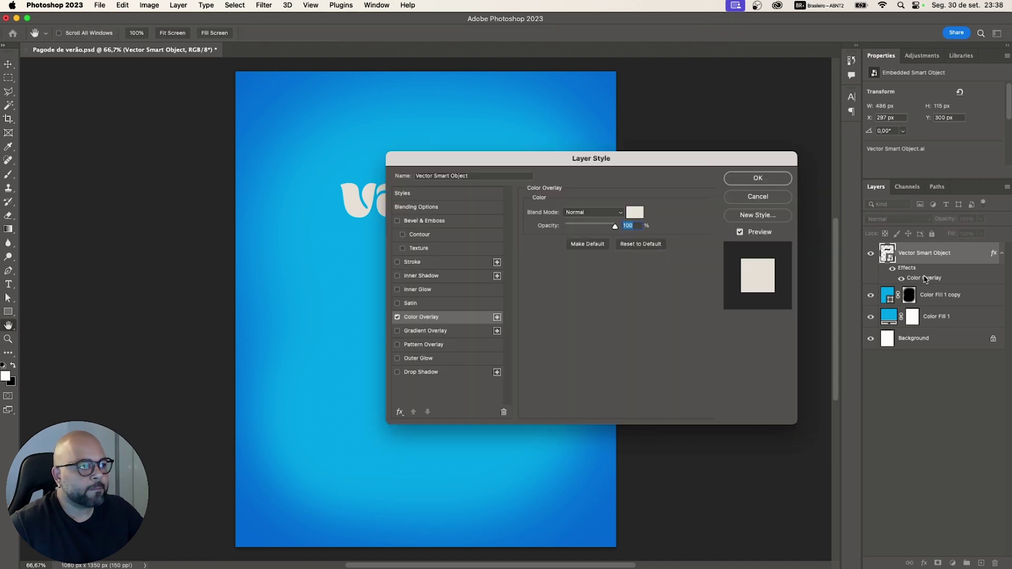
{"action": "left_click", "coordinate": [734, 179]}
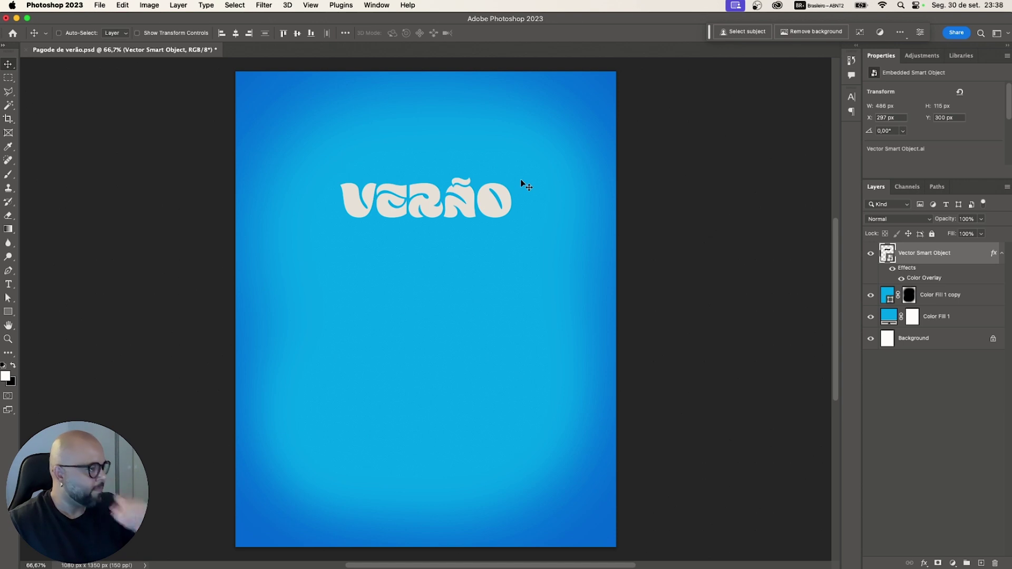
- Add a text layer reading "pagode de" just above the VERÃO lettering
{"action": "left_click", "coordinate": [8, 284]}
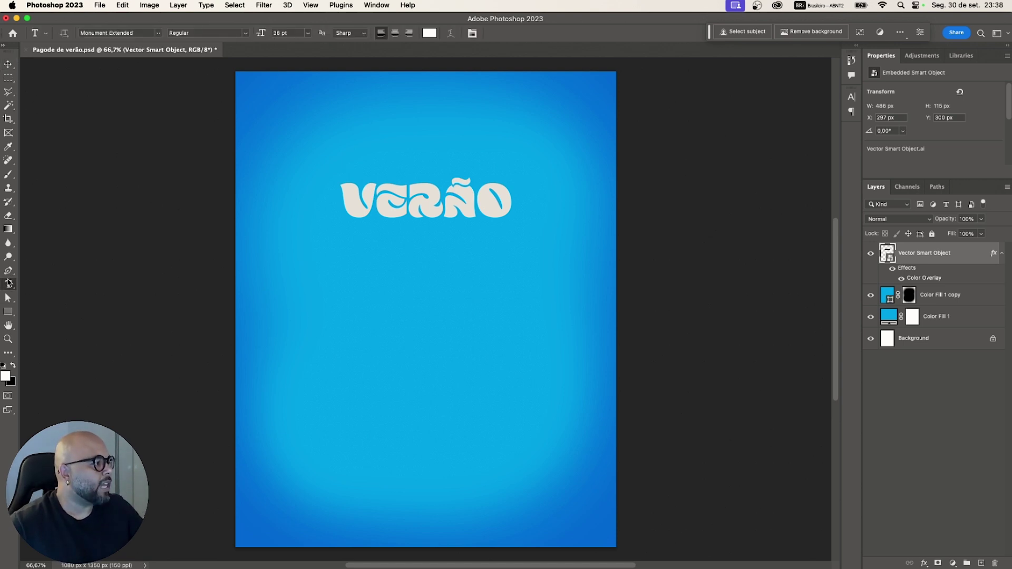
{"action": "left_click", "coordinate": [390, 168]}
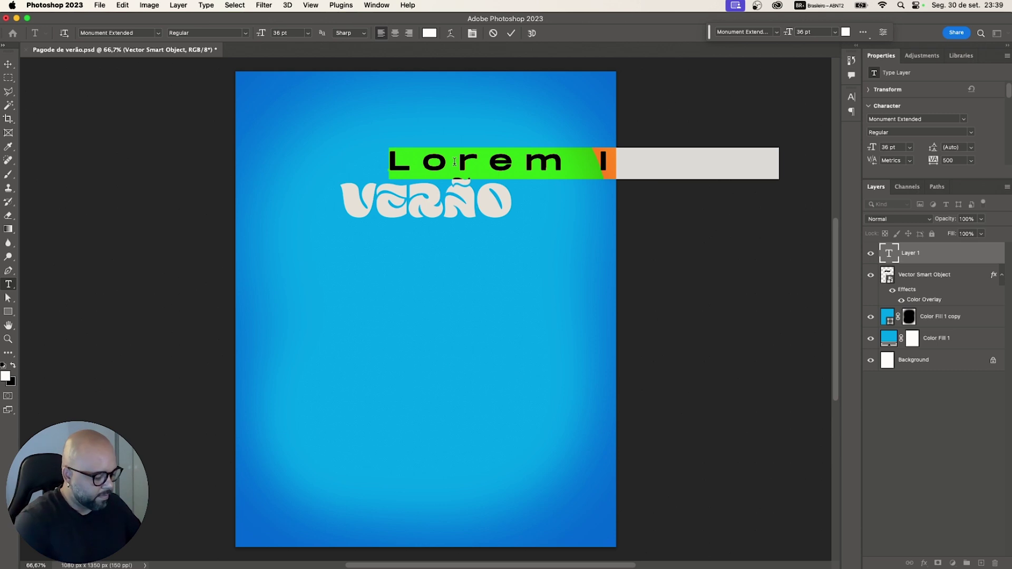
{"action": "type", "text": "pagode"}
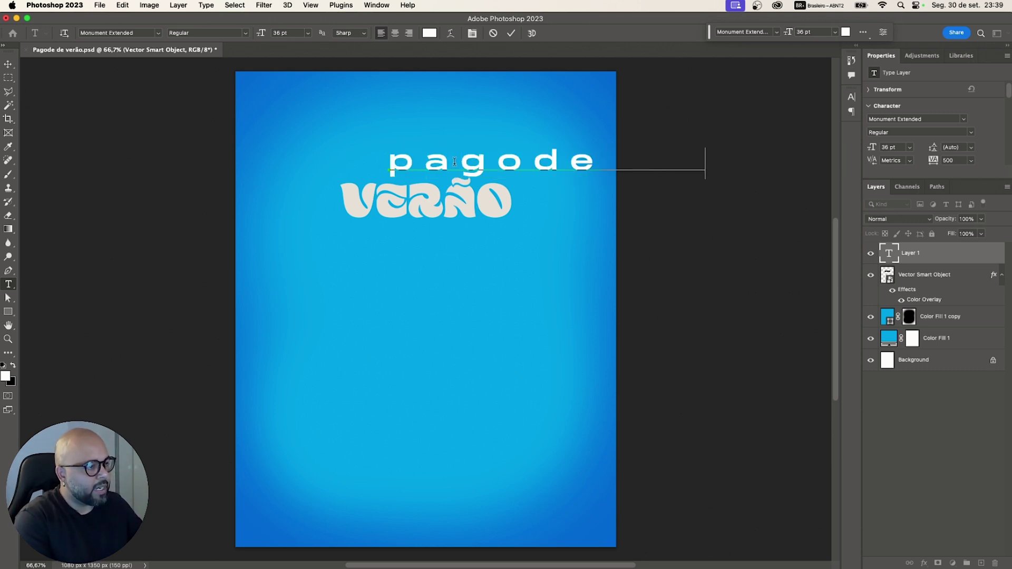
- Set the tracking of the whole "pagode de" text to -20 and turn on All Caps
{"action": "key", "text": "super+a"}
{"action": "left_click", "coordinate": [851, 97]}
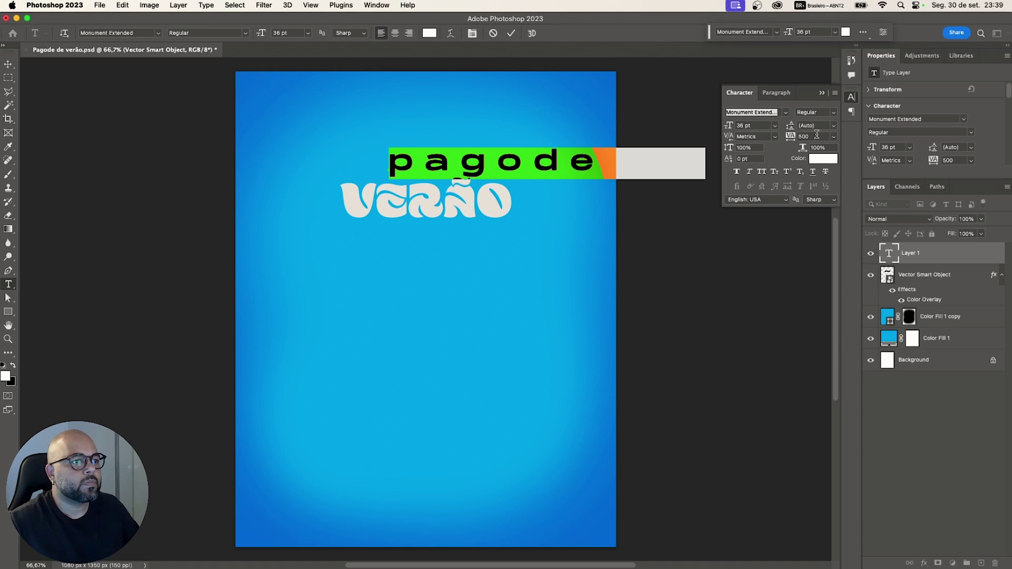
{"action": "left_click_drag", "start_coordinate": [790, 136], "coordinate": [778, 138]}
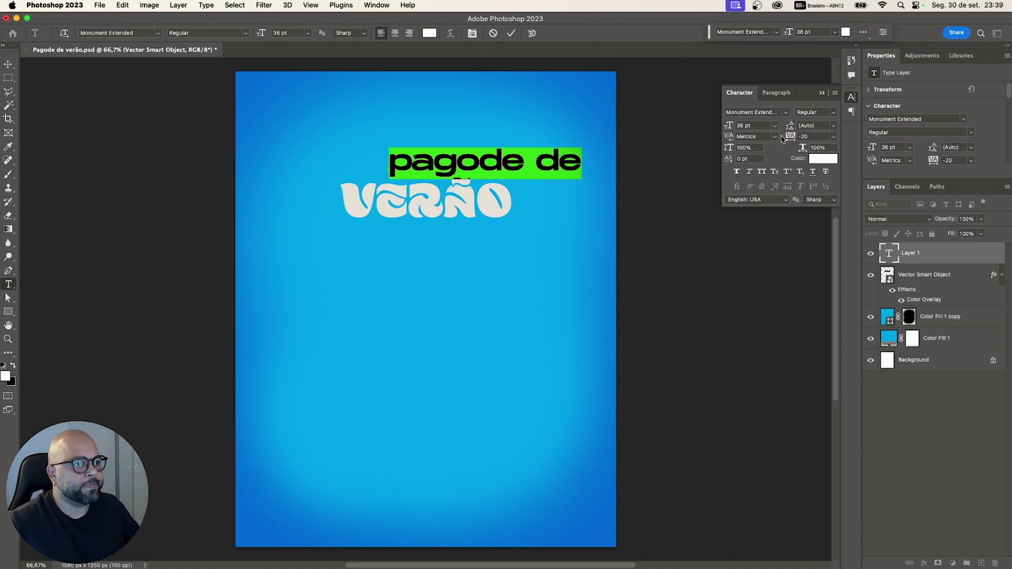
{"action": "left_click", "coordinate": [763, 172]}
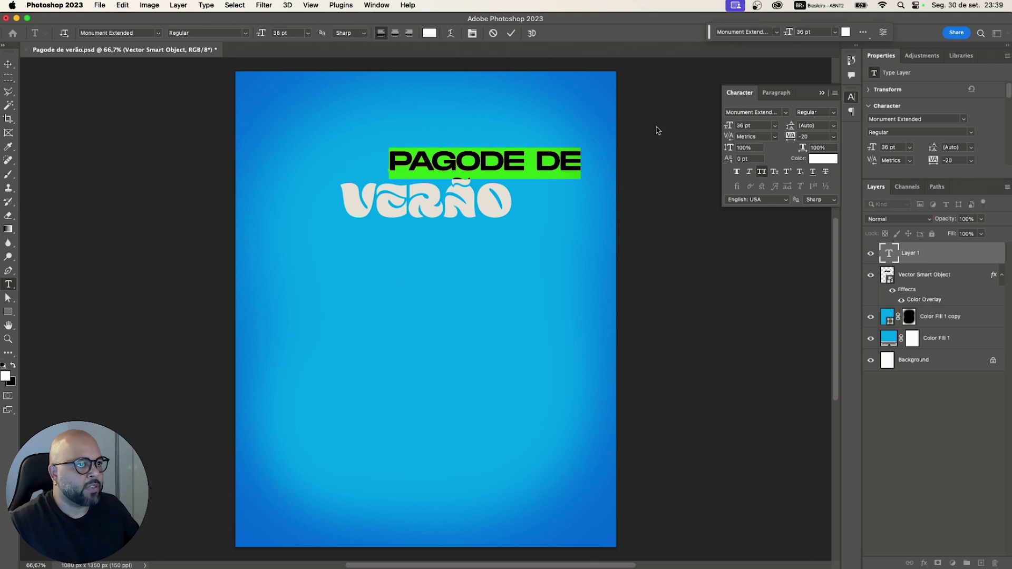
- Change the text's font to Monument Extended Ultrabold and set its tracking to 0
{"action": "left_click", "coordinate": [771, 113]}
{"action": "type", "text": "monu"}
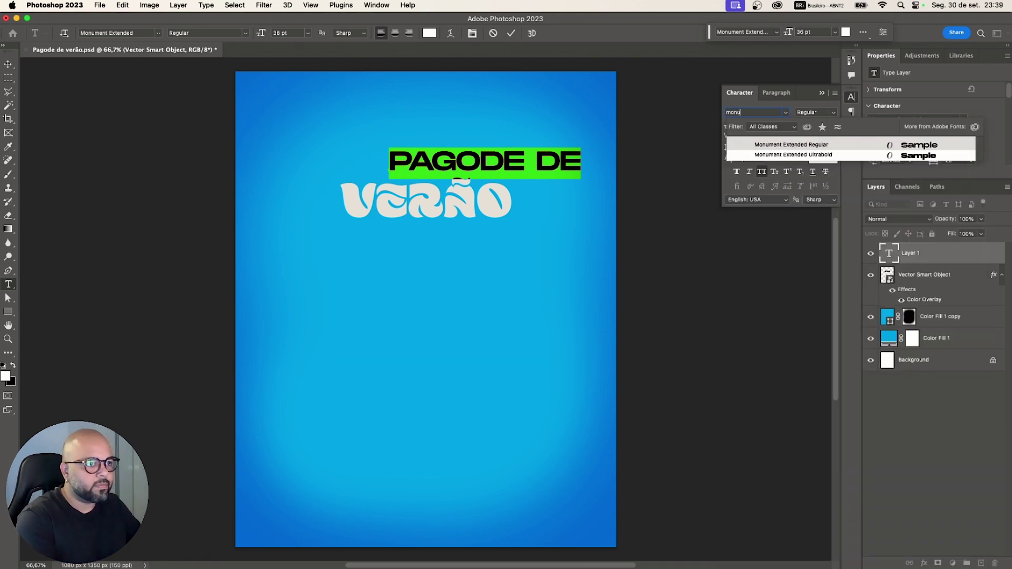
{"action": "left_click", "coordinate": [814, 155]}
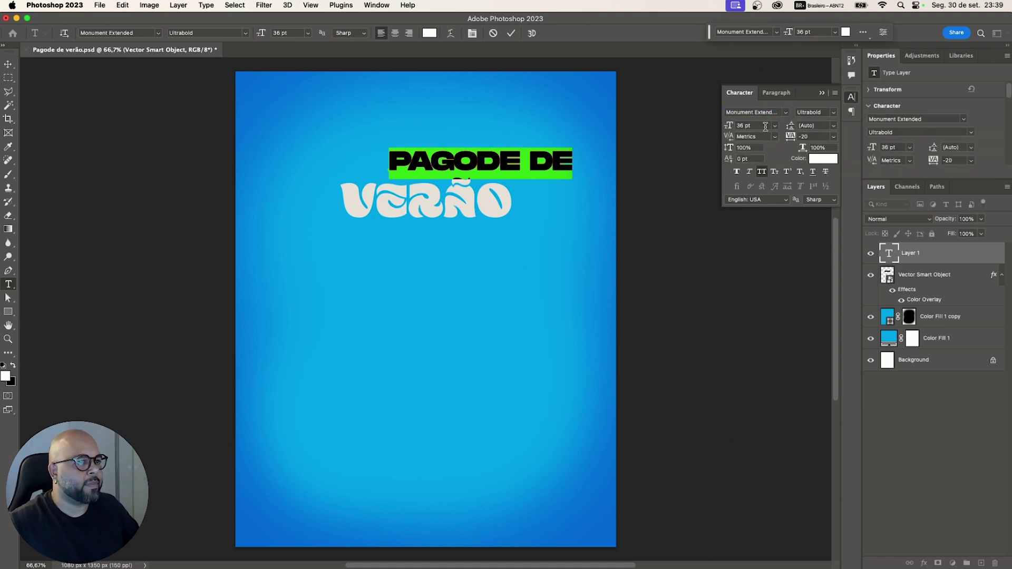
{"action": "left_click", "coordinate": [790, 138]}
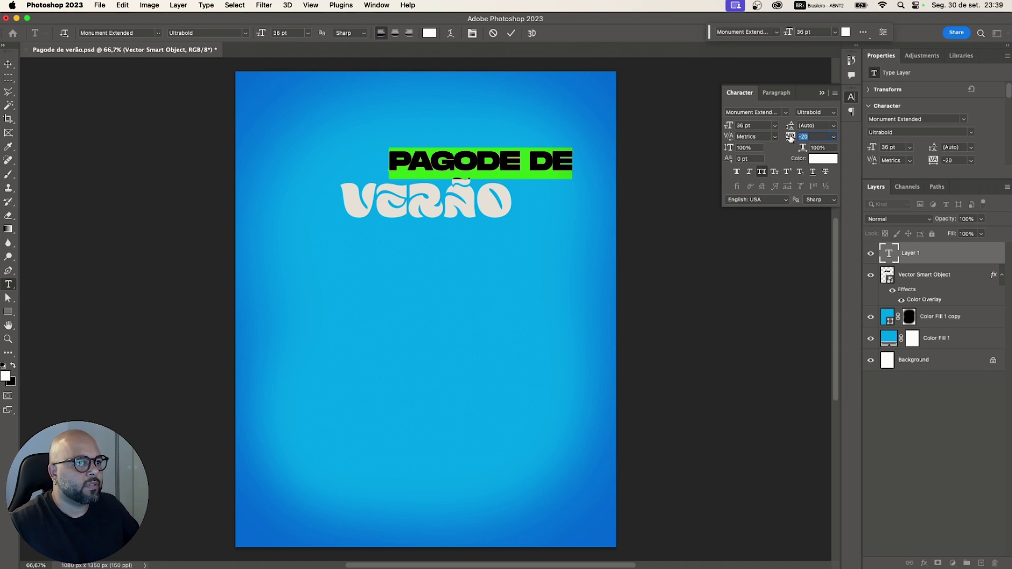
{"action": "left_click_drag", "start_coordinate": [790, 138], "coordinate": [792, 138]}
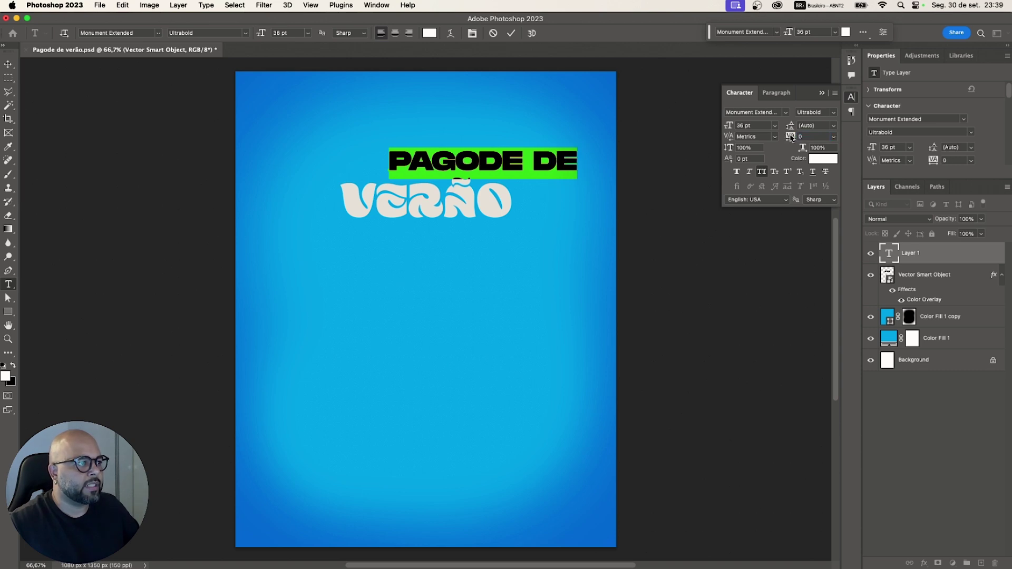
- Scale the "PAGODE DE" text down to about 20 pt and centre it just above the VERÃO lettering
{"action": "left_click", "coordinate": [9, 65]}
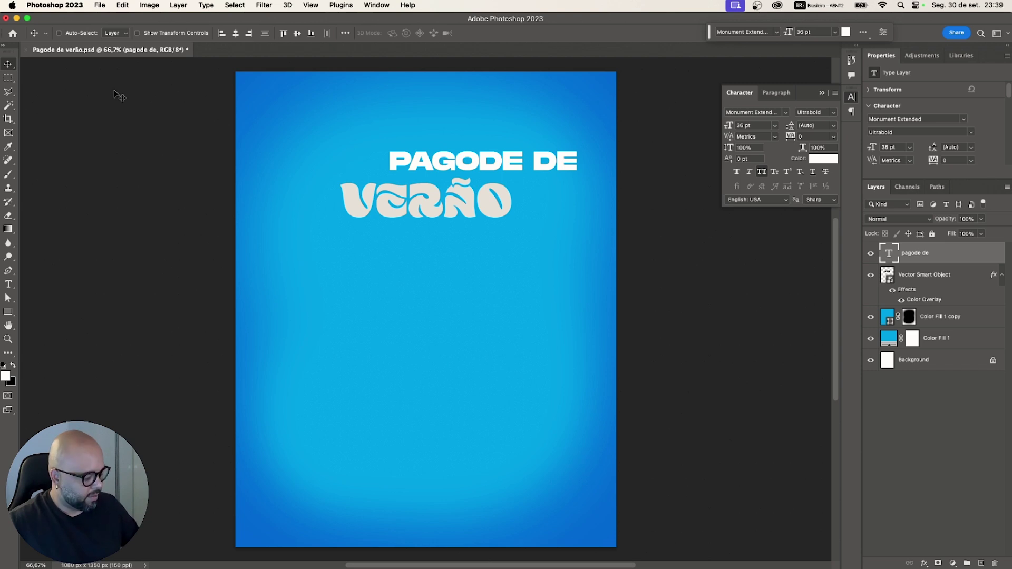
{"action": "key", "text": "super+t"}
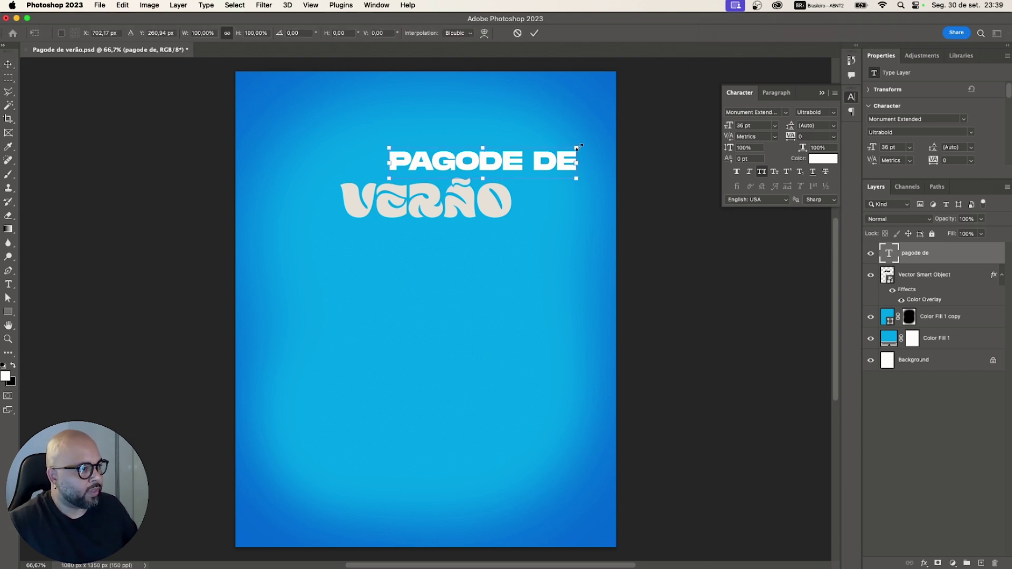
{"action": "left_click_drag", "start_coordinate": [577, 148], "coordinate": [516, 146]}
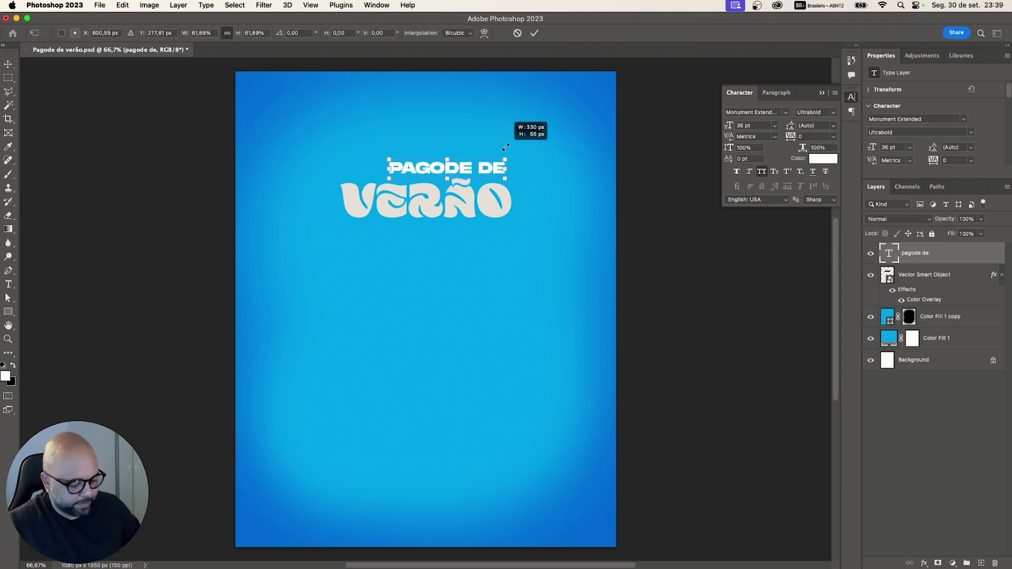
{"action": "key", "text": "Return"}
{"action": "left_click_drag", "start_coordinate": [505, 147], "coordinate": [469, 173]}
{"action": "key", "text": "ctrl+t"}
{"action": "key", "text": "Return"}
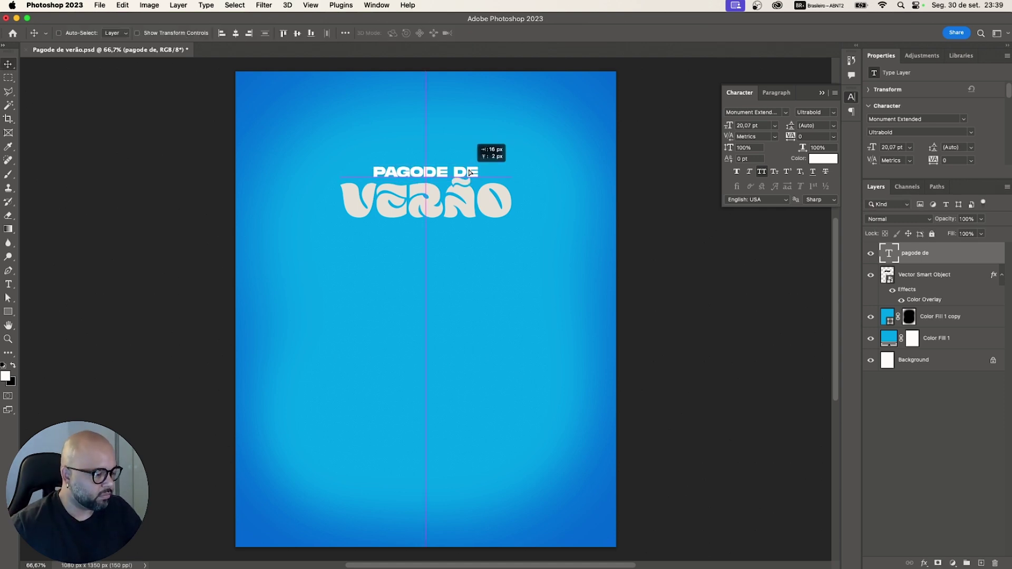
{"action": "left_click_drag", "start_coordinate": [469, 173], "coordinate": [472, 172]}
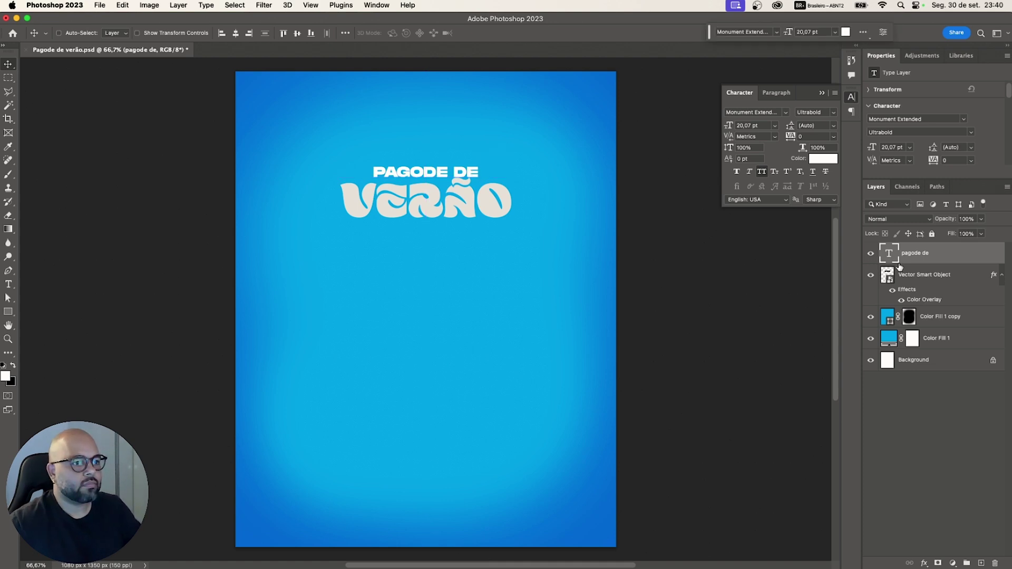
- Shrink the "PAGODE DE" text slightly further around its centre, to about 18.3 pt
{"action": "left_click", "coordinate": [909, 277], "text": "shift"}
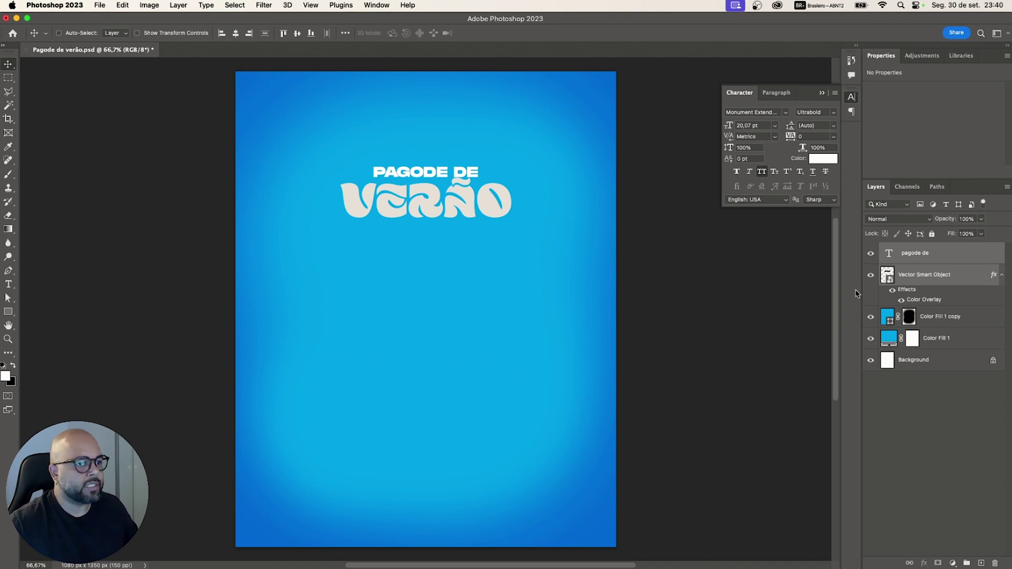
{"action": "left_click", "coordinate": [907, 258]}
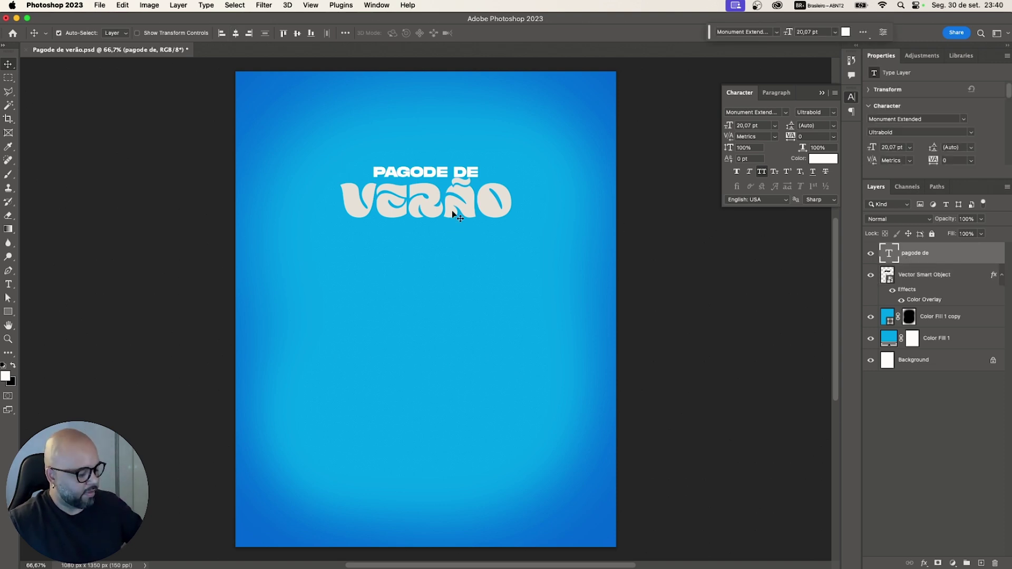
{"action": "key", "text": "super+t"}
{"action": "left_click_drag", "start_coordinate": [478, 164], "coordinate": [473, 165]}
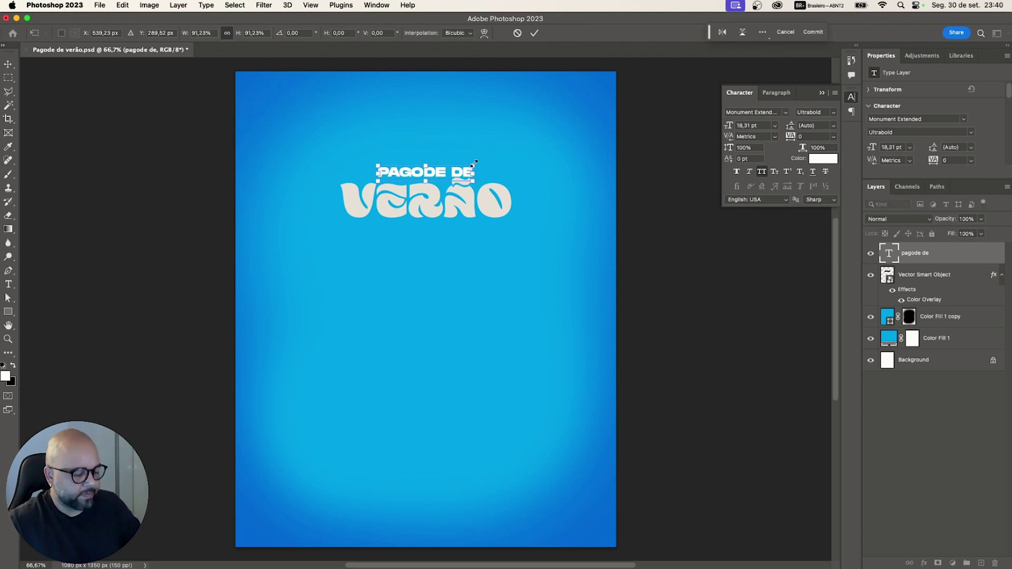
{"action": "key", "text": "Return"}
- Nudge the "PAGODE DE" text down against the VERÃO lettering and move its layer beneath the VERÃO layer
{"action": "key", "text": "Down"}
{"action": "key", "text": "Down"}
{"action": "key", "text": "Down"}
{"action": "key", "text": "Down"}
{"action": "key", "text": "Down"}
{"action": "key", "text": "Down"}
{"action": "key", "text": "Down"}
{"action": "key", "text": "Down"}
{"action": "key", "text": "Down"}
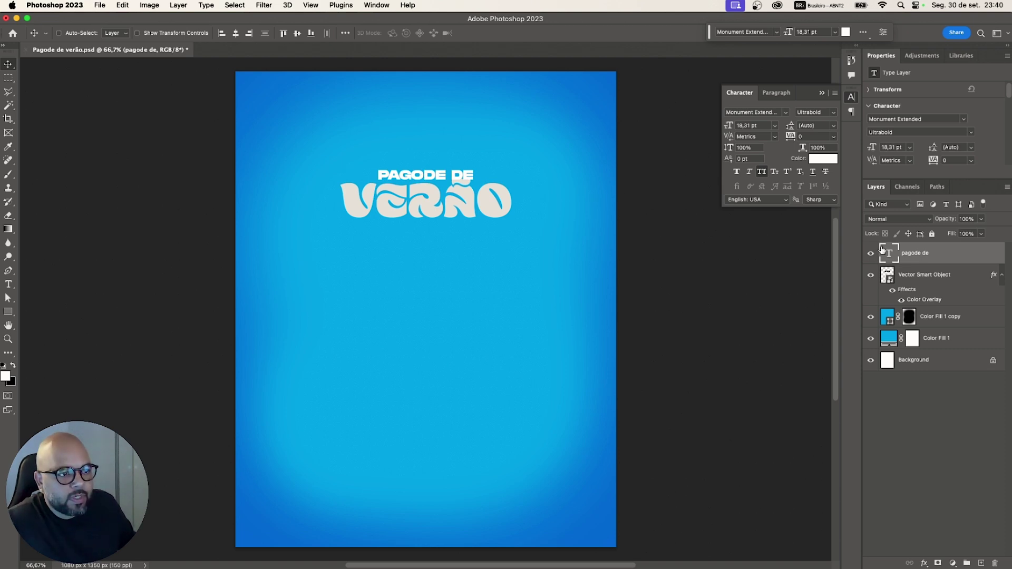
{"action": "left_click_drag", "start_coordinate": [923, 257], "coordinate": [927, 308]}
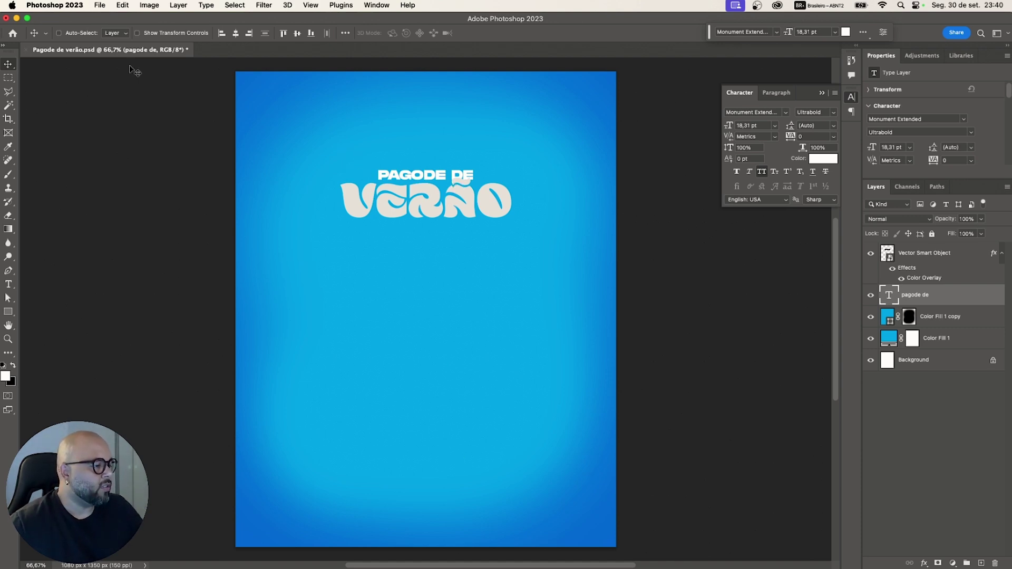
- Open the elementos folder in Finder to get the clubea logo and paste it into the flyer as a Smart Object
{"action": "mouse_move", "coordinate": [364, 540]}
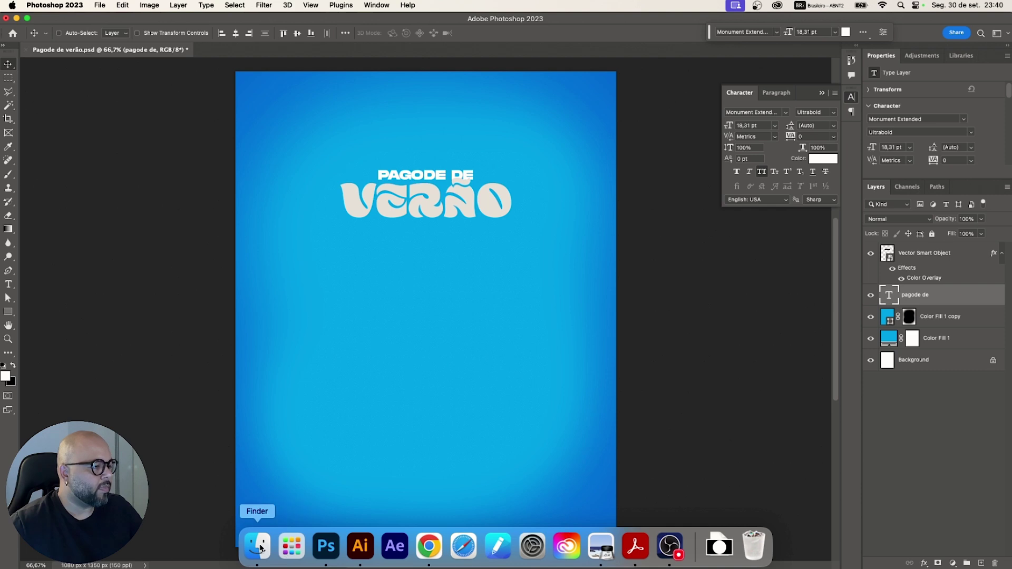
{"action": "left_click", "coordinate": [259, 548]}
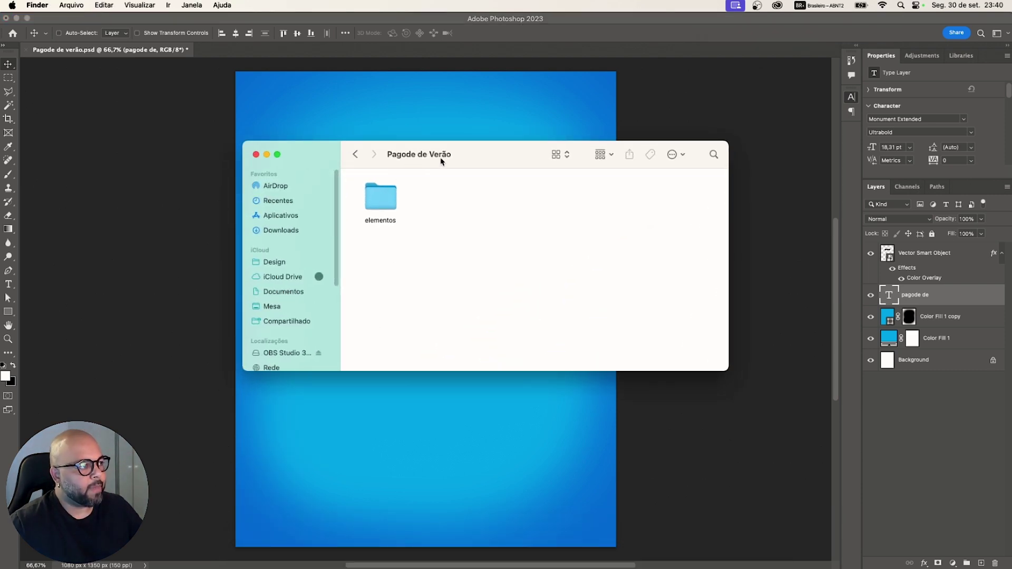
{"action": "double_click", "coordinate": [386, 199]}
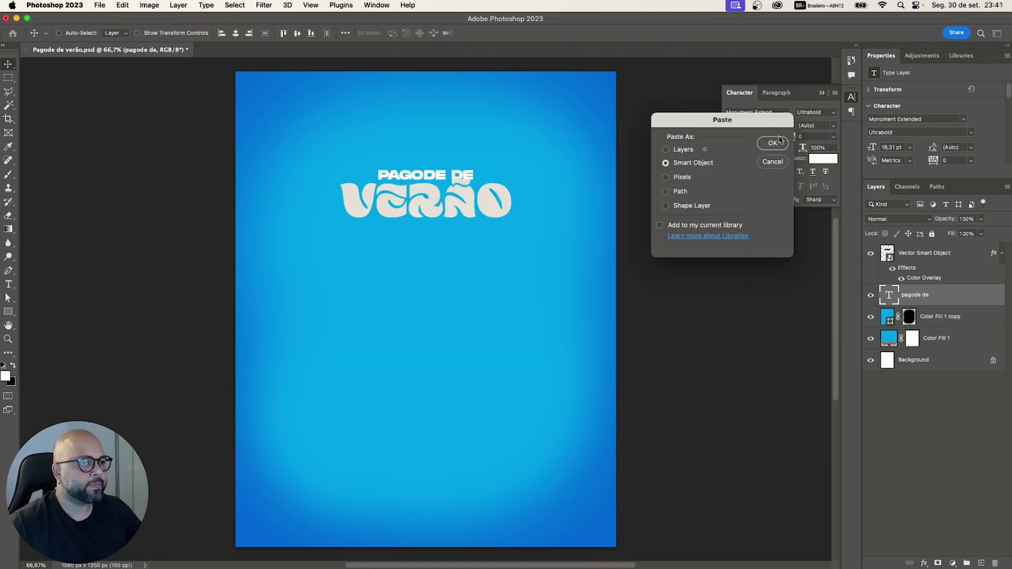
{"action": "left_click", "coordinate": [778, 143]}
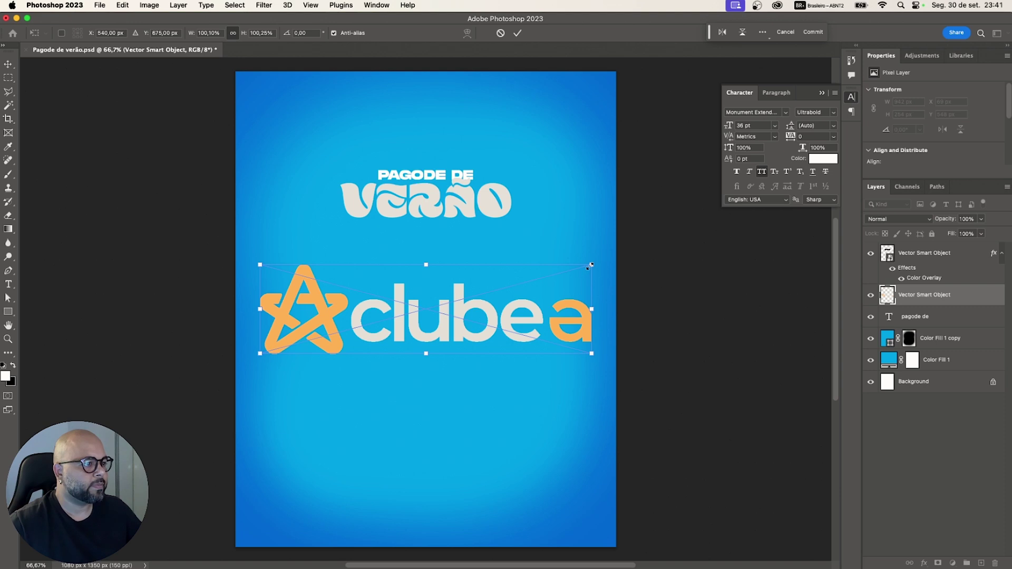
- Scale the clubea logo to about 146 px wide and centre it just below the VERÃO lettering at about Y 422 px
{"action": "left_click_drag", "start_coordinate": [591, 265], "coordinate": [322, 294]}
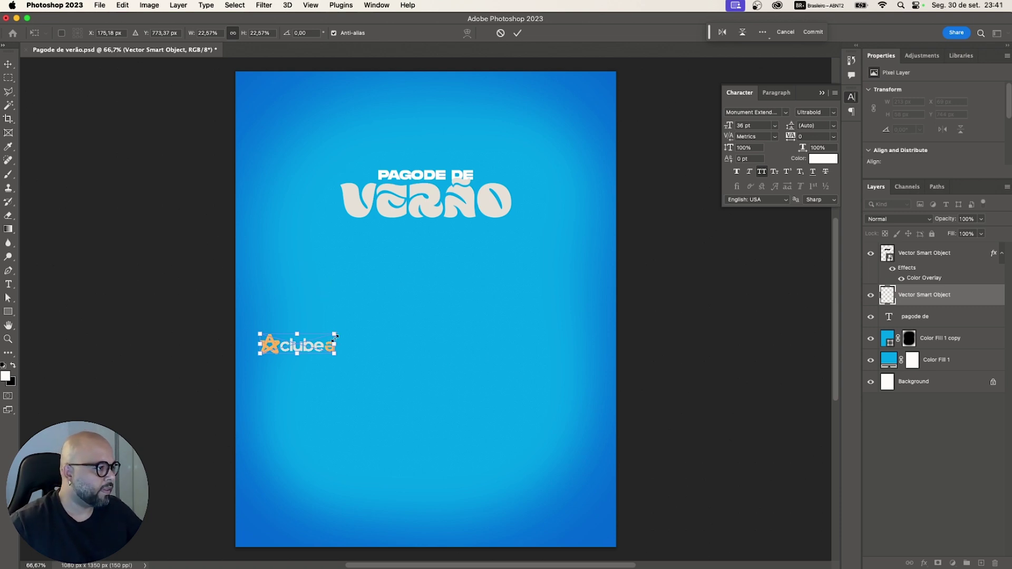
{"action": "left_click_drag", "start_coordinate": [335, 335], "coordinate": [434, 229]}
{"action": "key", "text": "Return"}
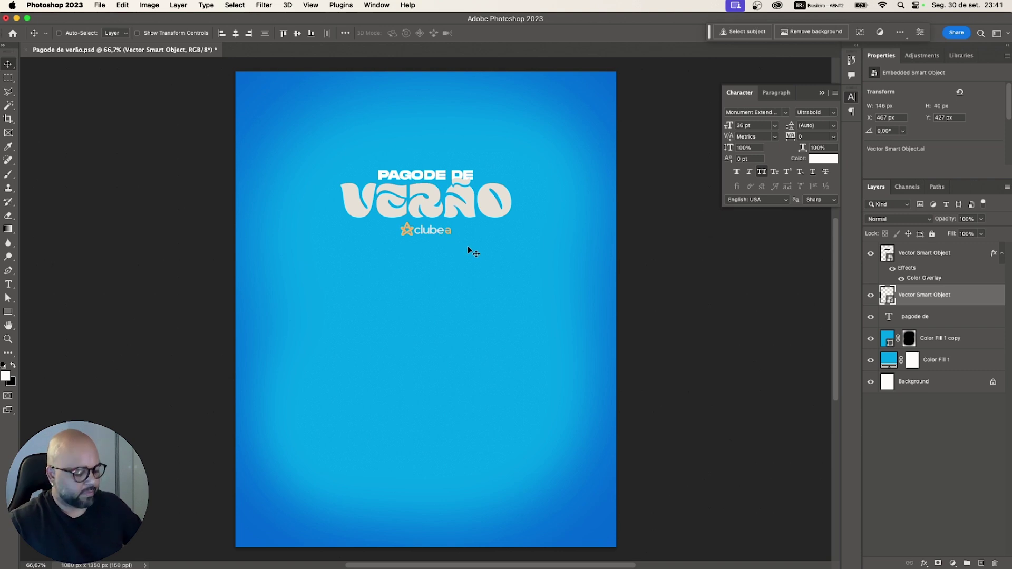
{"action": "key", "text": "Down"}
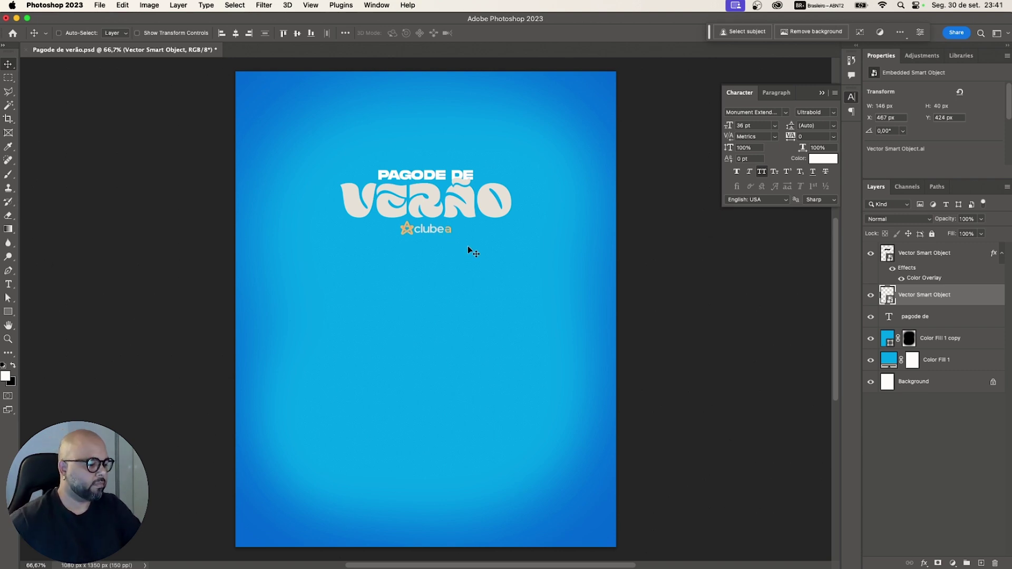
{"action": "key", "text": "Up"}
{"action": "key", "text": "Up"}
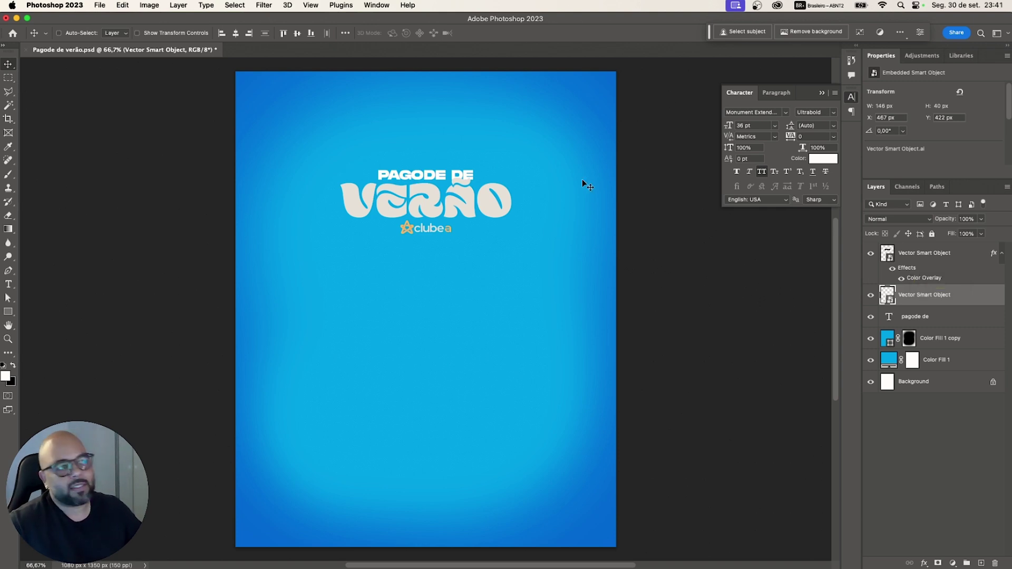
- Rename the VERÃO lettering's smart object layer as "verão"
{"action": "left_click", "coordinate": [932, 258]}
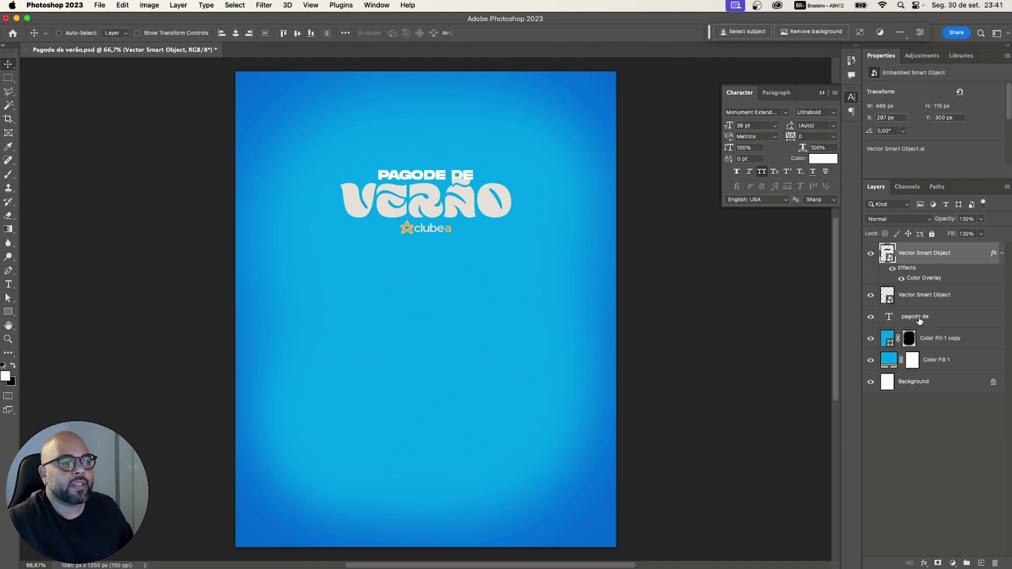
{"action": "left_click", "coordinate": [918, 319], "text": "shift"}
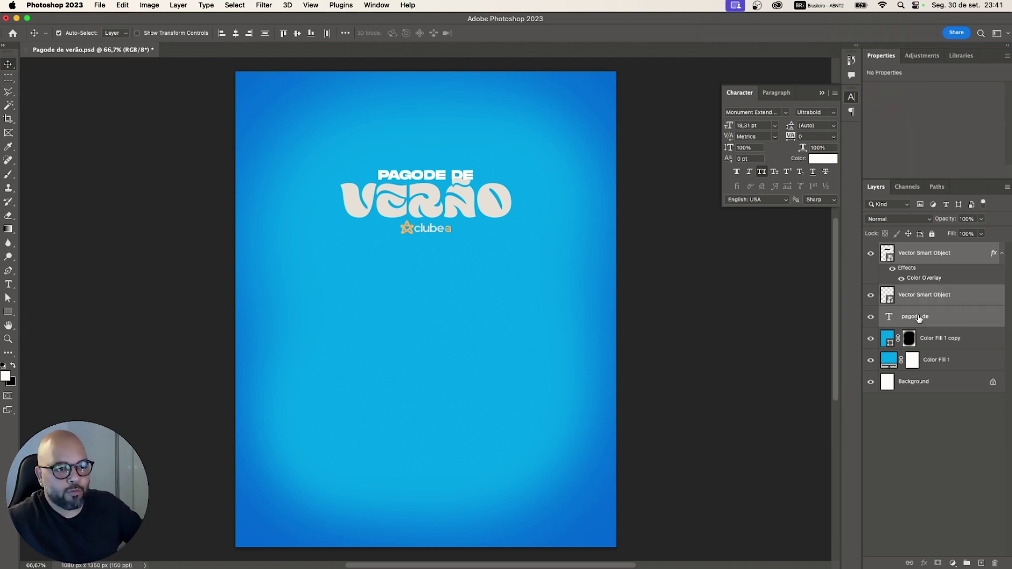
{"action": "left_click", "coordinate": [870, 253]}
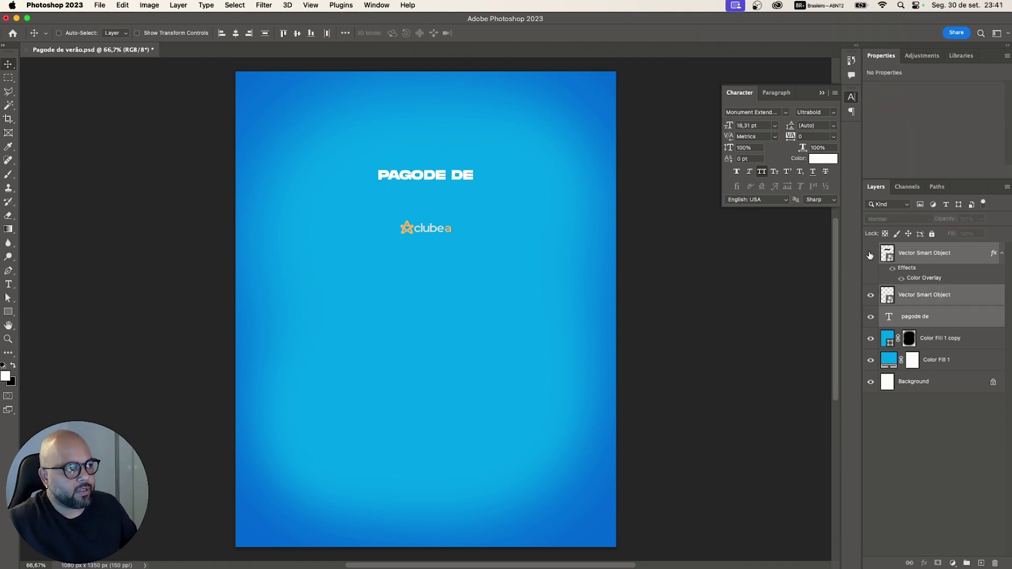
{"action": "left_click", "coordinate": [870, 254]}
{"action": "double_click", "coordinate": [910, 254]}
{"action": "type", "text": "ver"}
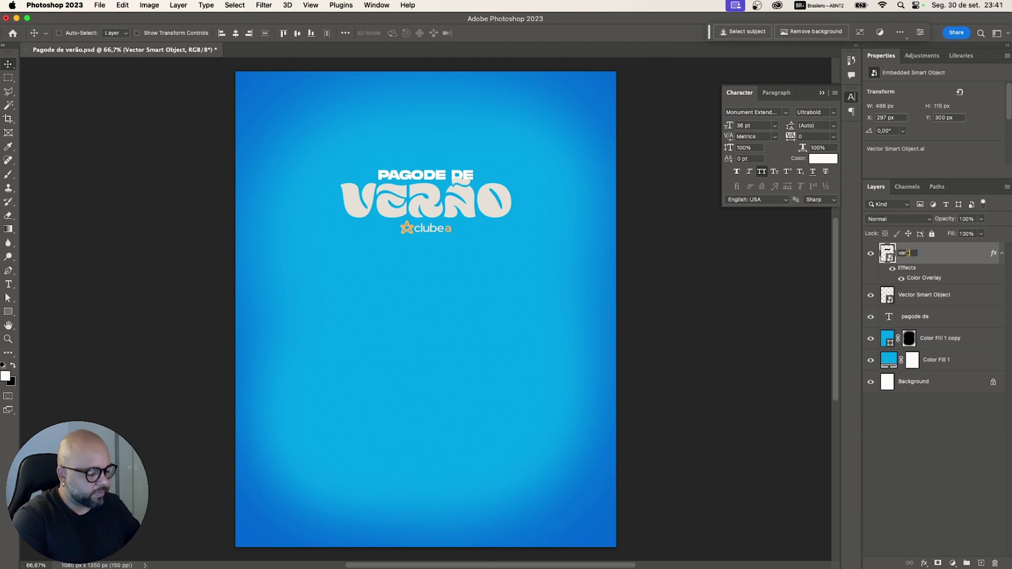
{"action": "type", "text": "ão"}
{"action": "key", "text": "Return"}
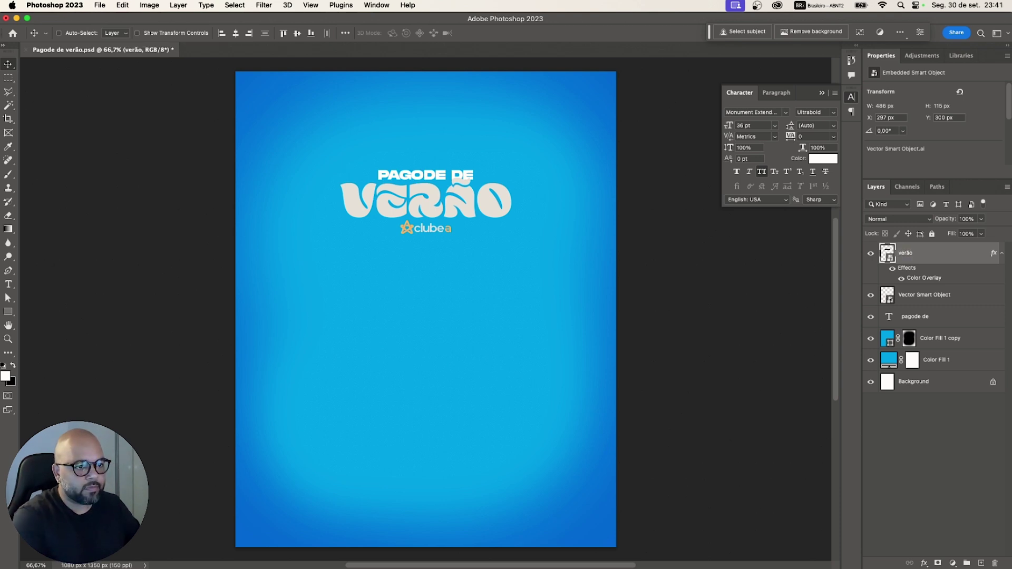
- Rename the clubea logo's smart object layer as "clube a"
{"action": "left_click", "coordinate": [871, 296]}
{"action": "left_click", "coordinate": [871, 296]}
{"action": "double_click", "coordinate": [918, 294]}
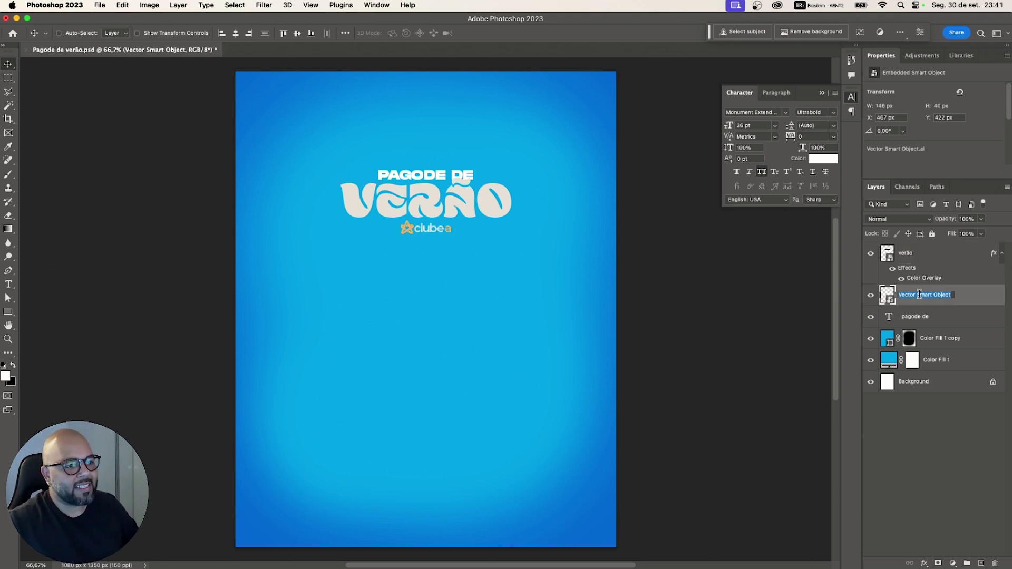
{"action": "type", "text": "clube"}
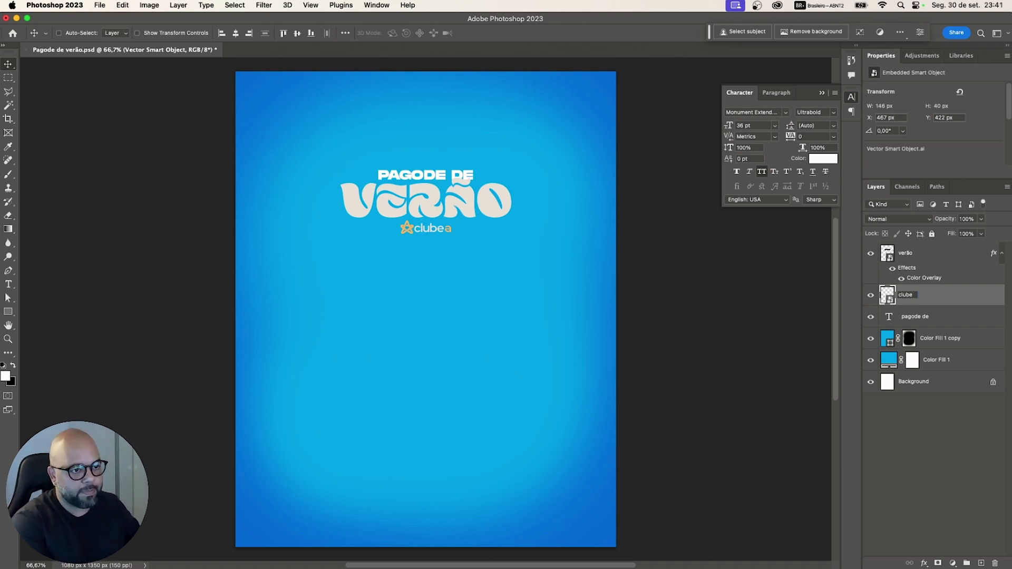
{"action": "type", "text": " a"}
{"action": "key", "text": "Return"}
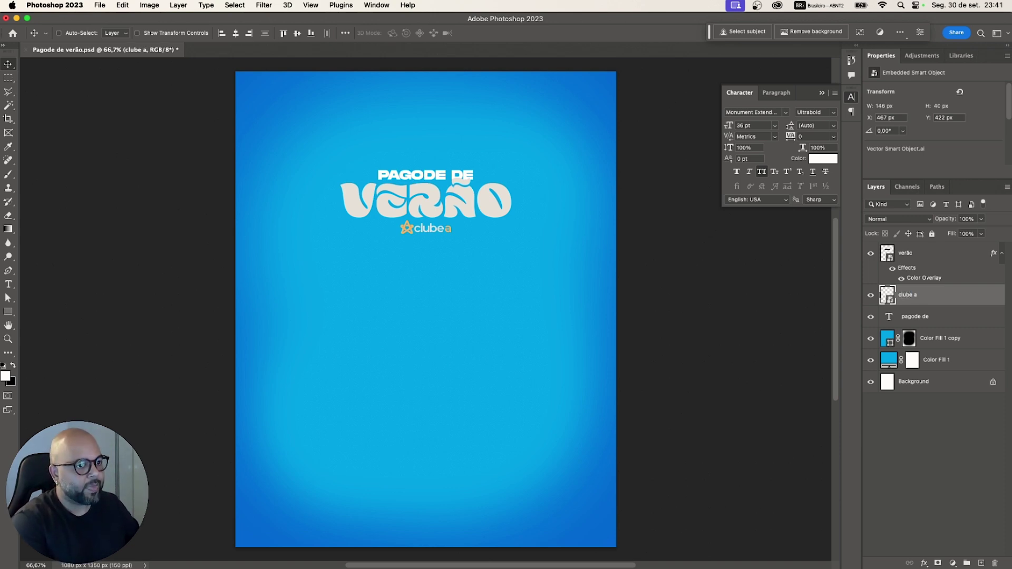
- Group the verão, clube a and pagode de layers, name the group "pagode de verão" and check its contents
{"action": "left_click", "coordinate": [909, 319], "text": "shift"}
{"action": "left_click", "coordinate": [911, 257], "text": "shift"}
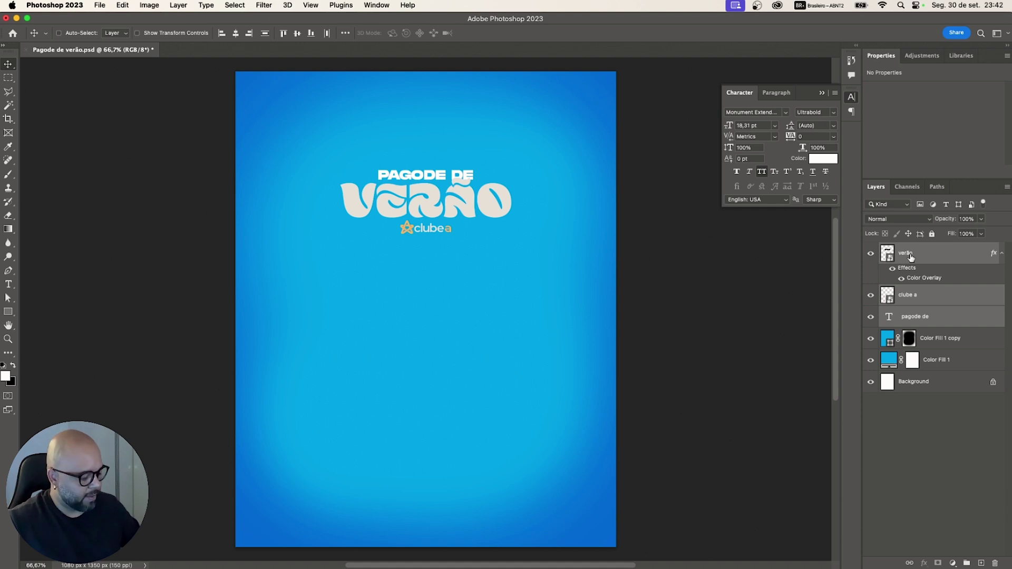
{"action": "key", "text": "super+g"}
{"action": "double_click", "coordinate": [908, 249]}
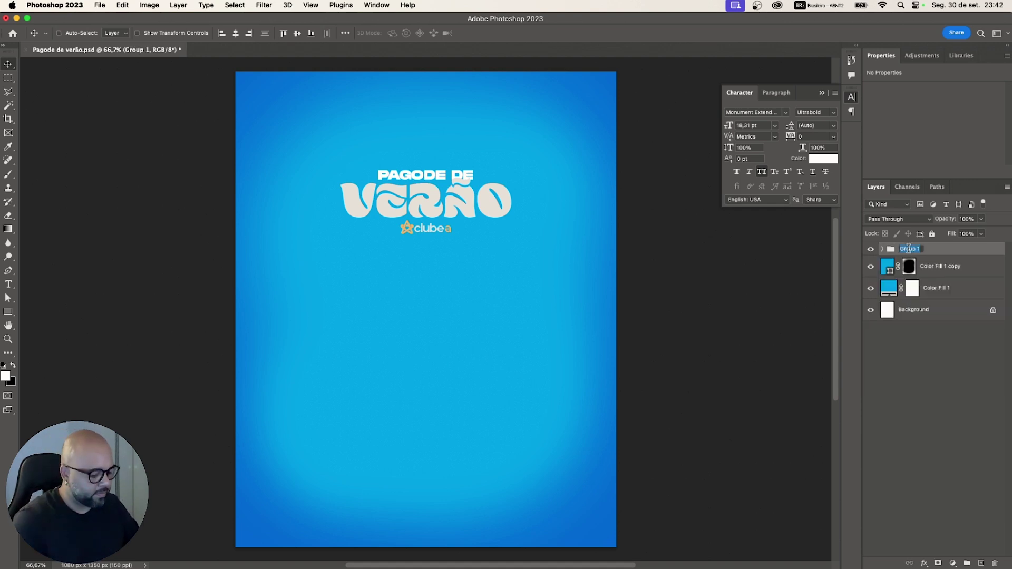
{"action": "type", "text": "pagode de verão"}
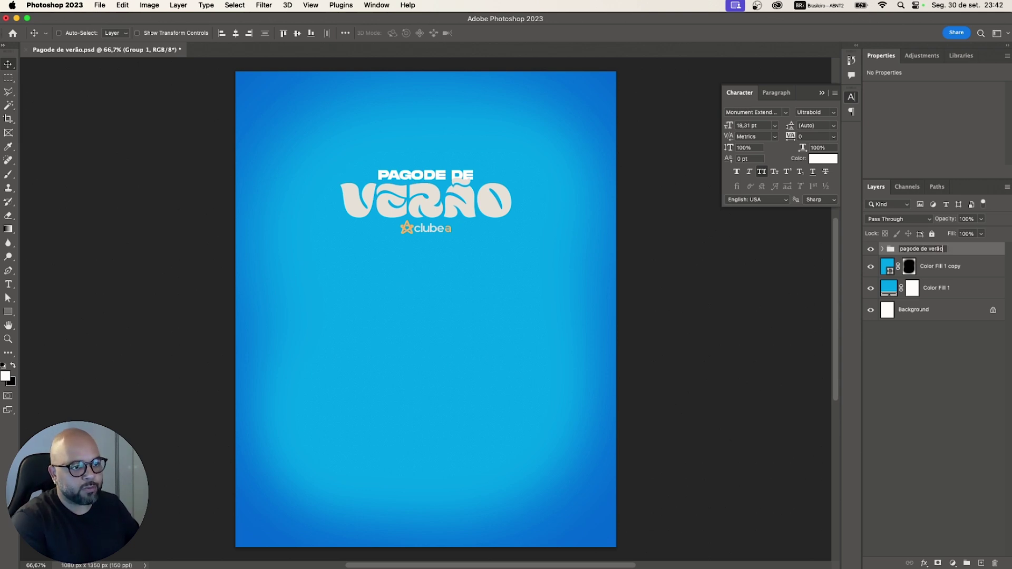
{"action": "key", "text": "Return"}
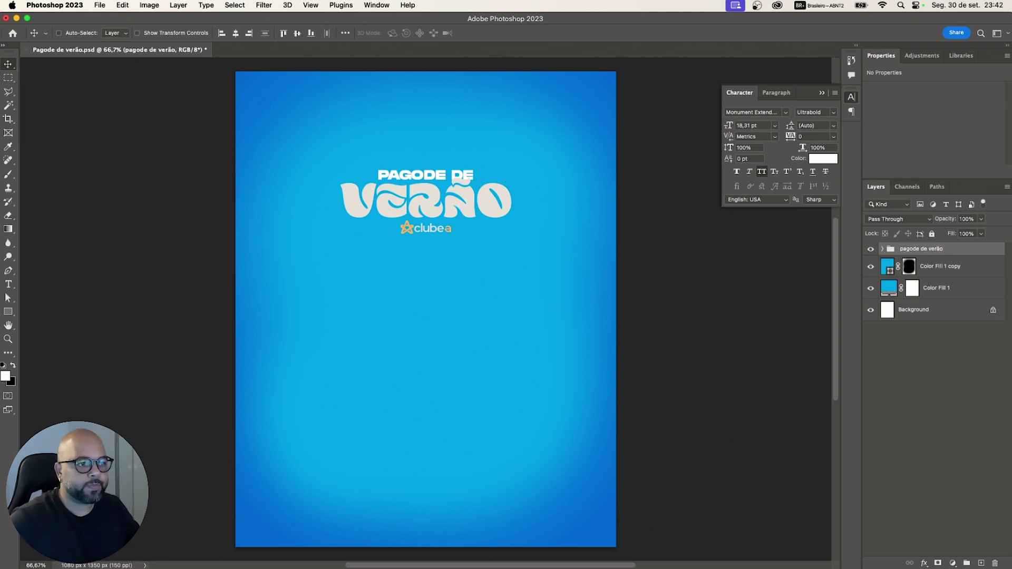
{"action": "left_click", "coordinate": [871, 251]}
{"action": "left_click", "coordinate": [870, 251]}
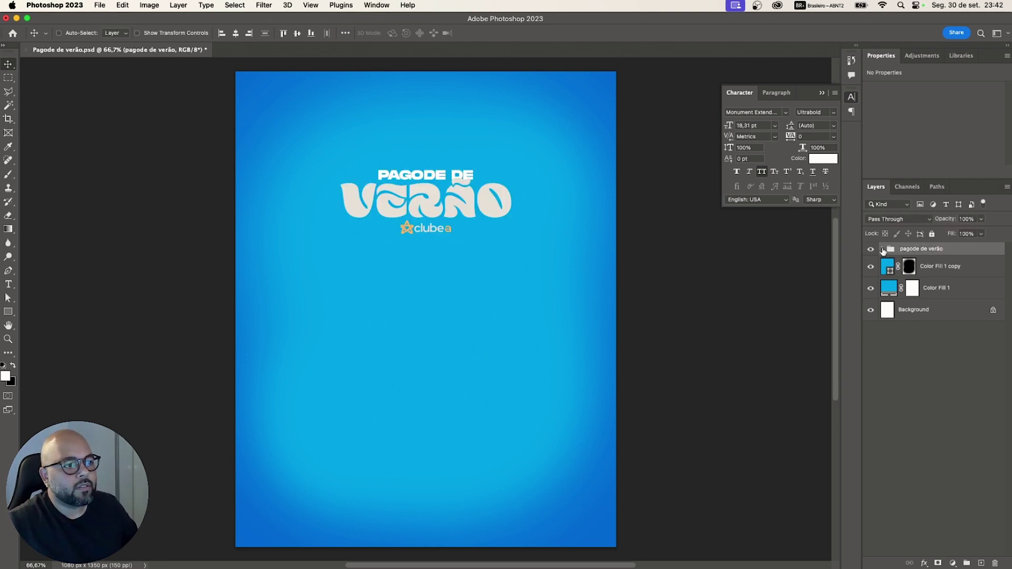
{"action": "left_click", "coordinate": [883, 249]}
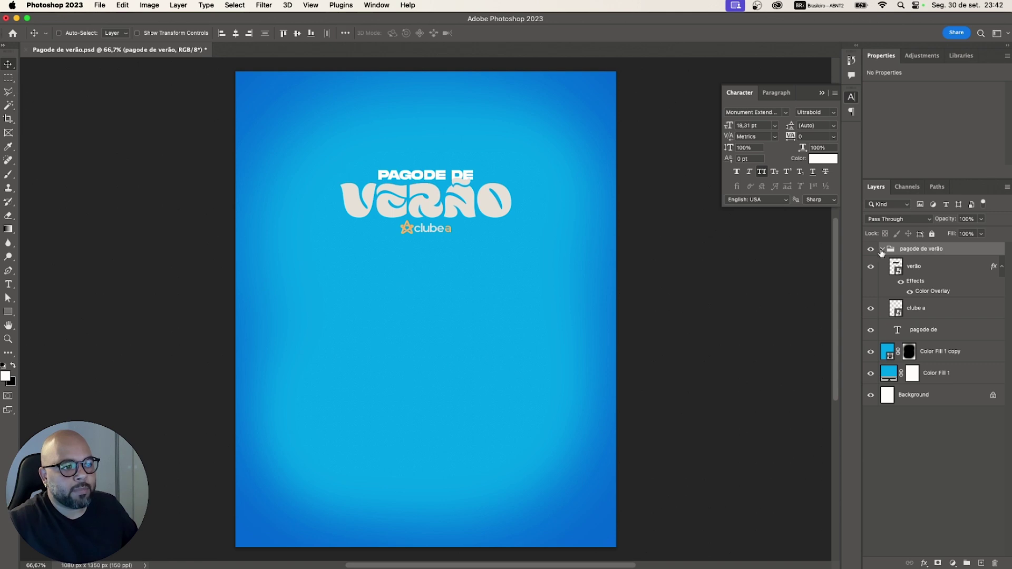
{"action": "left_click", "coordinate": [882, 249]}
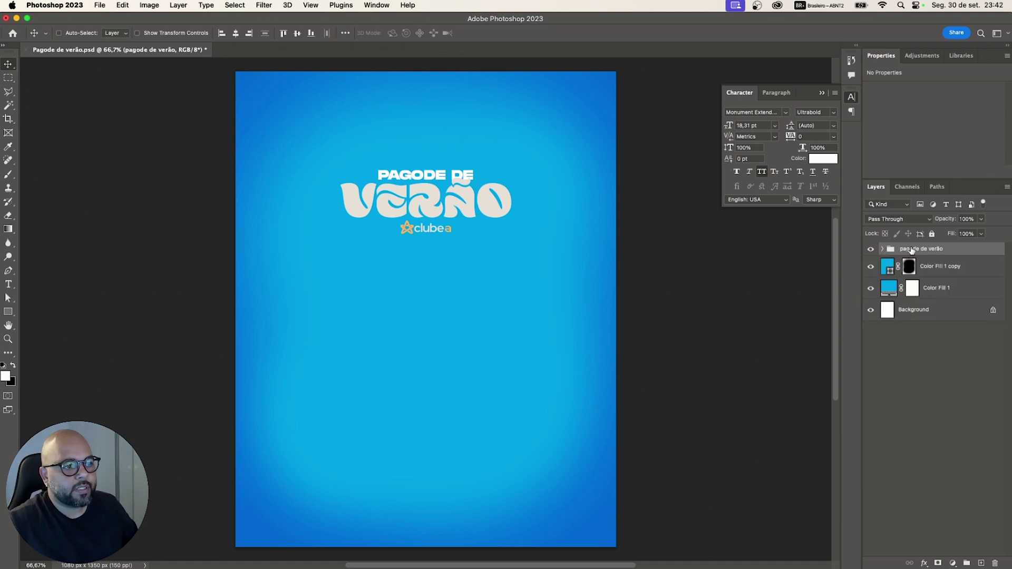
- Group the Color Fill 1 copy and Color Fill 1 layers and name the group "bg"
{"action": "left_click", "coordinate": [925, 269]}
{"action": "left_click", "coordinate": [928, 289], "text": "shift"}
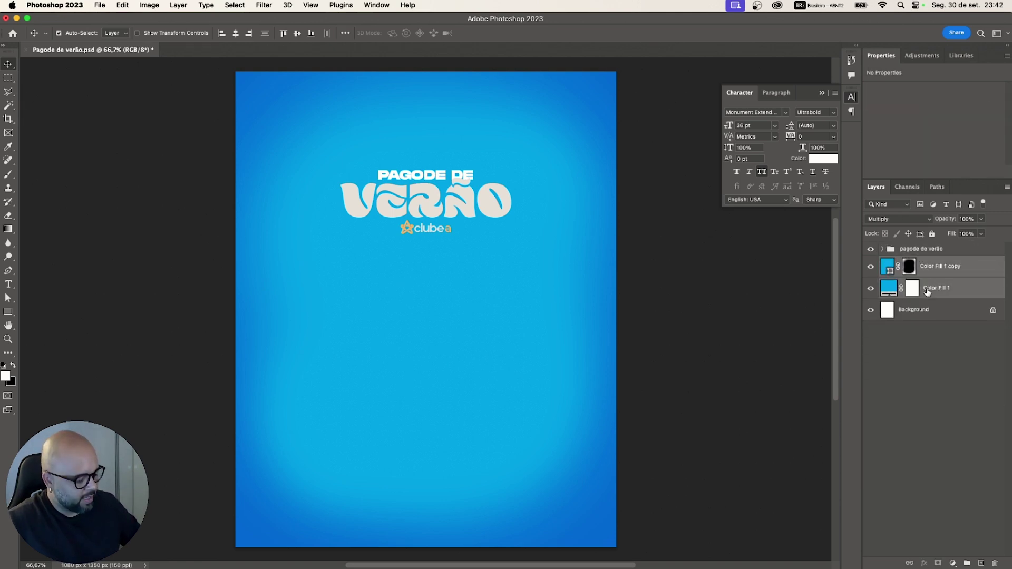
{"action": "key", "text": "super+g"}
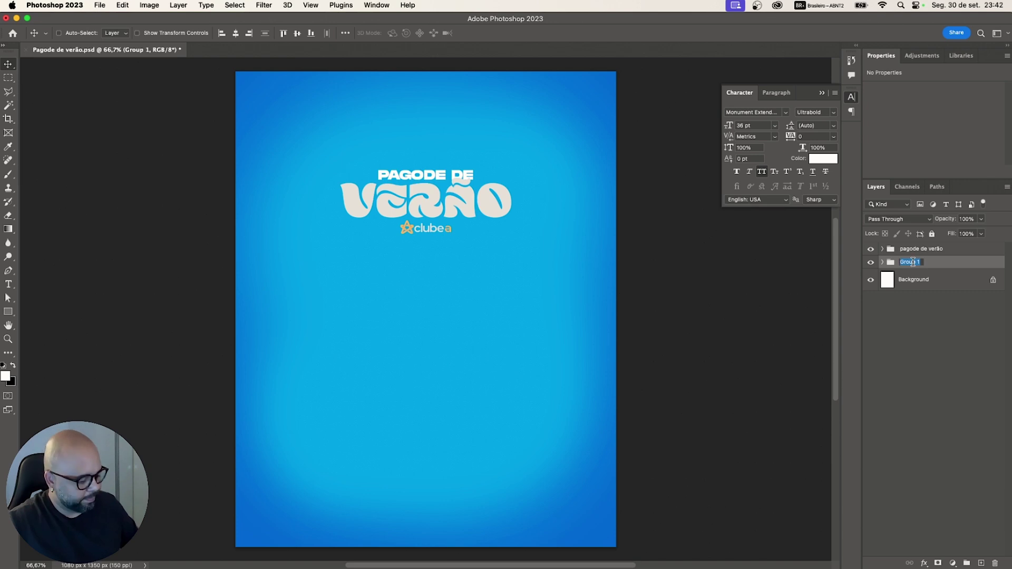
{"action": "type", "text": "bg"}
{"action": "key", "text": "Return"}
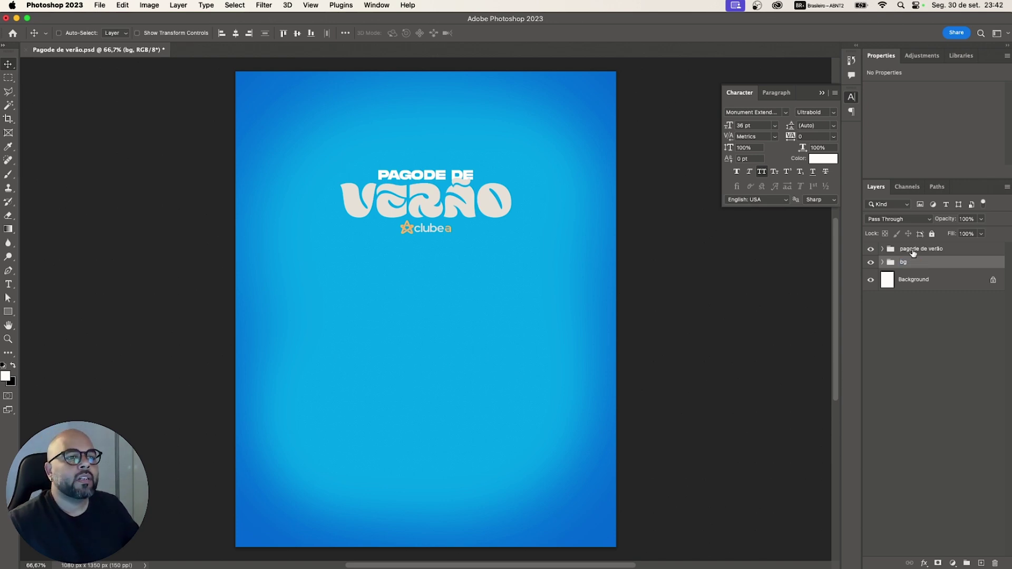
- Duplicate the pagode de verão group and merge the duplicate into a single pixel layer
{"action": "left_click", "coordinate": [909, 250]}
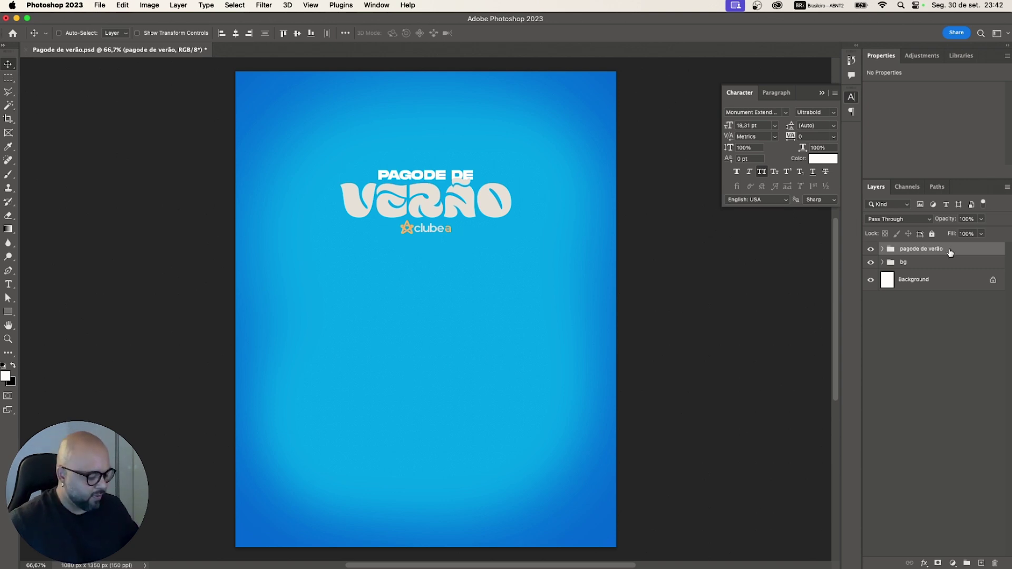
{"action": "key", "text": "super+j"}
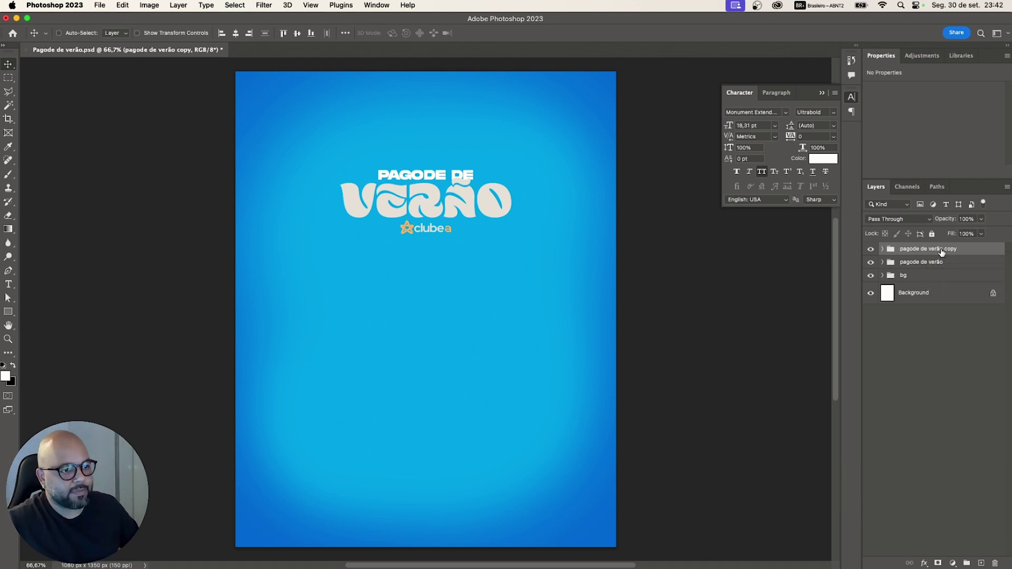
{"action": "key", "text": "super+e"}
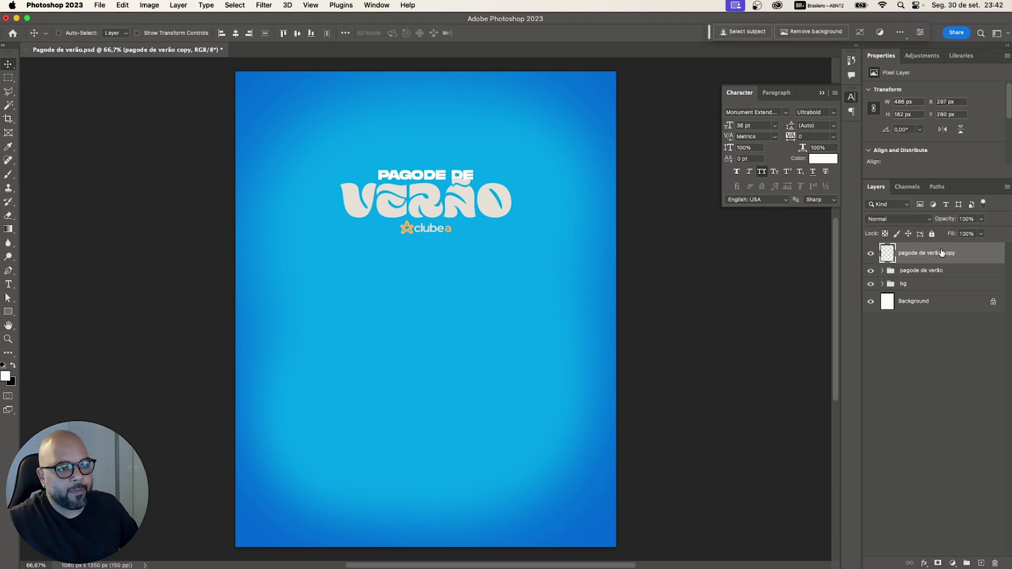
- Compare the merged copy with the original pagode de verão group by toggling their visibility, leaving both shown
{"action": "left_click", "coordinate": [871, 255]}
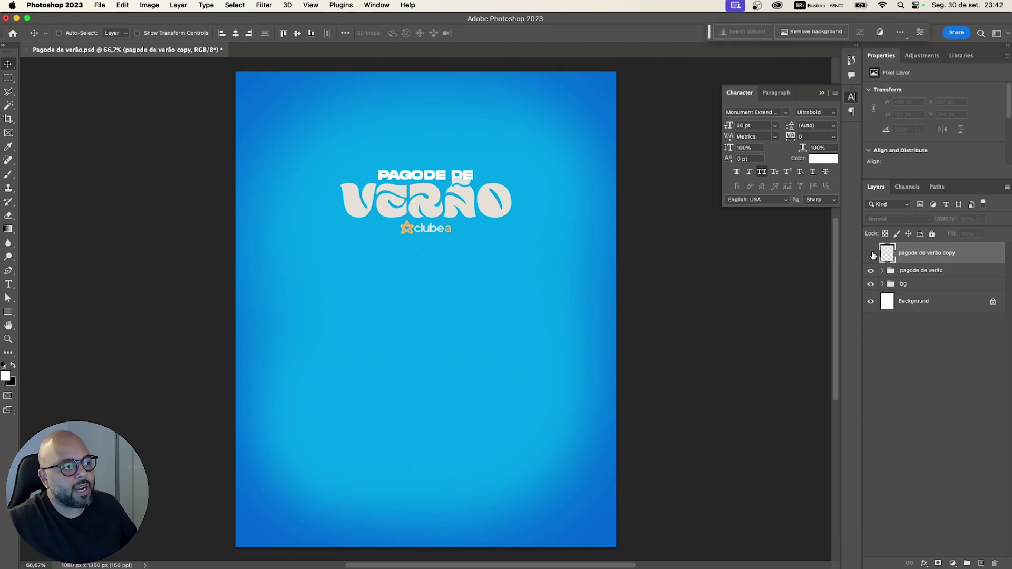
{"action": "left_click", "coordinate": [871, 254]}
{"action": "left_click", "coordinate": [871, 272]}
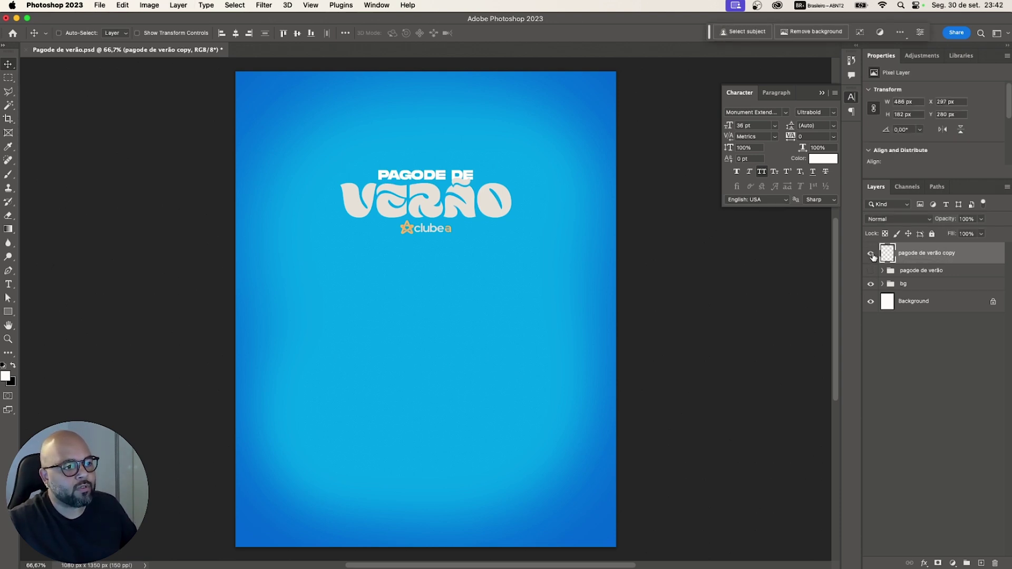
{"action": "left_click", "coordinate": [871, 255]}
{"action": "left_click", "coordinate": [871, 255]}
{"action": "left_click", "coordinate": [871, 255]}
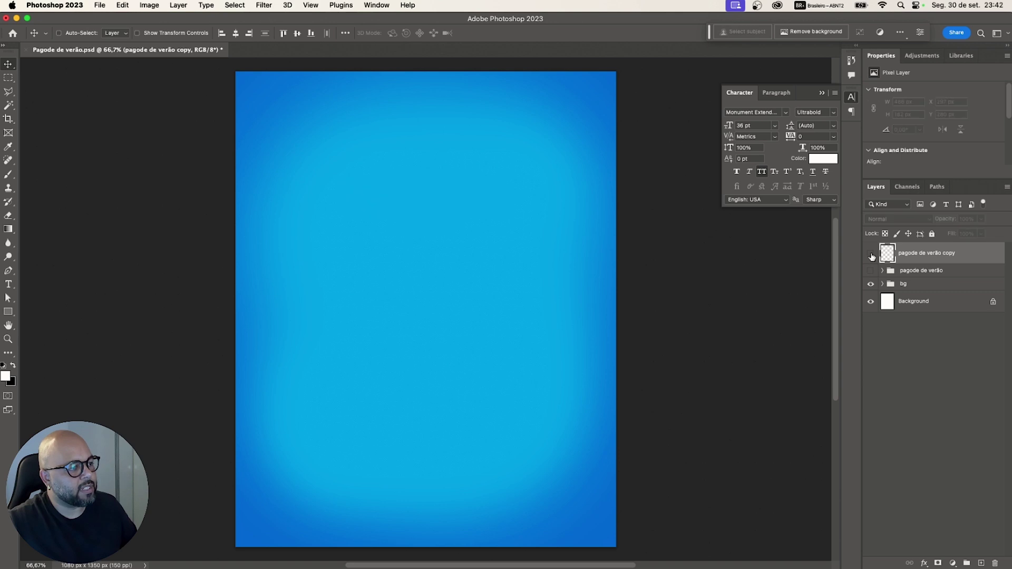
{"action": "left_click", "coordinate": [871, 255]}
{"action": "left_click", "coordinate": [871, 270]}
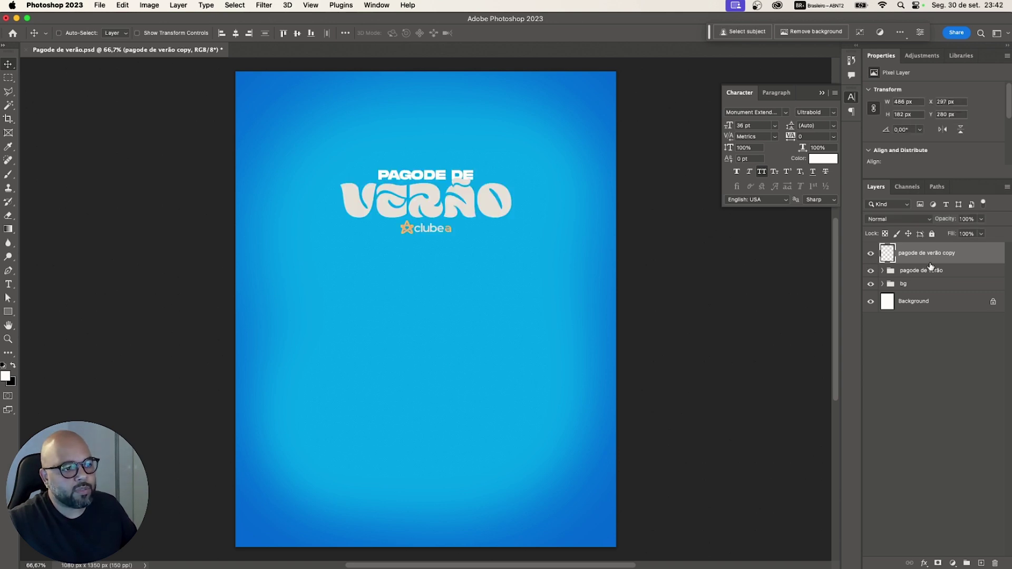
- Add an outside Stroke effect of 18 px to the merged pagode de verão copy, keeping the lettering in view
{"action": "double_click", "coordinate": [972, 262]}
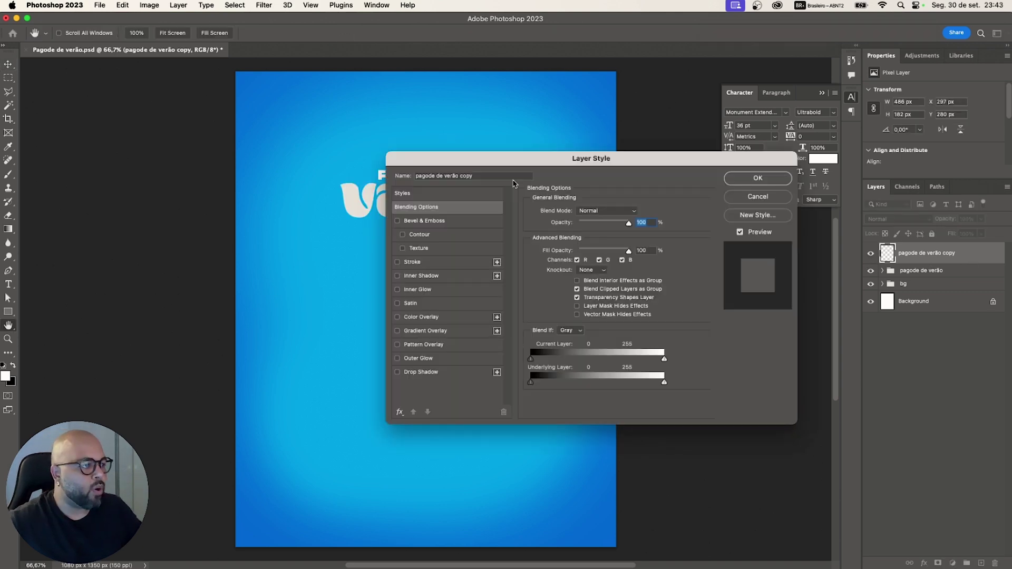
{"action": "left_click", "coordinate": [402, 265]}
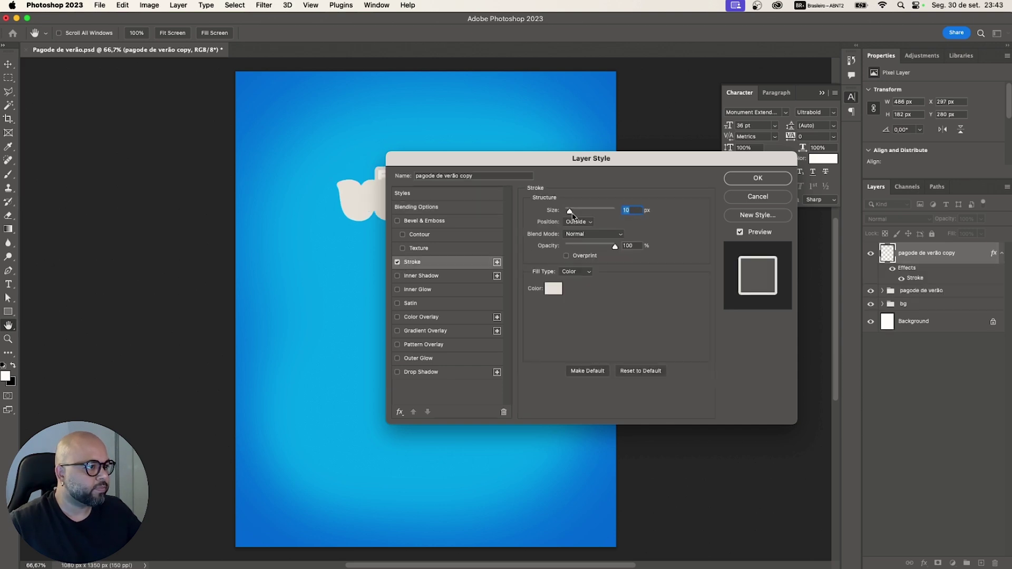
{"action": "left_click_drag", "start_coordinate": [570, 212], "coordinate": [572, 213]}
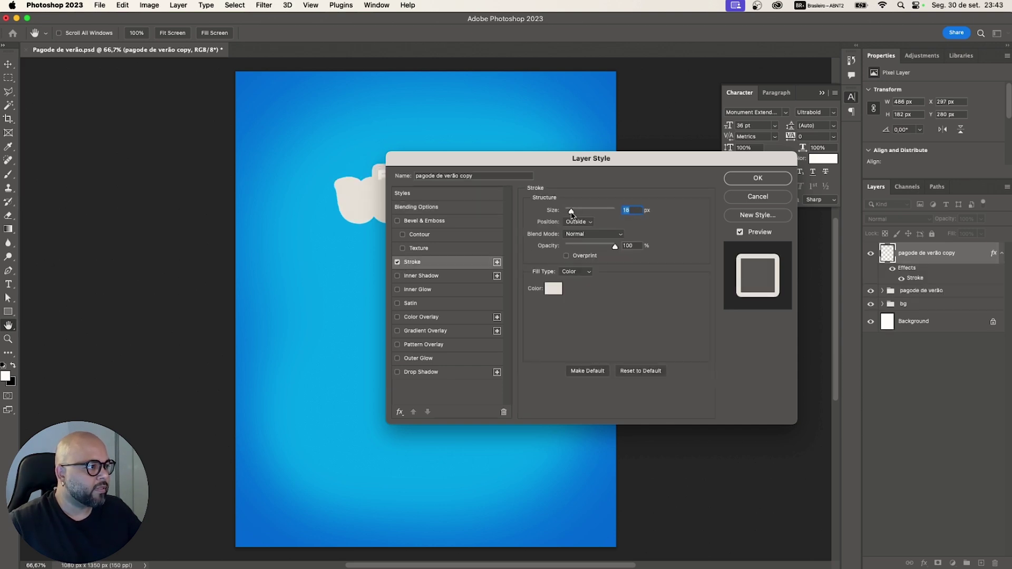
{"action": "mouse_move", "coordinate": [565, 167]}
{"action": "left_mouse_down"}
{"action": "mouse_move", "coordinate": [662, 153]}
{"action": "mouse_move", "coordinate": [703, 130]}
{"action": "left_mouse_up"}
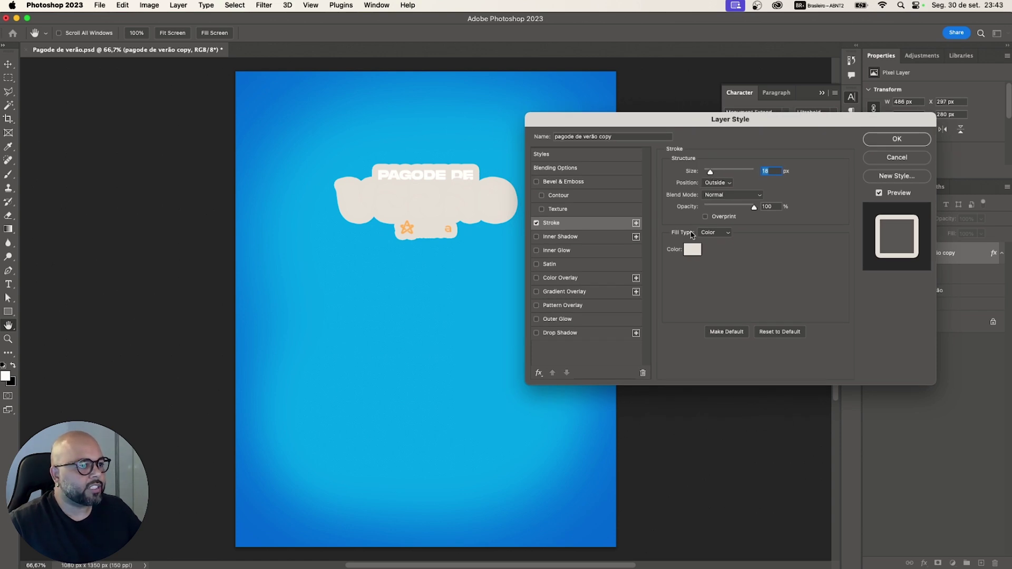
- Try darker beige-grey tones for the stroke, settle on white as its colour and apply the layer style
{"action": "left_click", "coordinate": [692, 249]}
{"action": "left_click", "coordinate": [526, 182]}
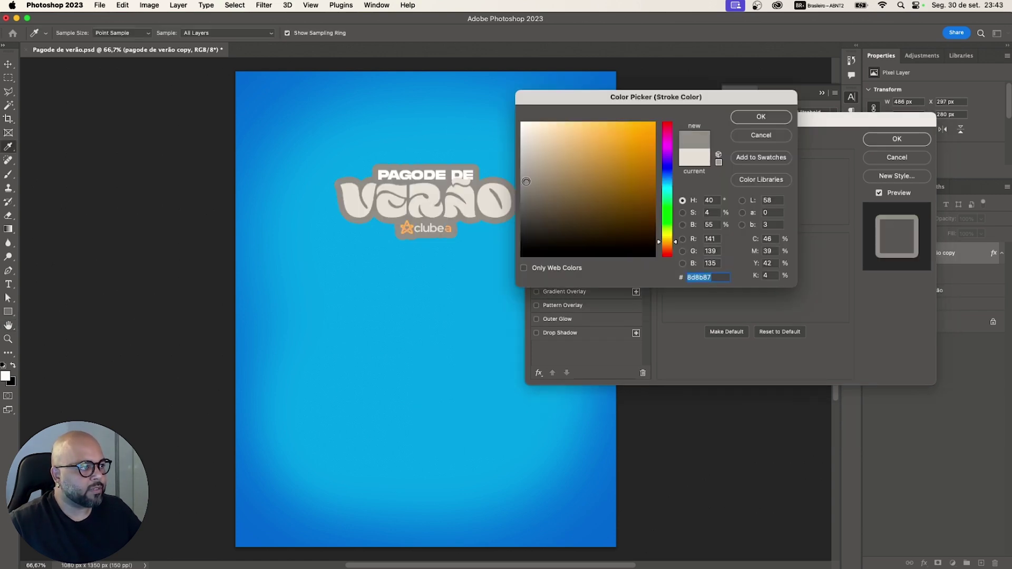
{"action": "left_click_drag", "start_coordinate": [527, 182], "coordinate": [527, 190]}
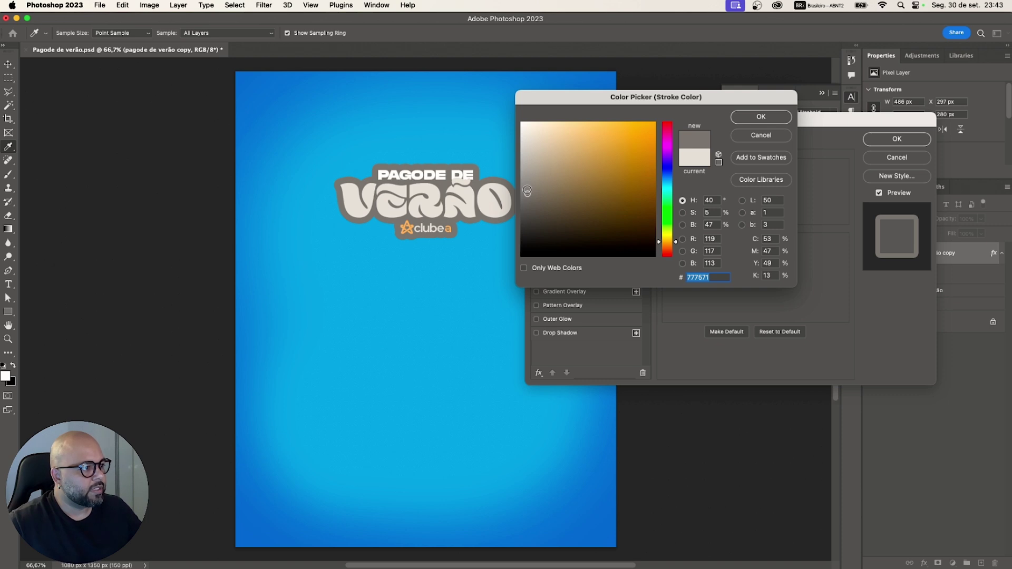
{"action": "left_click", "coordinate": [530, 182]}
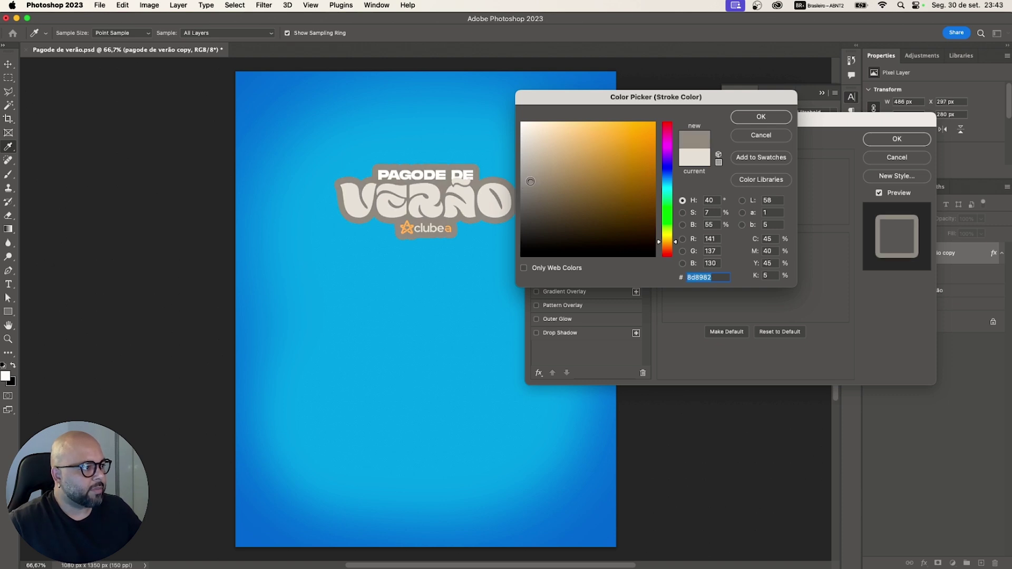
{"action": "left_click_drag", "start_coordinate": [551, 189], "coordinate": [551, 191]}
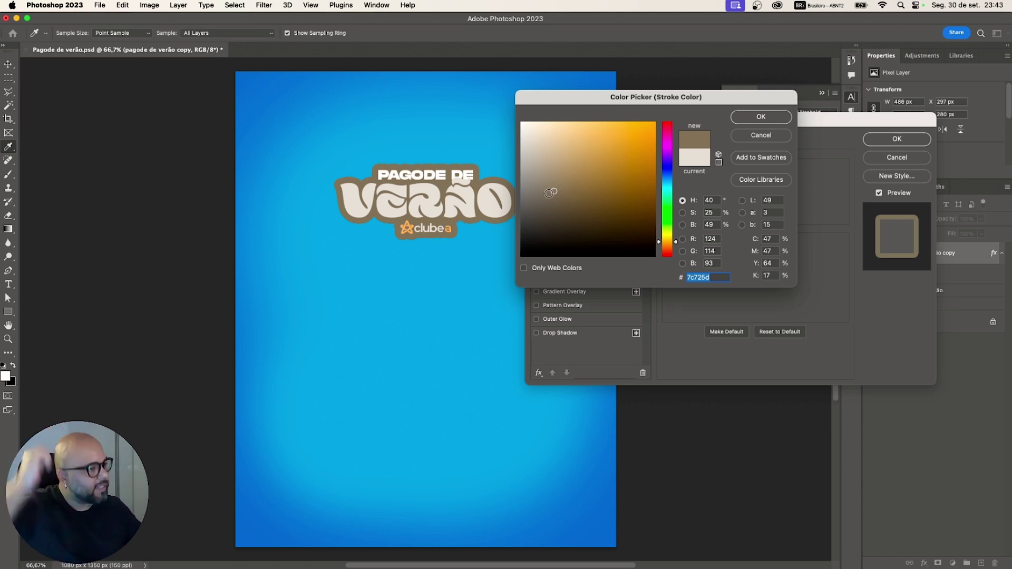
{"action": "mouse_move", "coordinate": [551, 191]}
{"action": "left_mouse_down"}
{"action": "mouse_move", "coordinate": [528, 126]}
{"action": "mouse_move", "coordinate": [500, 114]}
{"action": "left_mouse_up"}
{"action": "left_click", "coordinate": [742, 117]}
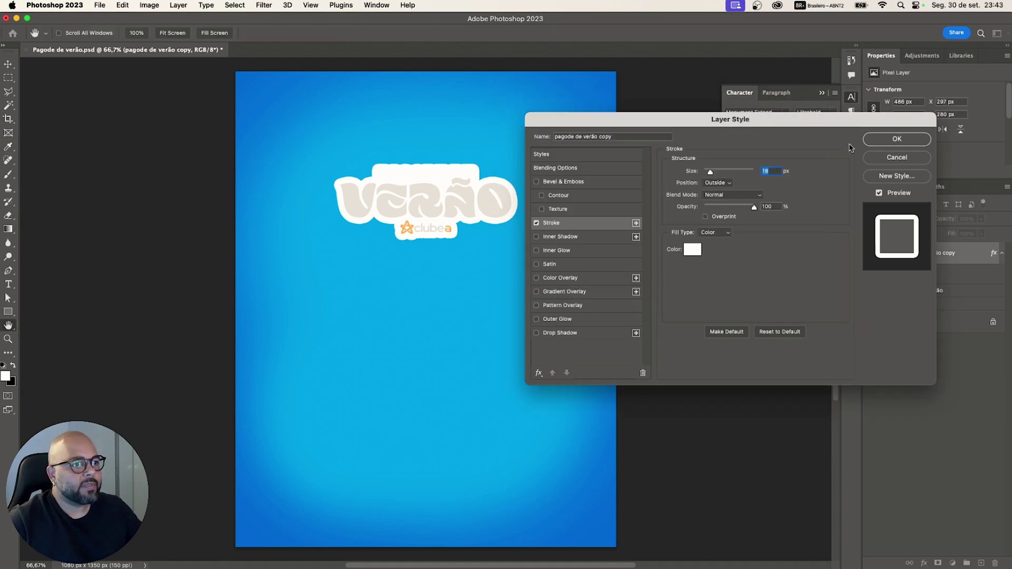
{"action": "left_click", "coordinate": [896, 139]}
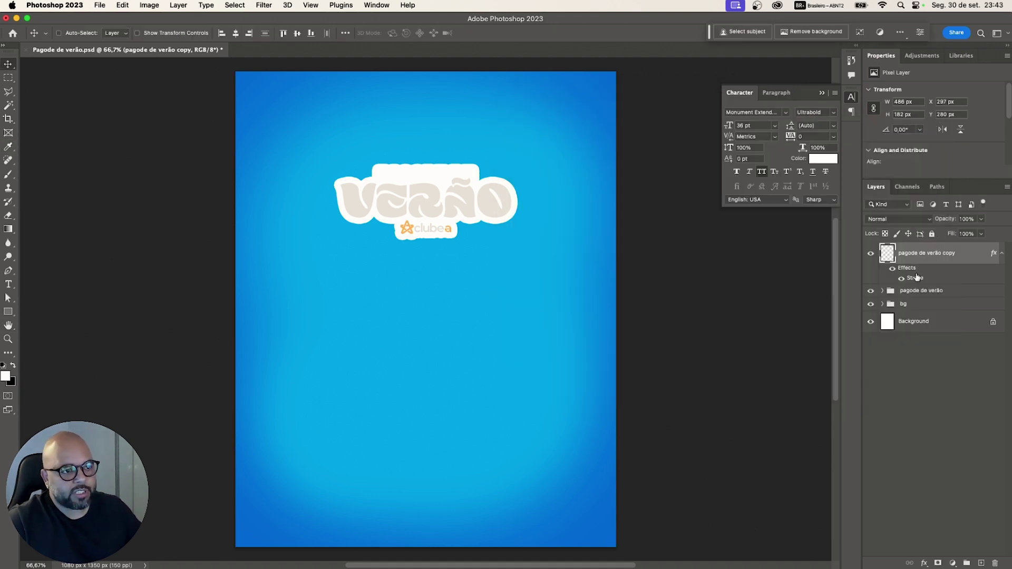
- Convert the stroke effect into its own layer and delete the merged lettering copy
{"action": "right_click", "coordinate": [914, 279]}
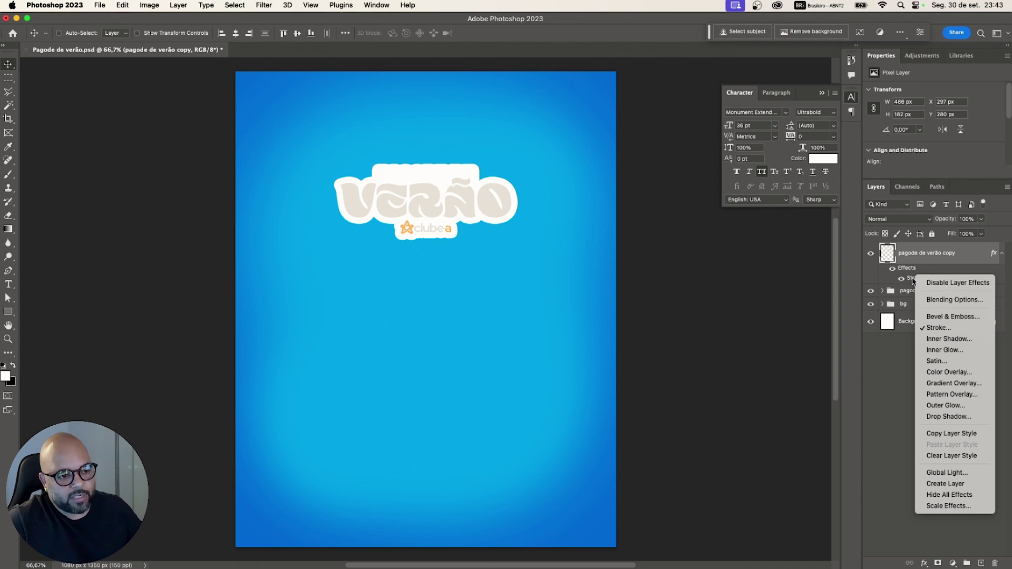
{"action": "left_click", "coordinate": [951, 484]}
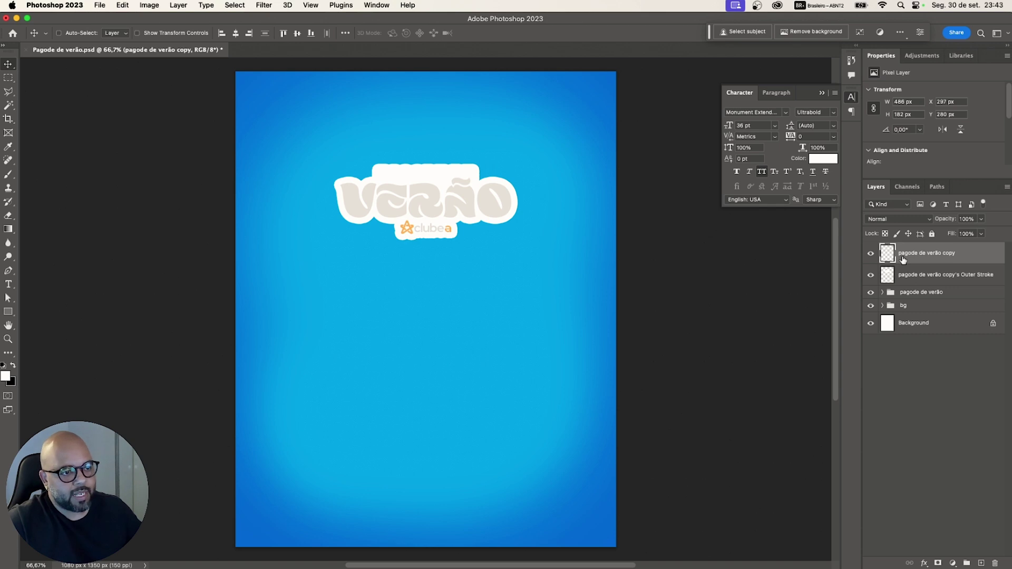
{"action": "key", "text": "BackSpace"}
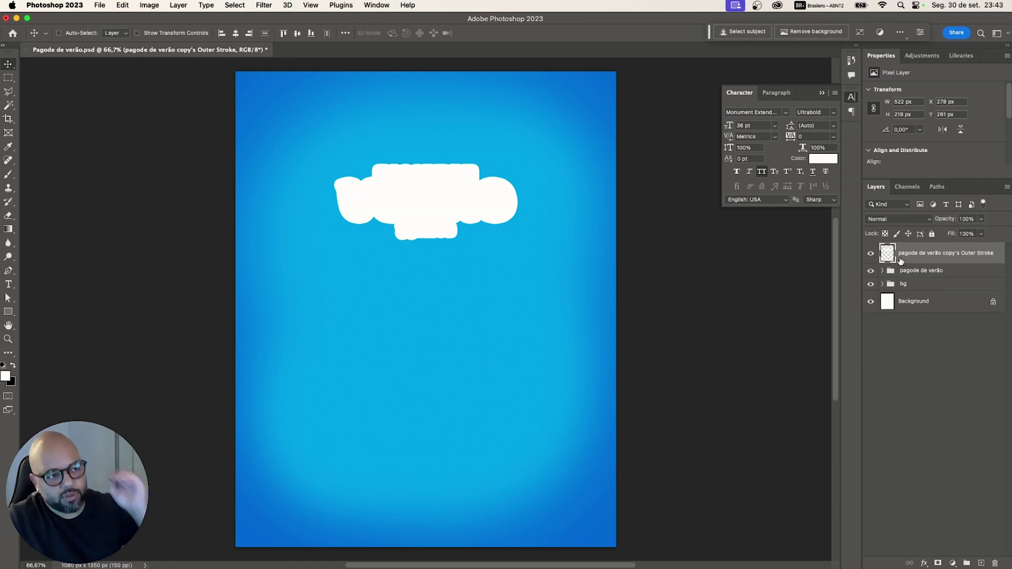
- Move the outer stroke layer into the pagode de verão group, directly below the pagode de text layer
{"action": "left_click", "coordinate": [882, 271]}
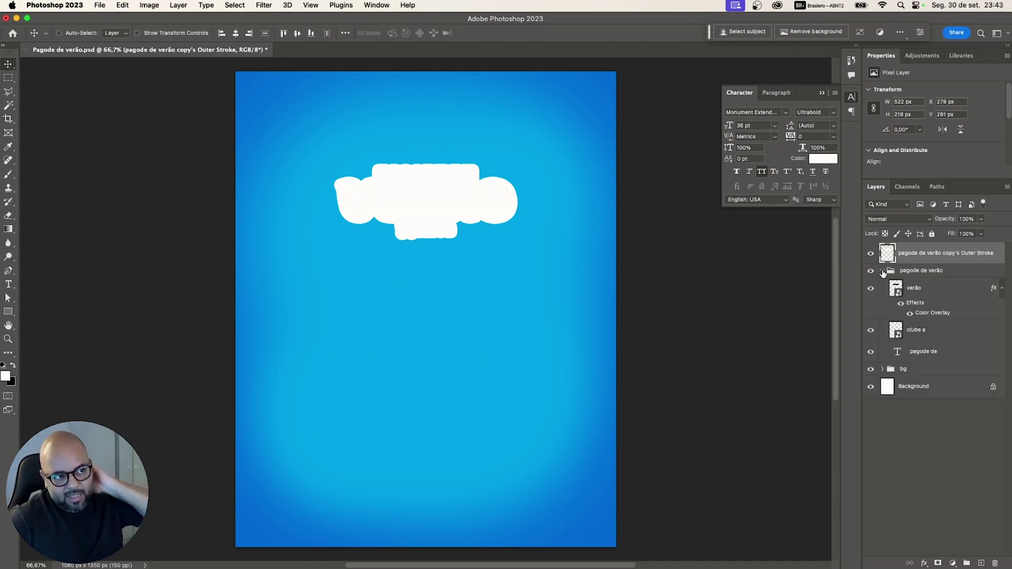
{"action": "left_click_drag", "start_coordinate": [912, 255], "coordinate": [923, 350]}
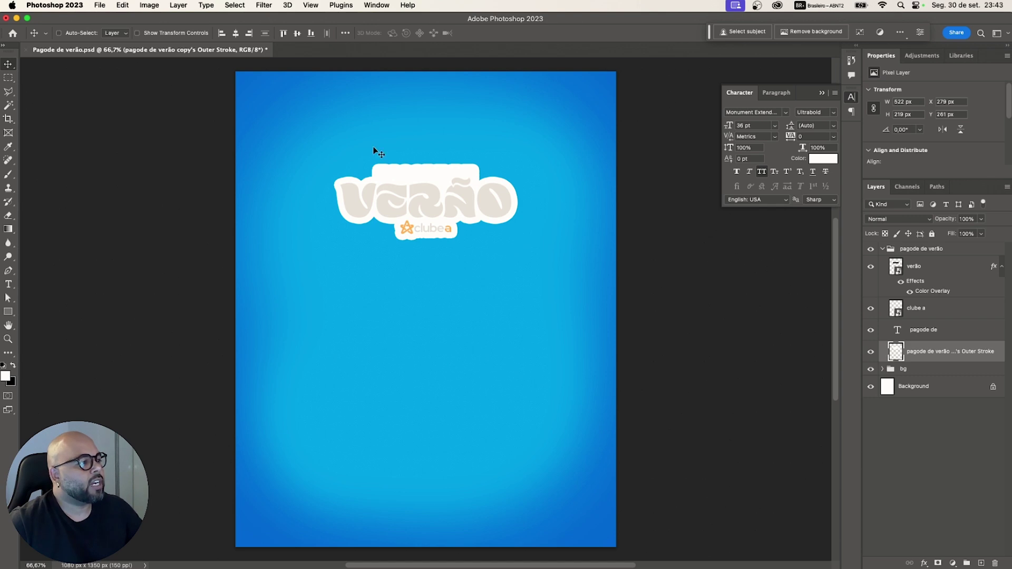
- Open the wood.jpg image and unlock its background layer
{"action": "left_click", "coordinate": [99, 5]}
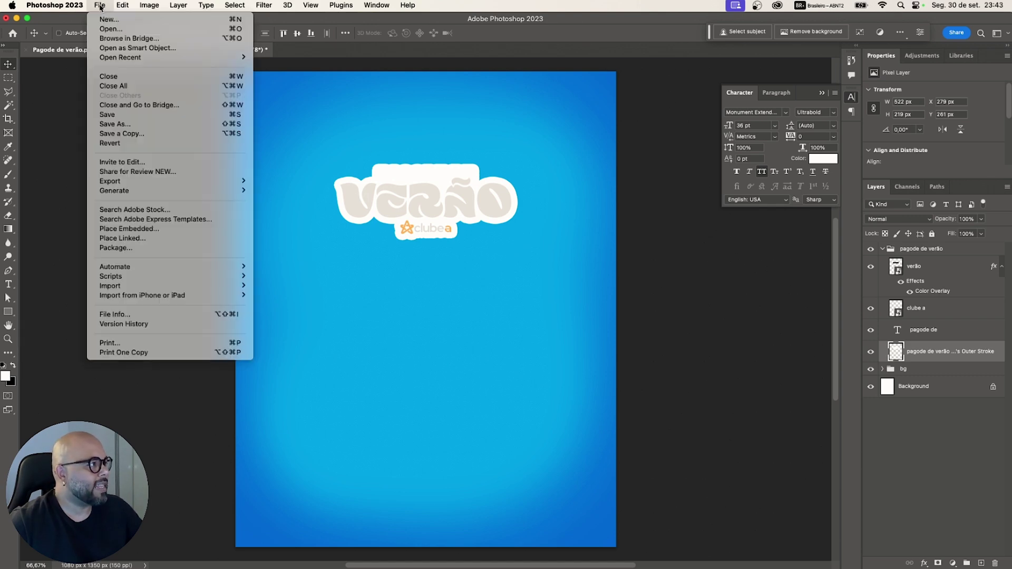
{"action": "left_click", "coordinate": [119, 33]}
{"action": "double_click", "coordinate": [369, 232]}
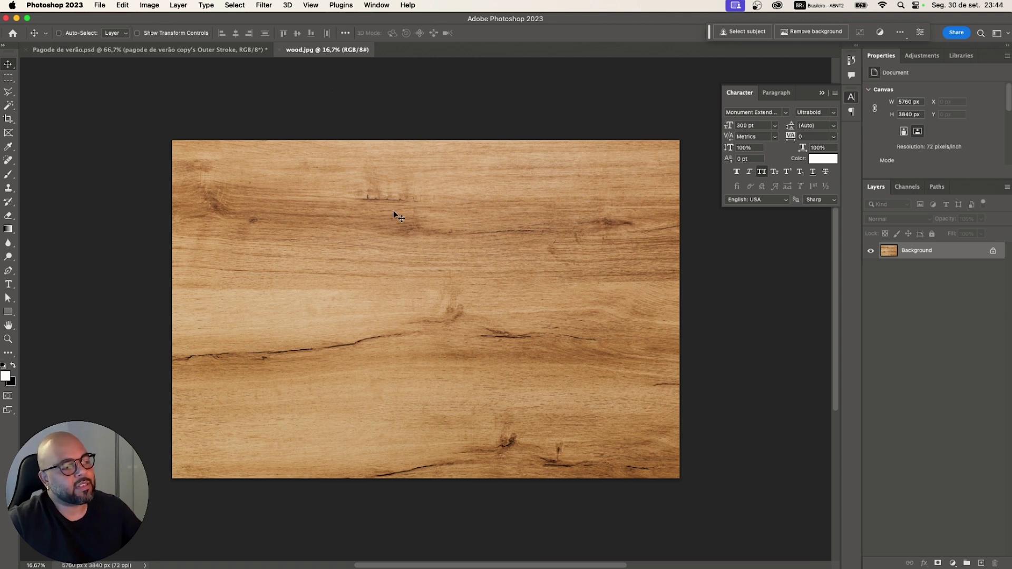
{"action": "left_click", "coordinate": [992, 252]}
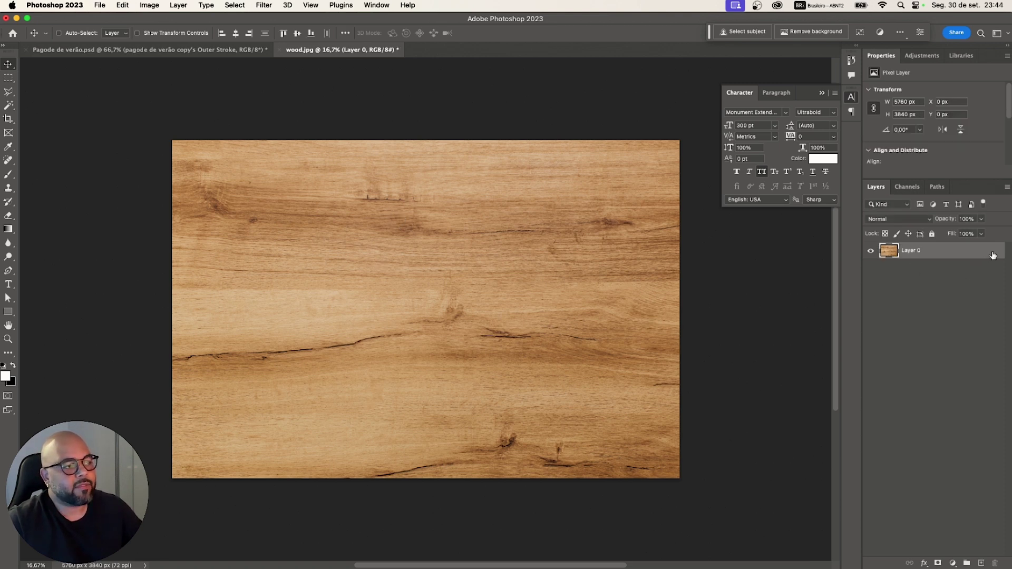
- Copy the wood layer into the Pagode de verão document, directly above the outer stroke layer
{"action": "left_click_drag", "start_coordinate": [330, 174], "coordinate": [375, 200]}
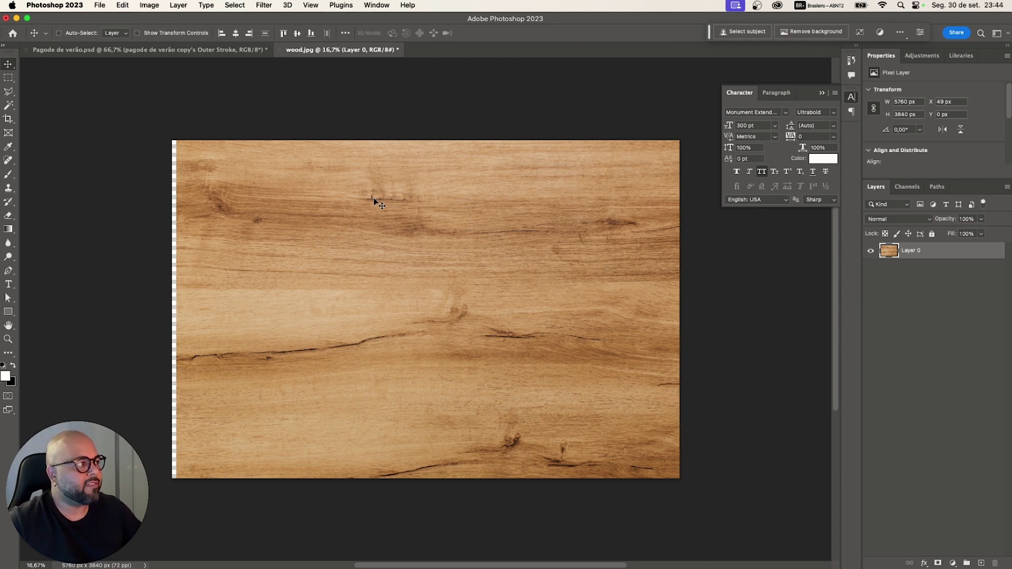
{"action": "left_click_drag", "start_coordinate": [298, 176], "coordinate": [185, 51]}
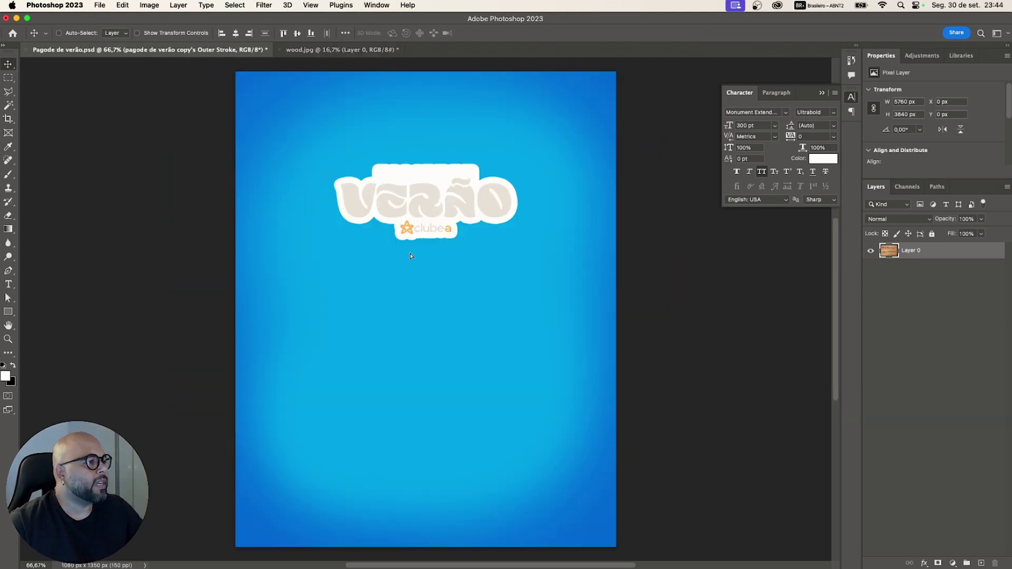
{"action": "left_click_drag", "start_coordinate": [410, 255], "coordinate": [411, 256]}
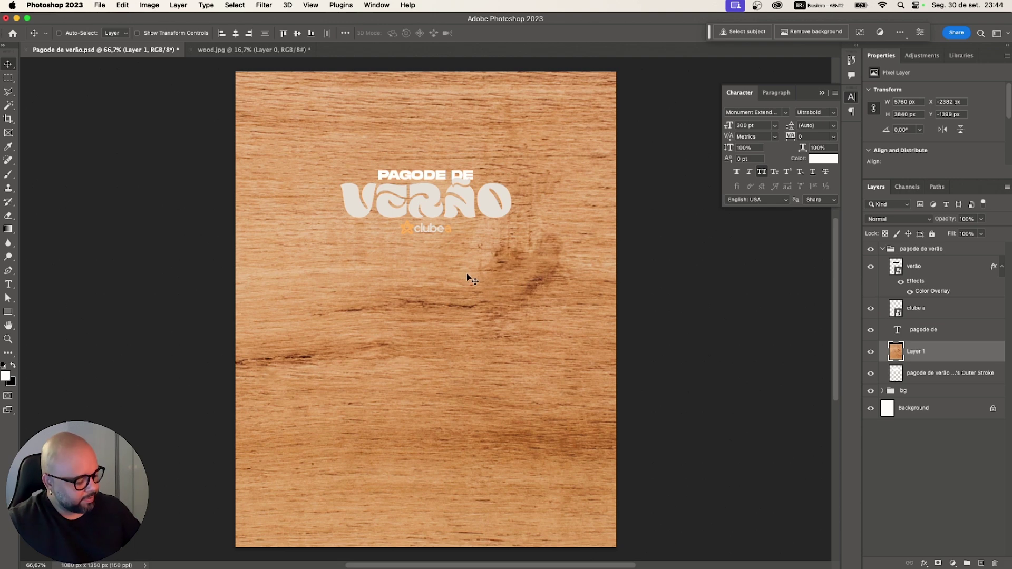
- Scale the wood layer down to about 11.3% so it sits just around the title lockup
{"action": "key", "text": "super+t"}
{"action": "key", "text": "super+0"}
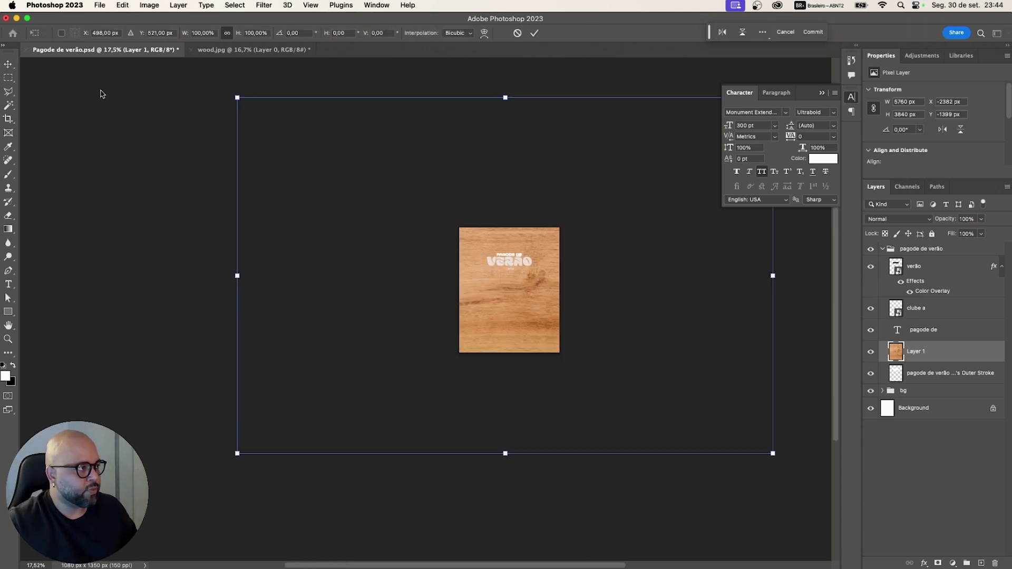
{"action": "left_click_drag", "start_coordinate": [237, 98], "coordinate": [468, 252]}
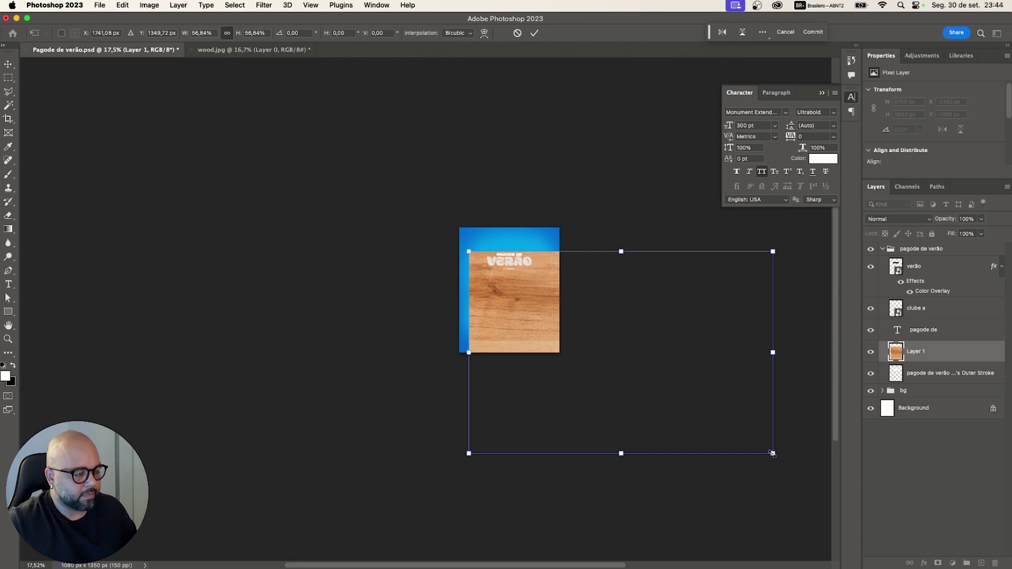
{"action": "left_click_drag", "start_coordinate": [773, 453], "coordinate": [527, 281]}
{"action": "scroll", "coordinate": [520, 274], "scroll_direction": "up", "scroll_amount": 5}
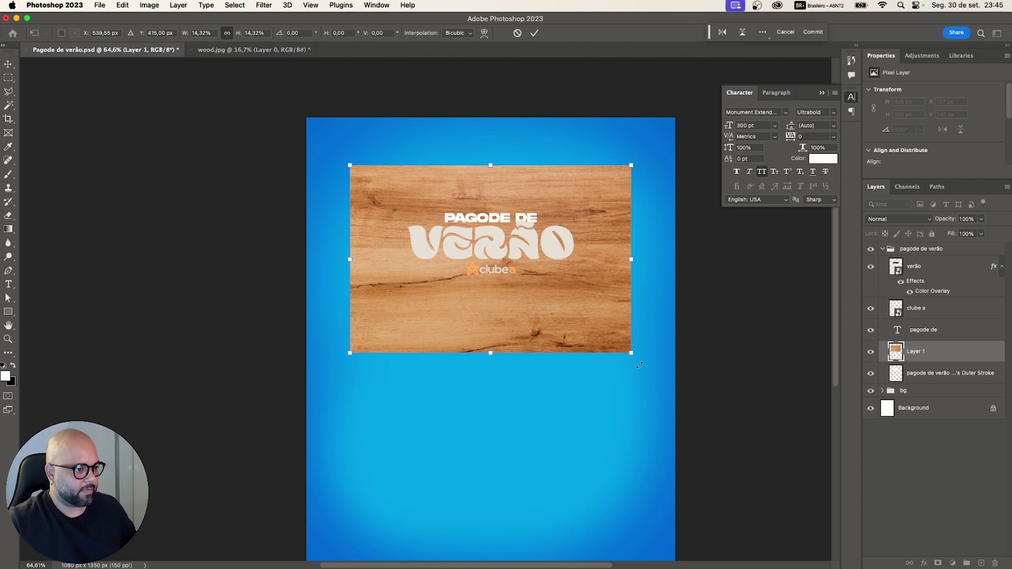
{"action": "left_click_drag", "start_coordinate": [632, 353], "coordinate": [584, 292]}
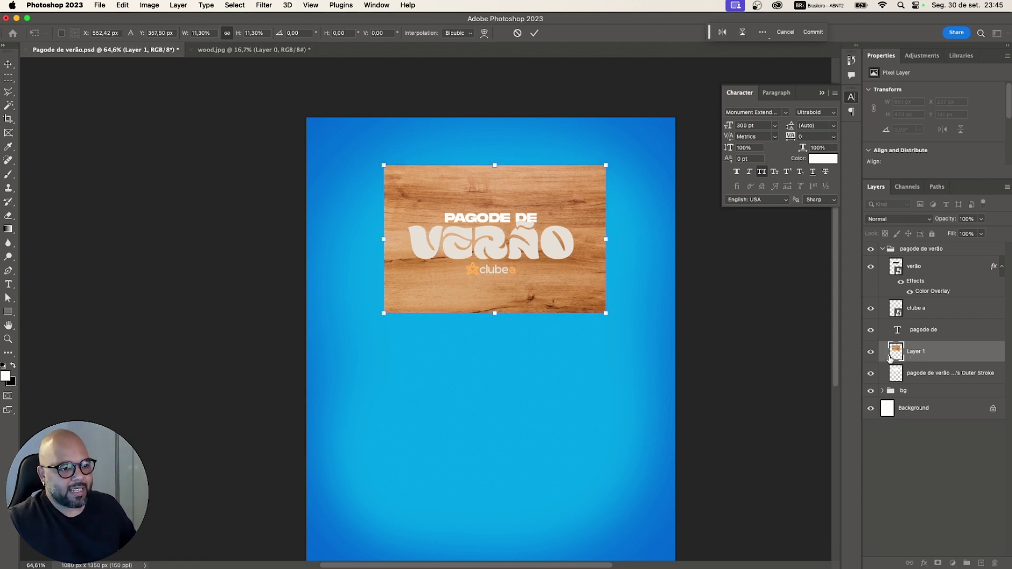
- Compare the wood and outer stroke layers by toggling their visibility, and clip the wood layer to the outer stroke shape
{"action": "left_click", "coordinate": [910, 376]}
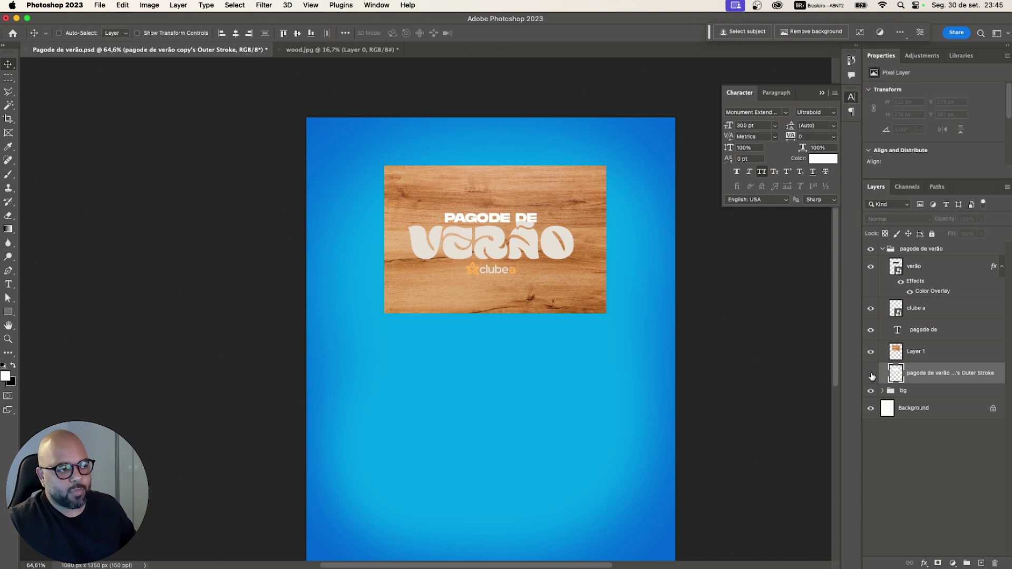
{"action": "left_click", "coordinate": [871, 351]}
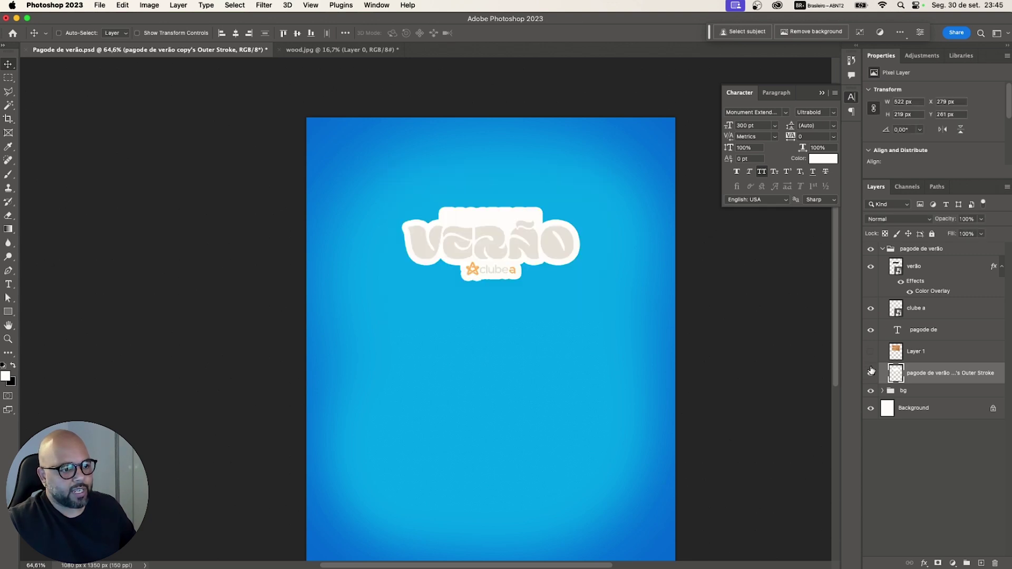
{"action": "left_click", "coordinate": [871, 374]}
{"action": "left_click", "coordinate": [871, 374]}
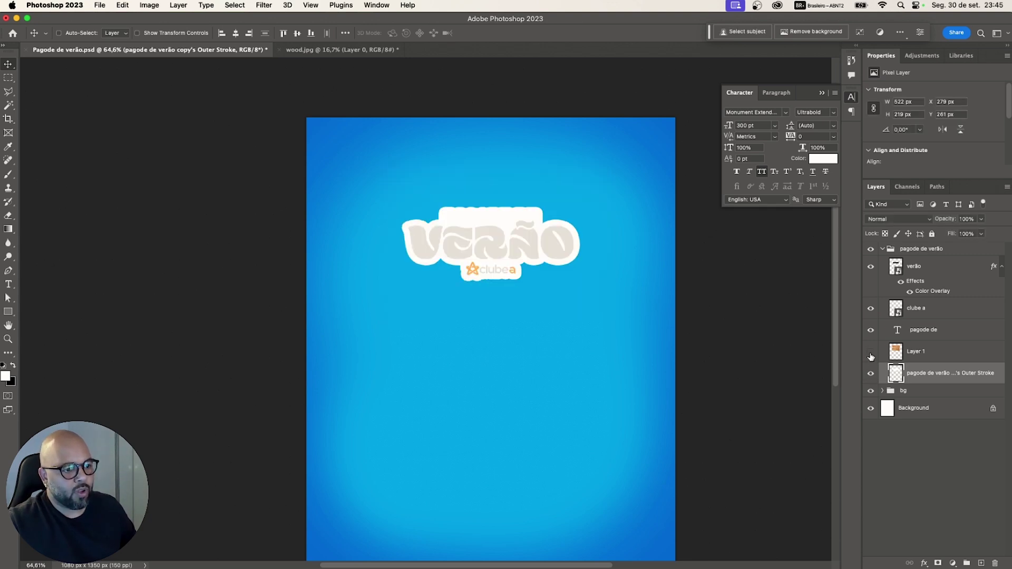
{"action": "left_click", "coordinate": [871, 352]}
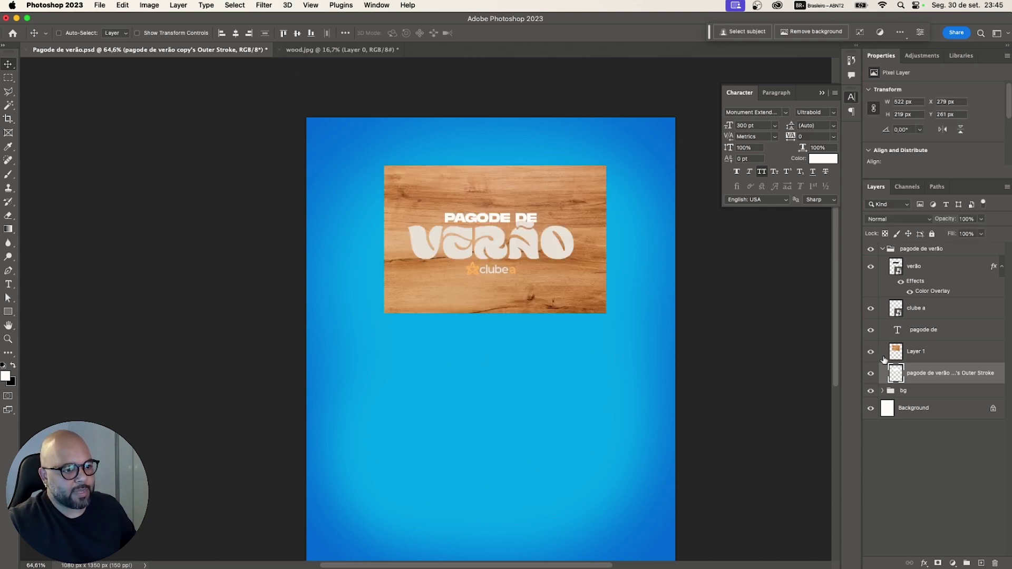
{"action": "left_click", "coordinate": [926, 361], "text": "alt"}
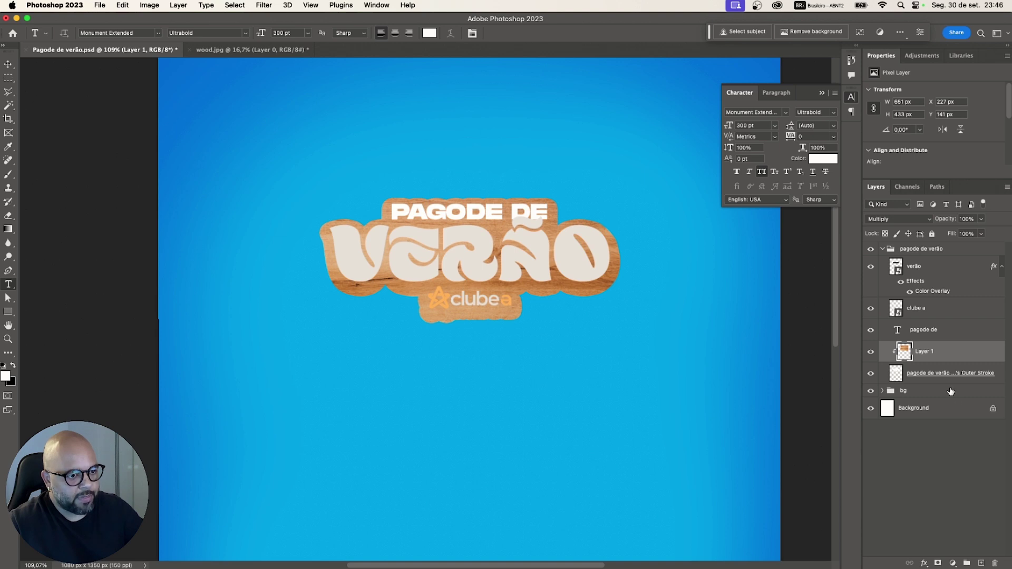
- Recolour the PAGODE DE text with a brown sampled from the wood texture and darkened slightly
{"action": "left_click", "coordinate": [922, 383]}
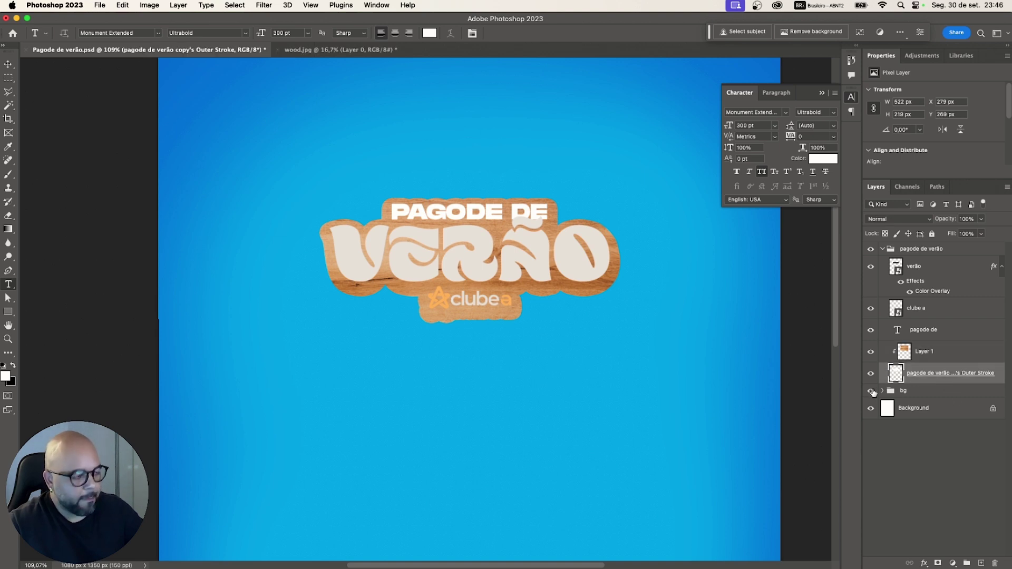
{"action": "triple_click", "coordinate": [438, 211]}
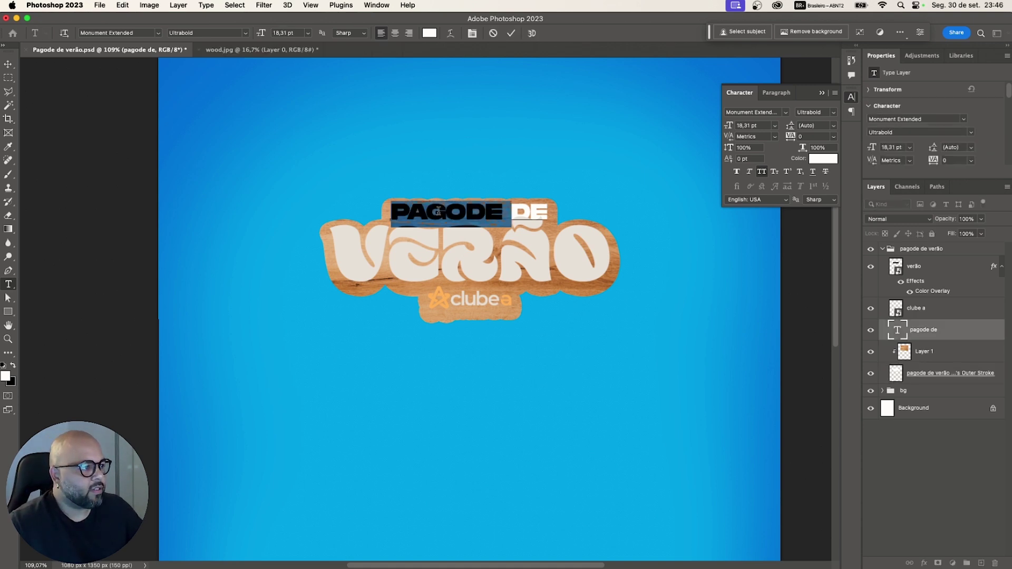
{"action": "left_click", "coordinate": [429, 34]}
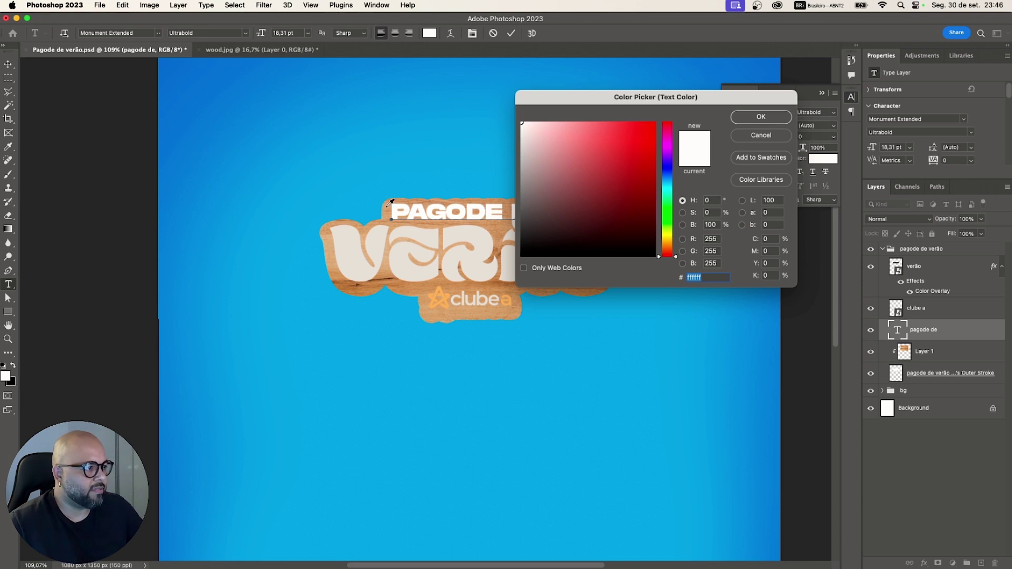
{"action": "left_click", "coordinate": [375, 282]}
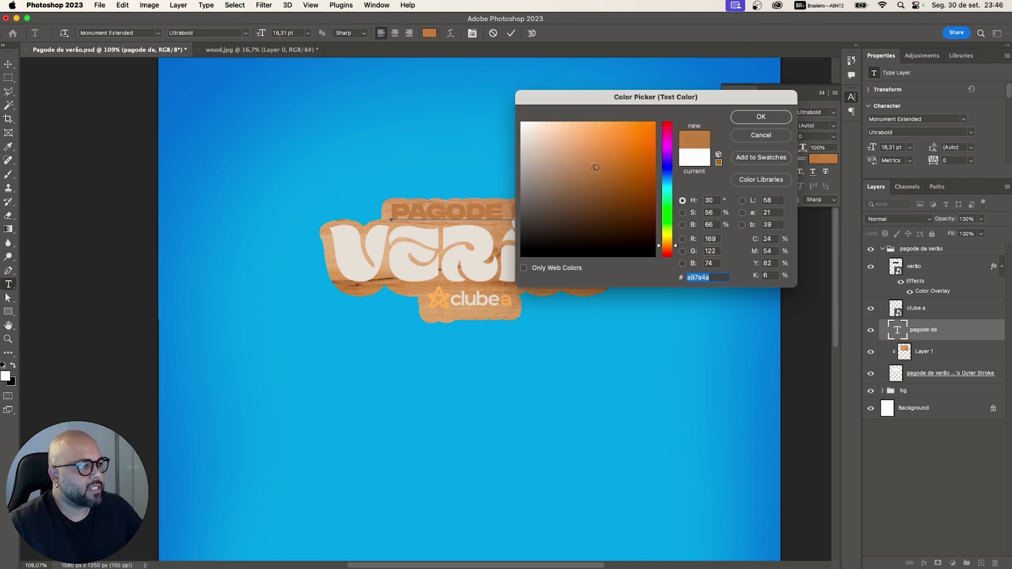
{"action": "left_click_drag", "start_coordinate": [606, 188], "coordinate": [604, 187]}
{"action": "left_click", "coordinate": [761, 116]}
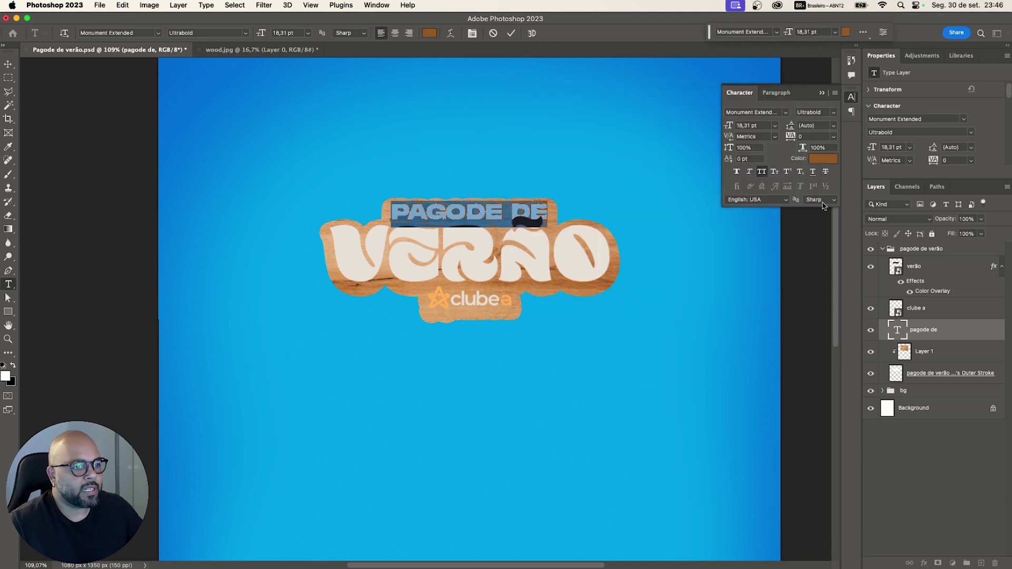
{"action": "left_click", "coordinate": [919, 354]}
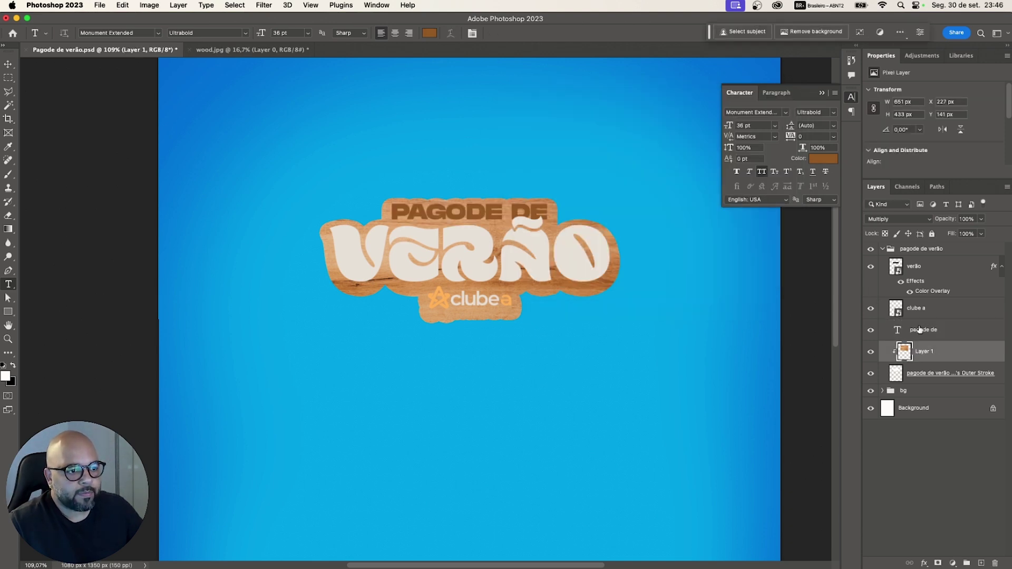
- Set the pagode de text layer's blend mode to Multiply and inspect the lockup up close
{"action": "left_click", "coordinate": [919, 329]}
{"action": "left_click", "coordinate": [905, 219]}
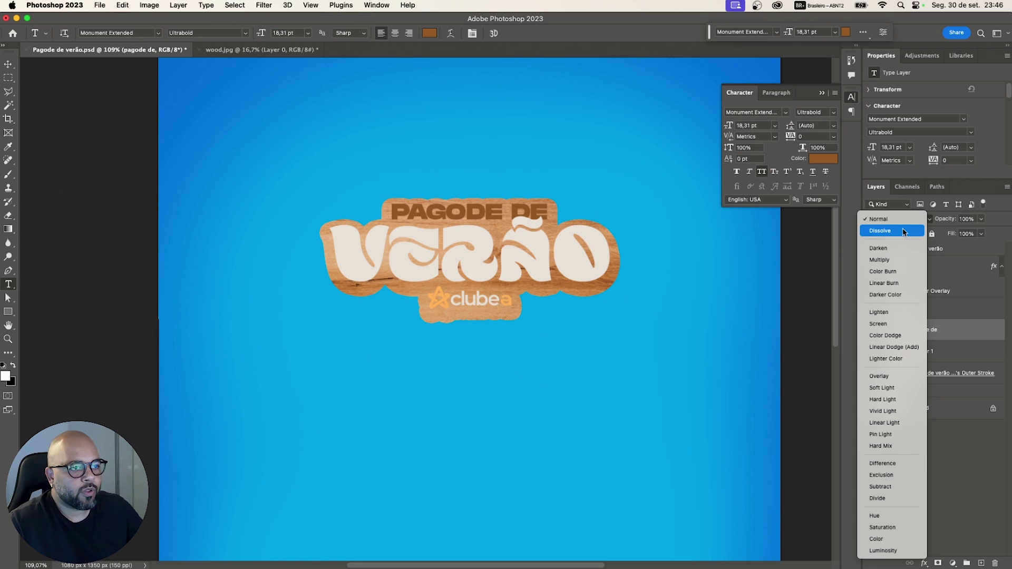
{"action": "left_click", "coordinate": [898, 266]}
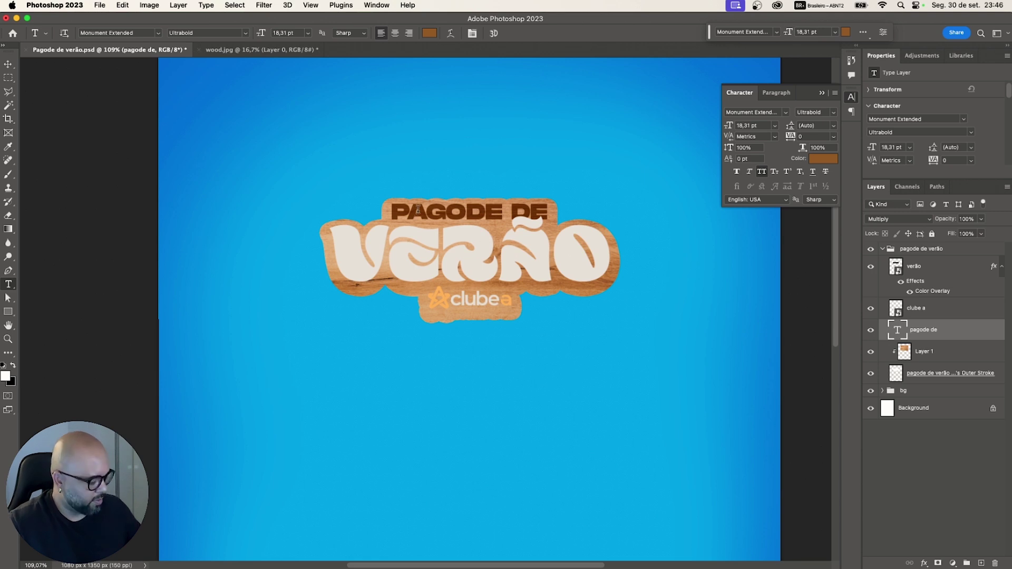
{"action": "scroll", "coordinate": [423, 205], "scroll_direction": "up", "scroll_amount": 4}
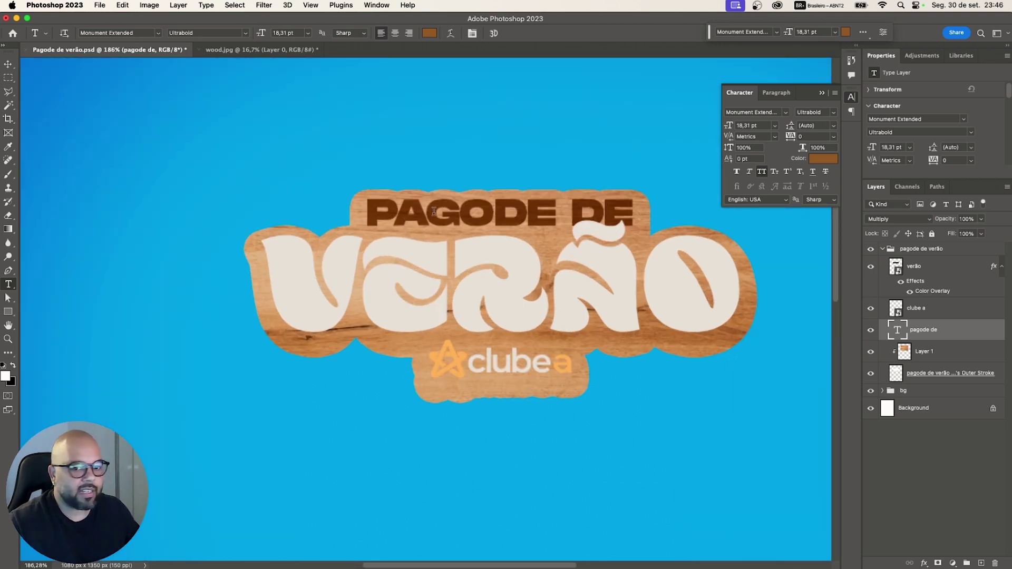
{"action": "scroll", "coordinate": [433, 211], "scroll_direction": "down", "scroll_amount": 4}
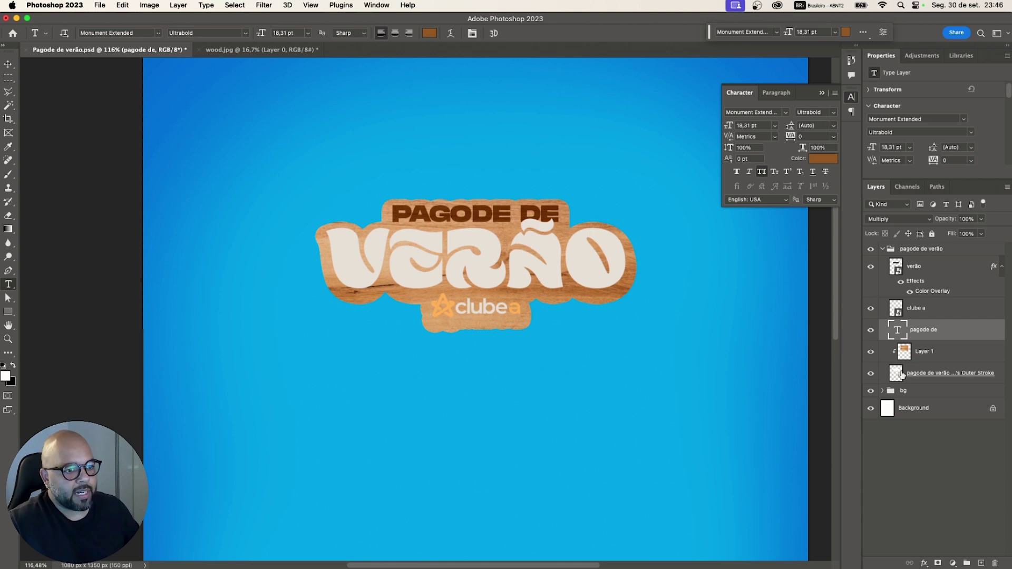
- Add an inner shadow to the pagode de text layer, using the brown 643818 sampled from its lettering
{"action": "double_click", "coordinate": [961, 337]}
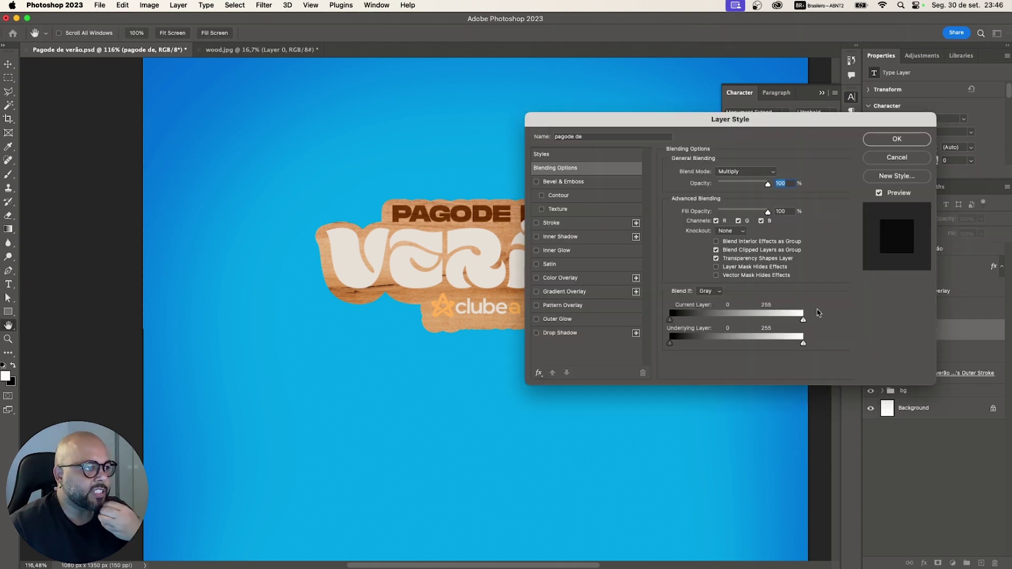
{"action": "left_click", "coordinate": [551, 238]}
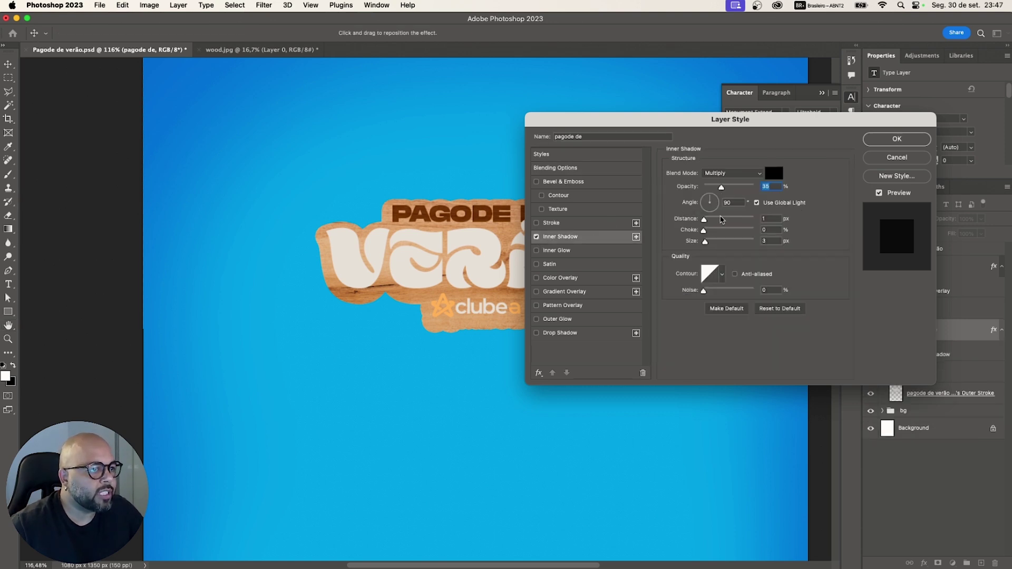
{"action": "left_click", "coordinate": [774, 173]}
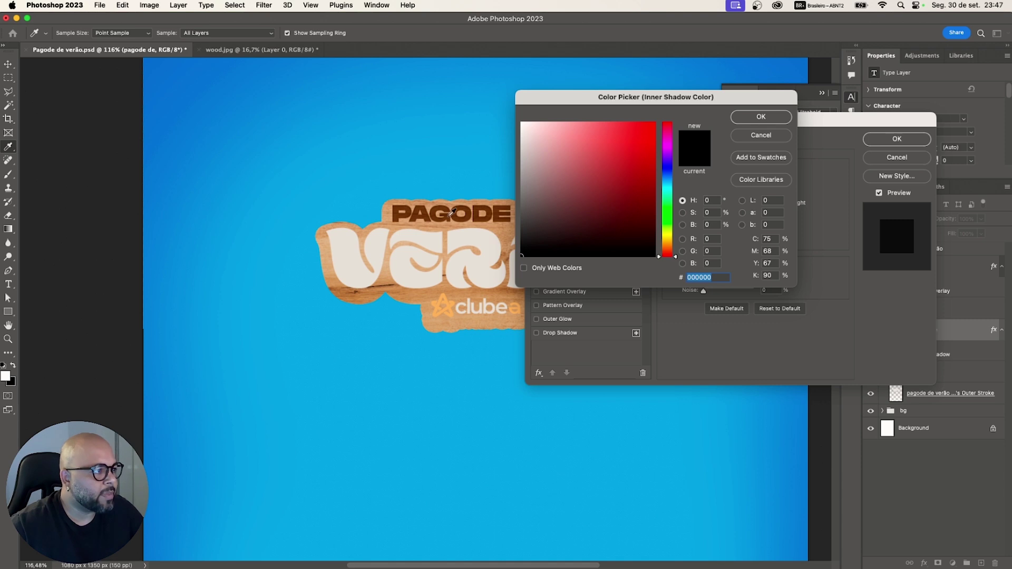
{"action": "left_click", "coordinate": [435, 210]}
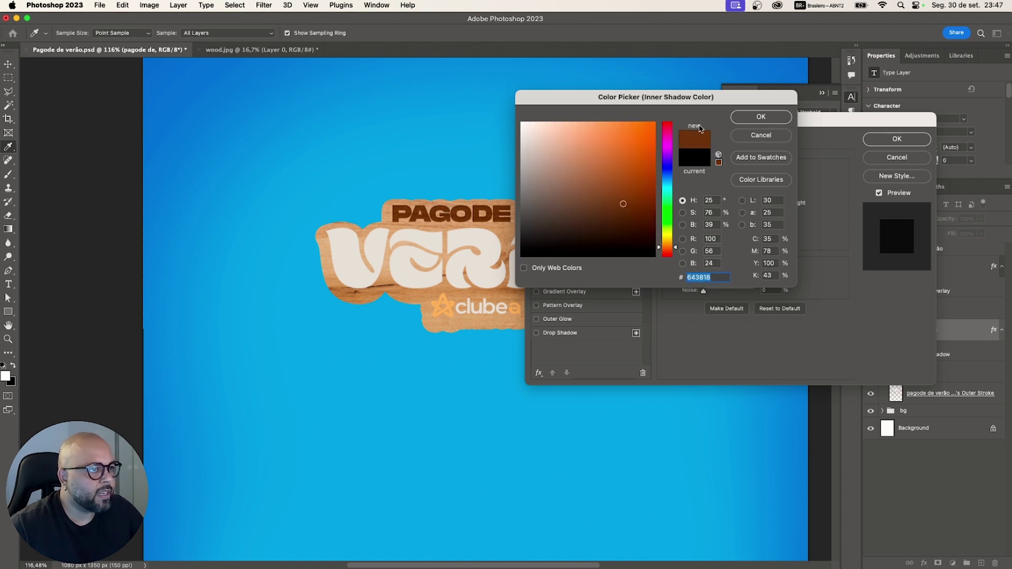
{"action": "left_click", "coordinate": [743, 118]}
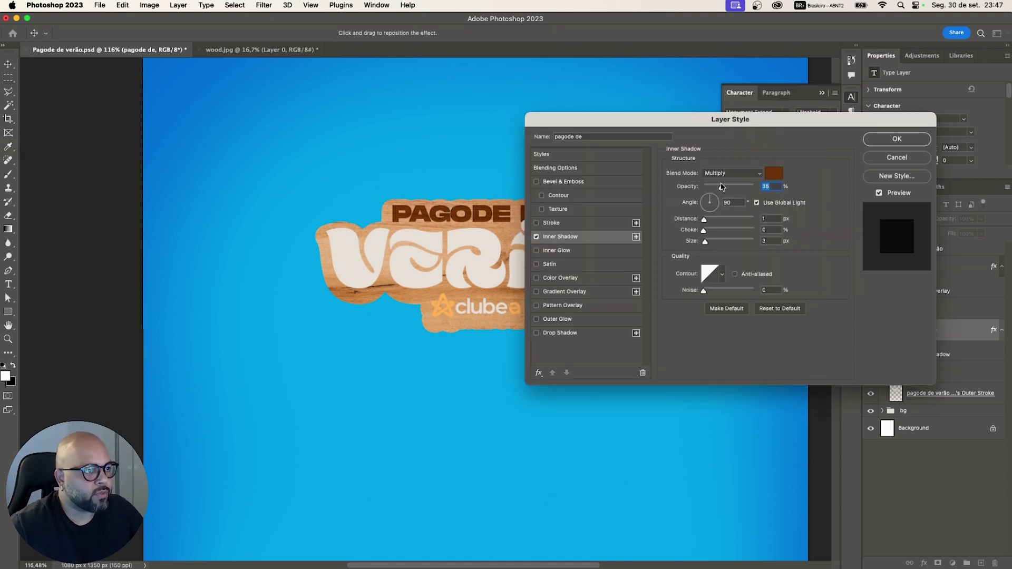
- Set the inner shadow to 49% opacity, 3 px distance and a 45° angle, and apply the layer style
{"action": "left_click_drag", "start_coordinate": [722, 188], "coordinate": [708, 222]}
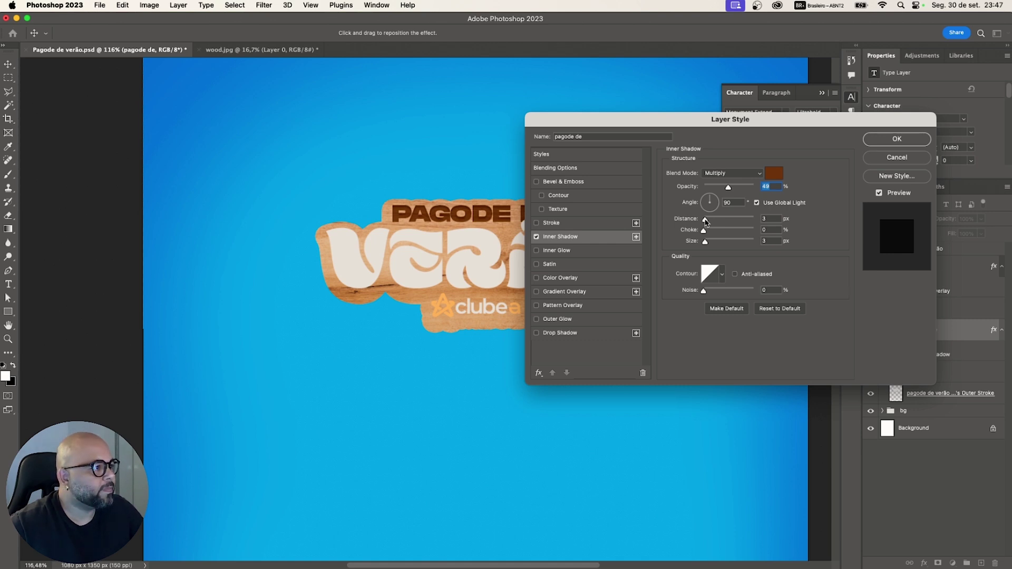
{"action": "left_click", "coordinate": [729, 202]}
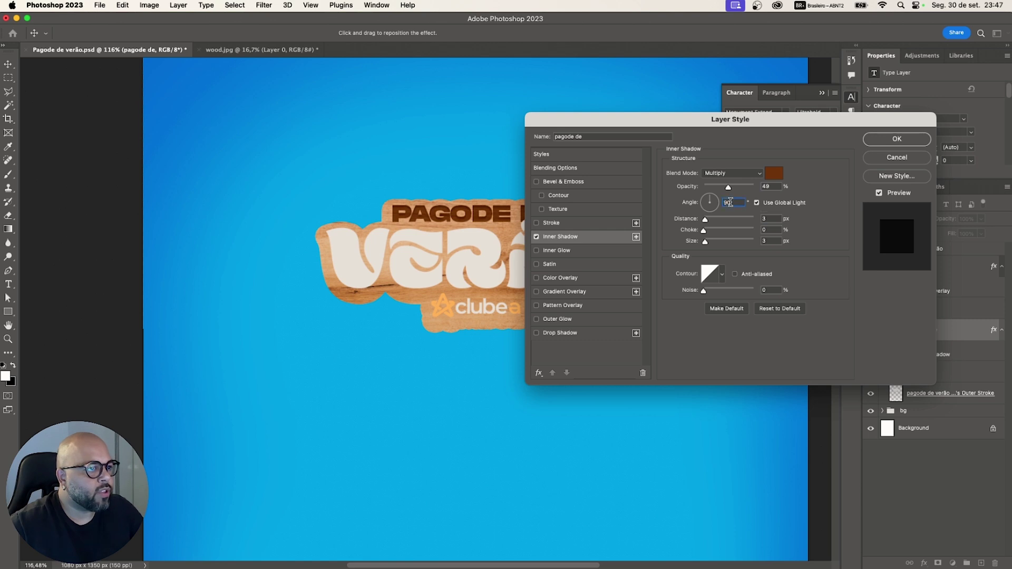
{"action": "left_click_drag", "start_coordinate": [730, 202], "coordinate": [712, 207]}
{"action": "type", "text": "45"}
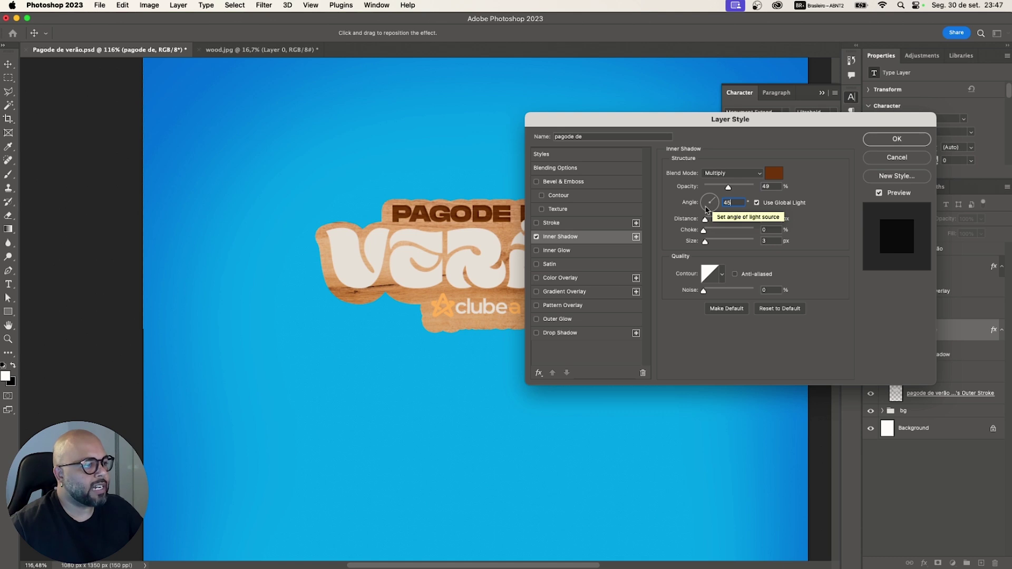
{"action": "left_click", "coordinate": [872, 141]}
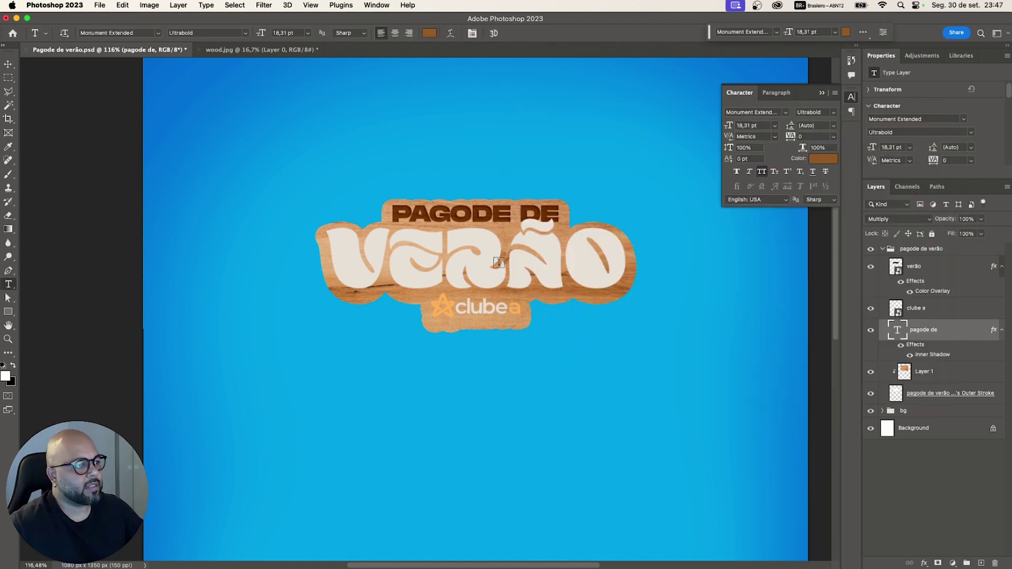
- Add a drop shadow to the verão layer, using the brown b18351 sampled from the wood texture
{"action": "left_click", "coordinate": [923, 312]}
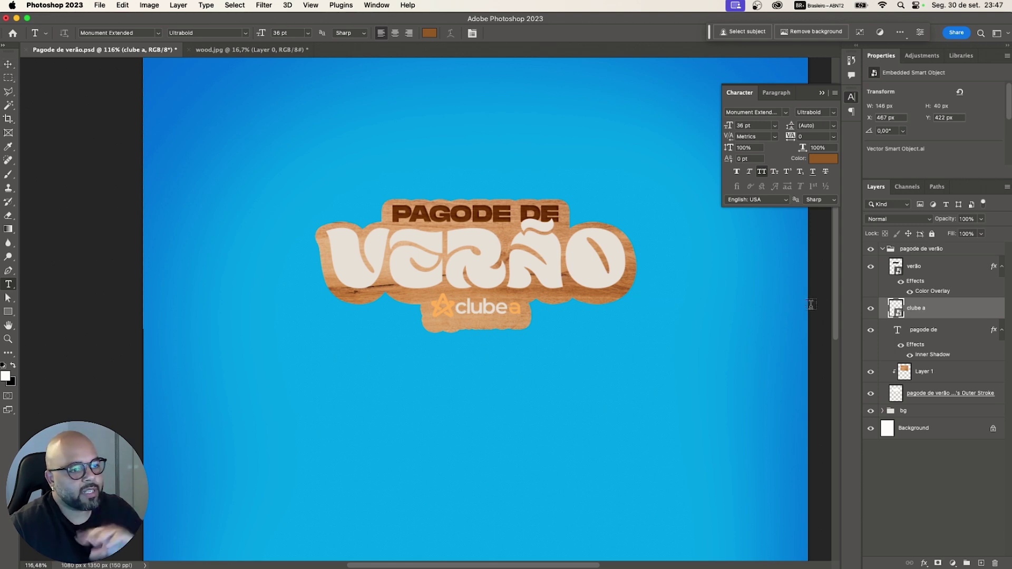
{"action": "left_click", "coordinate": [909, 273]}
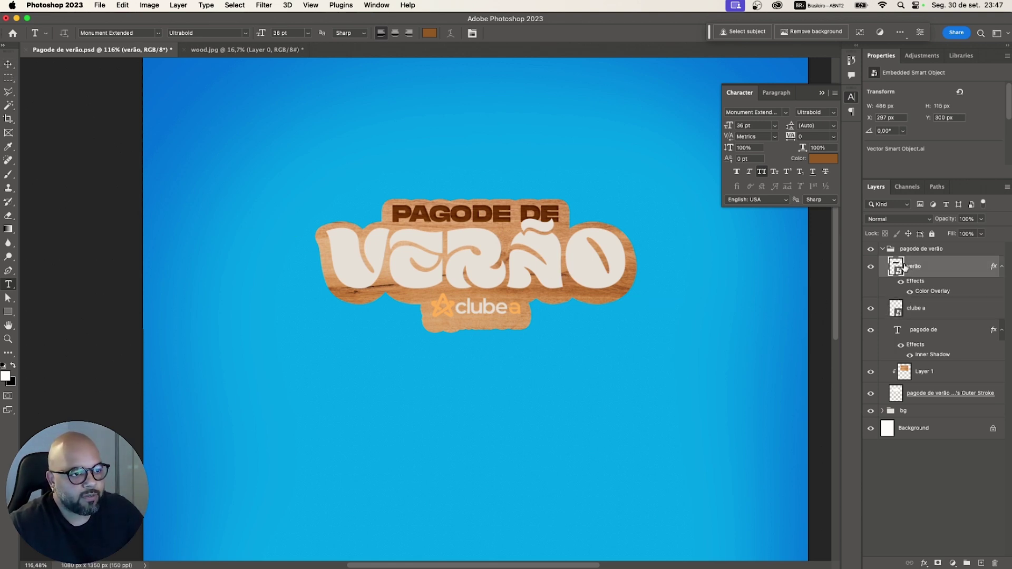
{"action": "left_click", "coordinate": [871, 268]}
{"action": "left_click", "coordinate": [871, 267]}
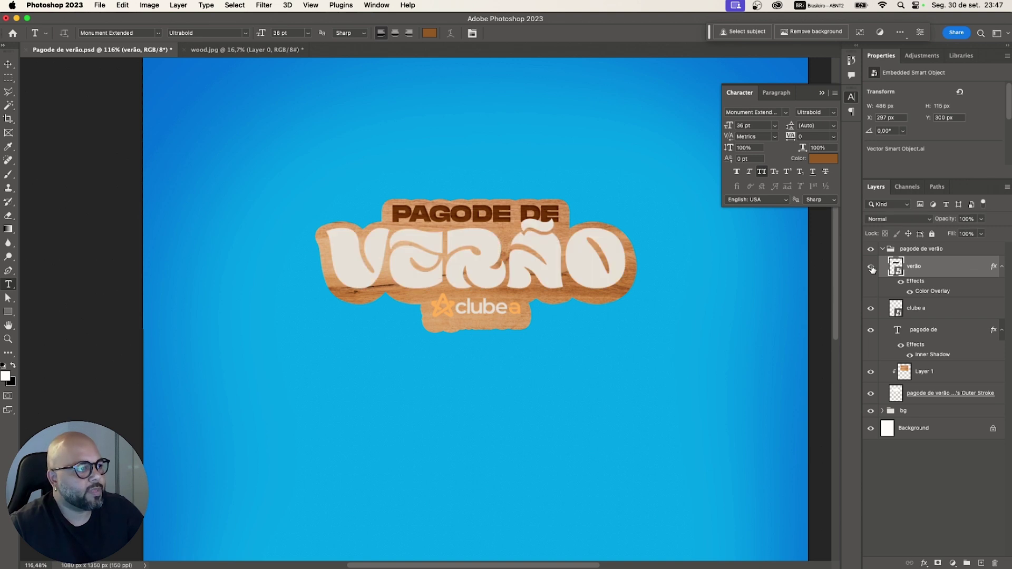
{"action": "double_click", "coordinate": [935, 277]}
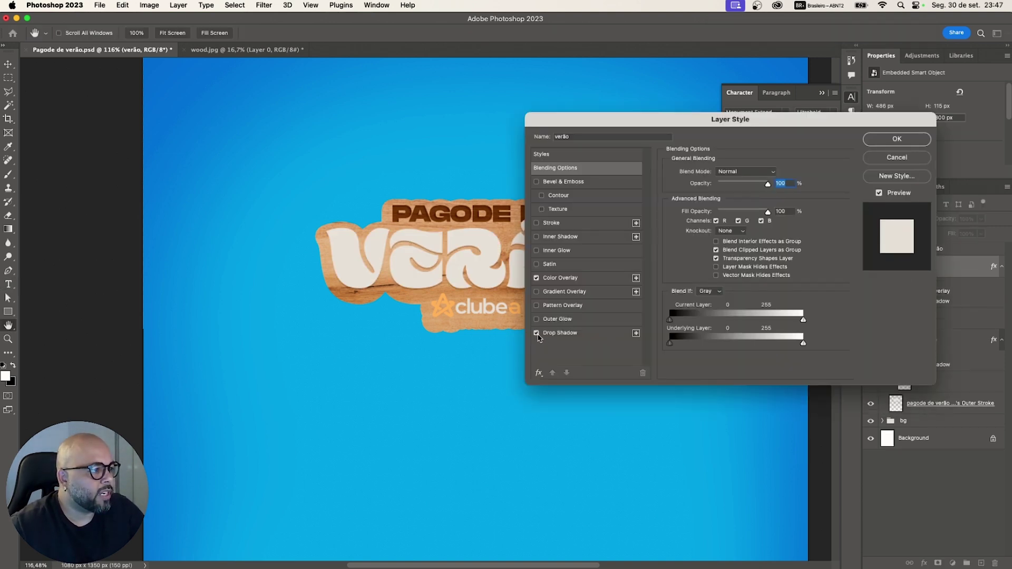
{"action": "left_click", "coordinate": [548, 334]}
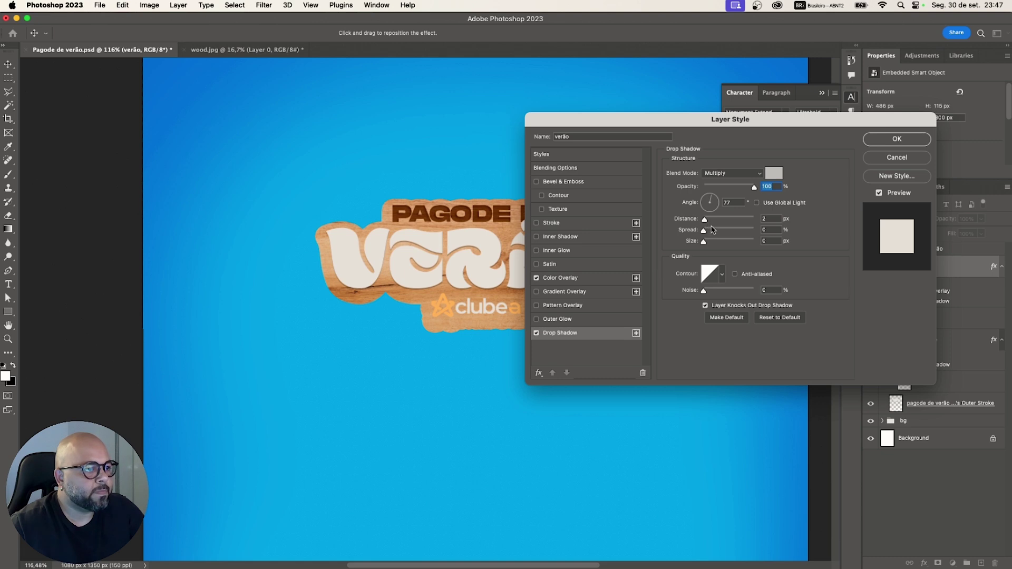
{"action": "left_click_drag", "start_coordinate": [704, 241], "coordinate": [682, 241]}
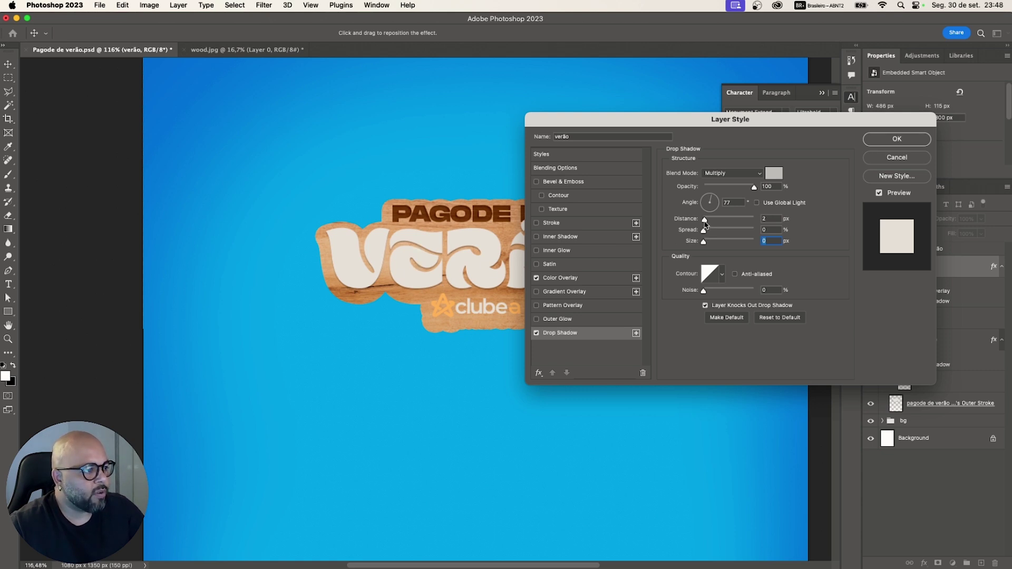
{"action": "left_click", "coordinate": [773, 174]}
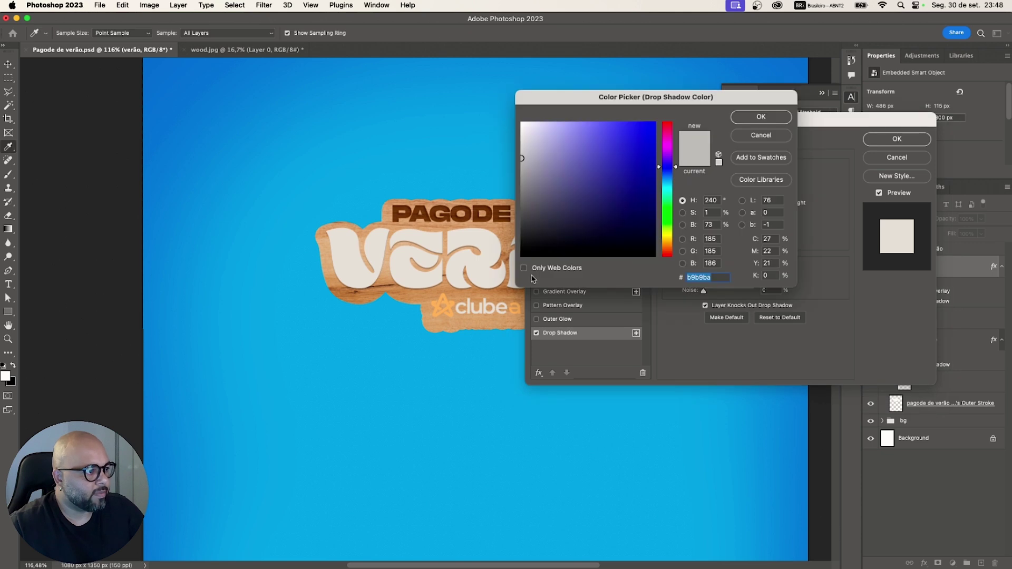
{"action": "left_click", "coordinate": [478, 291]}
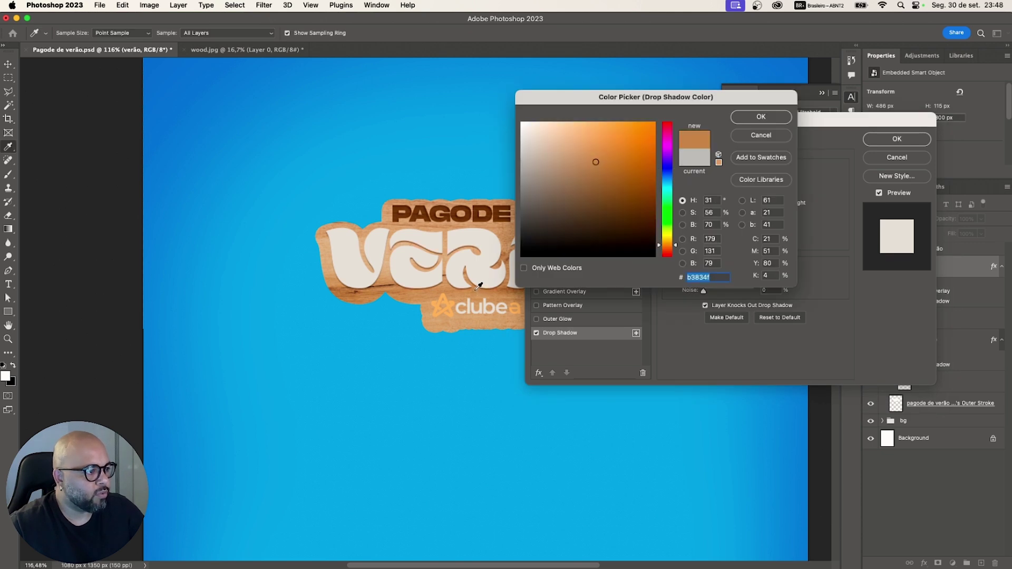
{"action": "left_click", "coordinate": [479, 287]}
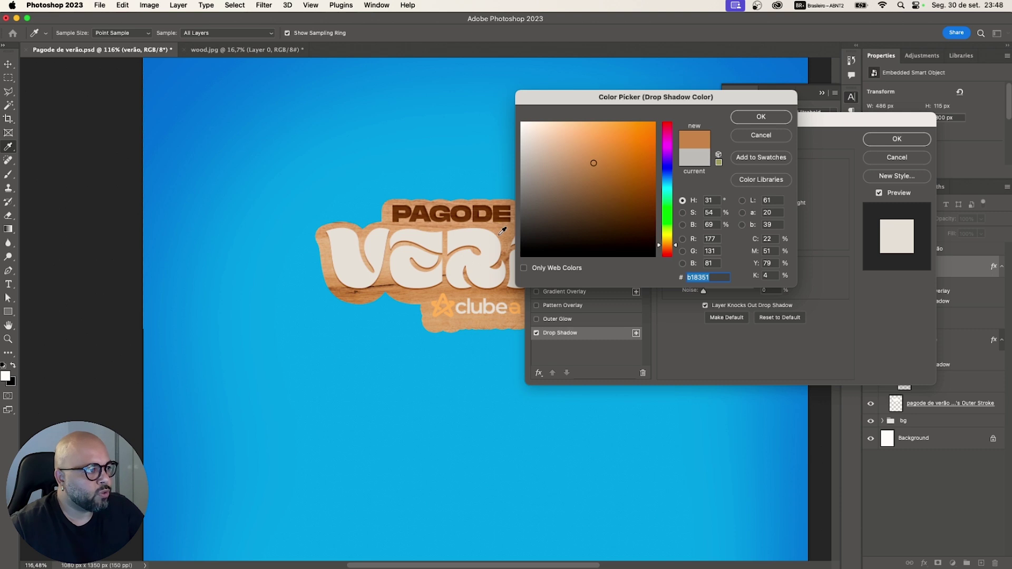
{"action": "left_click", "coordinate": [760, 115]}
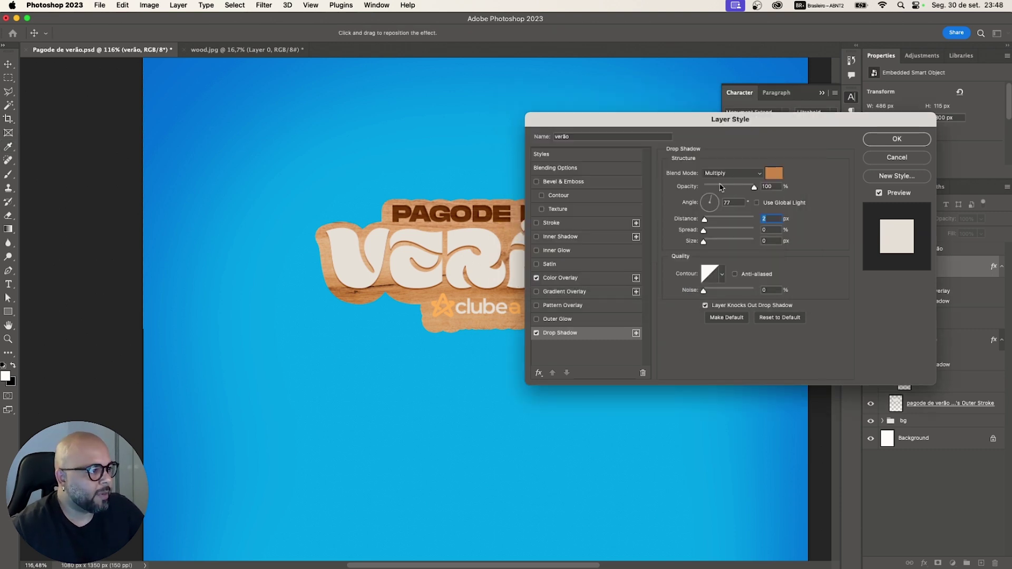
- Set the verão drop shadow to 2 px distance and 2 px size, and apply the layer style
{"action": "left_click_drag", "start_coordinate": [706, 221], "coordinate": [706, 222]}
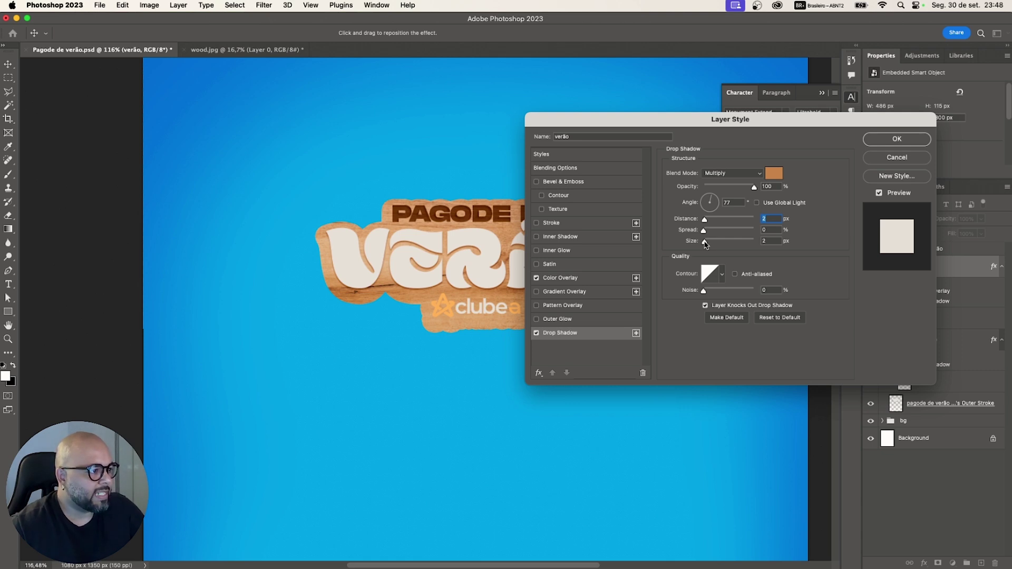
{"action": "left_click_drag", "start_coordinate": [705, 244], "coordinate": [704, 243]}
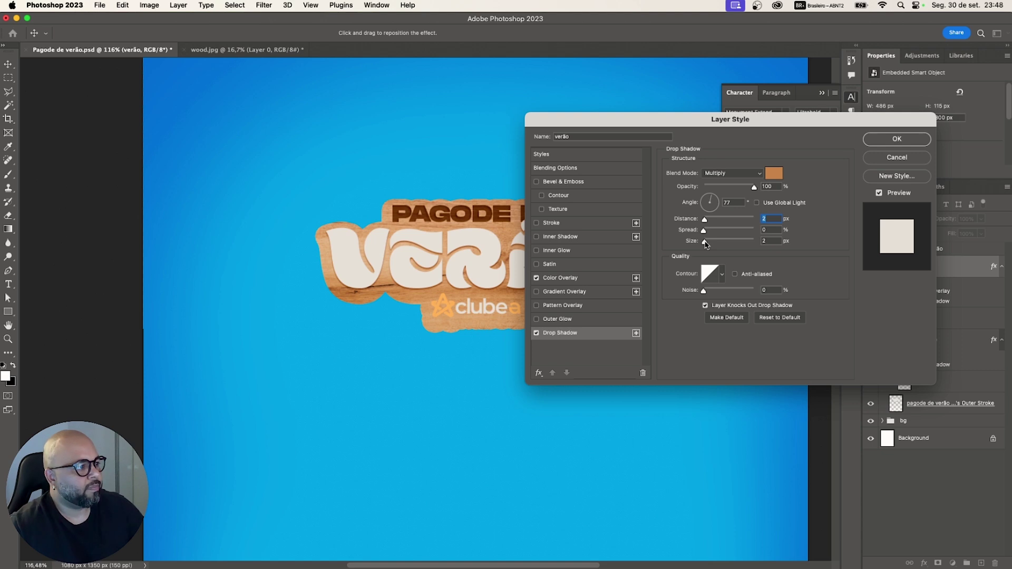
{"action": "left_click", "coordinate": [705, 244]}
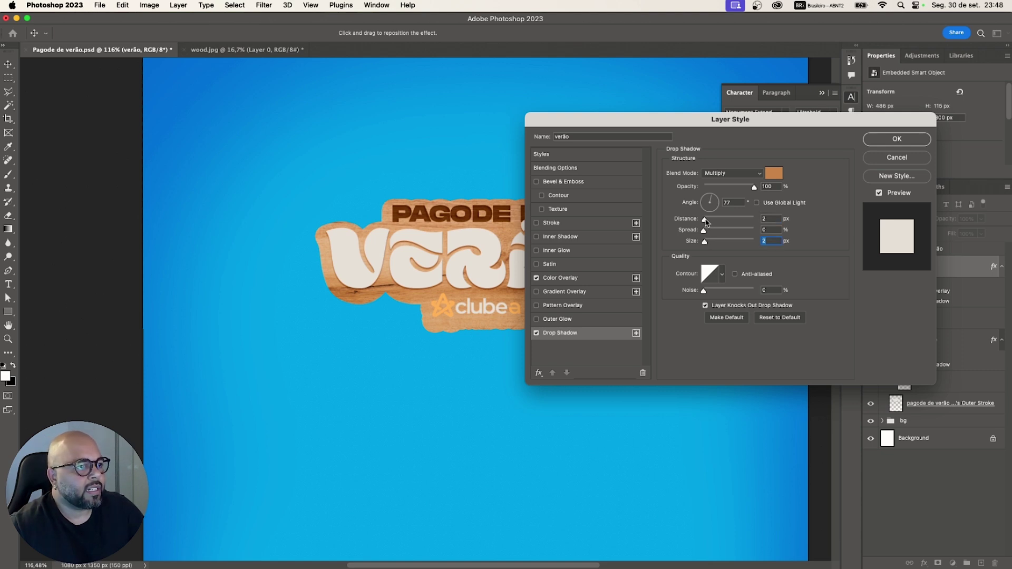
{"action": "left_click_drag", "start_coordinate": [706, 222], "coordinate": [706, 222]}
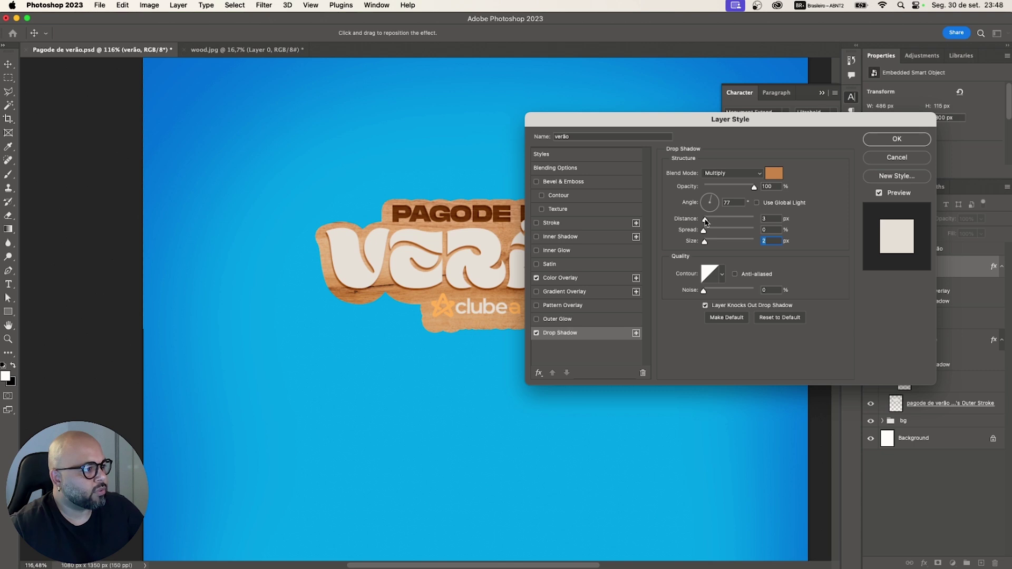
{"action": "left_click_drag", "start_coordinate": [705, 222], "coordinate": [705, 222]}
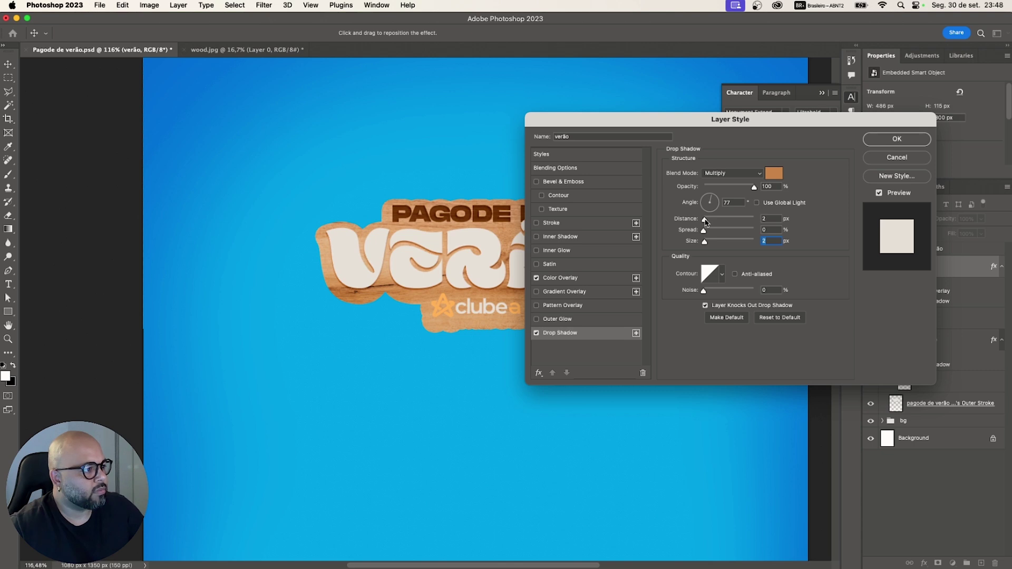
{"action": "left_click", "coordinate": [890, 140]}
- Copy the drop shadow effect from the verão layer to the clube a layer
{"action": "scroll", "coordinate": [551, 265], "scroll_direction": "down", "scroll_amount": 3}
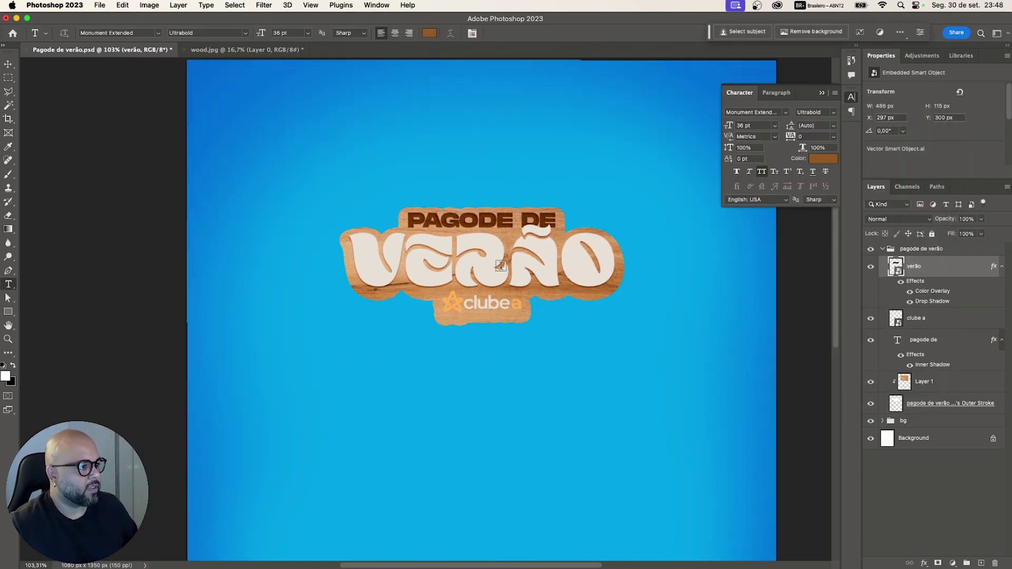
{"action": "scroll", "coordinate": [485, 260], "scroll_direction": "up", "scroll_amount": 3}
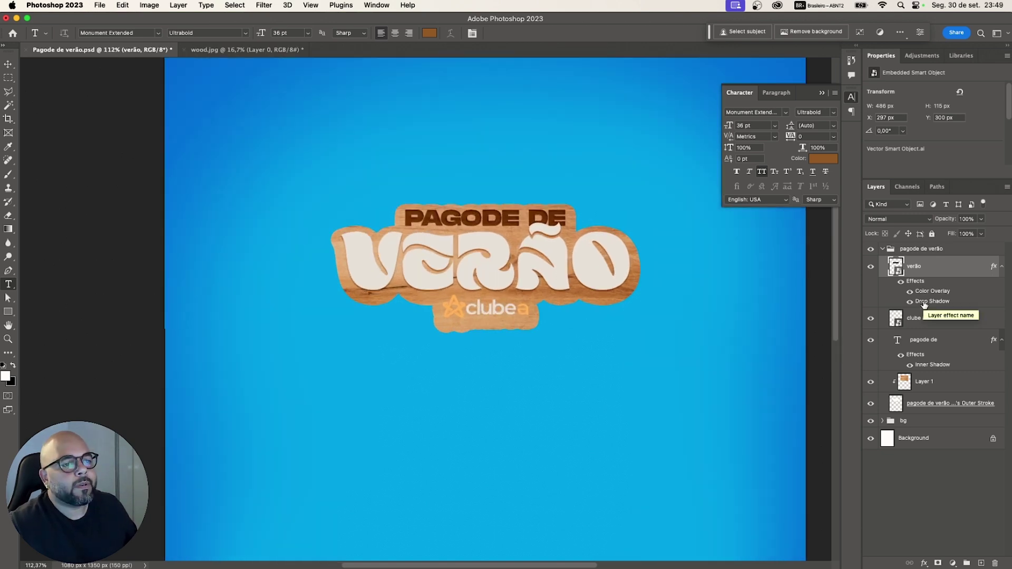
{"action": "left_click_drag", "start_coordinate": [924, 305], "coordinate": [924, 323]}
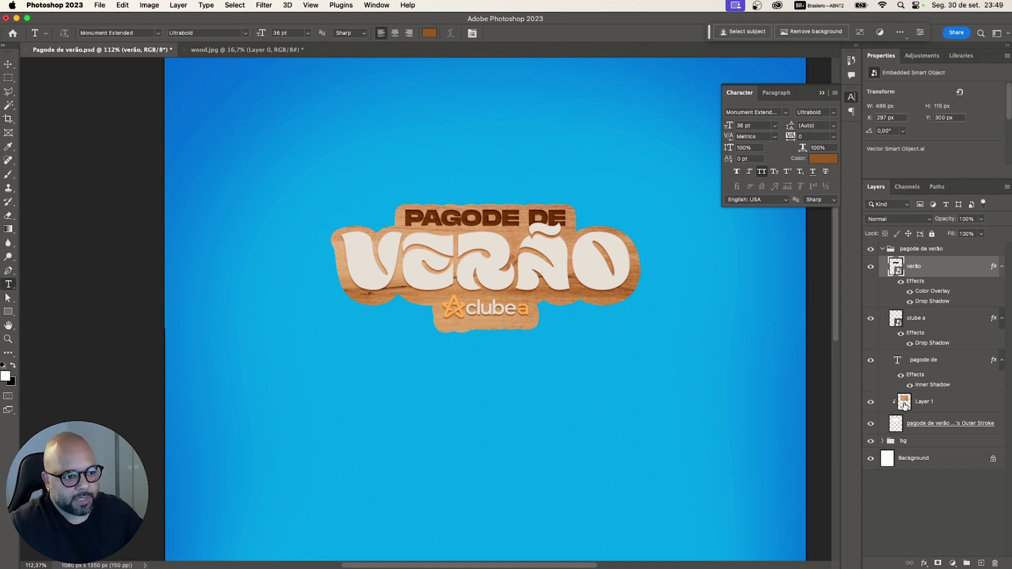
- Brighten the wood texture on Layer 1 with a Brightness/Contrast adjustment, setting the brightness to 30
{"action": "left_click", "coordinate": [904, 404]}
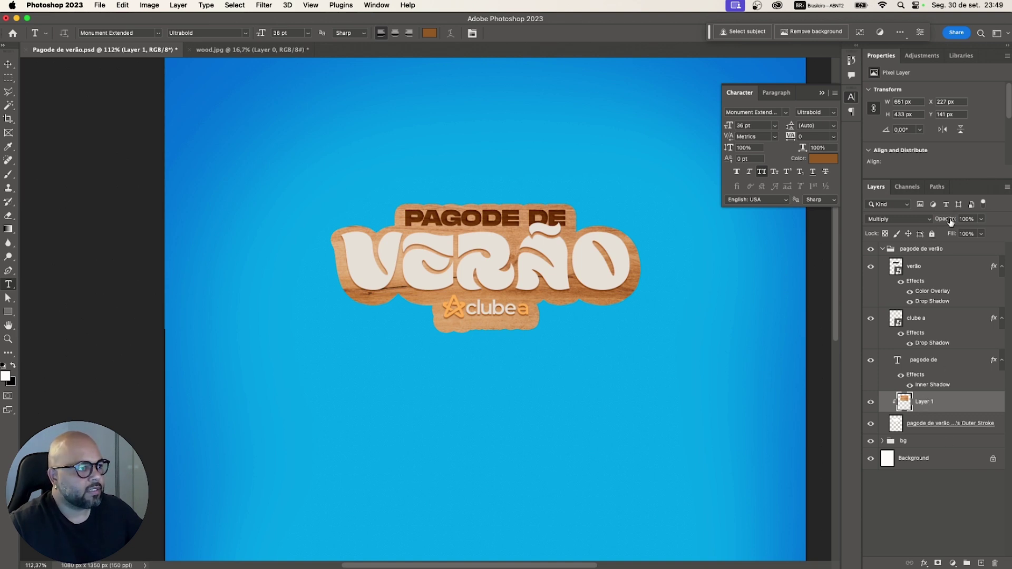
{"action": "left_click_drag", "start_coordinate": [951, 220], "coordinate": [949, 223]}
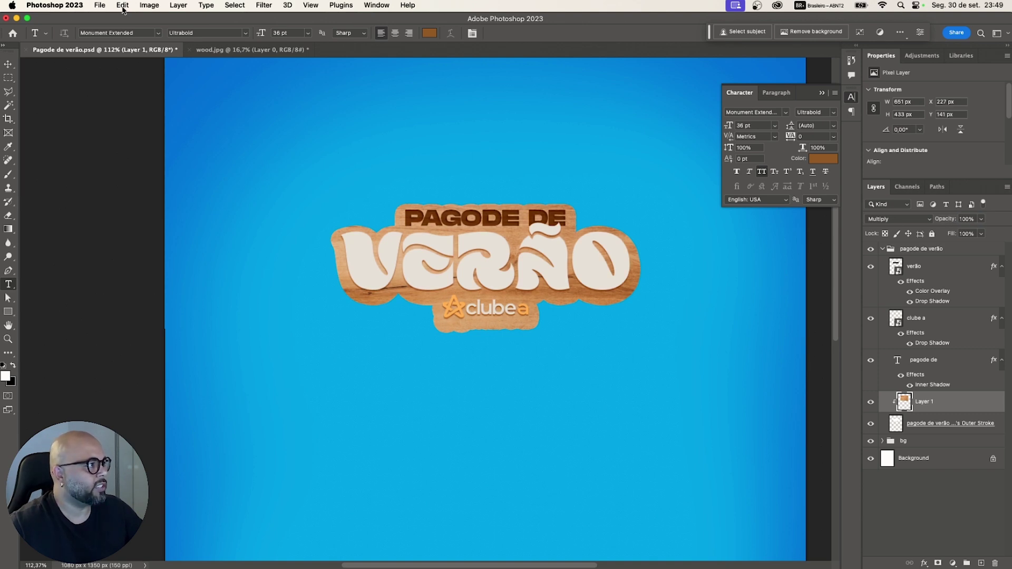
{"action": "left_click", "coordinate": [145, 5]}
{"action": "mouse_move", "coordinate": [171, 40]}
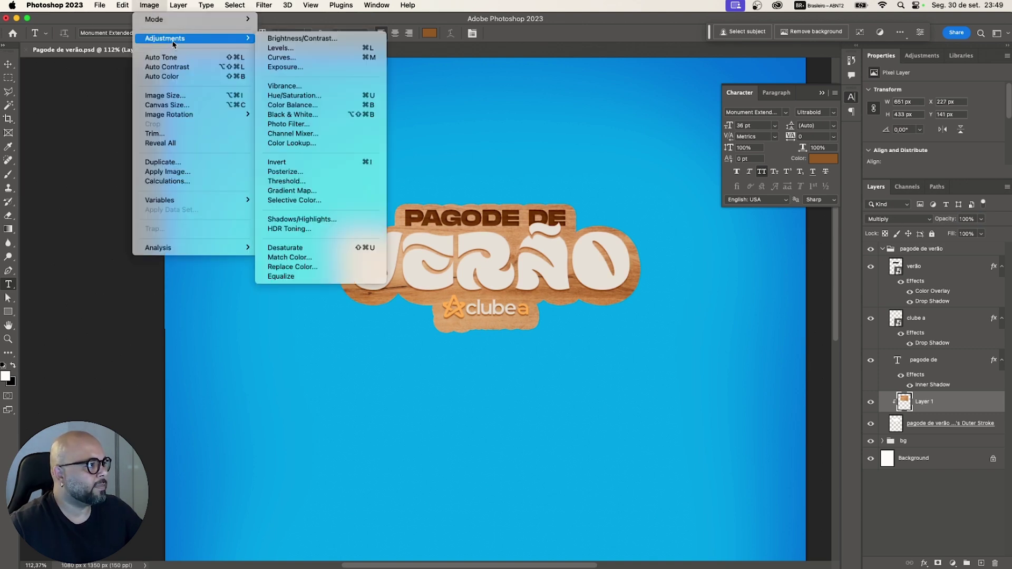
{"action": "left_click", "coordinate": [295, 38]}
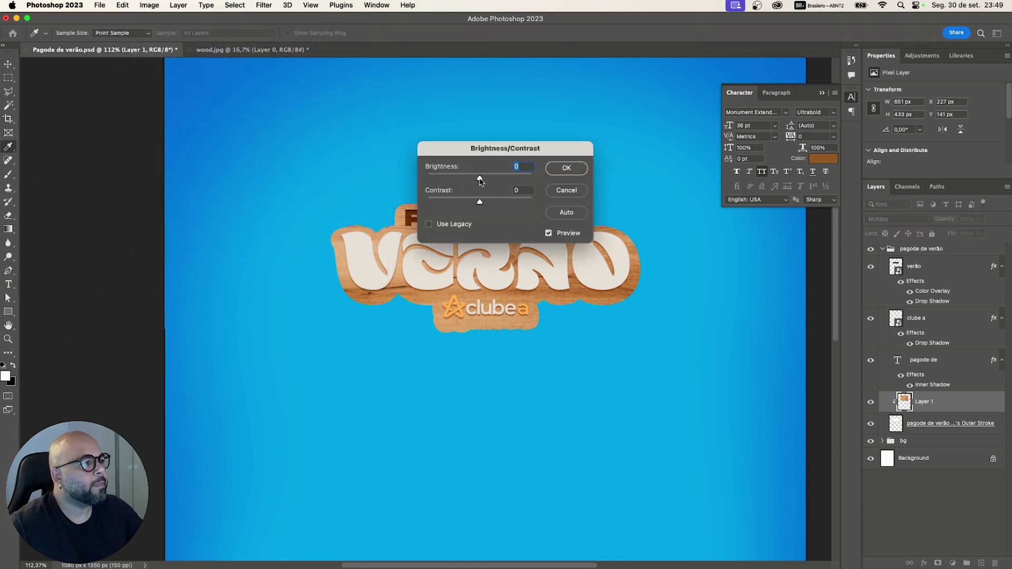
{"action": "left_click_drag", "start_coordinate": [480, 181], "coordinate": [490, 182]}
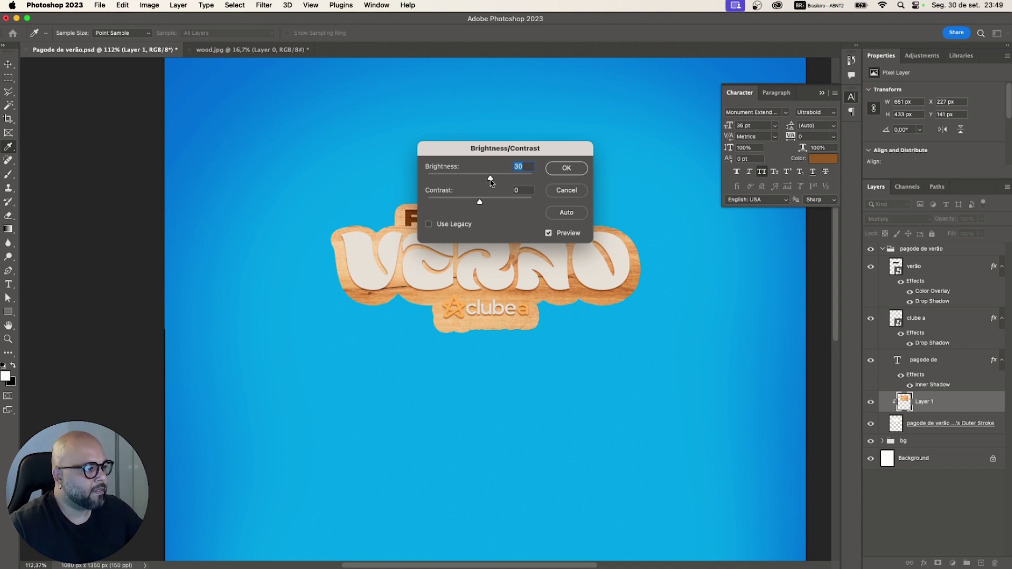
{"action": "left_click_drag", "start_coordinate": [505, 153], "coordinate": [613, 77]}
{"action": "left_click", "coordinate": [675, 92]}
{"action": "key", "text": "t"}
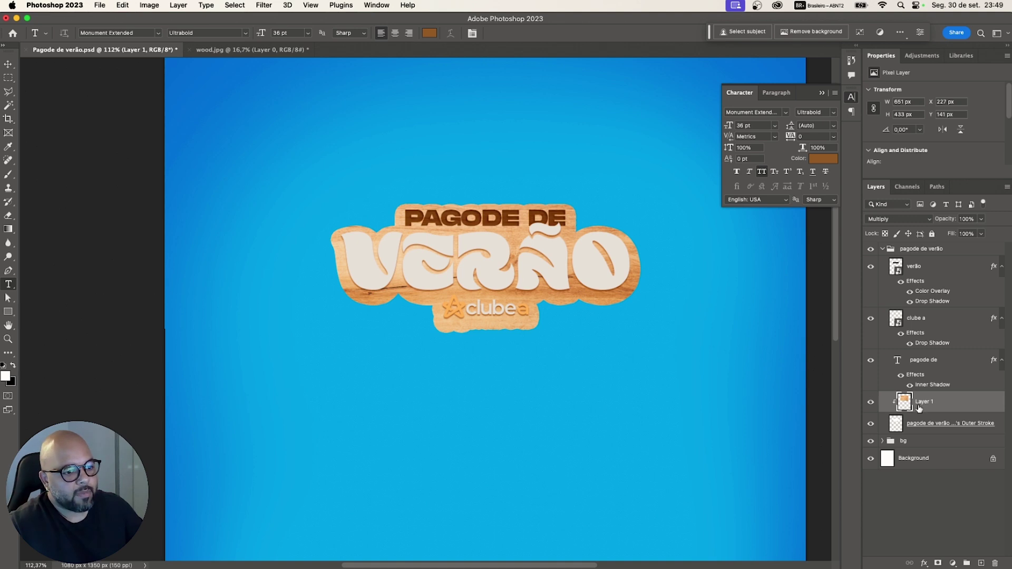
- Rename the outer stroke layer as borda and the wood texture layer clipped to it as wood
{"action": "left_click", "coordinate": [870, 402]}
{"action": "left_click", "coordinate": [871, 403]}
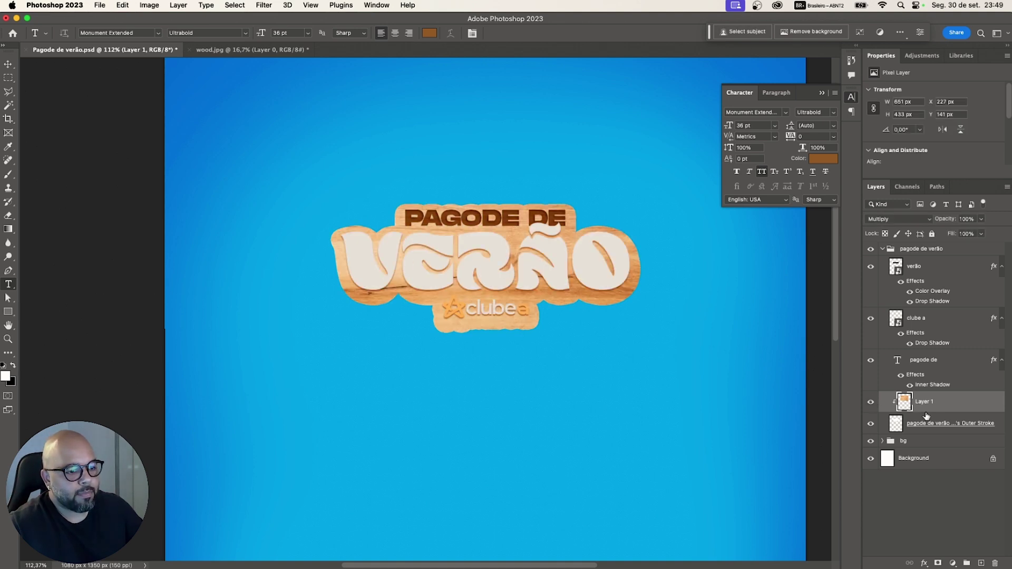
{"action": "left_click", "coordinate": [932, 424]}
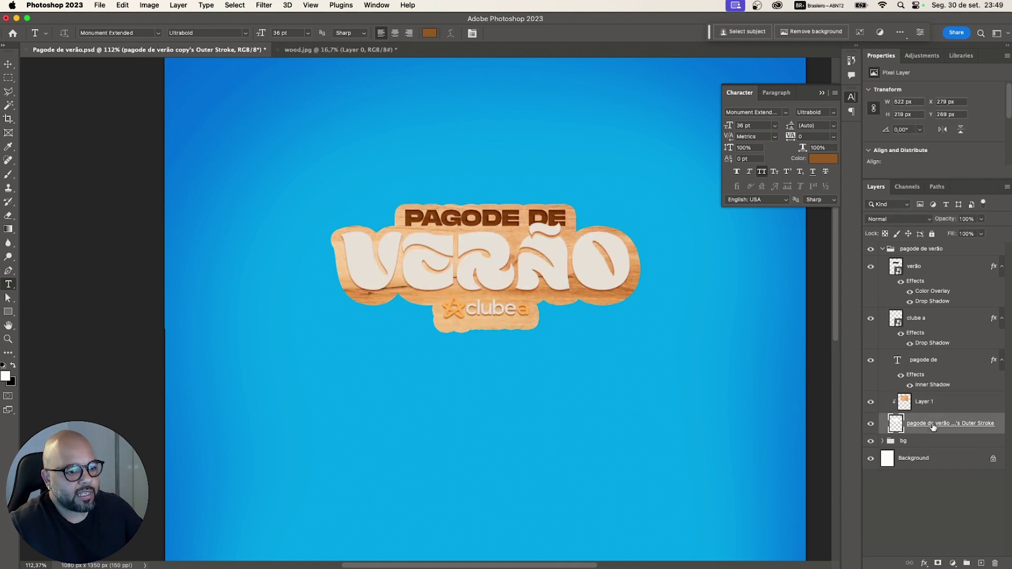
{"action": "left_click", "coordinate": [870, 426]}
{"action": "left_click", "coordinate": [870, 426]}
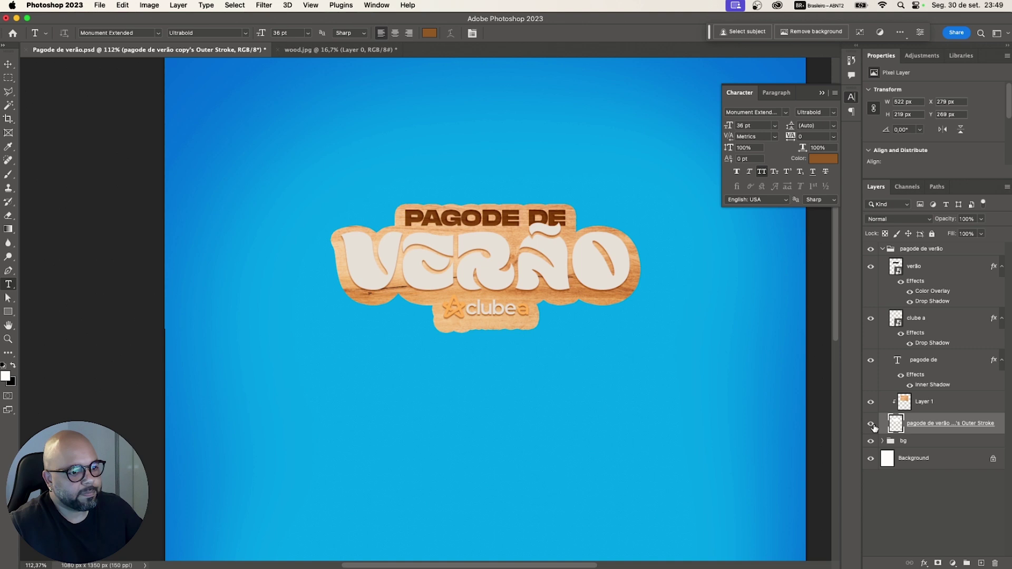
{"action": "double_click", "coordinate": [919, 425]}
{"action": "type", "text": "borda"}
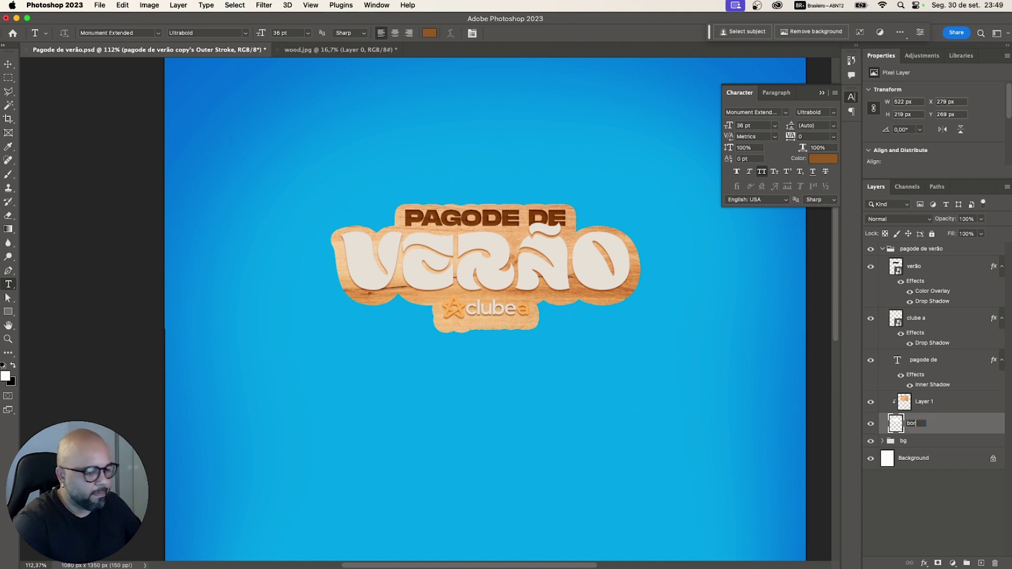
{"action": "key", "text": "Return"}
{"action": "double_click", "coordinate": [920, 401]}
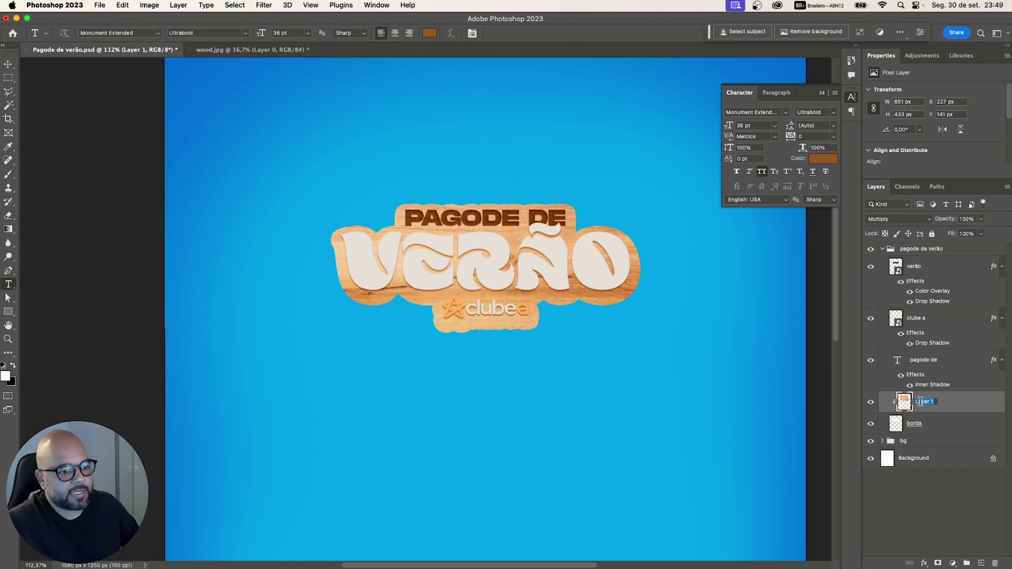
{"action": "type", "text": "wood"}
{"action": "key", "text": "Return"}
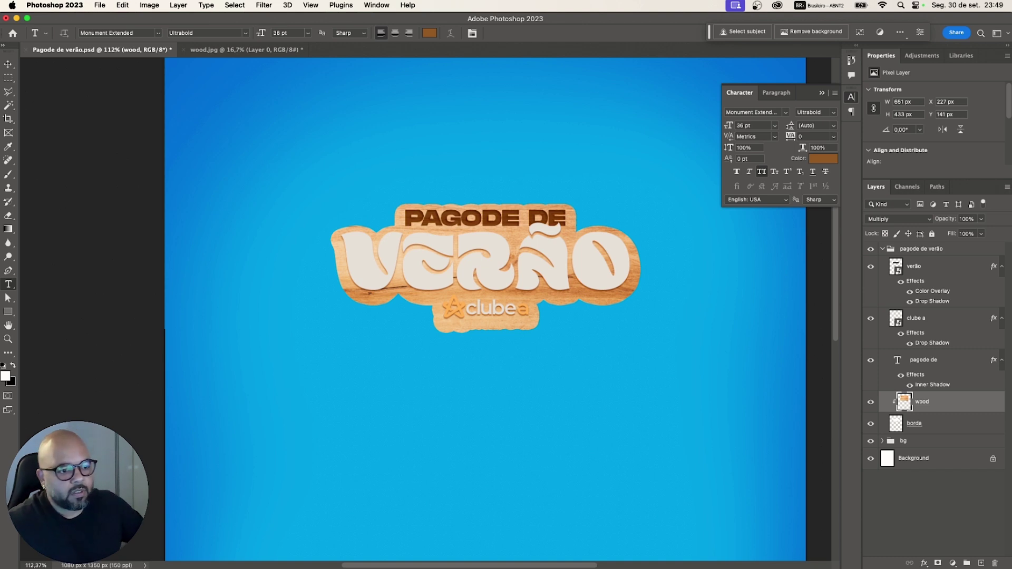
- Add a Bevel & Emboss effect to the borda layer and keep the title lockup in view
{"action": "left_click", "coordinate": [935, 428]}
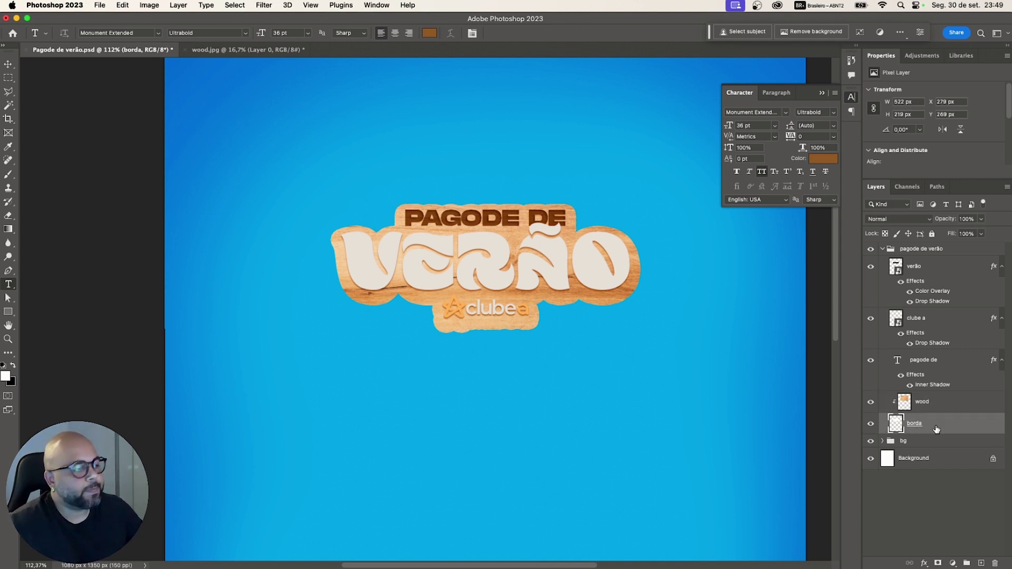
{"action": "double_click", "coordinate": [935, 429]}
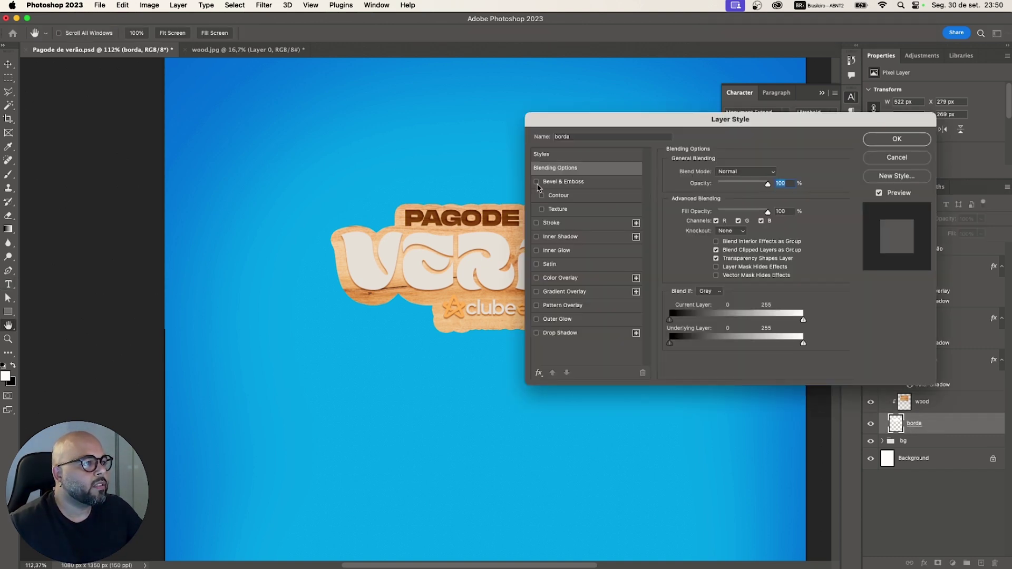
{"action": "left_click", "coordinate": [537, 181]}
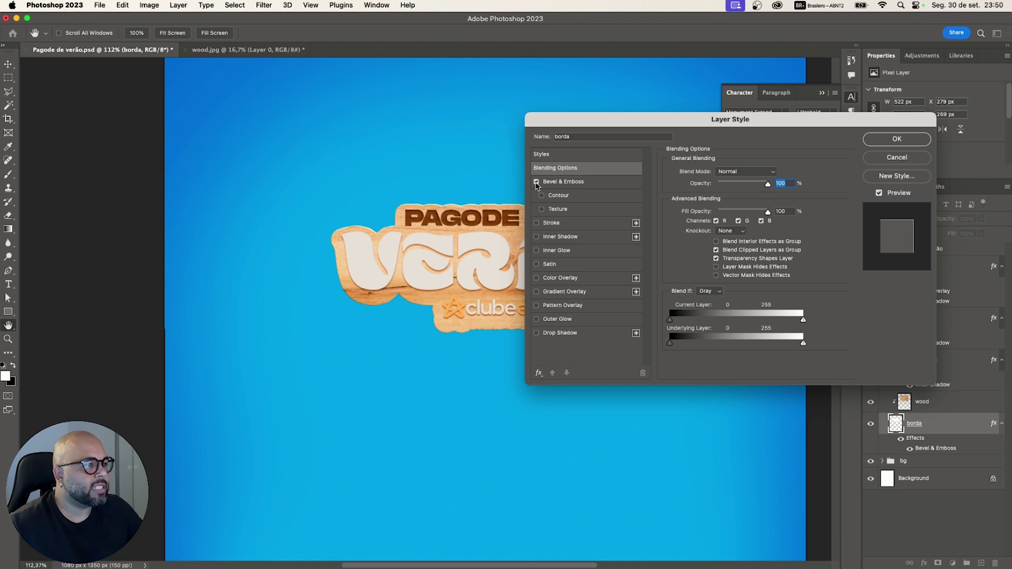
{"action": "left_click", "coordinate": [549, 184]}
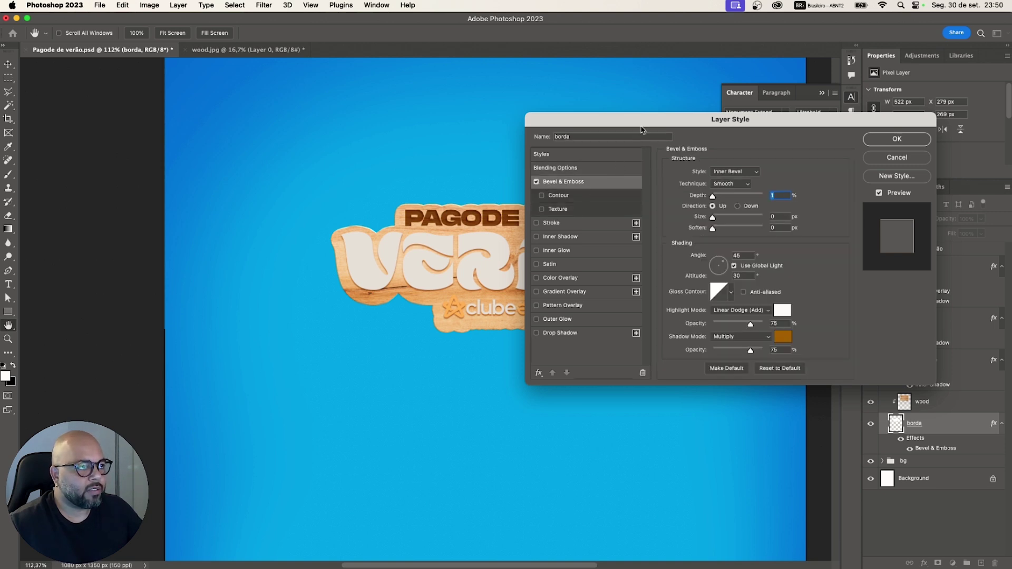
{"action": "left_click_drag", "start_coordinate": [641, 126], "coordinate": [670, 321]}
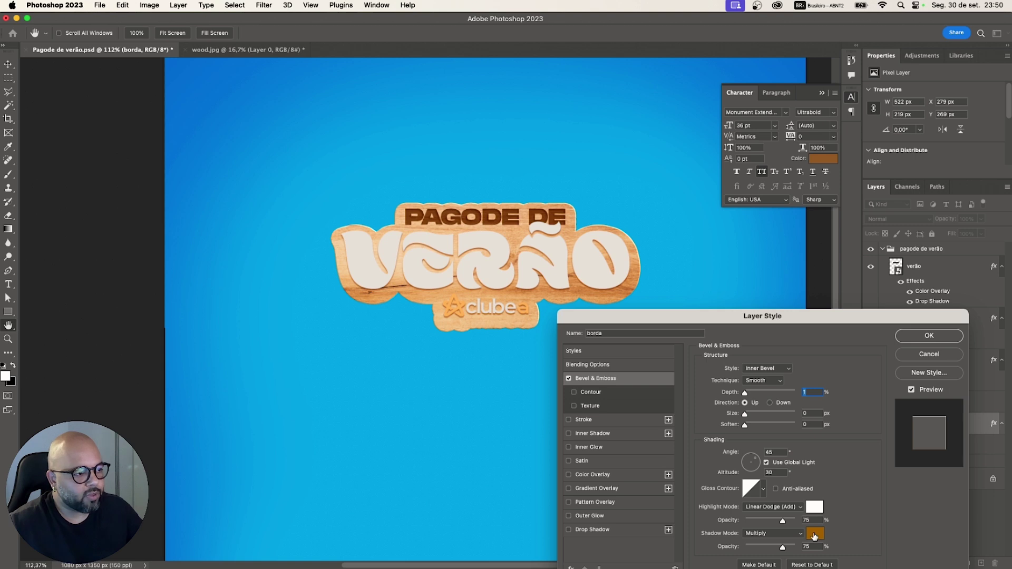
- Set the bevel's shadow colour to the light brown c2884c sampled from the wood's lower edge
{"action": "left_click", "coordinate": [814, 534]}
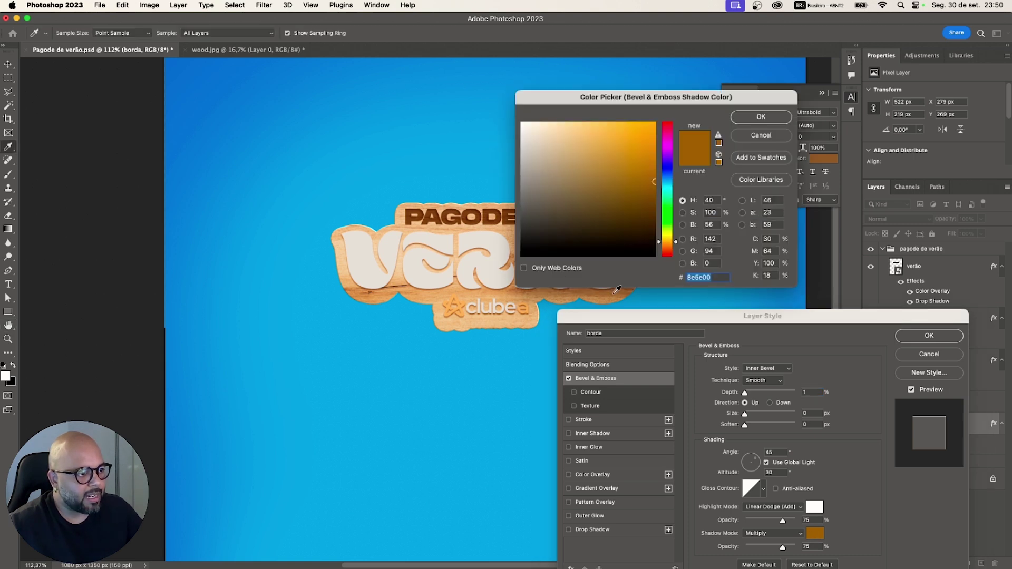
{"action": "left_click", "coordinate": [615, 291]}
{"action": "left_click", "coordinate": [619, 289]}
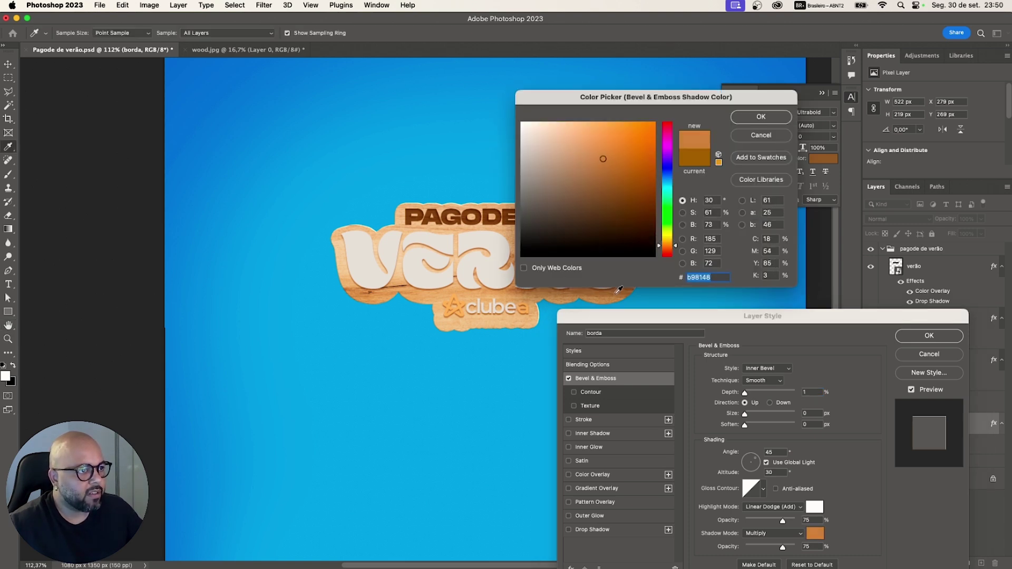
{"action": "left_click", "coordinate": [618, 290]}
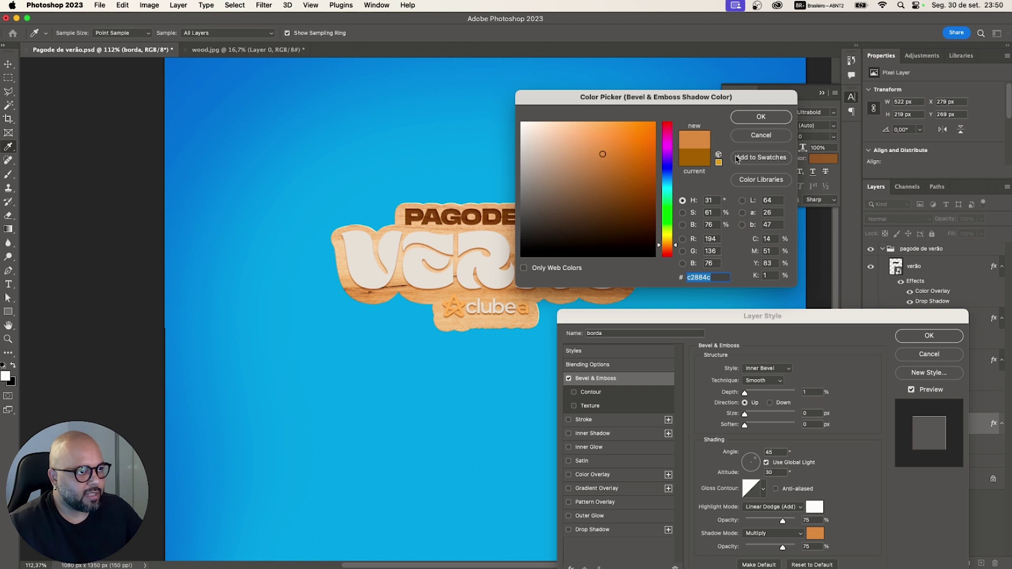
{"action": "left_click", "coordinate": [740, 120]}
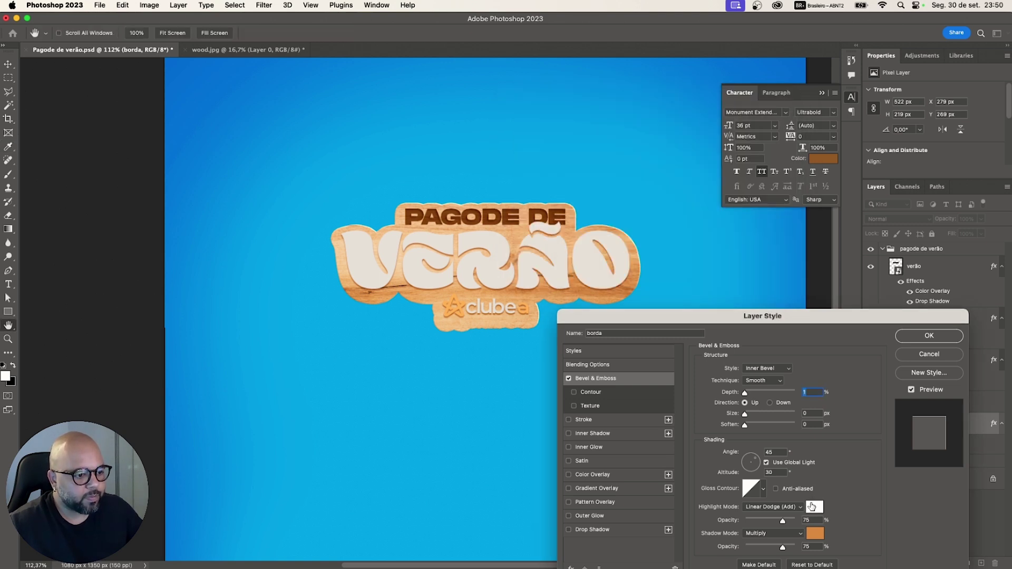
- Set the bevel's highlight colour to the light peach fbd6a9, based on a tone sampled from the wood's upper edge
{"action": "left_click", "coordinate": [813, 509]}
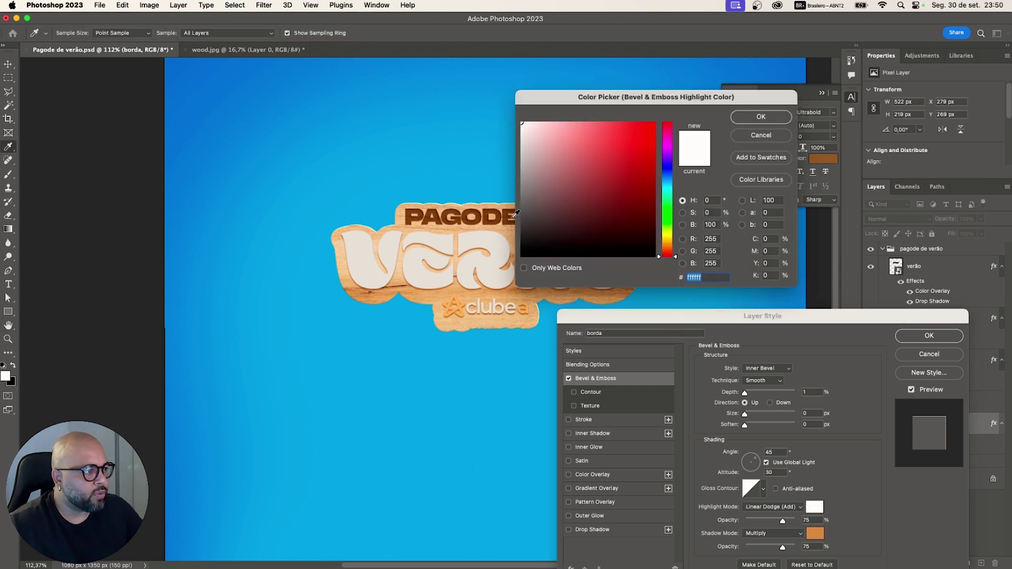
{"action": "left_click", "coordinate": [469, 205]}
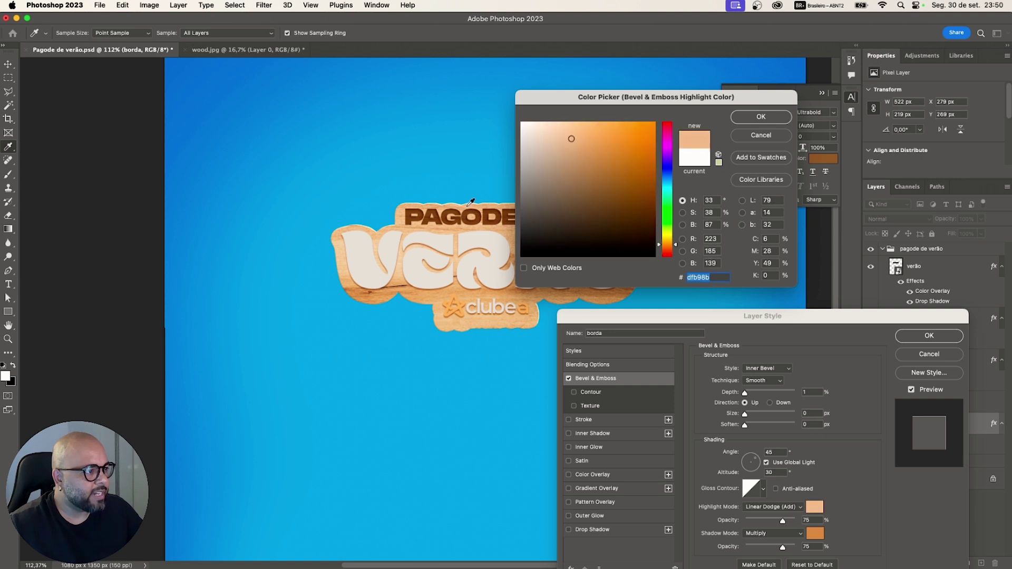
{"action": "left_click", "coordinate": [564, 123]}
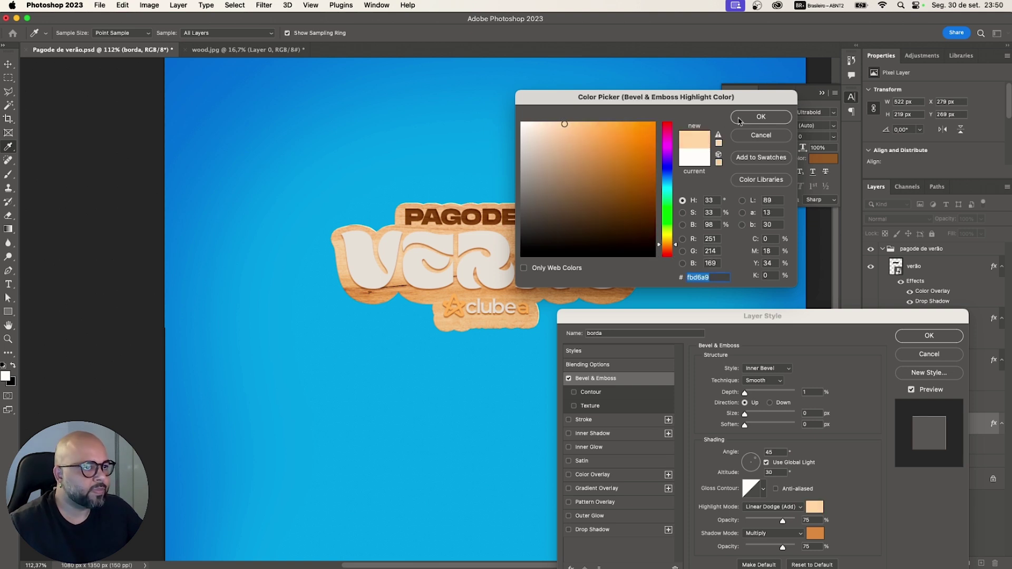
{"action": "left_click", "coordinate": [759, 117]}
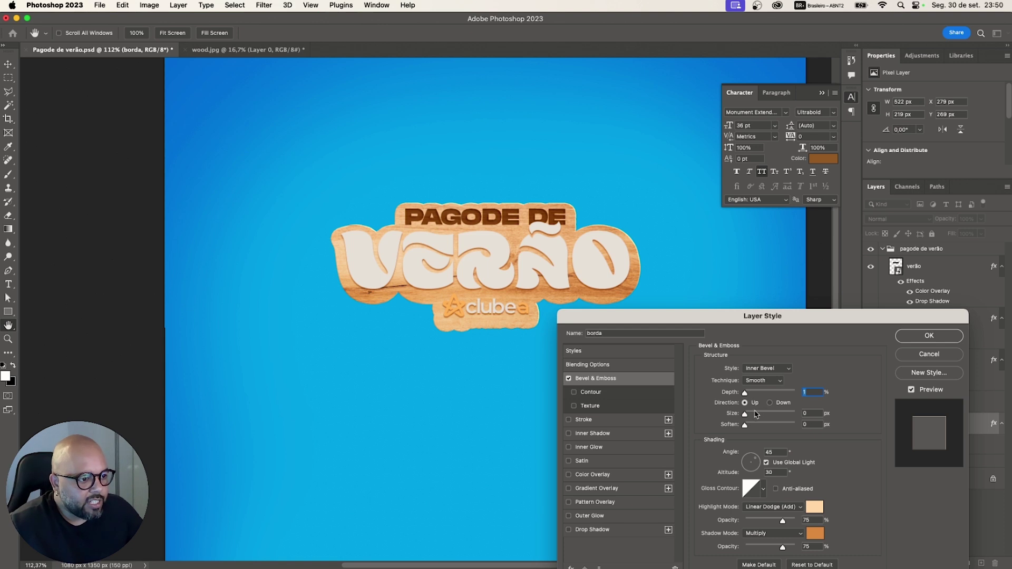
- Try out different size, soften and depth amounts for the borda layer's bevel
{"action": "left_click_drag", "start_coordinate": [746, 418], "coordinate": [744, 417]}
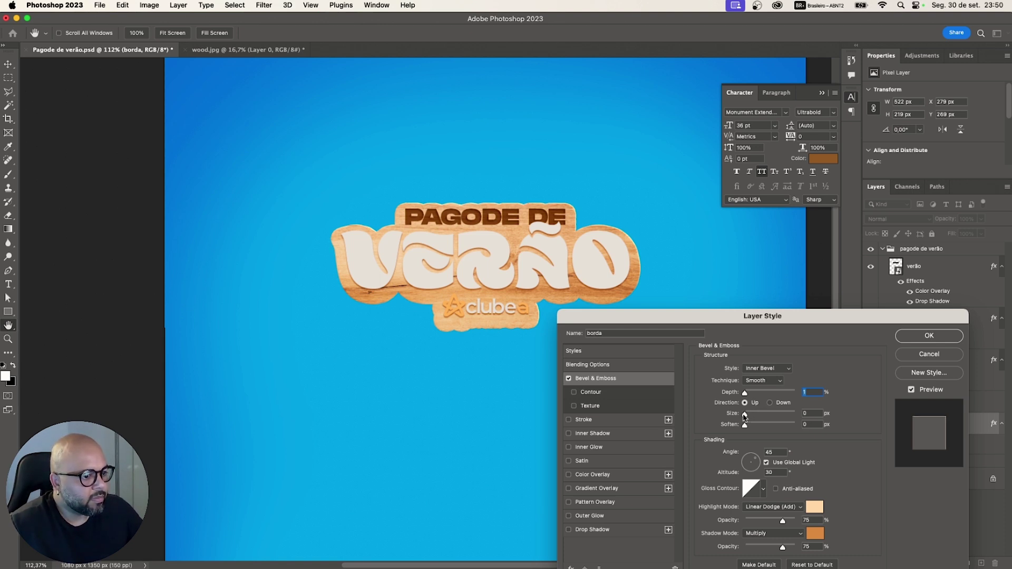
{"action": "mouse_move", "coordinate": [745, 428]}
{"action": "left_mouse_down"}
{"action": "mouse_move", "coordinate": [756, 427]}
{"action": "mouse_move", "coordinate": [746, 426]}
{"action": "left_mouse_up"}
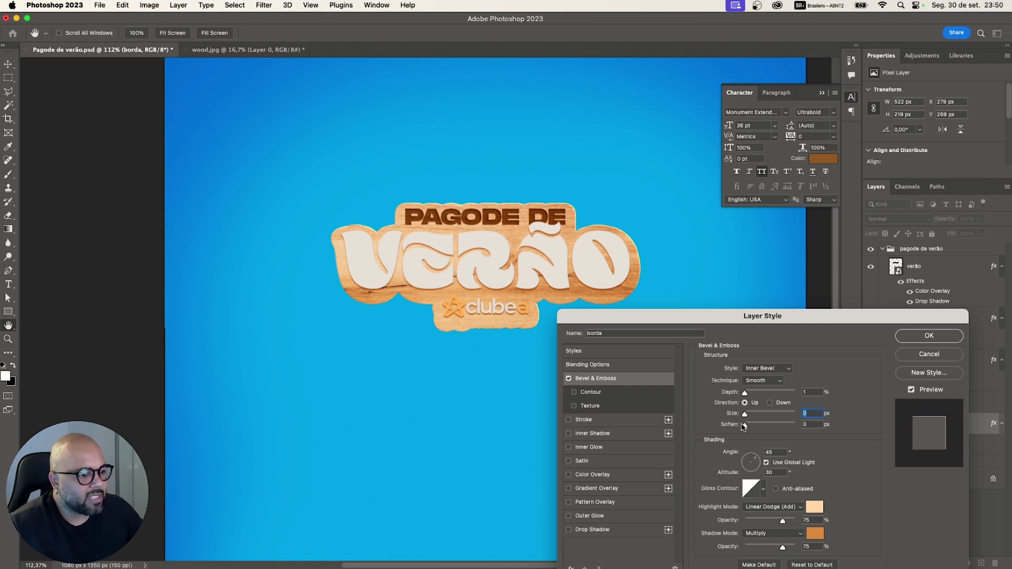
{"action": "left_click", "coordinate": [745, 425]}
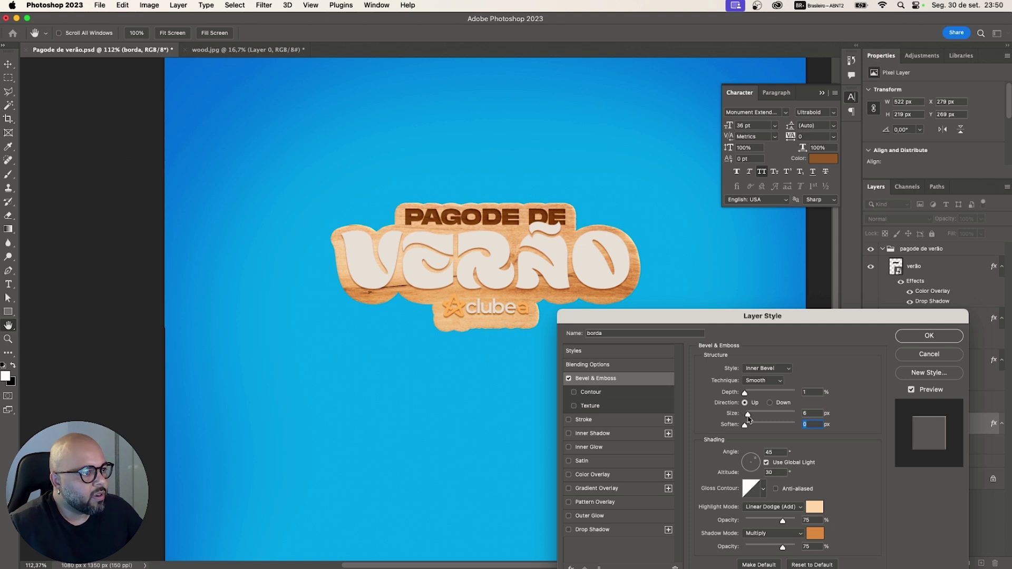
{"action": "left_click", "coordinate": [744, 414]}
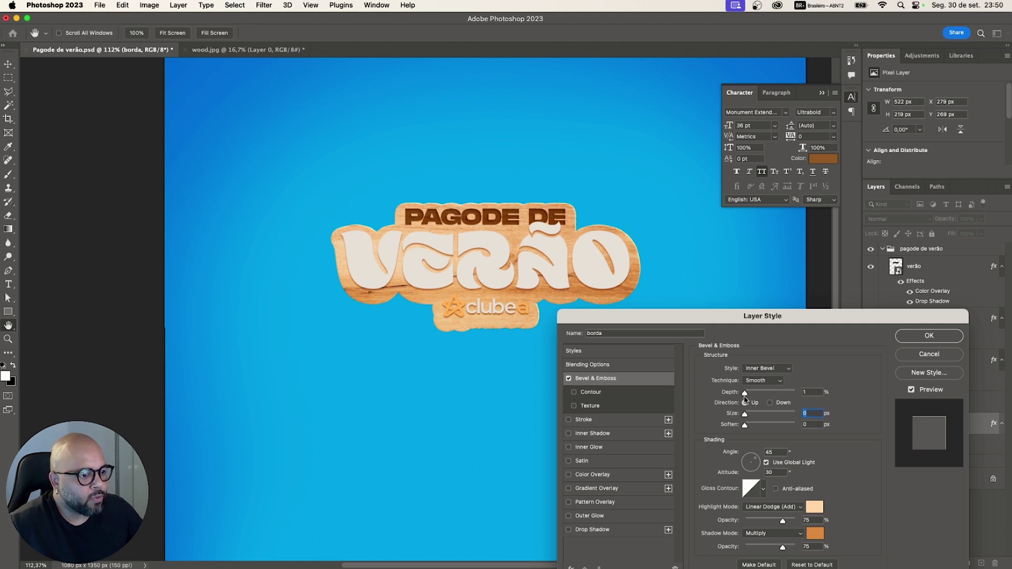
{"action": "mouse_move", "coordinate": [745, 394]}
{"action": "left_mouse_down"}
{"action": "mouse_move", "coordinate": [799, 394]}
{"action": "mouse_move", "coordinate": [726, 386]}
{"action": "mouse_move", "coordinate": [795, 383]}
{"action": "mouse_move", "coordinate": [745, 386]}
{"action": "left_mouse_up"}
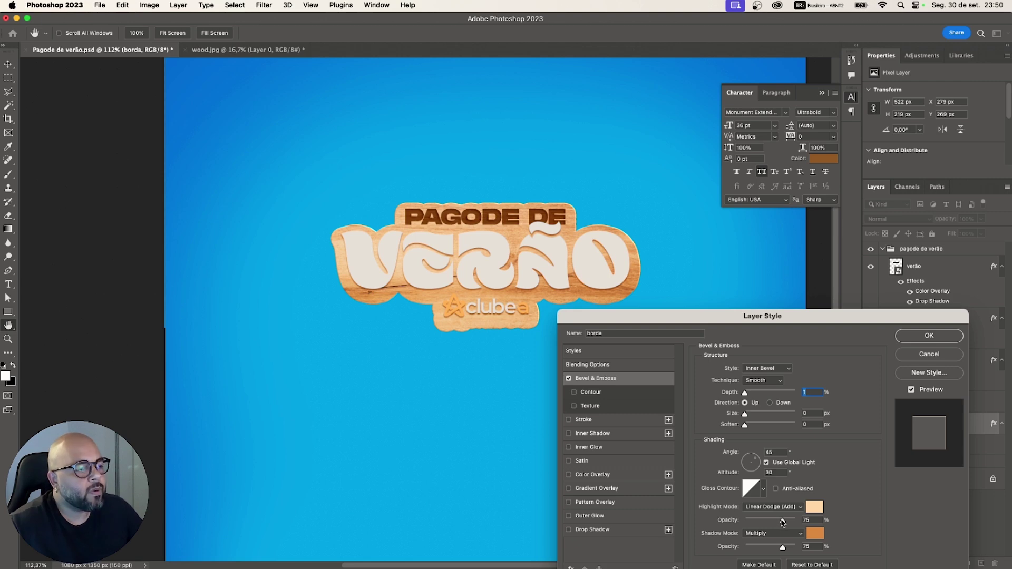
- Set the bevel's highlight and shadow opacities to 88% and its size to 2 px, and apply the layer style
{"action": "left_click_drag", "start_coordinate": [760, 322], "coordinate": [806, 324]}
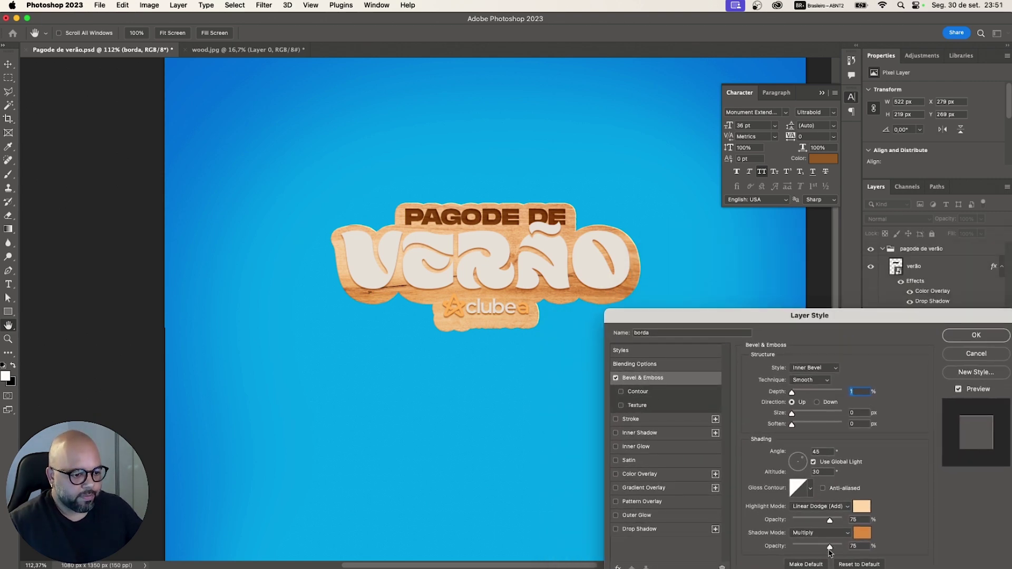
{"action": "left_click_drag", "start_coordinate": [831, 548], "coordinate": [835, 521]}
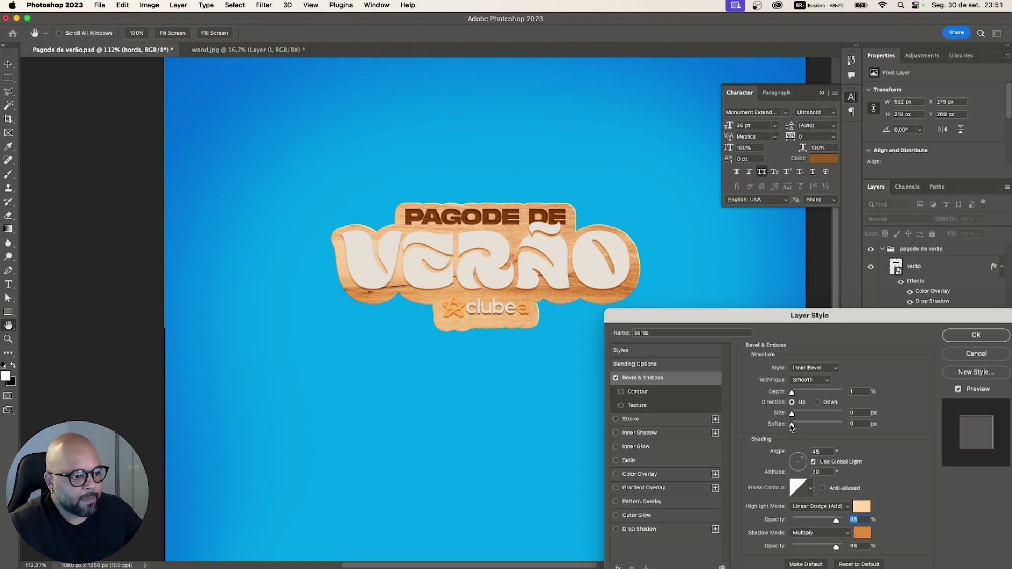
{"action": "left_click_drag", "start_coordinate": [792, 415], "coordinate": [793, 419]}
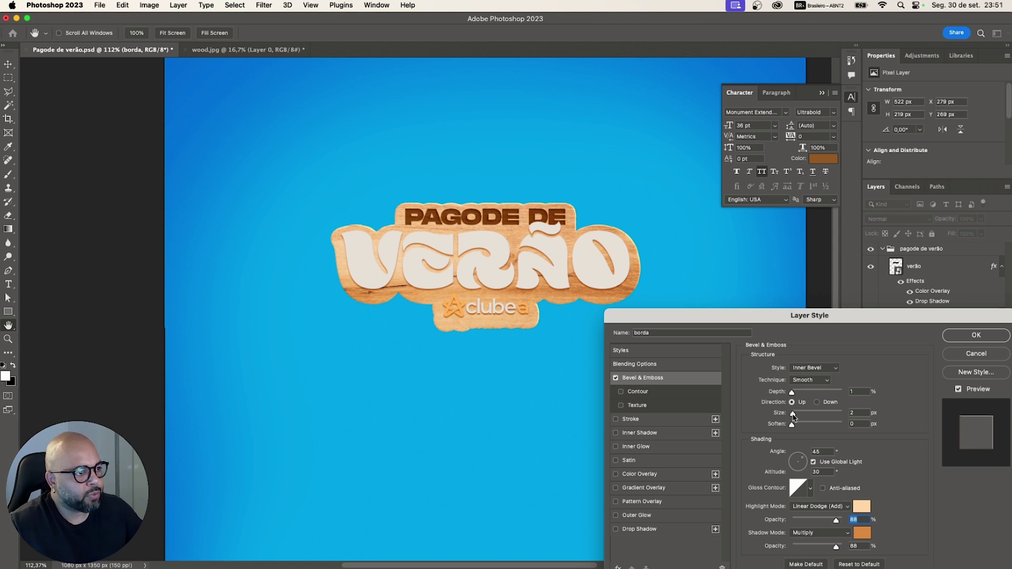
{"action": "left_click", "coordinate": [975, 335]}
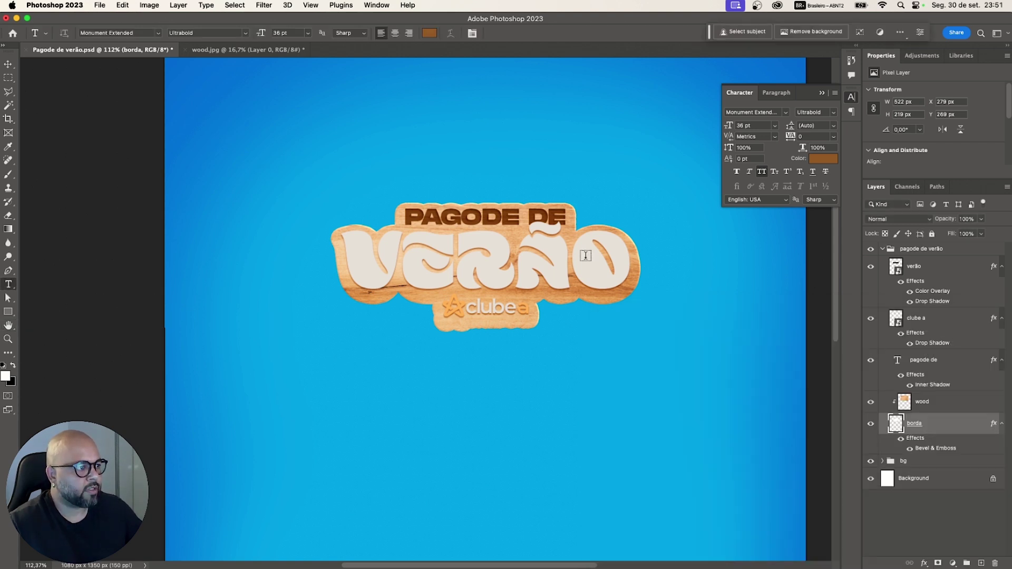
- Darken the wood layer with a Brightness/Contrast adjustment, setting the brightness to -39
{"action": "scroll", "coordinate": [481, 230], "scroll_direction": "down", "scroll_amount": 4}
{"action": "scroll", "coordinate": [480, 232], "scroll_direction": "up", "scroll_amount": 1}
{"action": "key", "text": "v"}
{"action": "left_click", "coordinate": [929, 405]}
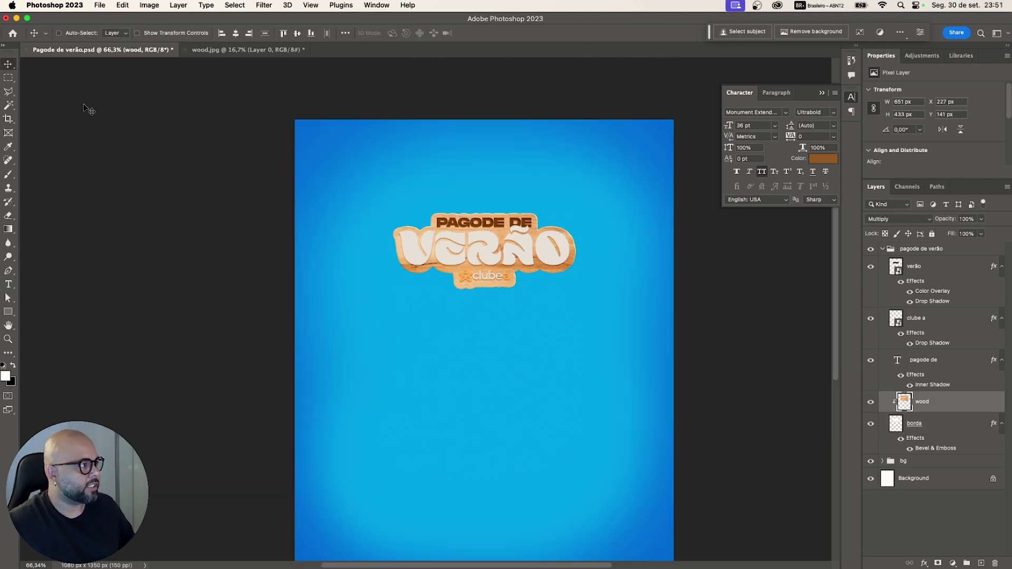
{"action": "left_click", "coordinate": [147, 5]}
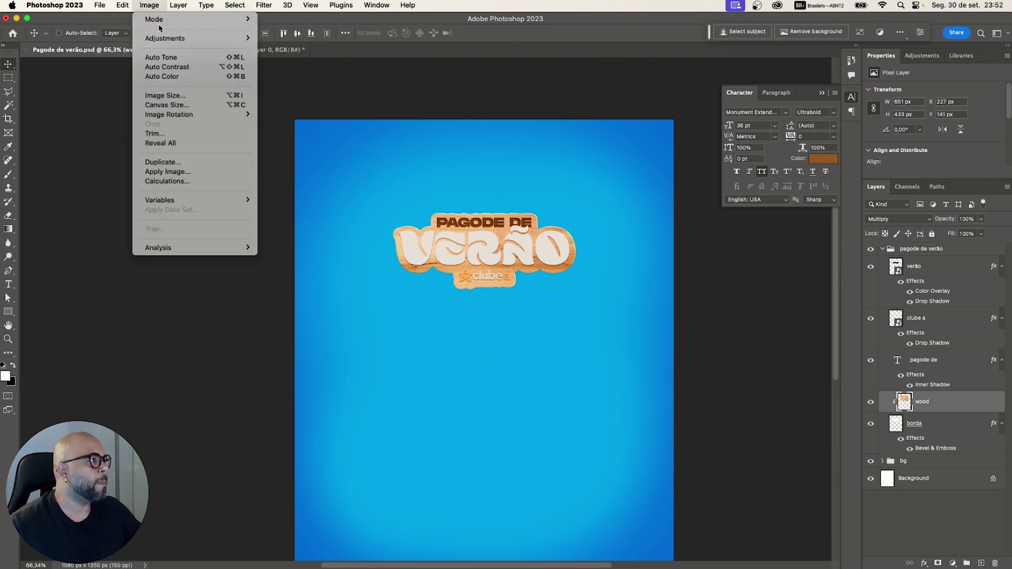
{"action": "mouse_move", "coordinate": [171, 38]}
{"action": "left_click", "coordinate": [301, 38]}
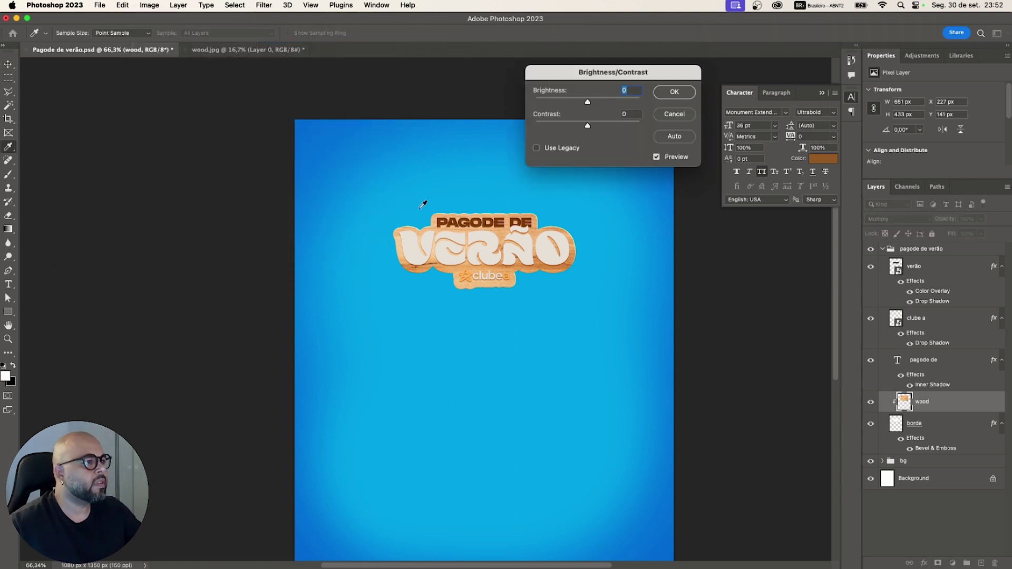
{"action": "left_click_drag", "start_coordinate": [588, 103], "coordinate": [582, 104]}
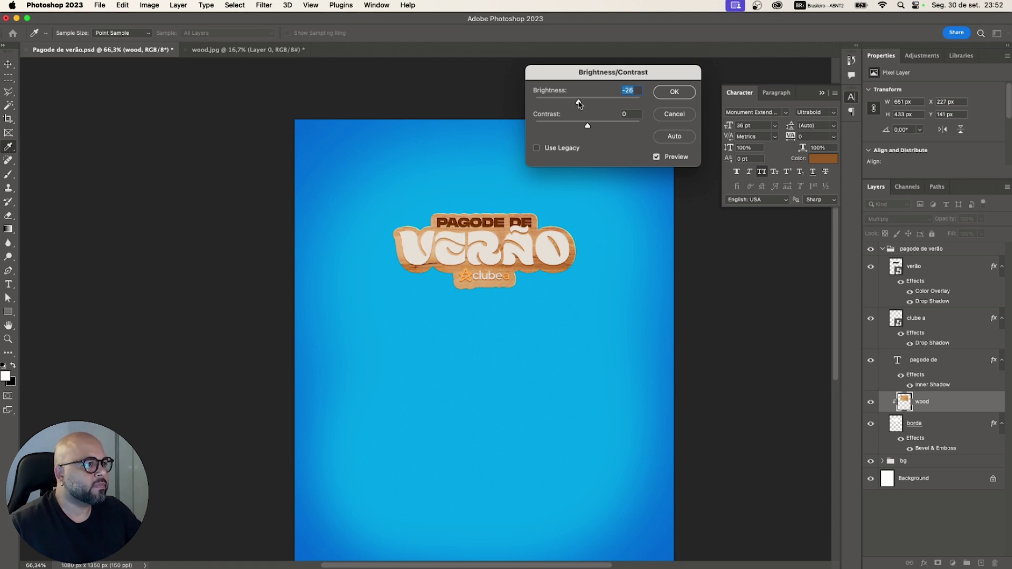
{"action": "left_click_drag", "start_coordinate": [579, 104], "coordinate": [579, 104]}
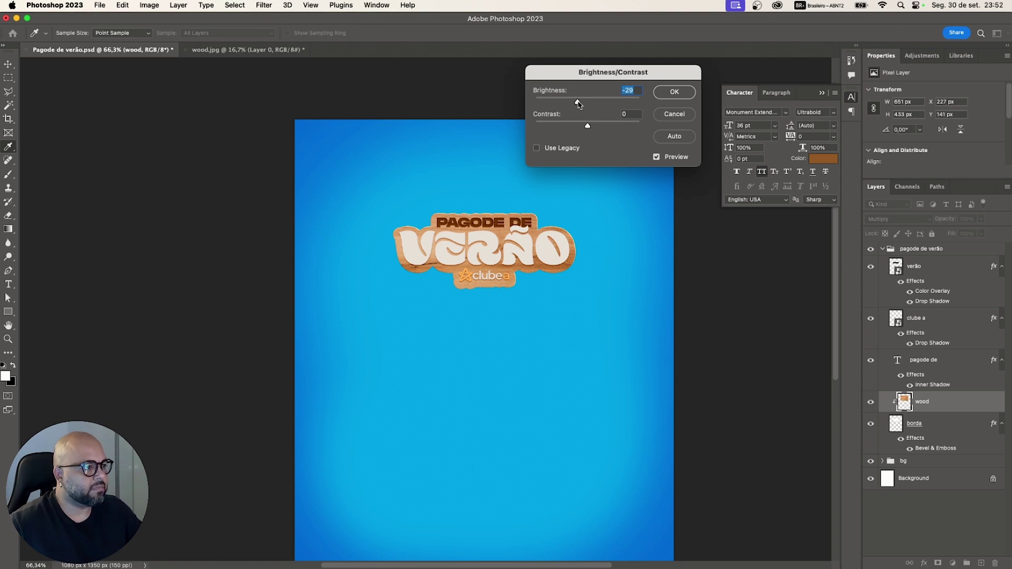
{"action": "left_click_drag", "start_coordinate": [577, 104], "coordinate": [572, 103]}
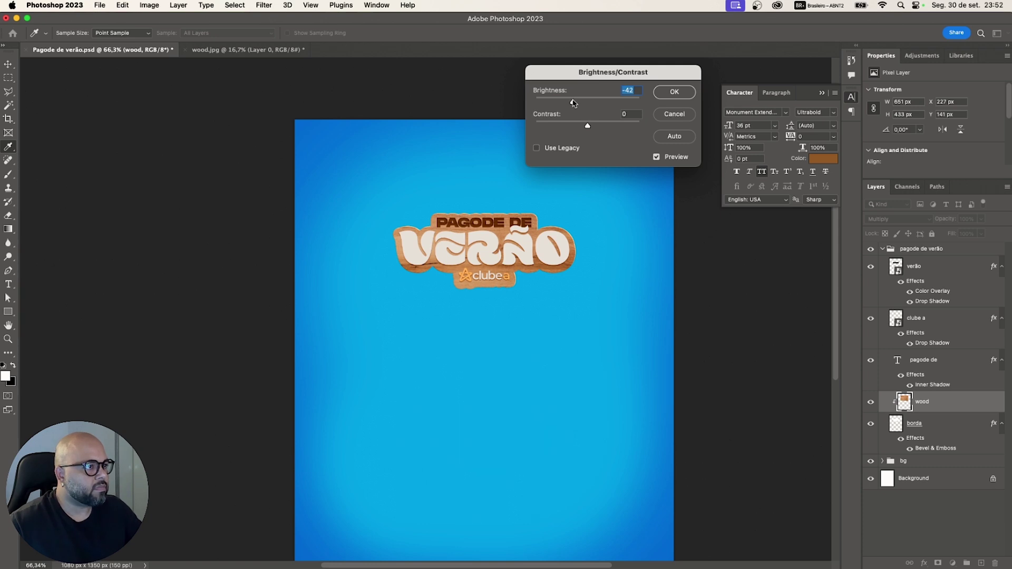
{"action": "left_click_drag", "start_coordinate": [573, 103], "coordinate": [575, 103]}
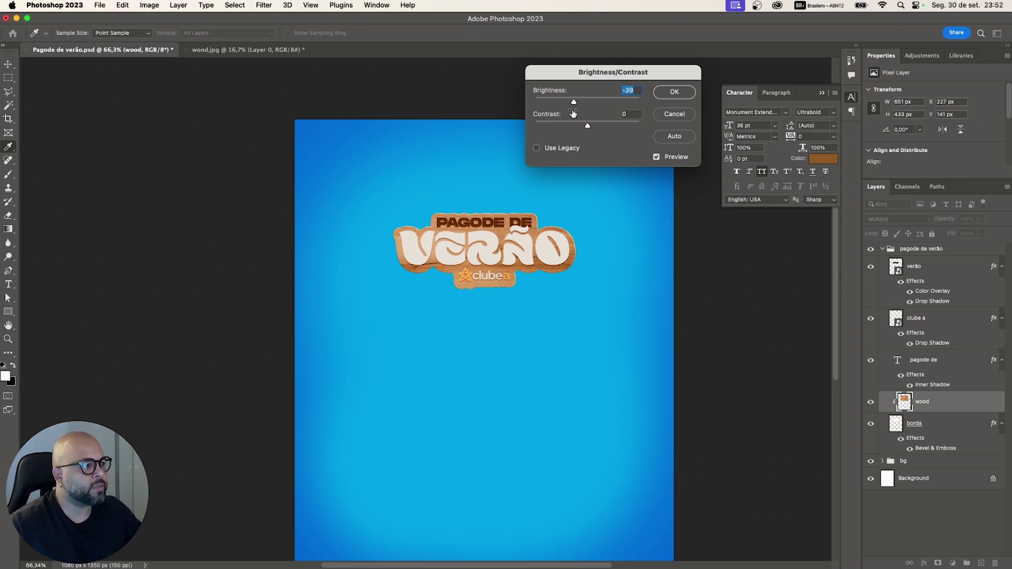
{"action": "left_click", "coordinate": [663, 92]}
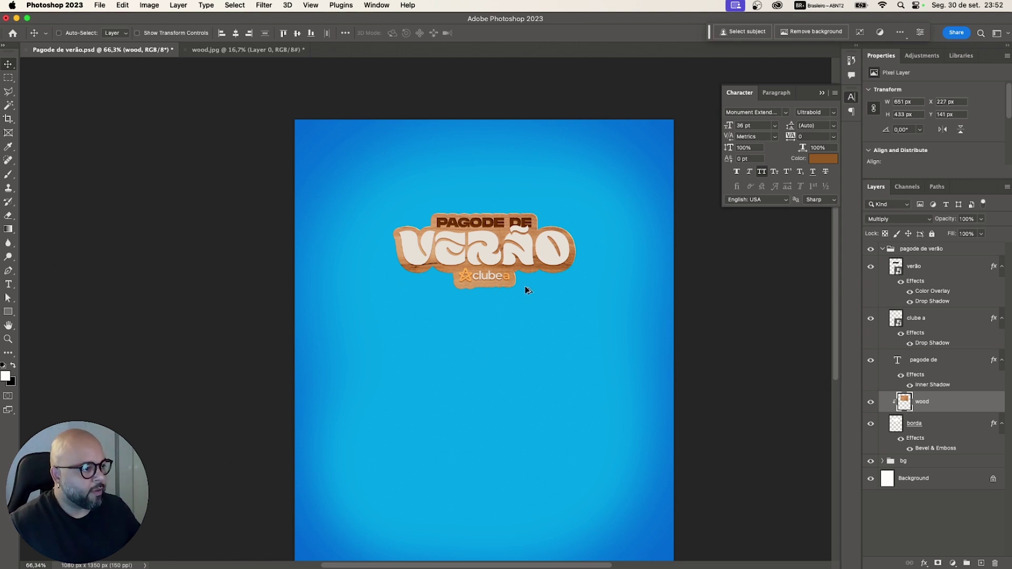
- Collapse the pagode de verão group and move the whole title lockup slightly down the canvas
{"action": "scroll", "coordinate": [524, 288], "scroll_direction": "down", "scroll_amount": 10}
{"action": "scroll", "coordinate": [522, 284], "scroll_direction": "up", "scroll_amount": 5}
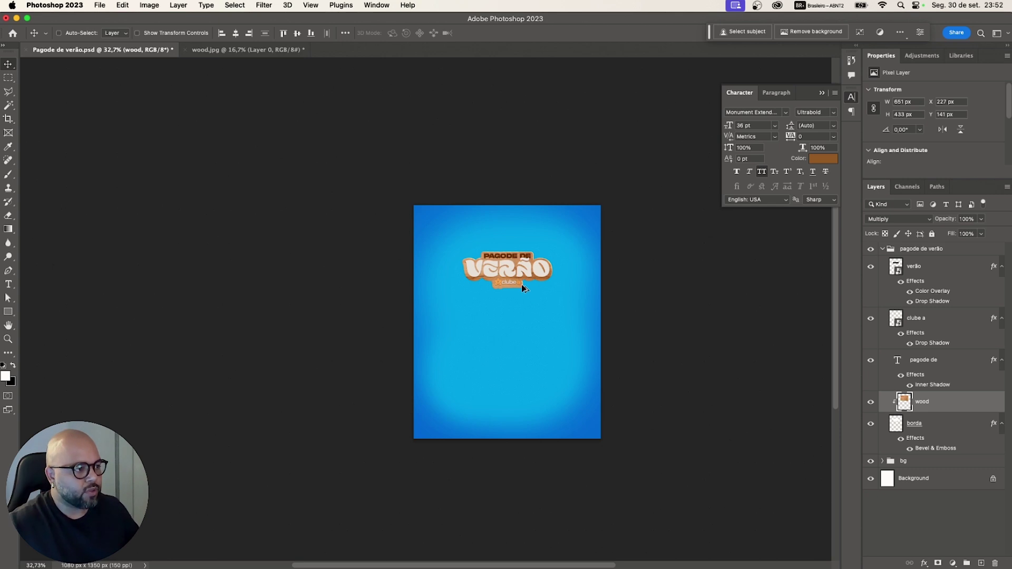
{"action": "left_click", "coordinate": [881, 248]}
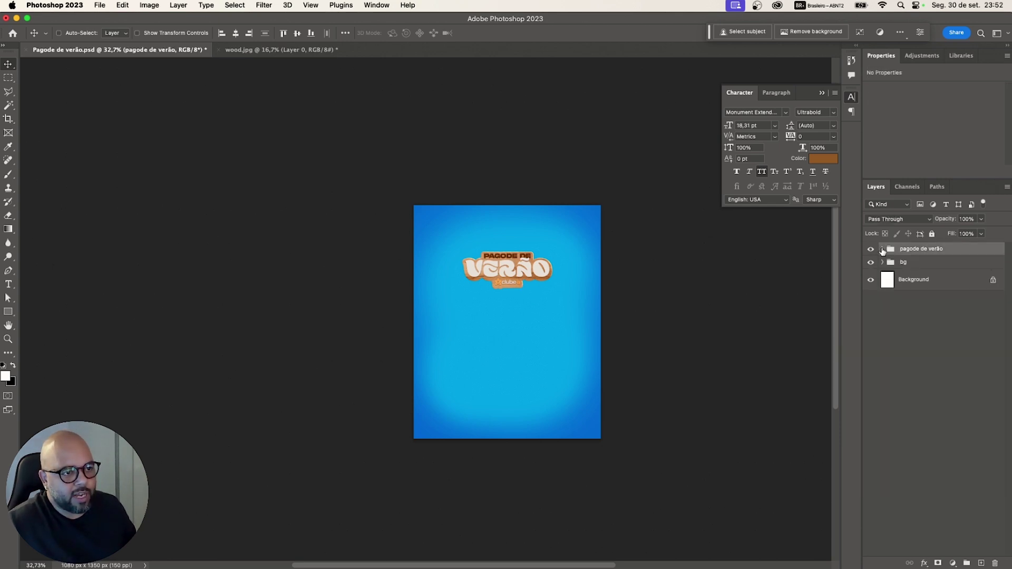
{"action": "mouse_move", "coordinate": [523, 271]}
{"action": "left_mouse_down"}
{"action": "mouse_move", "coordinate": [524, 287]}
{"action": "mouse_move", "coordinate": [521, 274]}
{"action": "left_mouse_up"}
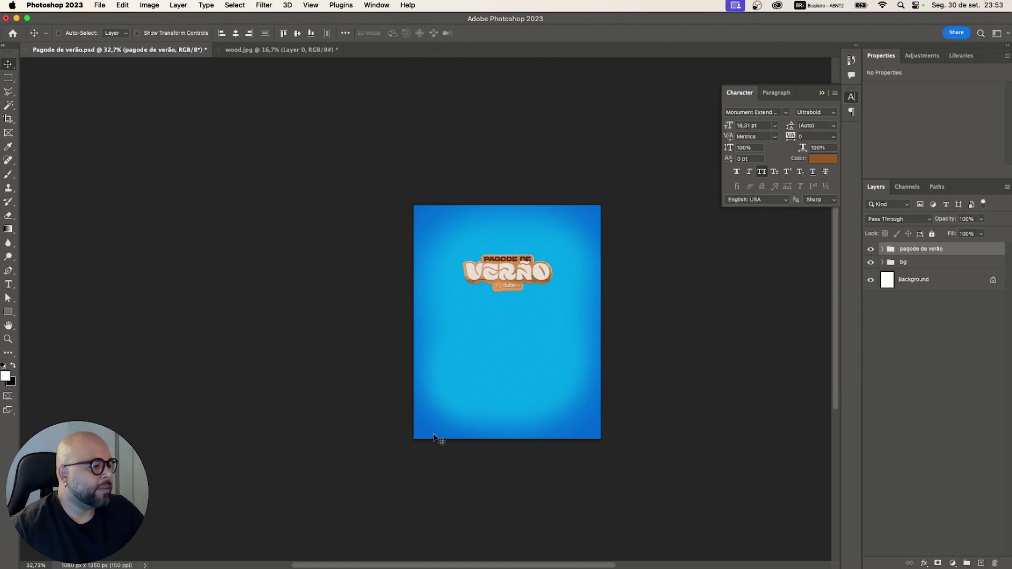
- Switch to Chrome and open the Freepik website
{"action": "mouse_move", "coordinate": [442, 566]}
{"action": "left_click", "coordinate": [430, 548]}
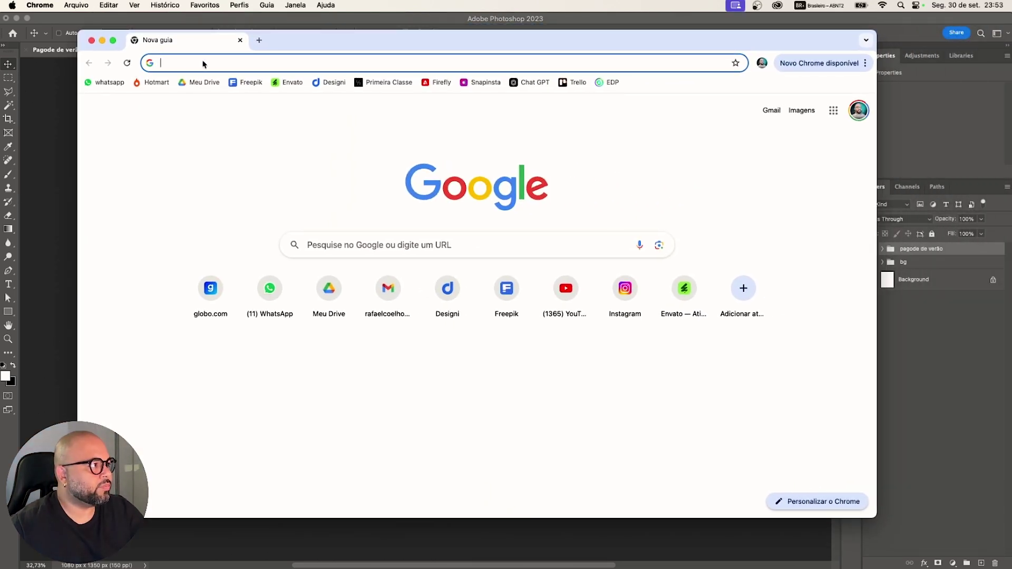
{"action": "left_click", "coordinate": [244, 83]}
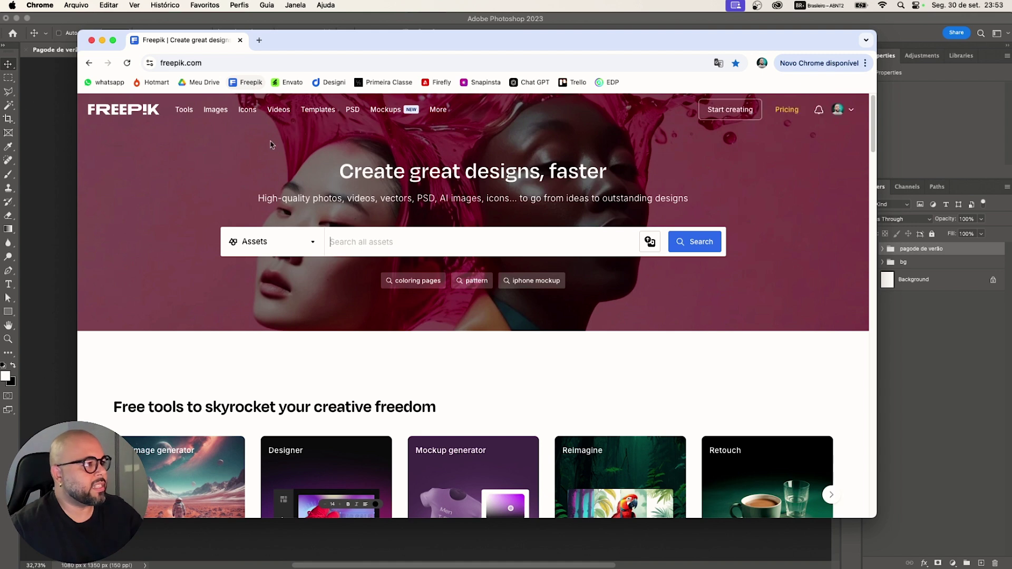
- Search Freepik for "areia" and browse the sand texture results
{"action": "type", "text": "a"}
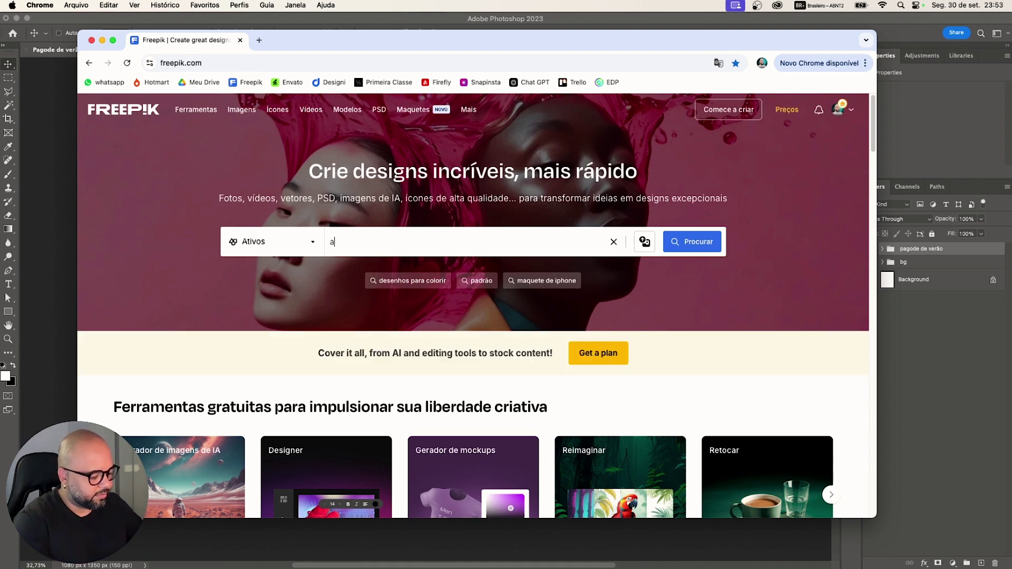
{"action": "type", "text": "reia"}
{"action": "key", "text": "Return"}
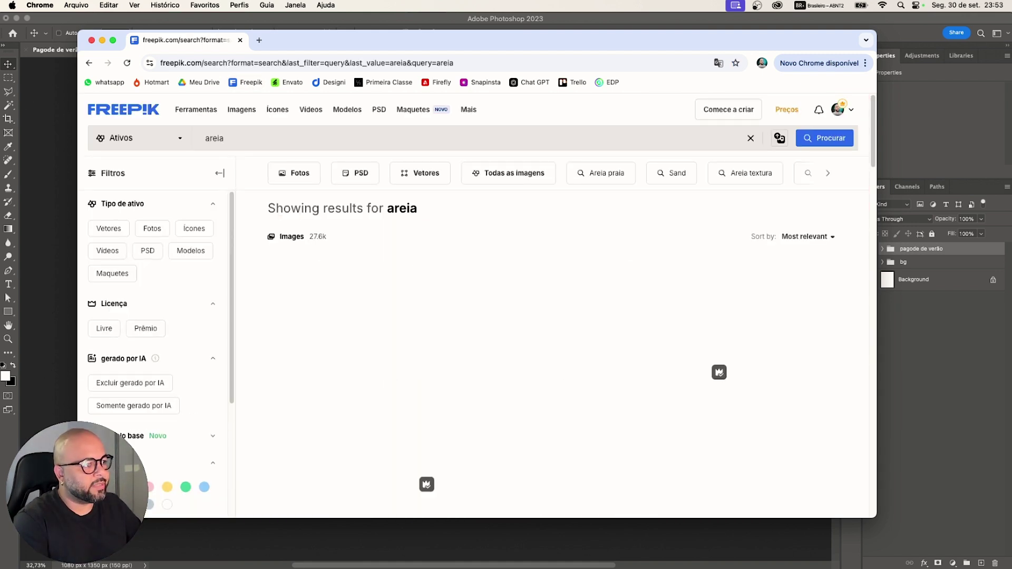
{"action": "mouse_move", "coordinate": [362, 389]}
{"action": "scroll", "coordinate": [362, 388], "scroll_direction": "down", "scroll_amount": 3}
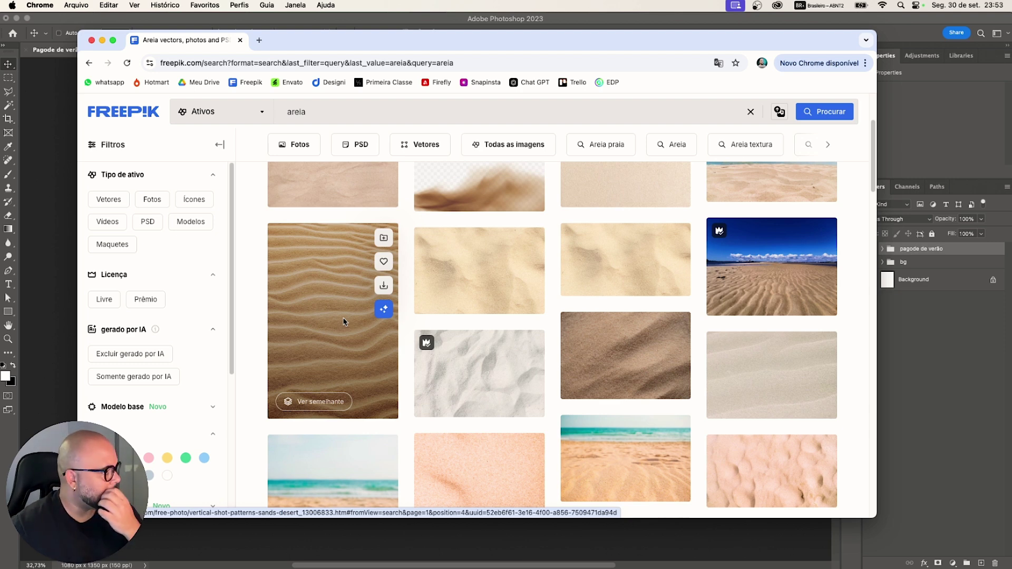
- Switch to Finder and open areia.jpg from the elementos folder in Photoshop
{"action": "mouse_move", "coordinate": [274, 548]}
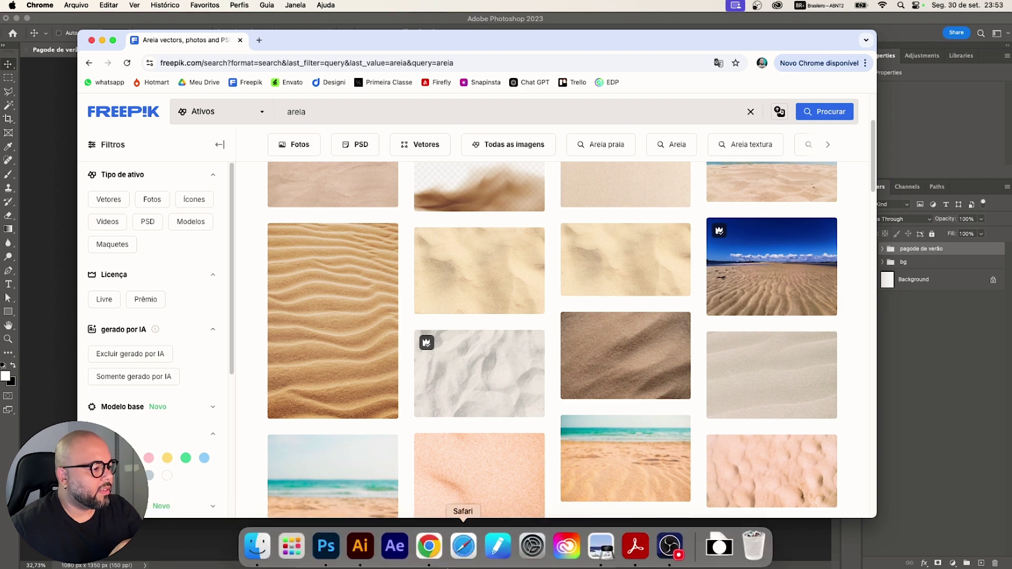
{"action": "left_click", "coordinate": [253, 545]}
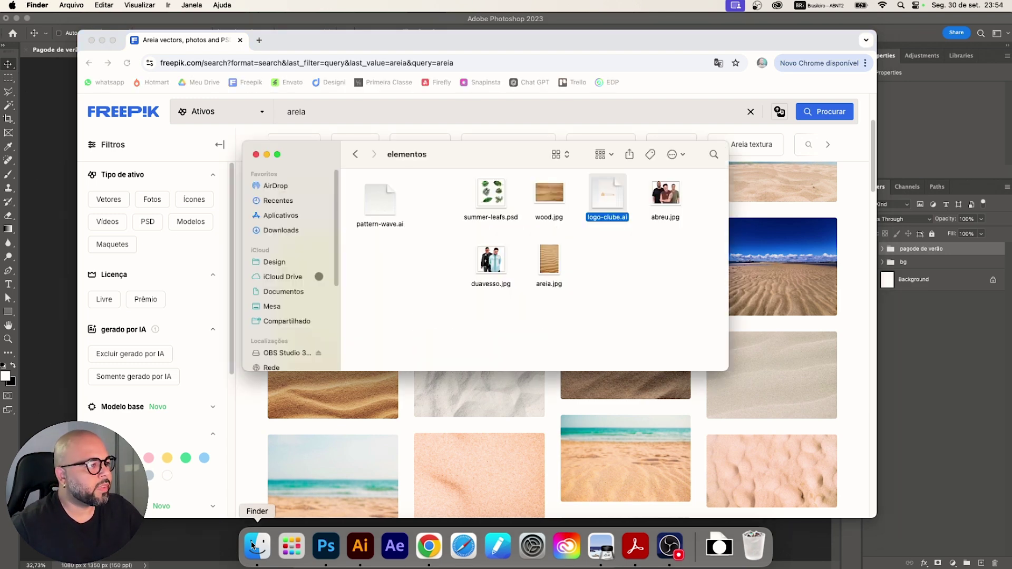
{"action": "left_click", "coordinate": [555, 265]}
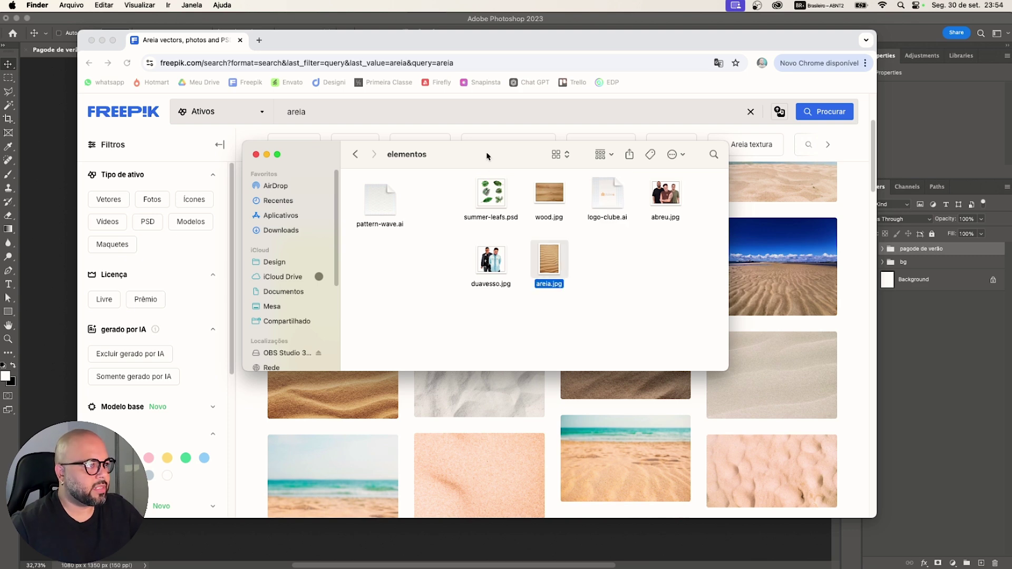
{"action": "left_click_drag", "start_coordinate": [487, 154], "coordinate": [679, 119]}
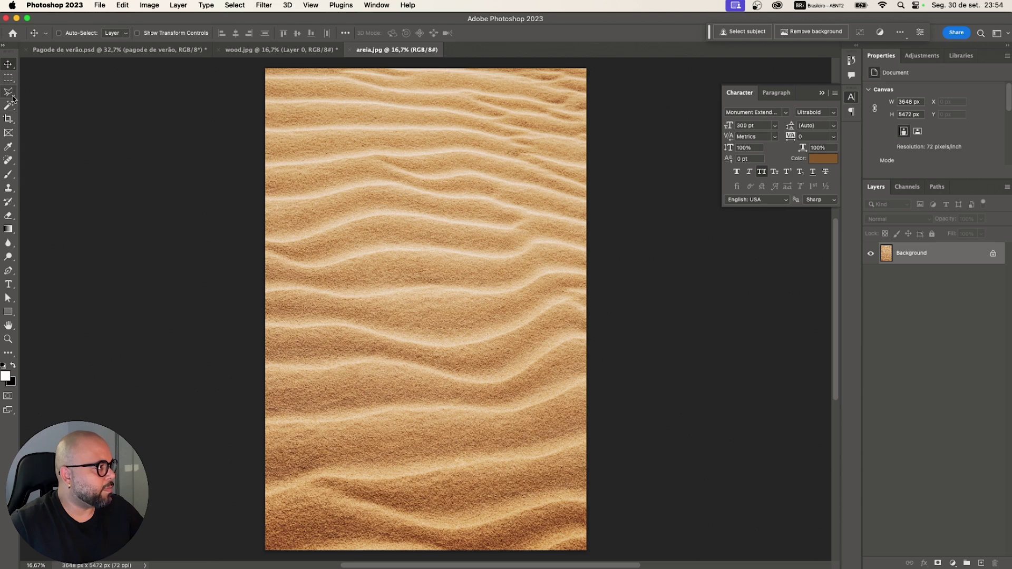
- Trace a closed Pen path along the sand ridge near mid-image and around the lower part of the photo
{"action": "left_click", "coordinate": [9, 93]}
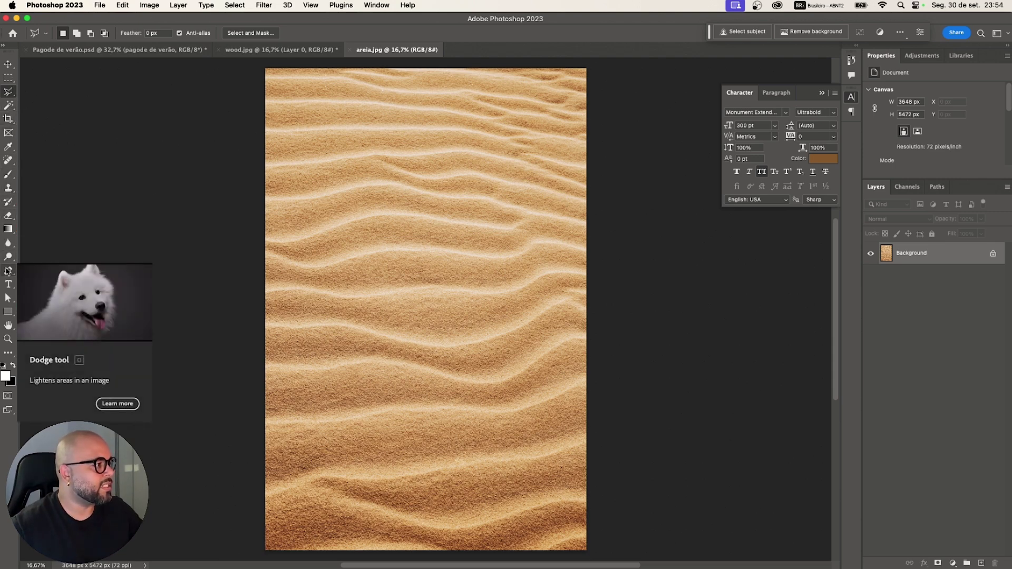
{"action": "left_click", "coordinate": [8, 270]}
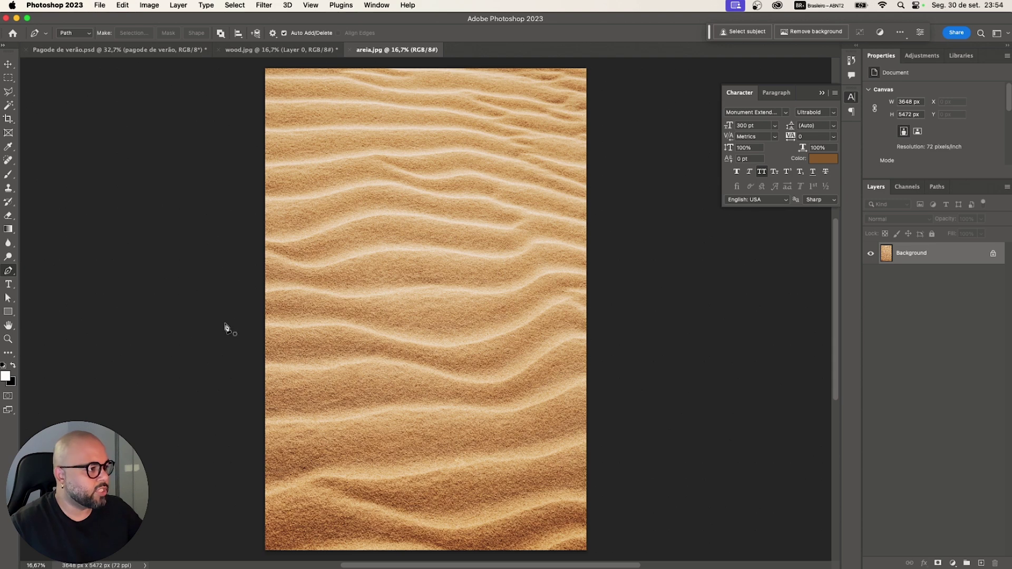
{"action": "left_click", "coordinate": [241, 312]}
{"action": "left_click_drag", "start_coordinate": [321, 328], "coordinate": [352, 322]}
{"action": "left_click_drag", "start_coordinate": [416, 335], "coordinate": [449, 346]}
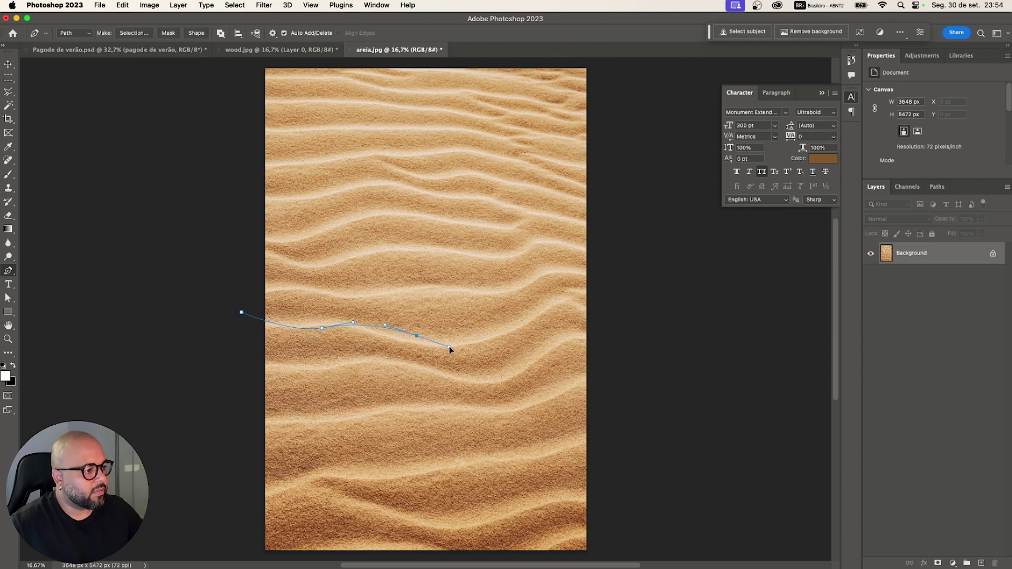
{"action": "left_click_drag", "start_coordinate": [522, 328], "coordinate": [618, 310]}
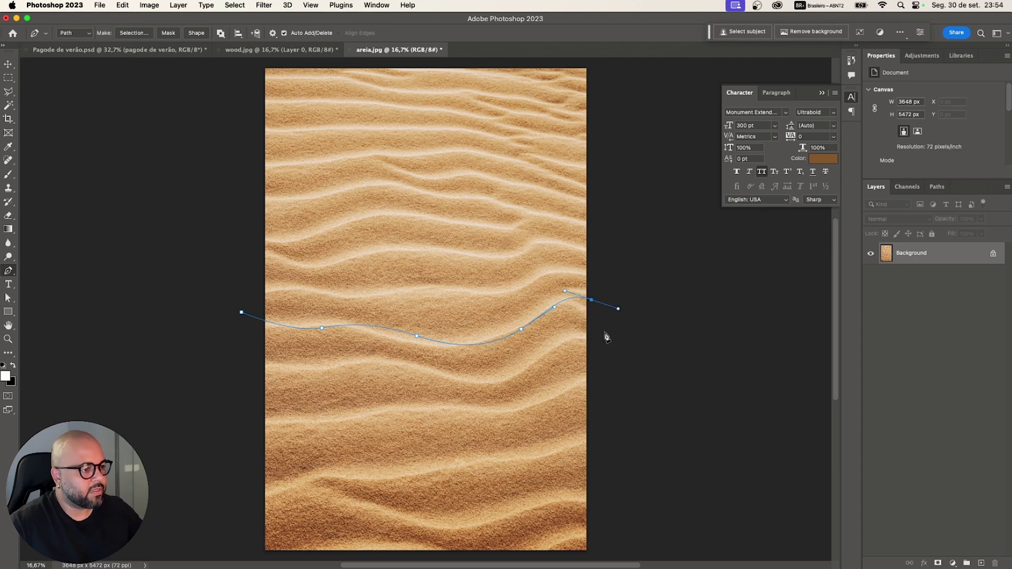
{"action": "left_click", "coordinate": [596, 556]}
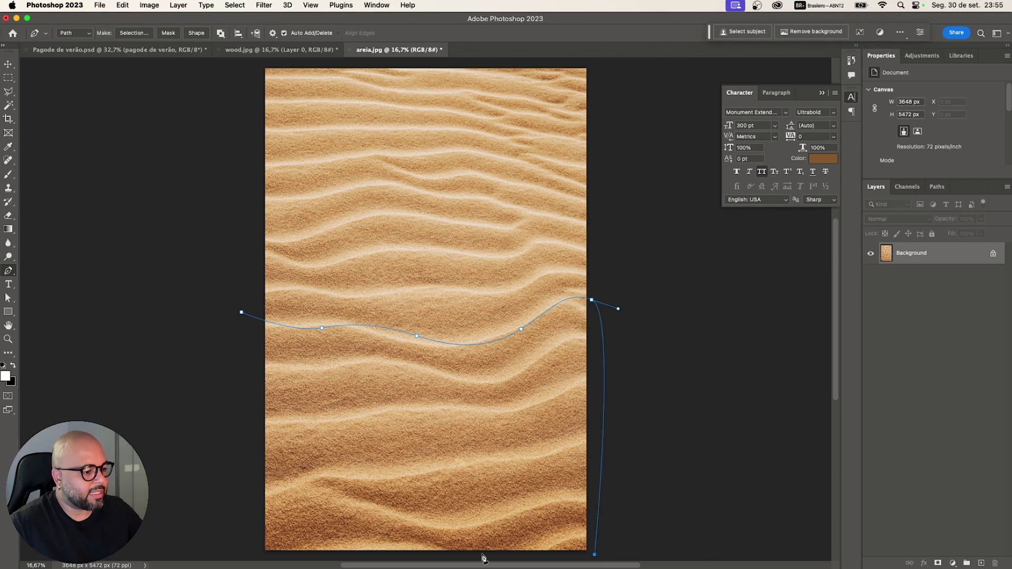
{"action": "left_click", "coordinate": [258, 556]}
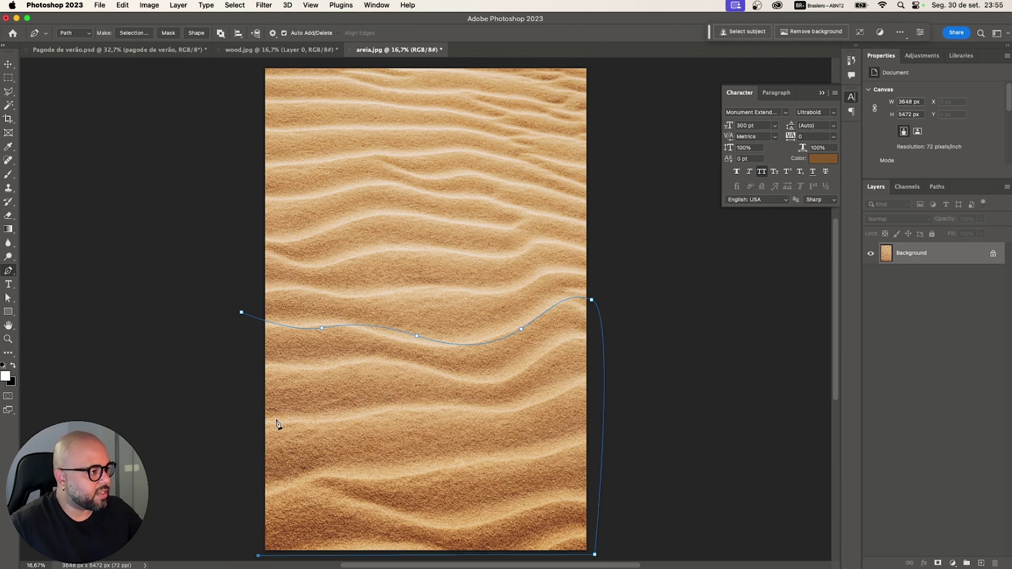
{"action": "left_click", "coordinate": [241, 313]}
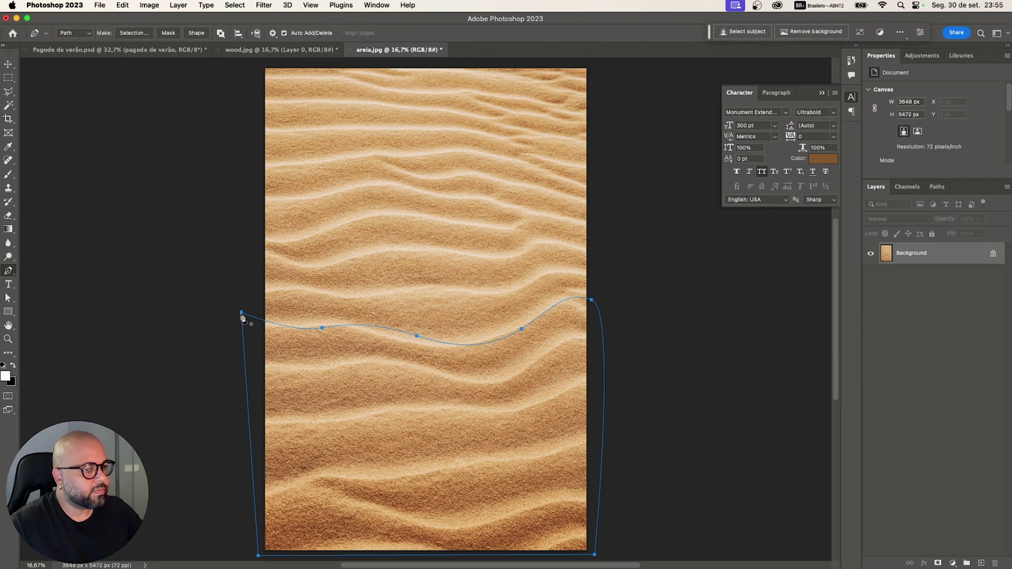
- Convert the path to a selection and mask the sand layer so only the lower dunes show
{"action": "left_click", "coordinate": [134, 33]}
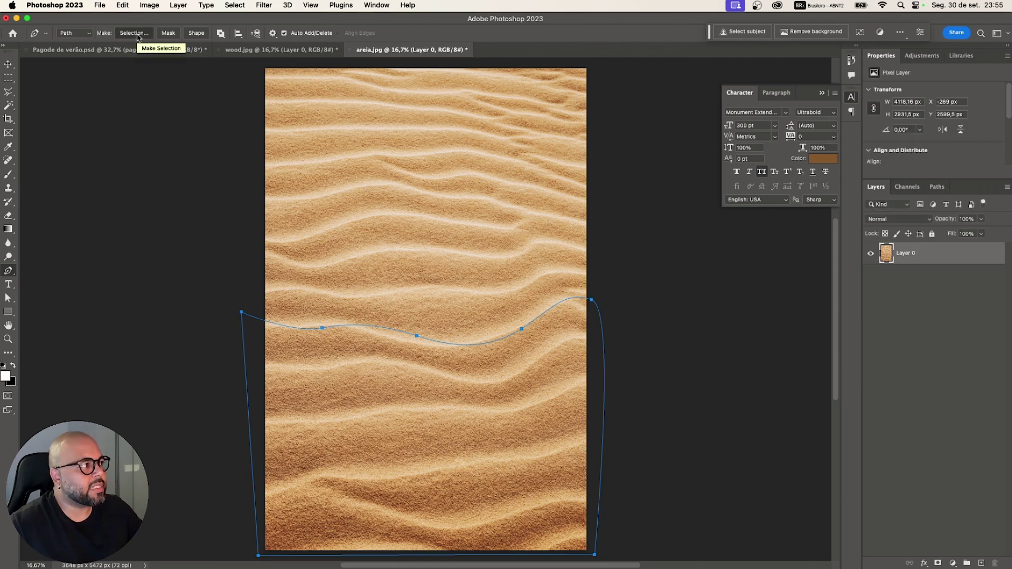
{"action": "left_click", "coordinate": [564, 243]}
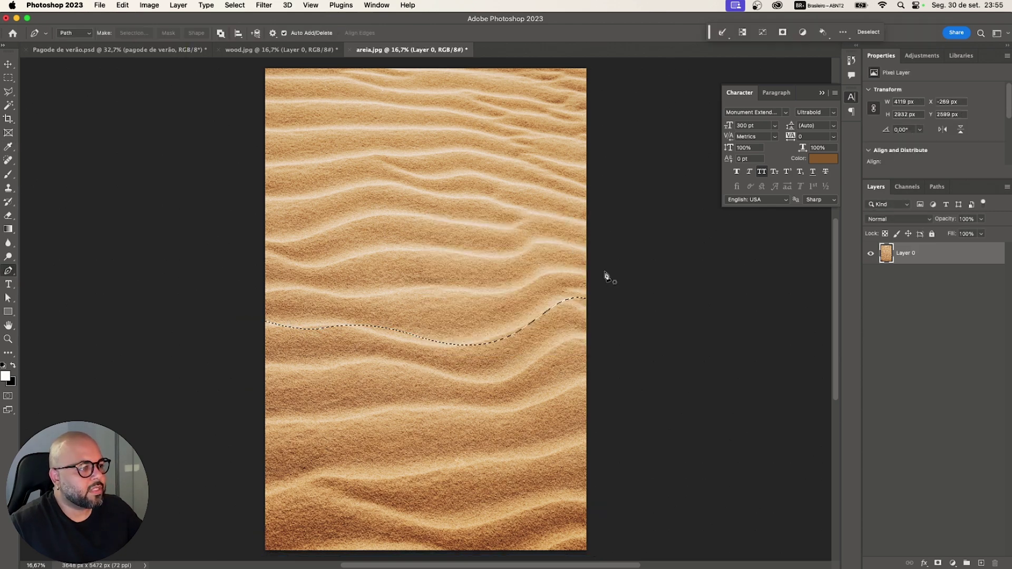
{"action": "left_click", "coordinate": [938, 564]}
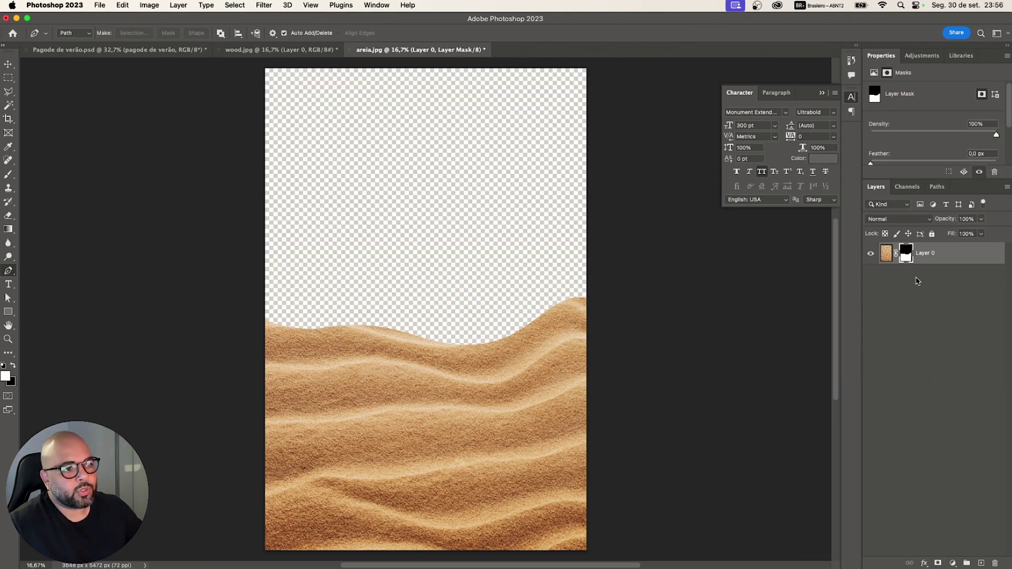
- Convert the masked sand layer to a smart object
{"action": "left_click", "coordinate": [935, 262]}
{"action": "right_click", "coordinate": [949, 261]}
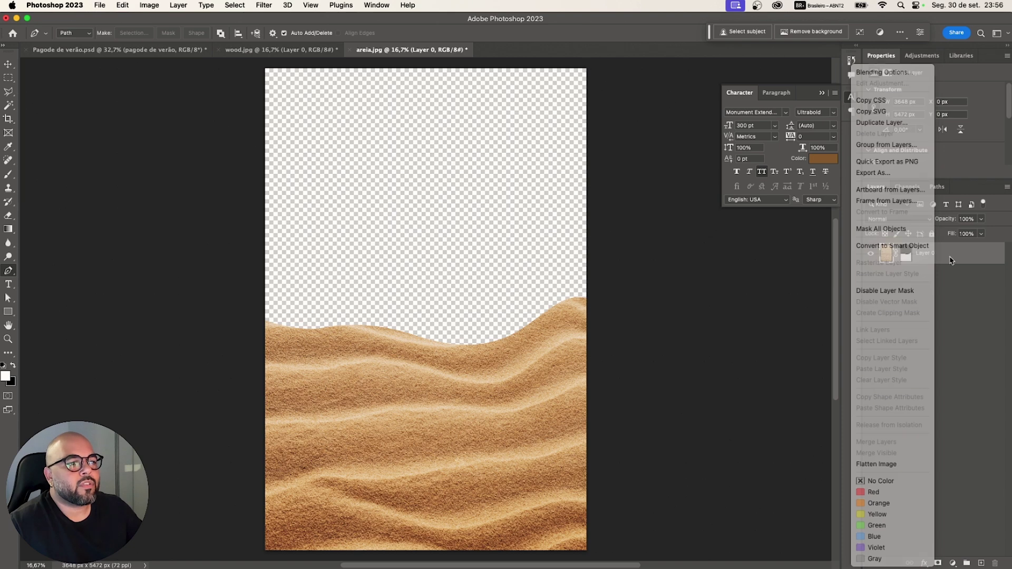
{"action": "right_click", "coordinate": [941, 260]}
{"action": "left_click", "coordinate": [926, 252]}
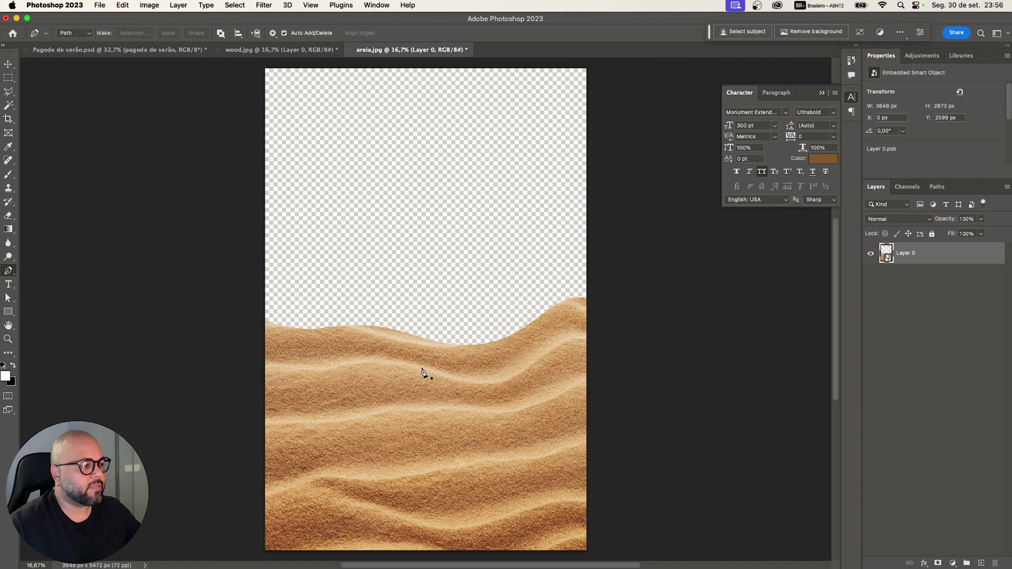
- Bring the sand layer into the Pagode de verão document and place it across the lower part of the flyer
{"action": "left_click", "coordinate": [8, 64]}
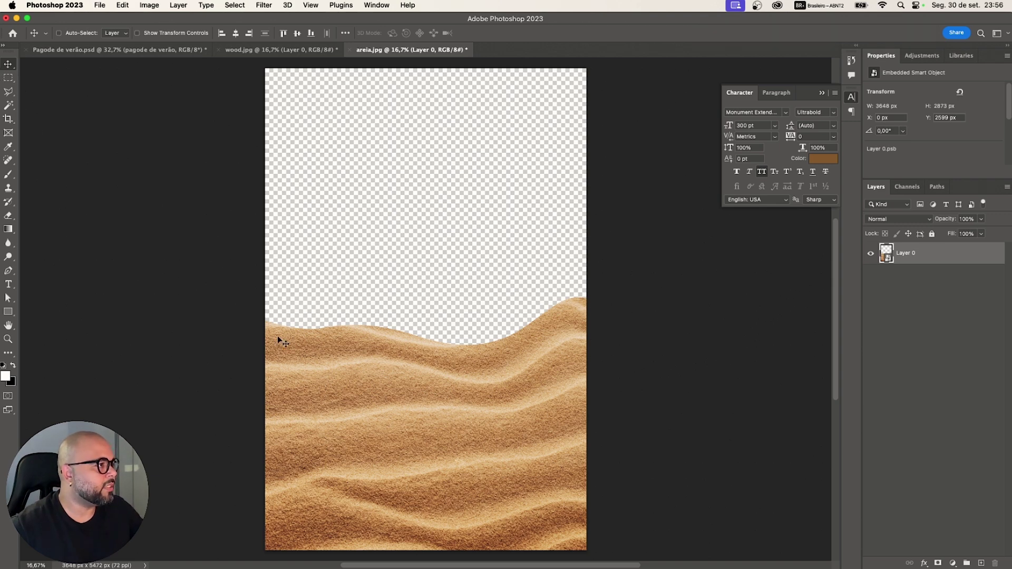
{"action": "left_click_drag", "start_coordinate": [277, 336], "coordinate": [208, 75]}
{"action": "left_click_drag", "start_coordinate": [461, 351], "coordinate": [477, 373]}
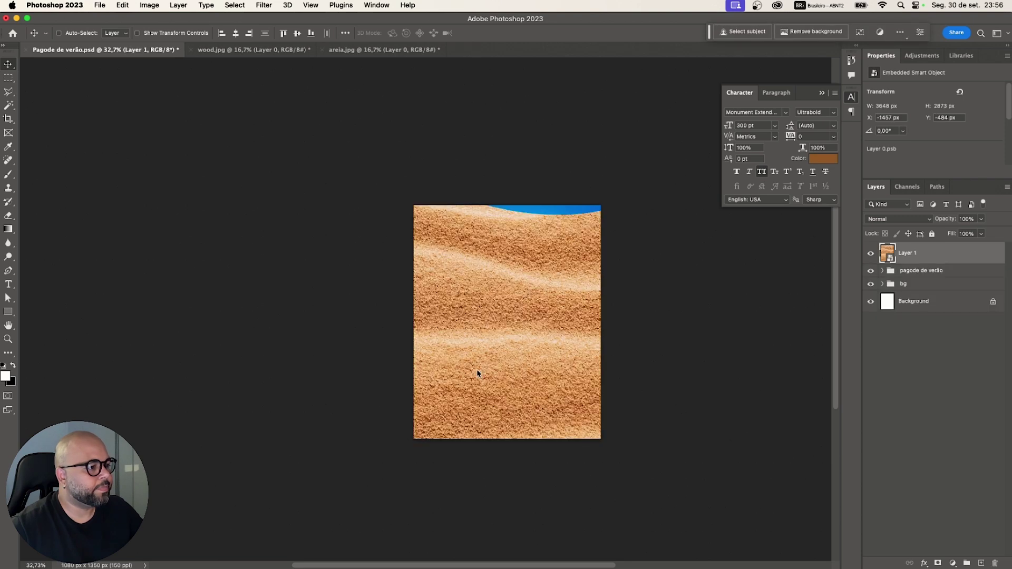
{"action": "left_click_drag", "start_coordinate": [499, 308], "coordinate": [484, 456]}
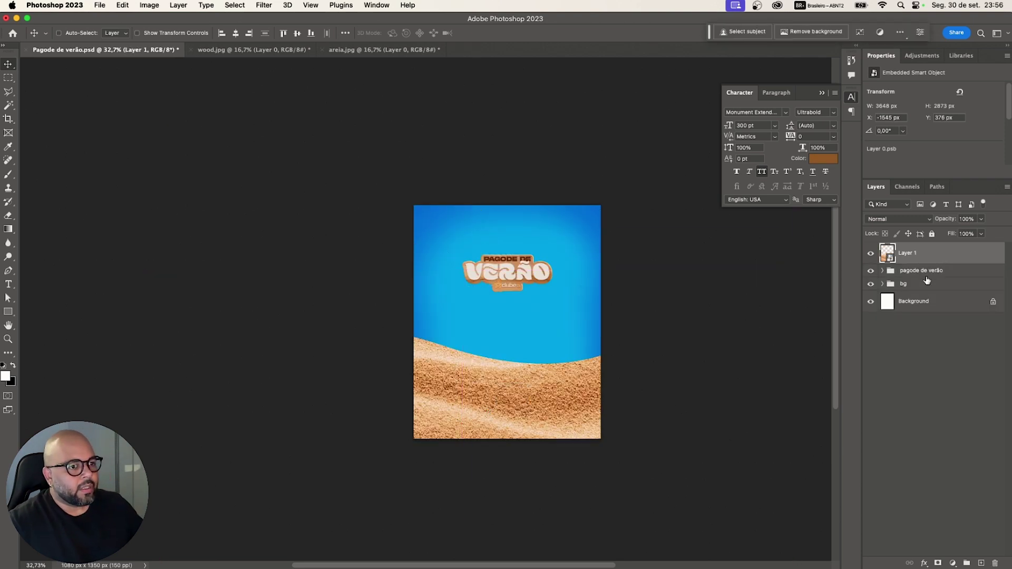
- Scale the sand layer down to about 24.6% and position its wavy ridge below the title across the canvas width
{"action": "key", "text": "super+t"}
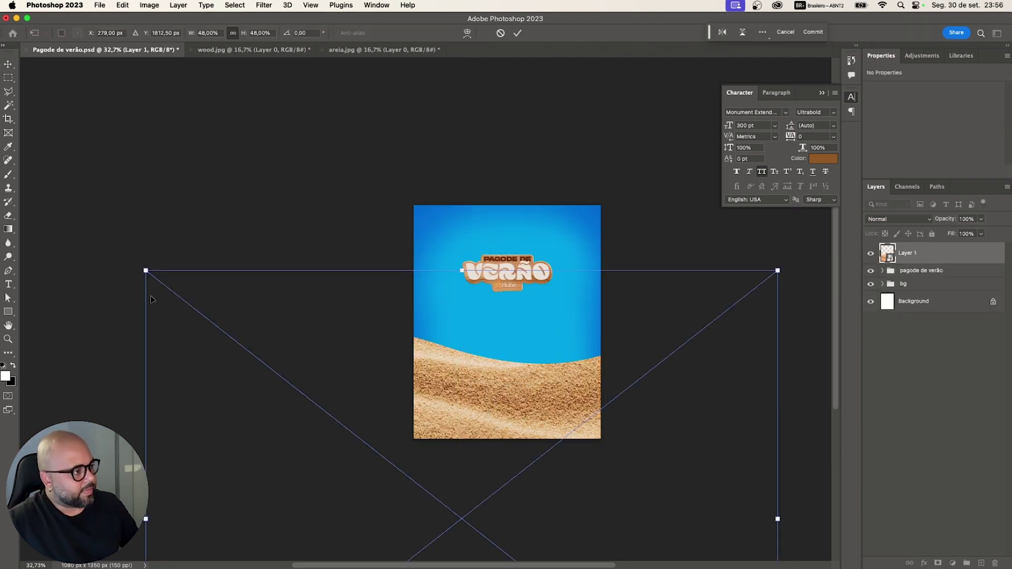
{"action": "left_click_drag", "start_coordinate": [146, 270], "coordinate": [397, 386]}
{"action": "left_click_drag", "start_coordinate": [457, 457], "coordinate": [411, 313]}
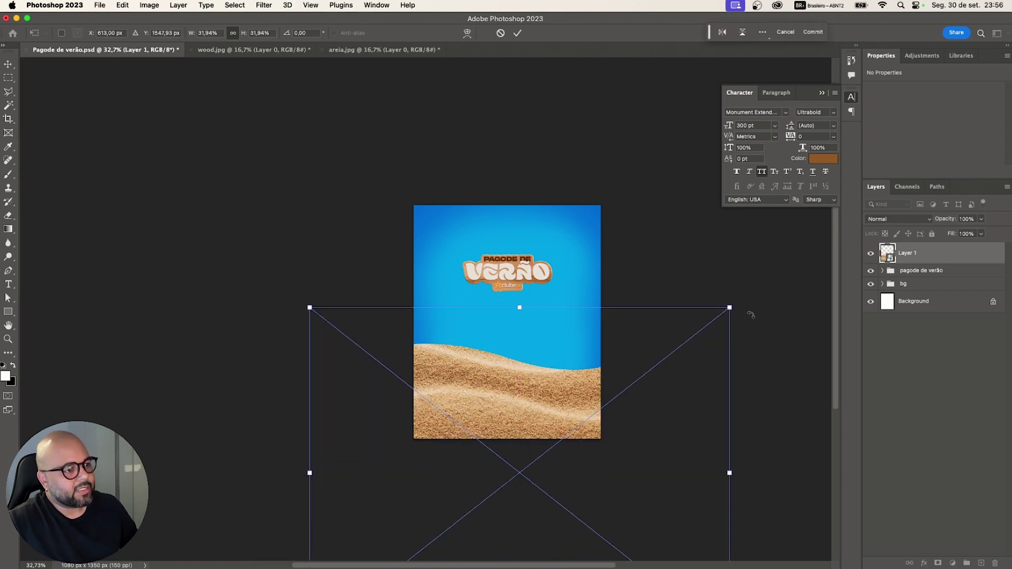
{"action": "left_click_drag", "start_coordinate": [729, 308], "coordinate": [598, 342]}
{"action": "left_click_drag", "start_coordinate": [535, 412], "coordinate": [559, 330]}
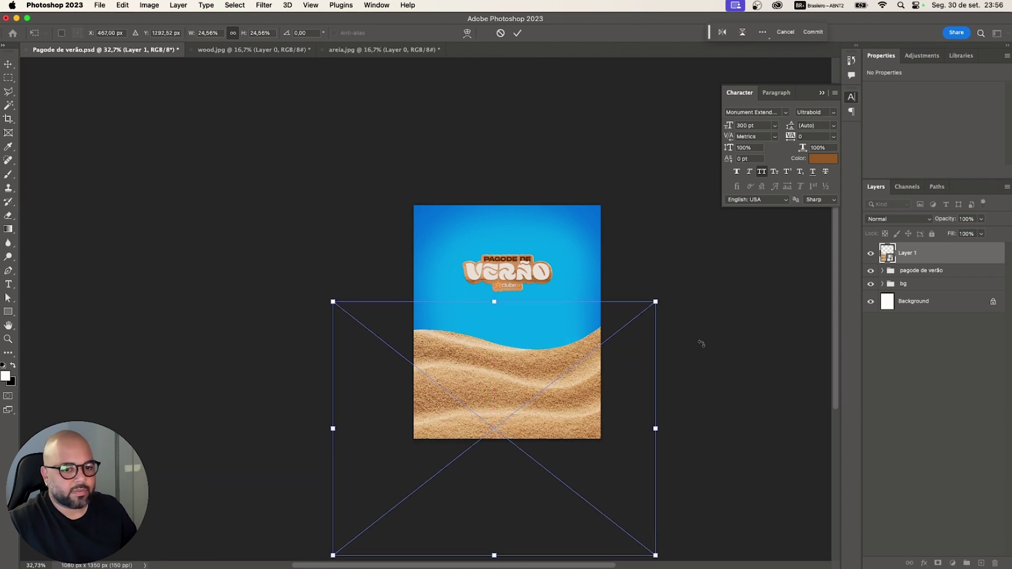
{"action": "key", "text": "super+Tab"}
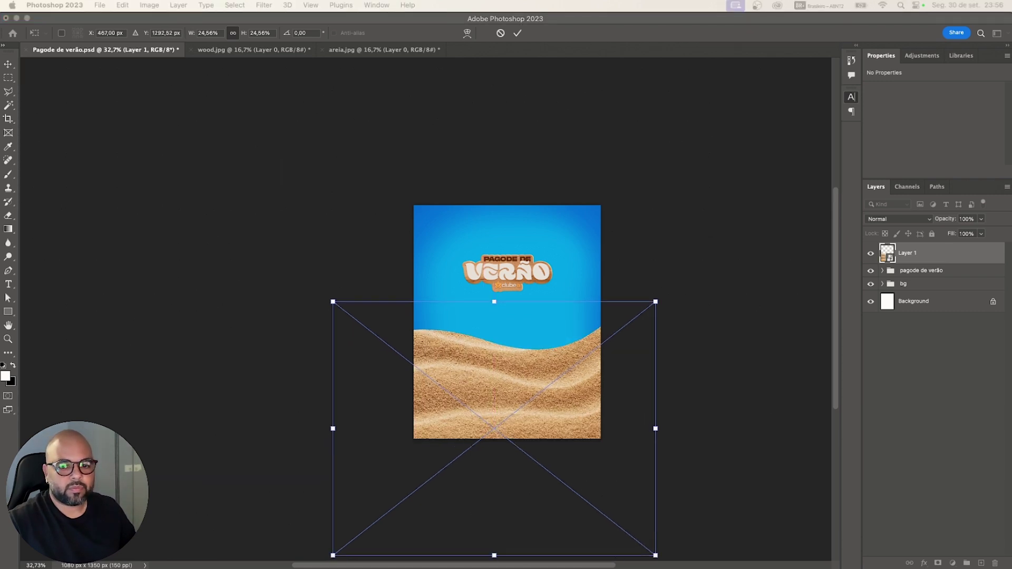
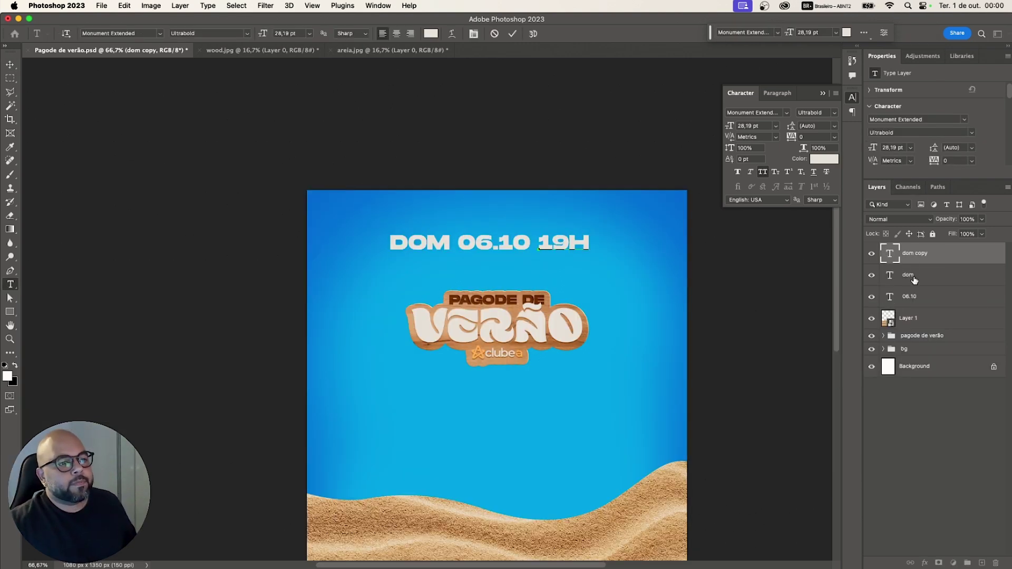
- Set the font style of the dom and 19h text layers to Regular
{"action": "left_click", "coordinate": [909, 275], "text": "shift"}
{"action": "key", "text": "v"}
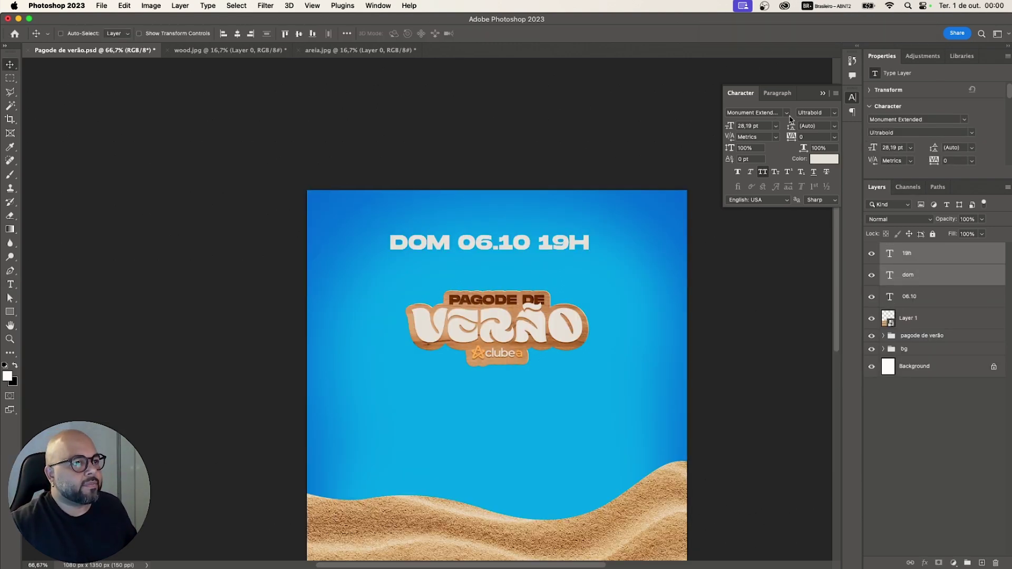
{"action": "left_click", "coordinate": [834, 114]}
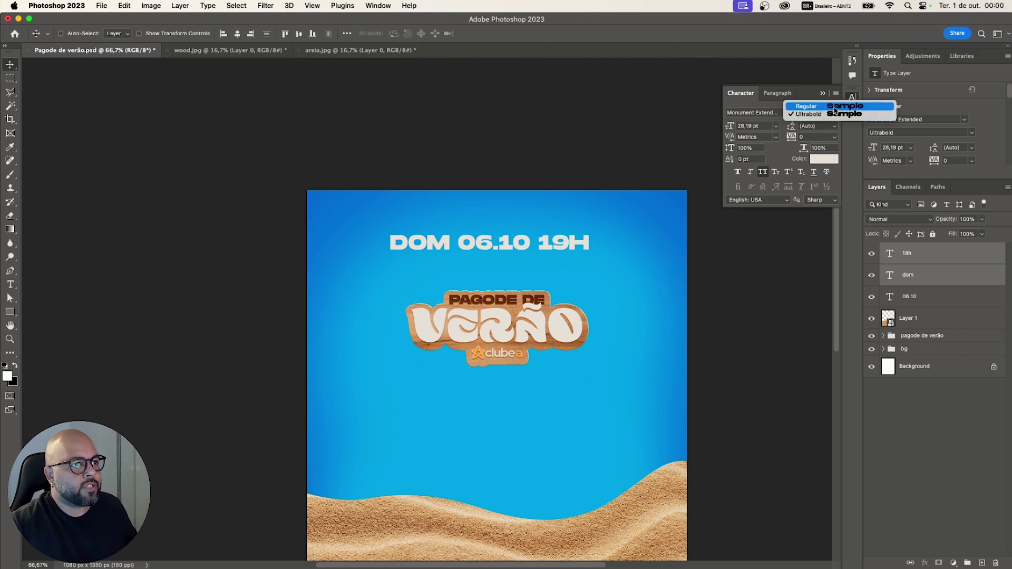
{"action": "left_click", "coordinate": [834, 109]}
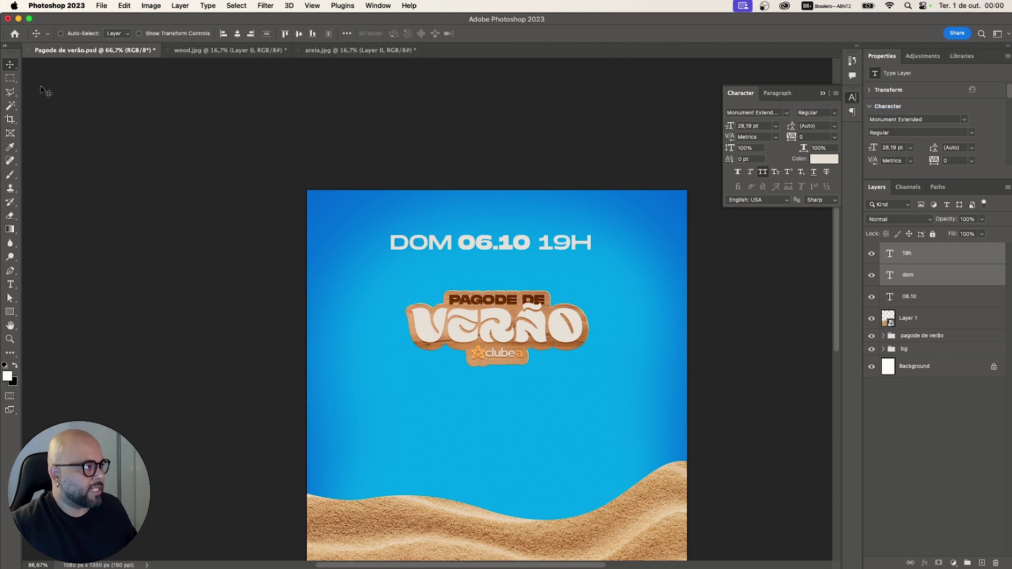
- Scale the dom and 19h texts down together to about 12.8 pt, keeping DOM beside the date
{"action": "key", "text": "super+t"}
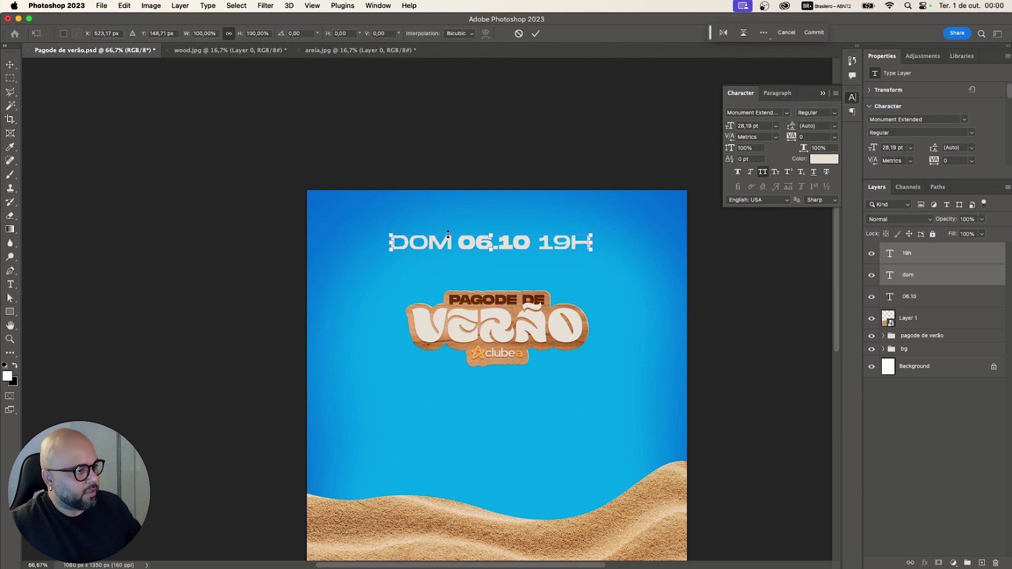
{"action": "left_click_drag", "start_coordinate": [591, 233], "coordinate": [509, 245]}
{"action": "key", "text": "Return"}
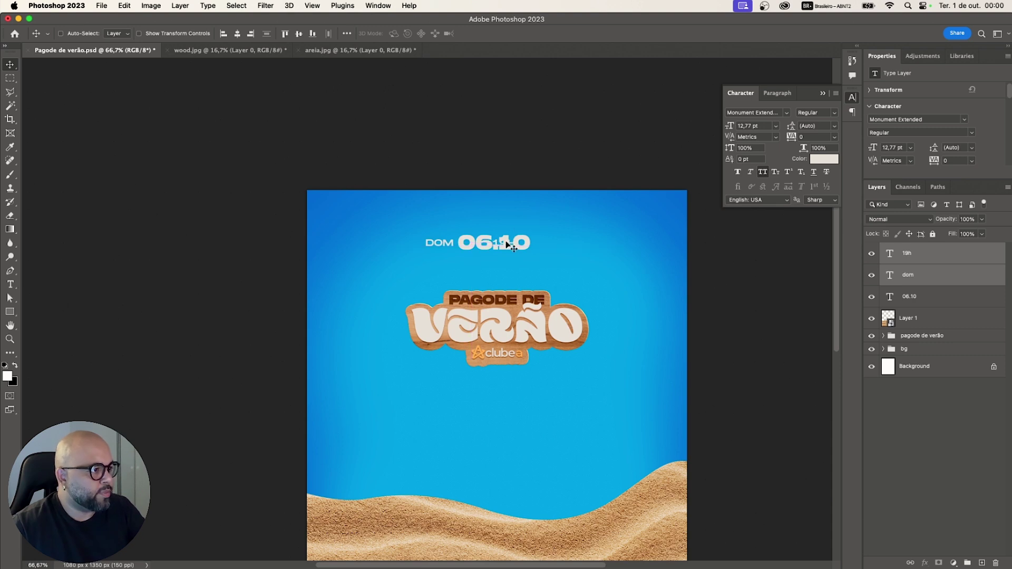
- Move the 19h text horizontally to sit just after the 06.10 date
{"action": "left_click", "coordinate": [911, 257]}
{"action": "key", "text": "shift+Right"}
{"action": "key", "text": "shift+Right"}
{"action": "key", "text": "shift+Right"}
{"action": "key", "text": "shift+Right"}
{"action": "key", "text": "shift+Right"}
{"action": "key", "text": "shift+Right"}
{"action": "key", "text": "shift+Right"}
{"action": "key", "text": "shift+Right"}
{"action": "key", "text": "shift+Right"}
{"action": "key", "text": "shift+Right"}
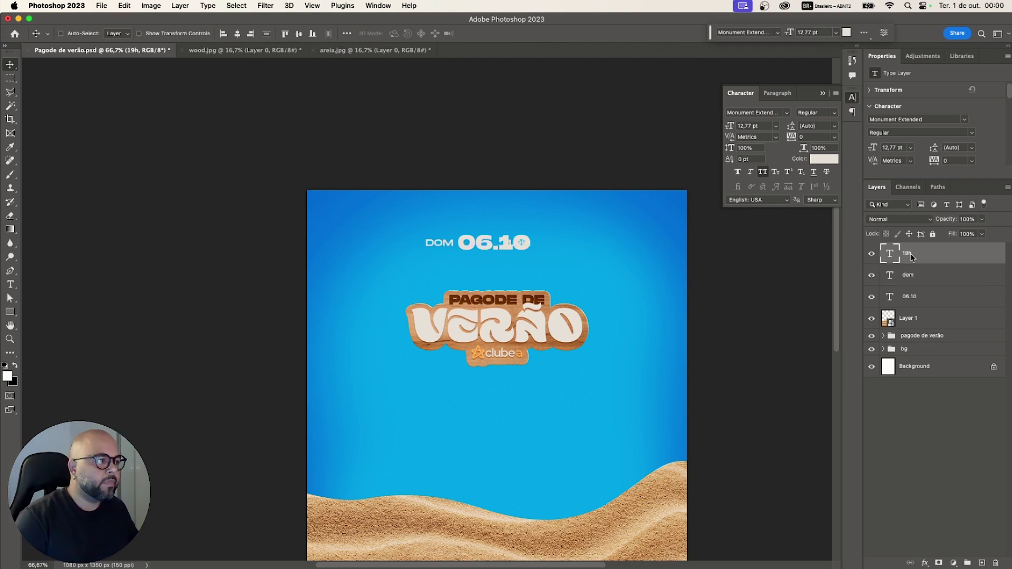
{"action": "key", "text": "shift+Right"}
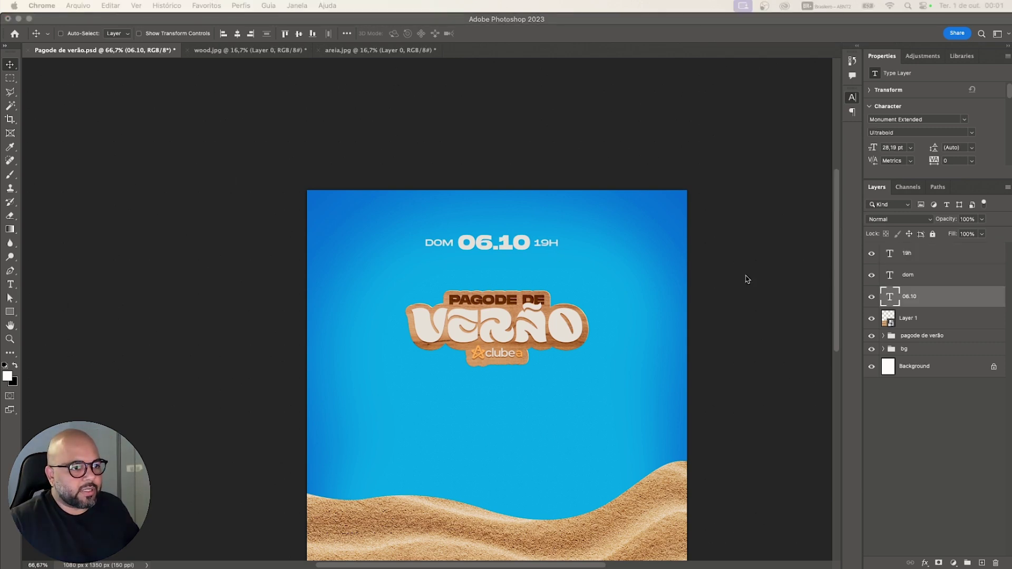
- Scale the dom and 19h text layers down together to about 76%, giving a text size of about 9.7 pt
{"action": "left_click", "coordinate": [924, 275]}
{"action": "left_click", "coordinate": [916, 271]}
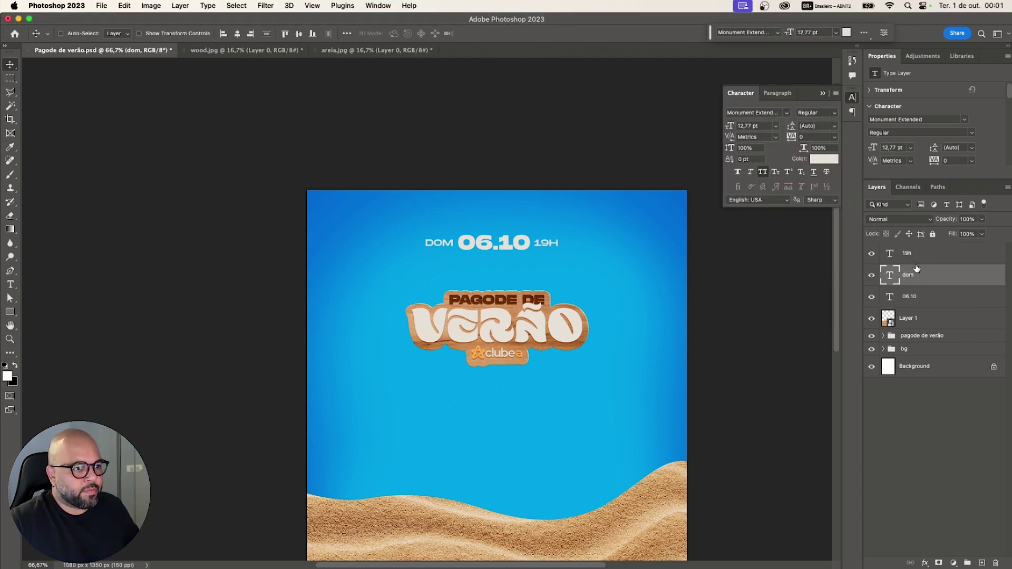
{"action": "left_click", "coordinate": [915, 257]}
{"action": "left_click", "coordinate": [913, 276], "text": "shift"}
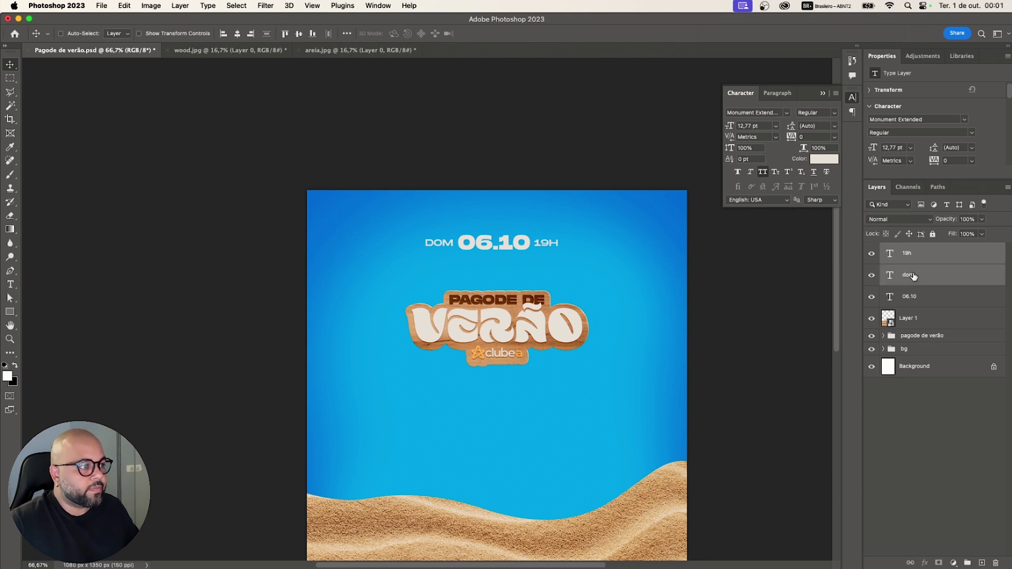
{"action": "key", "text": "super+t"}
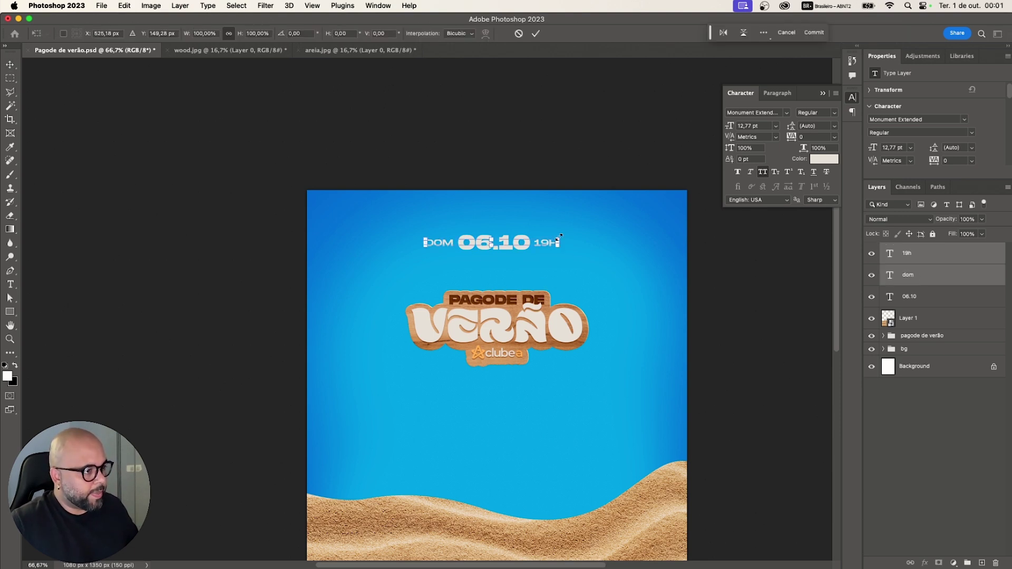
{"action": "left_click_drag", "start_coordinate": [560, 236], "coordinate": [528, 235]}
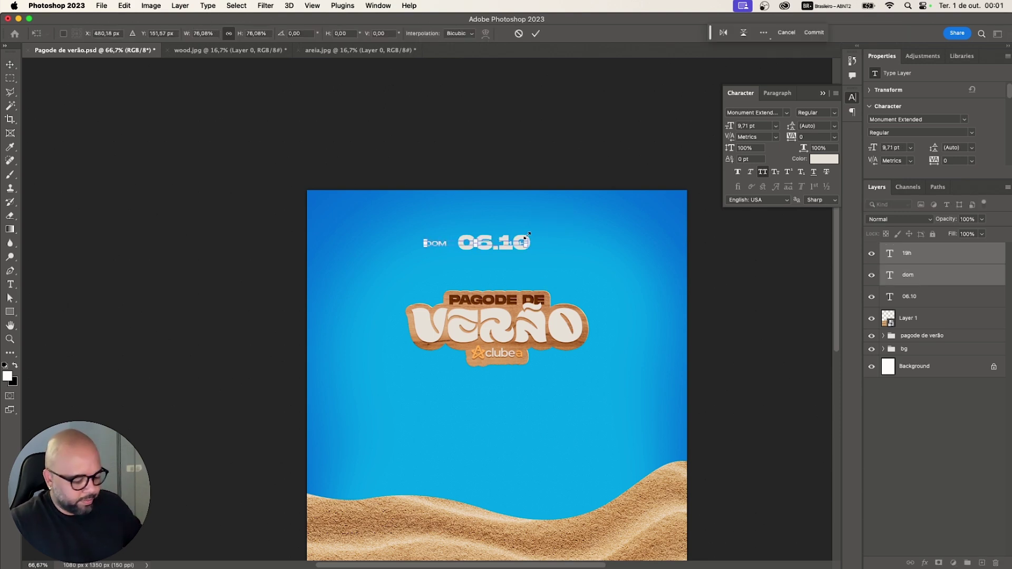
{"action": "key", "text": "Return"}
- Move the 19h text horizontally to sit just after the 06.10 date with a small gap
{"action": "left_click", "coordinate": [909, 275]}
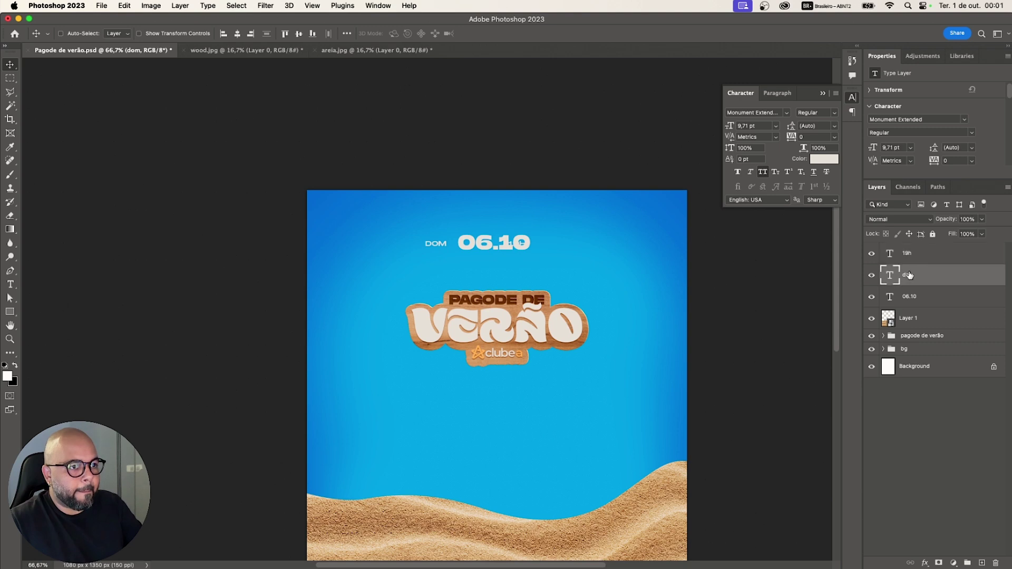
{"action": "left_click", "coordinate": [909, 254]}
{"action": "key", "text": "shift+Right"}
{"action": "key", "text": "shift+Right"}
{"action": "key", "text": "shift+Right"}
{"action": "key", "text": "shift+Right"}
{"action": "key", "text": "shift+Right"}
{"action": "key", "text": "shift+Right"}
{"action": "key", "text": "shift+Right"}
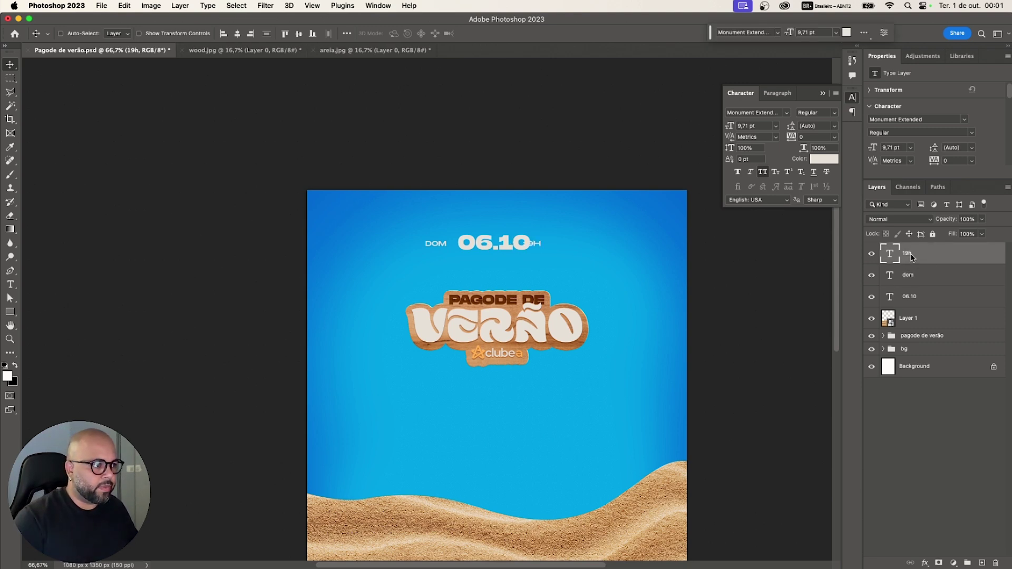
{"action": "key", "text": "Left"}
{"action": "key", "text": "Left"}
{"action": "key", "text": "Left"}
{"action": "key", "text": "Left"}
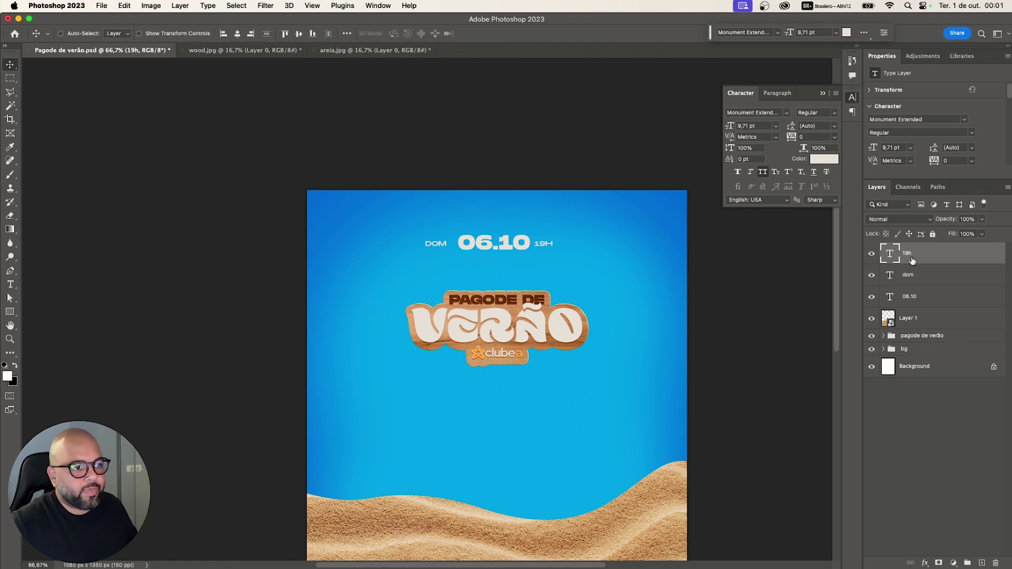
- Move the dom text closer to the 06.10 date, and nudge the dom and 19h texts up slightly together
{"action": "left_click", "coordinate": [914, 275]}
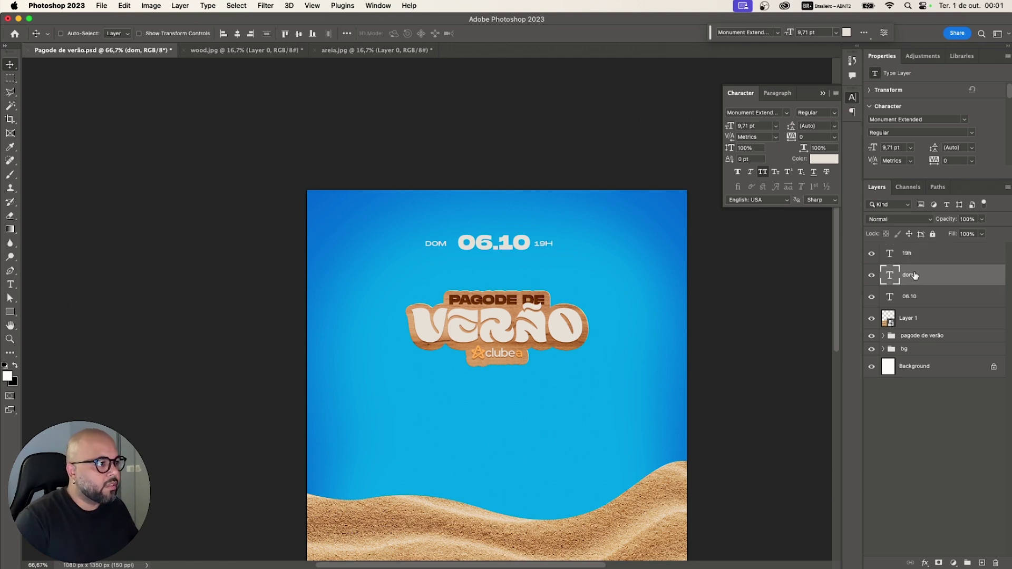
{"action": "key", "text": "shift+Right"}
{"action": "key", "text": "shift+Right"}
{"action": "key", "text": "Left"}
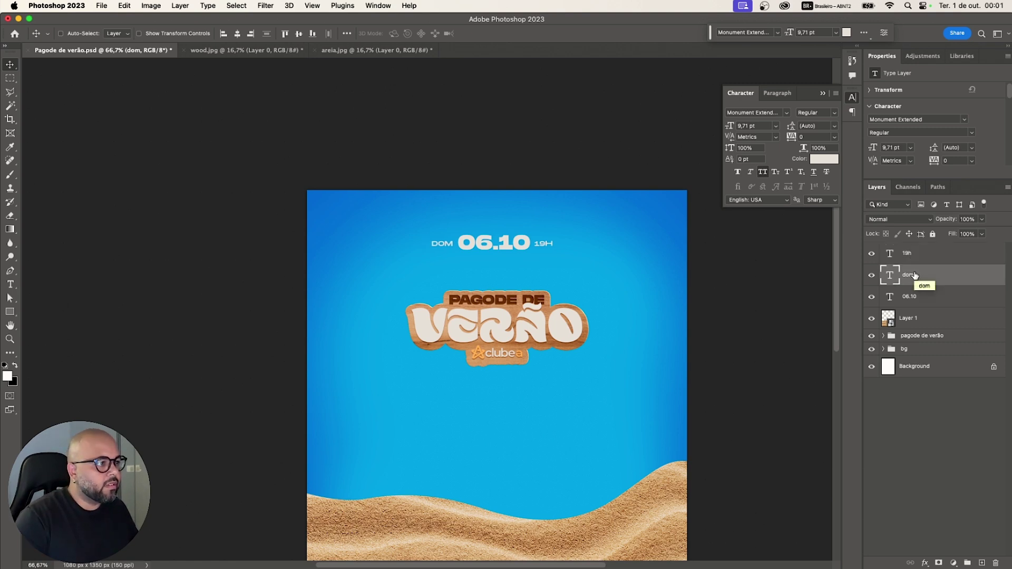
{"action": "left_click", "coordinate": [915, 256], "text": "shift"}
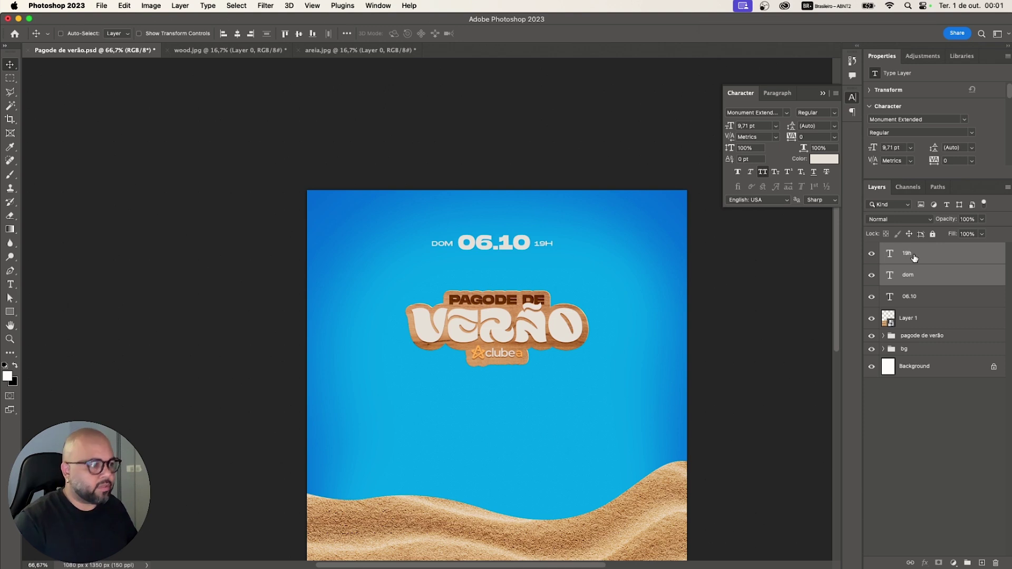
{"action": "key", "text": "Up"}
{"action": "key", "text": "Up"}
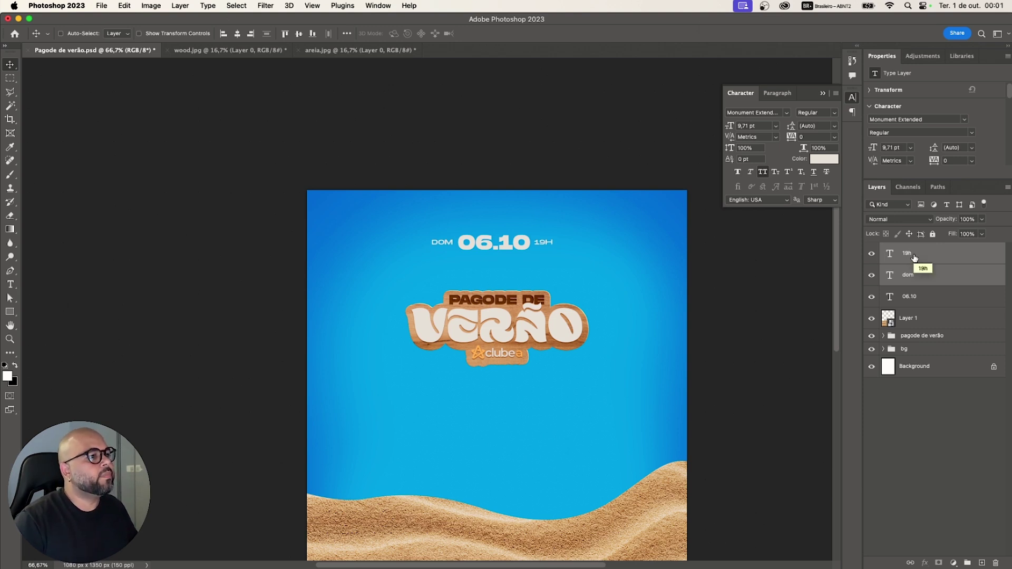
{"action": "key", "text": "Down"}
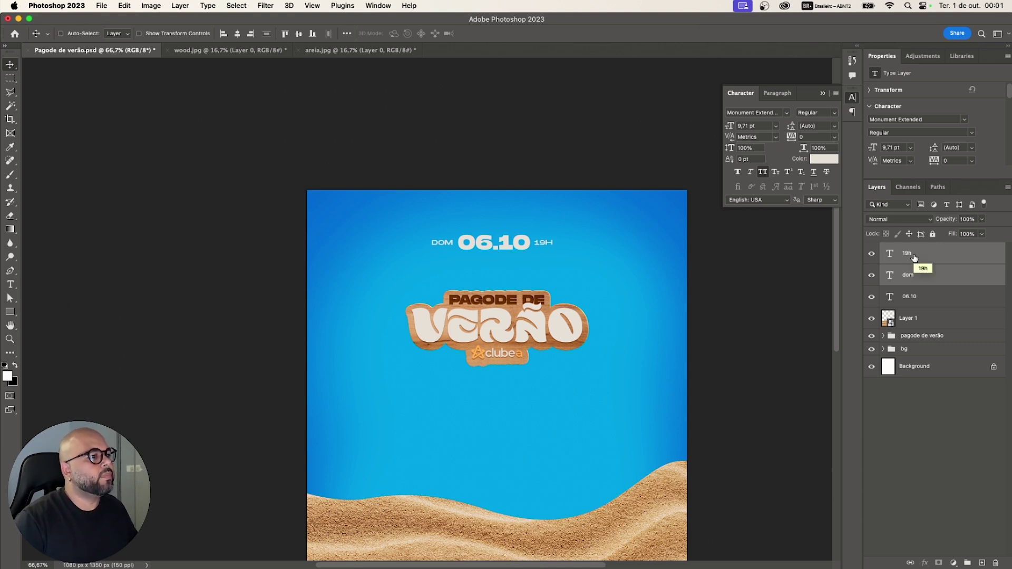
- Draw a rectangle shape about 380 x 34 px over the date line and centre it horizontally on the canvas
{"action": "left_click", "coordinate": [10, 311]}
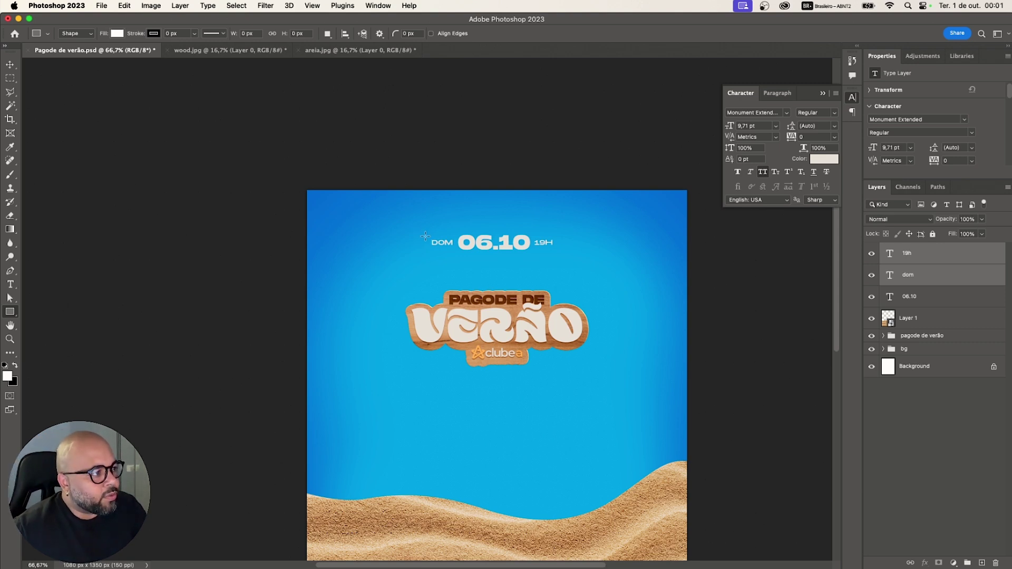
{"action": "left_click_drag", "start_coordinate": [425, 236], "coordinate": [559, 251]}
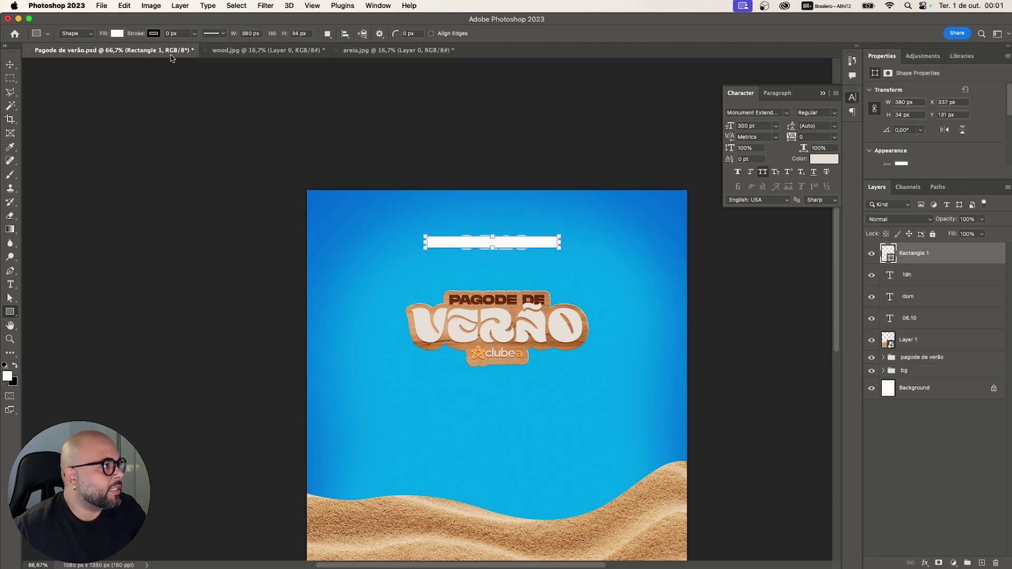
{"action": "left_click", "coordinate": [10, 64]}
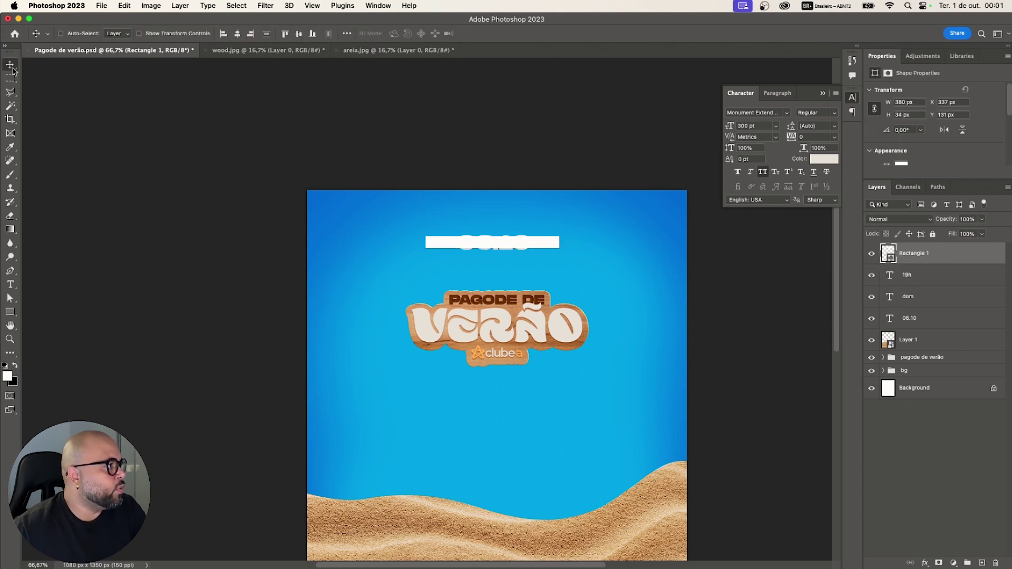
{"action": "left_click", "coordinate": [237, 33]}
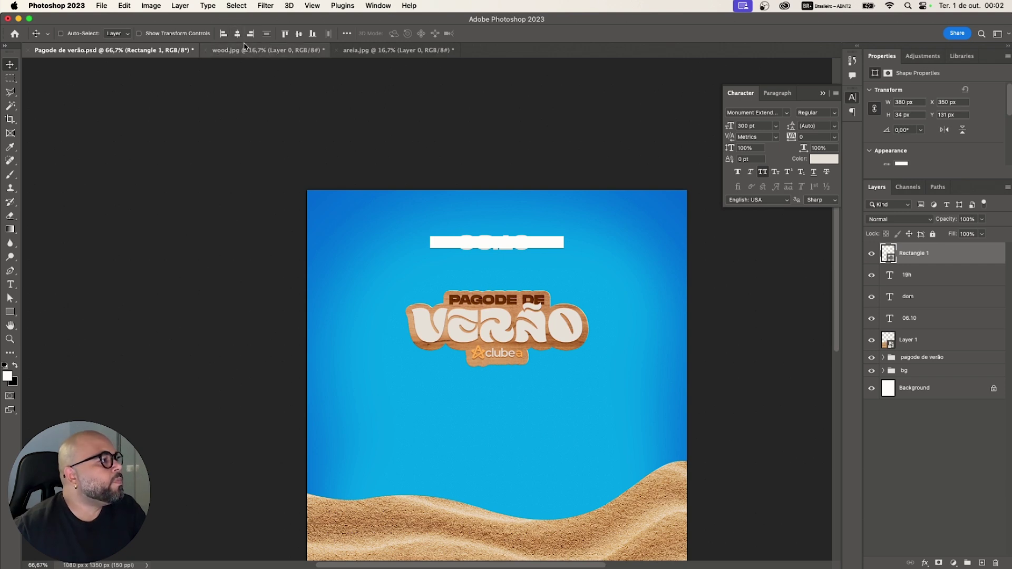
- Give the rectangle a white 1 px stroke and remove its fill
{"action": "left_click", "coordinate": [10, 311]}
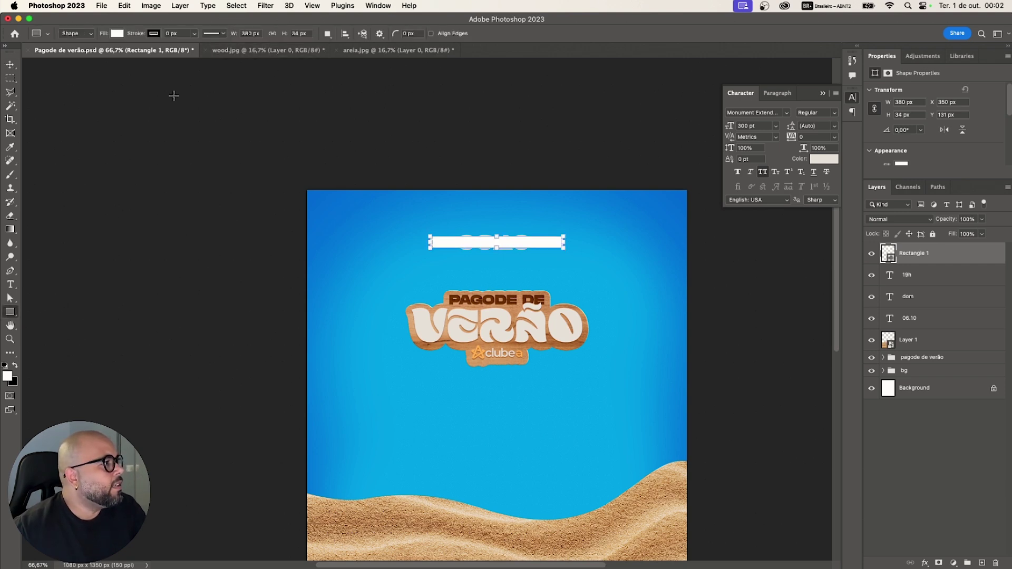
{"action": "left_click", "coordinate": [195, 34]}
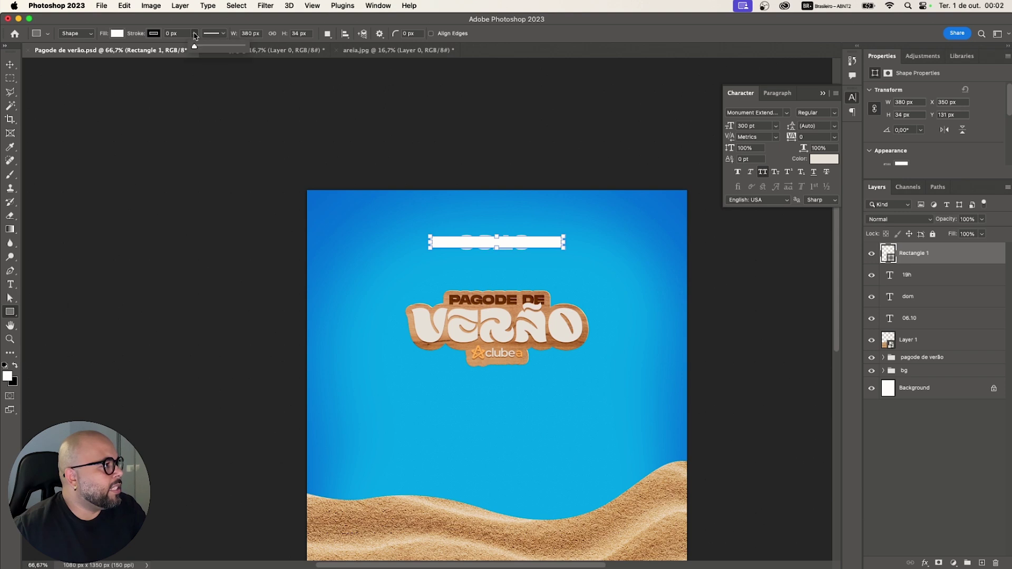
{"action": "left_click", "coordinate": [154, 34]}
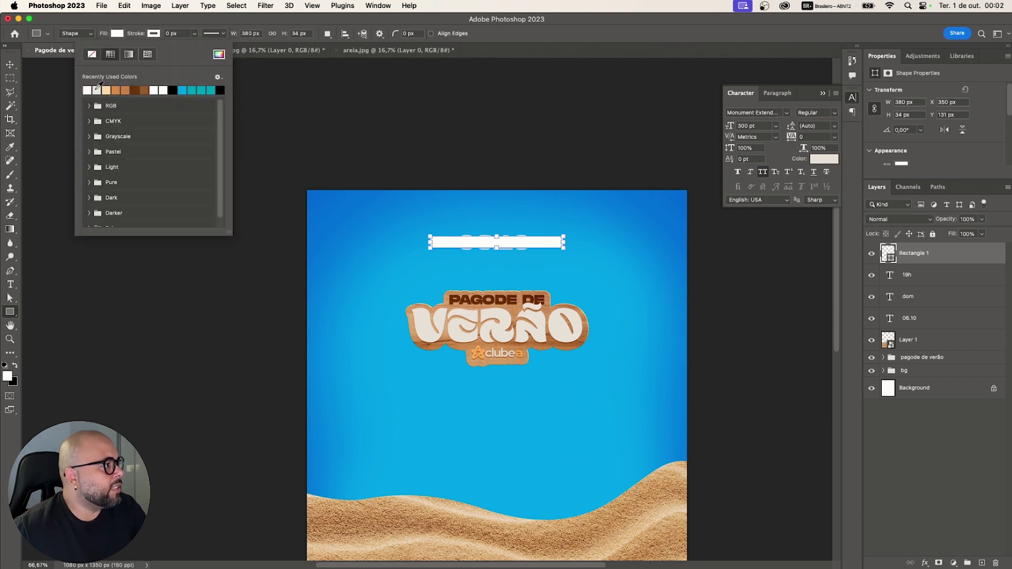
{"action": "left_click_drag", "start_coordinate": [180, 33], "coordinate": [147, 36]}
{"action": "type", "text": "1"}
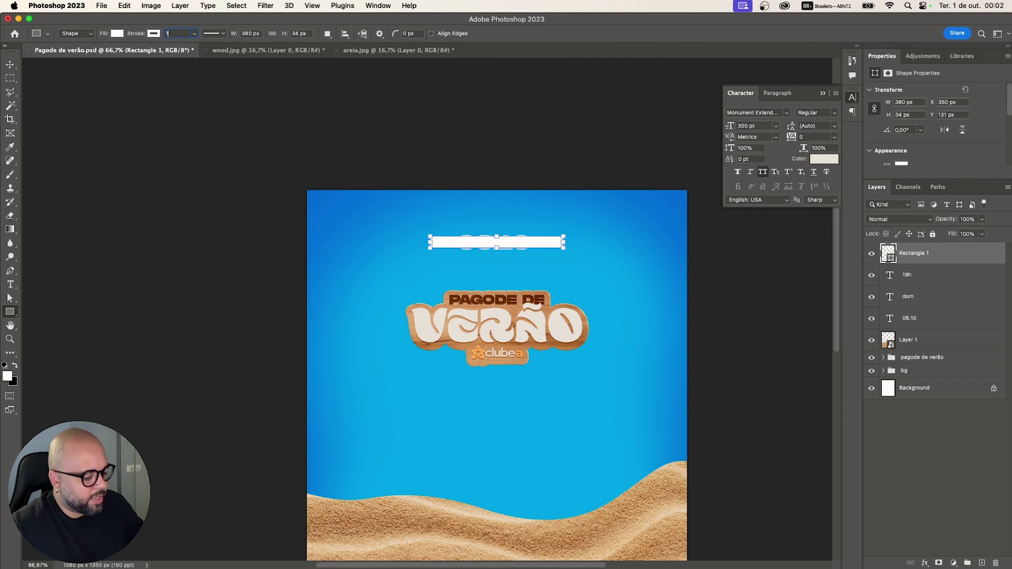
{"action": "key", "text": "Return"}
{"action": "left_click", "coordinate": [117, 34]}
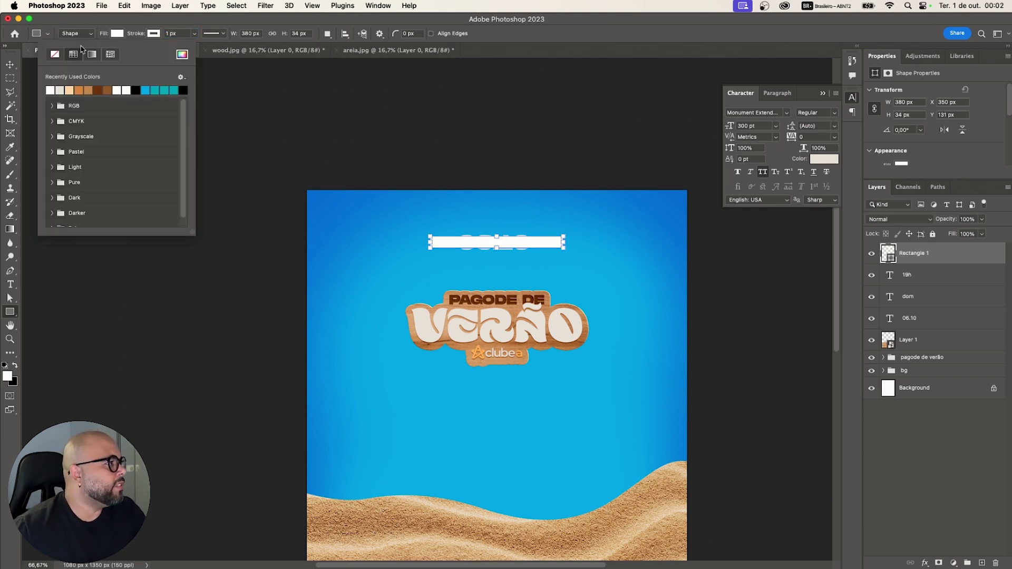
{"action": "left_click", "coordinate": [58, 55]}
{"action": "left_click", "coordinate": [10, 64]}
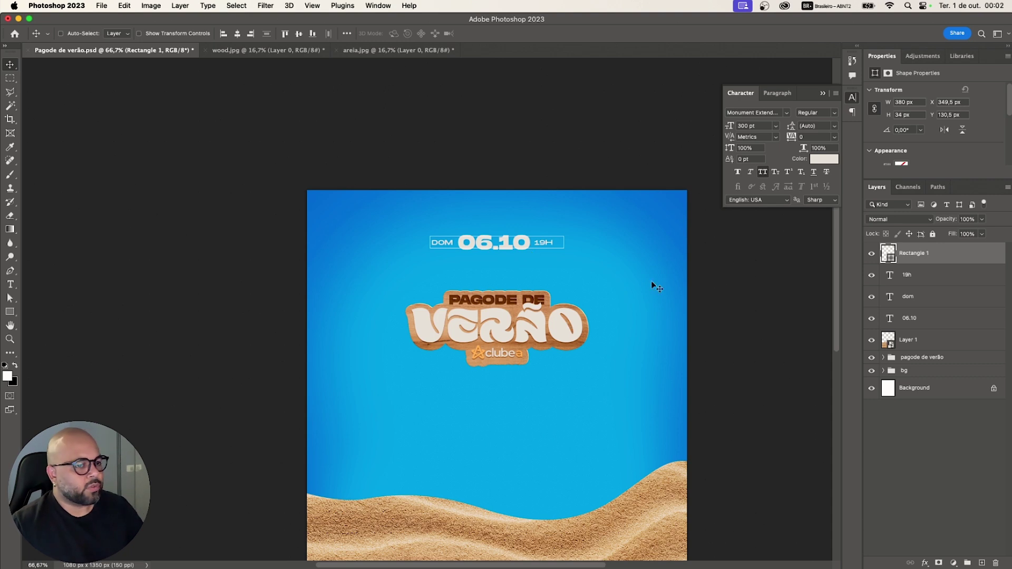
- Group the 19h, dom and 06.10 text layers and name the group data
{"action": "left_click", "coordinate": [905, 280]}
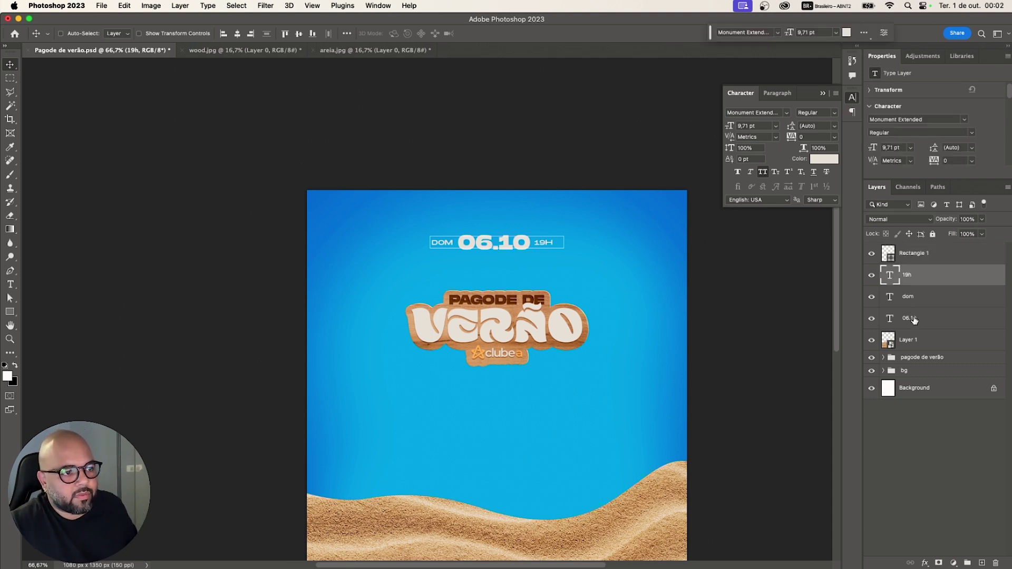
{"action": "left_click", "coordinate": [913, 320], "text": "shift"}
{"action": "key", "text": "super+g"}
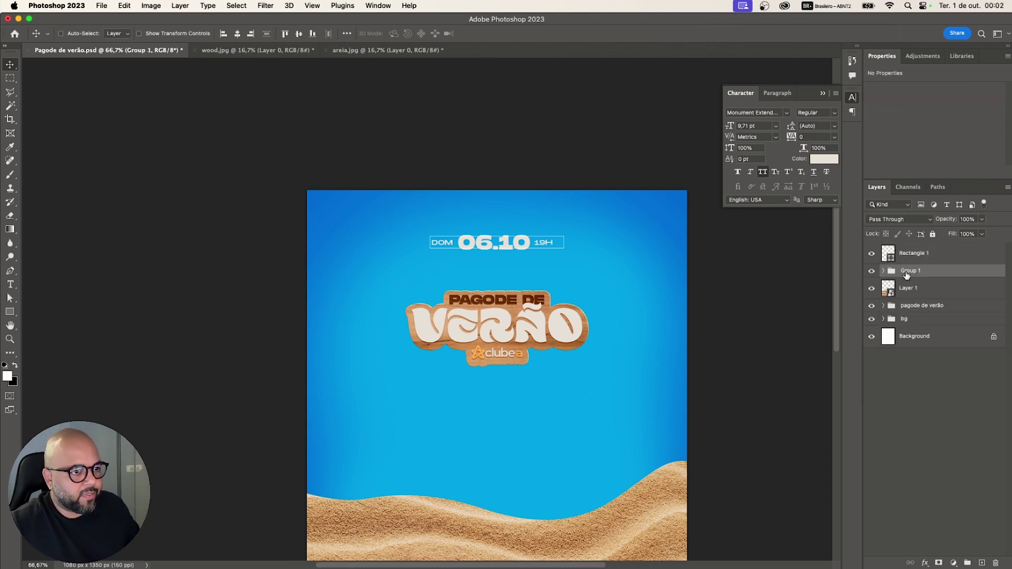
{"action": "double_click", "coordinate": [906, 271]}
{"action": "type", "text": "data"}
{"action": "key", "text": "Return"}
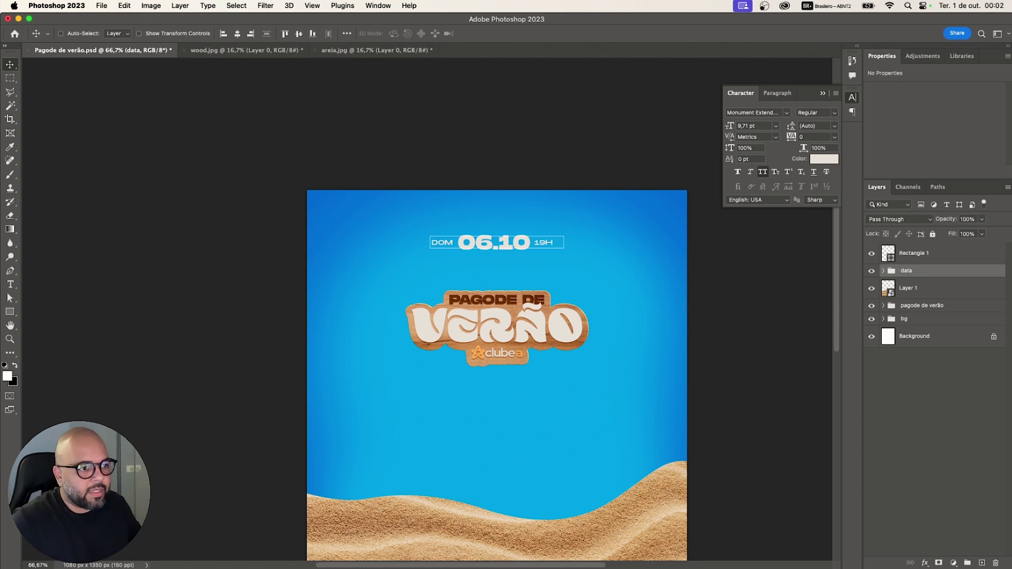
- Centre the data group horizontally, keeping the alignment reference set to Canvas
{"action": "left_click", "coordinate": [237, 34]}
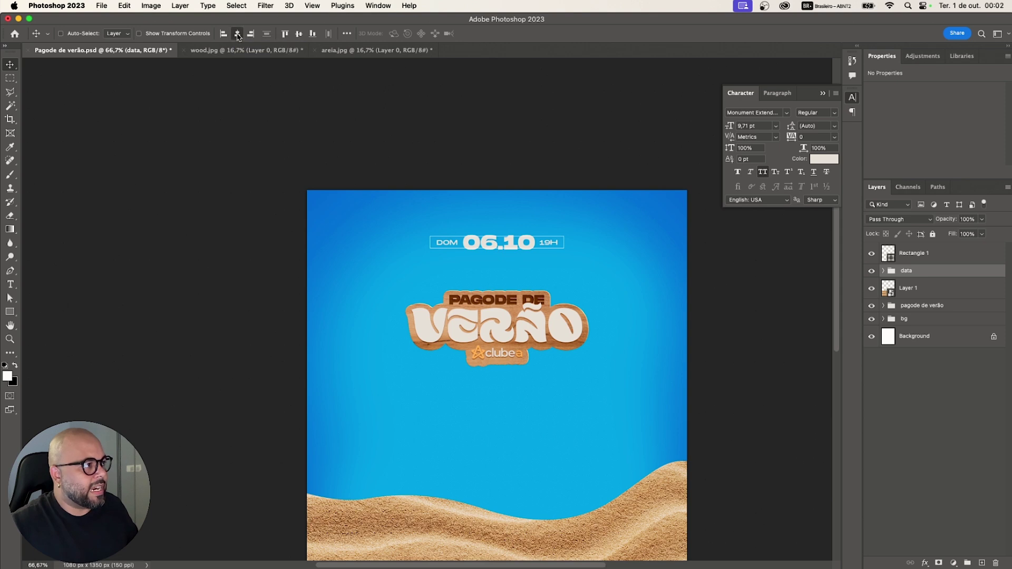
{"action": "left_click", "coordinate": [347, 33]}
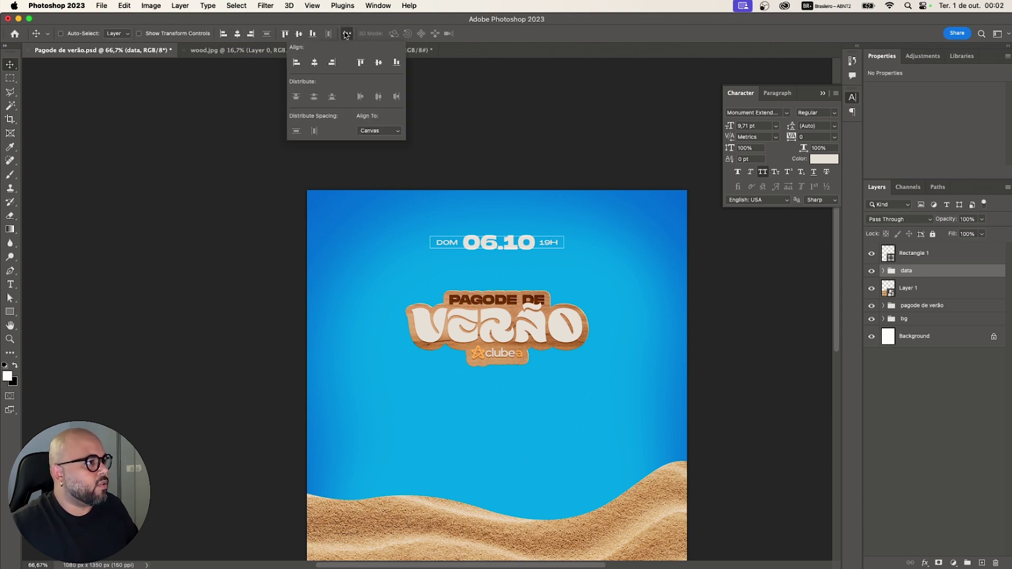
{"action": "left_click", "coordinate": [372, 132]}
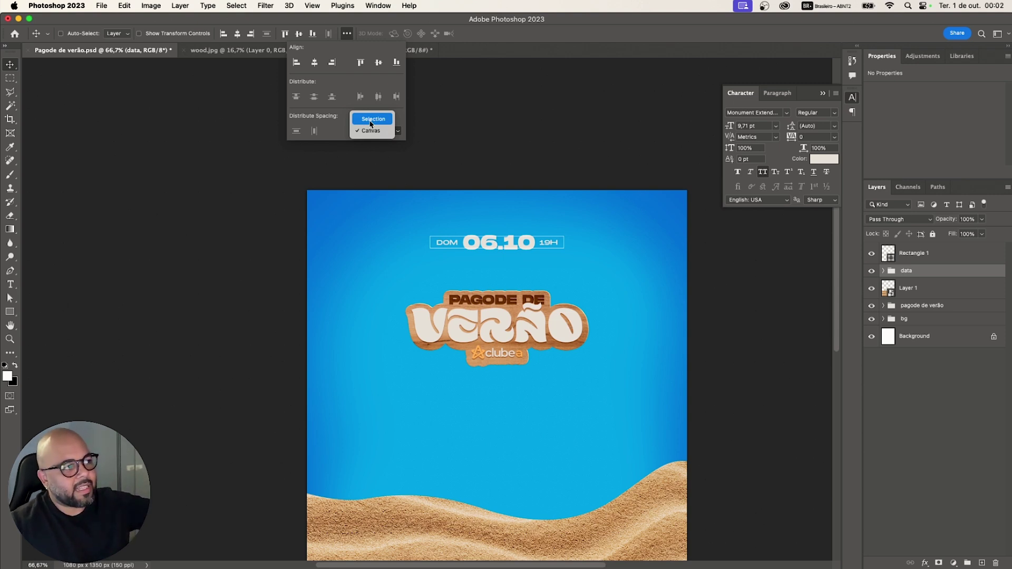
{"action": "left_click", "coordinate": [372, 131]}
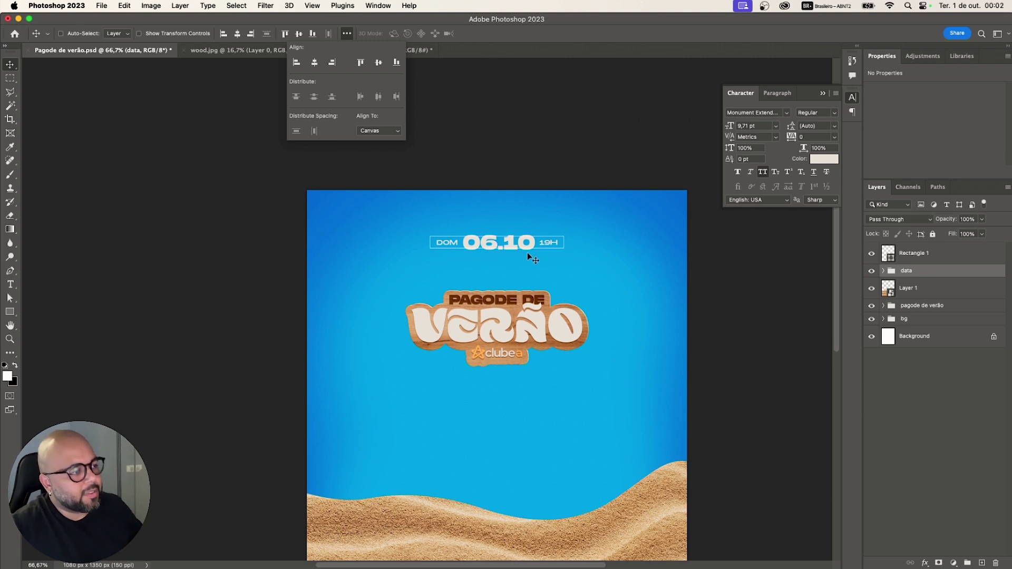
- Nudge the outlined rectangle down 1 px and fully round its corners into a pill shape around the date line
{"action": "left_click", "coordinate": [903, 258]}
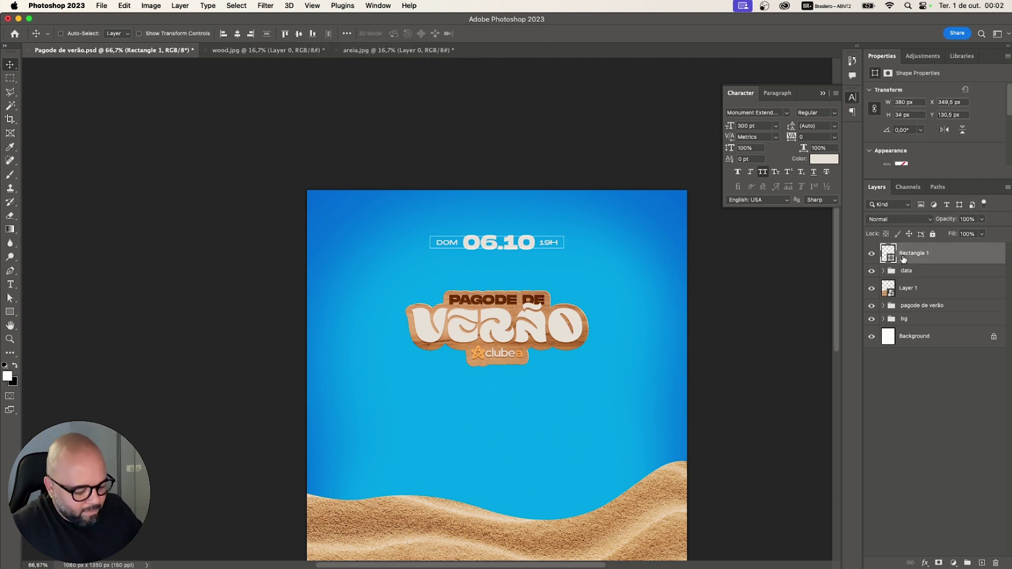
{"action": "key", "text": "Down"}
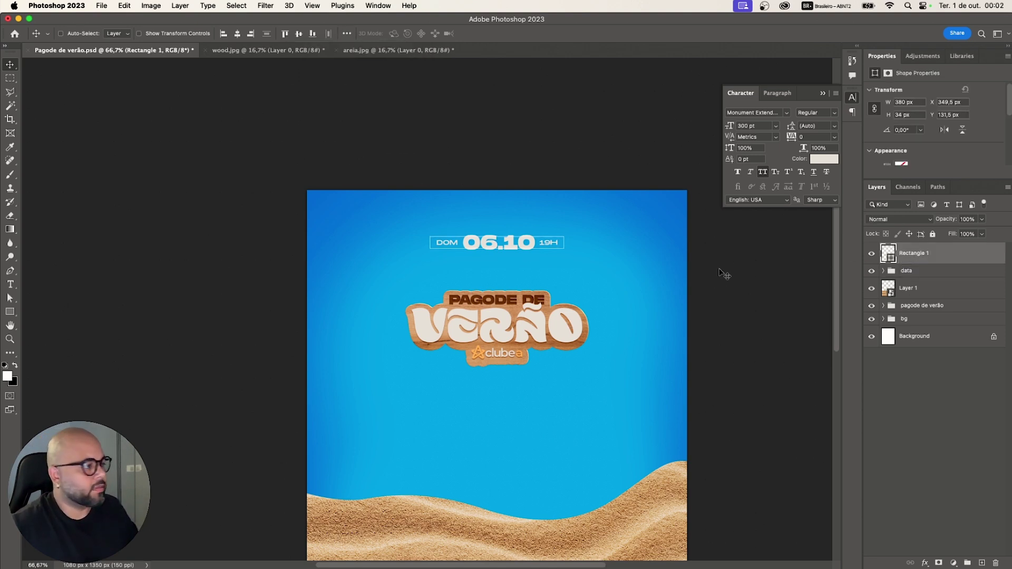
{"action": "left_click", "coordinate": [10, 312]}
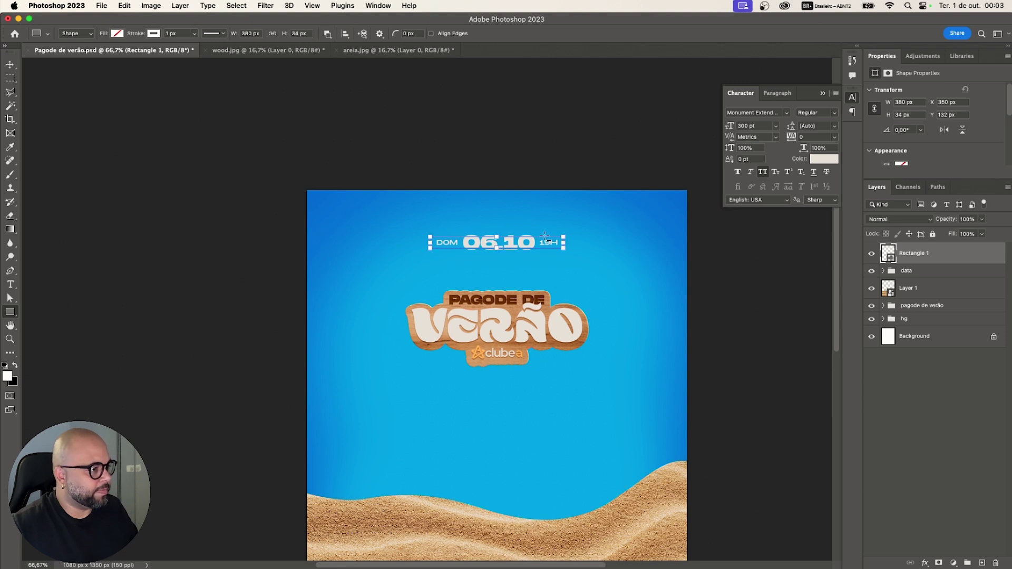
{"action": "scroll", "coordinate": [548, 237], "scroll_direction": "up", "scroll_amount": 5}
{"action": "left_click_drag", "start_coordinate": [575, 244], "coordinate": [461, 291]}
{"action": "left_click", "coordinate": [10, 64]}
{"action": "left_click", "coordinate": [29, 103]}
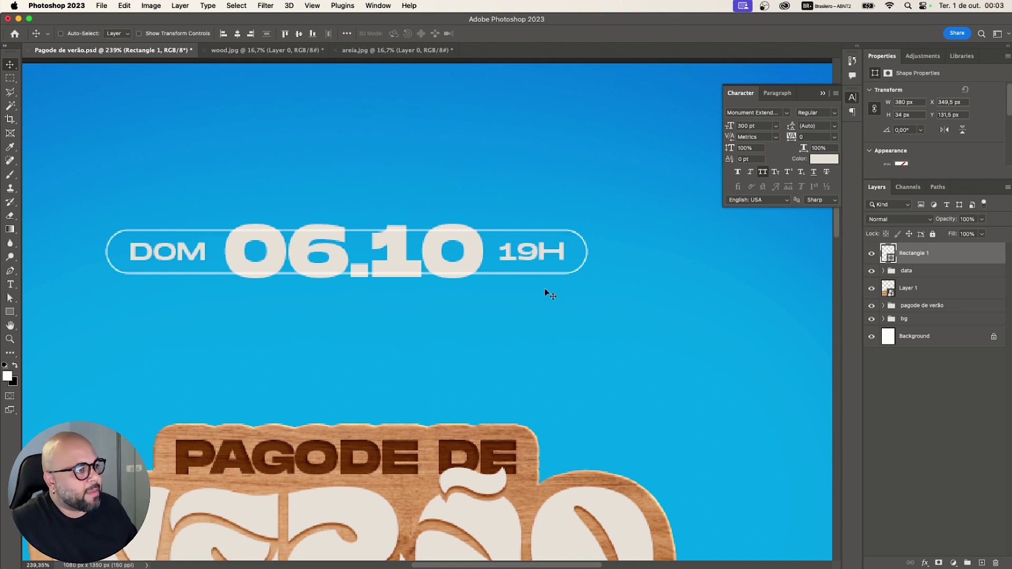
- Move the Rectangle 1 layer directly below the data group in the layer order
{"action": "left_click_drag", "start_coordinate": [906, 257], "coordinate": [909, 278]}
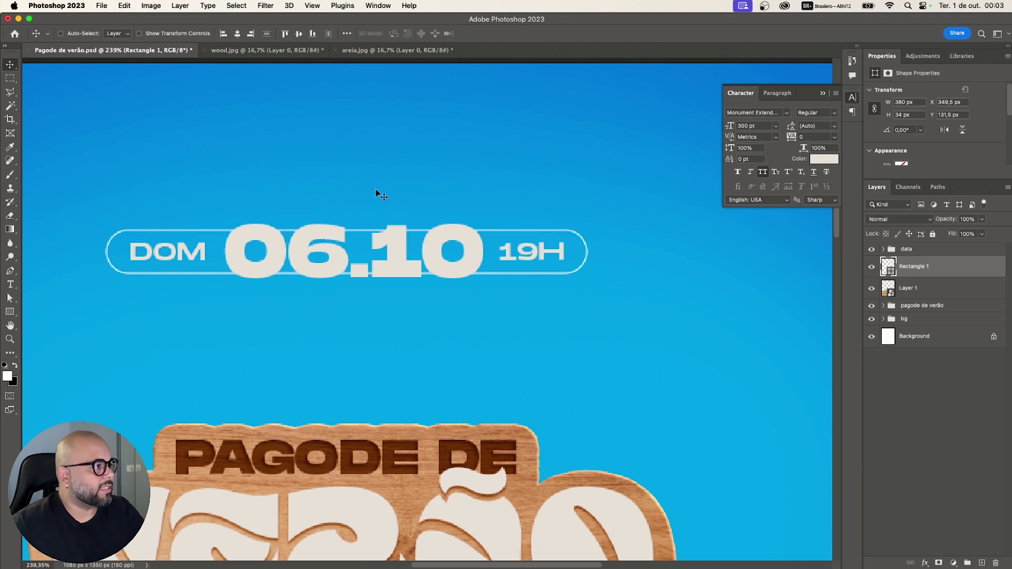
{"action": "left_click", "coordinate": [10, 311]}
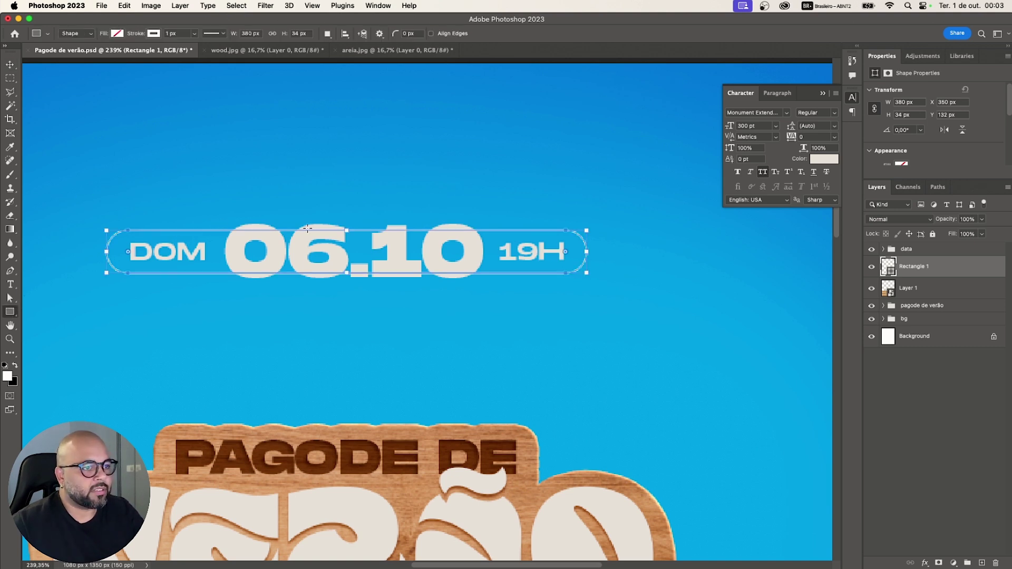
- Add a layer mask to Rectangle 1 from a rectangular selection around 06.10, and invert it to hide the outline behind the date
{"action": "left_click", "coordinate": [912, 252]}
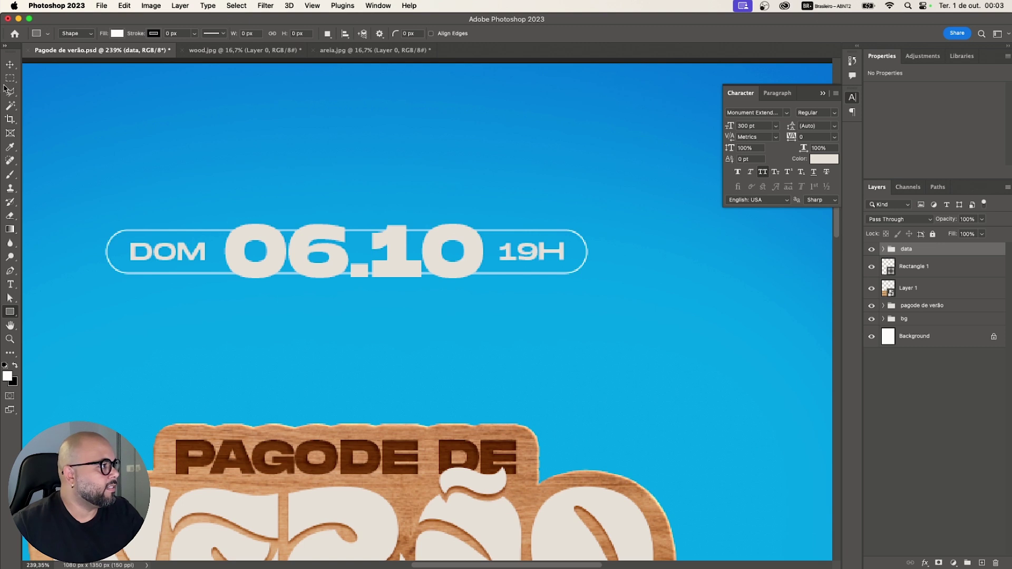
{"action": "left_click", "coordinate": [955, 267]}
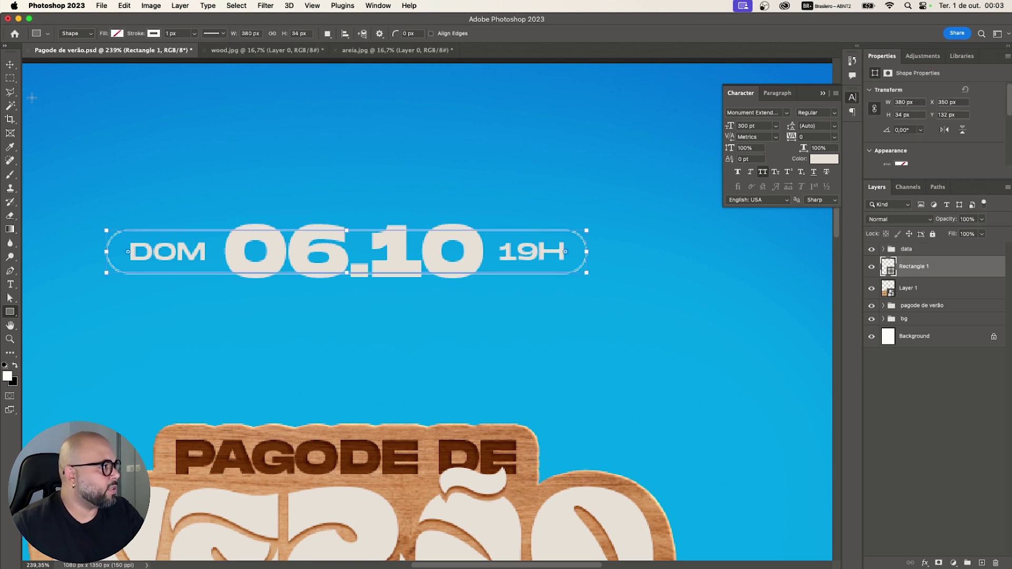
{"action": "key", "text": "m"}
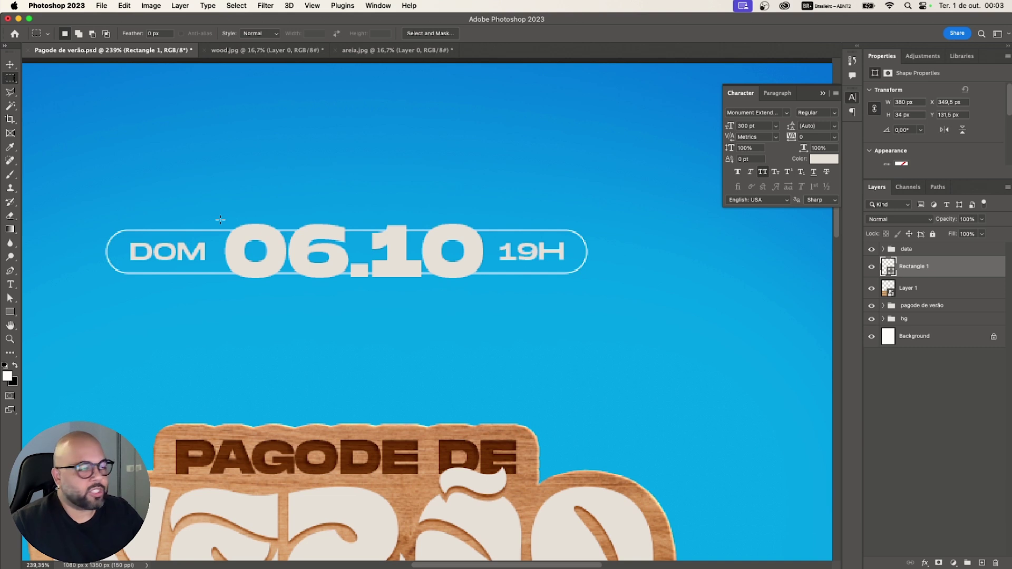
{"action": "left_click_drag", "start_coordinate": [219, 216], "coordinate": [489, 285]}
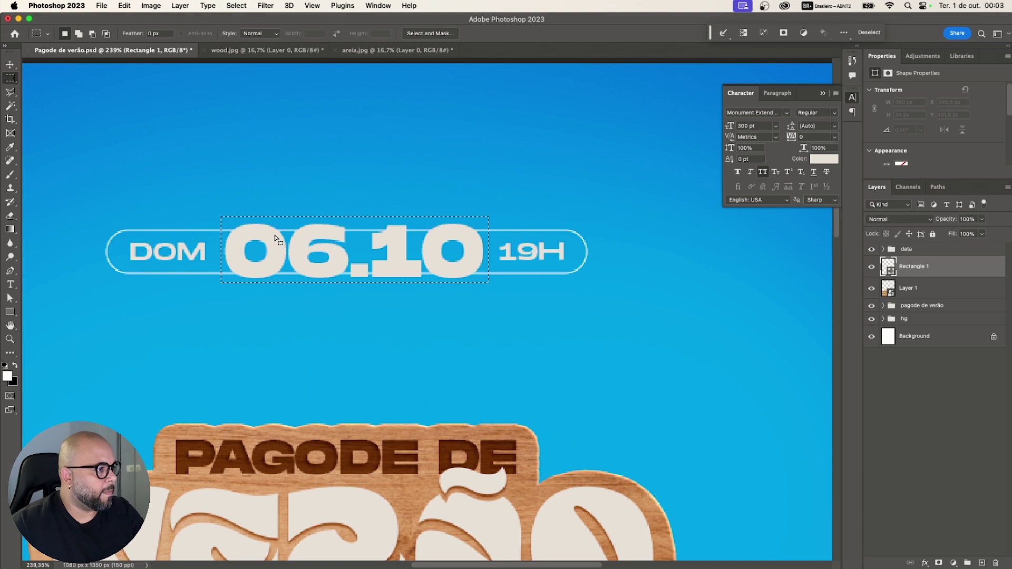
{"action": "left_click", "coordinate": [939, 564]}
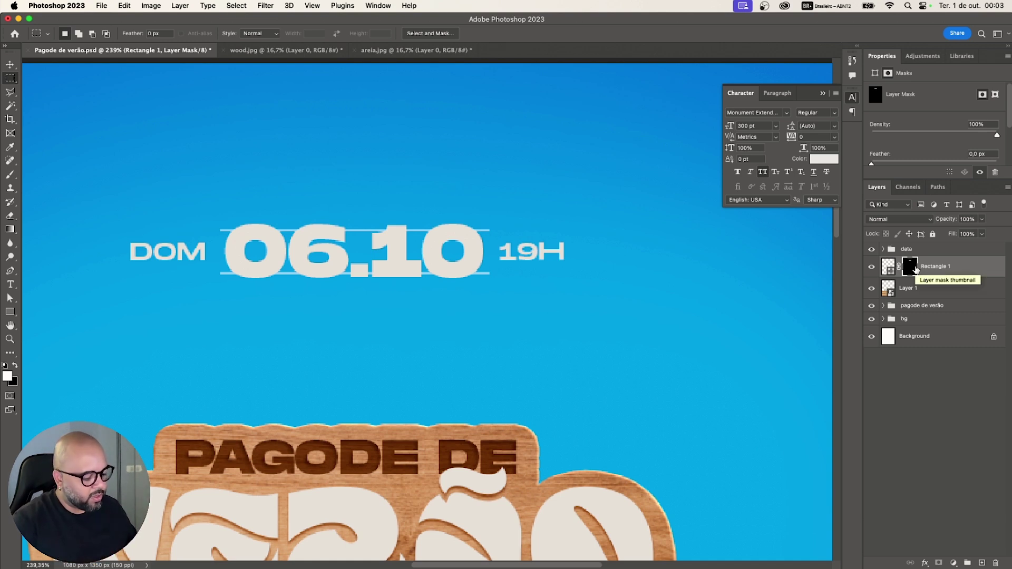
{"action": "key", "text": "super+i"}
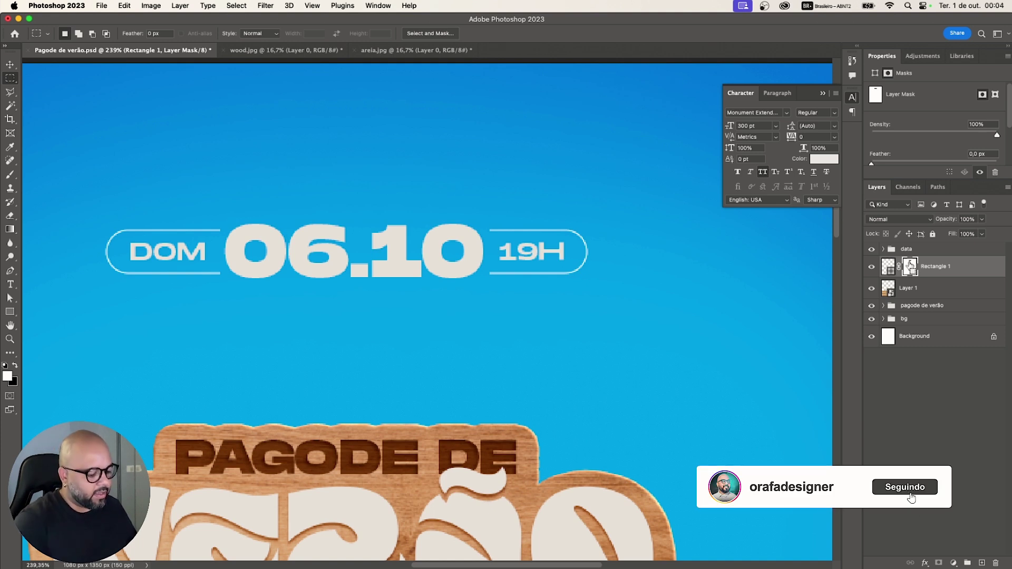
- Toggle the inversion of the Rectangle 1 layer mask back and forth to compare the two versions
{"action": "key", "text": "super+i"}
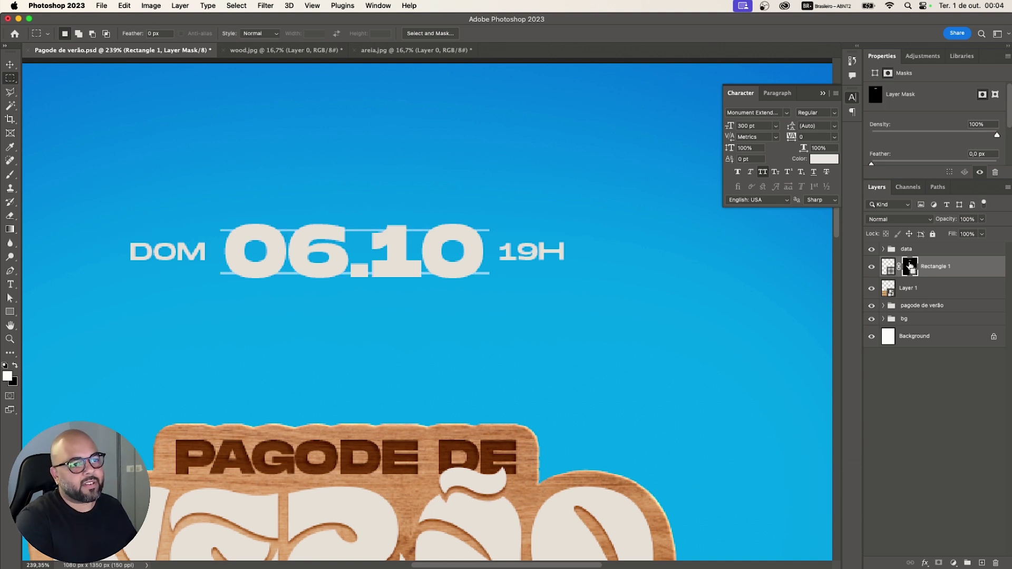
{"action": "key", "text": "super+i"}
{"action": "key", "text": "super+i"}
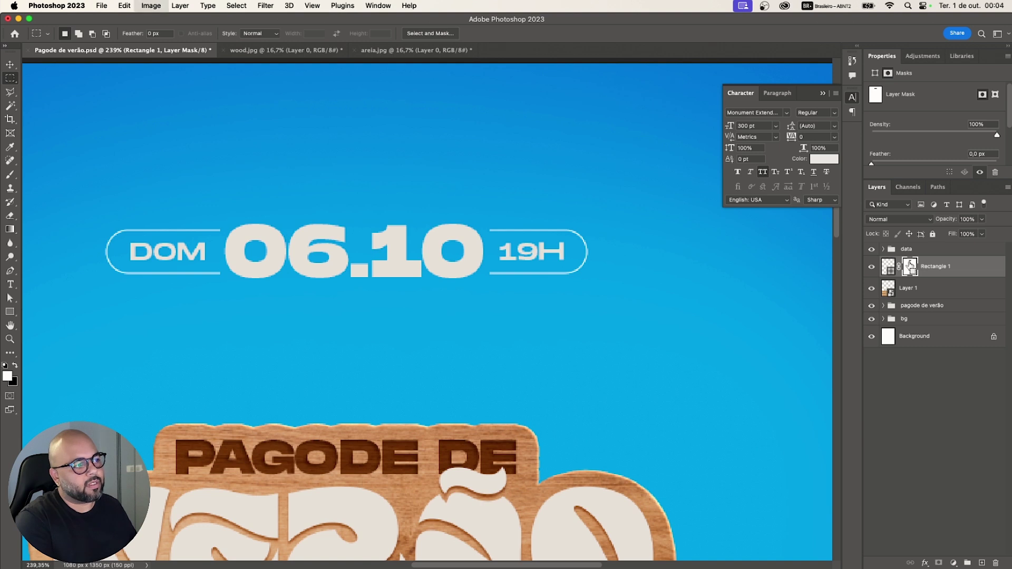
{"action": "key", "text": "super+i"}
{"action": "key", "text": "super+i"}
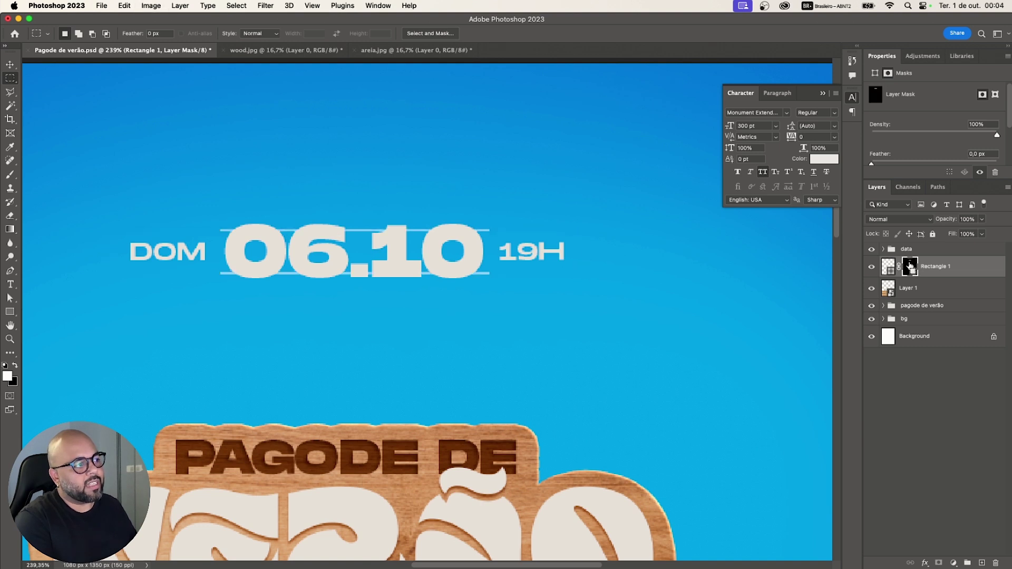
{"action": "key", "text": "super+i"}
{"action": "key", "text": "super+i"}
{"action": "key", "text": "super+i"}
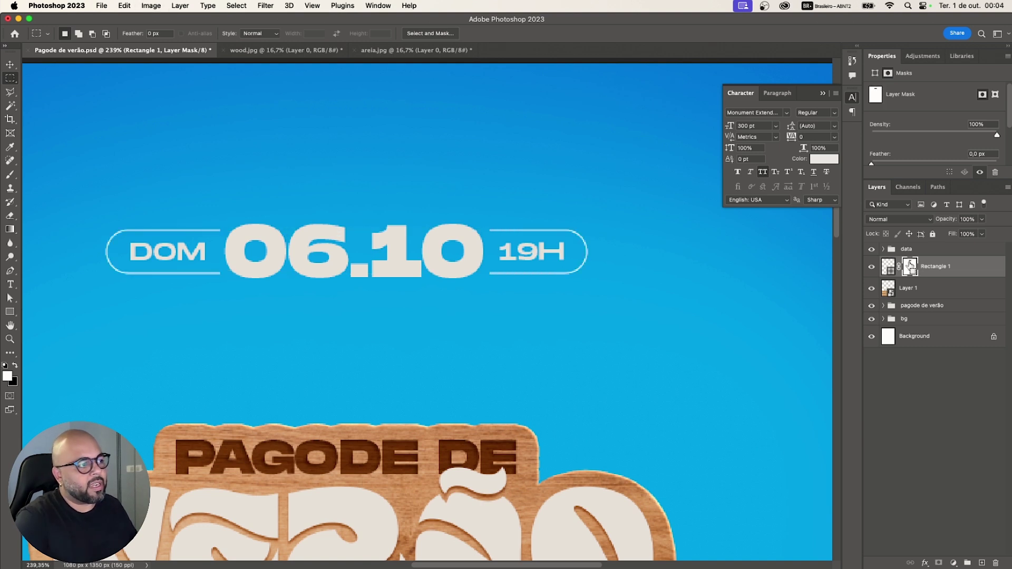
- Activate the Type tool for adding an address line over the sand dunes
{"action": "scroll", "coordinate": [371, 315], "scroll_direction": "down", "scroll_amount": 10}
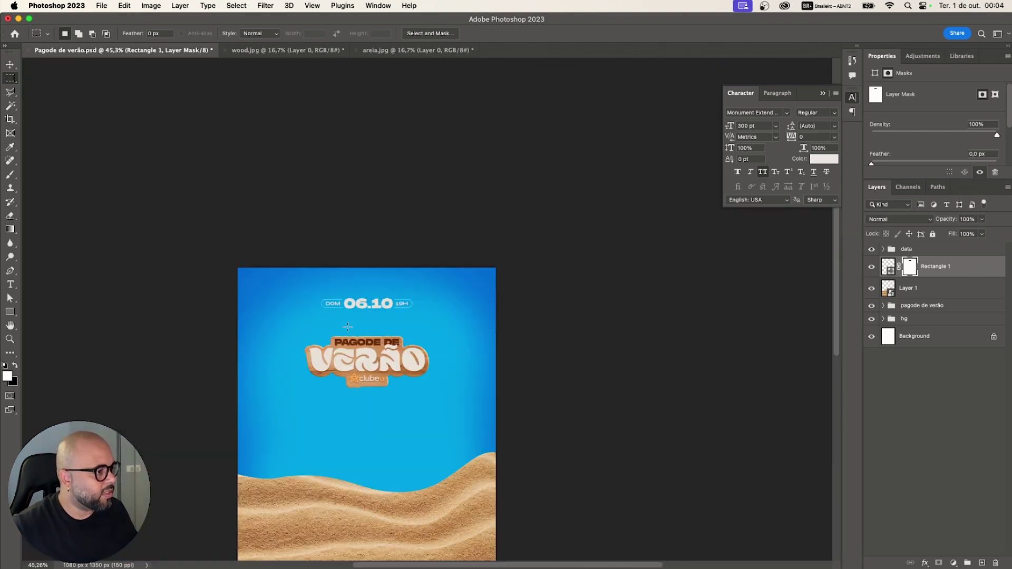
{"action": "scroll", "coordinate": [347, 327], "scroll_direction": "up", "scroll_amount": 3}
{"action": "scroll", "coordinate": [353, 329], "scroll_direction": "down", "scroll_amount": 8}
{"action": "scroll", "coordinate": [364, 335], "scroll_direction": "up", "scroll_amount": 2}
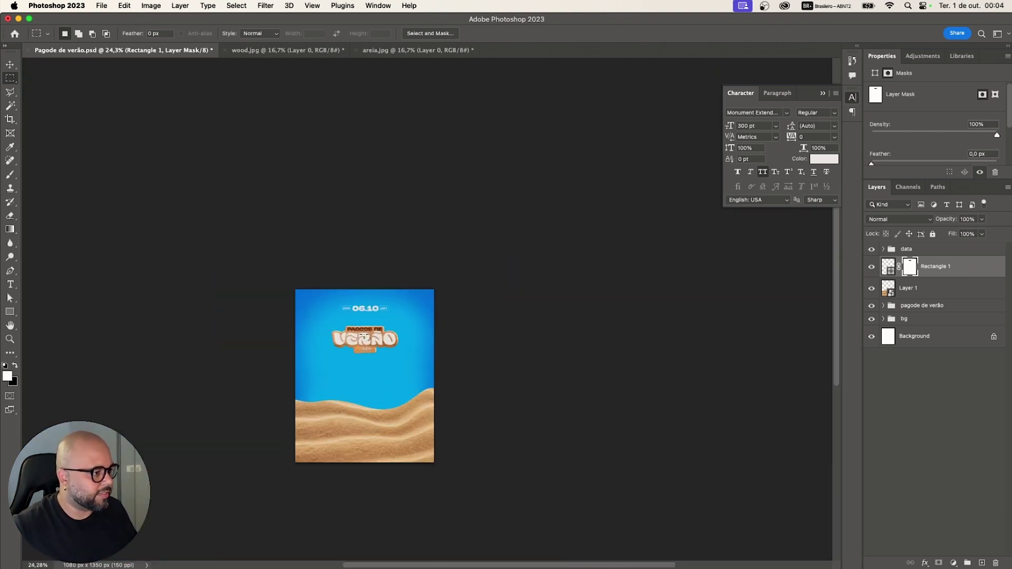
{"action": "scroll", "coordinate": [364, 336], "scroll_direction": "up", "scroll_amount": 2}
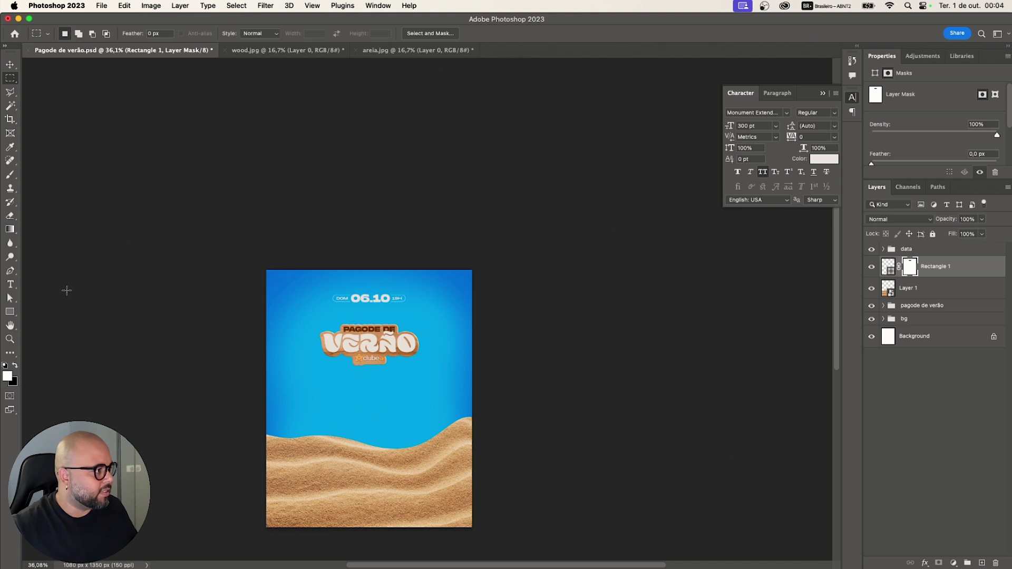
{"action": "left_click", "coordinate": [10, 285]}
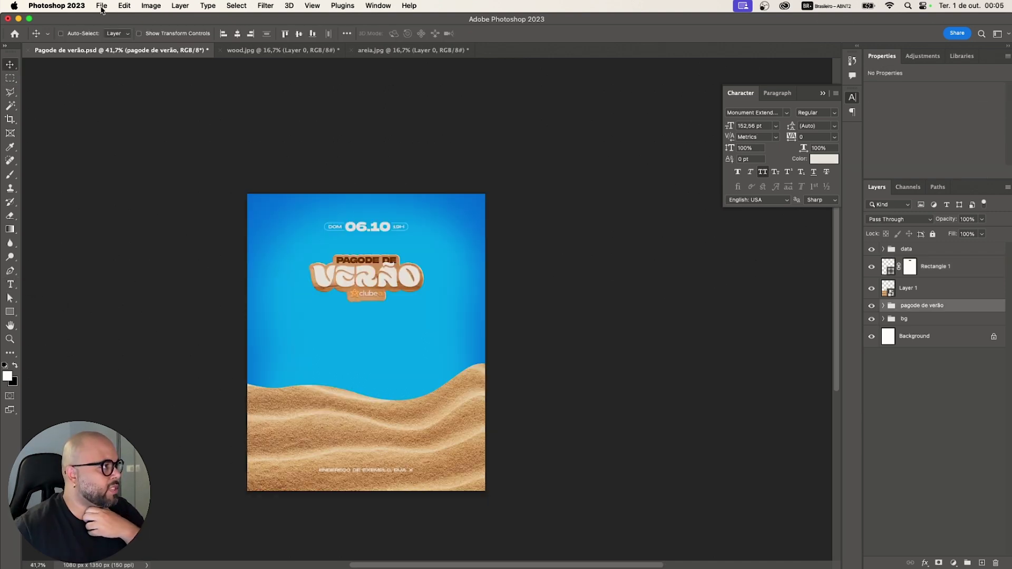
- Open the photo abreu.jpg from the elementos folder as a separate document
{"action": "left_click", "coordinate": [102, 6]}
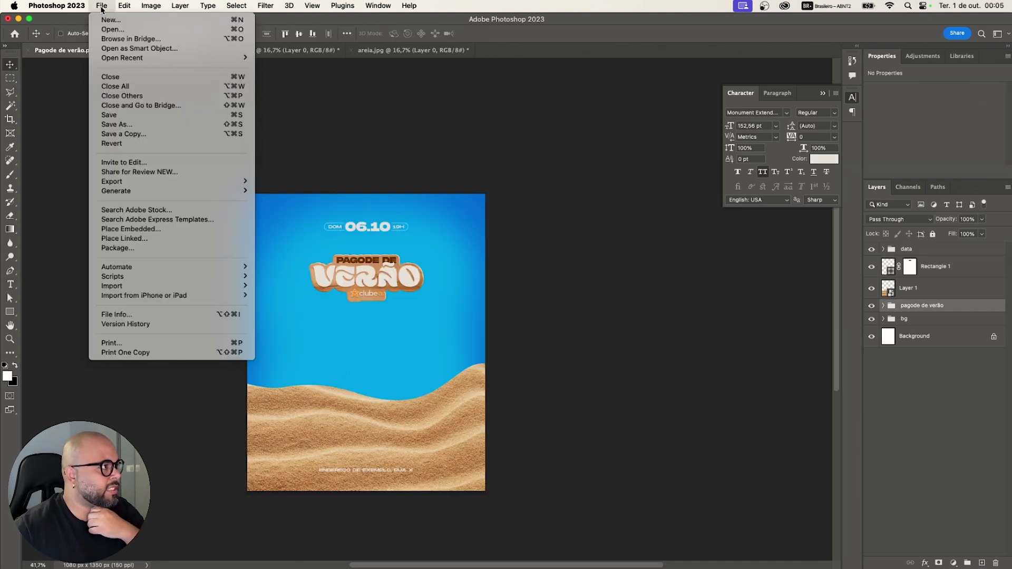
{"action": "left_click", "coordinate": [107, 30]}
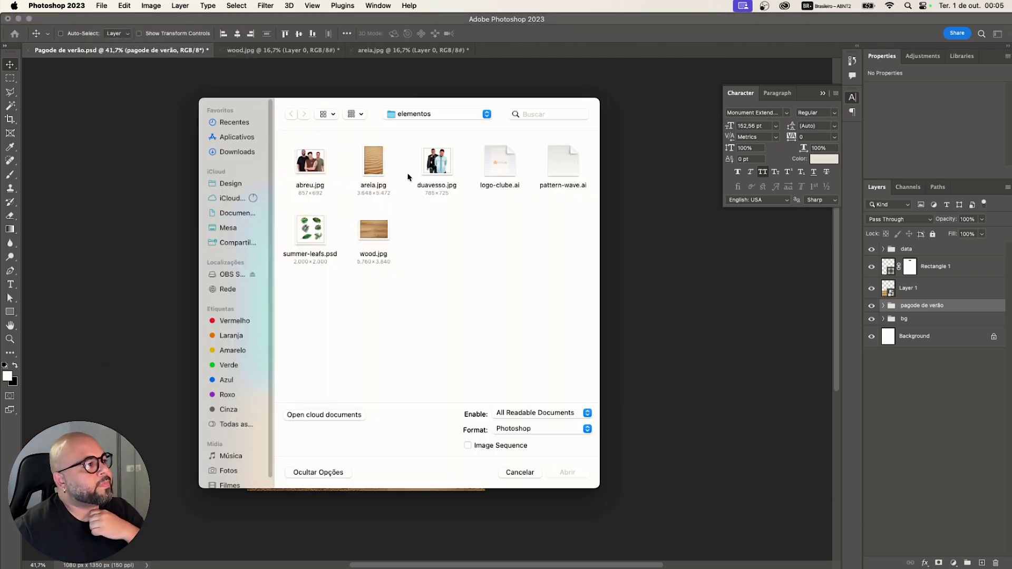
{"action": "double_click", "coordinate": [322, 169]}
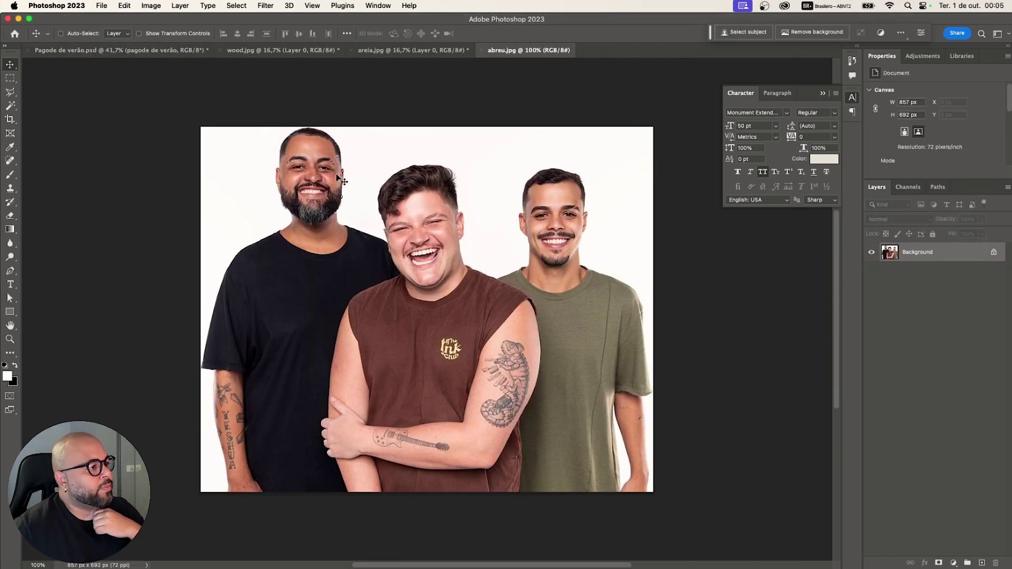
- Unlock the Background layer of abreu.jpg and reposition the contextual task bar clear of the photo and the Character panel
{"action": "left_click", "coordinate": [992, 253]}
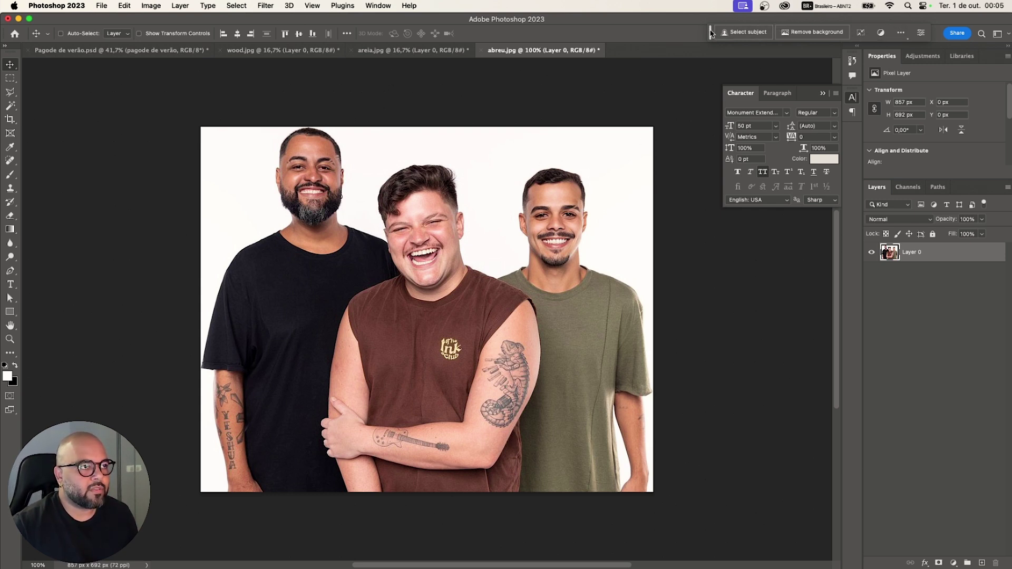
{"action": "left_click_drag", "start_coordinate": [711, 33], "coordinate": [622, 34]}
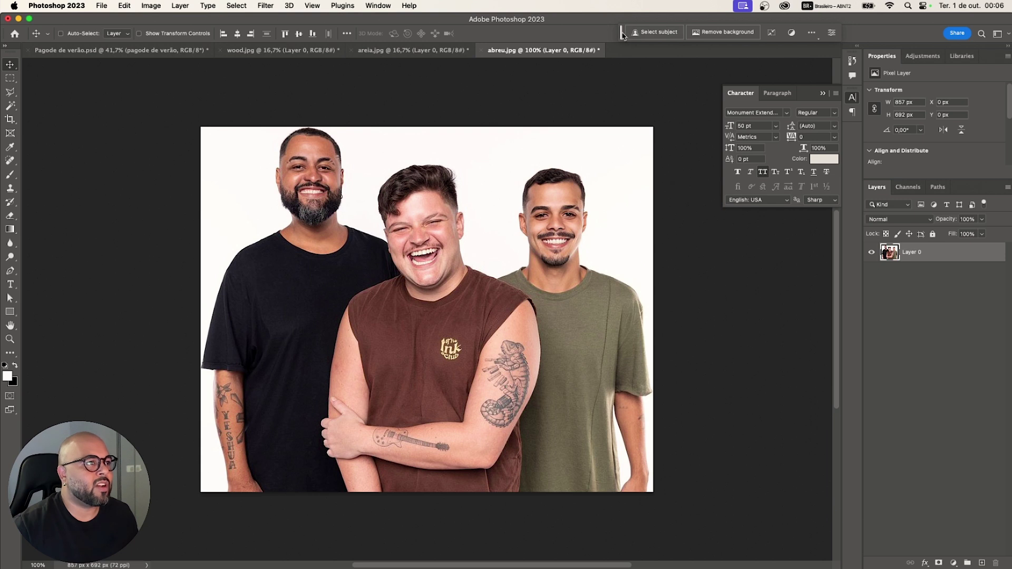
{"action": "left_click_drag", "start_coordinate": [622, 35], "coordinate": [334, 509]}
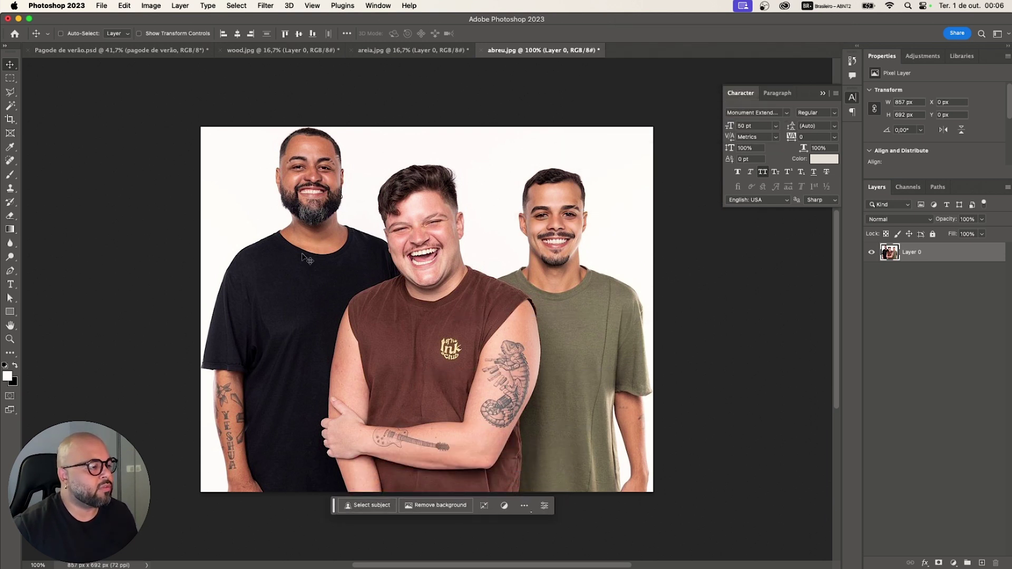
{"action": "left_click_drag", "start_coordinate": [333, 508], "coordinate": [610, 55]}
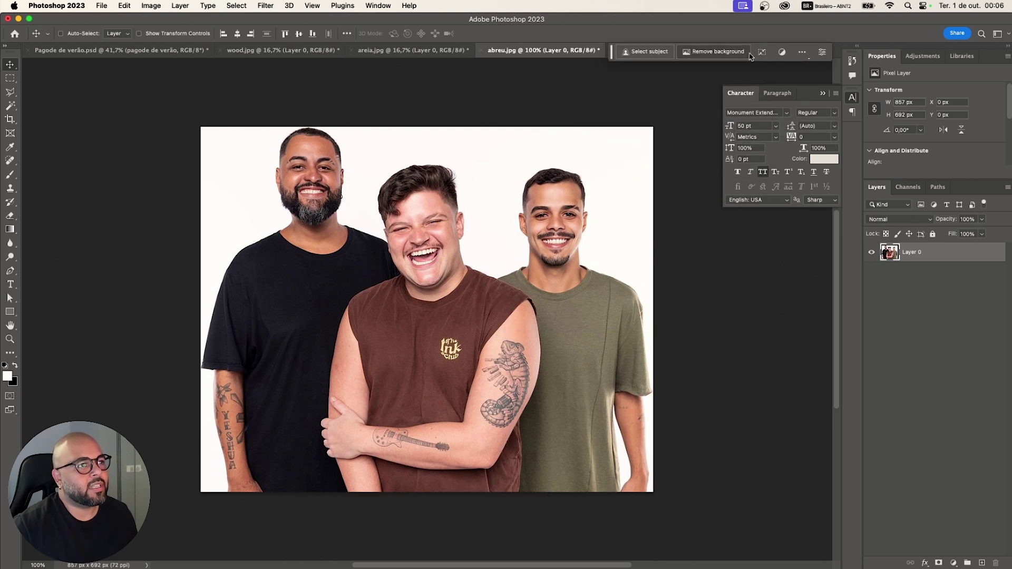
{"action": "left_click", "coordinate": [802, 51]}
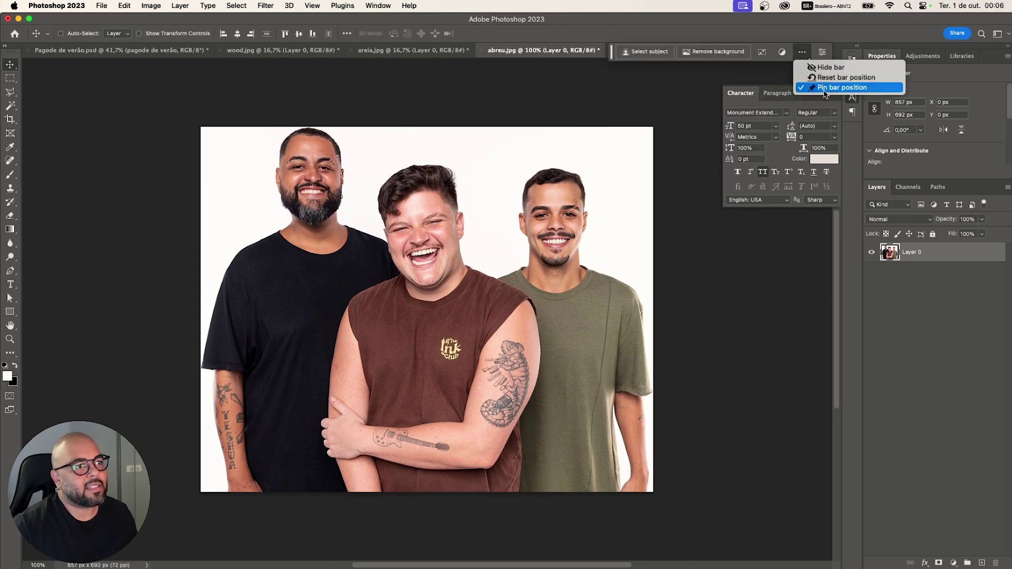
{"action": "left_click", "coordinate": [669, 86]}
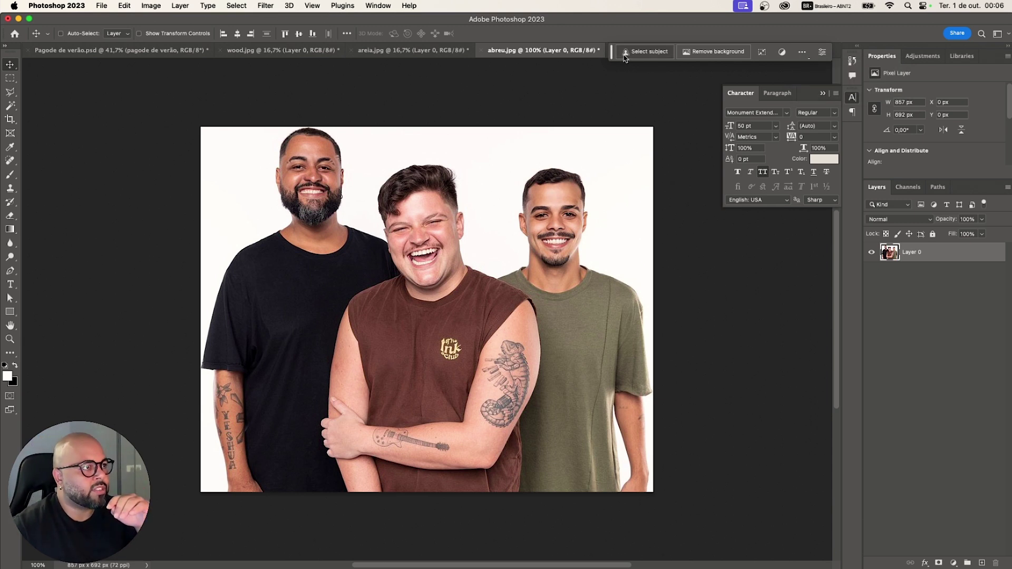
{"action": "left_click_drag", "start_coordinate": [613, 52], "coordinate": [612, 73]}
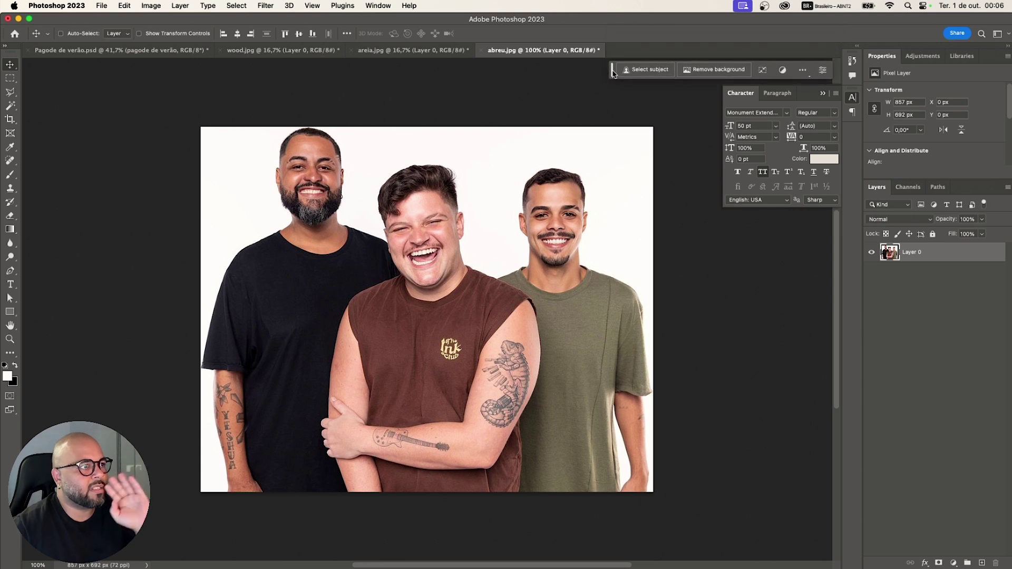
- Remove the background of the trio photo and convert the masked layer to a Smart Object
{"action": "left_click", "coordinate": [694, 71]}
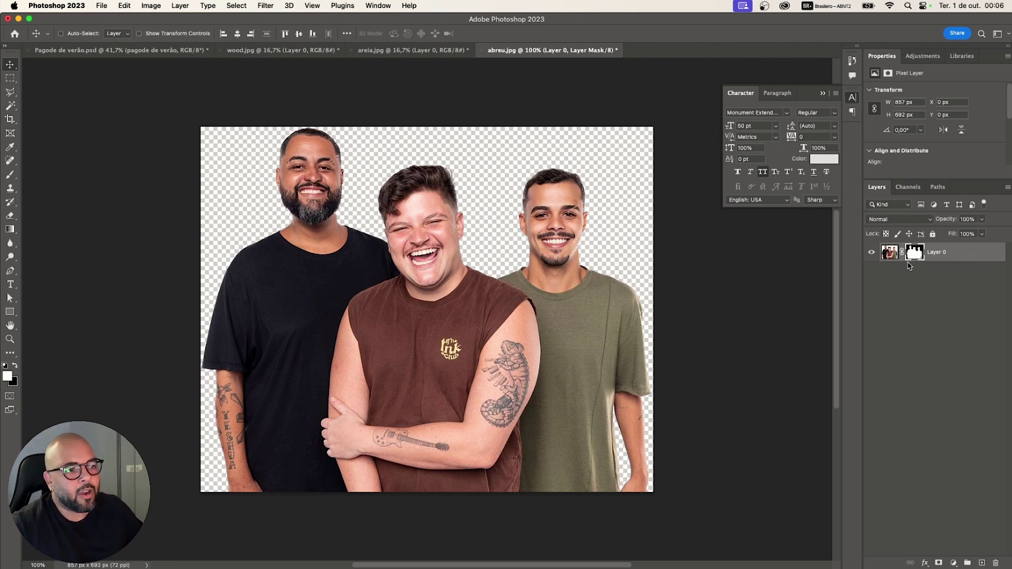
{"action": "right_click", "coordinate": [935, 259]}
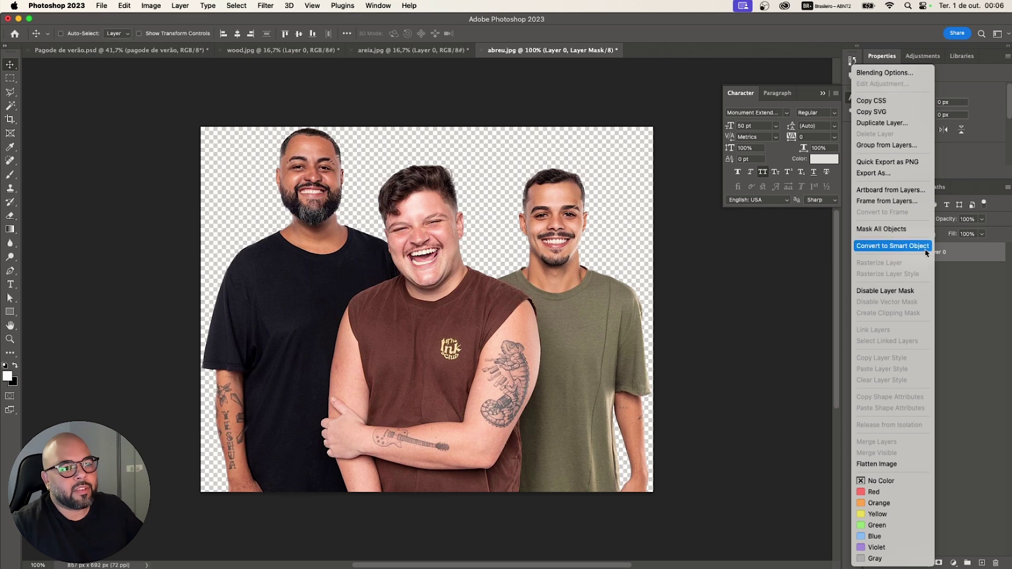
{"action": "left_click", "coordinate": [921, 250]}
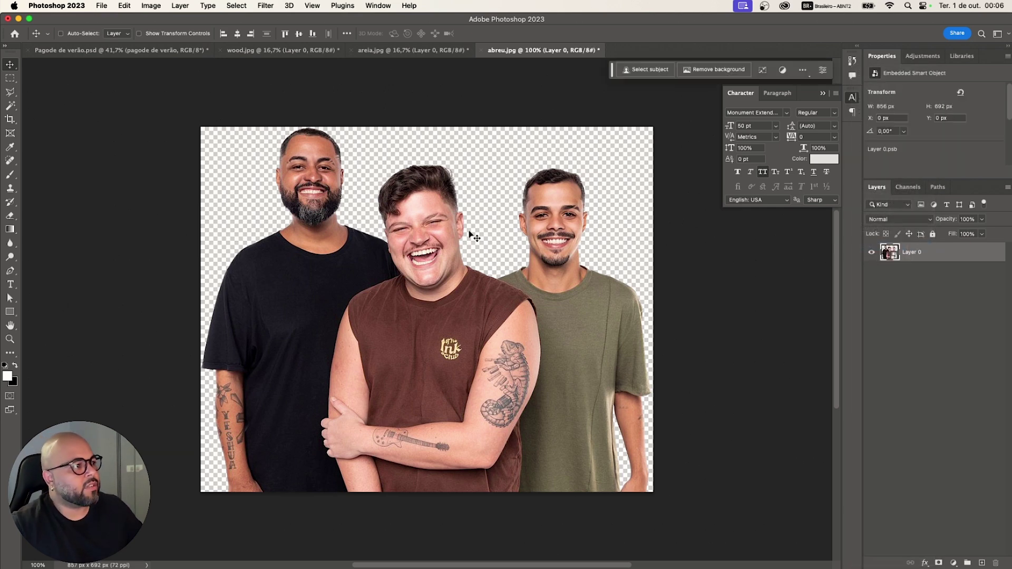
- Bring the trio cutout into Pagode de verão.psd, placing it centred below the title and behind the sand
{"action": "left_click_drag", "start_coordinate": [299, 166], "coordinate": [164, 52]}
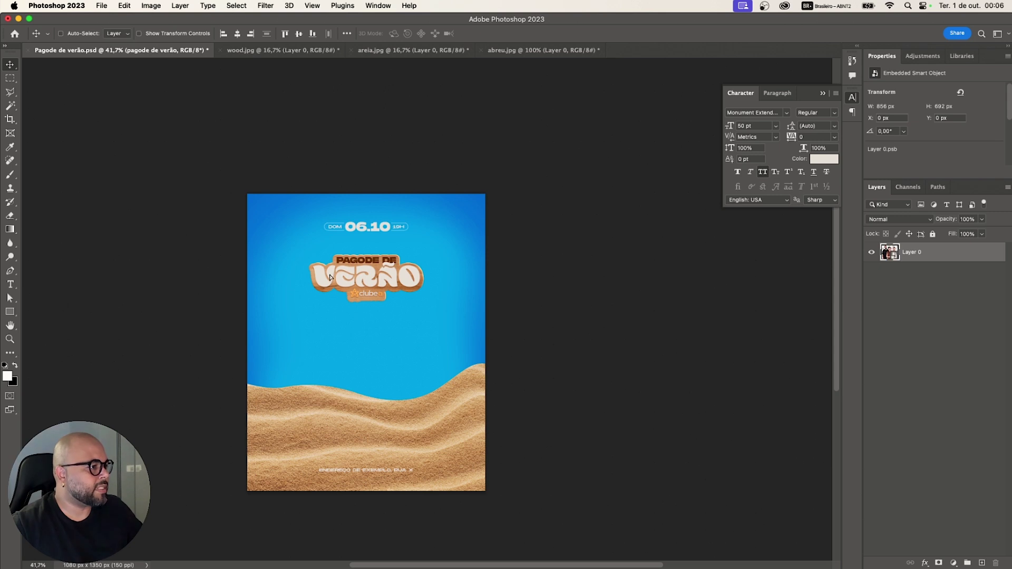
{"action": "left_click_drag", "start_coordinate": [375, 388], "coordinate": [375, 388]}
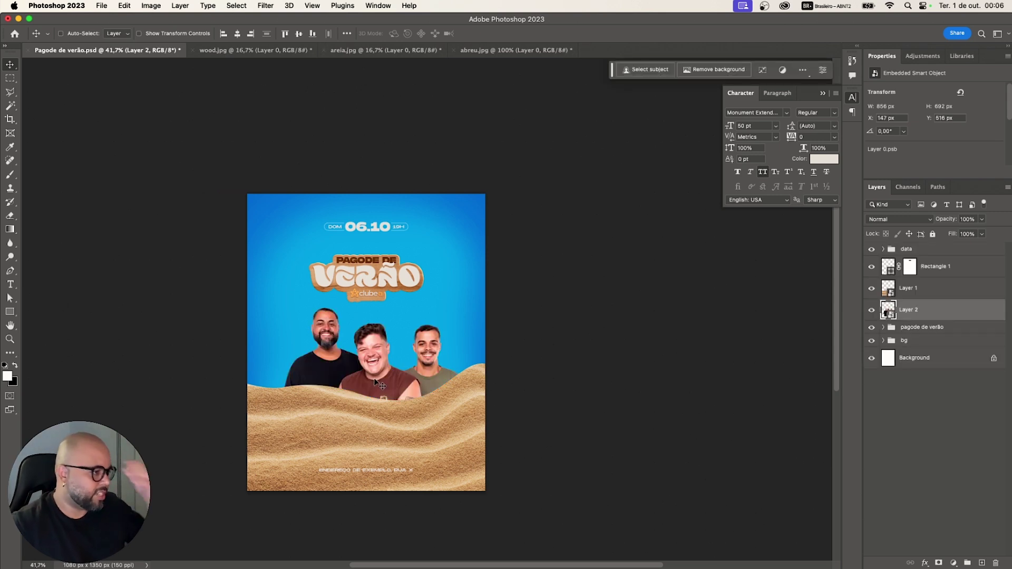
- Open duavesso.jpg from the elementos folder and remove its background
{"action": "left_click", "coordinate": [101, 6]}
{"action": "left_click", "coordinate": [112, 31]}
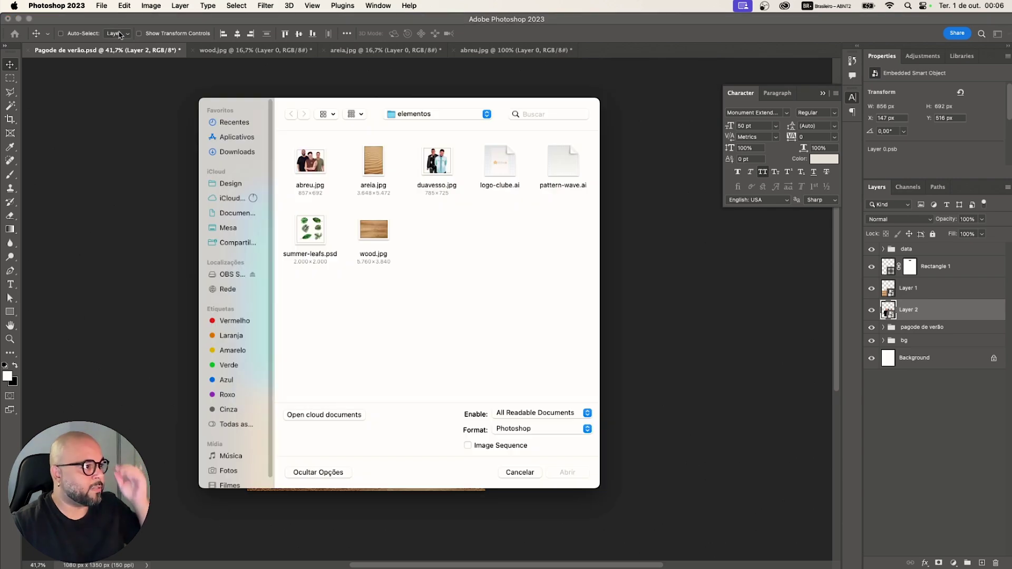
{"action": "left_click", "coordinate": [451, 171]}
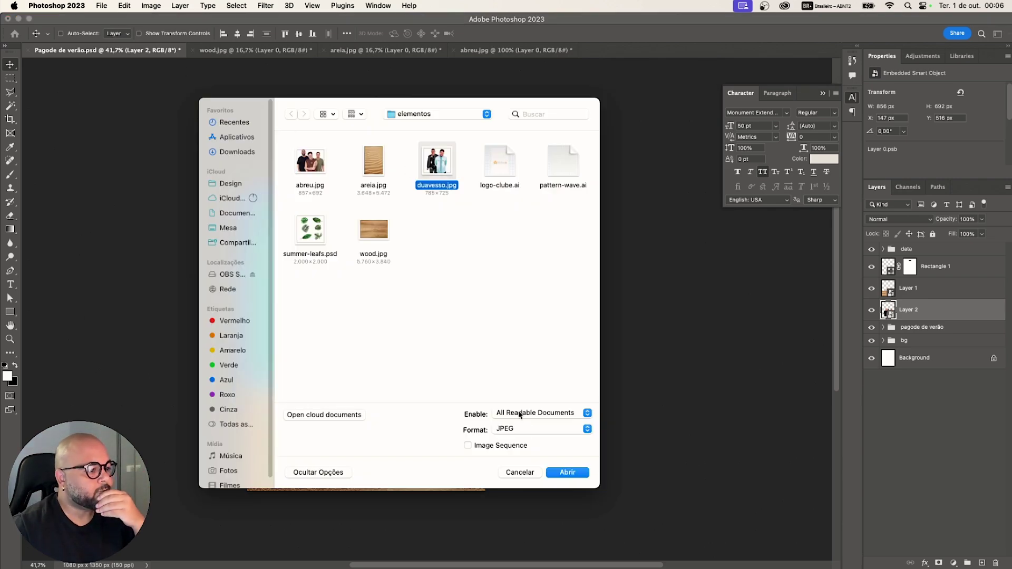
{"action": "left_click", "coordinate": [567, 472]}
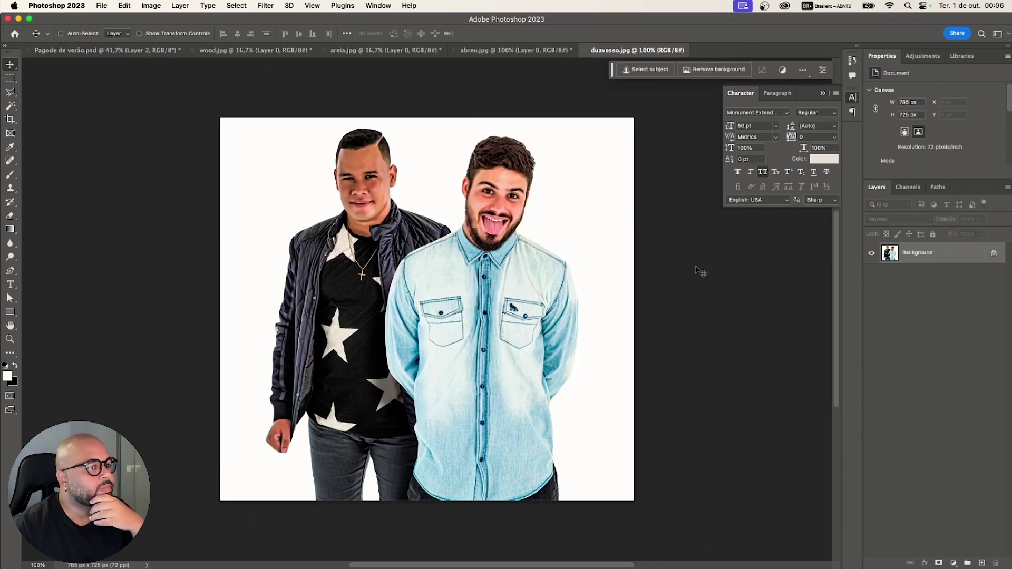
{"action": "left_click", "coordinate": [720, 74]}
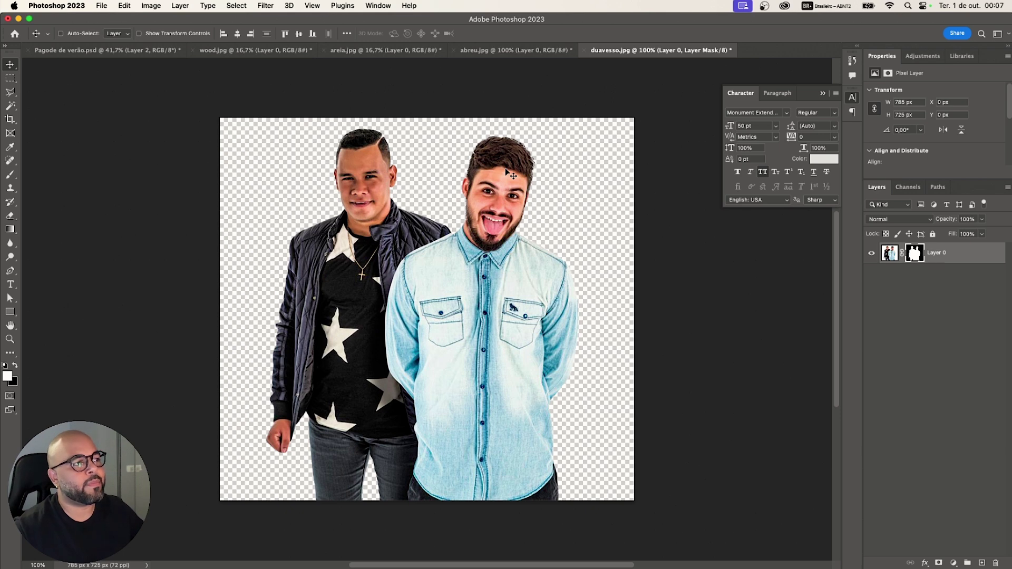
- Bring the duo cutout into Pagode de verão.psd and stack the trio layer (Layer 2) directly above it
{"action": "left_click_drag", "start_coordinate": [504, 167], "coordinate": [156, 55]}
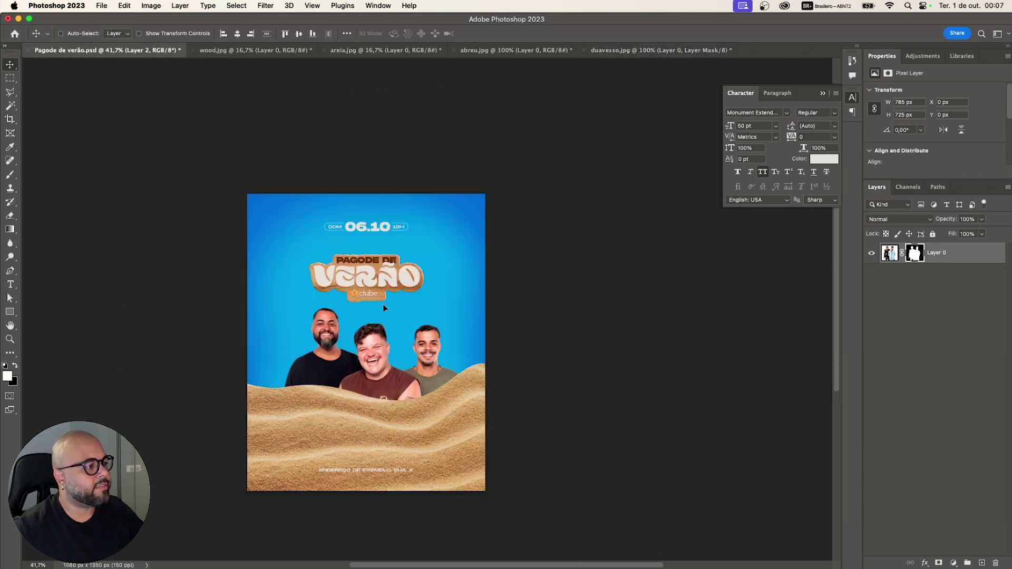
{"action": "mouse_move", "coordinate": [383, 307]}
{"action": "left_mouse_down"}
{"action": "mouse_move", "coordinate": [391, 332]}
{"action": "mouse_move", "coordinate": [387, 321]}
{"action": "left_mouse_up"}
{"action": "left_click", "coordinate": [934, 334]}
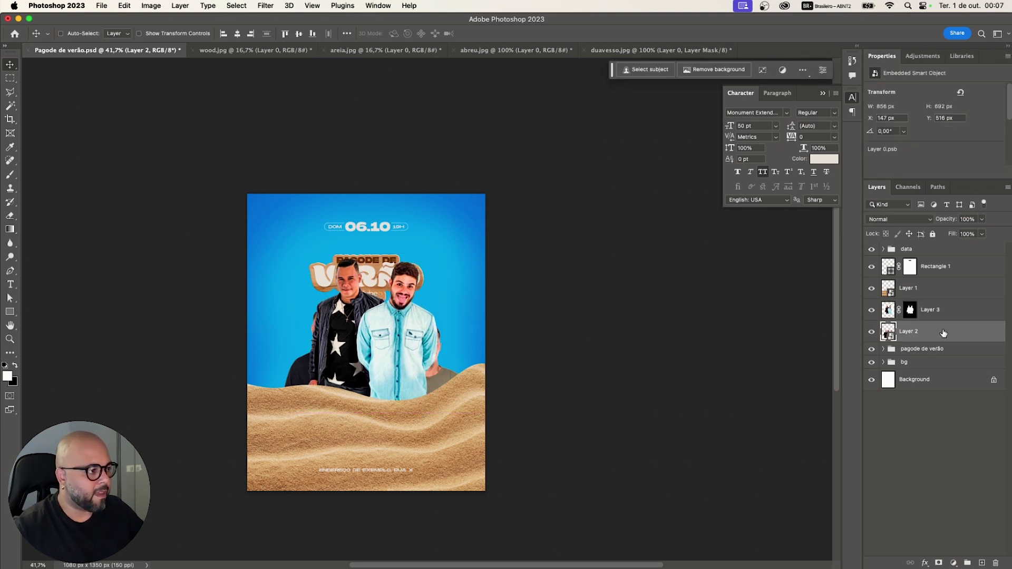
{"action": "left_click_drag", "start_coordinate": [933, 333], "coordinate": [927, 300]}
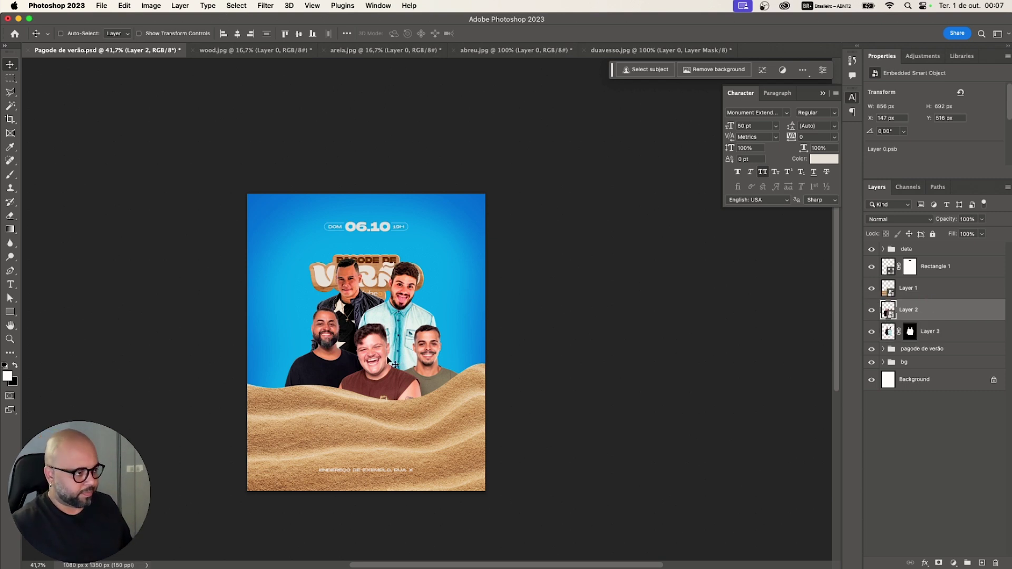
- Scale the duo layer (Layer 3) to about 76.84% and lower it behind the trio, to about X 279, Y 396 px
{"action": "left_click", "coordinate": [933, 332]}
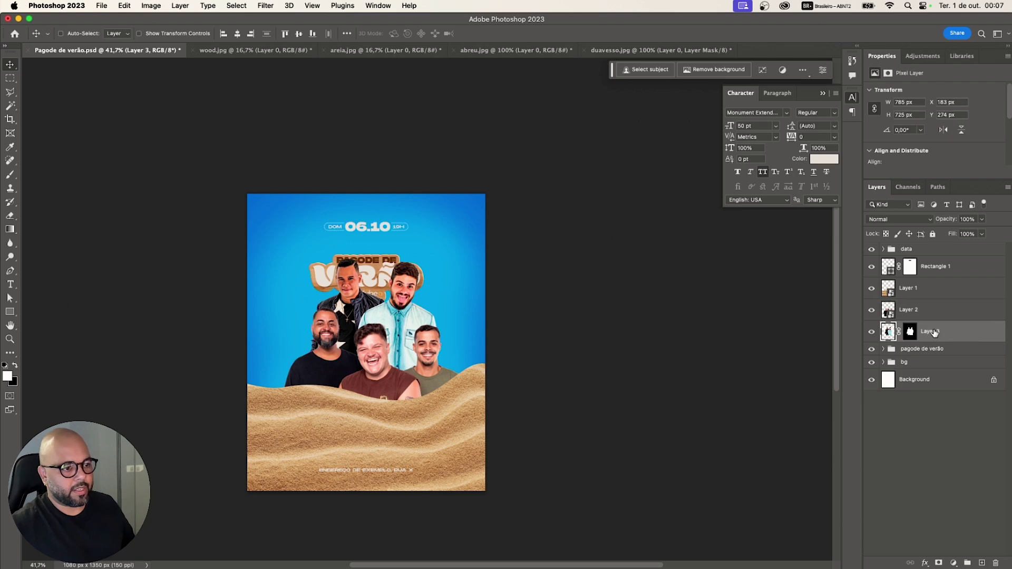
{"action": "scroll", "coordinate": [379, 305], "scroll_direction": "up", "scroll_amount": 2}
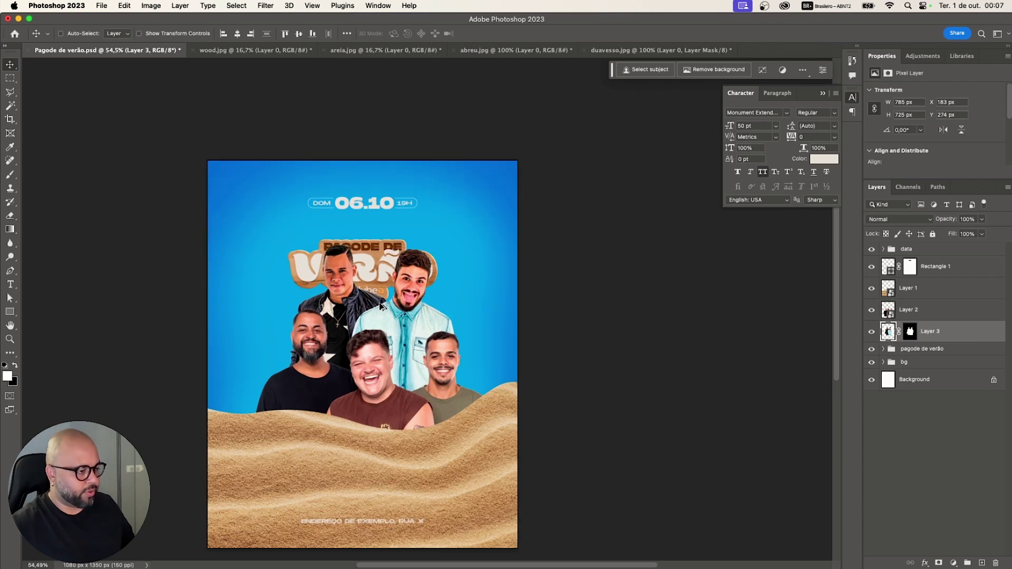
{"action": "scroll", "coordinate": [379, 305], "scroll_direction": "up", "scroll_amount": 2}
{"action": "key", "text": "super+t"}
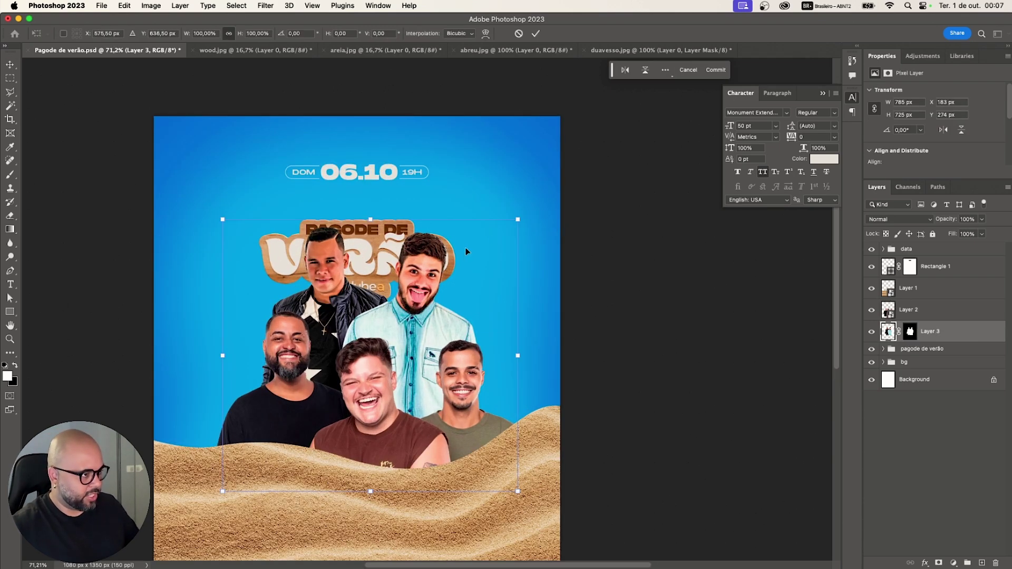
{"action": "left_click_drag", "start_coordinate": [518, 221], "coordinate": [472, 237]}
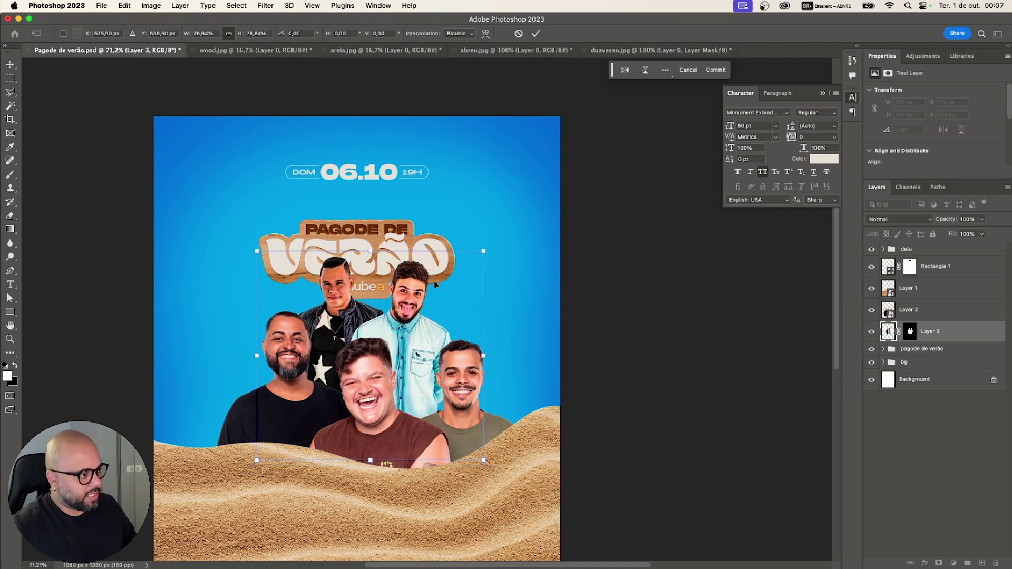
{"action": "left_click_drag", "start_coordinate": [422, 296], "coordinate": [424, 313]}
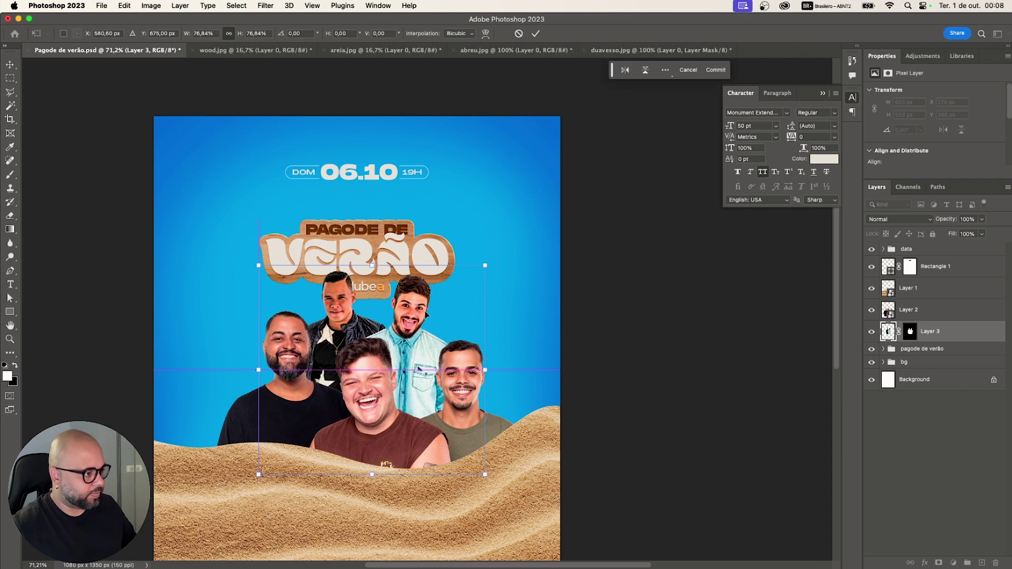
{"action": "key", "text": "Return"}
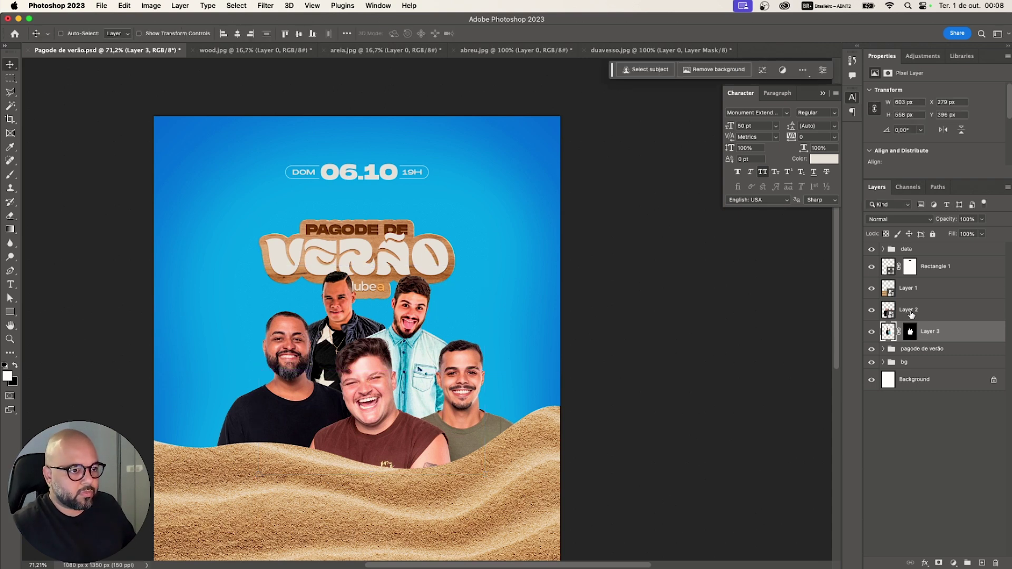
- Shift the trio and duo layers together to the left and slightly down, centring the group under the title
{"action": "left_click", "coordinate": [911, 314], "text": "shift"}
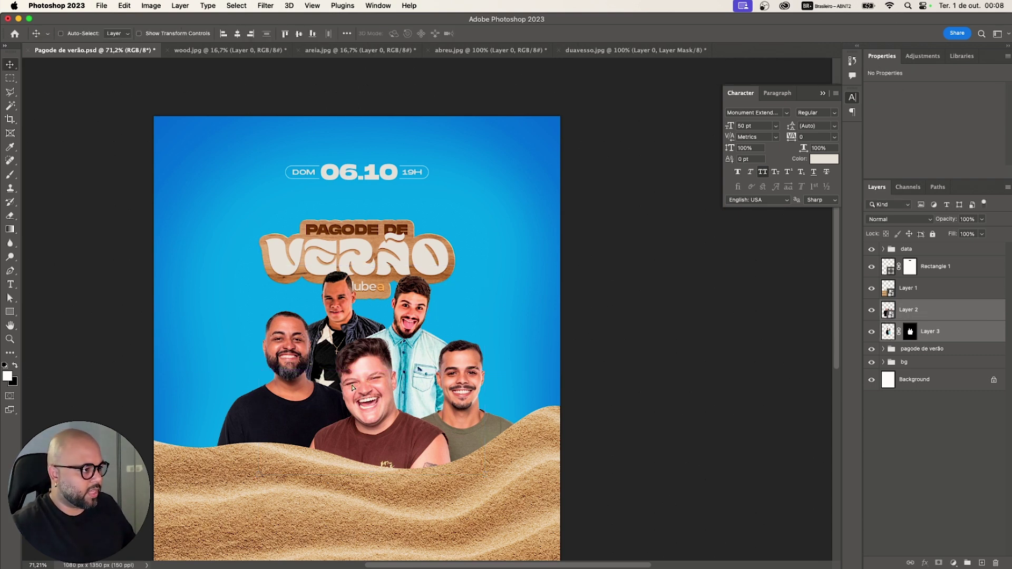
{"action": "mouse_move", "coordinate": [352, 391]}
{"action": "left_mouse_down"}
{"action": "mouse_move", "coordinate": [336, 383]}
{"action": "mouse_move", "coordinate": [336, 394]}
{"action": "left_mouse_up"}
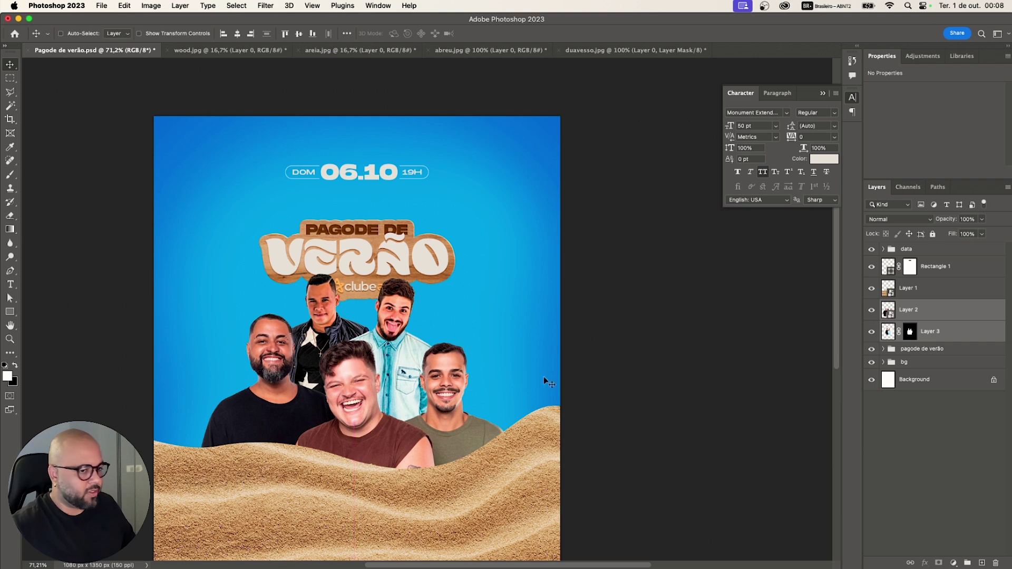
- Lower the sand layer (Layer 1) to about Y 904 px so more of the artists shows above it
{"action": "left_click", "coordinate": [933, 289]}
{"action": "scroll", "coordinate": [544, 323], "scroll_direction": "down", "scroll_amount": 10}
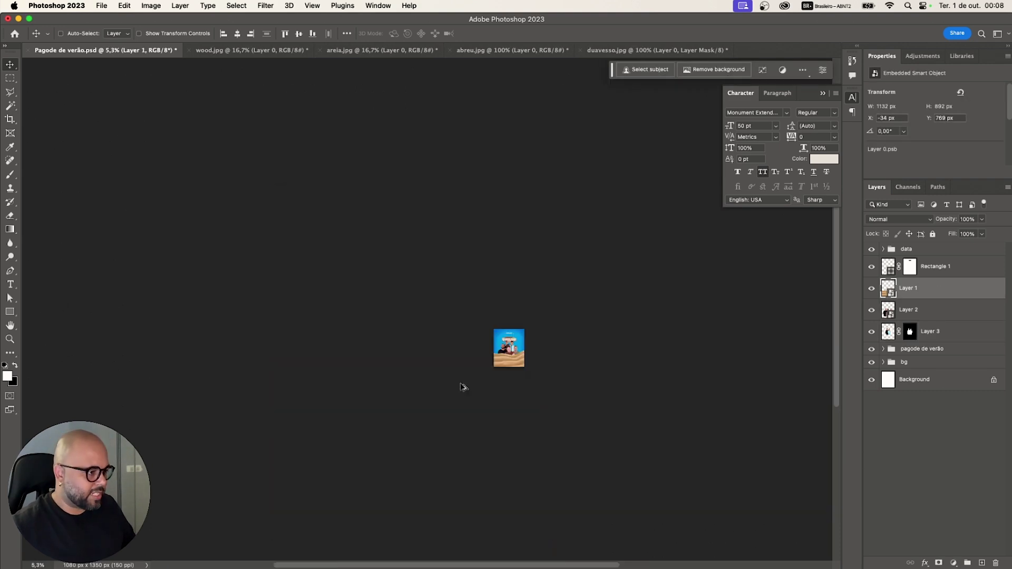
{"action": "scroll", "coordinate": [543, 350], "scroll_direction": "up", "scroll_amount": 5}
{"action": "left_click_drag", "start_coordinate": [481, 380], "coordinate": [479, 404]}
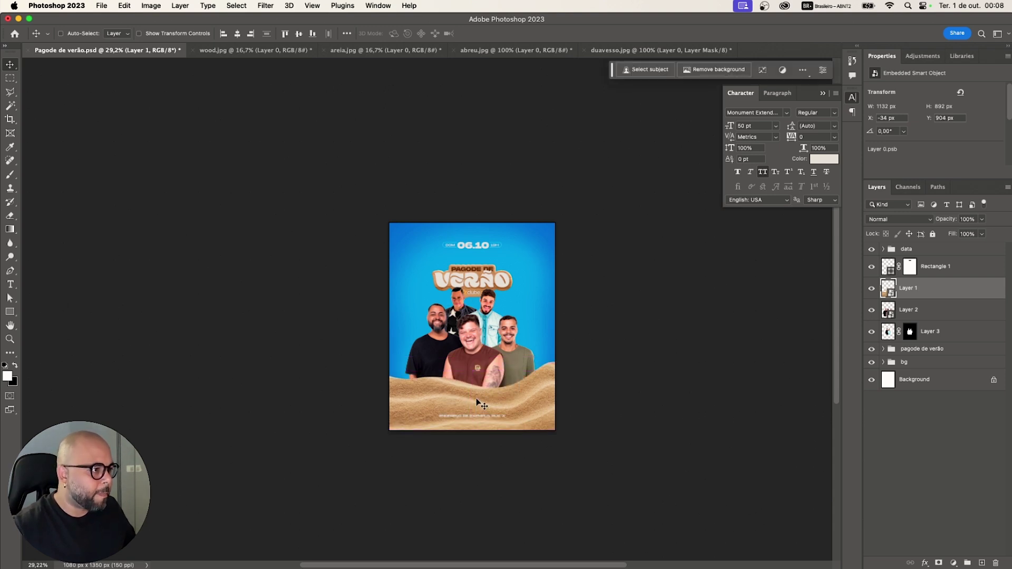
{"action": "scroll", "coordinate": [461, 342], "scroll_direction": "up", "scroll_amount": 2}
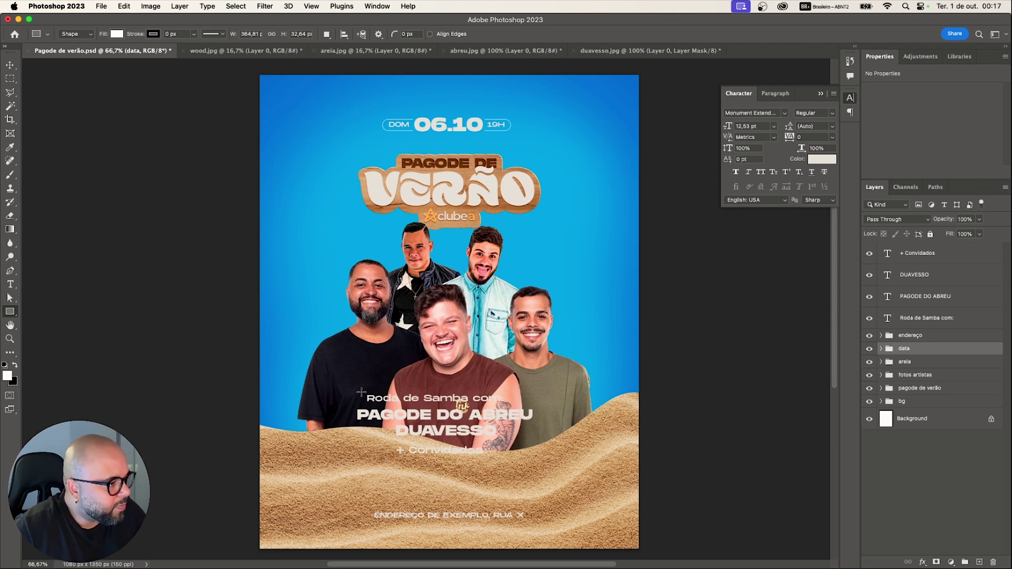
- Rotate the PAGODE DO ABREU text slightly counter-clockwise and move it about 15 px left and 6 px up
{"action": "left_click", "coordinate": [10, 284]}
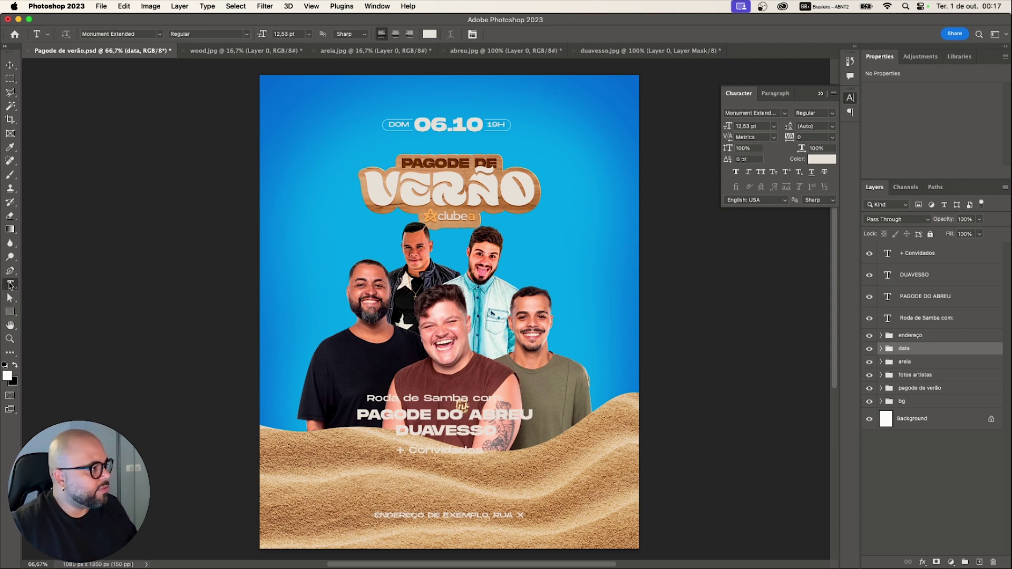
{"action": "left_click", "coordinate": [376, 410]}
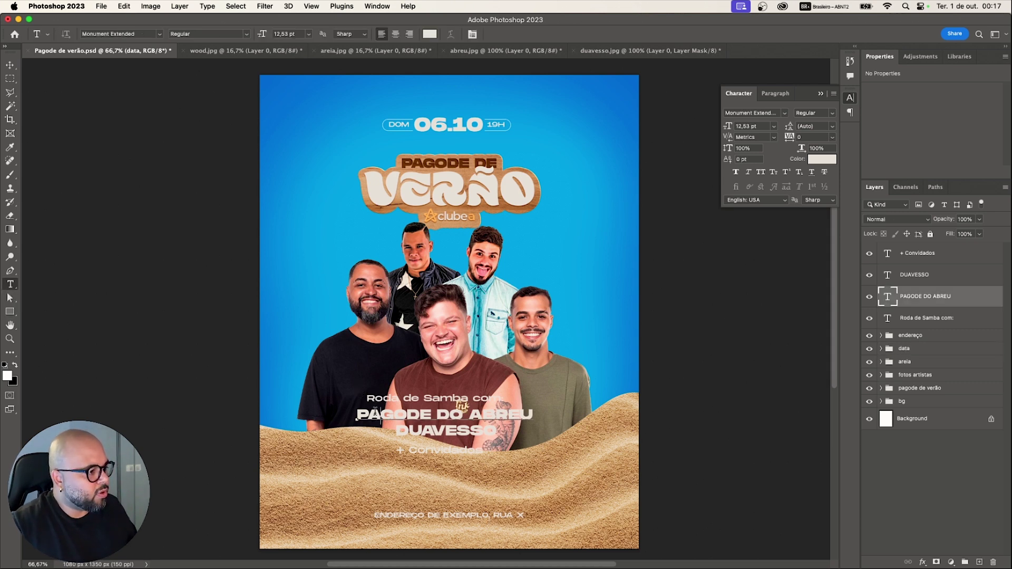
{"action": "left_click", "coordinate": [10, 65]}
{"action": "key", "text": "super+t"}
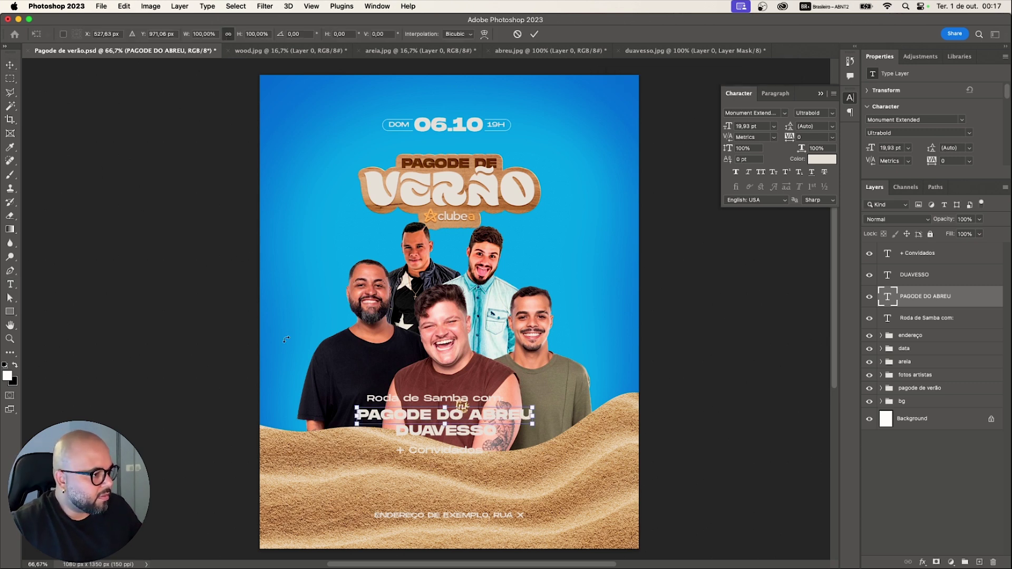
{"action": "left_click_drag", "start_coordinate": [287, 341], "coordinate": [288, 345]}
{"action": "key", "text": "Return"}
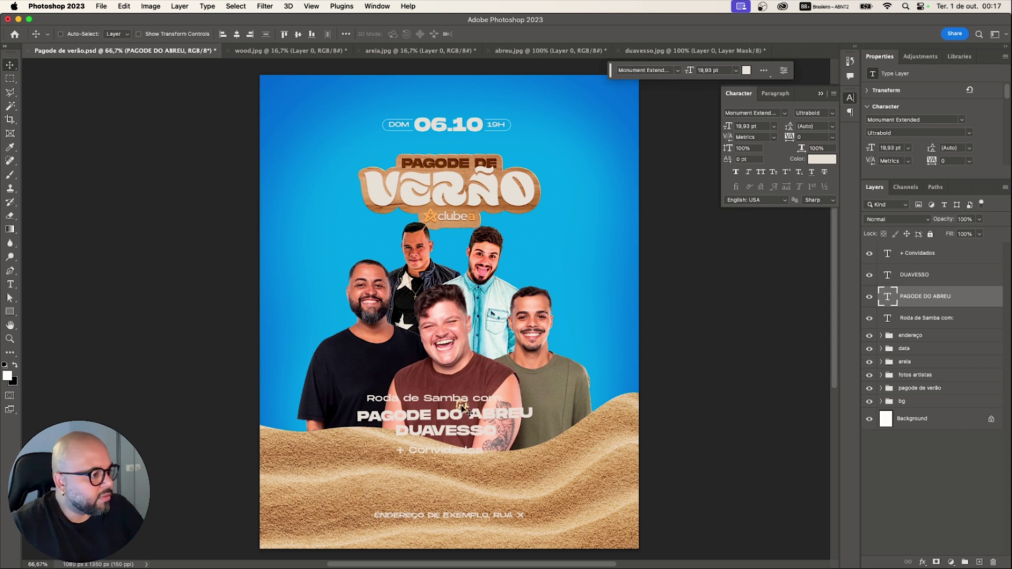
{"action": "left_click_drag", "start_coordinate": [476, 419], "coordinate": [470, 417]}
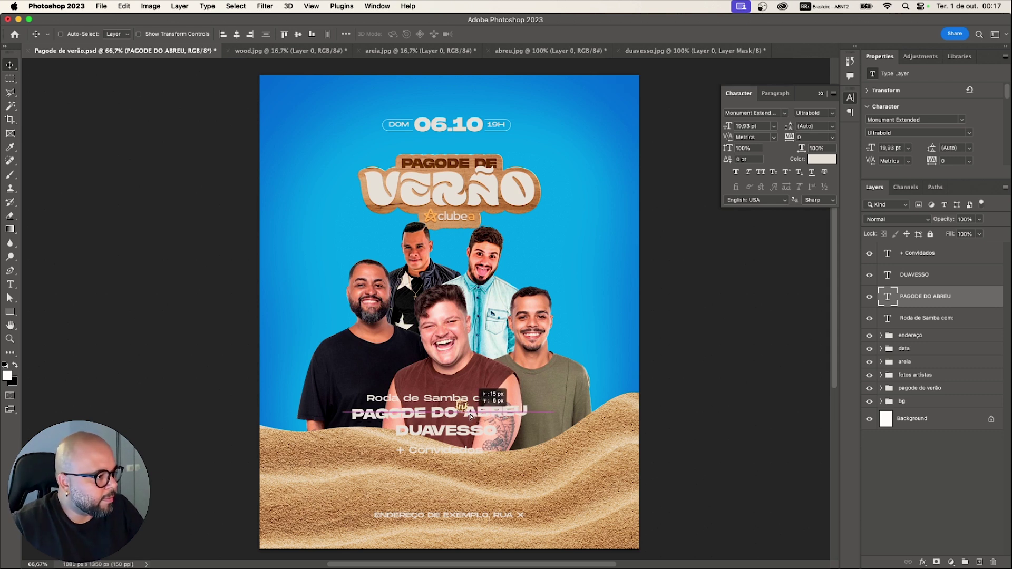
- Rotate the DUAVESSO text slightly and shift it right and slightly up, closer beneath PAGODE DO ABREU
{"action": "left_click", "coordinate": [906, 280]}
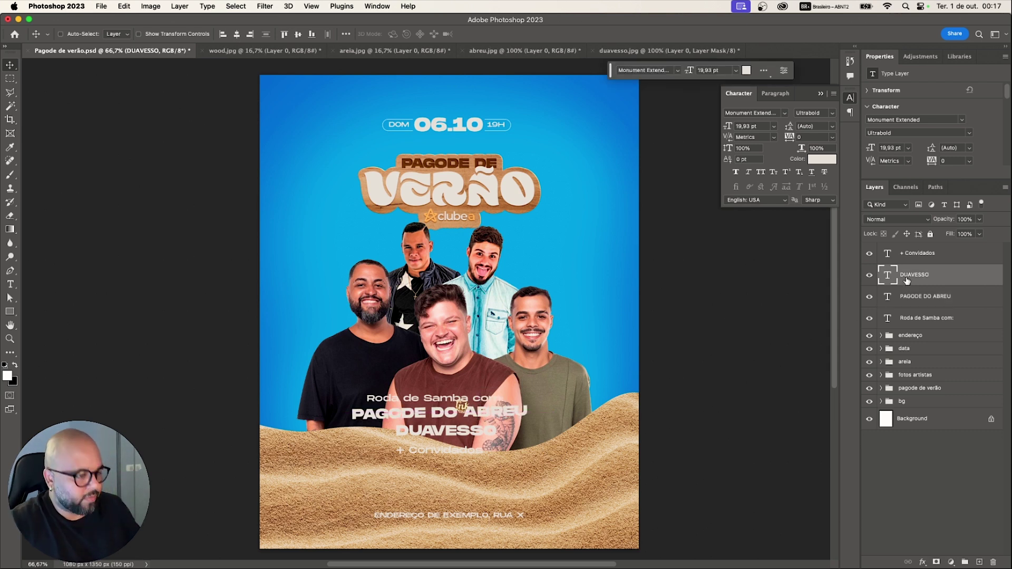
{"action": "key", "text": "ctrl+t"}
{"action": "left_click_drag", "start_coordinate": [318, 384], "coordinate": [323, 383]}
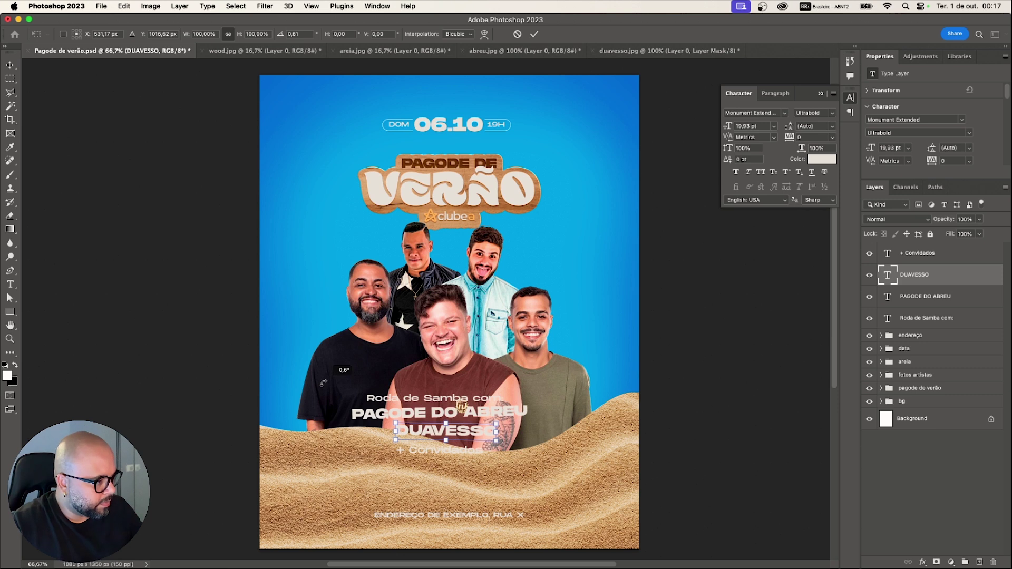
{"action": "key", "text": "Return"}
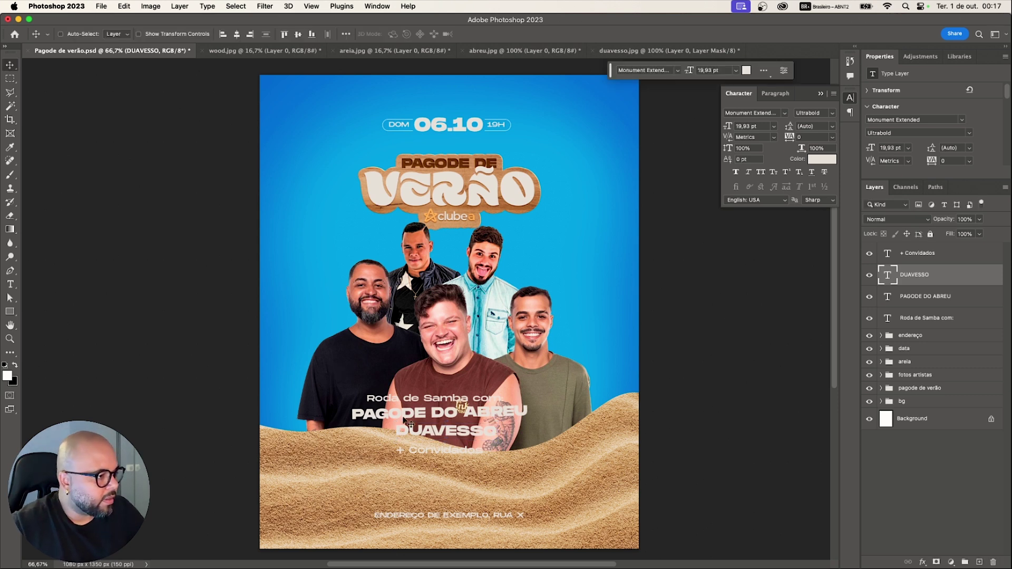
{"action": "left_click_drag", "start_coordinate": [432, 433], "coordinate": [445, 432]}
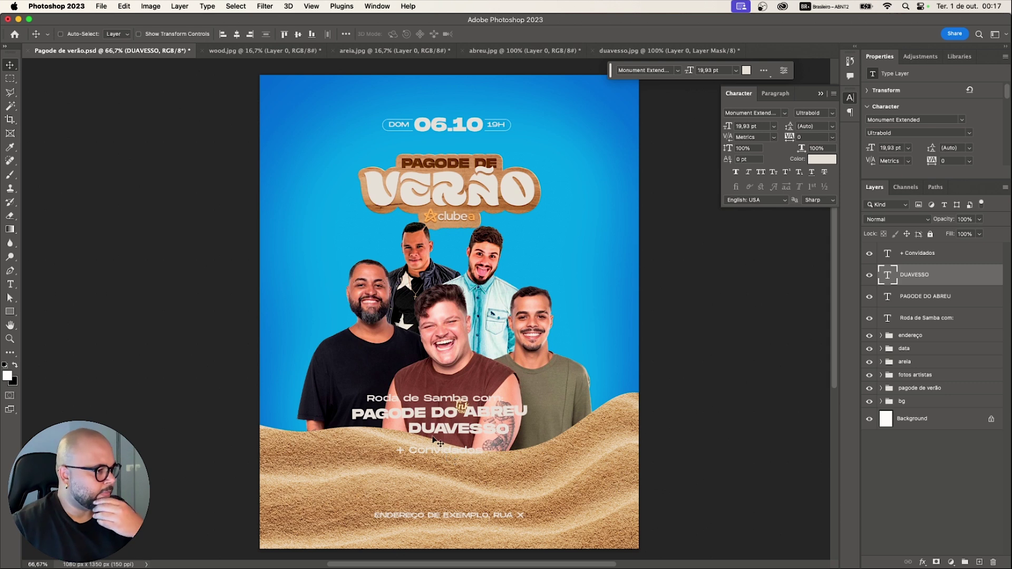
- Move the "+ Convidados" text slightly up and left beneath DUAVESSO, and transform it to a slight tilt
{"action": "left_click", "coordinate": [919, 255]}
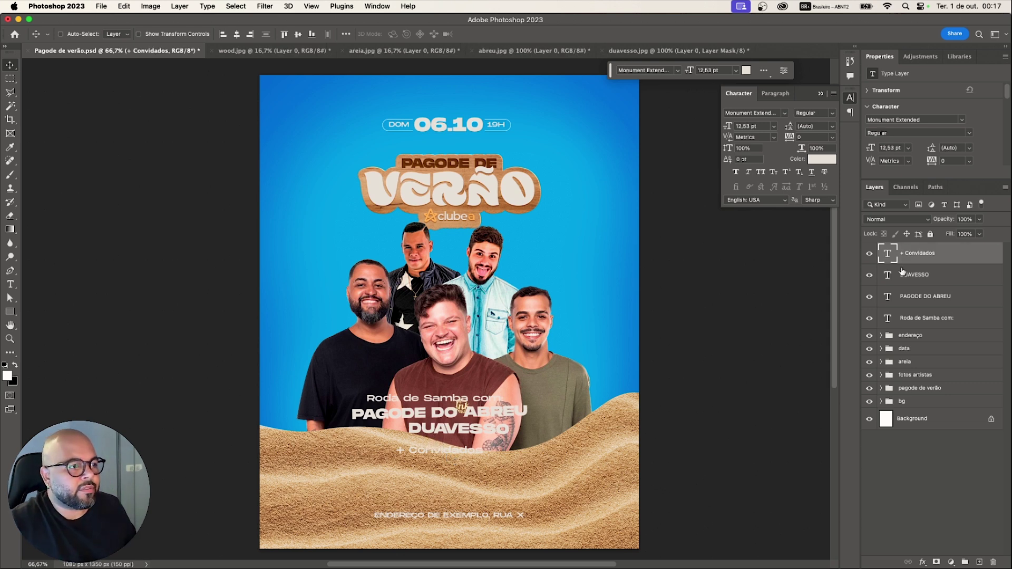
{"action": "left_click_drag", "start_coordinate": [435, 452], "coordinate": [431, 446]}
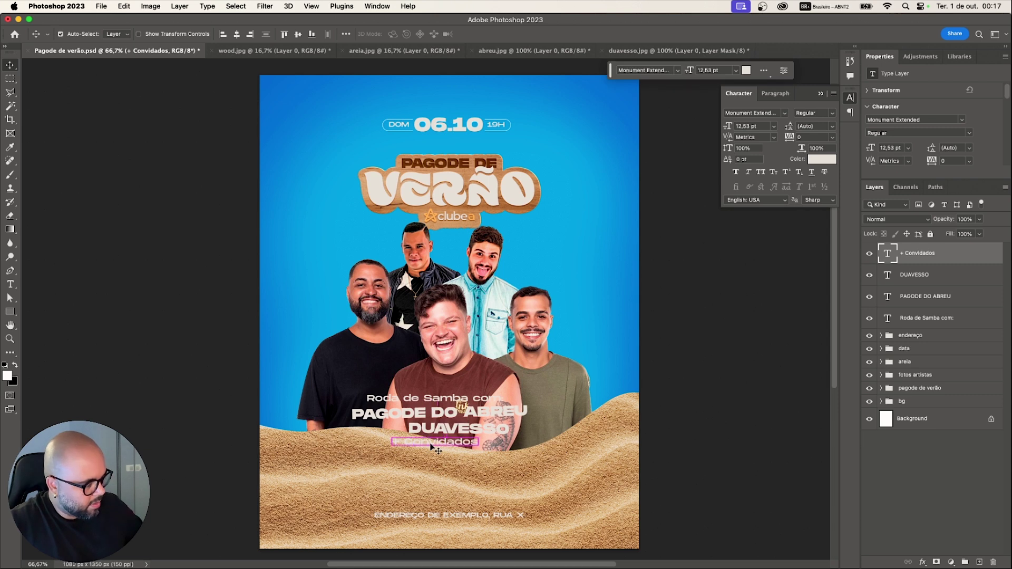
{"action": "key", "text": "ctrl+t"}
{"action": "key", "text": "Return"}
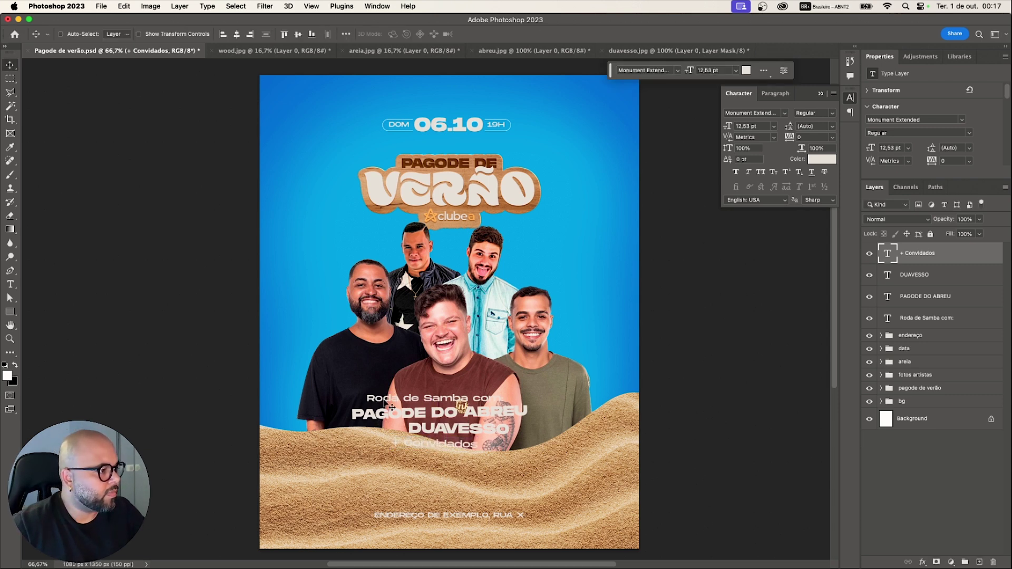
- Rotate the "Roda de Samba com:" text slightly counter-clockwise to match the tilt of the line-up
{"action": "left_click", "coordinate": [913, 318]}
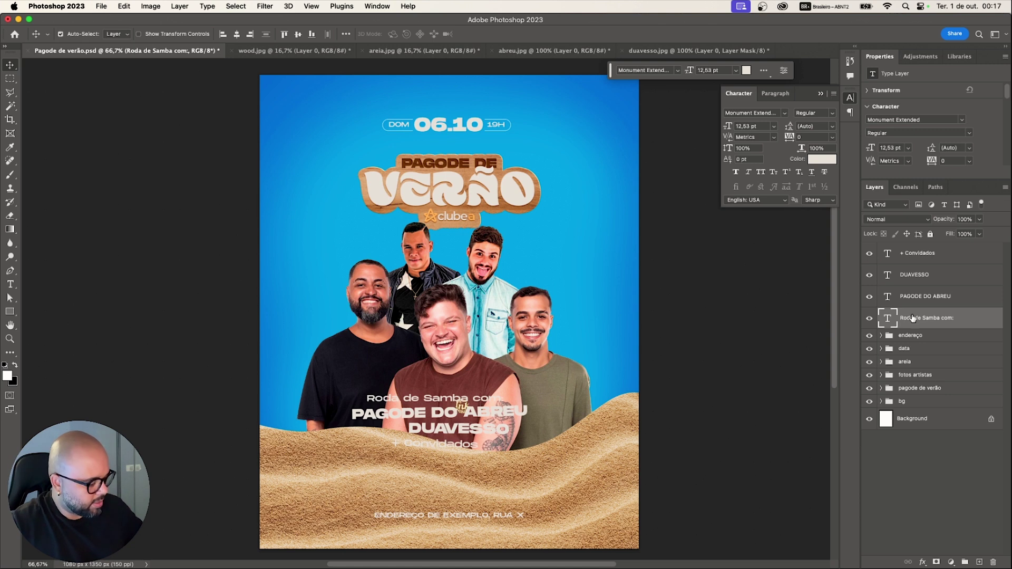
{"action": "key", "text": "cmd+t"}
{"action": "left_click_drag", "start_coordinate": [362, 311], "coordinate": [362, 316]}
{"action": "key", "text": "Return"}
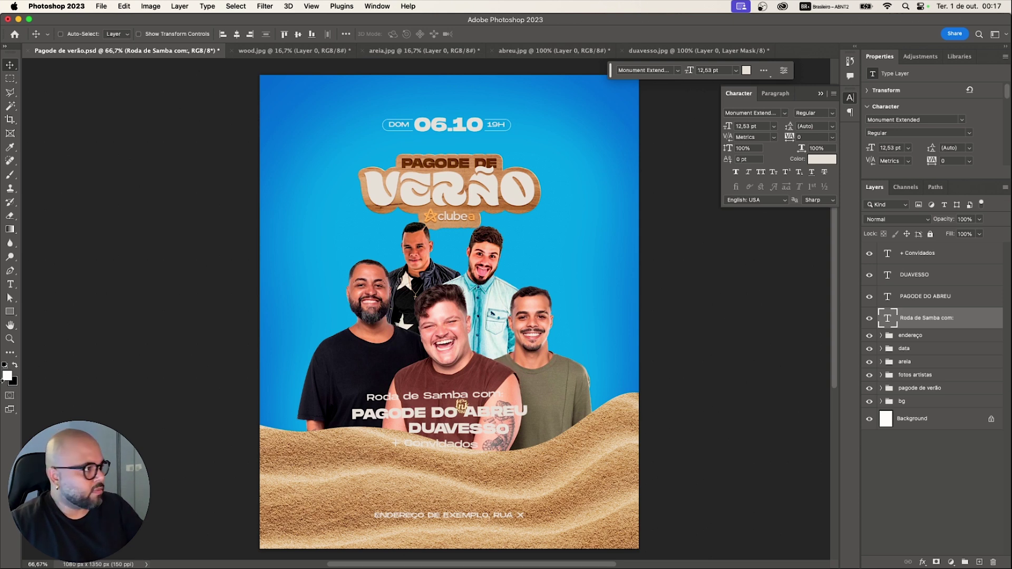
- Draw a tilted four-cornered Pen path around "Roda de Samba com:", convert it to a shape and place it beneath that text layer
{"action": "left_click", "coordinate": [10, 272]}
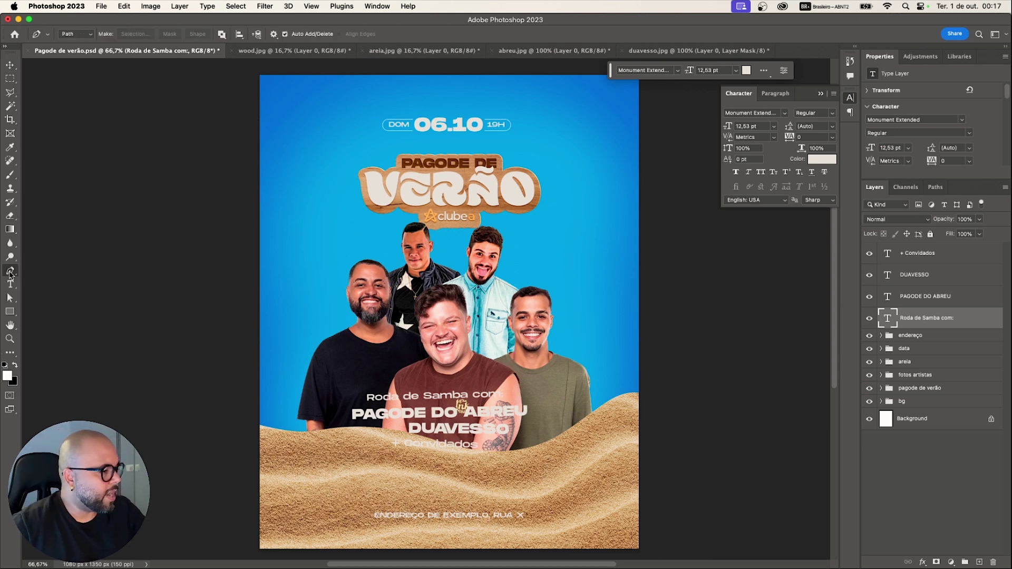
{"action": "left_click", "coordinate": [361, 390]}
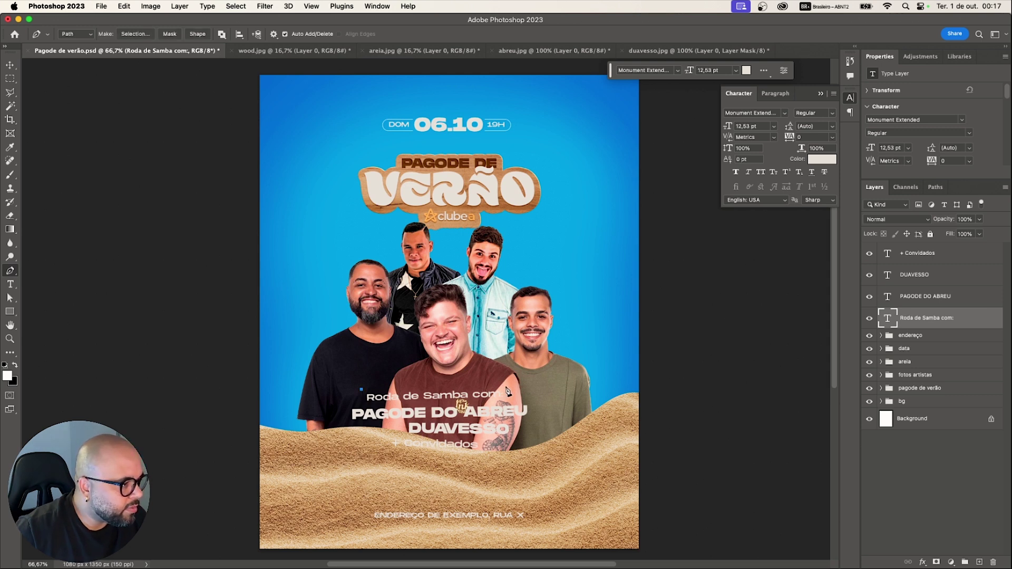
{"action": "left_click", "coordinate": [506, 388]}
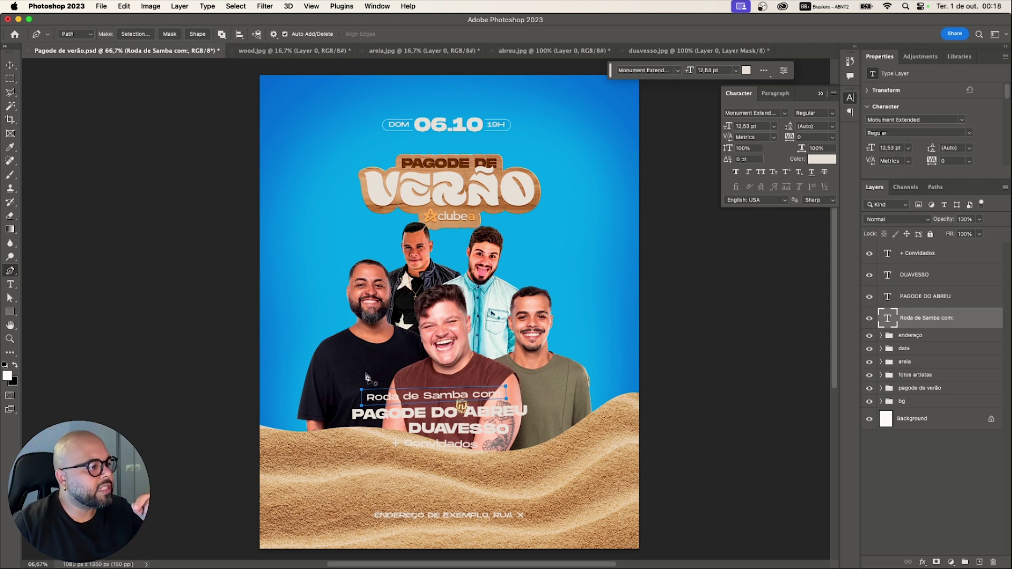
{"action": "left_click", "coordinate": [198, 33]}
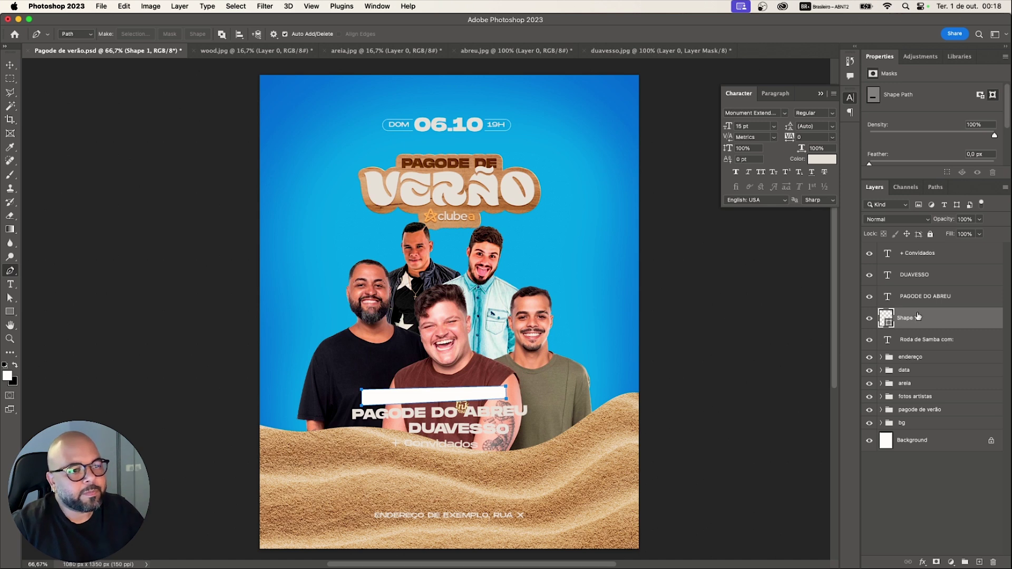
{"action": "left_click_drag", "start_coordinate": [922, 322], "coordinate": [907, 341]}
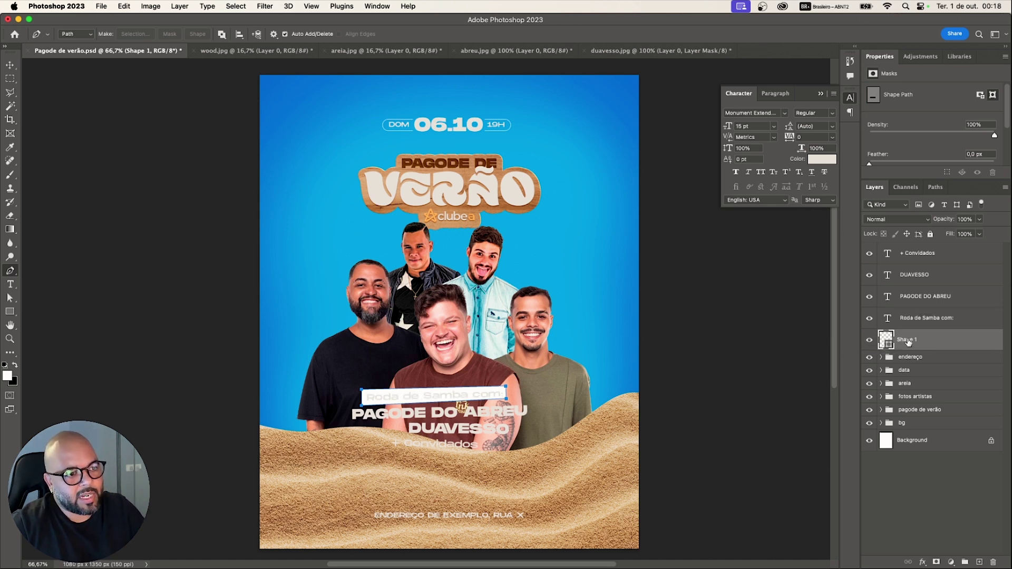
- Fill the strip behind "Roda de Samba com:" with dark brown 542b11 sampled from the PAGODE DE title lettering
{"action": "double_click", "coordinate": [889, 345]}
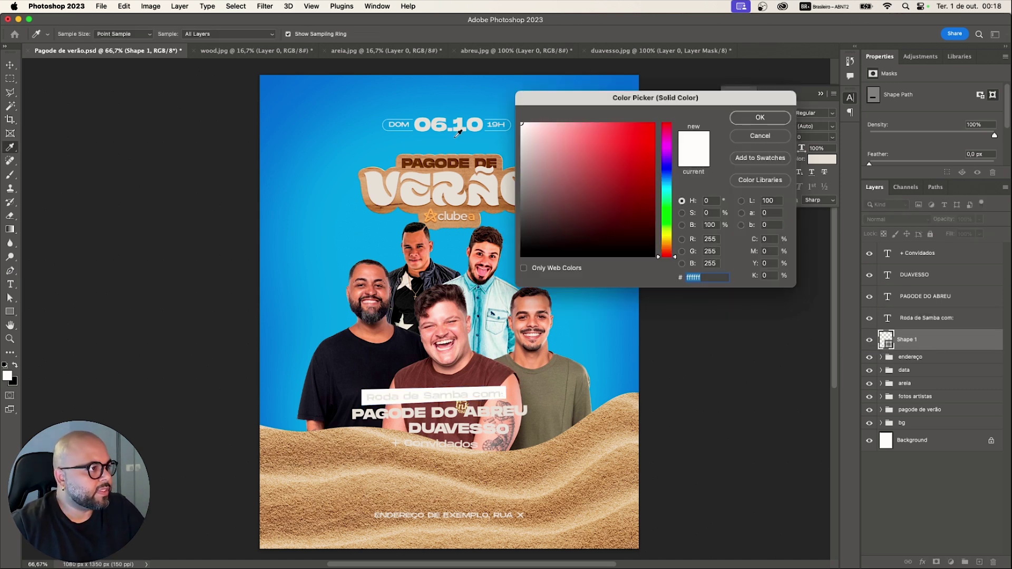
{"action": "left_click", "coordinate": [462, 162]}
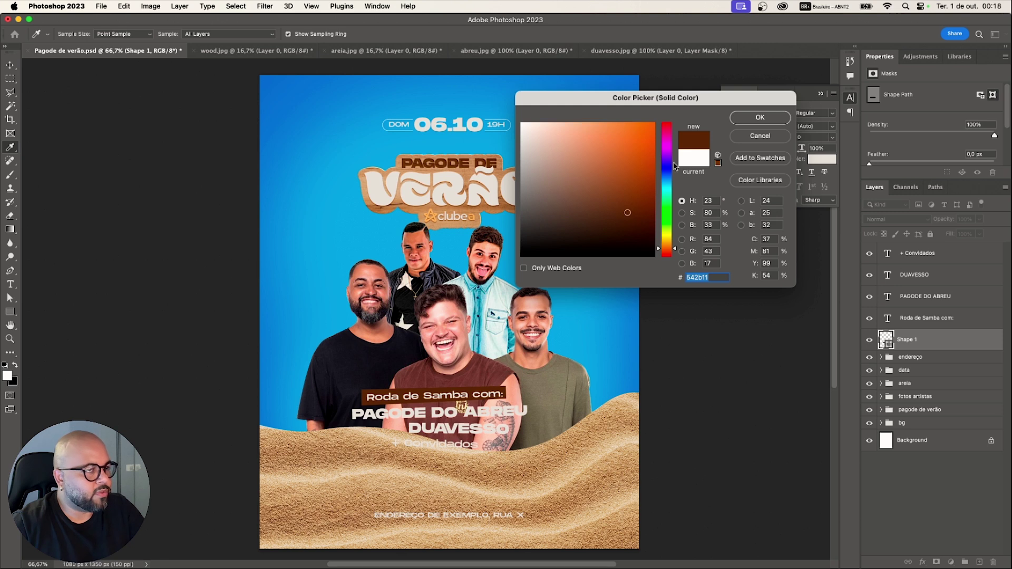
{"action": "left_click", "coordinate": [745, 118]}
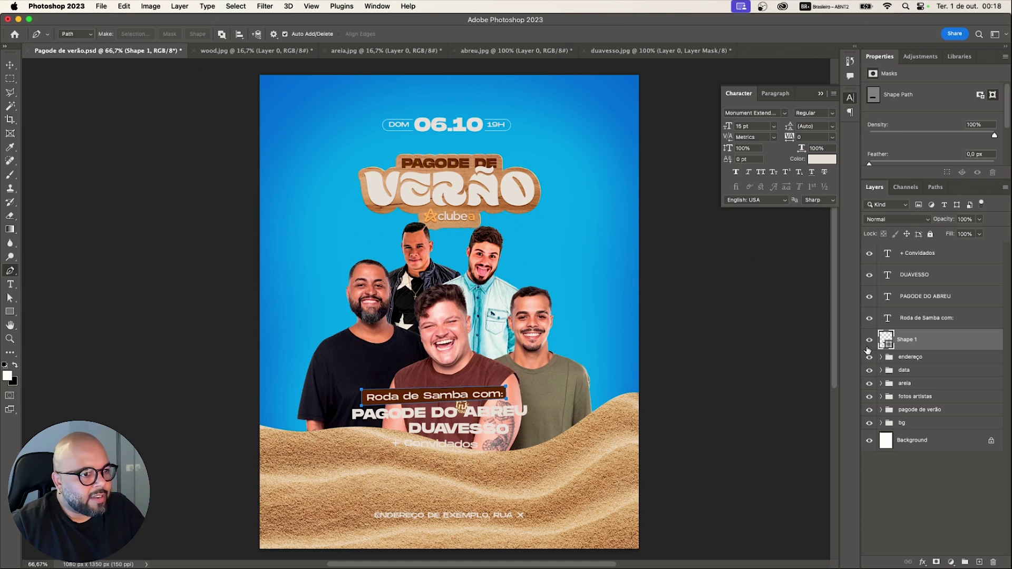
- Draw a closed four-cornered Pen path around PAGODE DO ABREU and convert it to a shape layer just above the endereço group
{"action": "left_click", "coordinate": [907, 361]}
{"action": "left_click", "coordinate": [907, 342]}
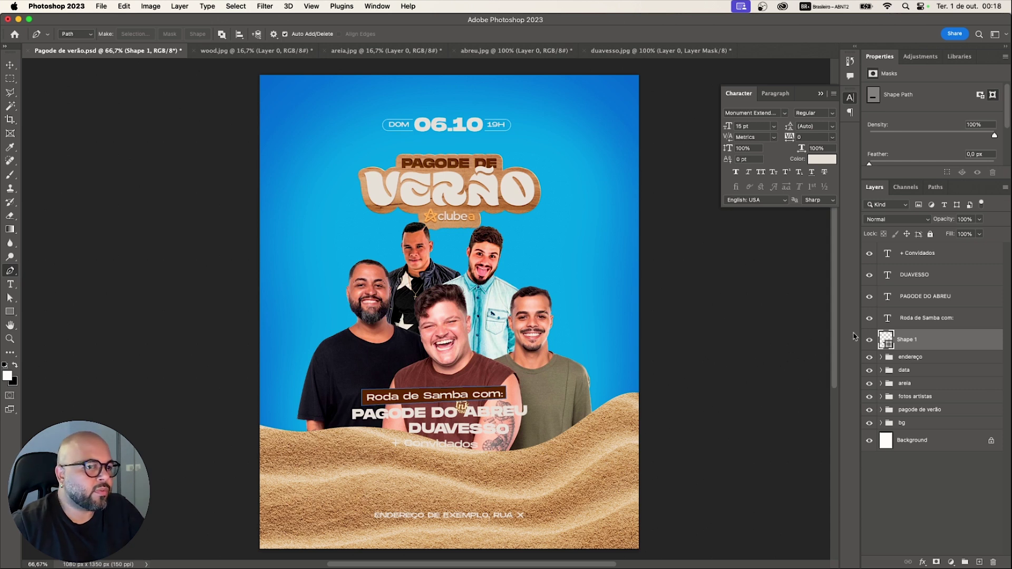
{"action": "left_click", "coordinate": [904, 358]}
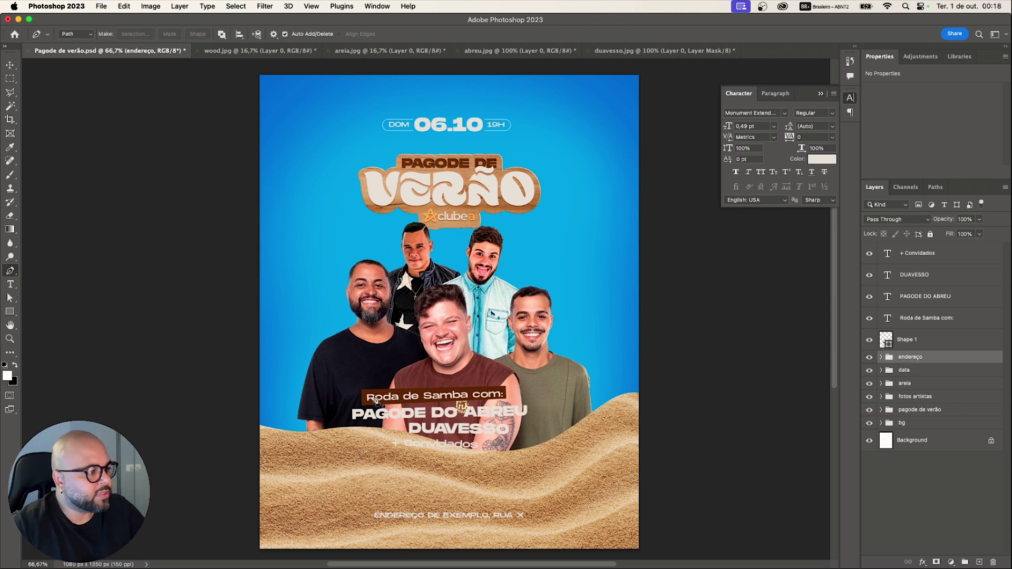
{"action": "left_click", "coordinate": [345, 404]}
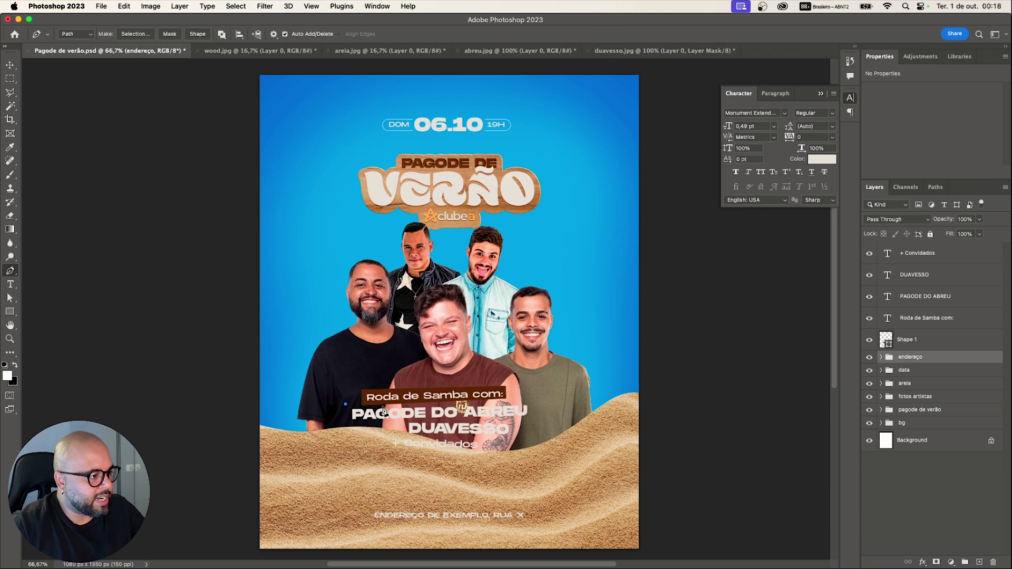
{"action": "left_click", "coordinate": [534, 401]}
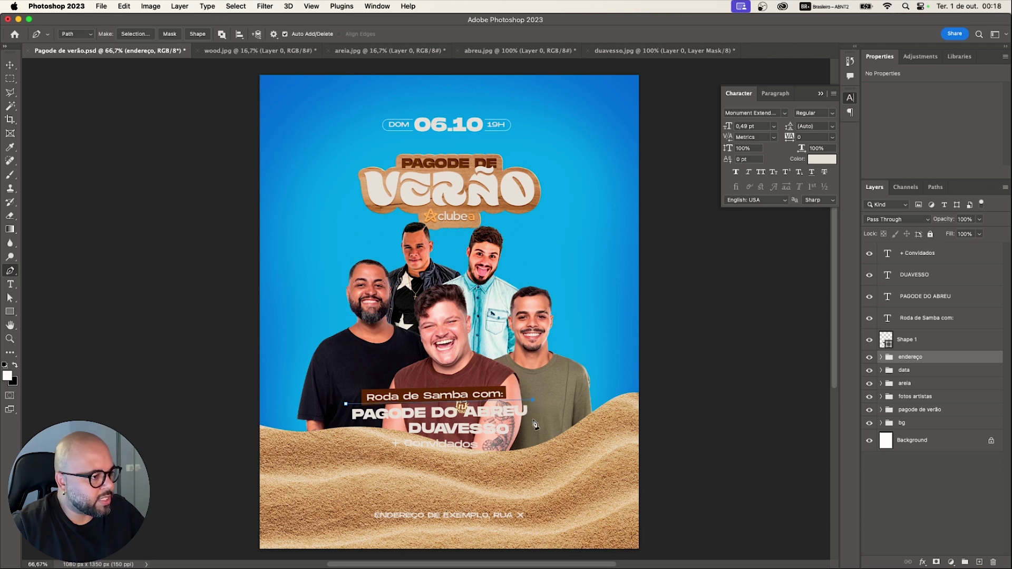
{"action": "left_click", "coordinate": [534, 421]}
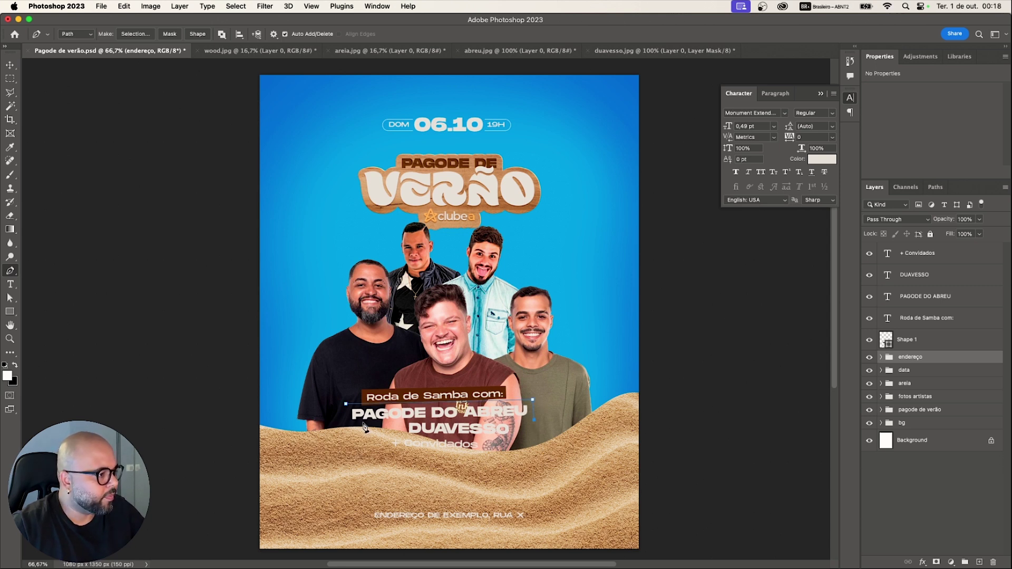
{"action": "left_click", "coordinate": [347, 425]}
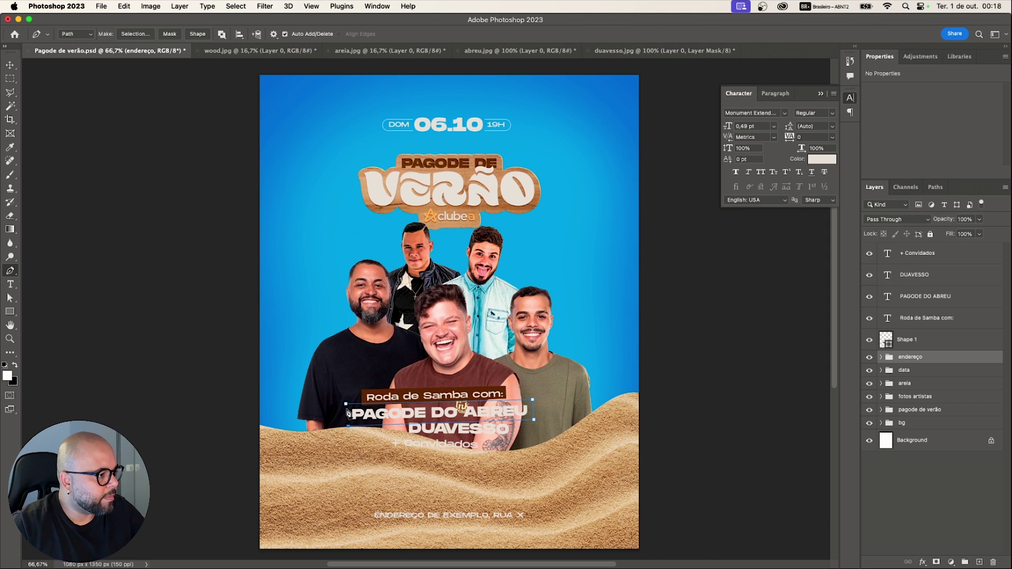
{"action": "left_click", "coordinate": [345, 405]}
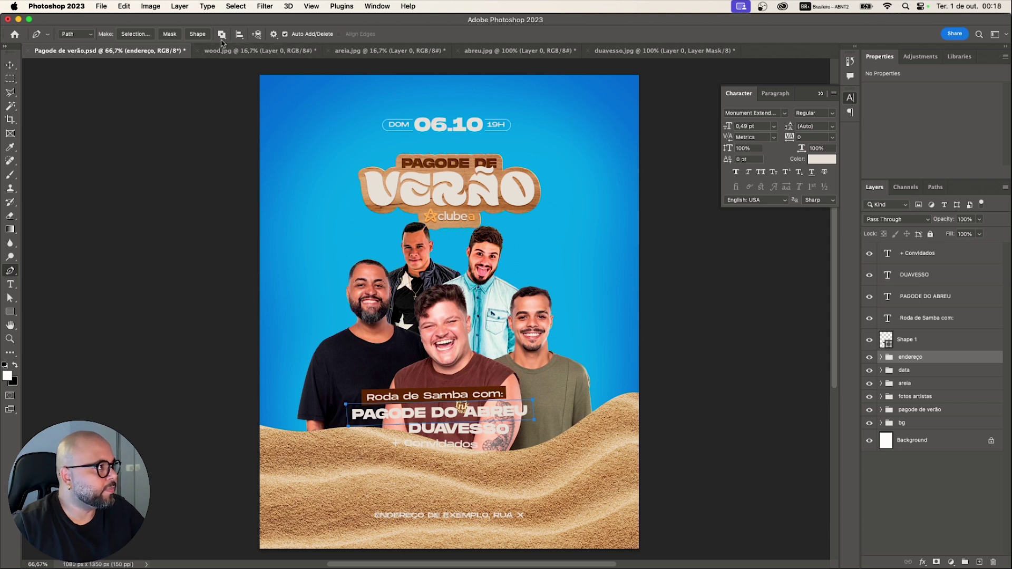
{"action": "left_click", "coordinate": [202, 36]}
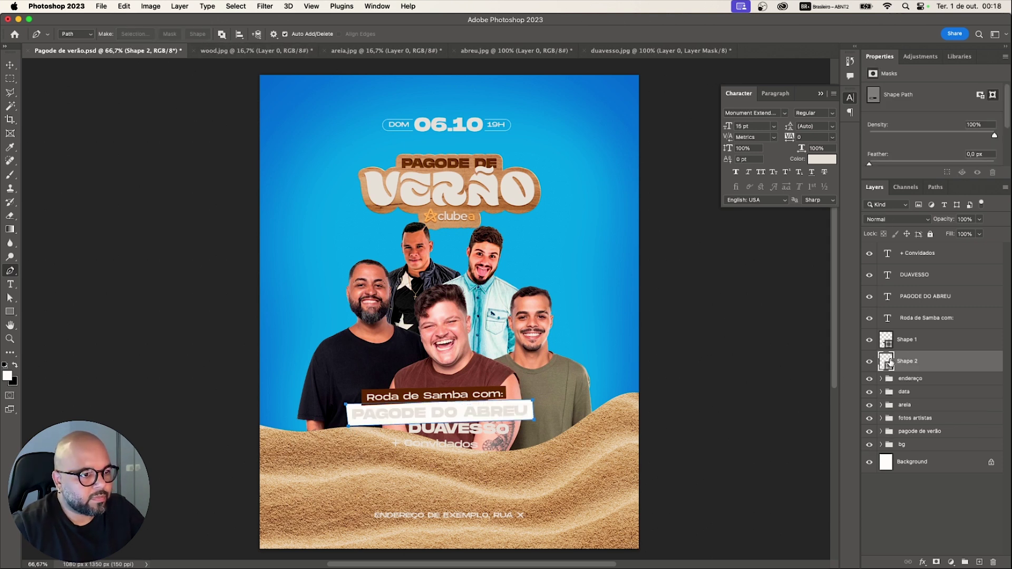
- Fill the strip behind PAGODE DO ABREU with dark brown 542b11 sampled from the strip above it
{"action": "double_click", "coordinate": [889, 367]}
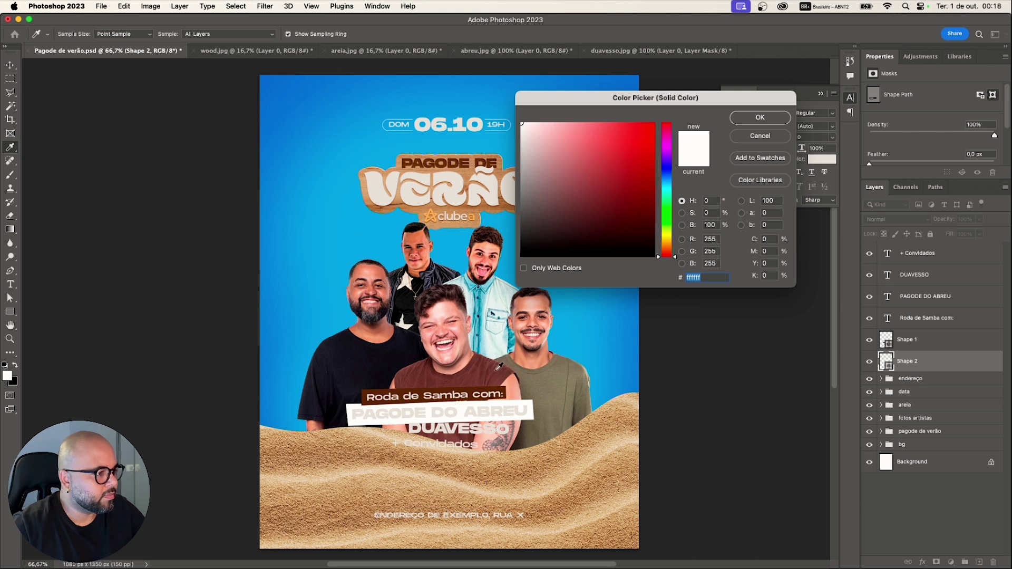
{"action": "left_click", "coordinate": [492, 386]}
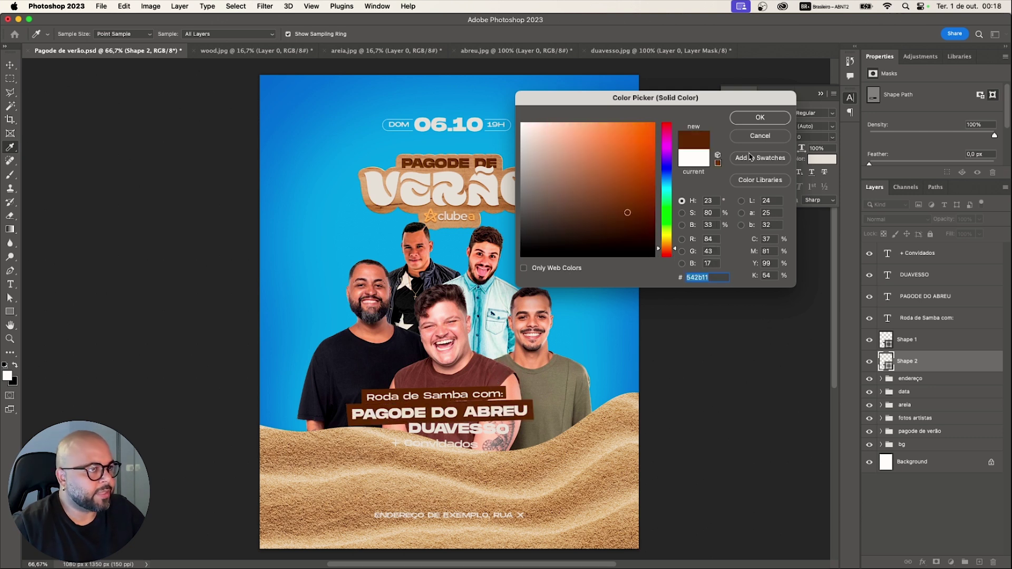
{"action": "left_click", "coordinate": [767, 118]}
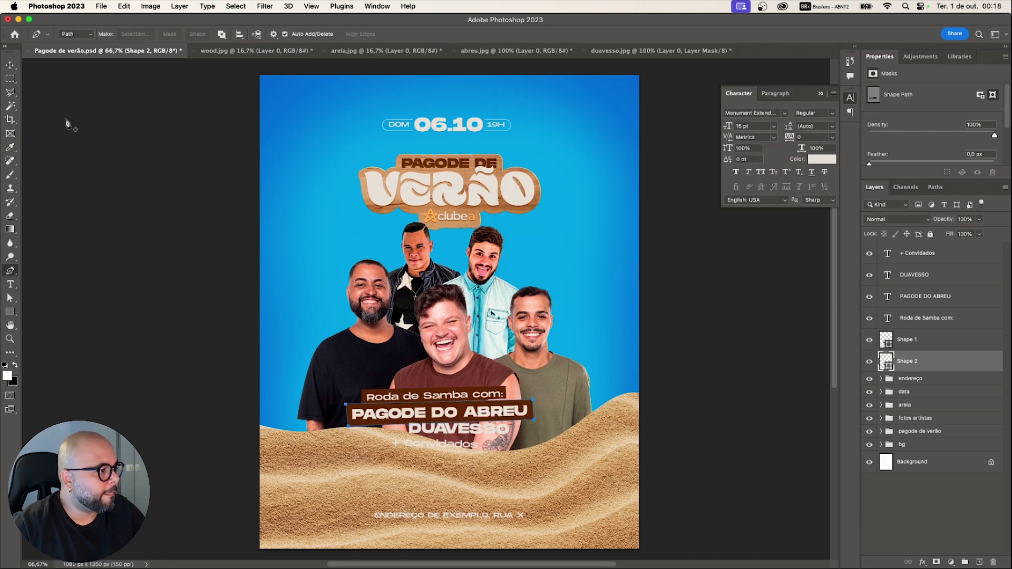
{"action": "left_click", "coordinate": [10, 64]}
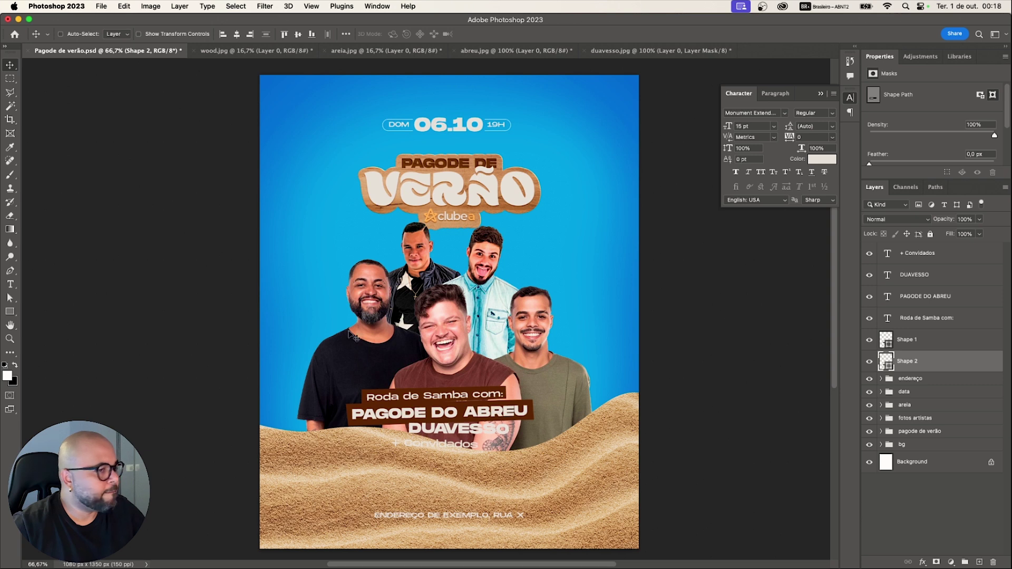
- Draw a closed four-cornered Pen path around DUAVESSO and convert it to a shape layer just above the endereço group
{"action": "left_click", "coordinate": [929, 382]}
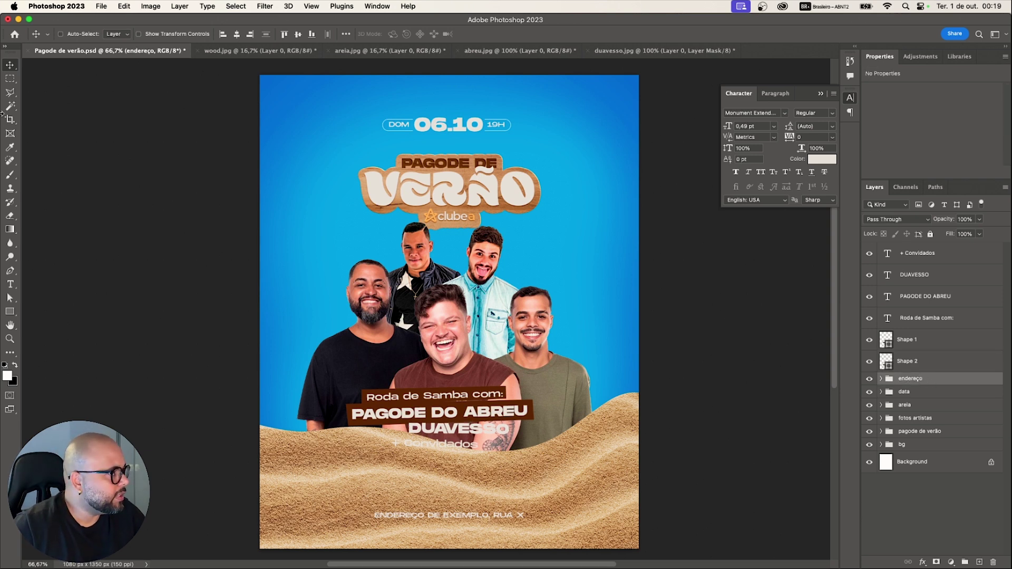
{"action": "left_click", "coordinate": [10, 271]}
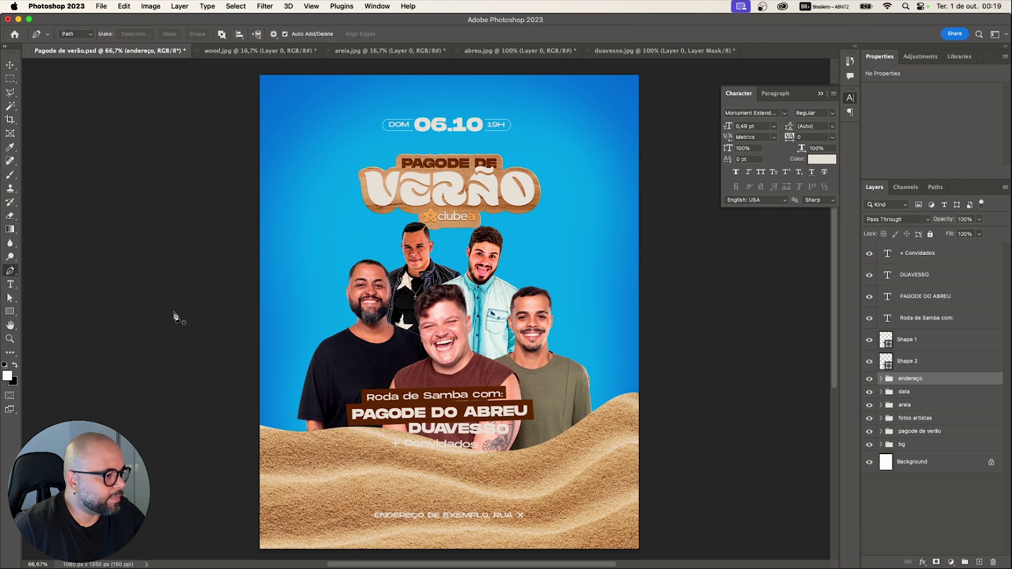
{"action": "left_click", "coordinate": [404, 417]}
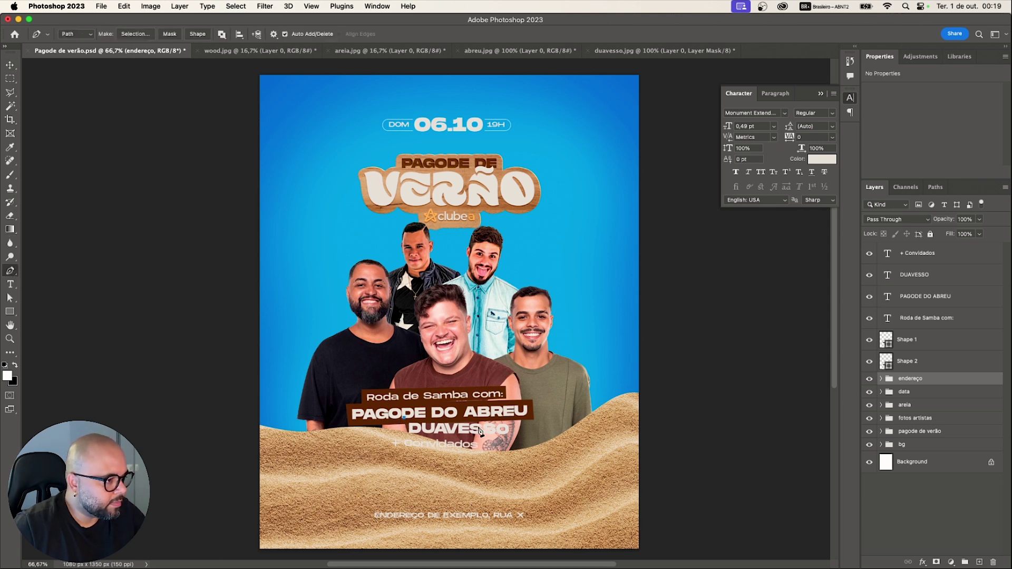
{"action": "left_click", "coordinate": [513, 421]}
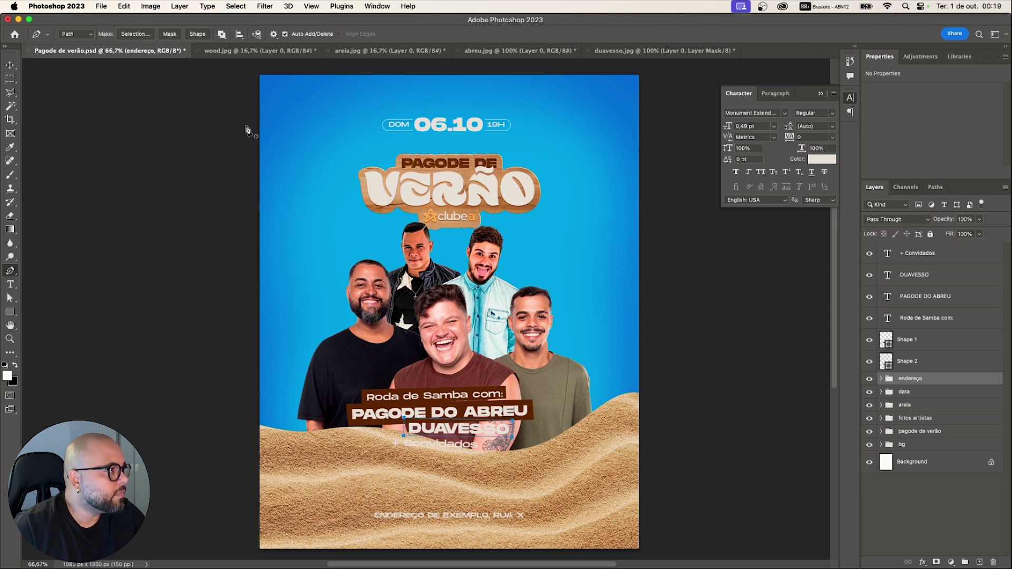
{"action": "left_click", "coordinate": [193, 34]}
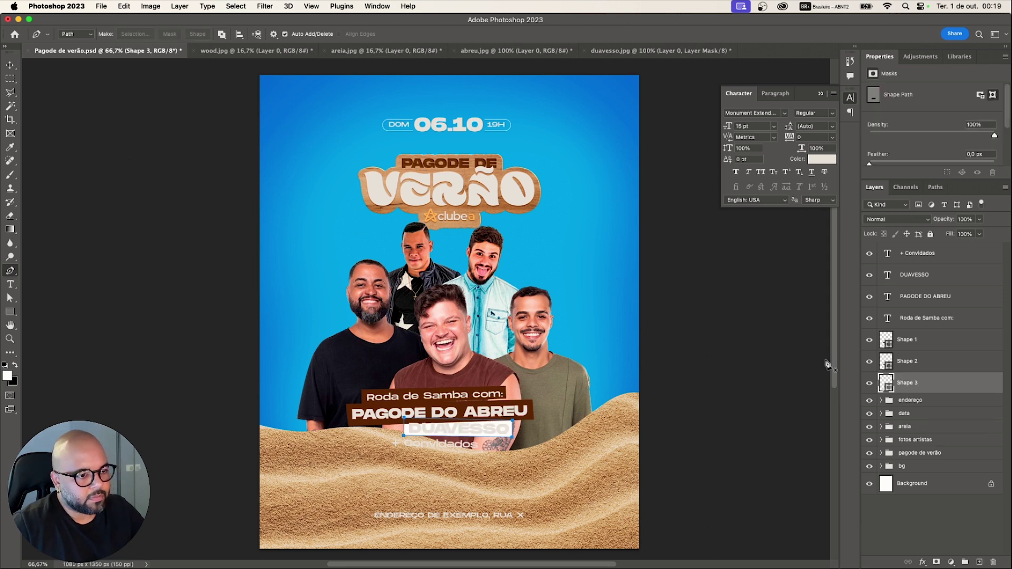
- Fill the strip behind DUAVESSO with the dark brown sampled from the existing line-up strips
{"action": "double_click", "coordinate": [887, 388]}
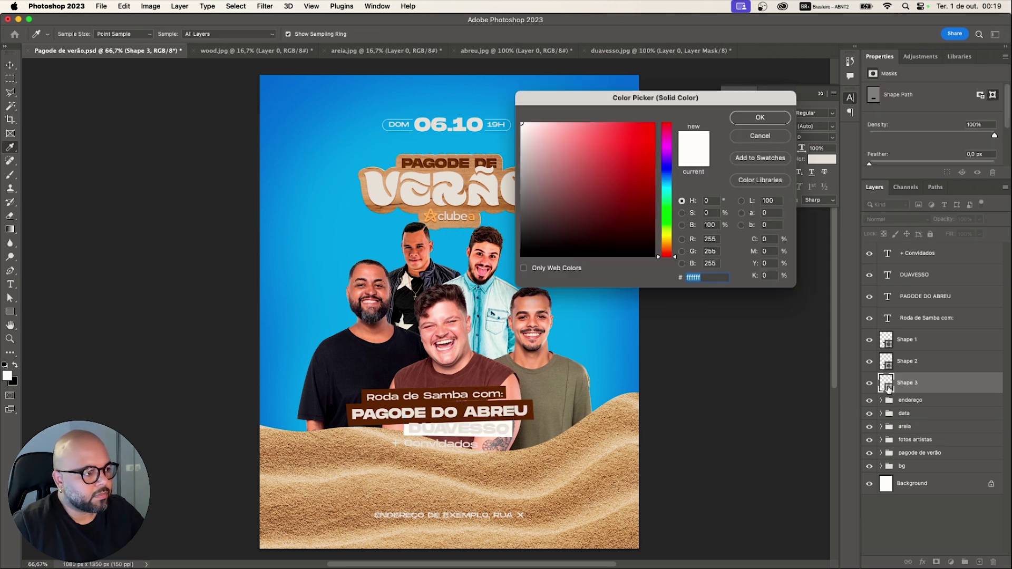
{"action": "left_click", "coordinate": [509, 401]}
{"action": "left_click", "coordinate": [759, 136]}
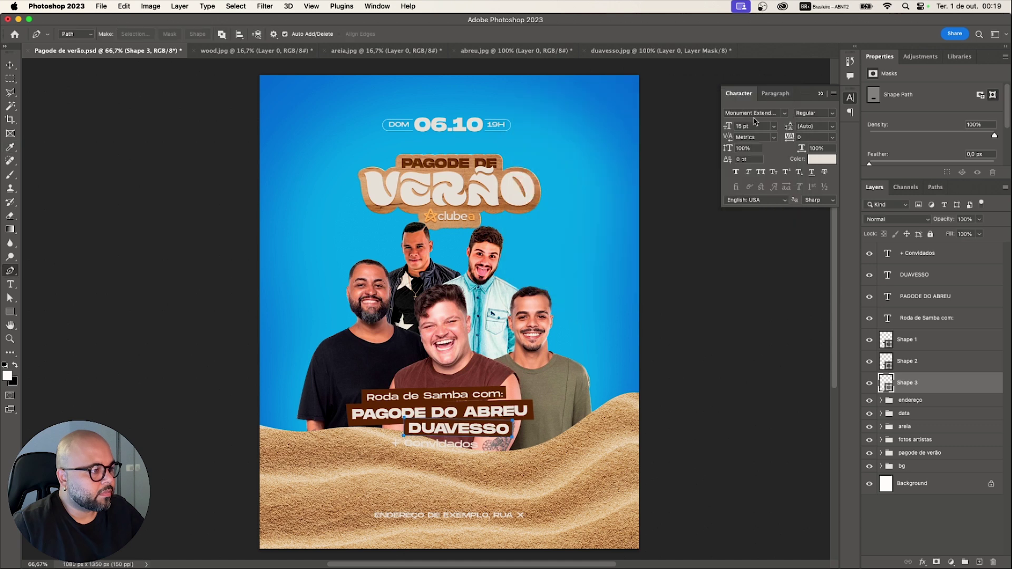
{"action": "left_click", "coordinate": [11, 64]}
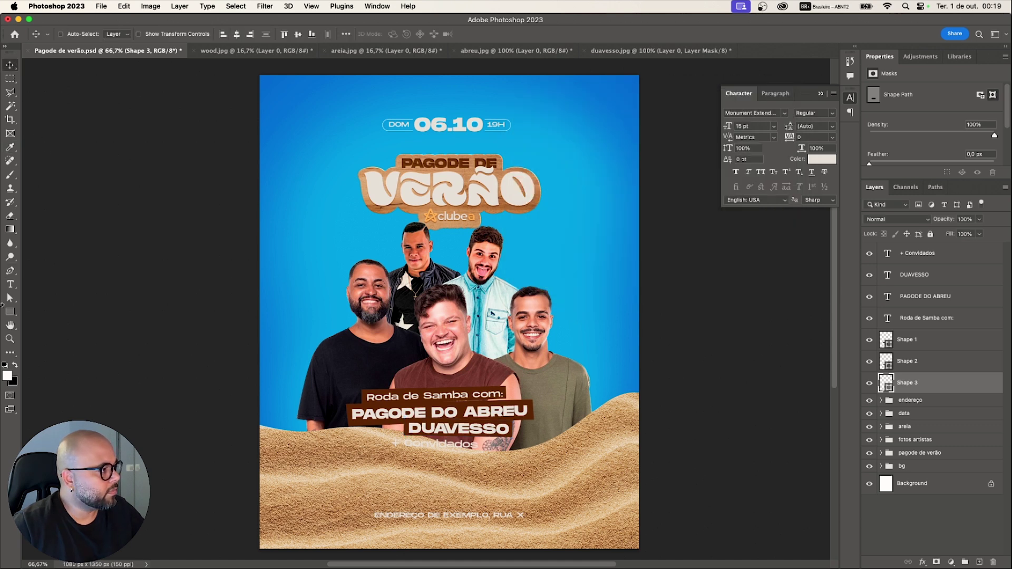
{"action": "left_click", "coordinate": [10, 270]}
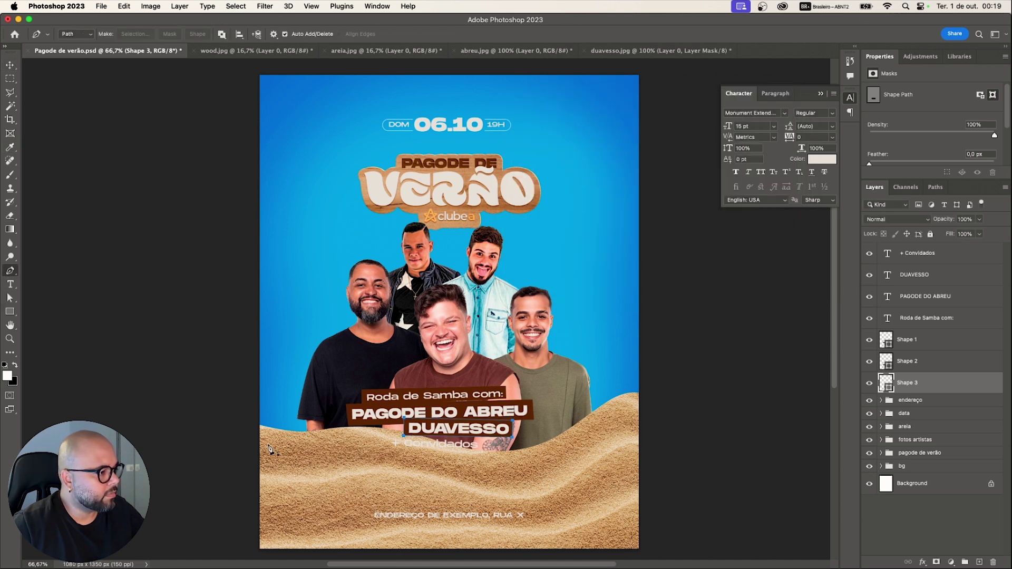
{"action": "left_click", "coordinate": [388, 434]}
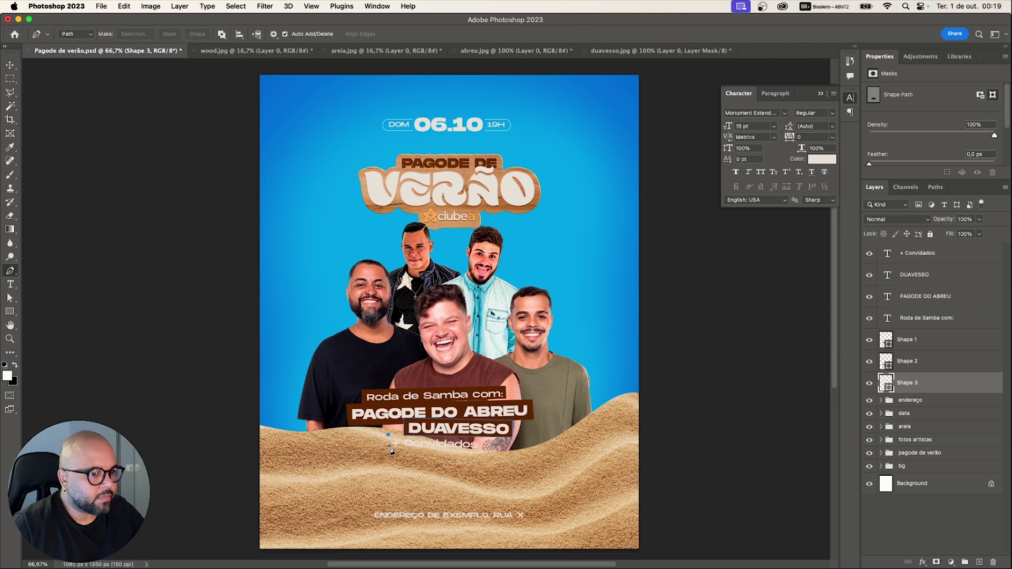
{"action": "key", "text": "super+z"}
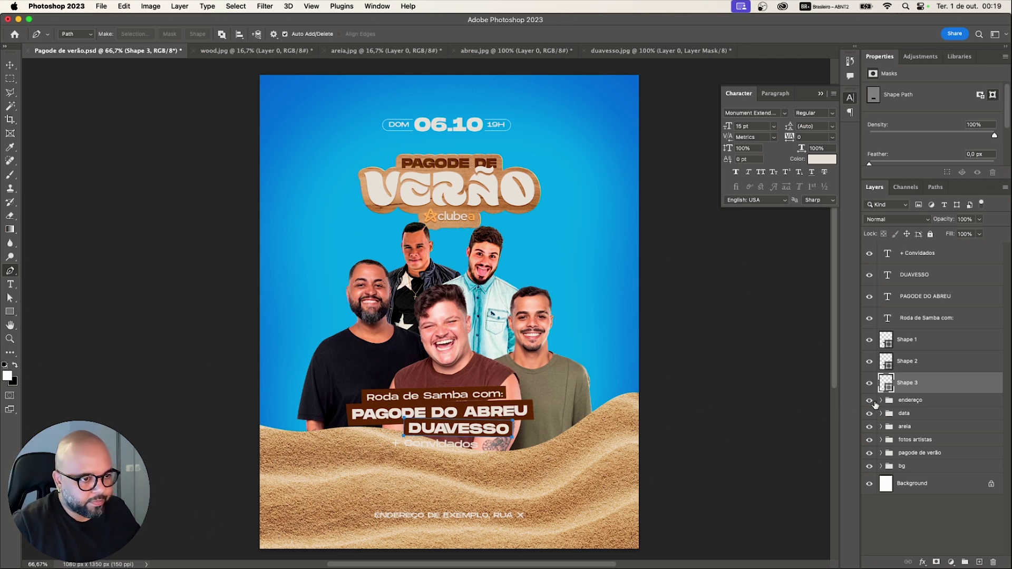
- Draw a closed four-cornered Pen path around "+ Convidados" and convert it to a shape layer just above the endereço group
{"action": "left_click", "coordinate": [911, 402]}
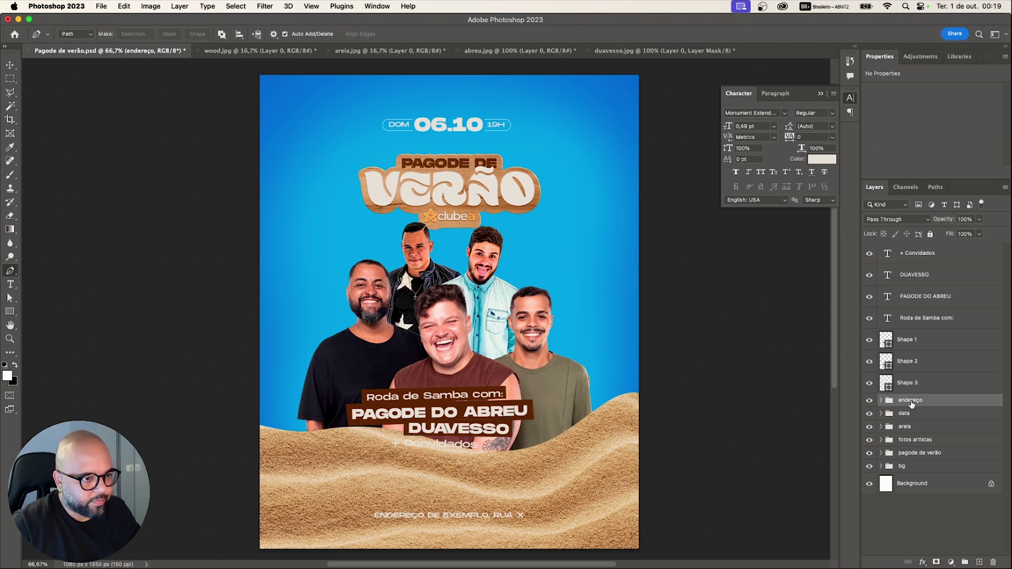
{"action": "left_click", "coordinate": [385, 432]}
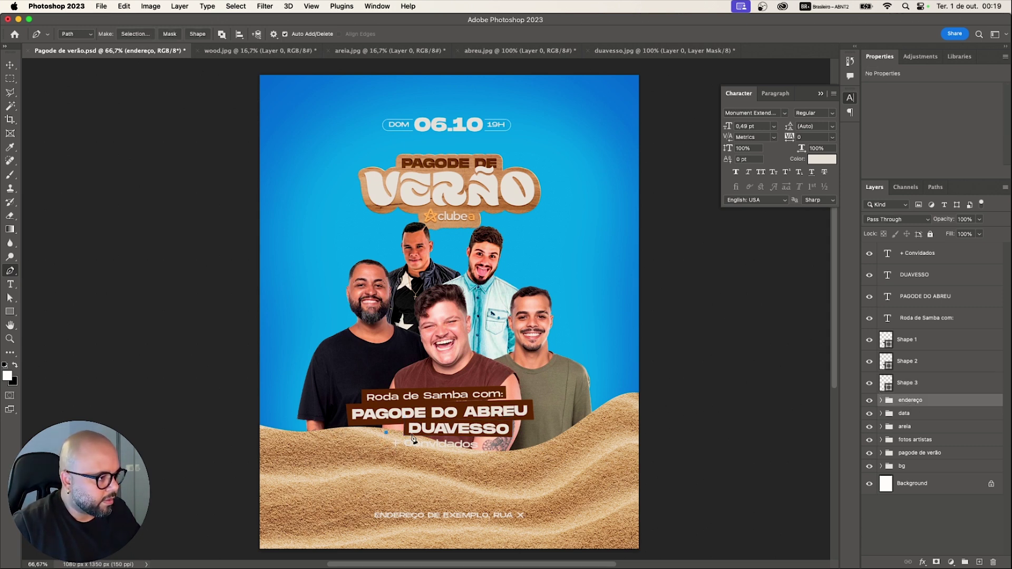
{"action": "left_click", "coordinate": [484, 438]}
{"action": "left_click", "coordinate": [482, 452]}
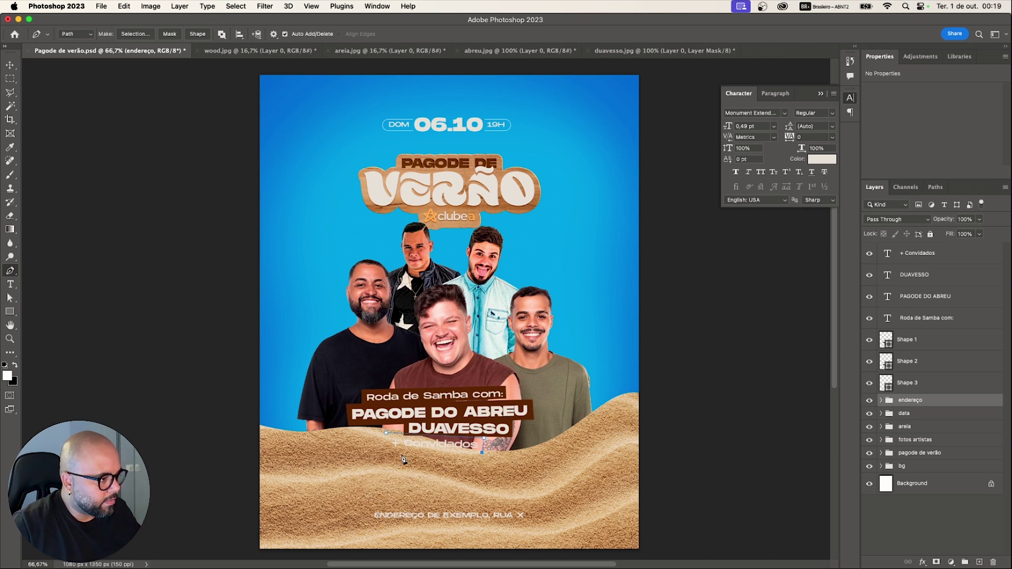
{"action": "left_click", "coordinate": [383, 449]}
{"action": "left_click", "coordinate": [386, 433]}
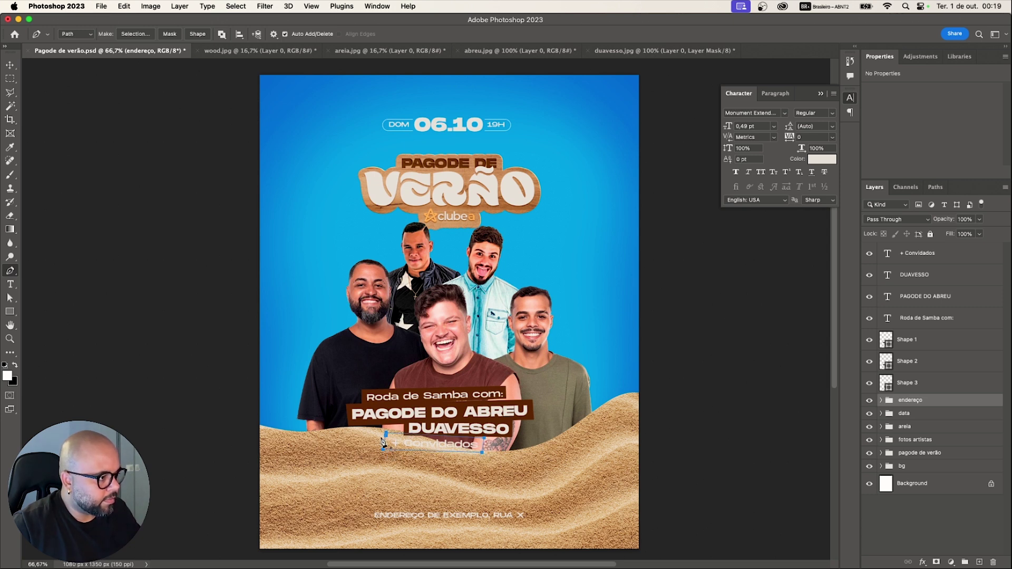
{"action": "left_click", "coordinate": [196, 33]}
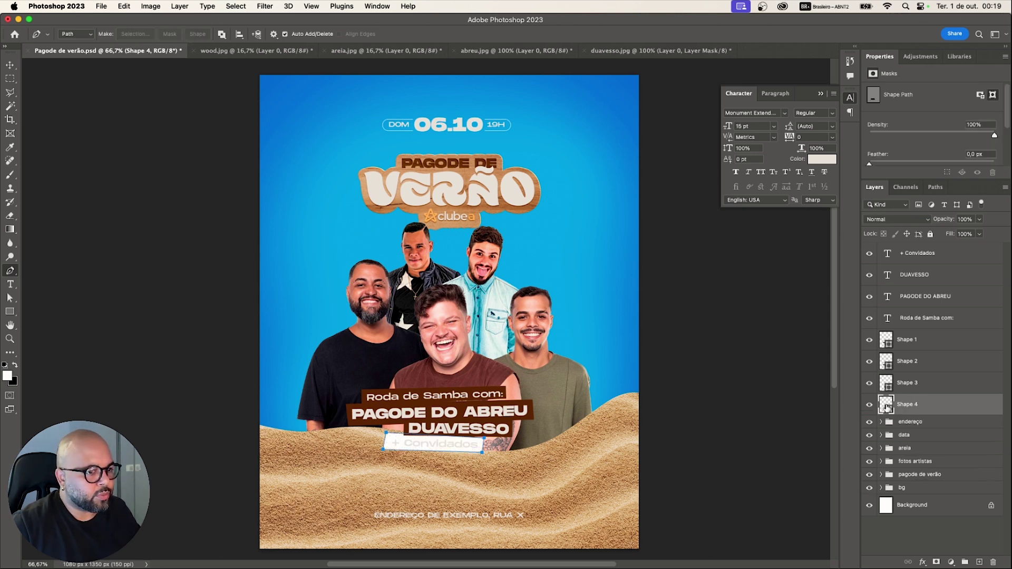
- Fill the strip behind "+ Convidados" with dark brown 542b11 sampled from the PAGODE DO ABREU strip
{"action": "double_click", "coordinate": [886, 407]}
{"action": "left_click", "coordinate": [533, 399]}
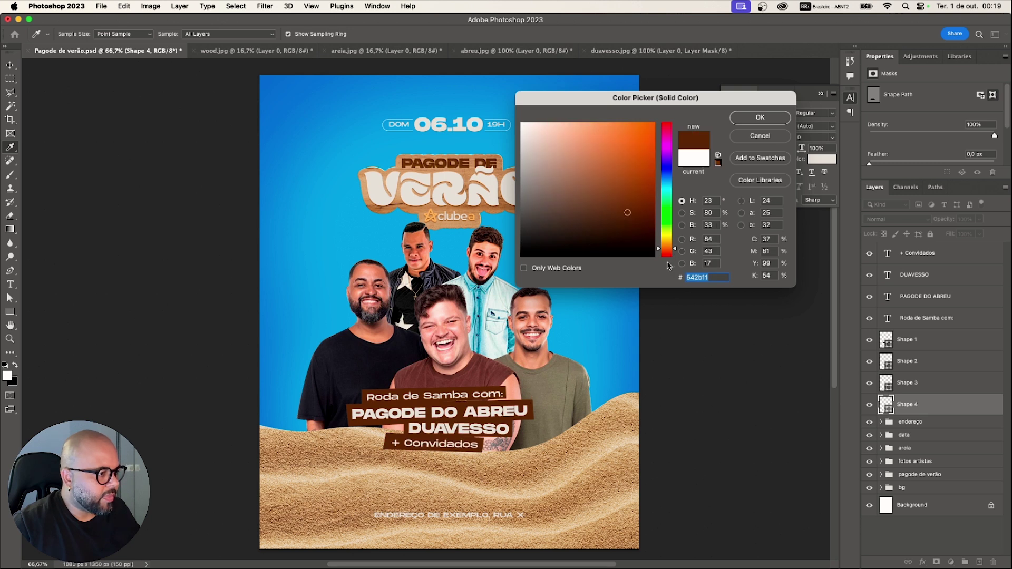
{"action": "left_click", "coordinate": [759, 117]}
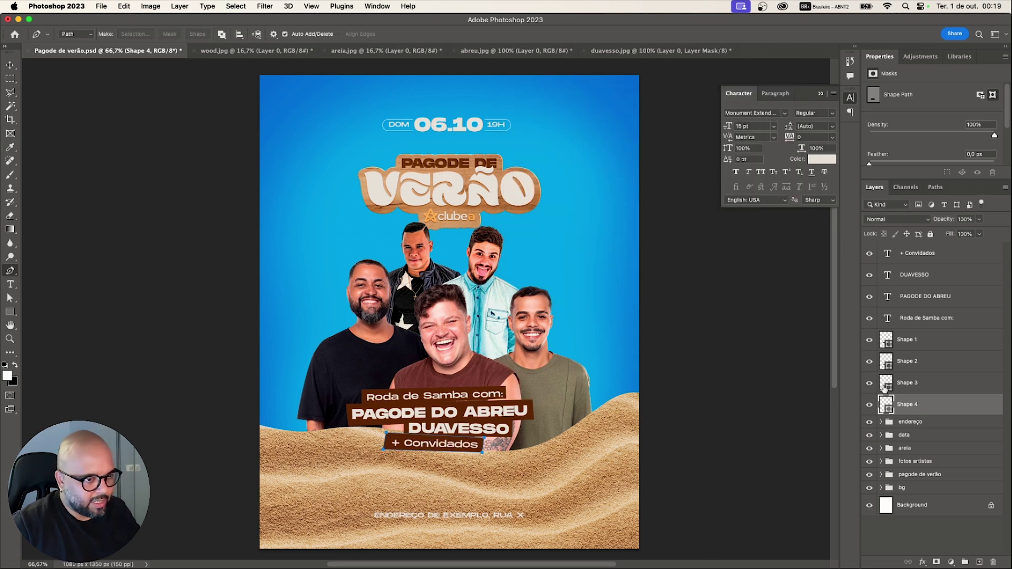
- Nudge the corner points of the "+ Convidados" strip inward, tightening it to 280,5 px wide and 45,5 px high
{"action": "key", "text": "a"}
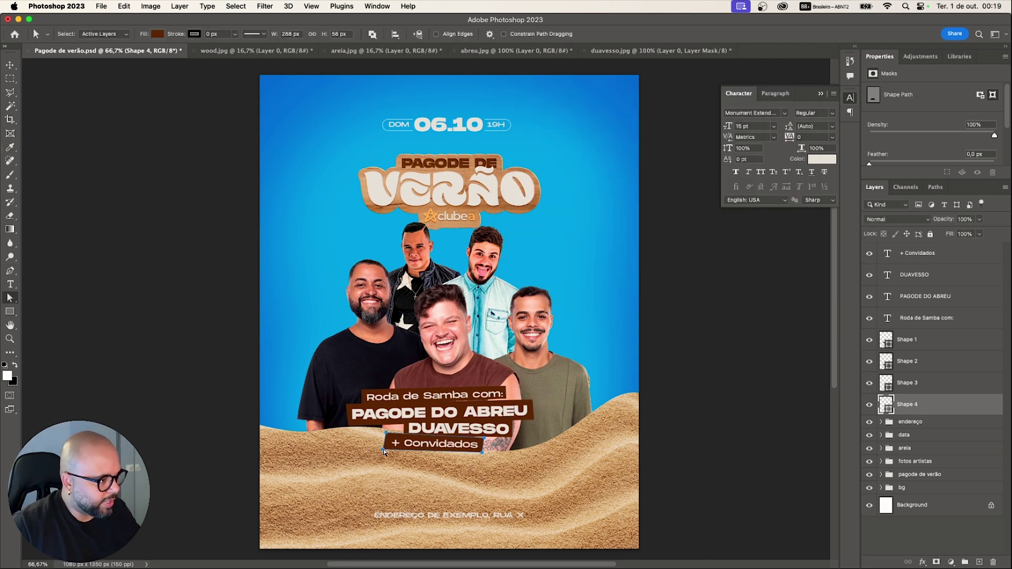
{"action": "key", "text": "Right"}
{"action": "key", "text": "Right"}
{"action": "key", "text": "Right"}
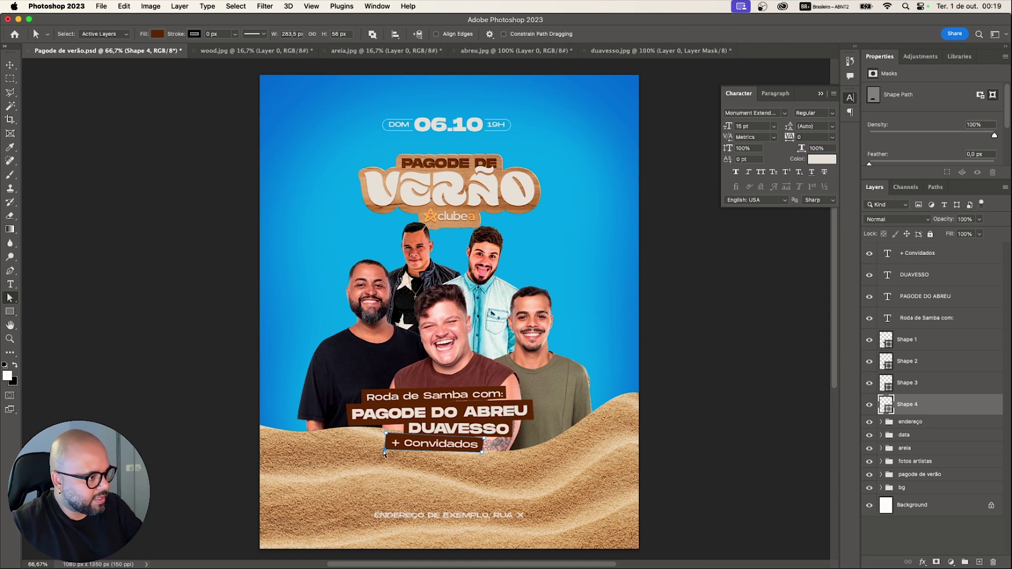
{"action": "key", "text": "Down"}
{"action": "key", "text": "Down"}
{"action": "key", "text": "Down"}
{"action": "key", "text": "Down"}
{"action": "key", "text": "Down"}
{"action": "key", "text": "Down"}
{"action": "key", "text": "Down"}
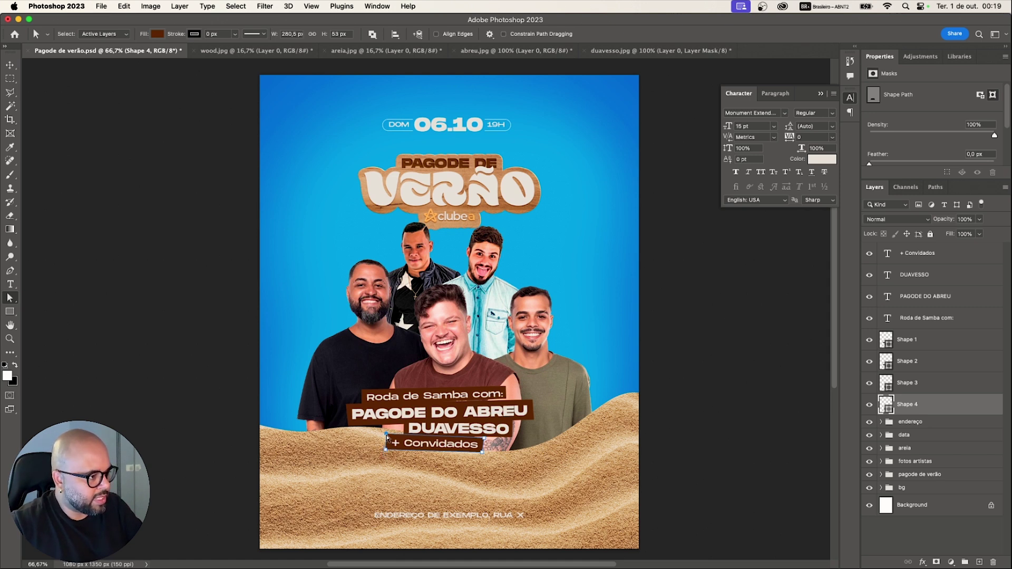
- Lower the upper-left corner point of the DUAVESSO strip slightly, reducing its height to 52 px
{"action": "scroll", "coordinate": [469, 446], "scroll_direction": "right", "scroll_amount": 3}
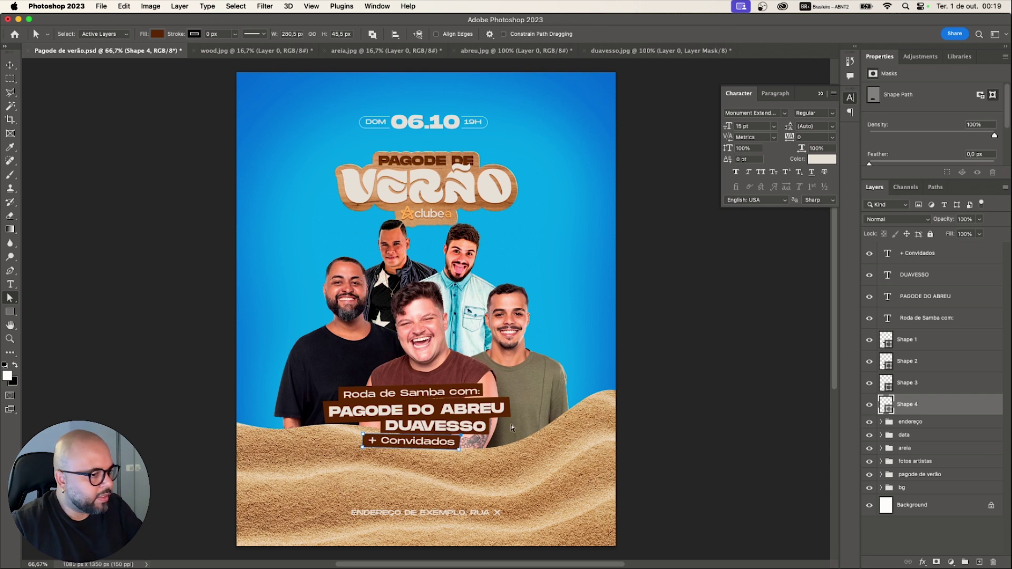
{"action": "left_click", "coordinate": [910, 383]}
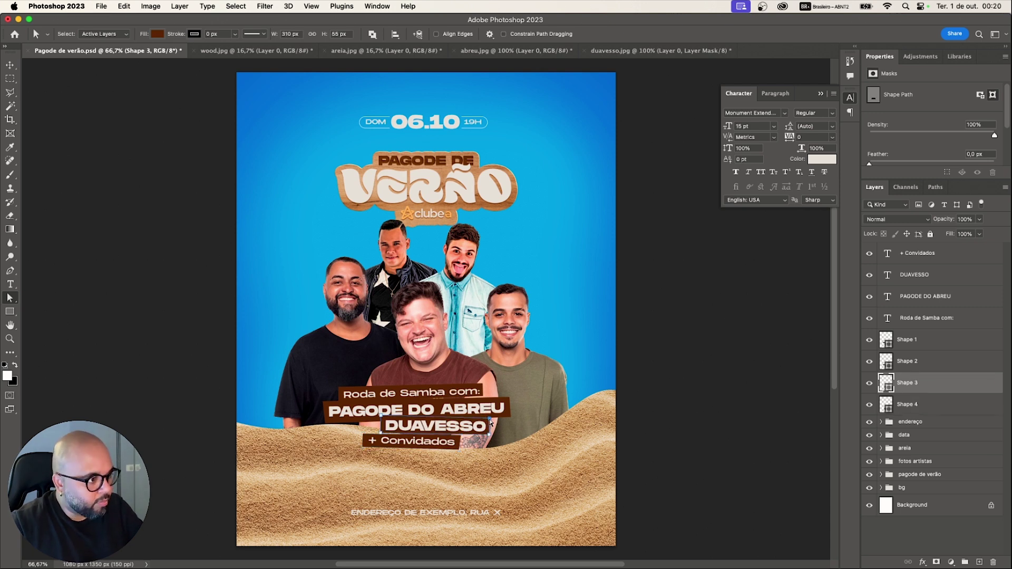
{"action": "left_click_drag", "start_coordinate": [381, 415], "coordinate": [381, 417]}
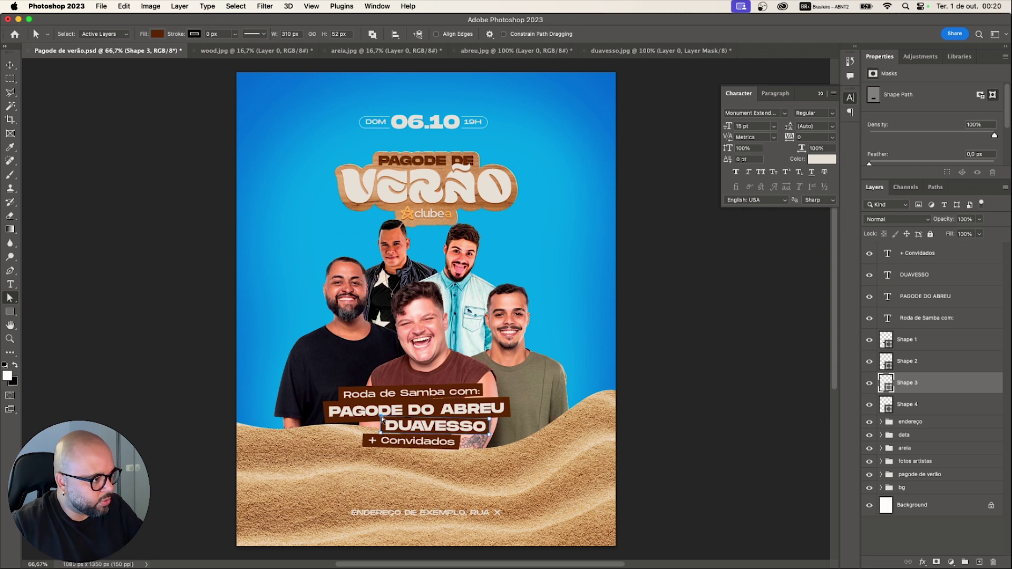
- Lower both upper corner points of the PAGODE DO ABREU strip and raise its lower-left one, reducing the height to 66 px
{"action": "left_click", "coordinate": [910, 362]}
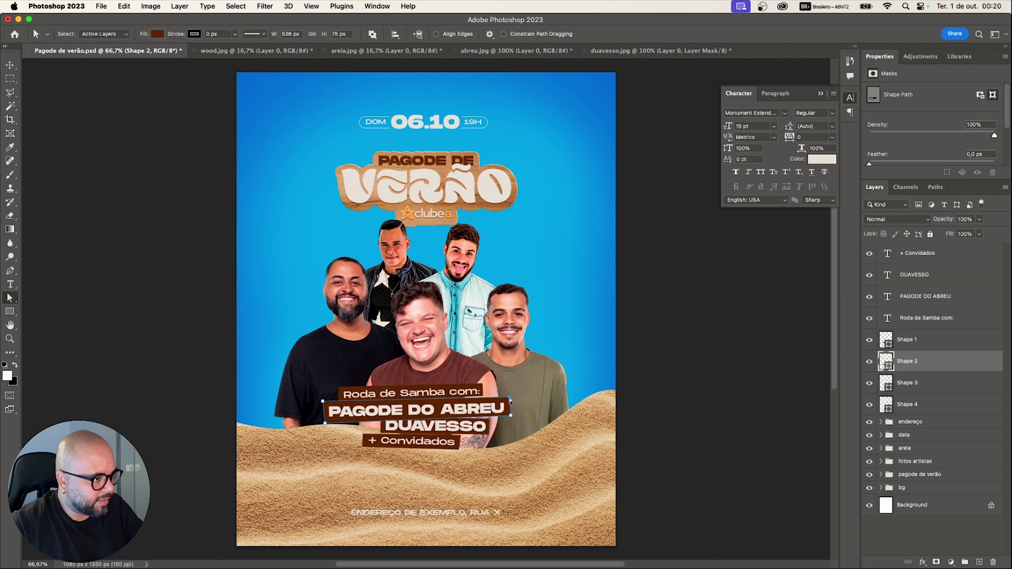
{"action": "left_click_drag", "start_coordinate": [509, 400], "coordinate": [509, 402]}
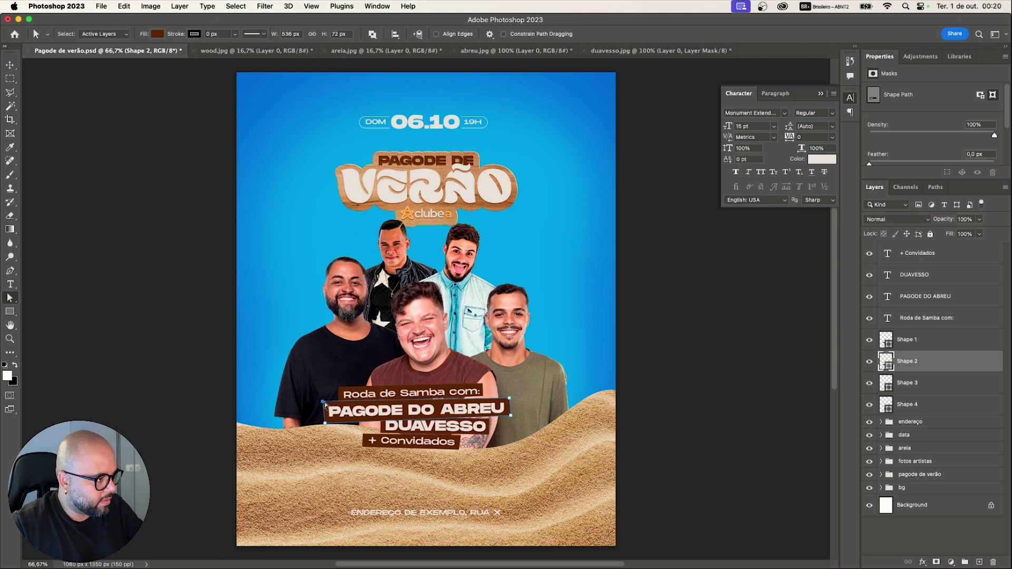
{"action": "left_click_drag", "start_coordinate": [324, 403], "coordinate": [324, 405]}
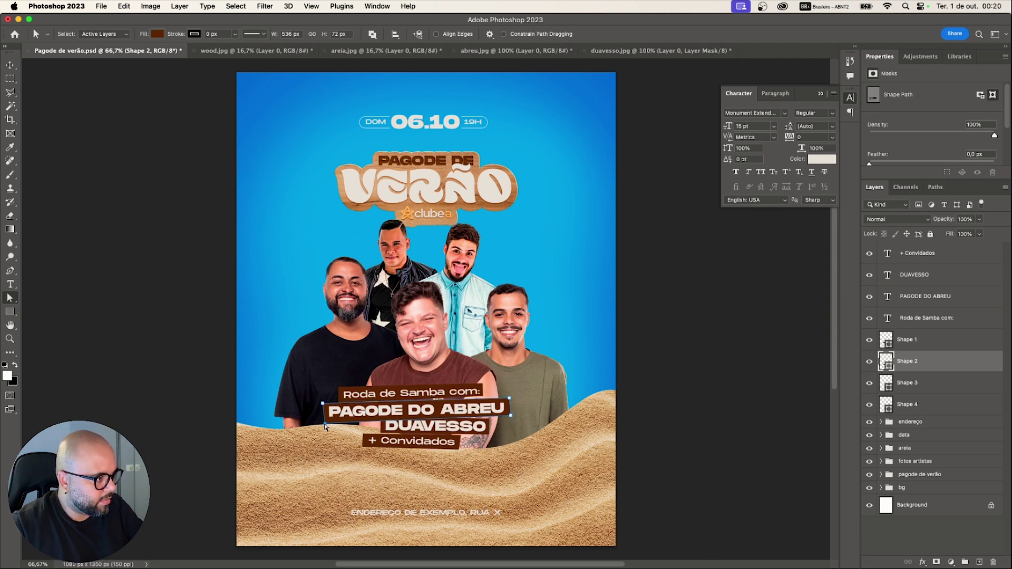
{"action": "key", "text": "Up"}
{"action": "key", "text": "Up"}
{"action": "key", "text": "Up"}
{"action": "key", "text": "Up"}
{"action": "key", "text": "Up"}
{"action": "key", "text": "Up"}
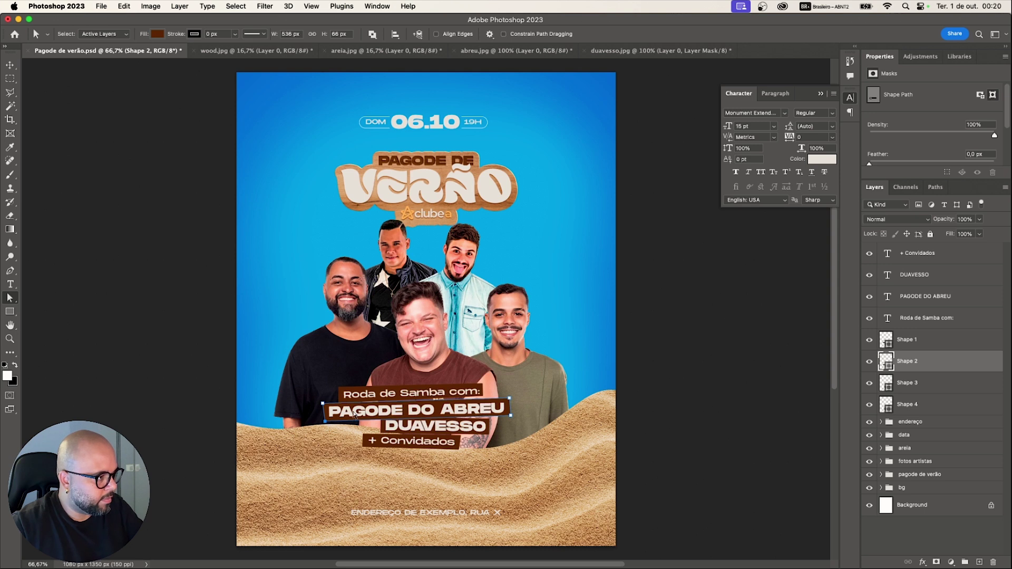
- Raise the lower-left corner point of the "Roda de Samba com:" strip slightly, reducing its height to 54,5 px
{"action": "left_click", "coordinate": [908, 340]}
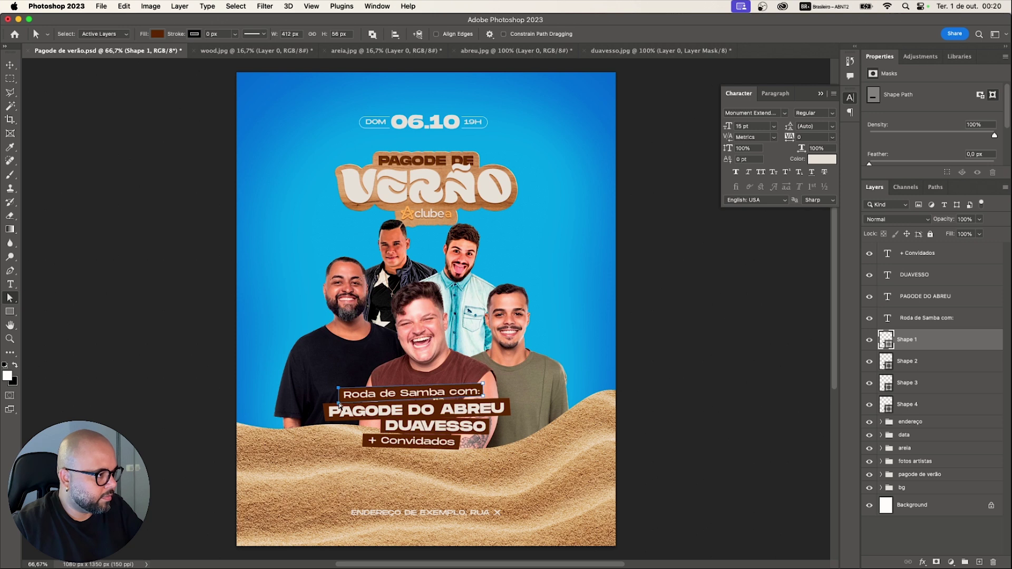
{"action": "left_click_drag", "start_coordinate": [339, 405], "coordinate": [339, 404]}
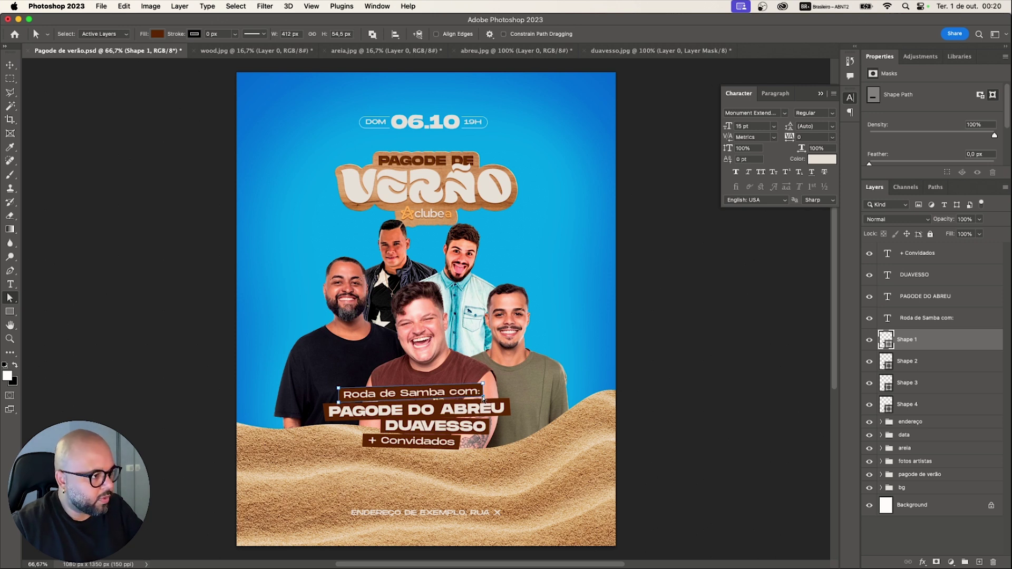
{"action": "left_click", "coordinate": [9, 65]}
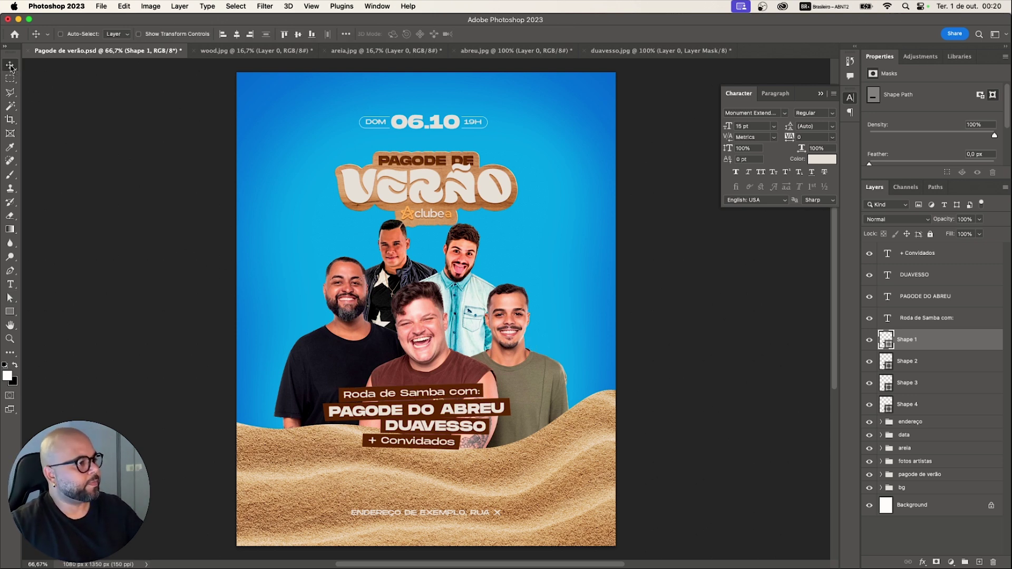
- Activate the Ellipse tool in place of the Rectangle tool
{"action": "scroll", "coordinate": [449, 460], "scroll_direction": "down", "scroll_amount": 1}
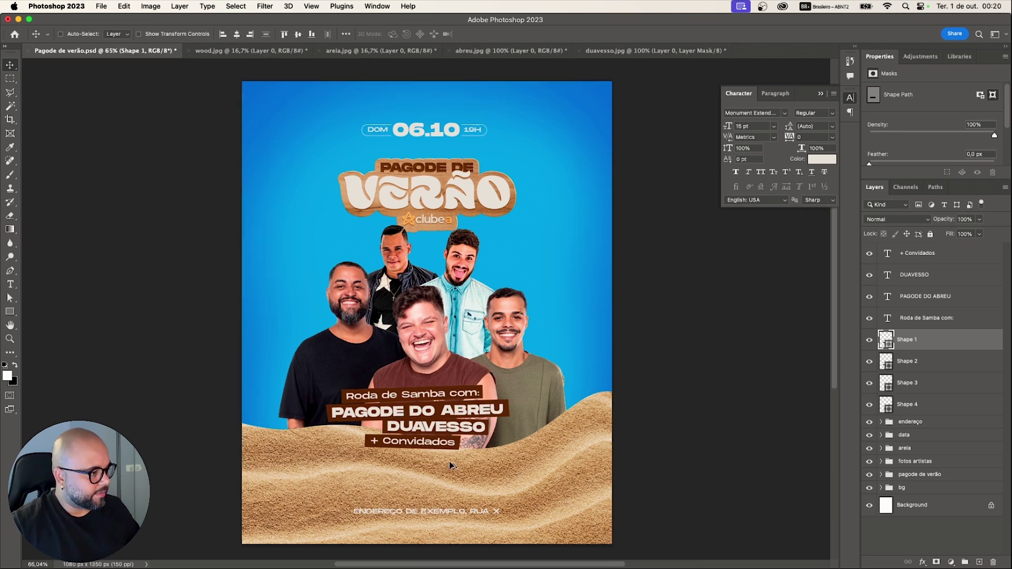
{"action": "scroll", "coordinate": [449, 461], "scroll_direction": "down", "scroll_amount": 1}
{"action": "scroll", "coordinate": [432, 475], "scroll_direction": "up", "scroll_amount": 2}
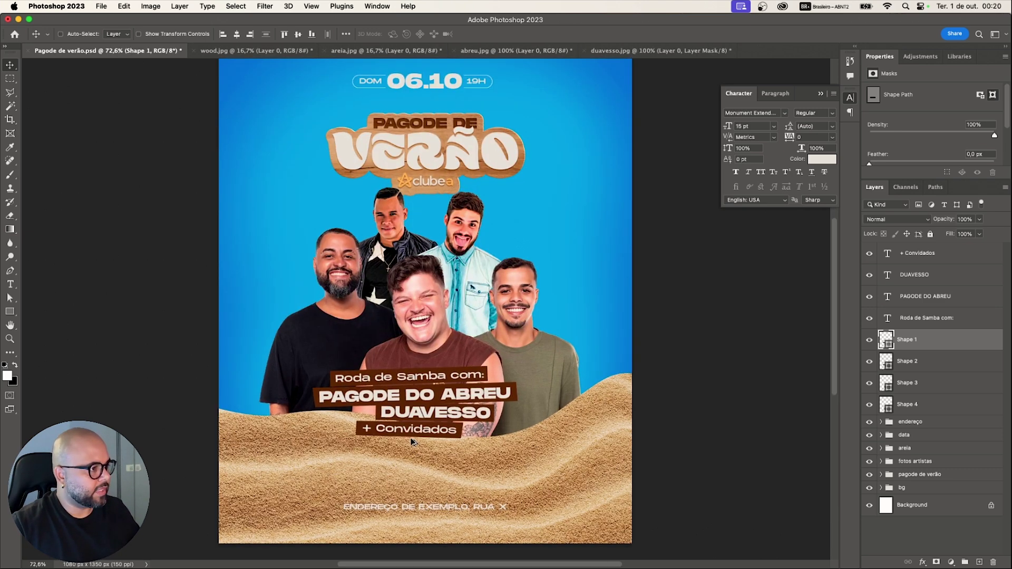
{"action": "scroll", "coordinate": [411, 442], "scroll_direction": "down", "scroll_amount": 2}
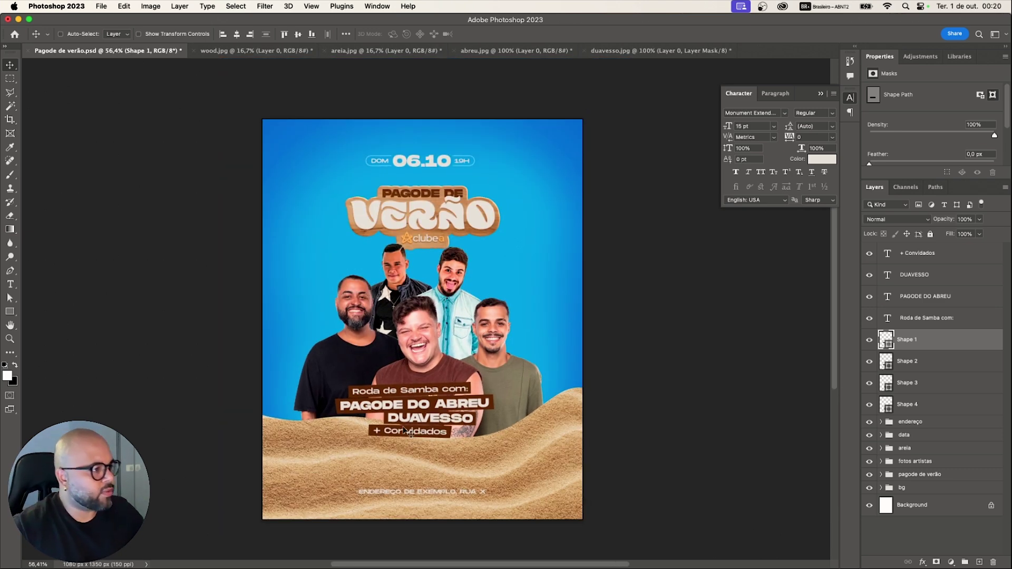
{"action": "left_click", "coordinate": [11, 312]}
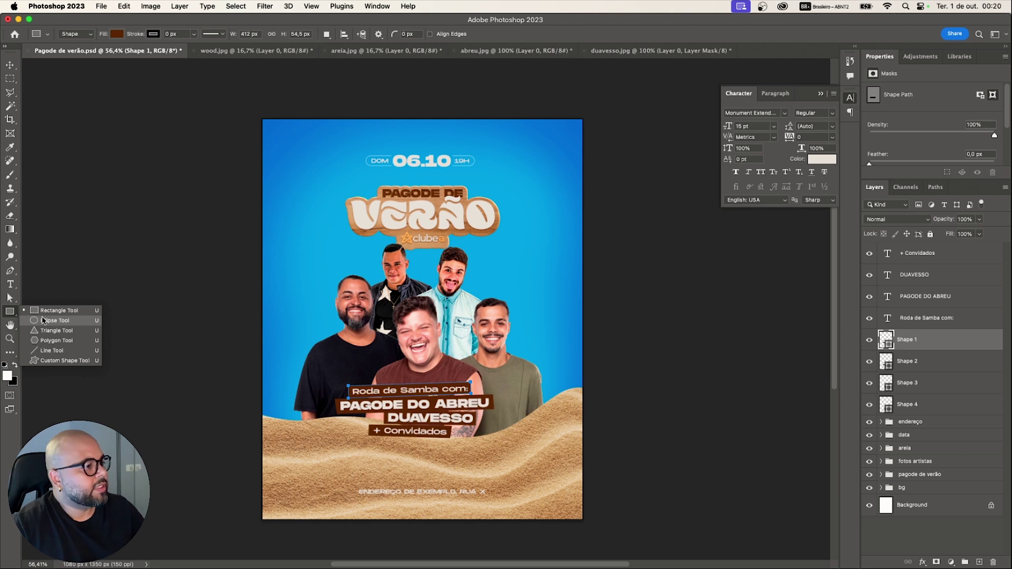
{"action": "left_click", "coordinate": [43, 320]}
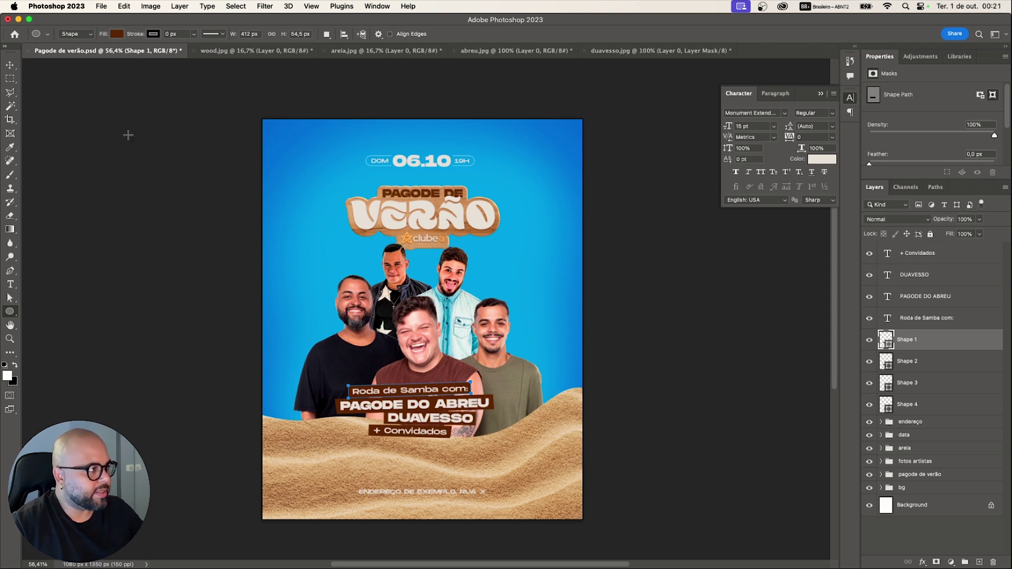
{"action": "left_click", "coordinate": [10, 64]}
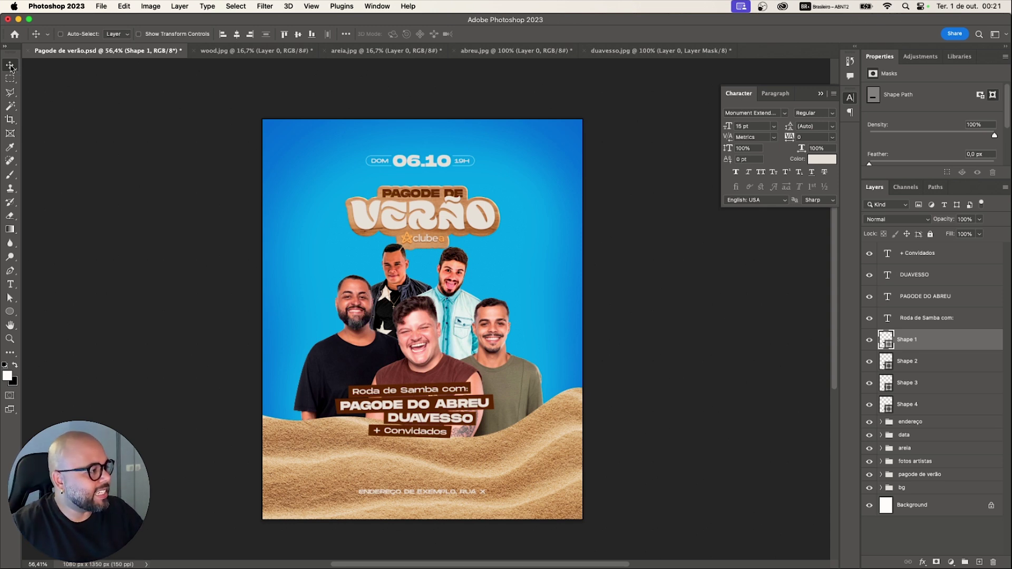
{"action": "left_click", "coordinate": [9, 311]}
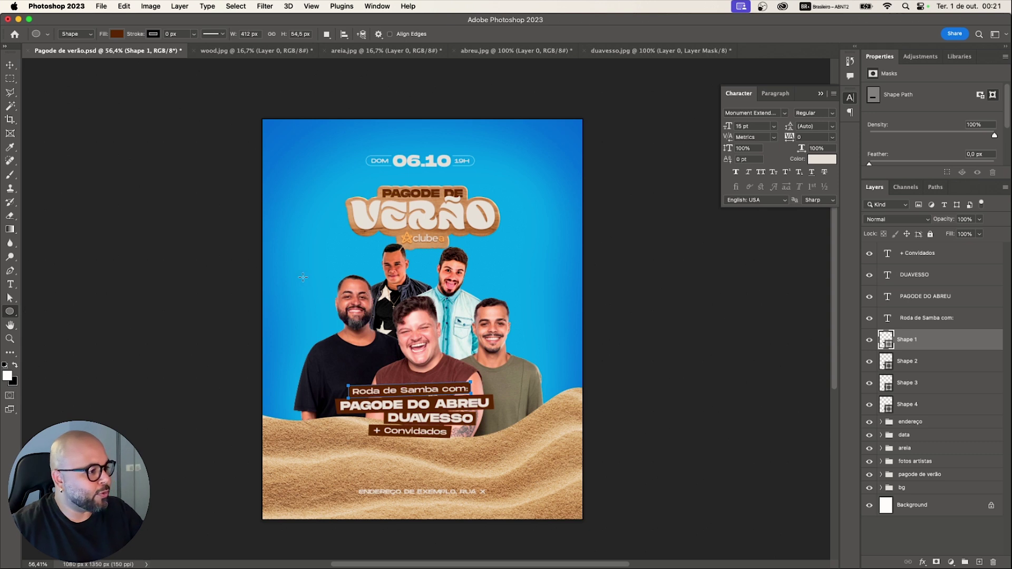
- Group the four line-up text layers with their four strips and name the group "nomes dos artistas"
{"action": "left_click", "coordinate": [917, 319]}
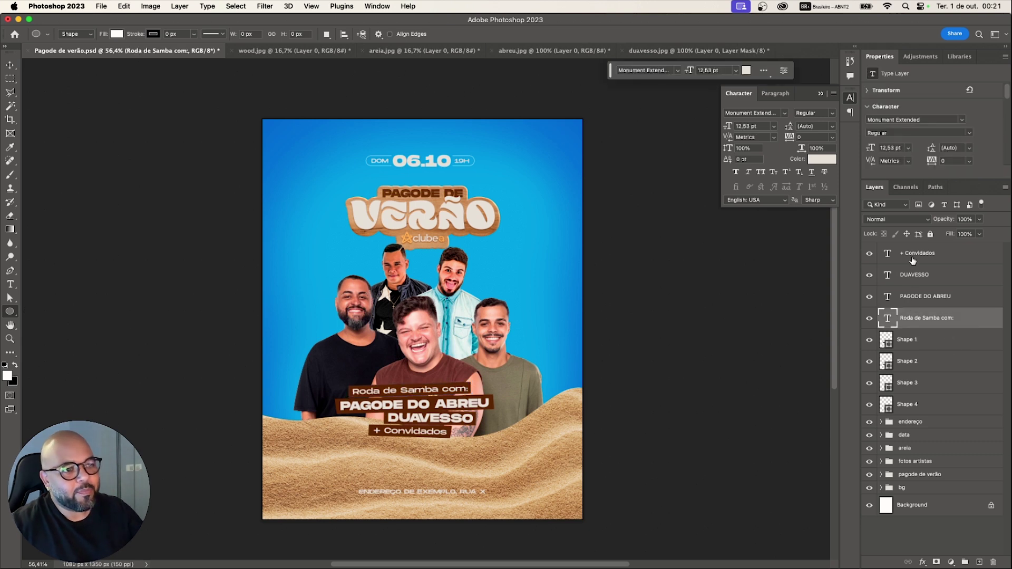
{"action": "left_click", "coordinate": [912, 254]}
{"action": "left_click", "coordinate": [921, 405], "text": "shift"}
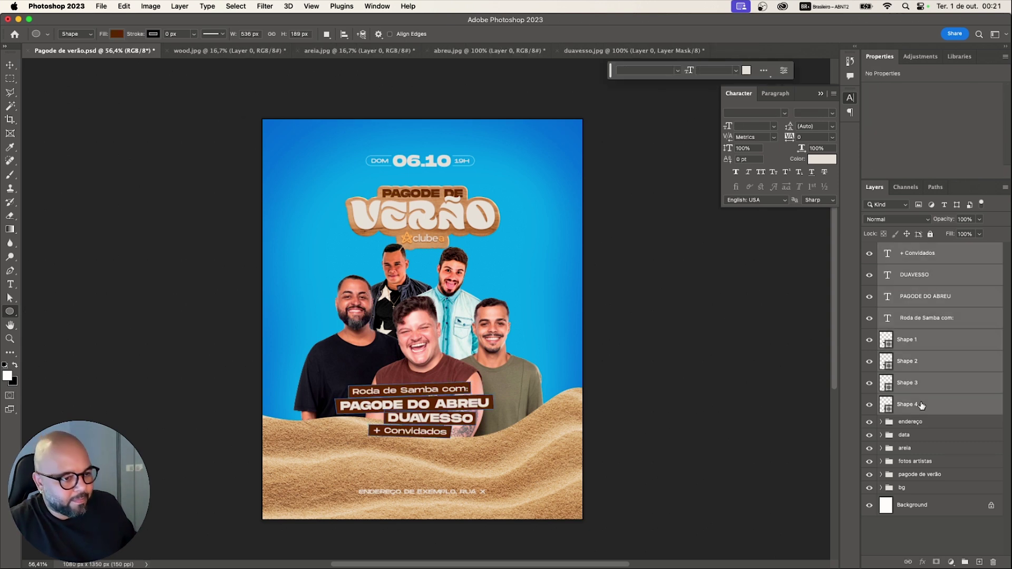
{"action": "key", "text": "super+g"}
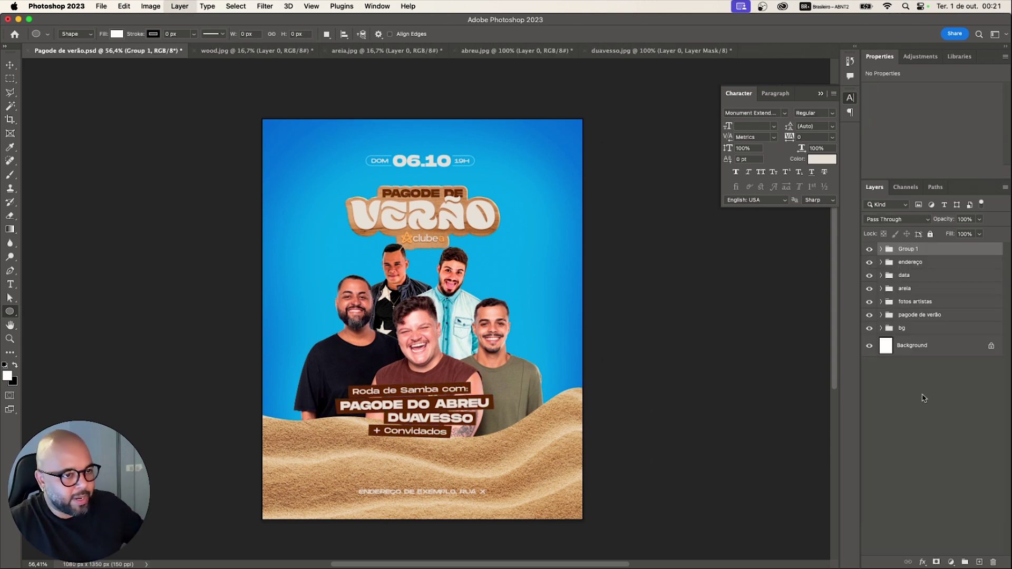
{"action": "double_click", "coordinate": [907, 249]}
{"action": "type", "text": "nome"}
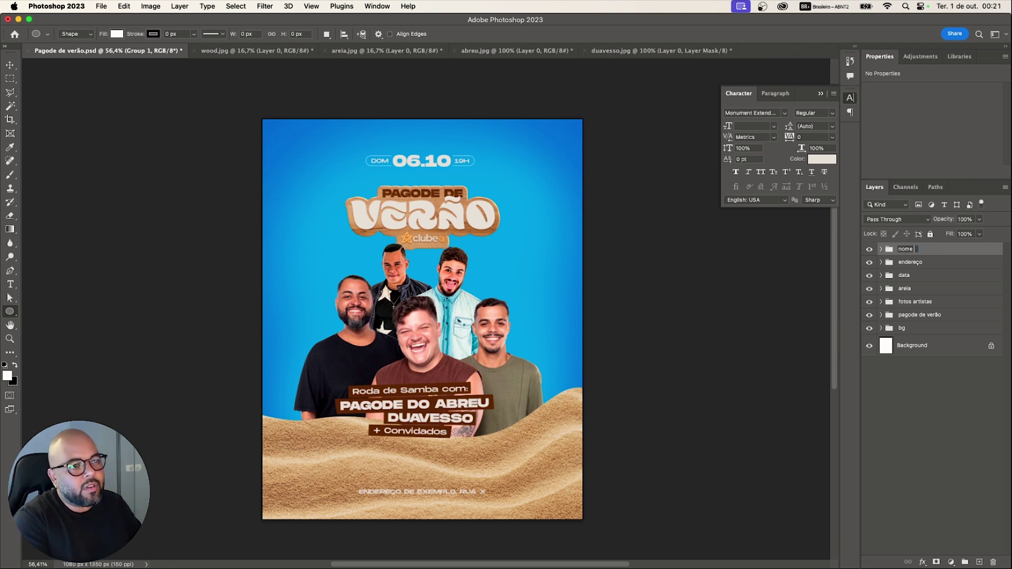
{"action": "type", "text": "s dos a"}
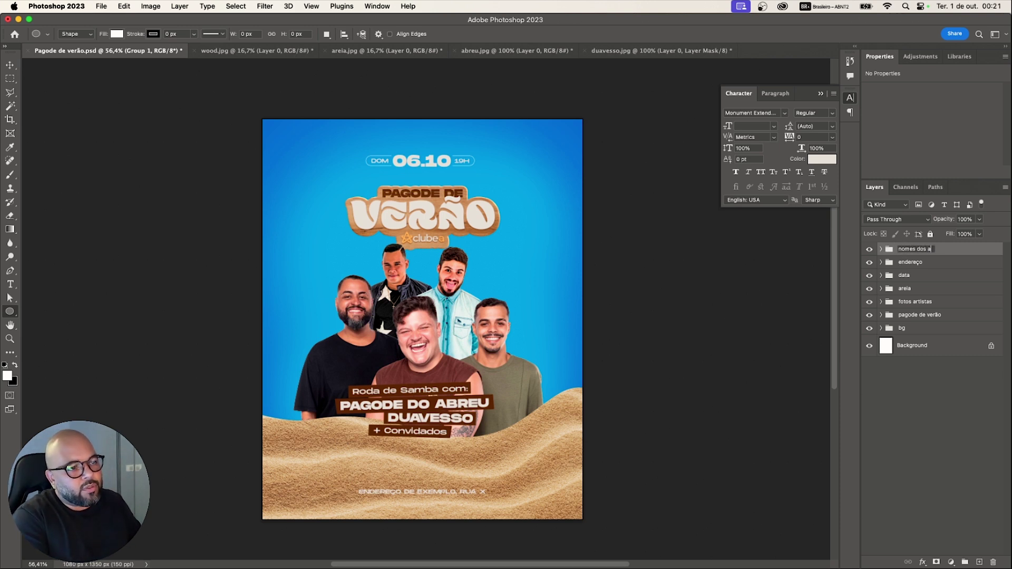
{"action": "type", "text": "rtistas"}
{"action": "key", "text": "Return"}
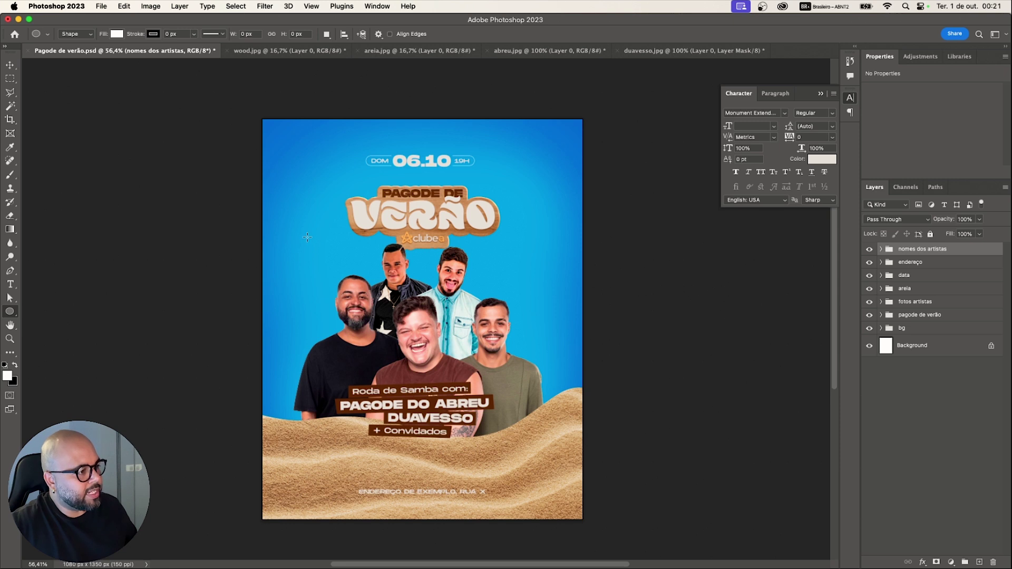
- Draw a white circle 823 px in diameter over the artists and place its layer directly above the "bg" group
{"action": "left_click_drag", "start_coordinate": [307, 237], "coordinate": [551, 498]}
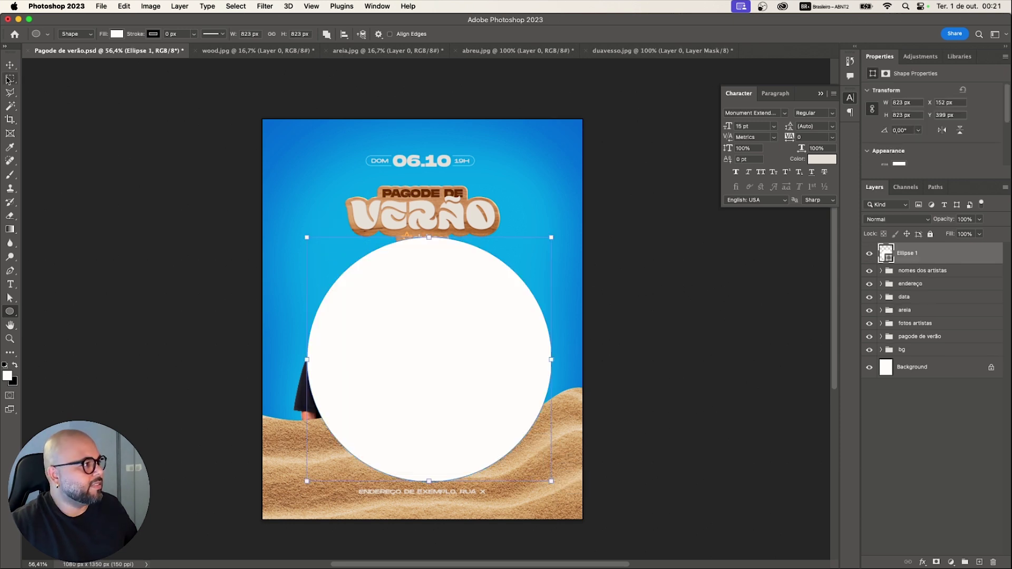
{"action": "left_click", "coordinate": [10, 64]}
{"action": "mouse_move", "coordinate": [432, 311]}
{"action": "left_mouse_down"}
{"action": "mouse_move", "coordinate": [413, 291]}
{"action": "mouse_move", "coordinate": [419, 305]}
{"action": "left_mouse_up"}
{"action": "left_click_drag", "start_coordinate": [926, 254], "coordinate": [930, 342]}
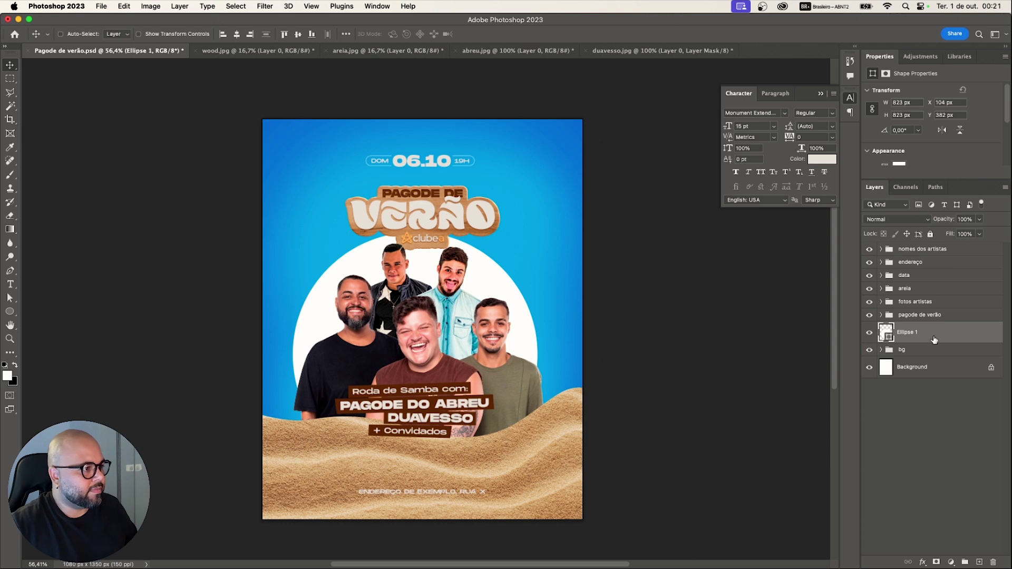
- Lower the circle behind the artists, enlarge it from its centre to about 873 px, and nudge it slightly right
{"action": "left_click_drag", "start_coordinate": [520, 317], "coordinate": [523, 347]}
{"action": "key", "text": "super+t"}
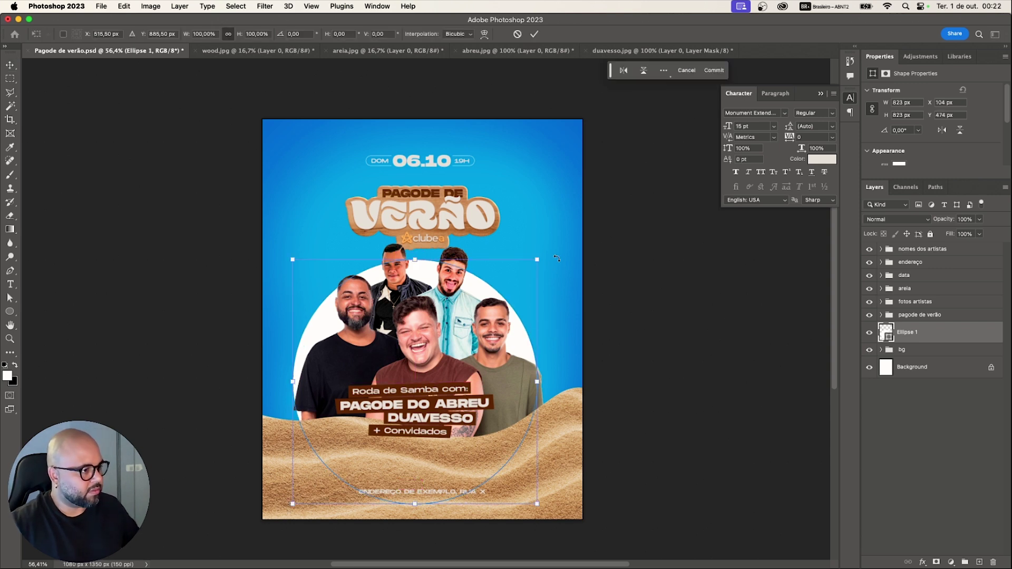
{"action": "left_click_drag", "start_coordinate": [537, 259], "coordinate": [545, 253]}
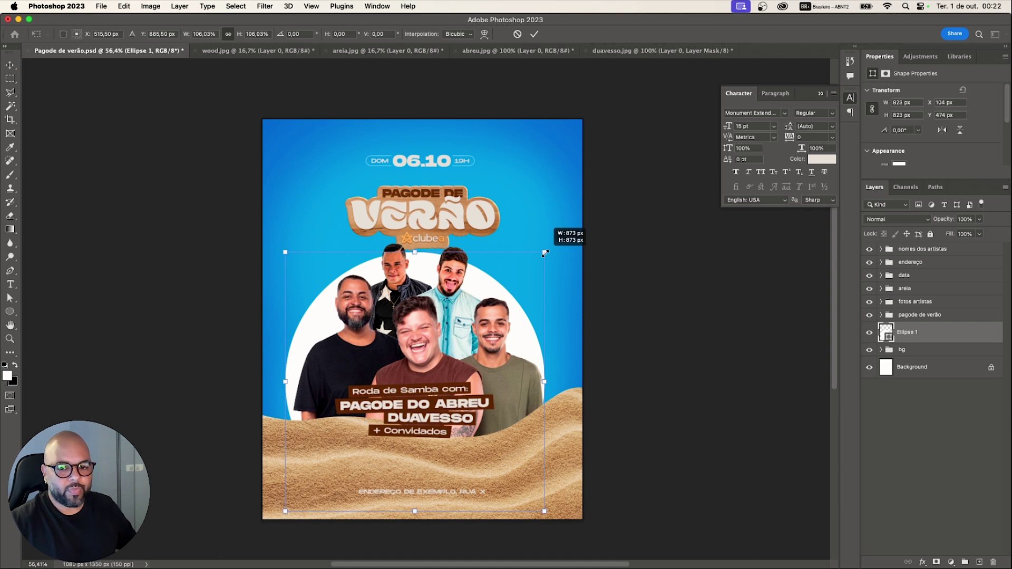
{"action": "left_click_drag", "start_coordinate": [545, 253], "coordinate": [545, 253]}
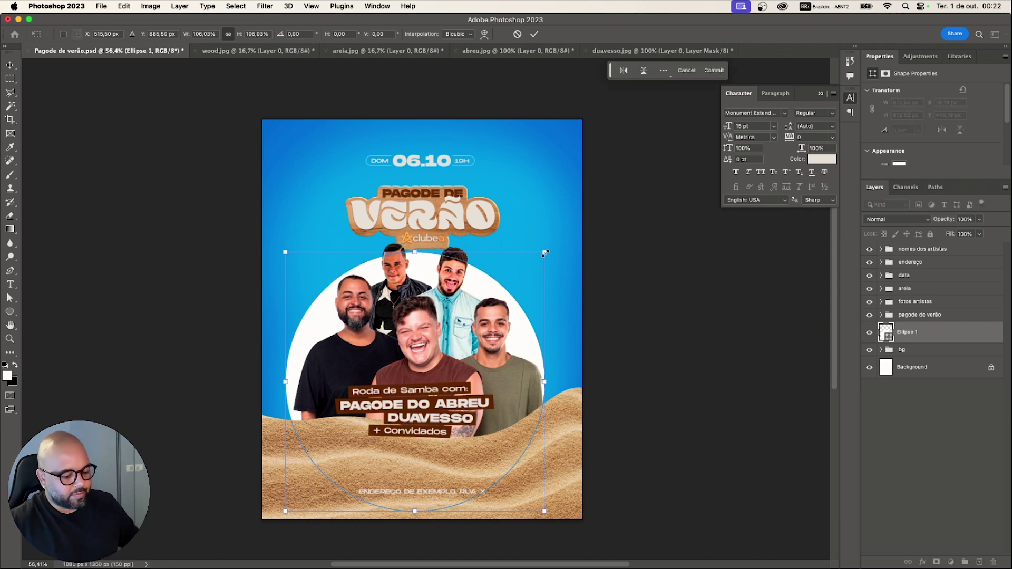
{"action": "key", "text": "Return"}
{"action": "left_click_drag", "start_coordinate": [507, 295], "coordinate": [511, 296]}
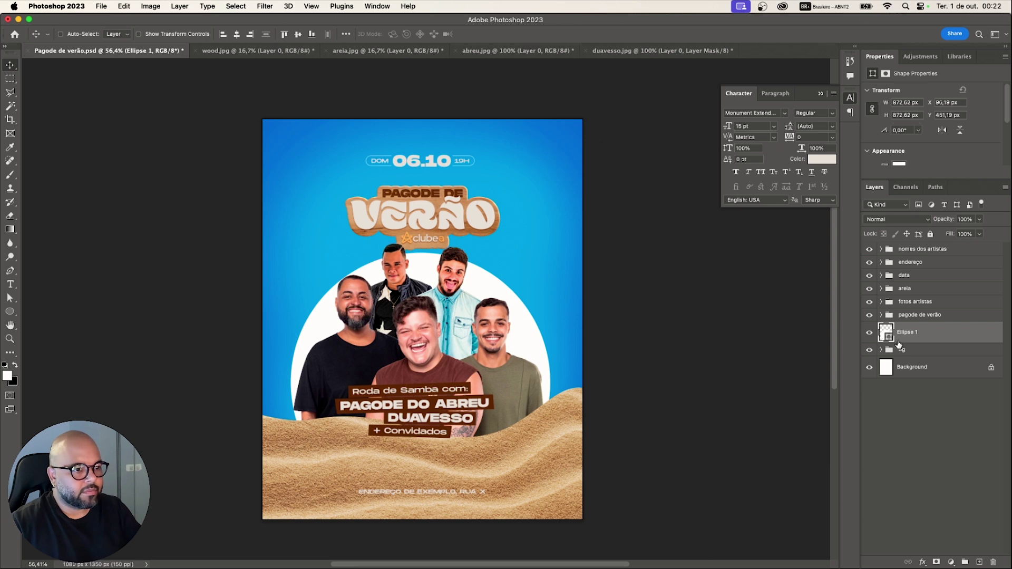
- Add a Gradient Overlay to the circle using the Orange_06 preset from the Oranges folder
{"action": "double_click", "coordinate": [937, 337]}
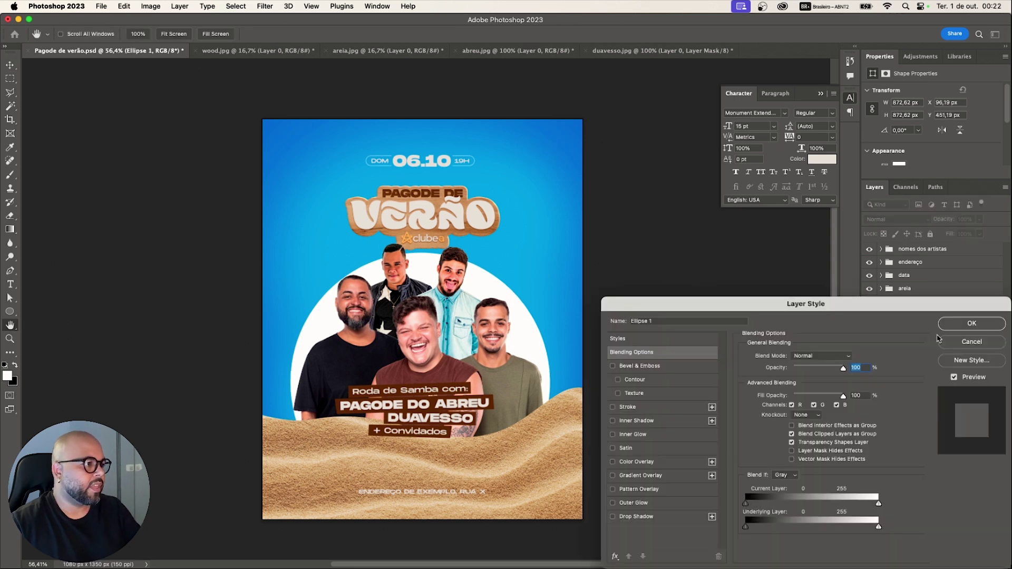
{"action": "left_click", "coordinate": [613, 475]}
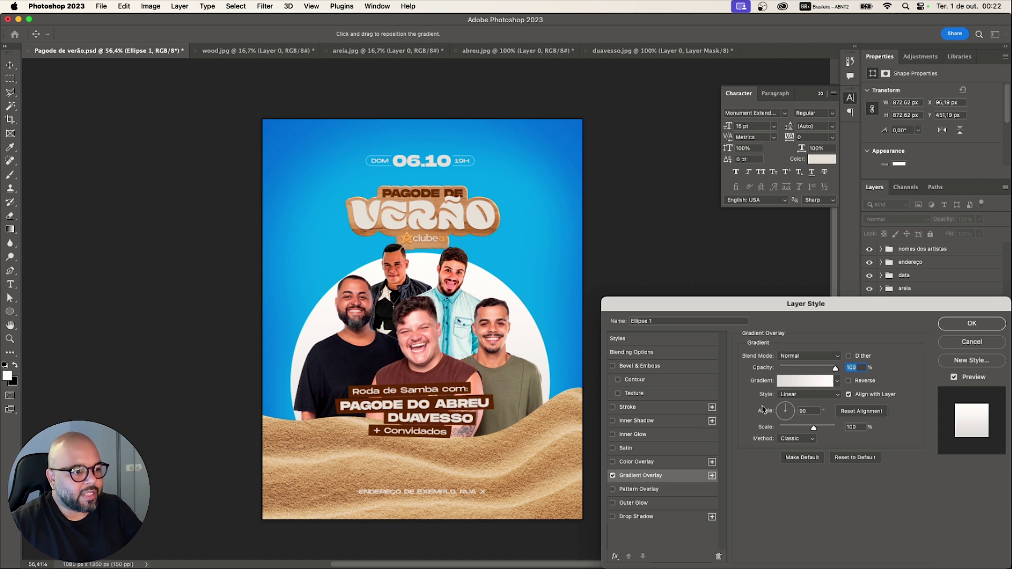
{"action": "left_click", "coordinate": [797, 381]}
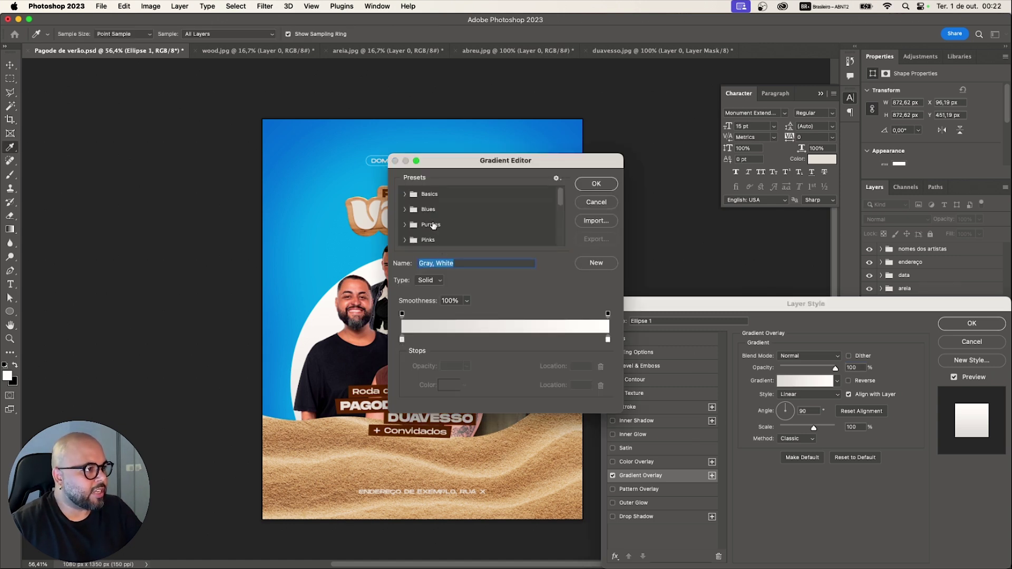
{"action": "scroll", "coordinate": [433, 211], "scroll_direction": "down", "scroll_amount": 5}
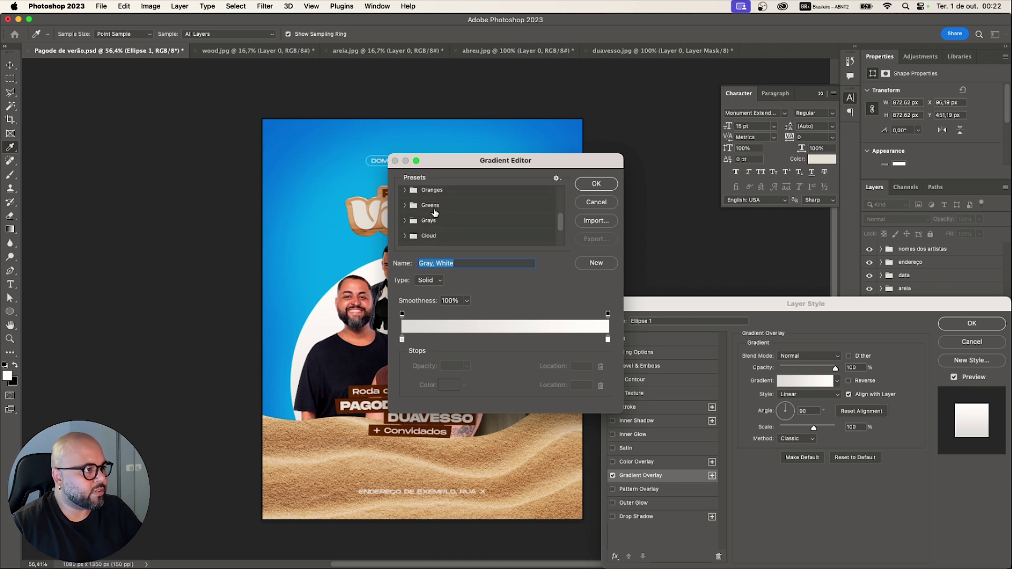
{"action": "left_click", "coordinate": [404, 190]}
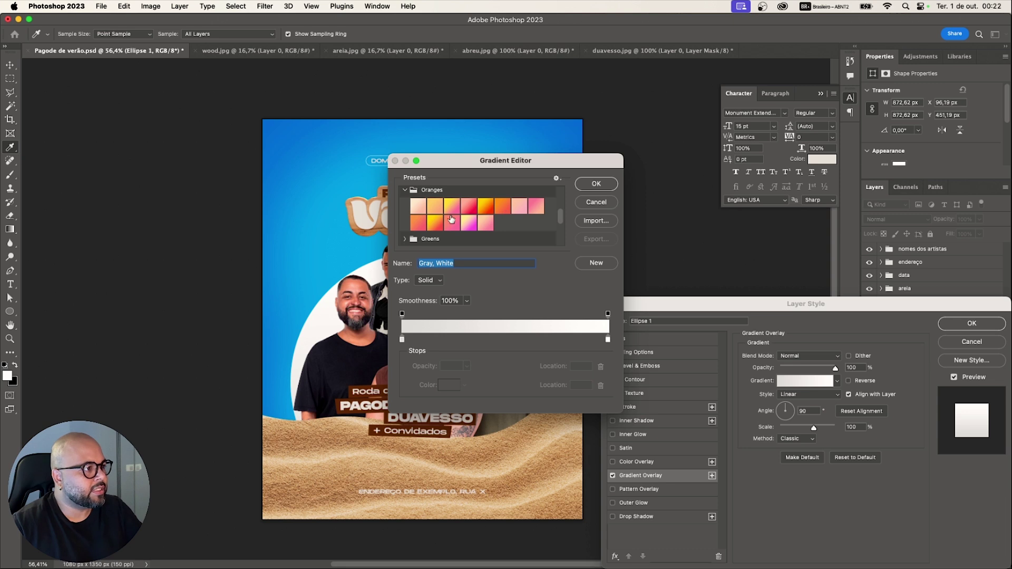
{"action": "left_click", "coordinate": [501, 207]}
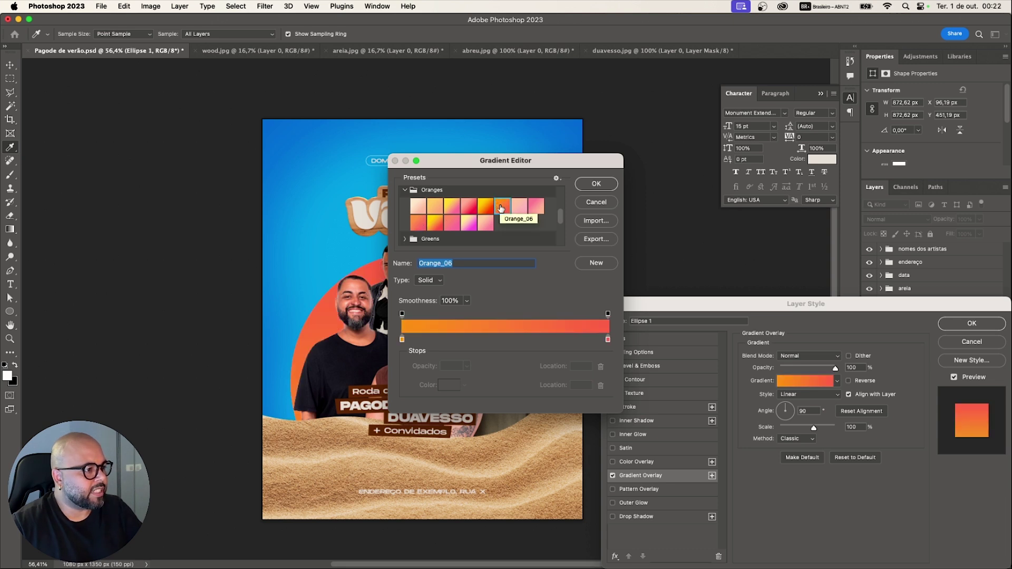
{"action": "left_click_drag", "start_coordinate": [460, 161], "coordinate": [656, 135]}
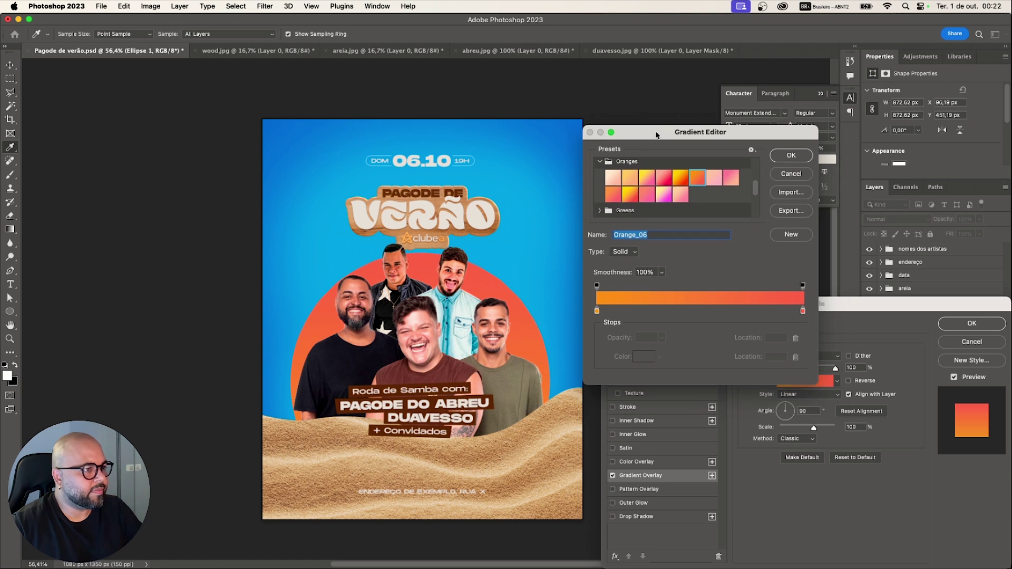
- Reverse the gradient with the red stop at 0% and the orange stop at 99%, and move the midpoint to 68%
{"action": "left_click", "coordinate": [802, 312]}
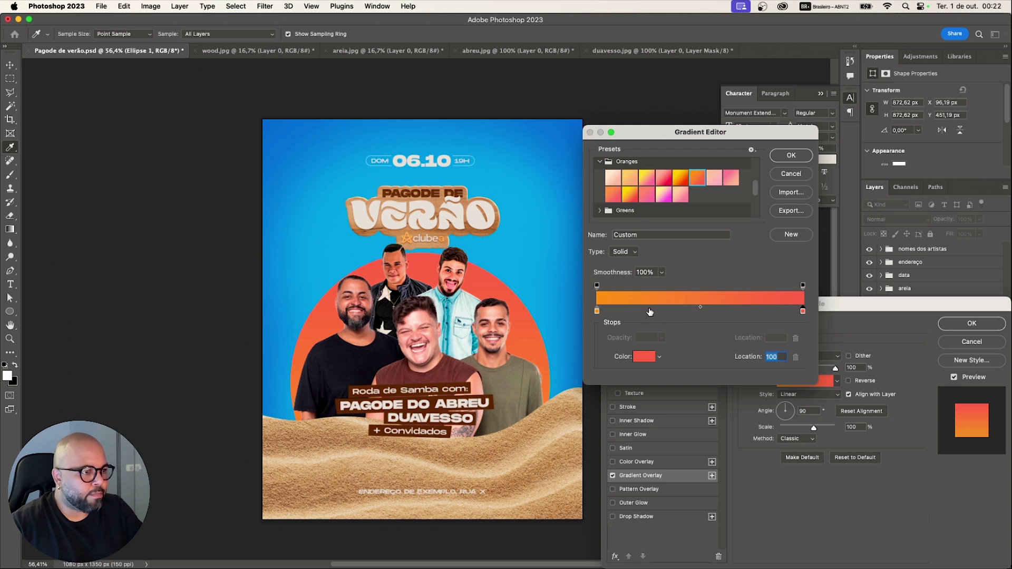
{"action": "mouse_move", "coordinate": [598, 313]}
{"action": "left_mouse_down"}
{"action": "mouse_move", "coordinate": [749, 312]}
{"action": "mouse_move", "coordinate": [597, 312]}
{"action": "left_mouse_up"}
{"action": "left_click", "coordinate": [801, 312]}
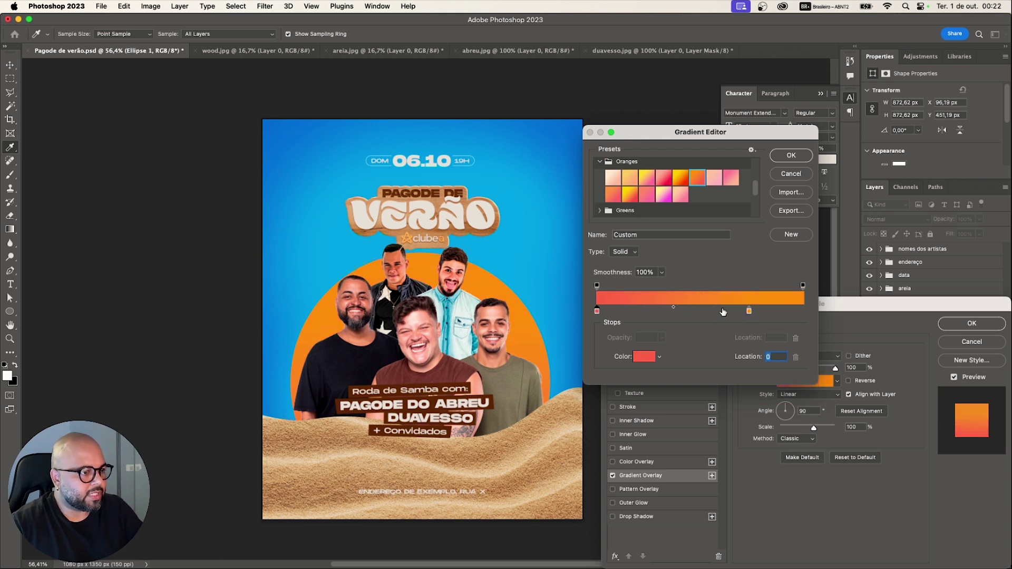
{"action": "left_click_drag", "start_coordinate": [748, 312], "coordinate": [801, 312]}
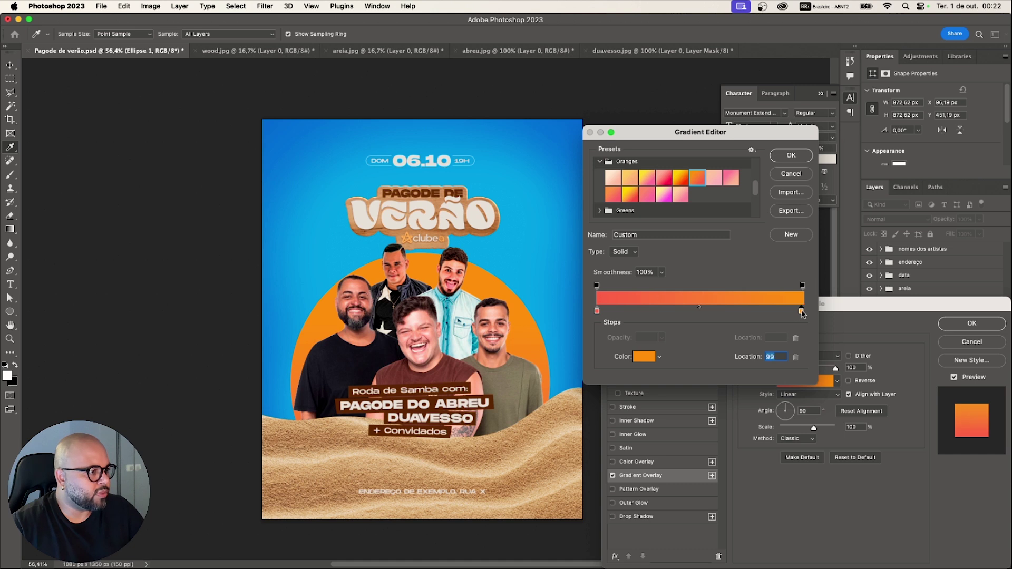
{"action": "left_click_drag", "start_coordinate": [699, 309], "coordinate": [728, 312]}
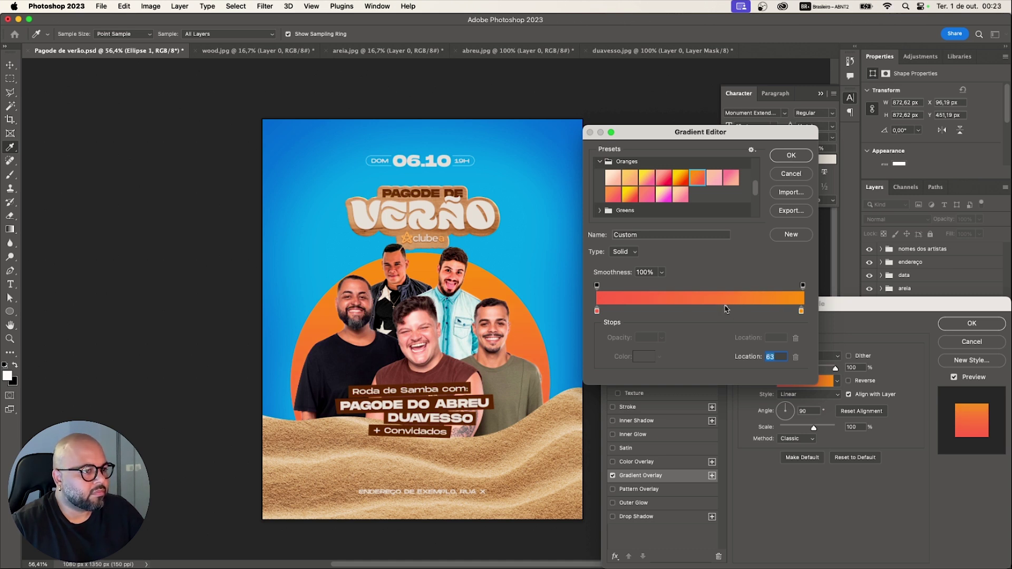
{"action": "mouse_move", "coordinate": [725, 309]}
{"action": "left_mouse_down"}
{"action": "mouse_move", "coordinate": [756, 309]}
{"action": "mouse_move", "coordinate": [736, 309]}
{"action": "left_mouse_up"}
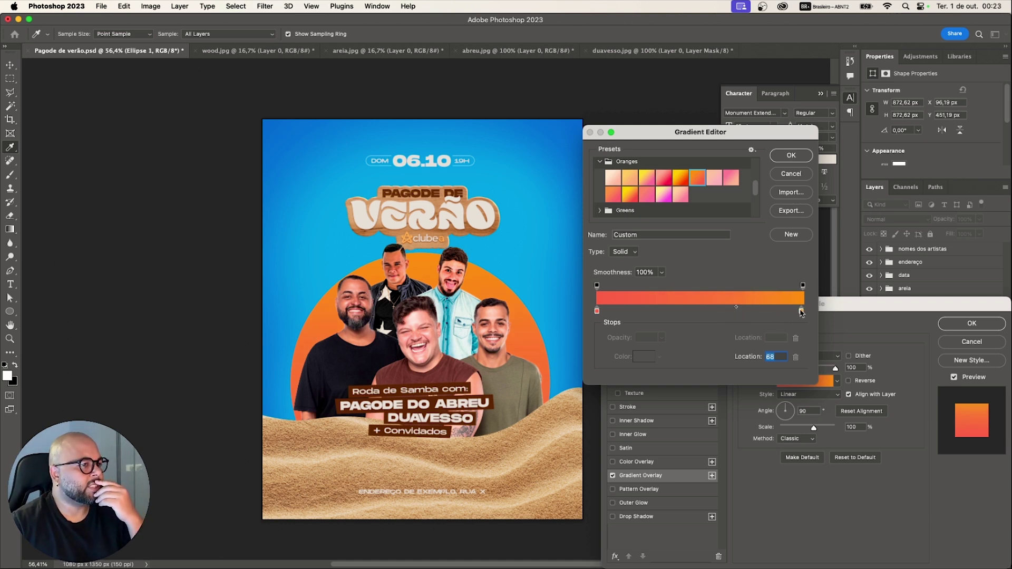
- Place the red stop about a fifth along the gradient and the orange stop near its end, with the midpoint at 60%
{"action": "left_click_drag", "start_coordinate": [801, 310], "coordinate": [676, 312]}
{"action": "left_click_drag", "start_coordinate": [597, 311], "coordinate": [843, 315]}
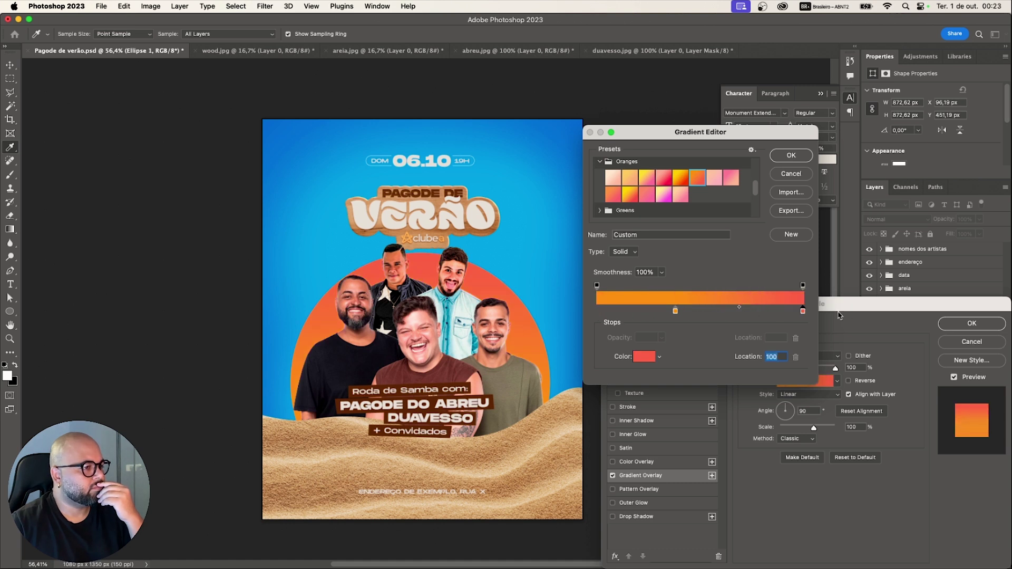
{"action": "left_click_drag", "start_coordinate": [803, 312], "coordinate": [764, 321]}
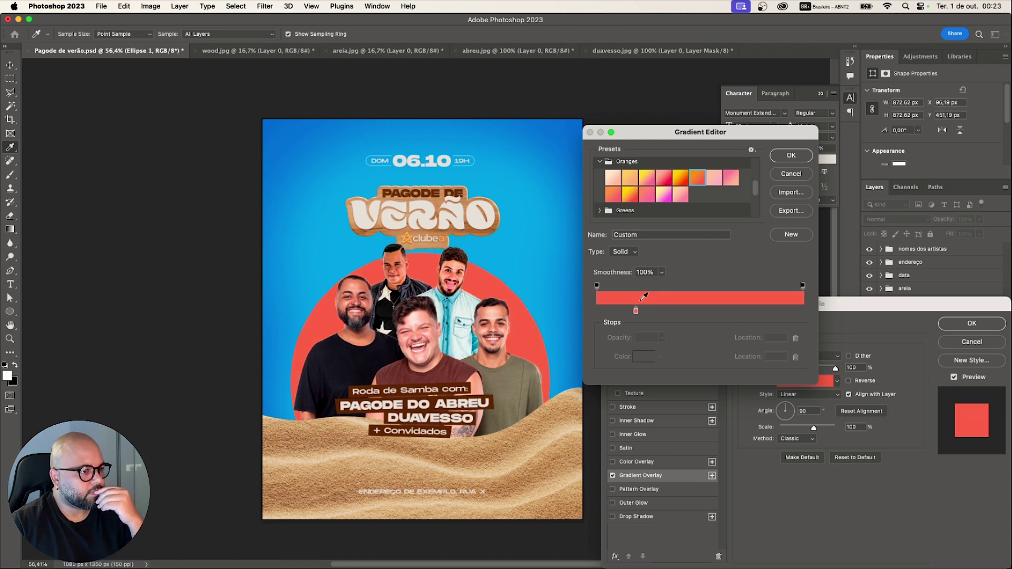
{"action": "key", "text": "super+z"}
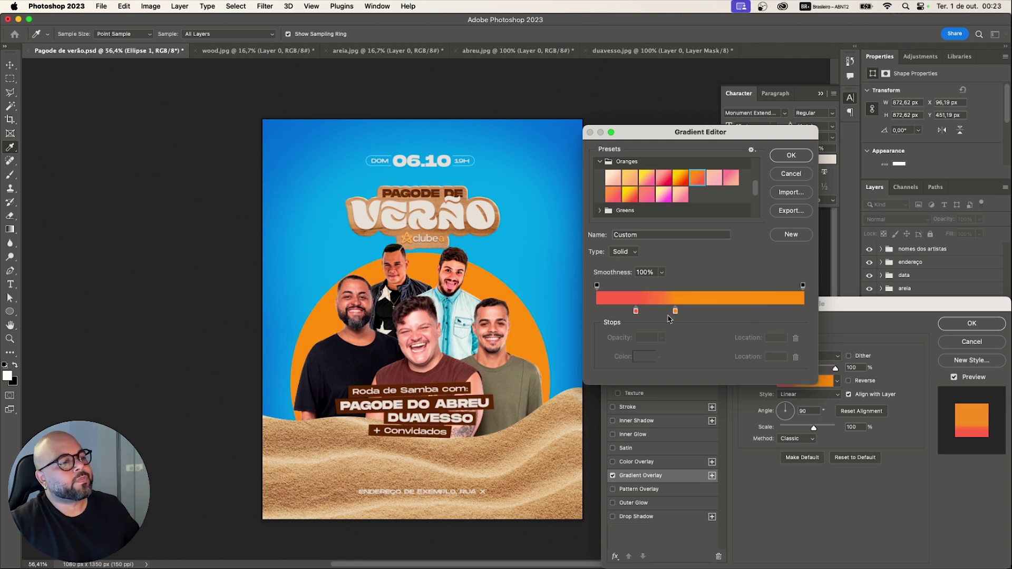
{"action": "left_click", "coordinate": [674, 312]}
{"action": "left_click_drag", "start_coordinate": [675, 312], "coordinate": [733, 311]}
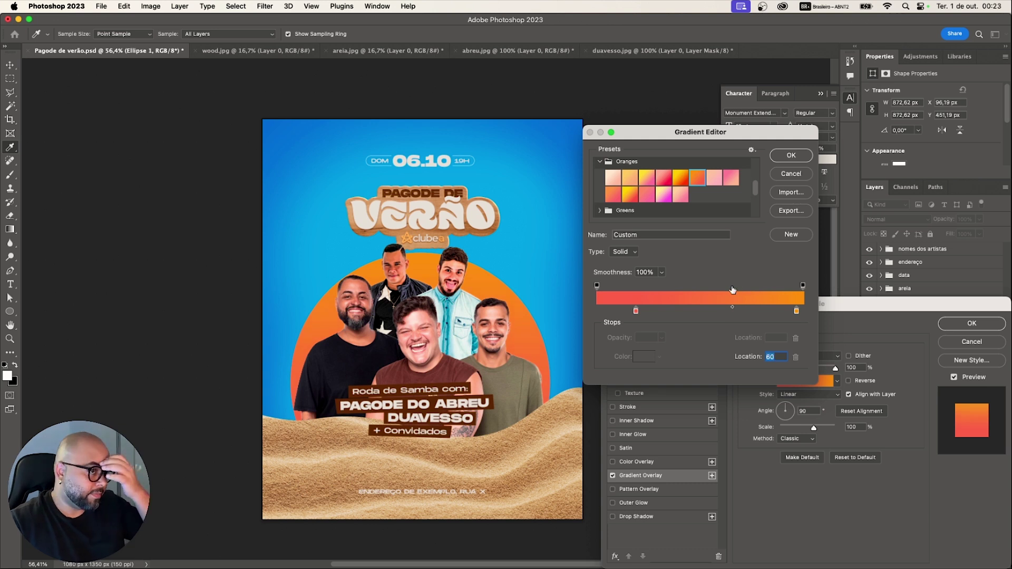
- Accept the edited gradient, set the circle's Gradient Overlay angle to 45°, and move the circle slightly down behind the artists
{"action": "left_click", "coordinate": [780, 157]}
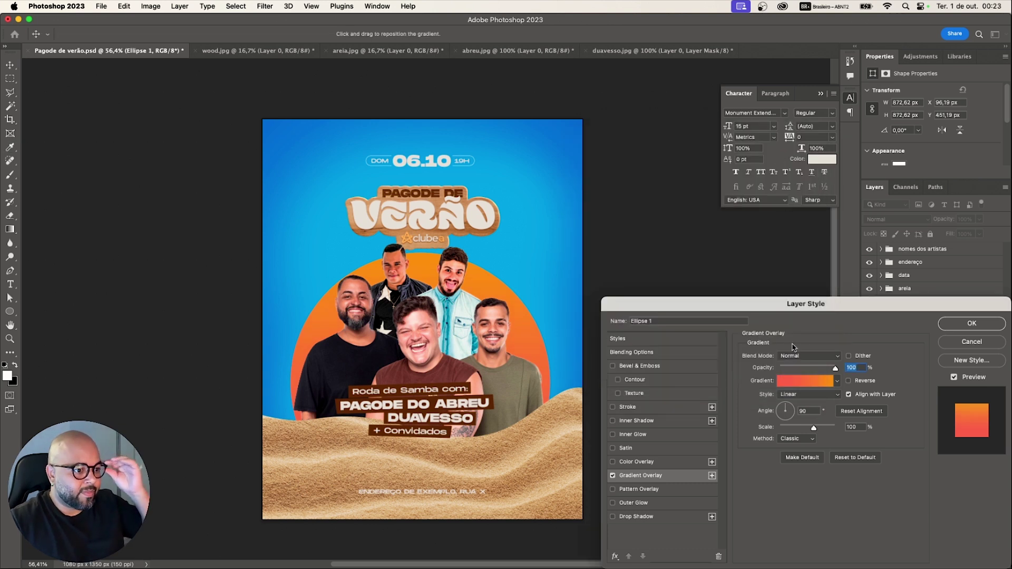
{"action": "left_click", "coordinate": [781, 411]}
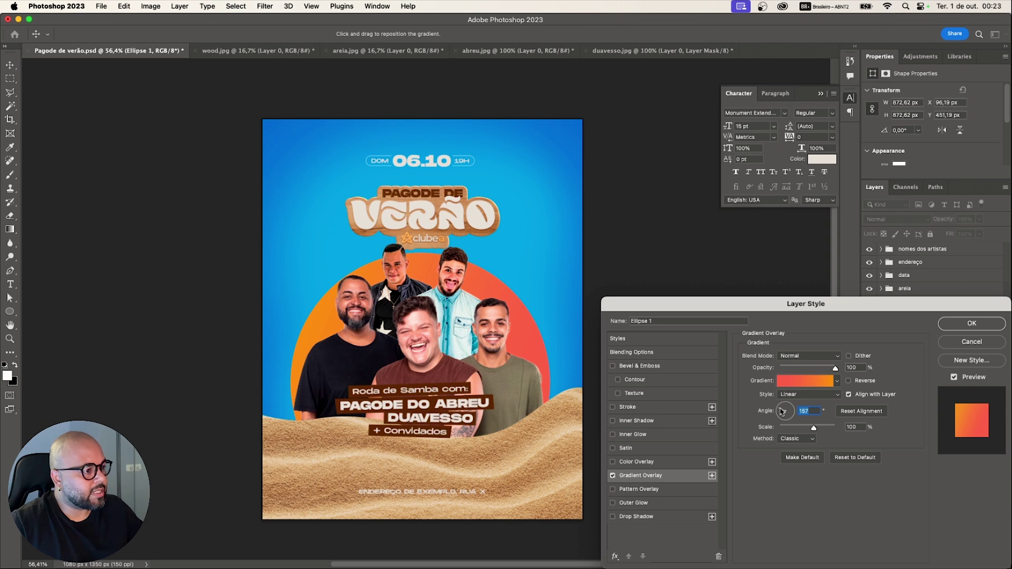
{"action": "left_click", "coordinate": [792, 409]}
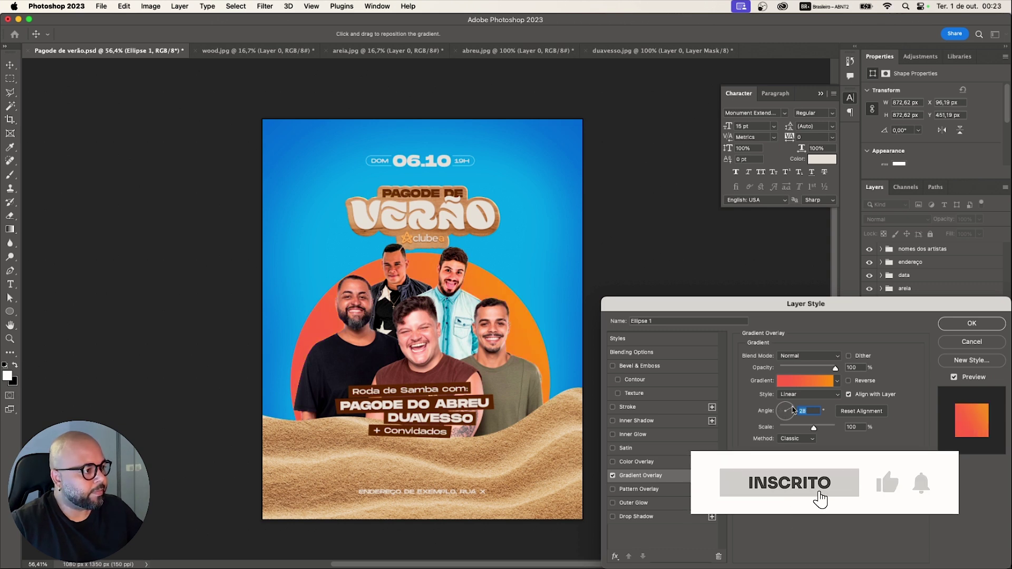
{"action": "left_click_drag", "start_coordinate": [792, 406], "coordinate": [693, 399]}
{"action": "type", "text": "45"}
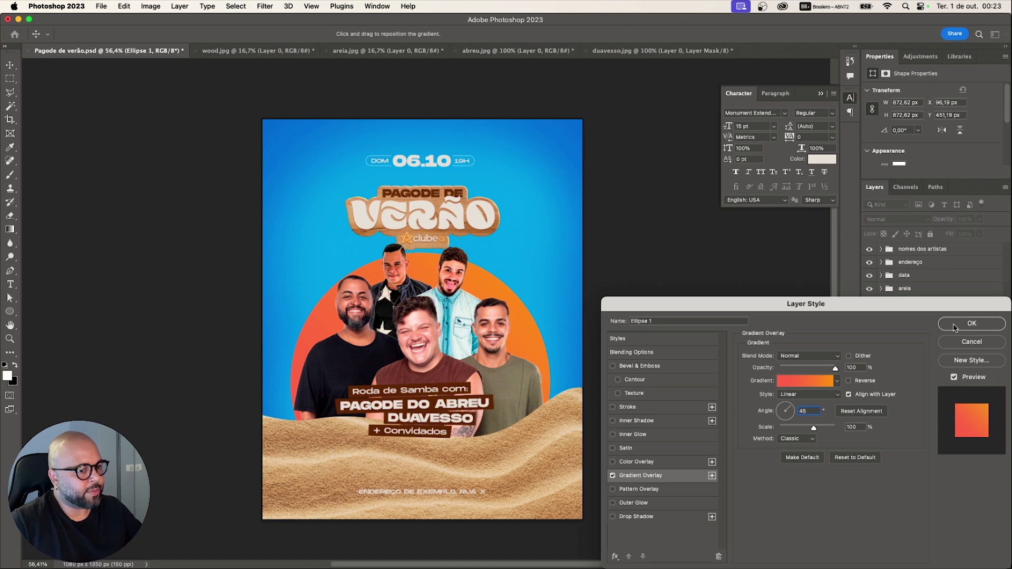
{"action": "left_click", "coordinate": [971, 323]}
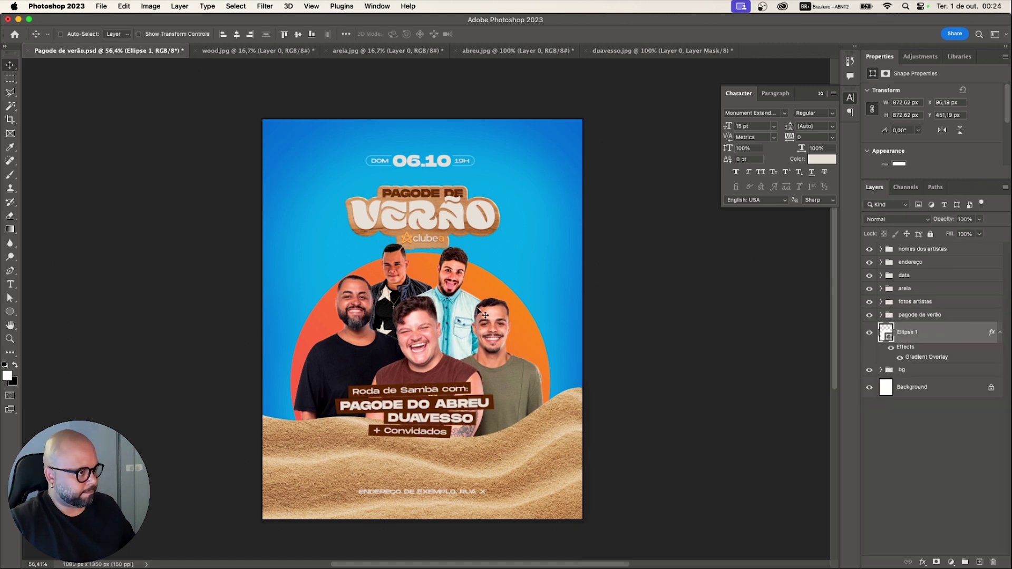
{"action": "left_click_drag", "start_coordinate": [477, 291], "coordinate": [476, 296]}
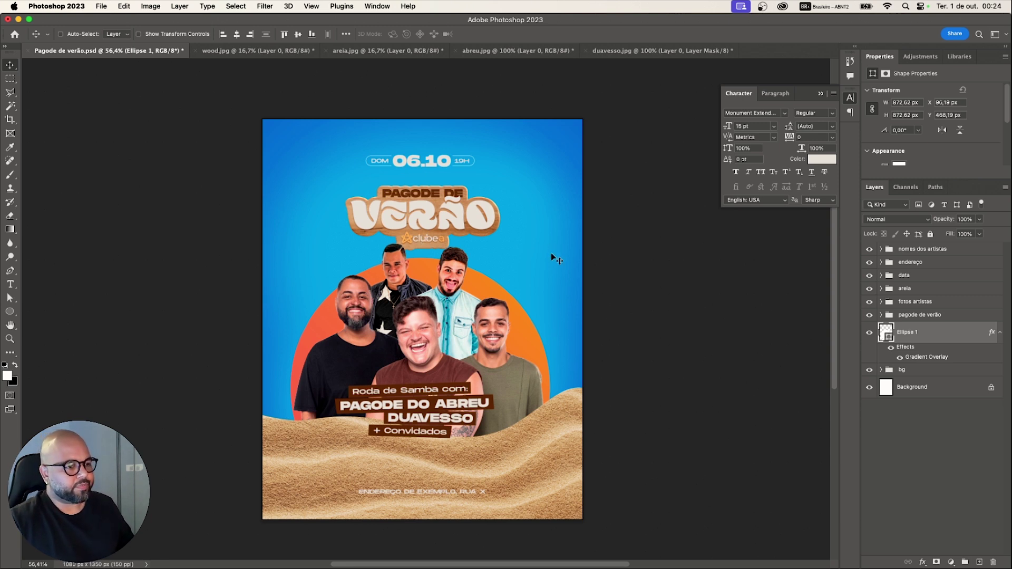
- Change the Color Fill 1 background in the bg group to the lighter blue #49b7e5
{"action": "left_click", "coordinate": [880, 369]}
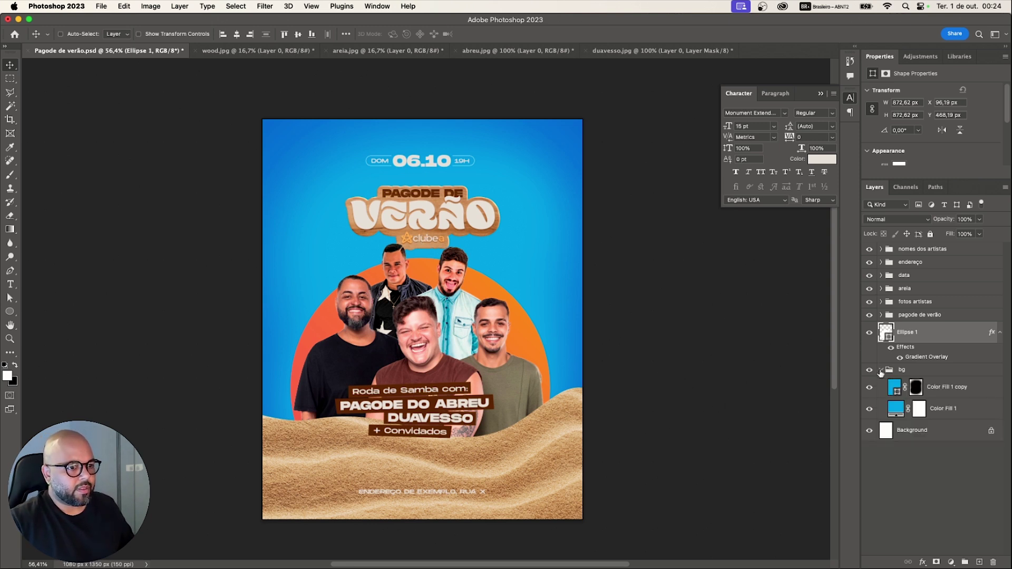
{"action": "double_click", "coordinate": [895, 409]}
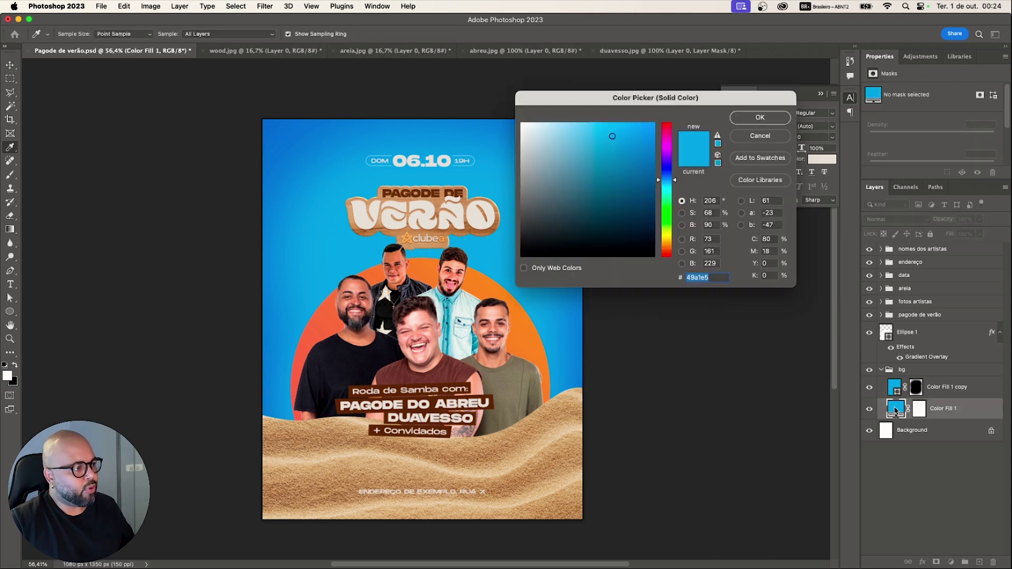
{"action": "left_click", "coordinate": [669, 188]}
{"action": "left_click_drag", "start_coordinate": [668, 188], "coordinate": [668, 185]}
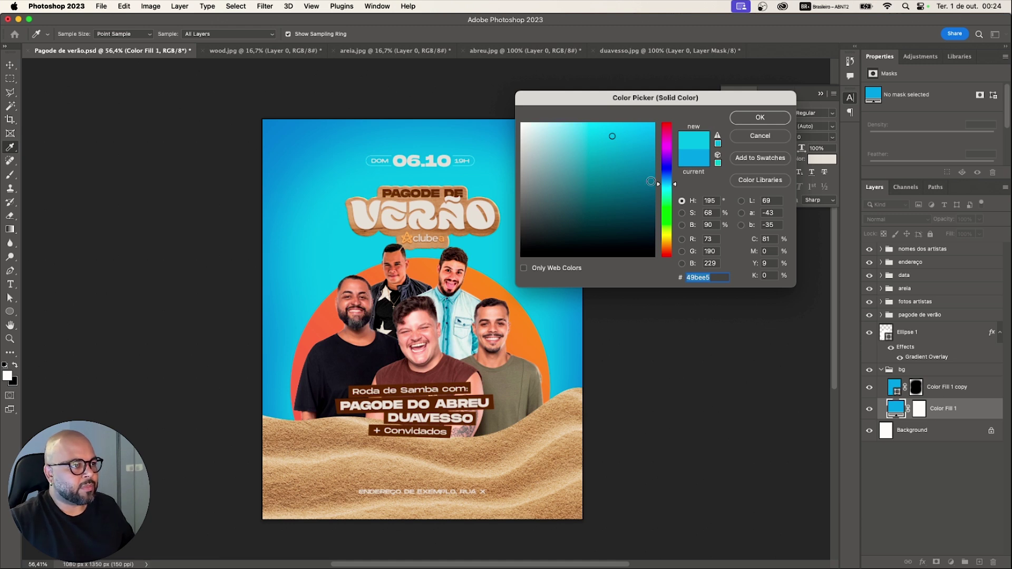
{"action": "left_click_drag", "start_coordinate": [670, 186], "coordinate": [670, 184]}
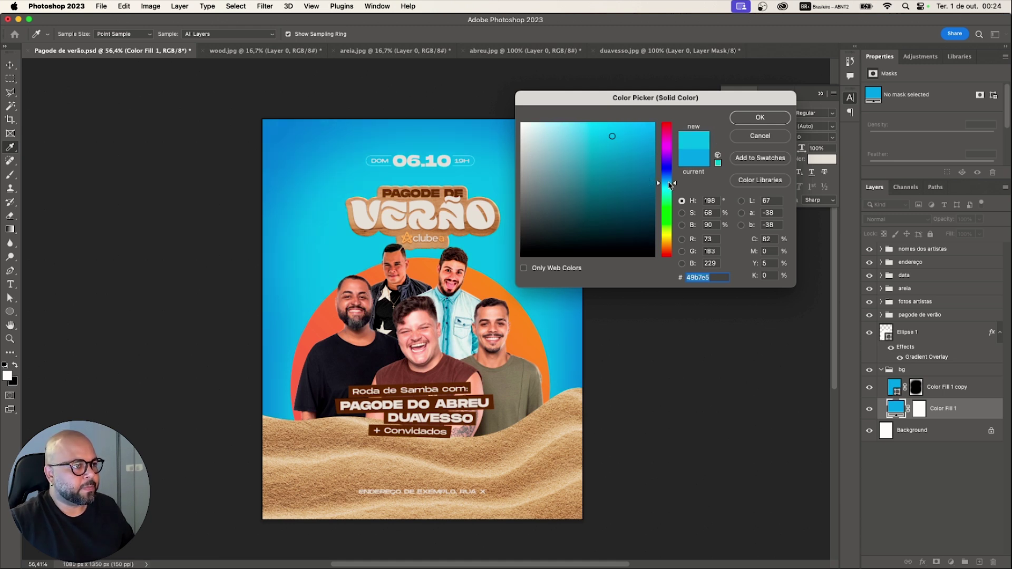
{"action": "left_click", "coordinate": [747, 120]}
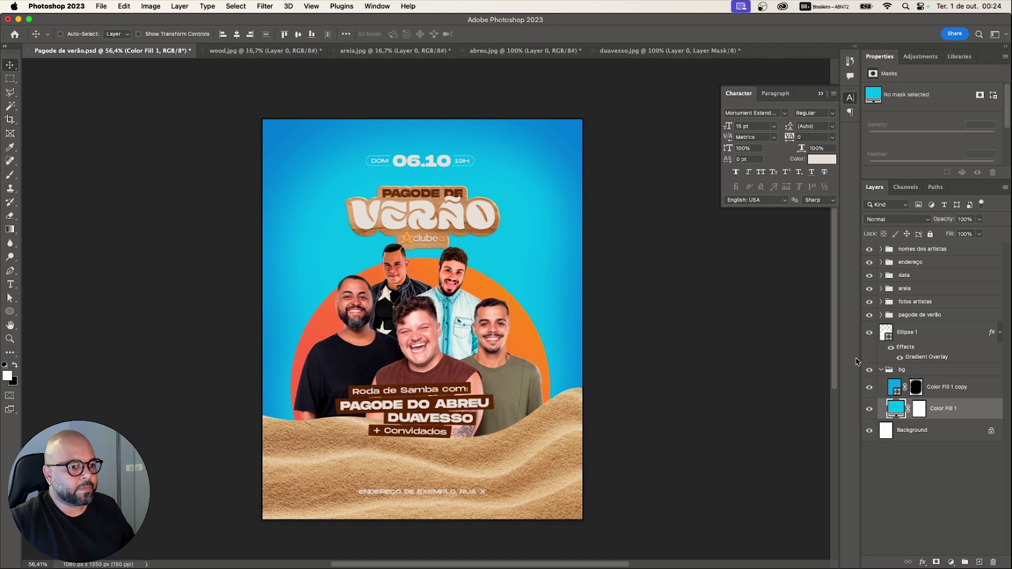
- Change the Color Fill 1 copy vignette in the bg group to the blue #40addb
{"action": "double_click", "coordinate": [897, 393]}
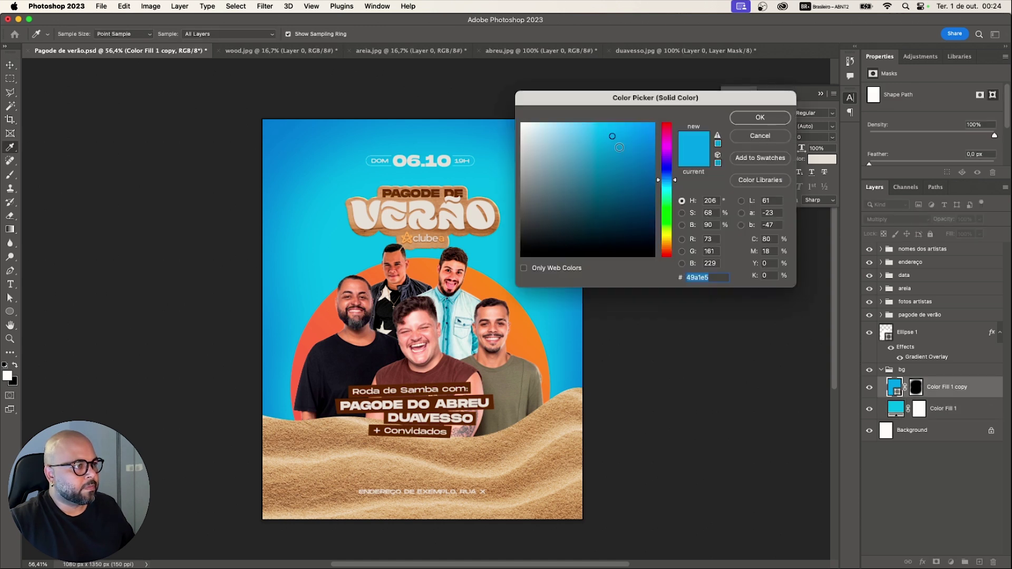
{"action": "left_click", "coordinate": [615, 141]}
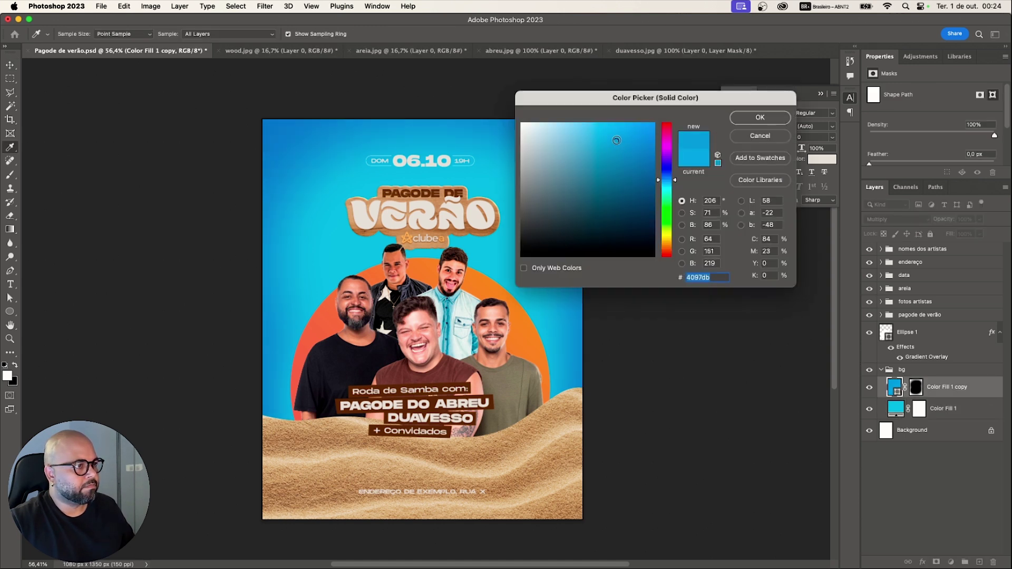
{"action": "left_click", "coordinate": [669, 185]}
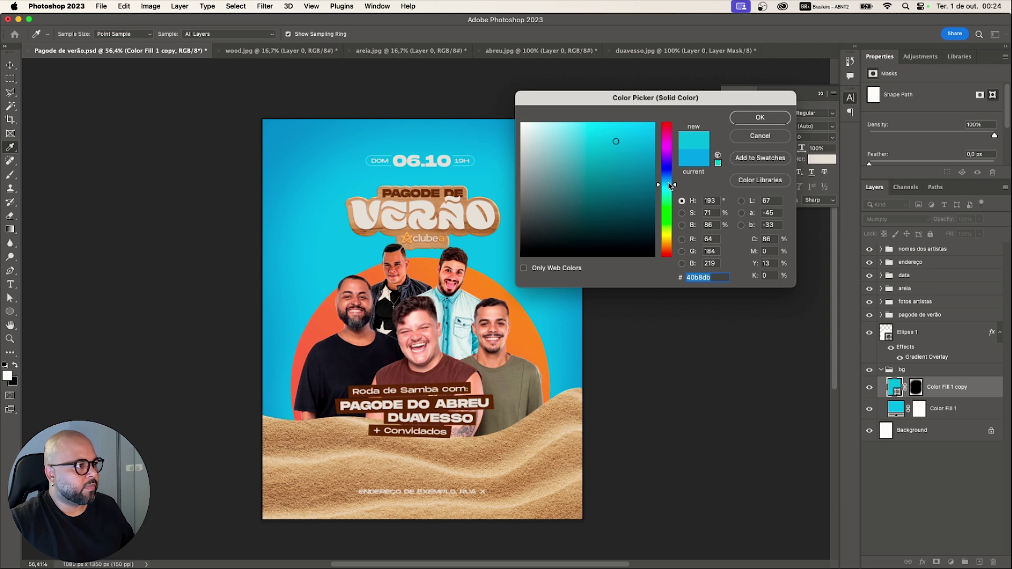
{"action": "left_click_drag", "start_coordinate": [669, 184], "coordinate": [669, 183]}
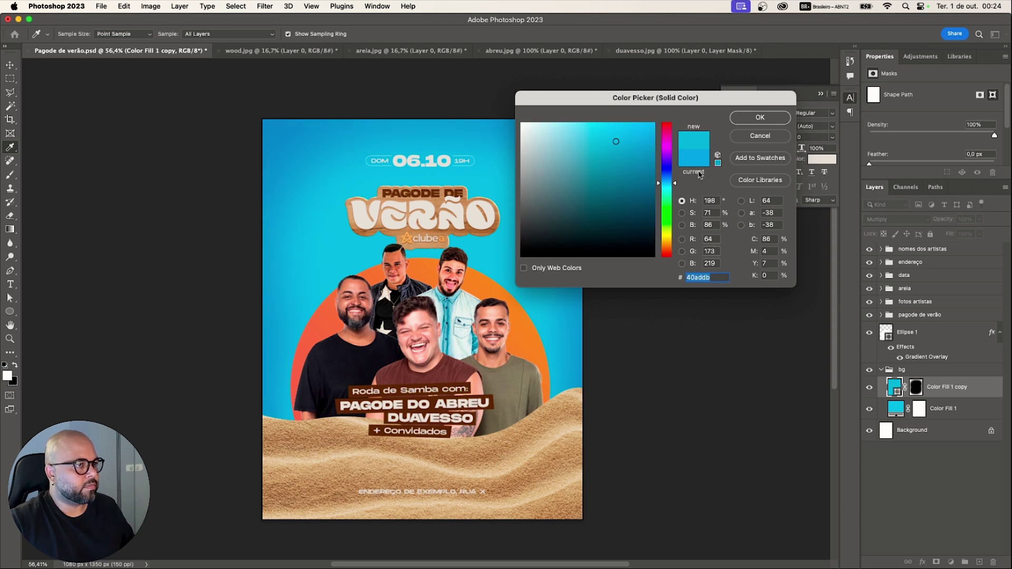
{"action": "left_click", "coordinate": [760, 117]}
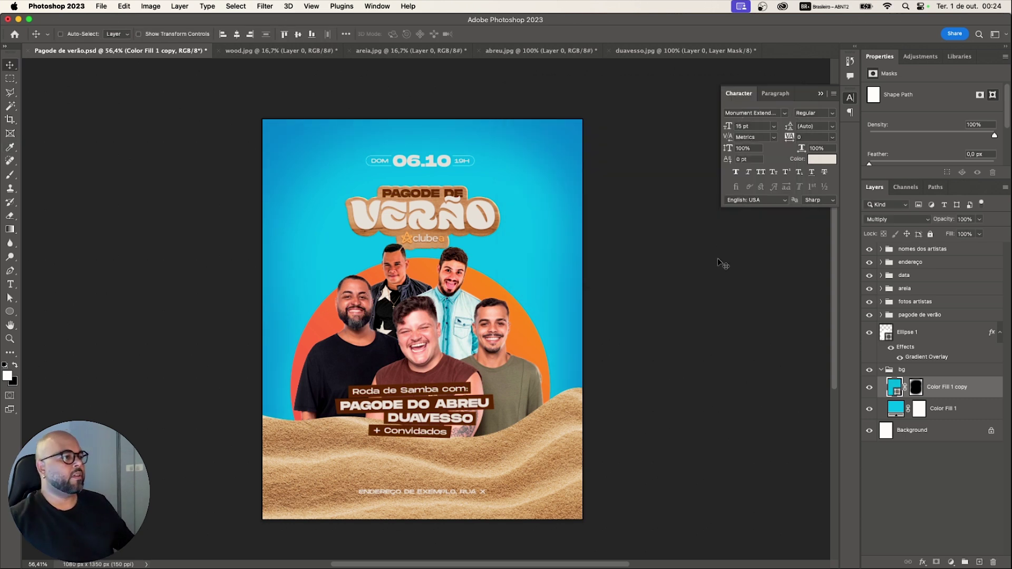
- Expand the artist names group and toggle the Shape 4 and Shape 1 strips to check which text each one backs
{"action": "scroll", "coordinate": [358, 327], "scroll_direction": "down", "scroll_amount": 5}
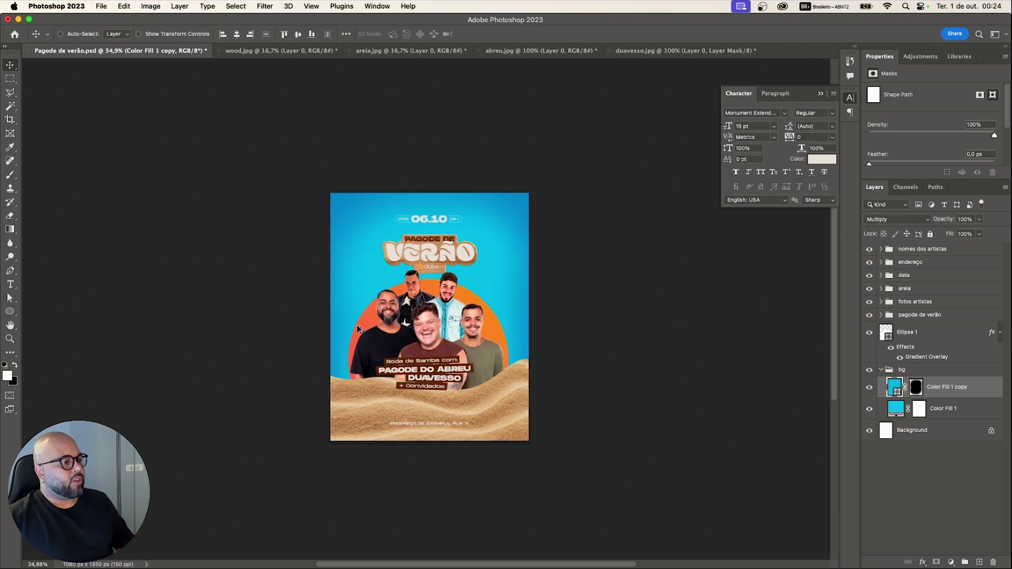
{"action": "scroll", "coordinate": [358, 328], "scroll_direction": "up", "scroll_amount": 4}
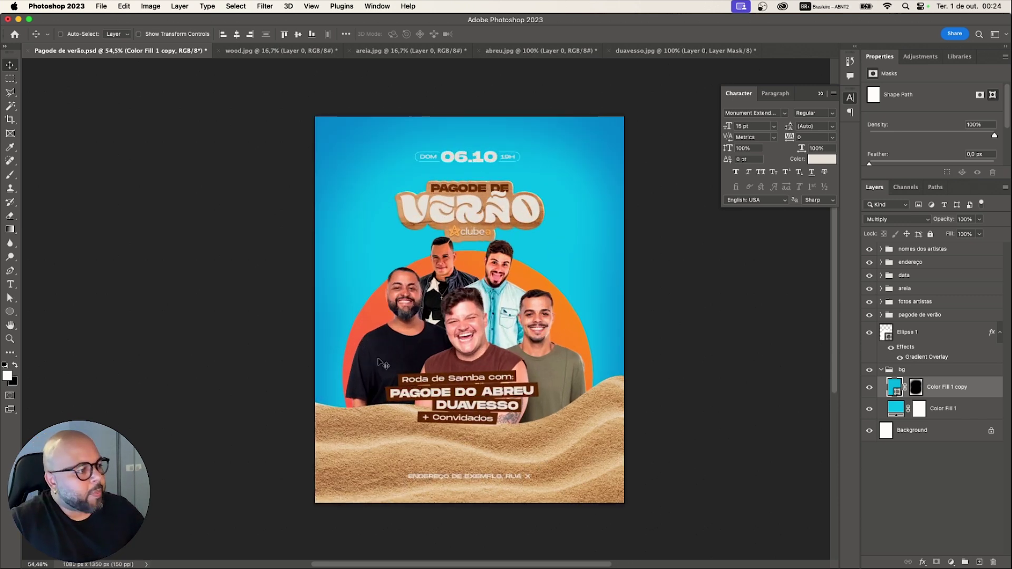
{"action": "left_click", "coordinate": [10, 284]}
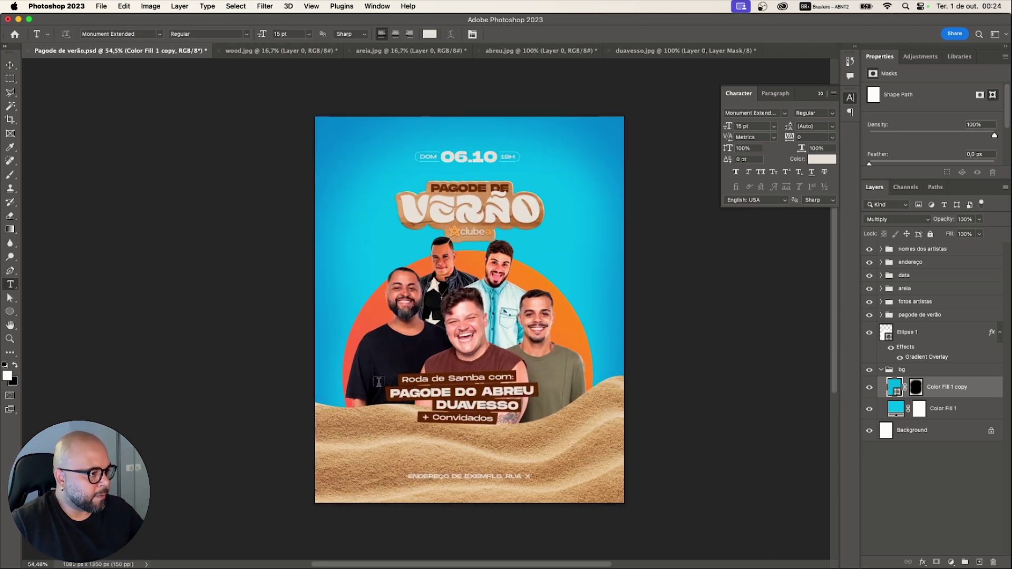
{"action": "left_click", "coordinate": [403, 378]}
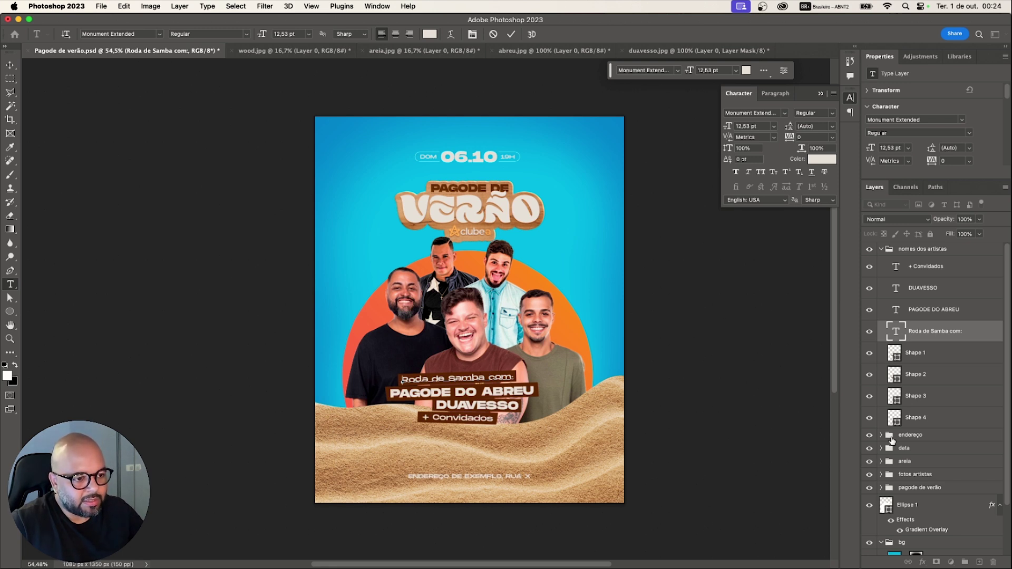
{"action": "left_click", "coordinate": [869, 419]}
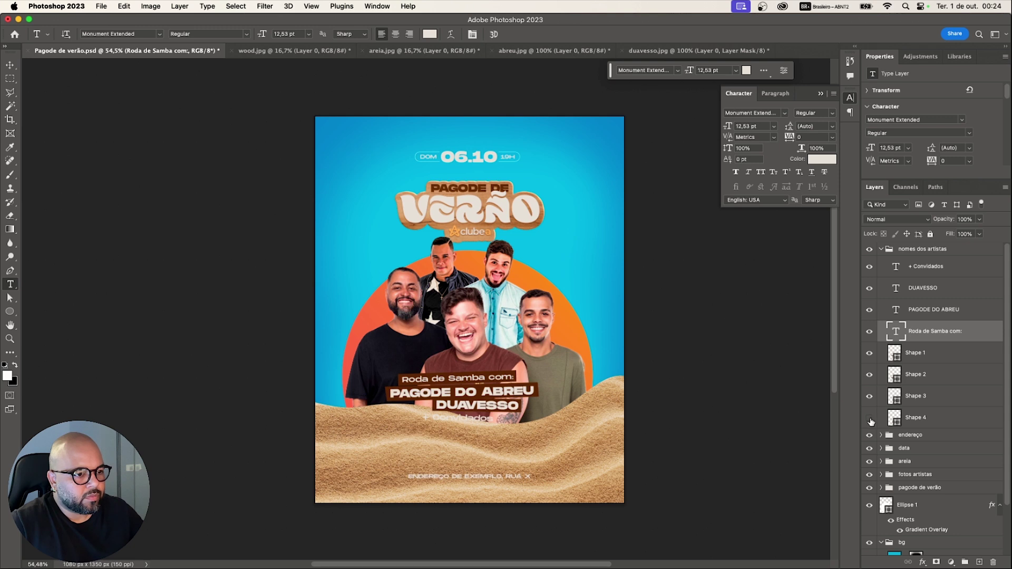
{"action": "left_click", "coordinate": [869, 418]}
{"action": "left_click", "coordinate": [869, 418]}
{"action": "left_click", "coordinate": [869, 419]}
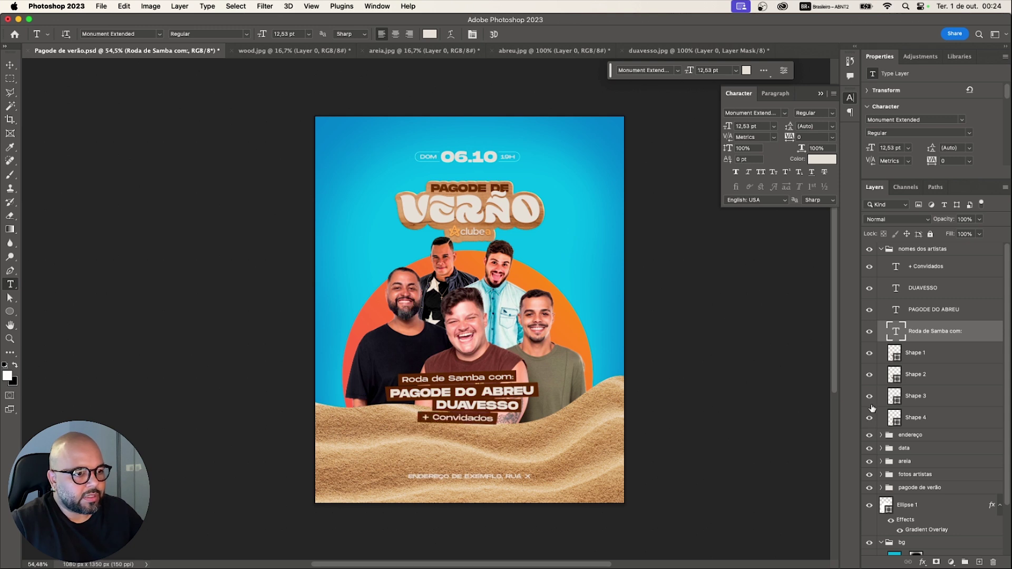
{"action": "left_click", "coordinate": [868, 353]}
{"action": "left_click", "coordinate": [868, 354]}
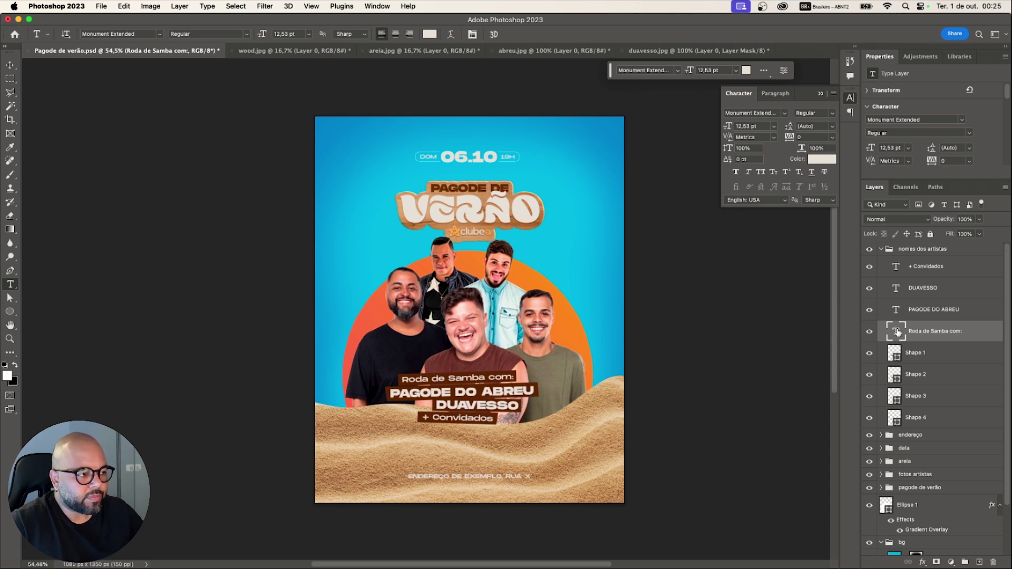
- Recolour the "Roda de Samba com:" text with orange #f4862e sampled from the sun circle
{"action": "double_click", "coordinate": [896, 330]}
{"action": "left_click", "coordinate": [429, 33]}
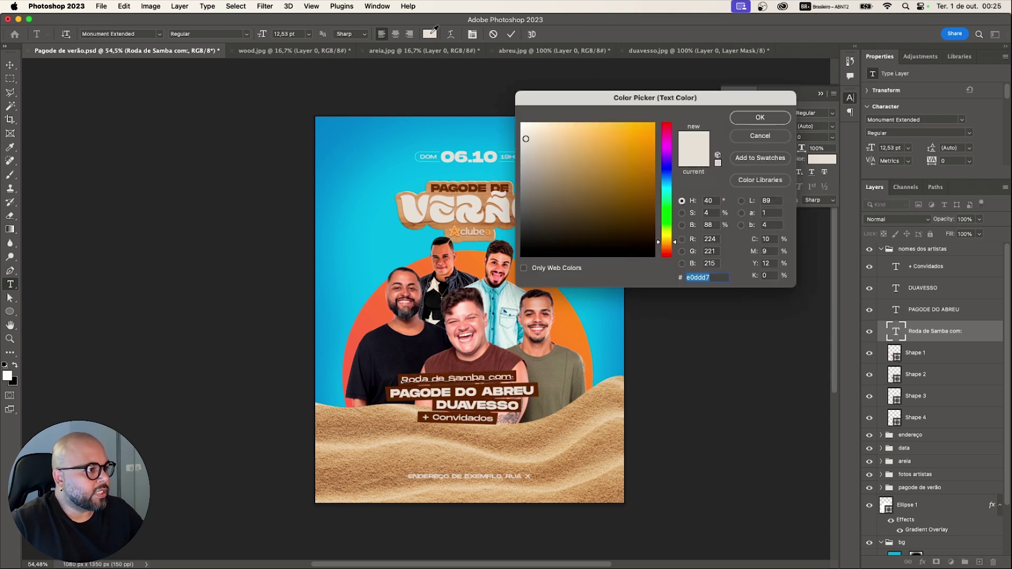
{"action": "left_click", "coordinate": [564, 309]}
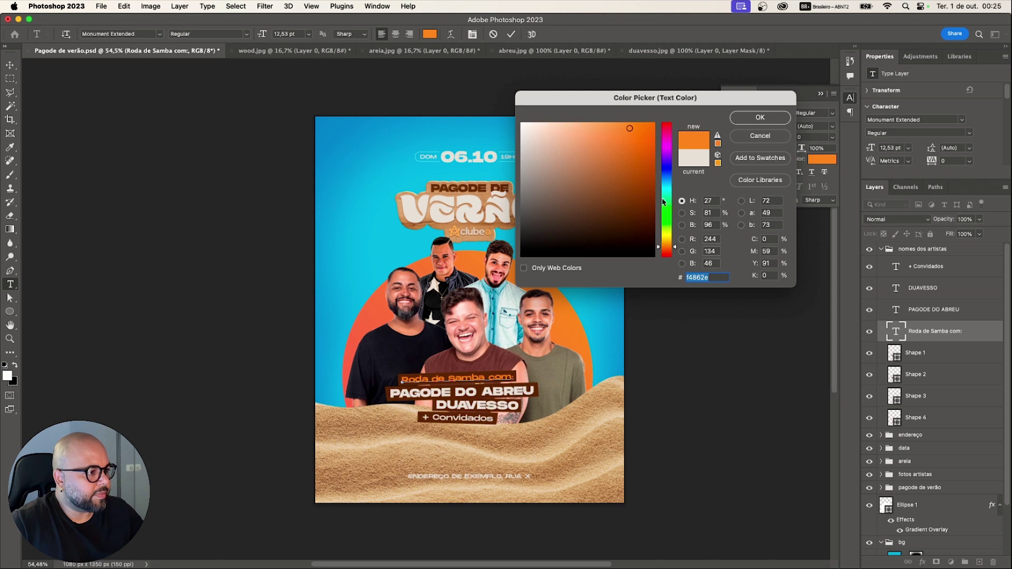
{"action": "left_click", "coordinate": [755, 122]}
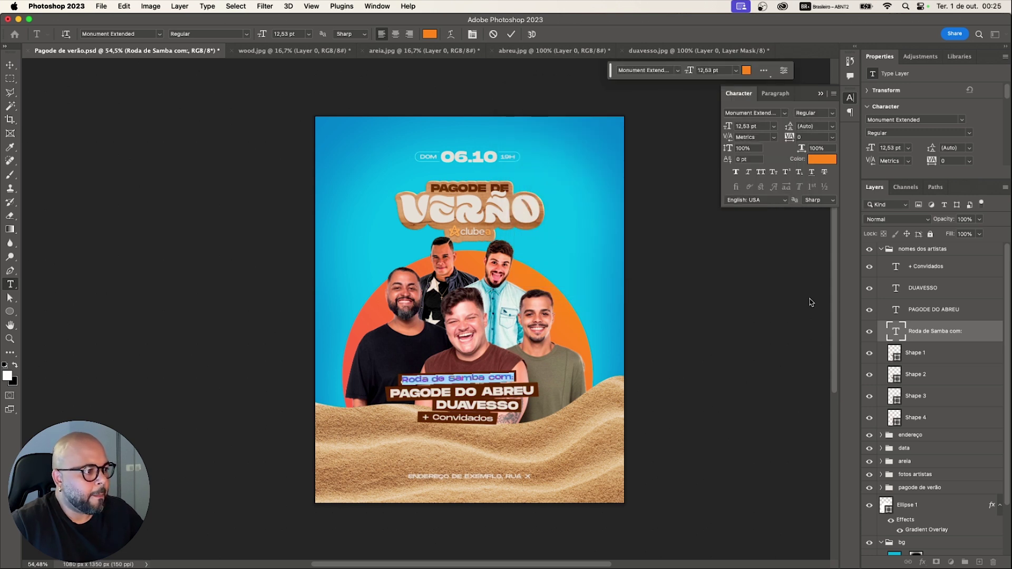
- Fill the Shape 2 strip behind PAGODE DO ABREU with orange #f4852f sampled from the sun circle
{"action": "left_click", "coordinate": [896, 378]}
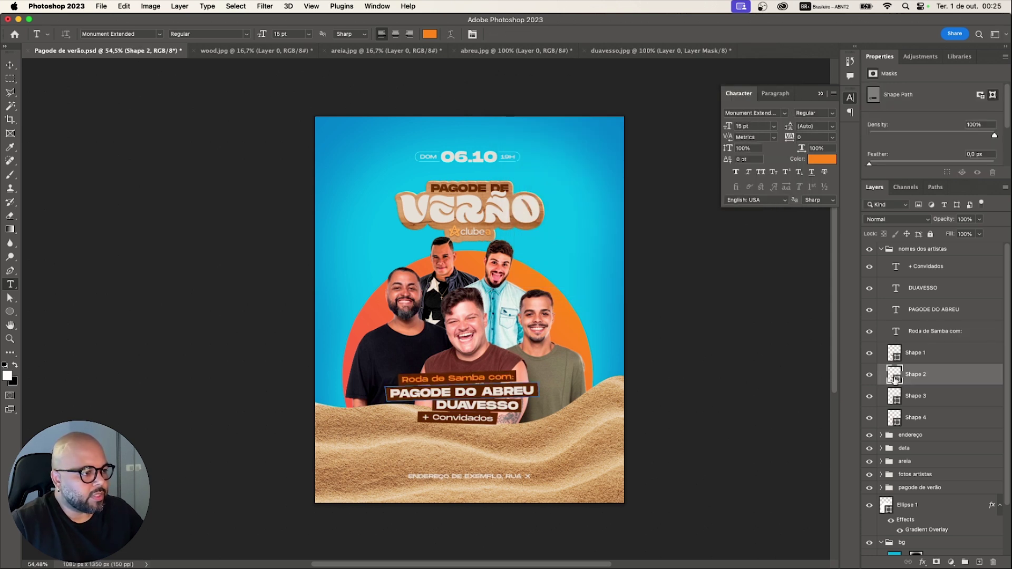
{"action": "double_click", "coordinate": [896, 378]}
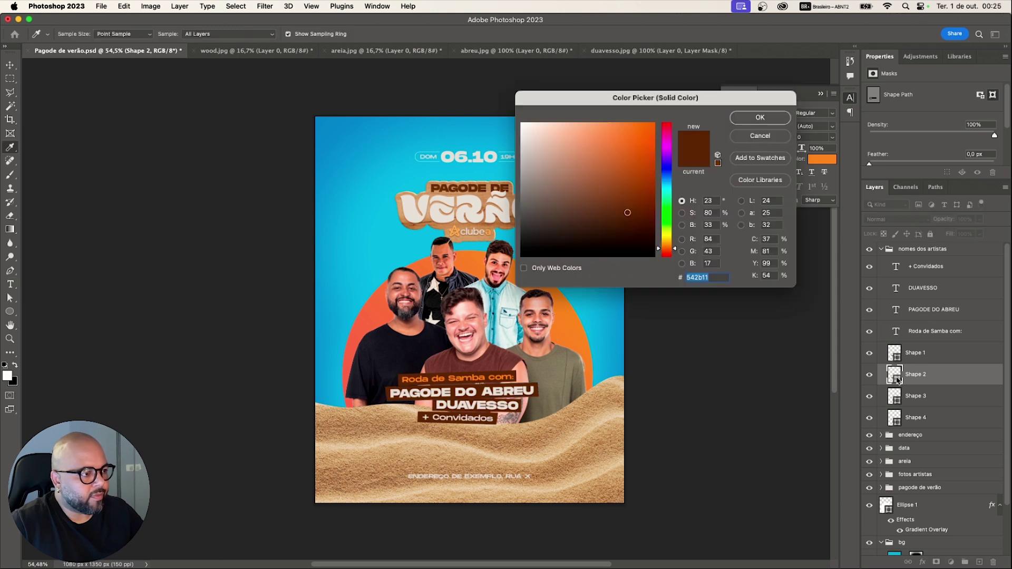
{"action": "left_click", "coordinate": [565, 317]}
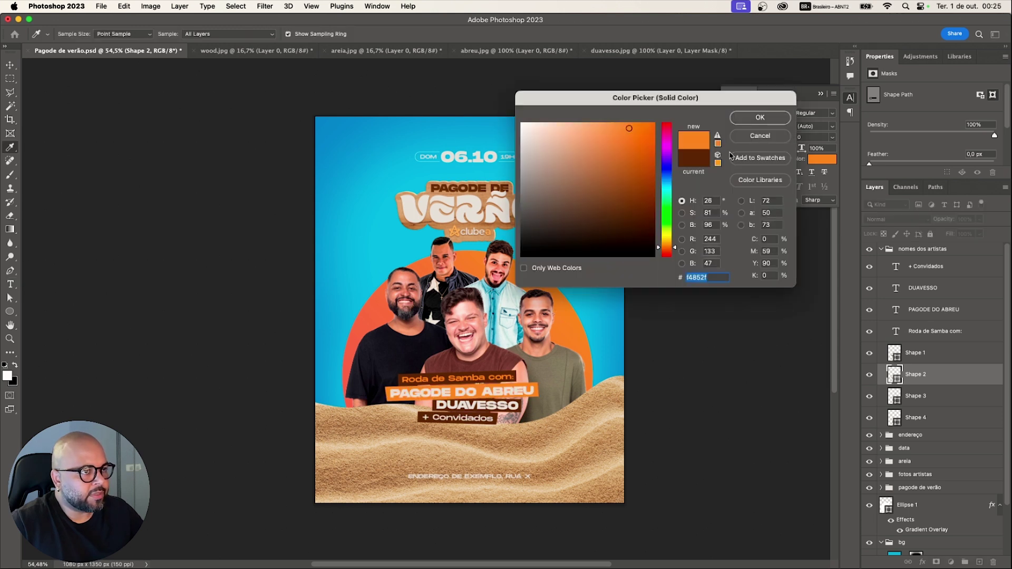
{"action": "left_click", "coordinate": [759, 117]}
- Recolour the PAGODE DO ABREU text with dark brown #542b11 sampled from the strip above it
{"action": "double_click", "coordinate": [896, 310]}
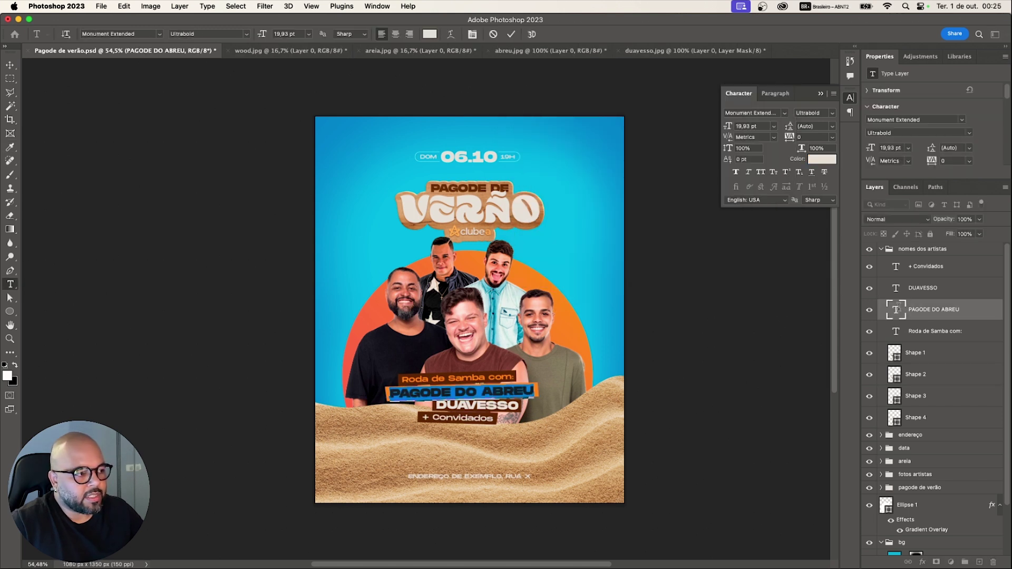
{"action": "left_click", "coordinate": [429, 34]}
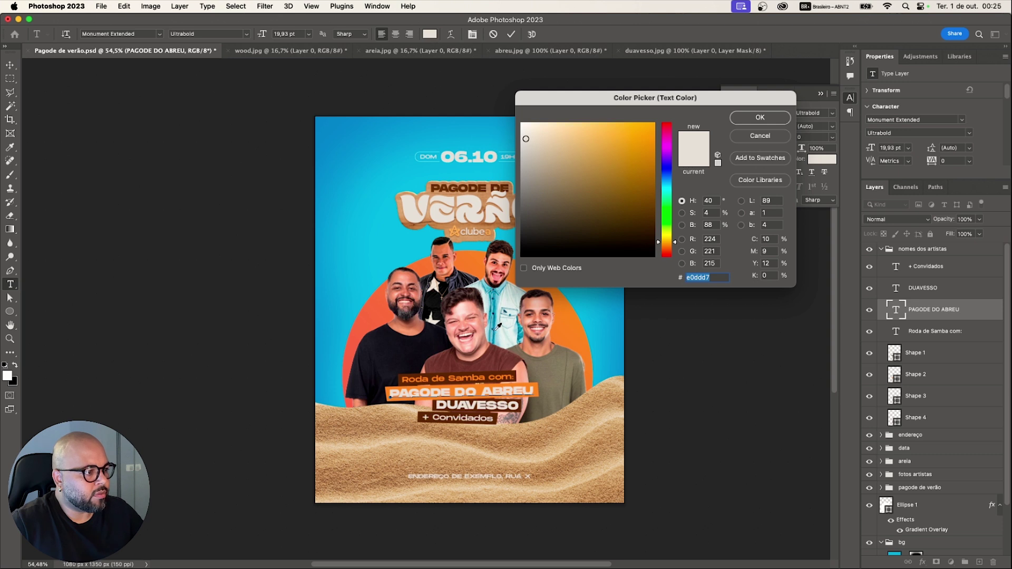
{"action": "left_click", "coordinate": [497, 369]}
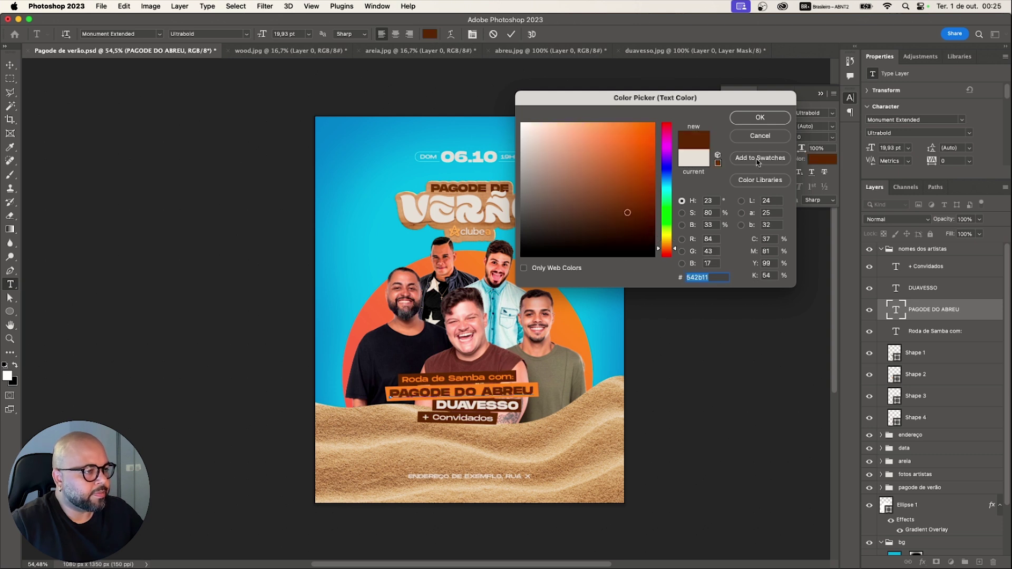
{"action": "left_click", "coordinate": [760, 117]}
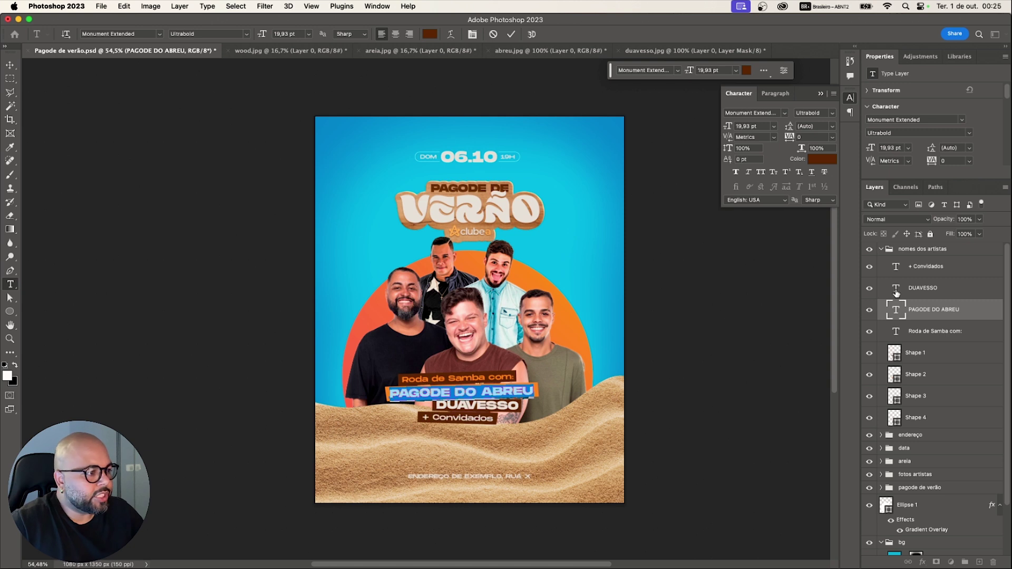
- Recolour the DUAVESSO text with orange #f4862e sampled from the sun circle
{"action": "left_click", "coordinate": [898, 402]}
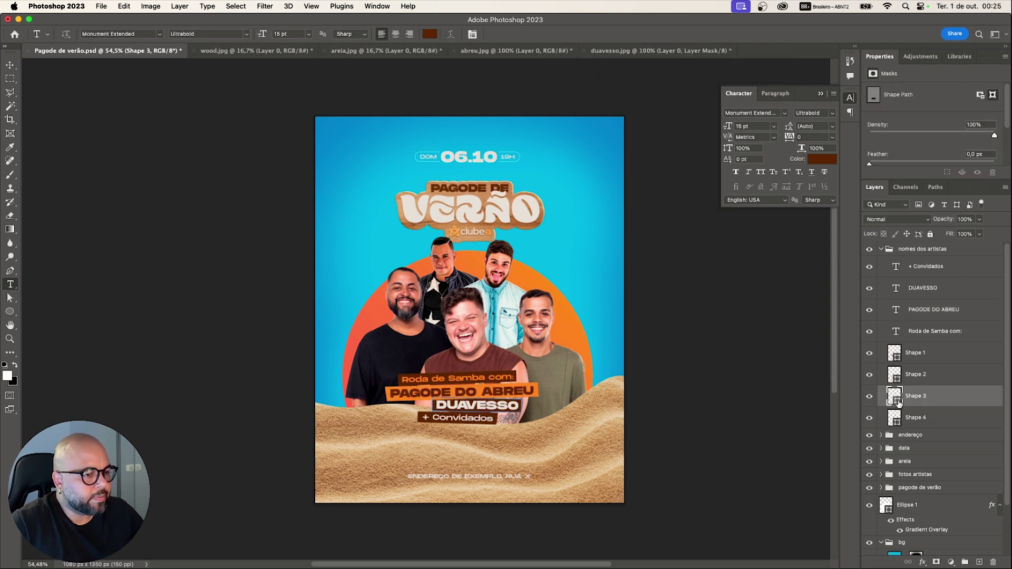
{"action": "double_click", "coordinate": [896, 288]}
{"action": "left_click", "coordinate": [429, 33]}
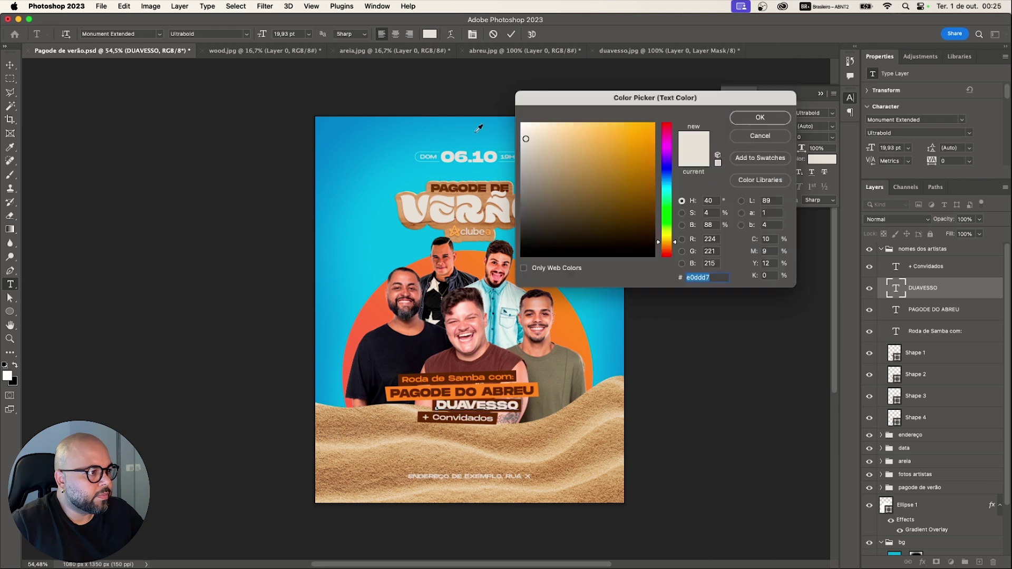
{"action": "left_click", "coordinate": [568, 315]}
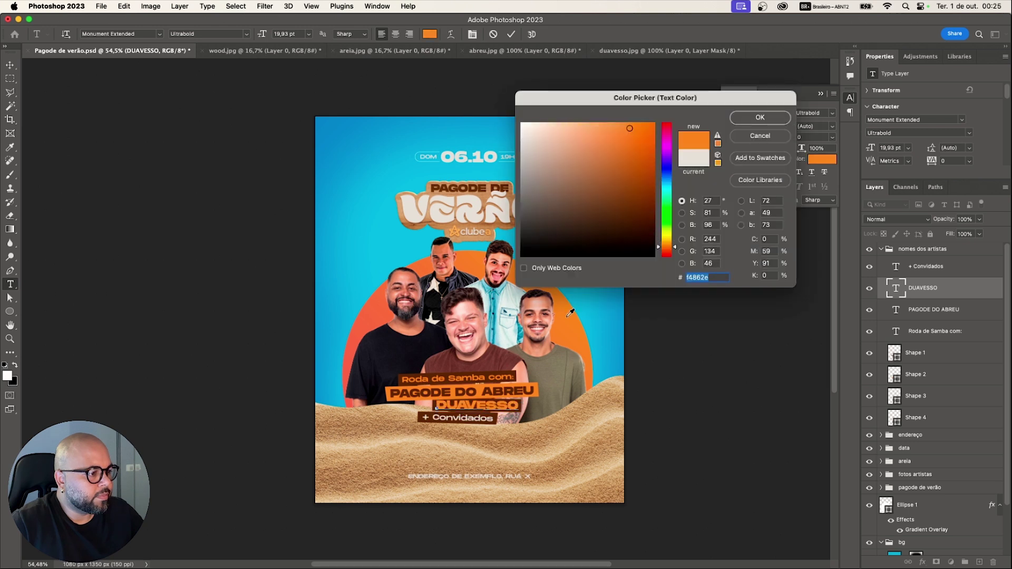
{"action": "left_click", "coordinate": [785, 121]}
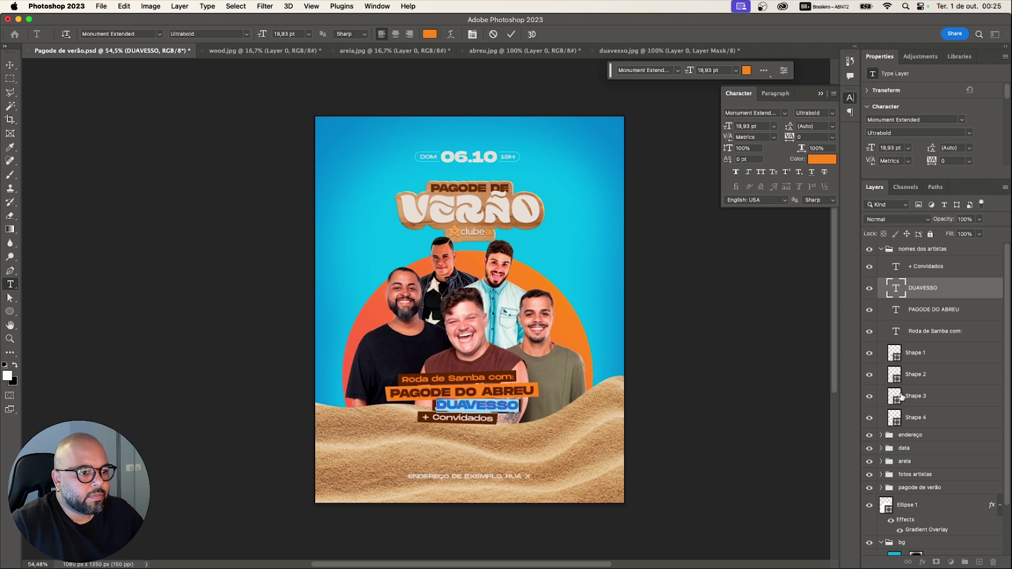
- Fill the Shape 4 strip behind + Convidados with orange #f4852f sampled from the sun circle
{"action": "left_click", "coordinate": [897, 424]}
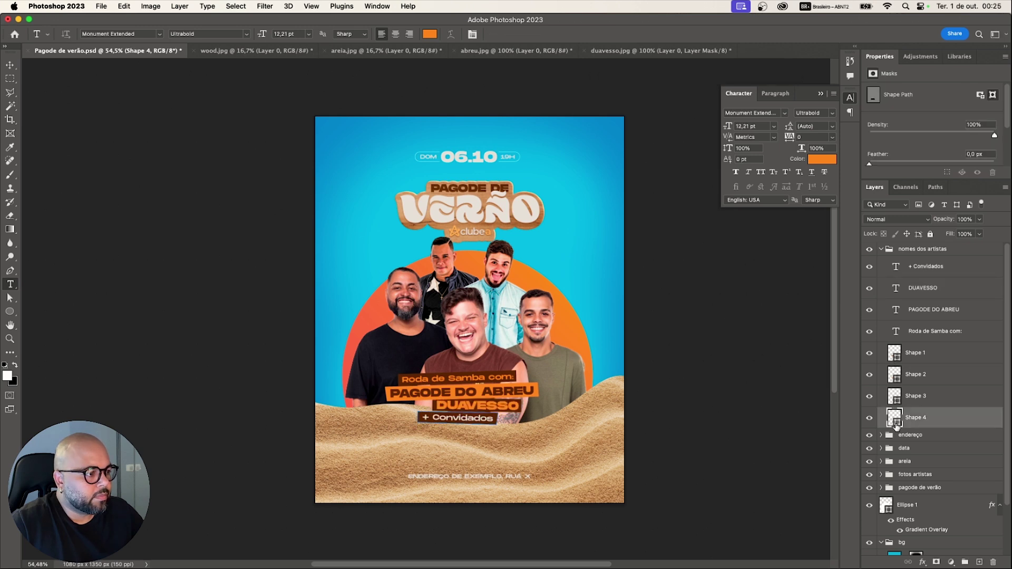
{"action": "double_click", "coordinate": [897, 424]}
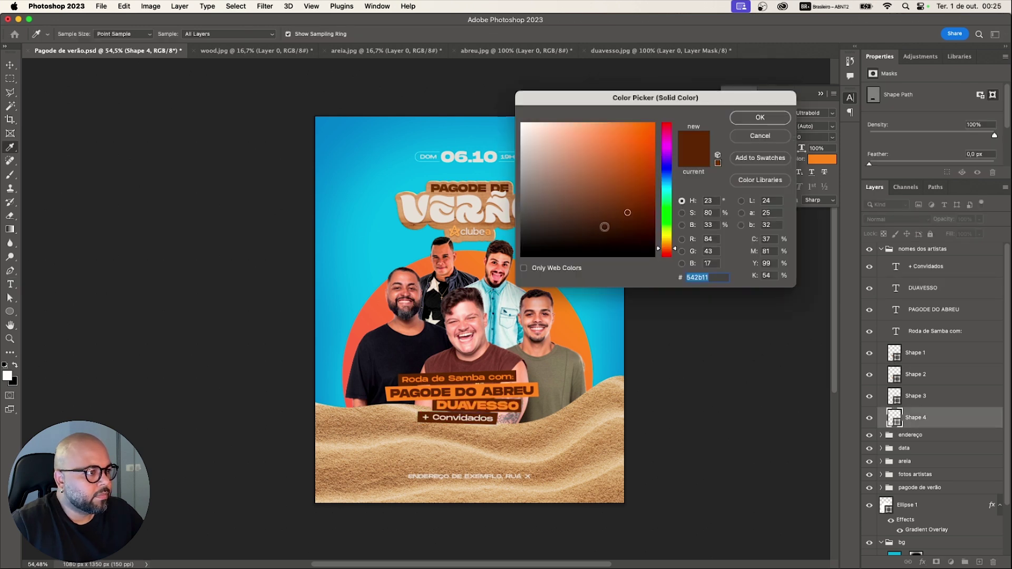
{"action": "left_click", "coordinate": [578, 326]}
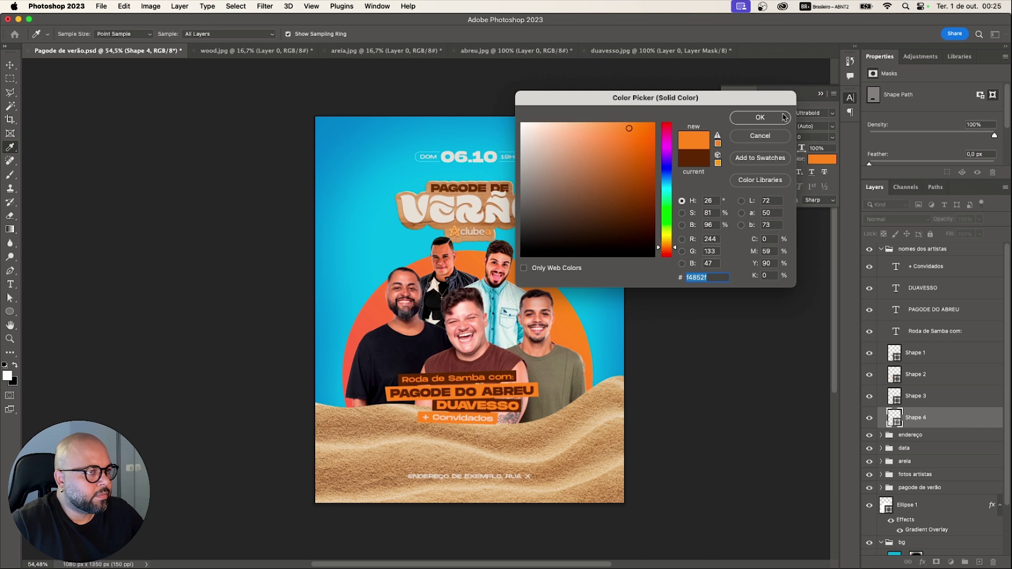
{"action": "left_click", "coordinate": [760, 117]}
- Recolour the + Convidados text with dark brown #542b11 sampled from the Roda de Samba strip and collapse the artist names group
{"action": "double_click", "coordinate": [895, 266]}
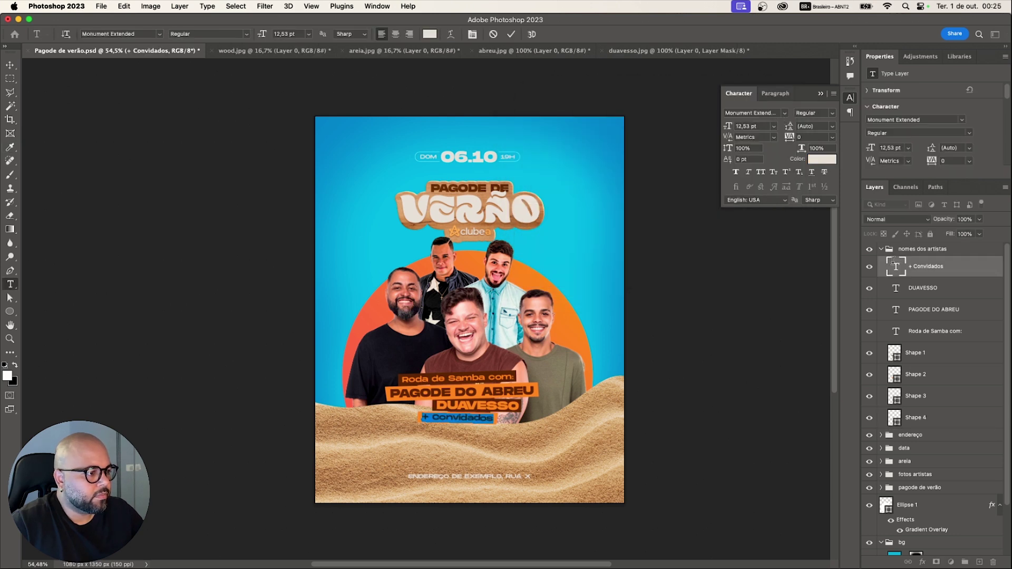
{"action": "left_click", "coordinate": [430, 36]}
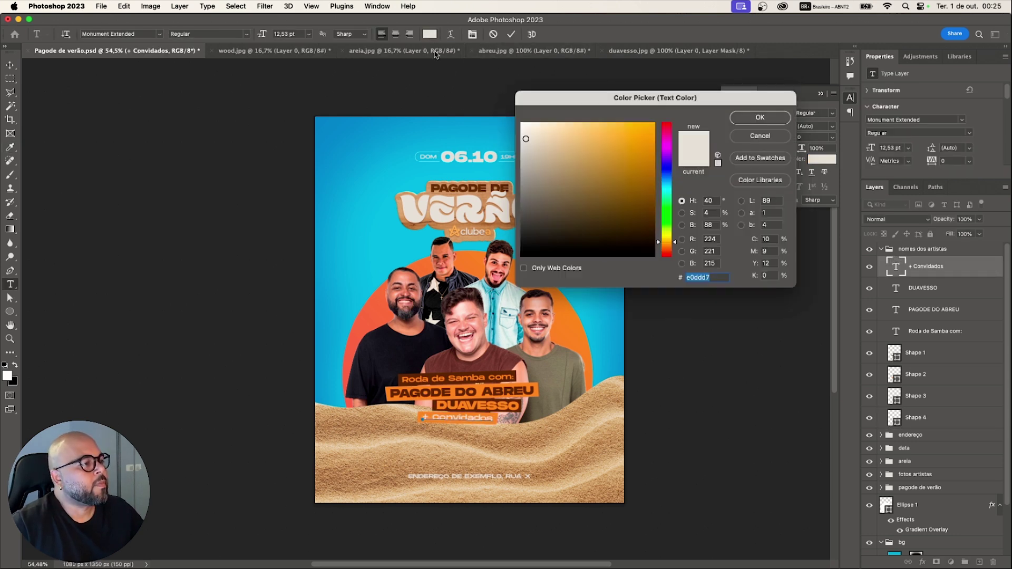
{"action": "left_click", "coordinate": [489, 370]}
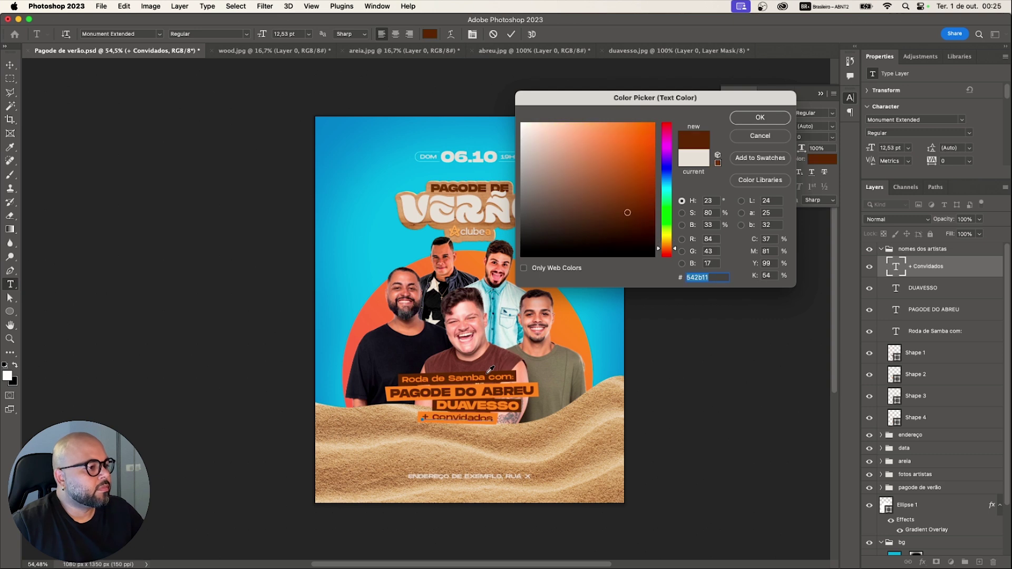
{"action": "left_click", "coordinate": [760, 117]}
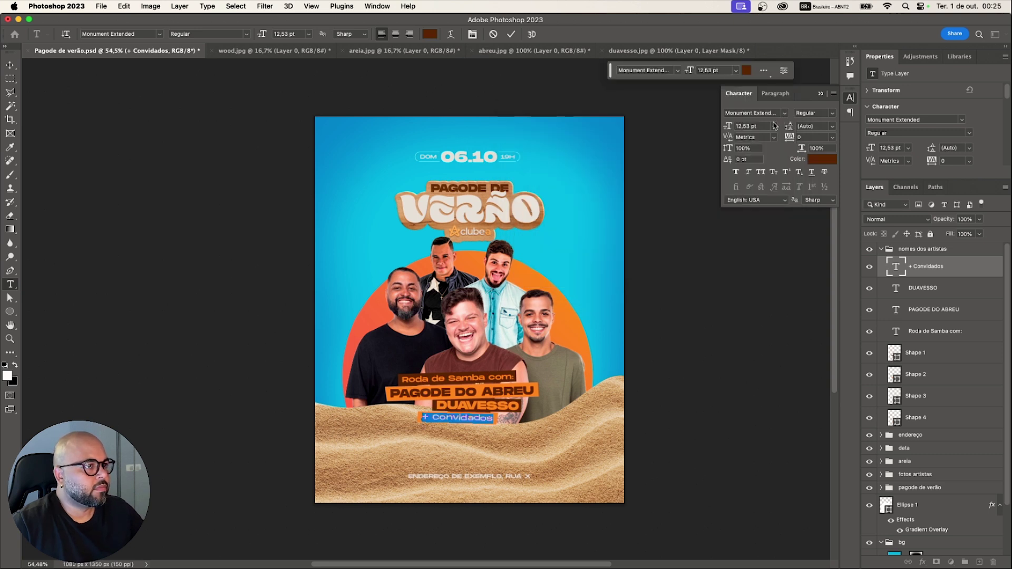
{"action": "left_click", "coordinate": [10, 65]}
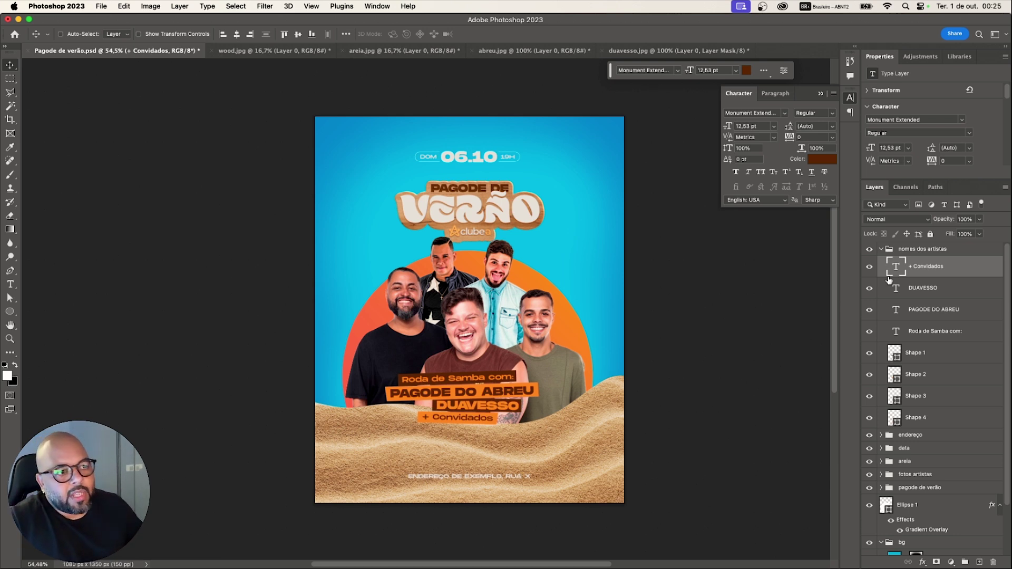
{"action": "left_click", "coordinate": [881, 250]}
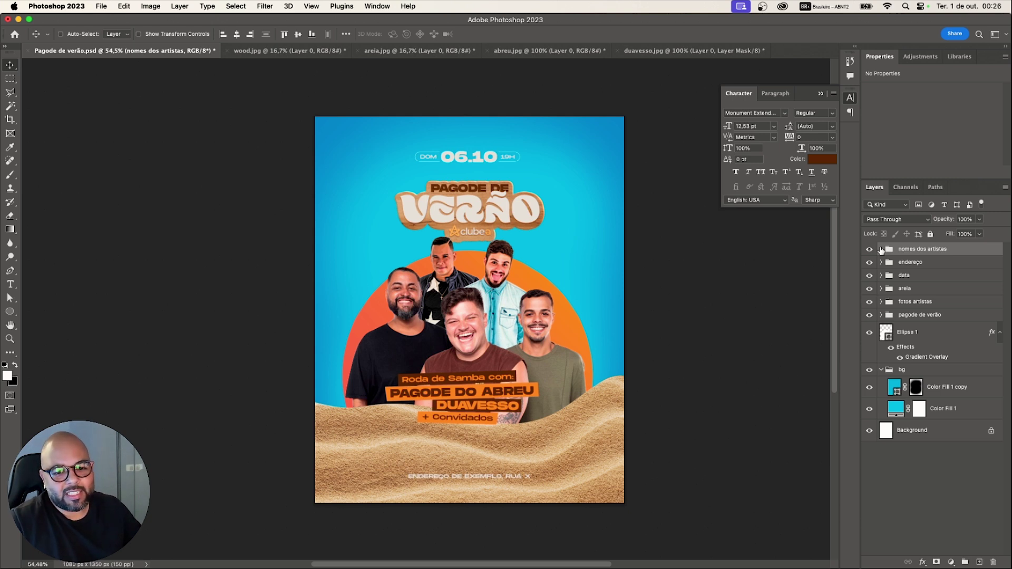
- Scale the Ellipse 1 sun circle down to about 97% and nudge it up about 7 px
{"action": "left_click", "coordinate": [907, 336]}
{"action": "key", "text": "super+t"}
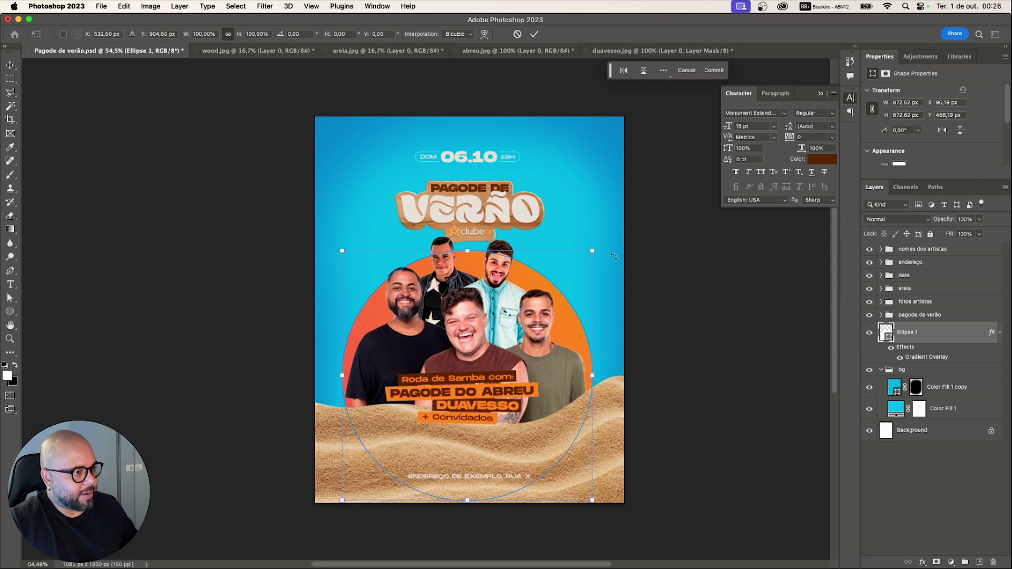
{"action": "left_click_drag", "start_coordinate": [592, 253], "coordinate": [588, 254]}
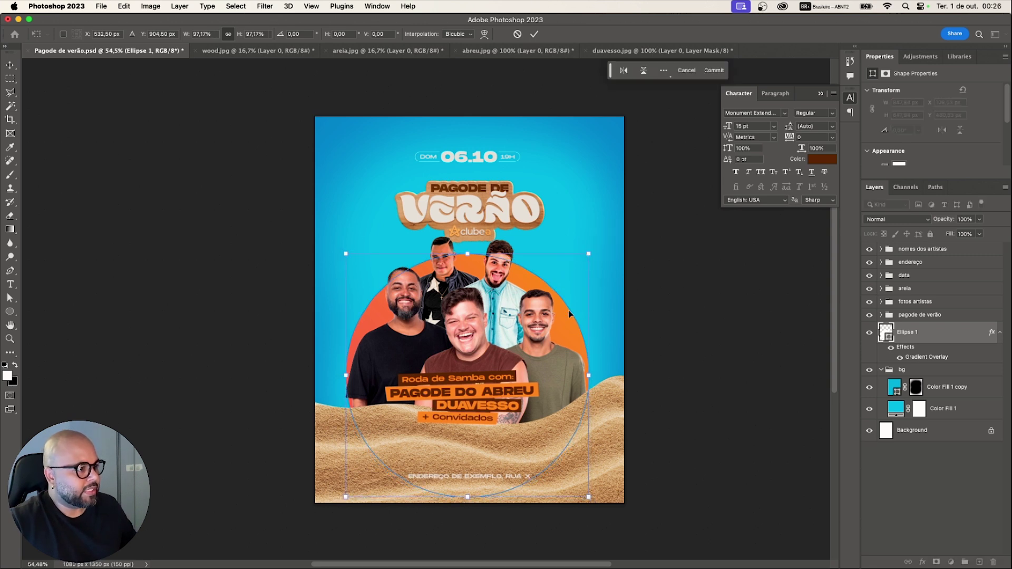
{"action": "key", "text": "Up"}
{"action": "key", "text": "Up"}
{"action": "key", "text": "Up"}
{"action": "key", "text": "Up"}
{"action": "key", "text": "Up"}
{"action": "key", "text": "Up"}
{"action": "key", "text": "Up"}
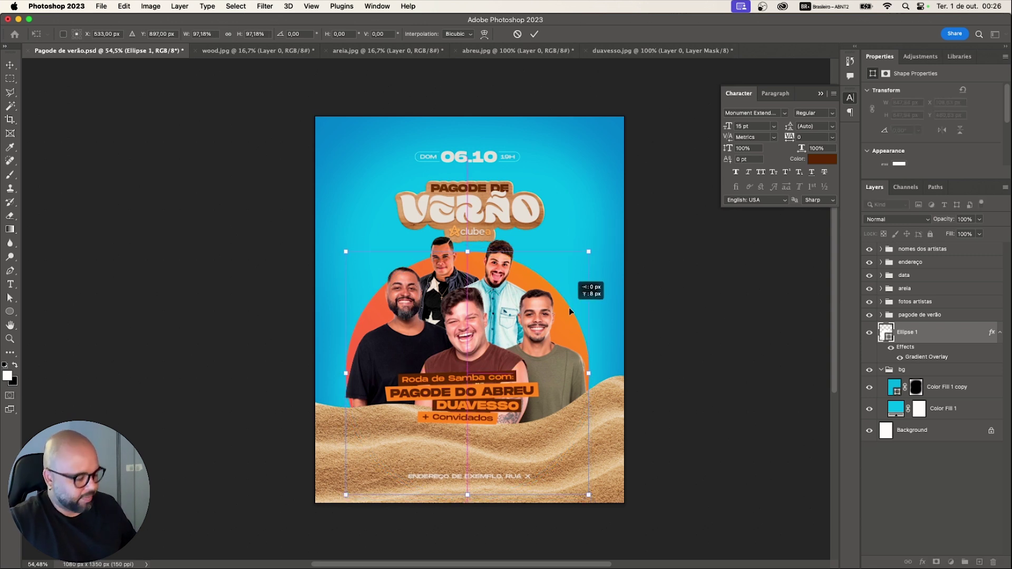
{"action": "key", "text": "Return"}
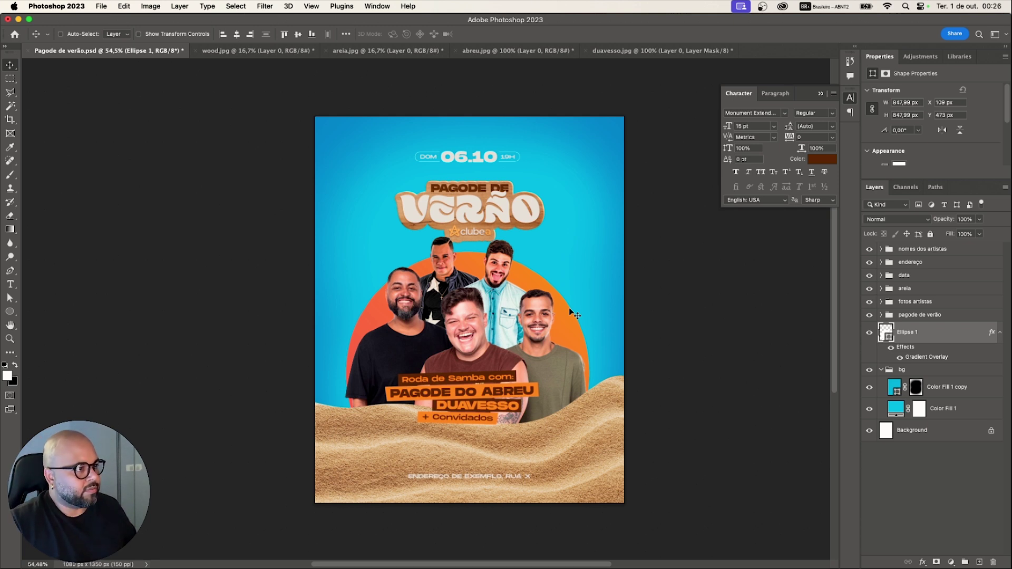
- Select the "pagode de verão" logo group and nudge it up about 4 px
{"action": "right_click", "coordinate": [485, 221]}
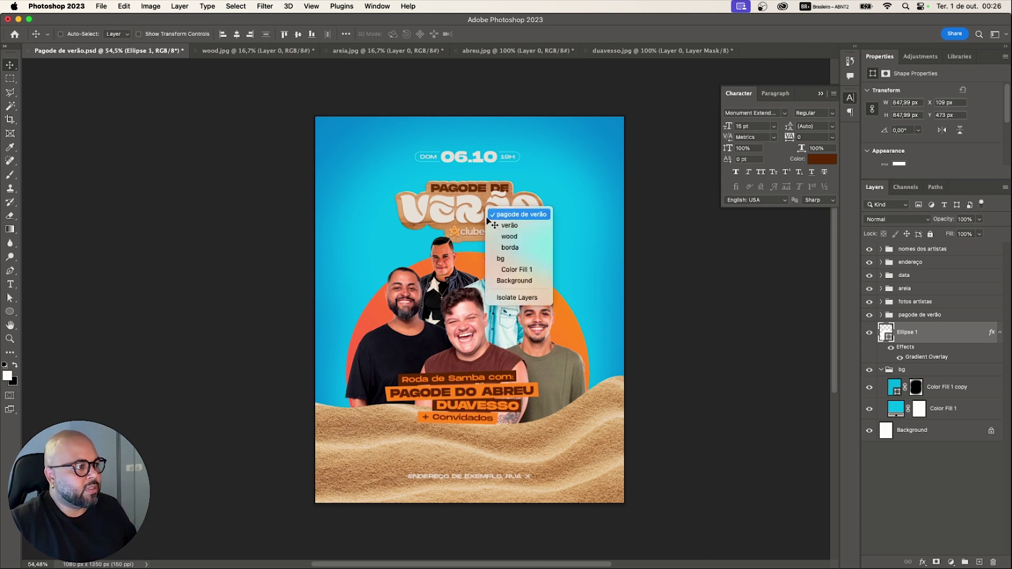
{"action": "left_click", "coordinate": [493, 215]}
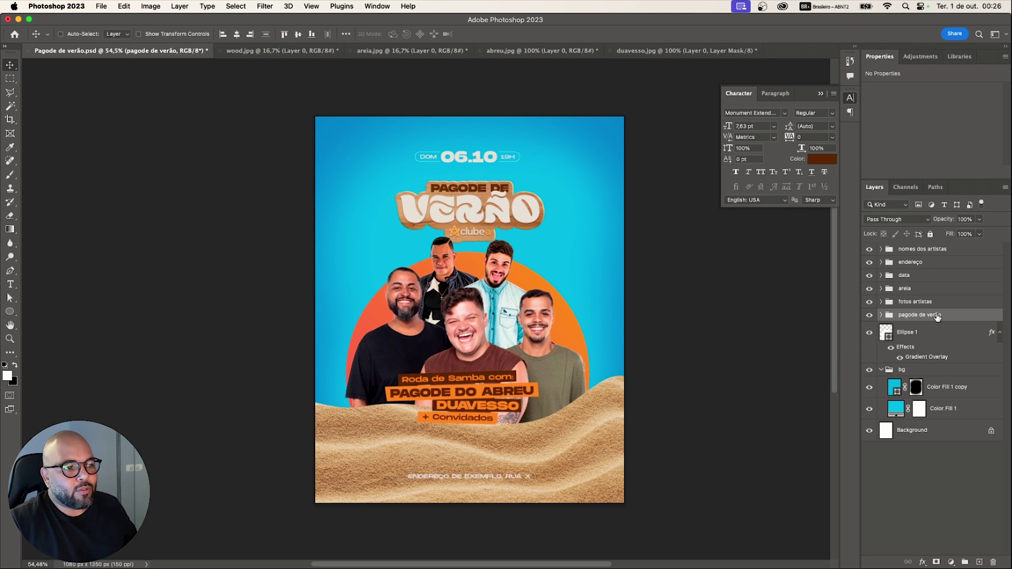
{"action": "key", "text": "shift+Up"}
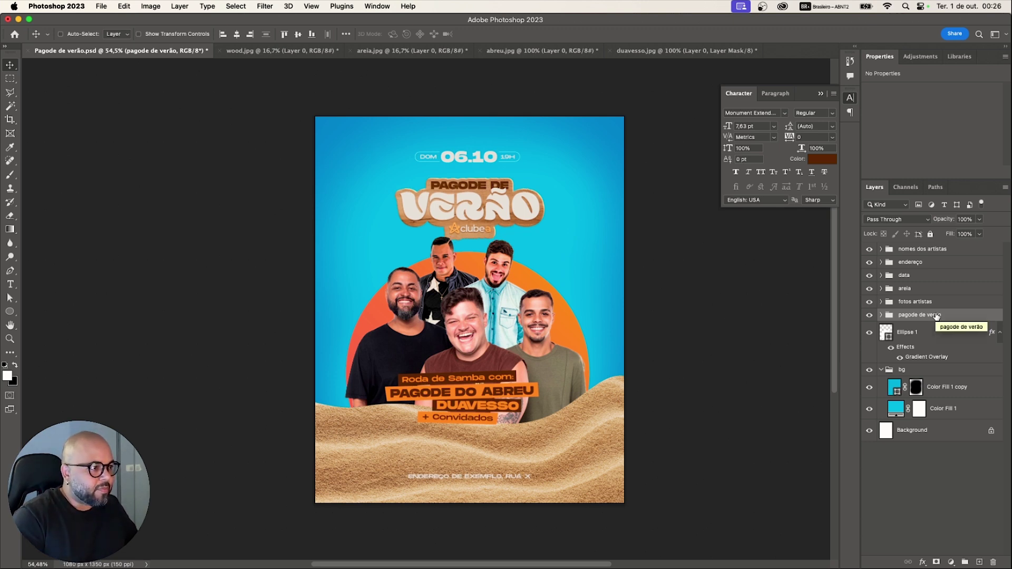
{"action": "key", "text": "shift+Down"}
{"action": "key", "text": "Up"}
{"action": "key", "text": "Up"}
{"action": "key", "text": "Up"}
{"action": "key", "text": "Up"}
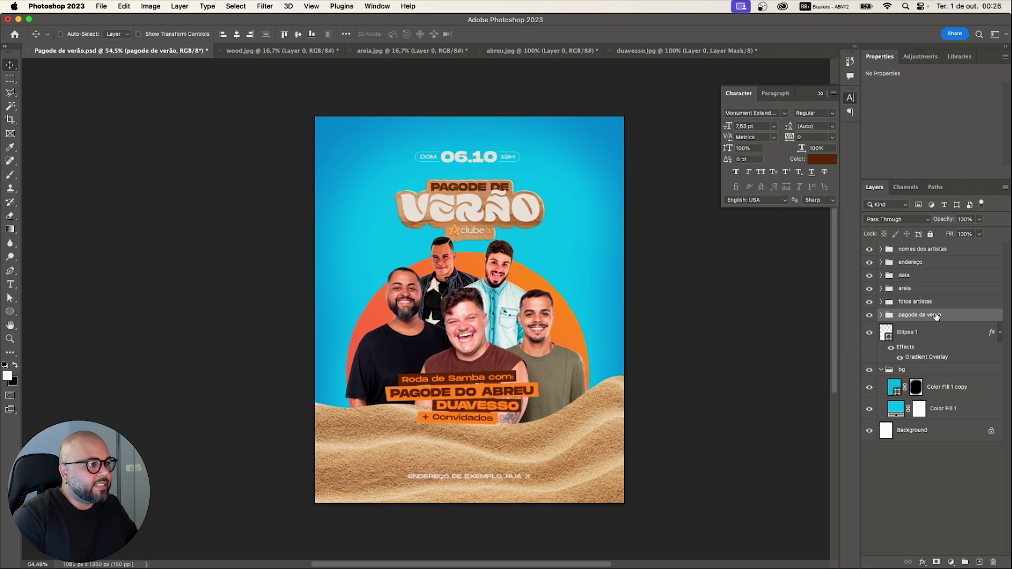
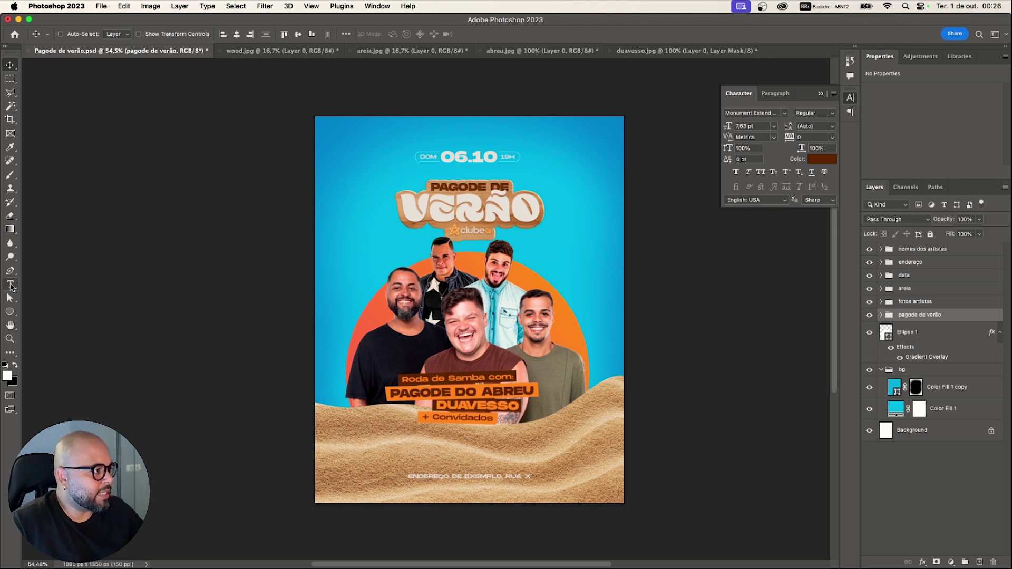
- Reduce the address text to 7,41 pt, place it and the line-up block lower on the sand, and collapse the endereço group
{"action": "left_click", "coordinate": [10, 284]}
{"action": "left_click", "coordinate": [449, 476]}
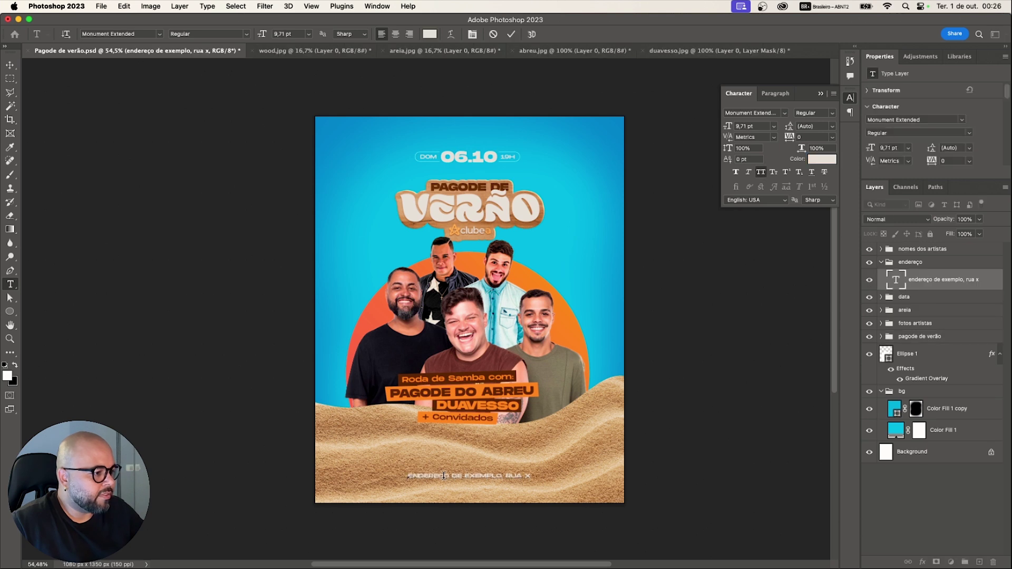
{"action": "left_click", "coordinate": [10, 64]}
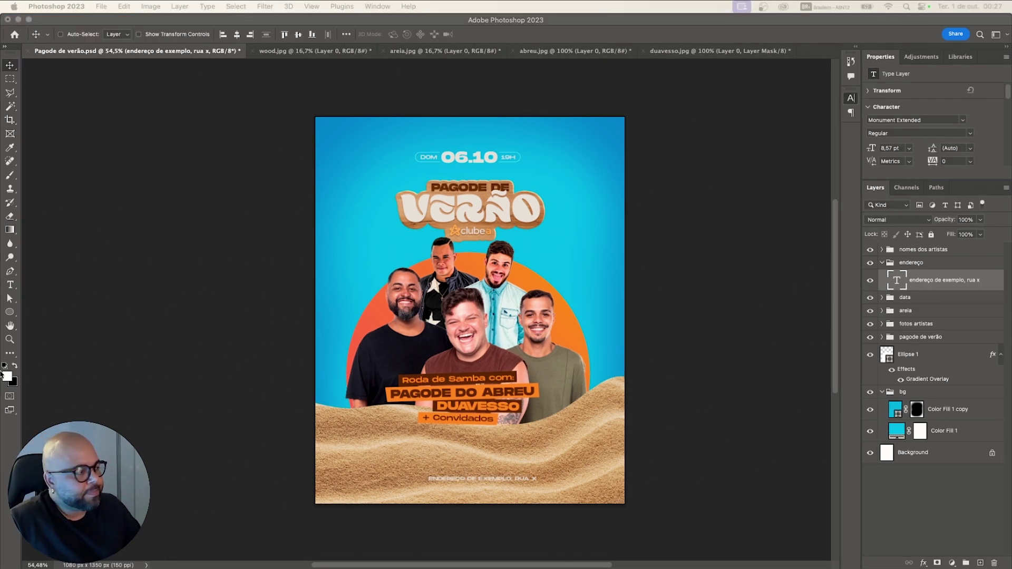
{"action": "left_click", "coordinate": [8, 340]}
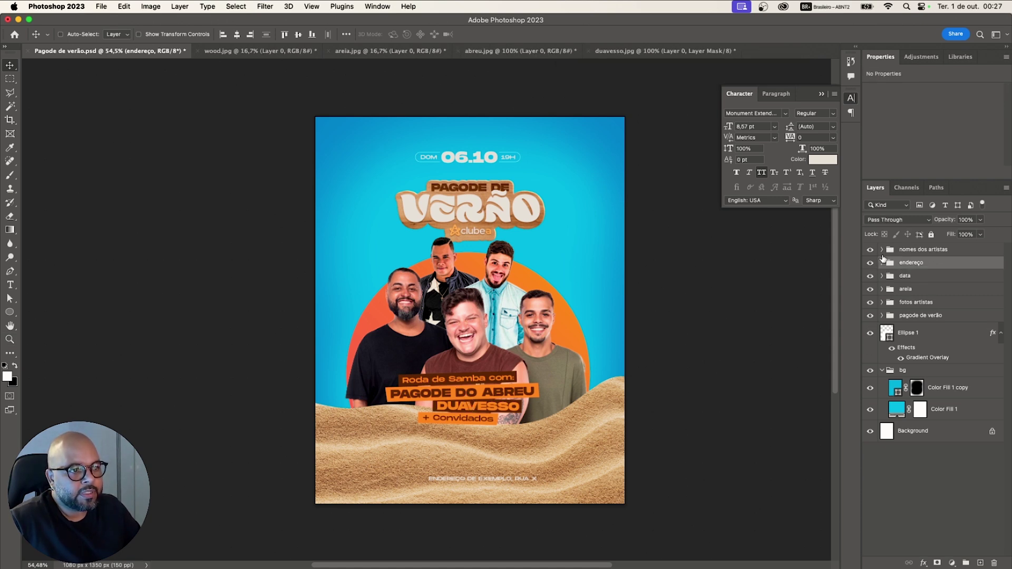
{"action": "left_click_drag", "start_coordinate": [465, 482], "coordinate": [467, 482]}
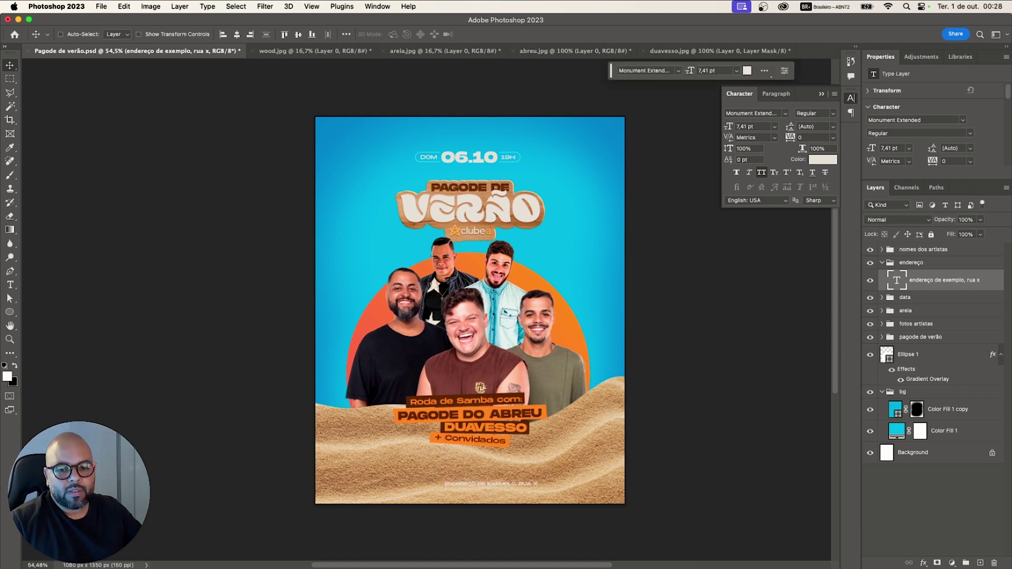
{"action": "key", "text": "super+Tab"}
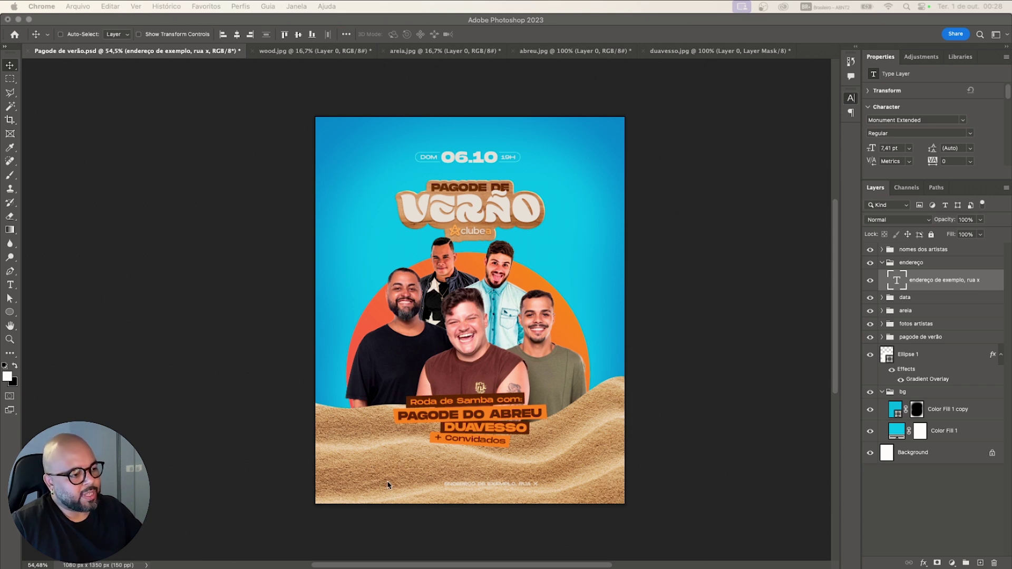
{"action": "left_click", "coordinate": [883, 265]}
{"action": "left_click", "coordinate": [890, 264]}
{"action": "left_click", "coordinate": [881, 262]}
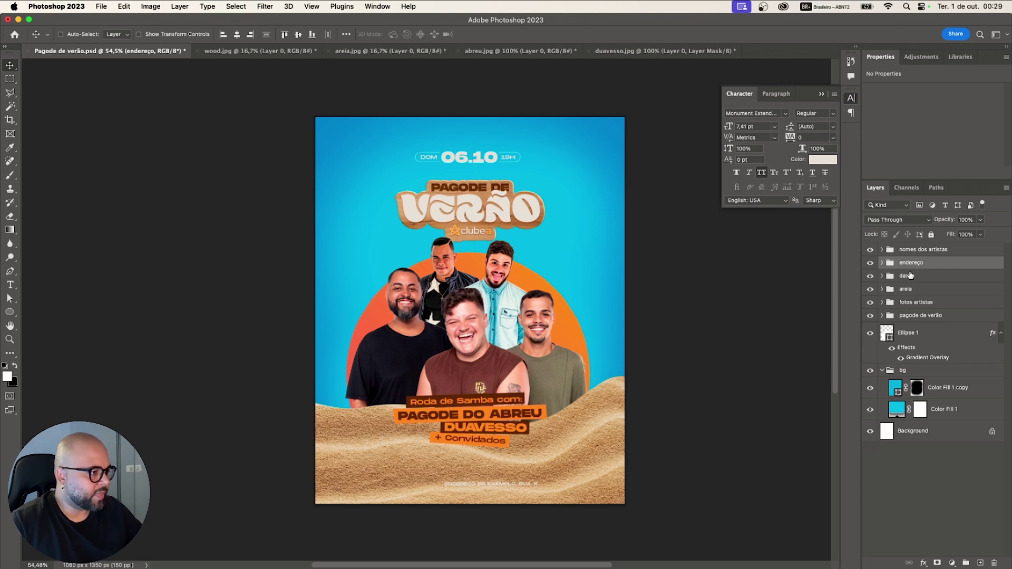
- Draw a rectangle about 1209 × 449 px over the sand area, directly above the areia group in the layer stack
{"action": "left_click_drag", "start_coordinate": [7, 315], "coordinate": [47, 315]}
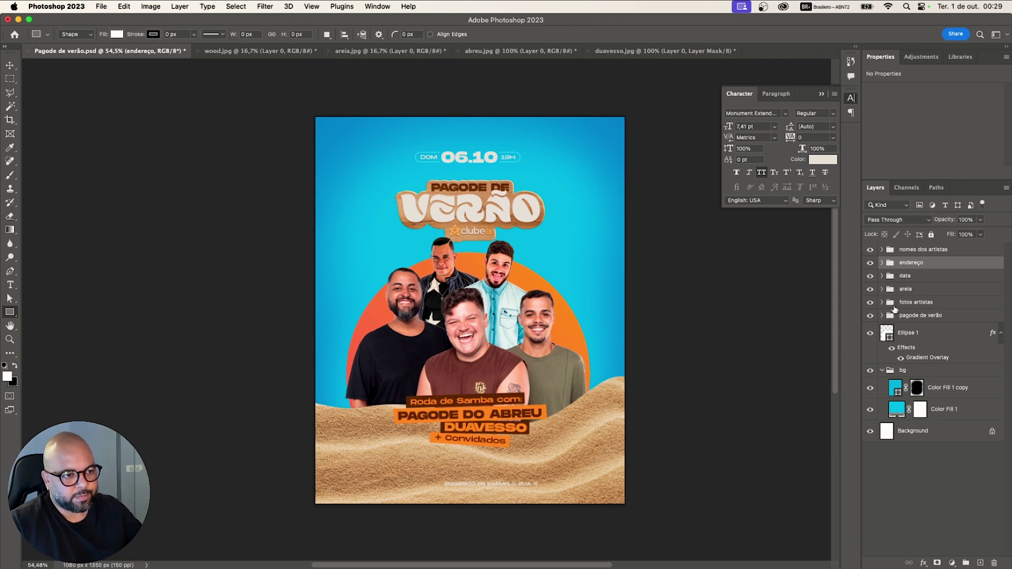
{"action": "left_click", "coordinate": [905, 290]}
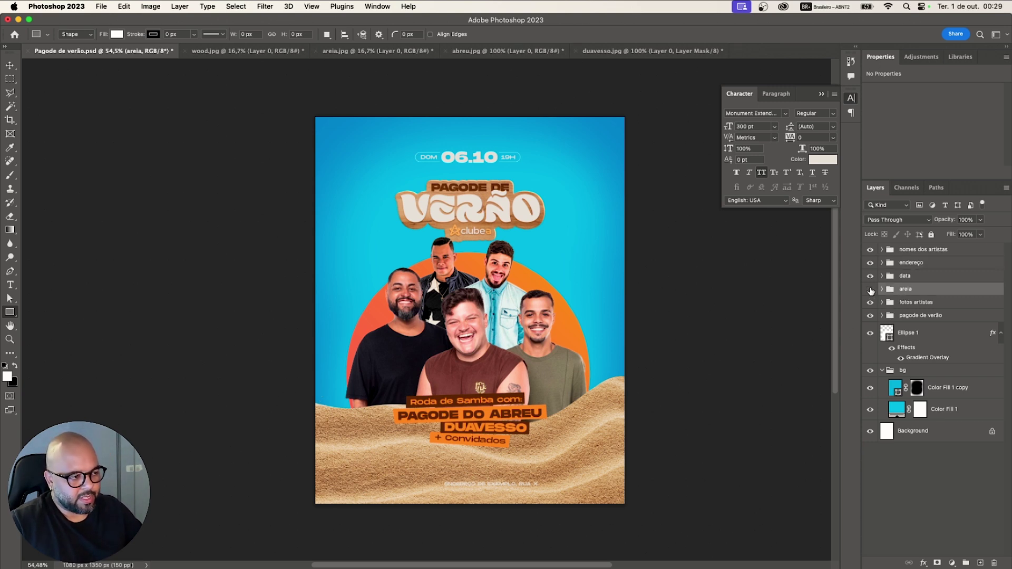
{"action": "left_click", "coordinate": [870, 290]}
{"action": "left_click", "coordinate": [870, 290]}
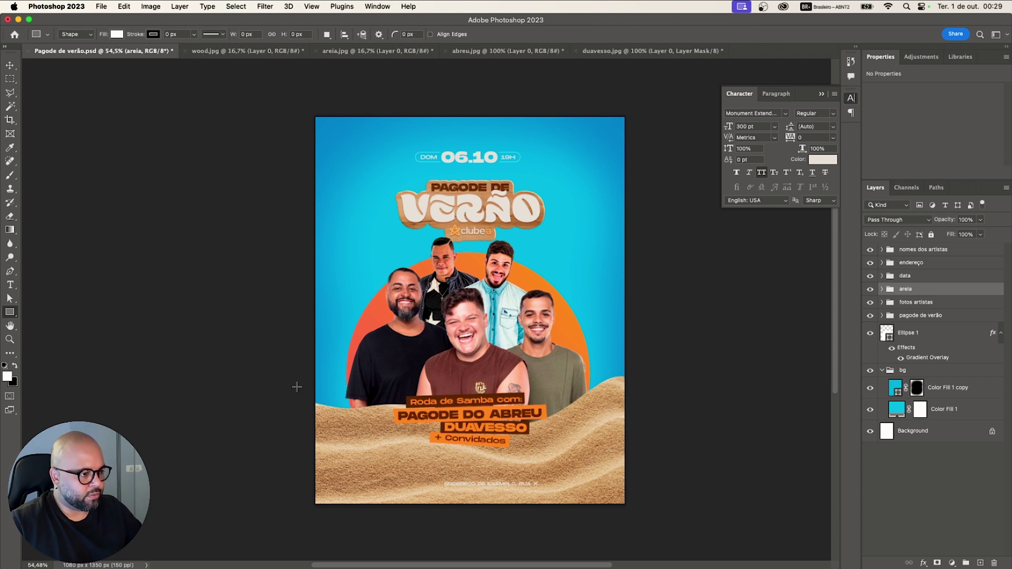
{"action": "left_click_drag", "start_coordinate": [296, 387], "coordinate": [644, 515]}
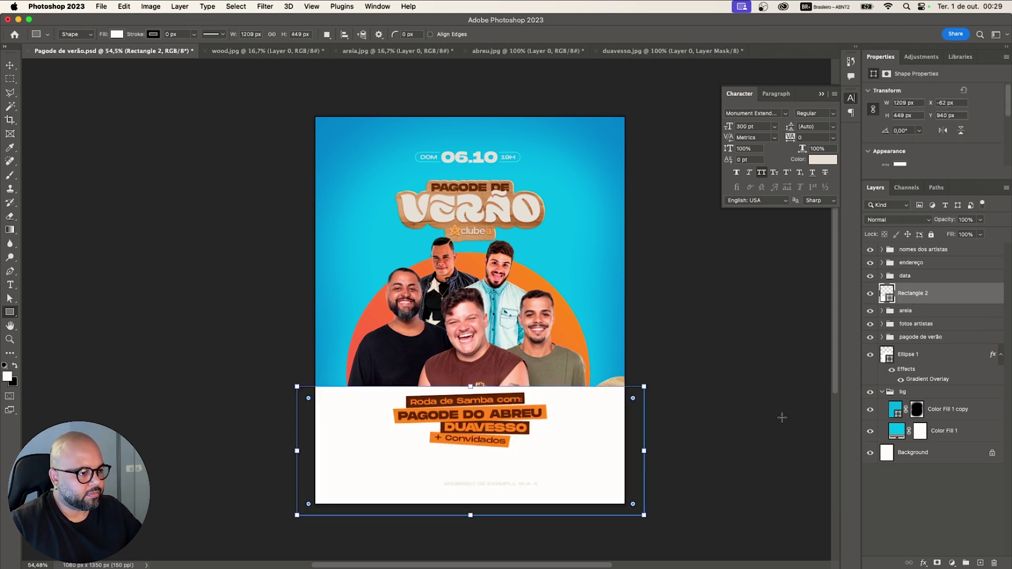
- Fill the rectangle over the sand with brown #926a50 and set its blend mode to Multiply
{"action": "double_click", "coordinate": [889, 300]}
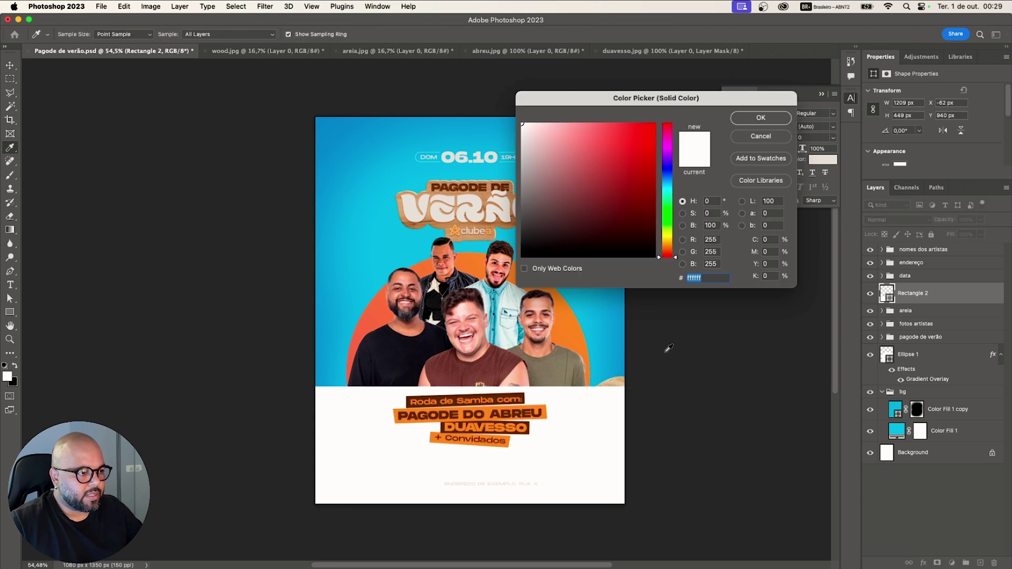
{"action": "left_click", "coordinate": [624, 376]}
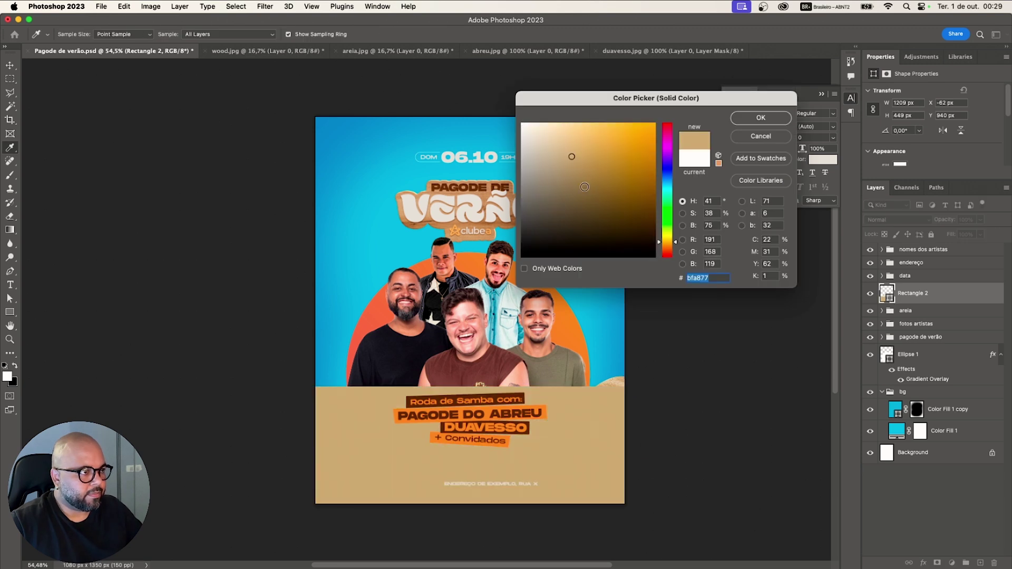
{"action": "left_click", "coordinate": [582, 180]}
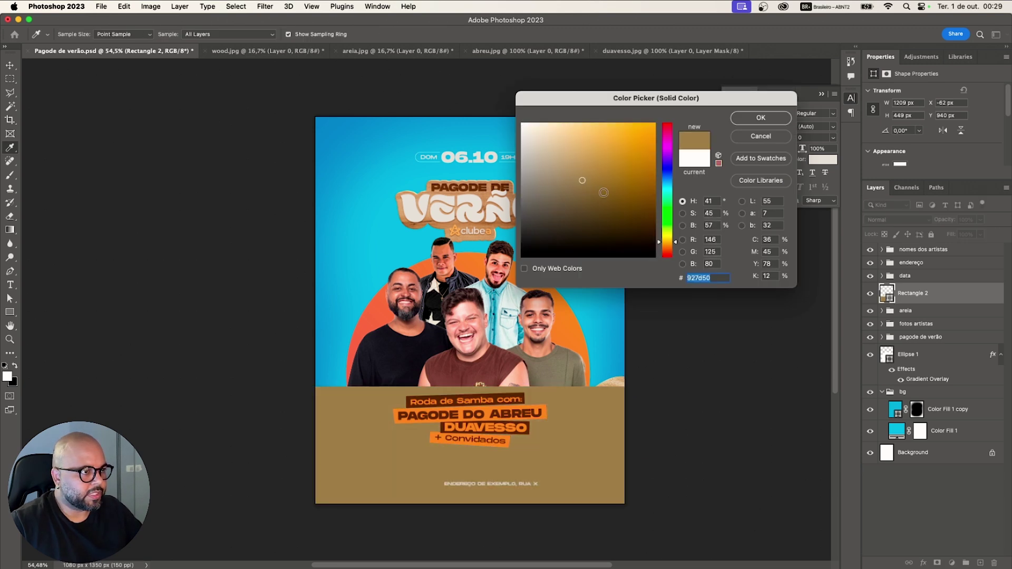
{"action": "left_click", "coordinate": [670, 252]}
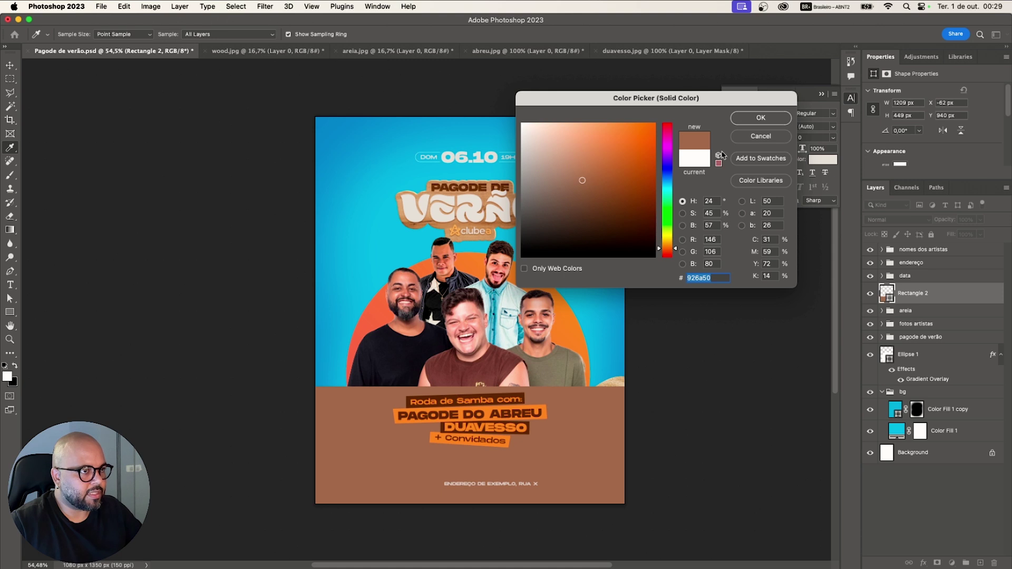
{"action": "left_click", "coordinate": [760, 117]}
{"action": "left_click", "coordinate": [890, 219]}
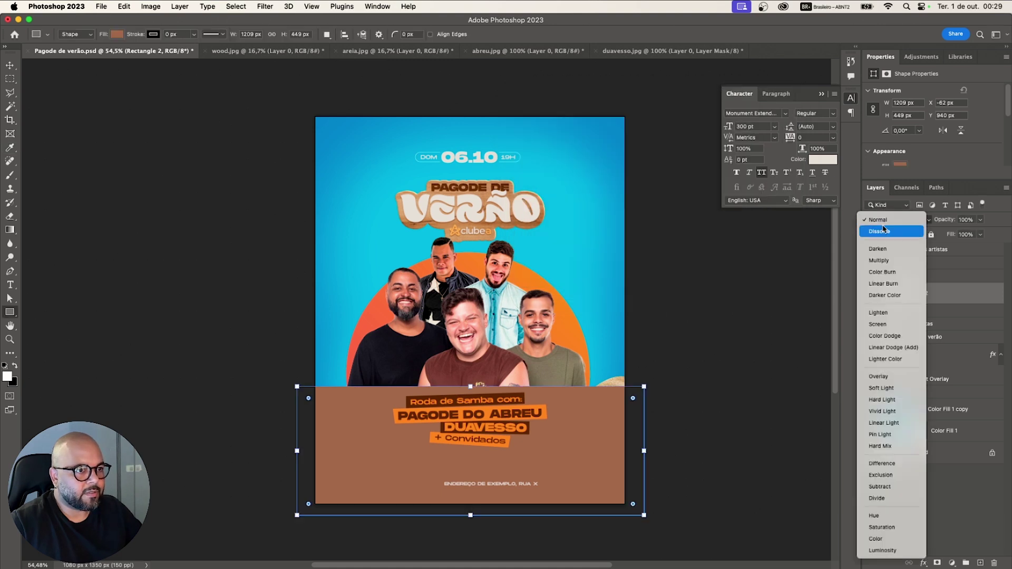
{"action": "left_click", "coordinate": [881, 262]}
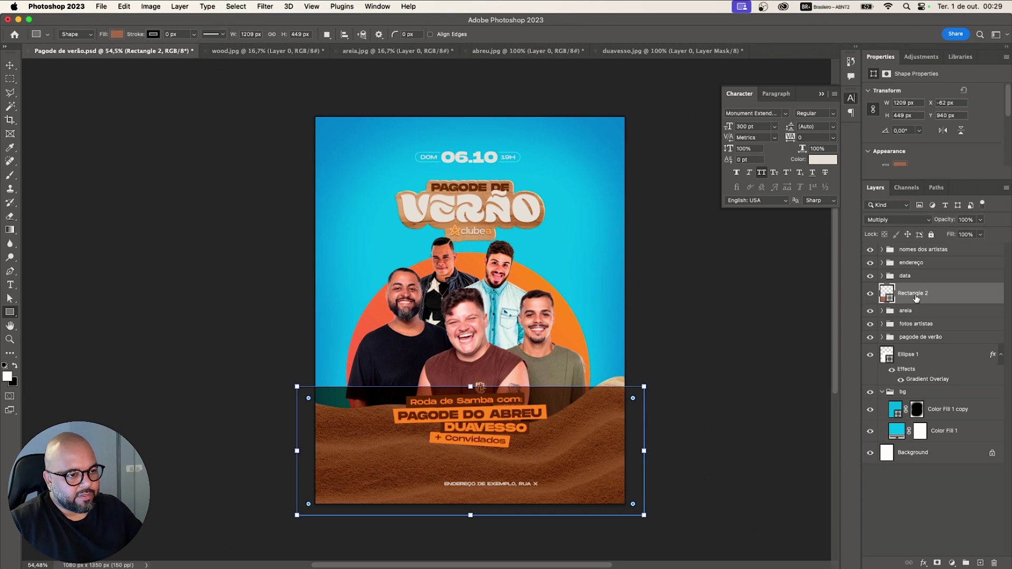
- Add a layer mask to Rectangle 2 and paint black over its upper-left edge with a 500 px brush
{"action": "left_click", "coordinate": [937, 564]}
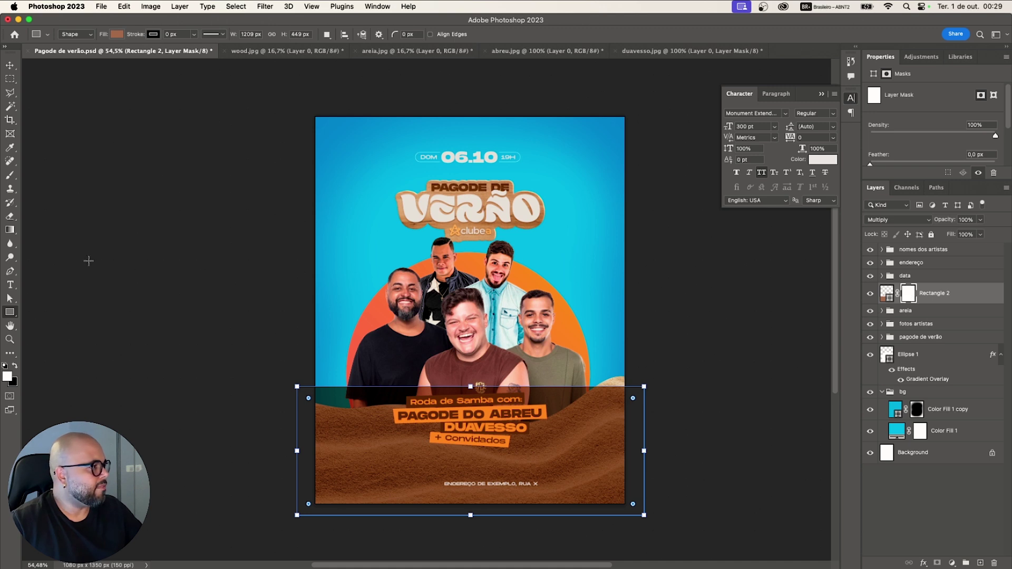
{"action": "left_click", "coordinate": [10, 175]}
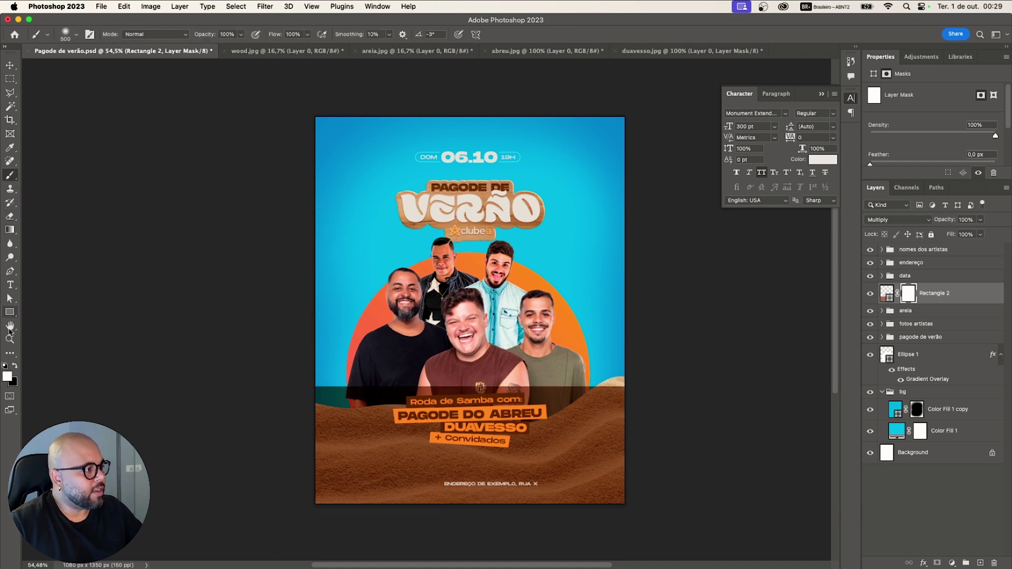
{"action": "left_click", "coordinate": [16, 365]}
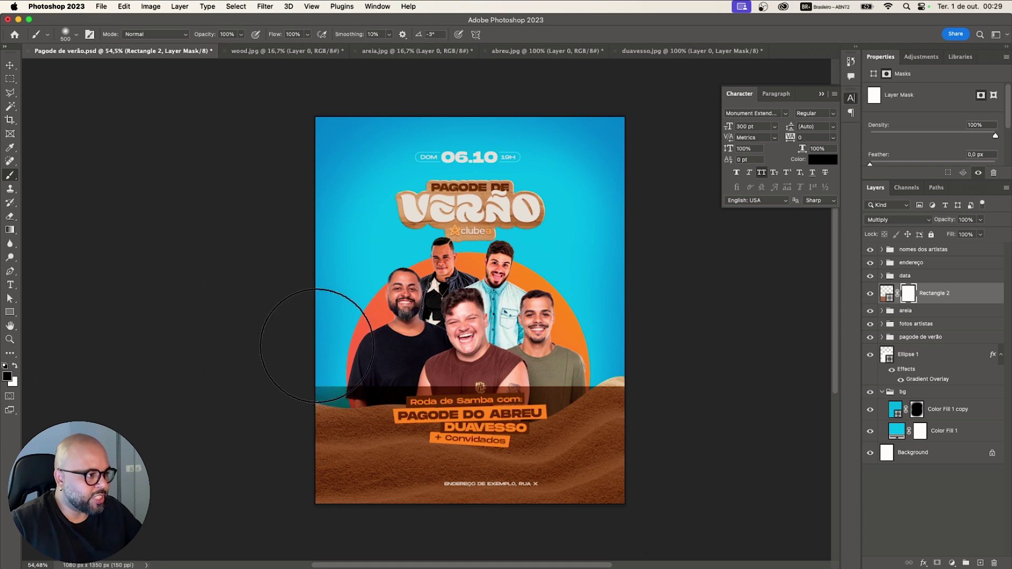
{"action": "mouse_move", "coordinate": [302, 332]}
{"action": "left_mouse_down"}
{"action": "mouse_move", "coordinate": [342, 339]}
{"action": "mouse_move", "coordinate": [285, 337]}
{"action": "left_mouse_up"}
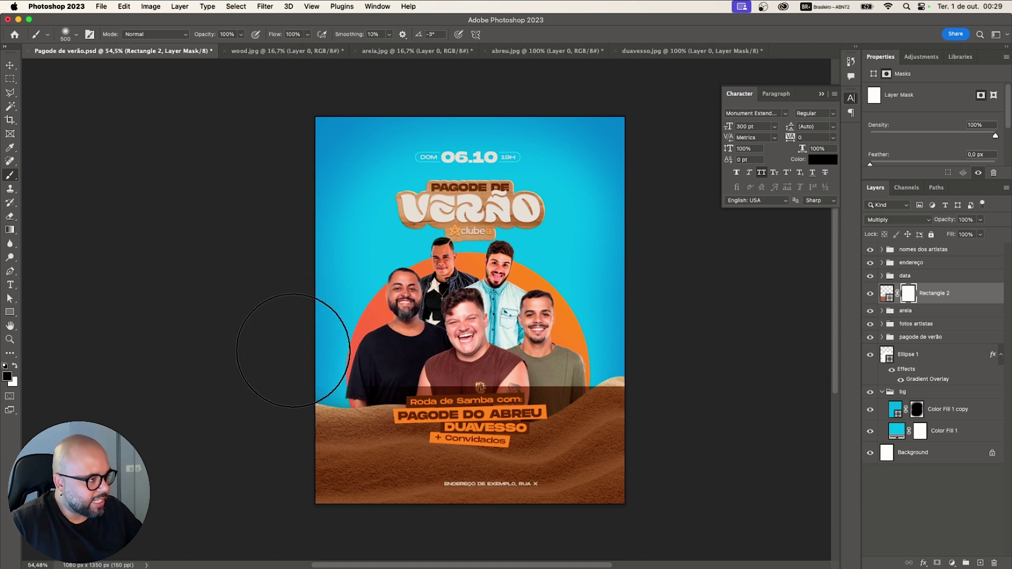
- Set the brush hardness to 0% and paint black on the mask, hiding the brown overlay over the artists and the upper sand
{"action": "left_click", "coordinate": [63, 35]}
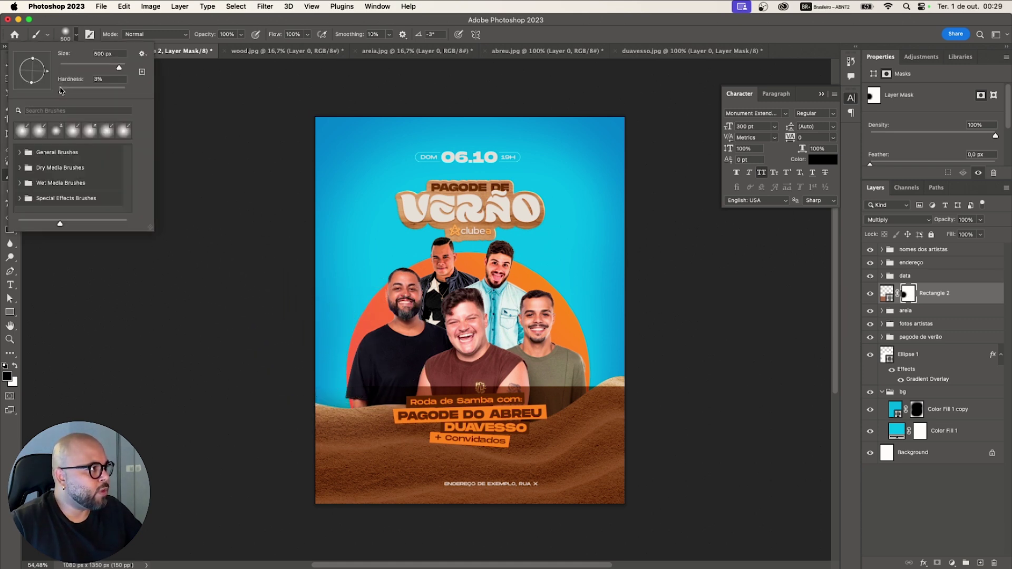
{"action": "left_click_drag", "start_coordinate": [61, 93], "coordinate": [15, 86]}
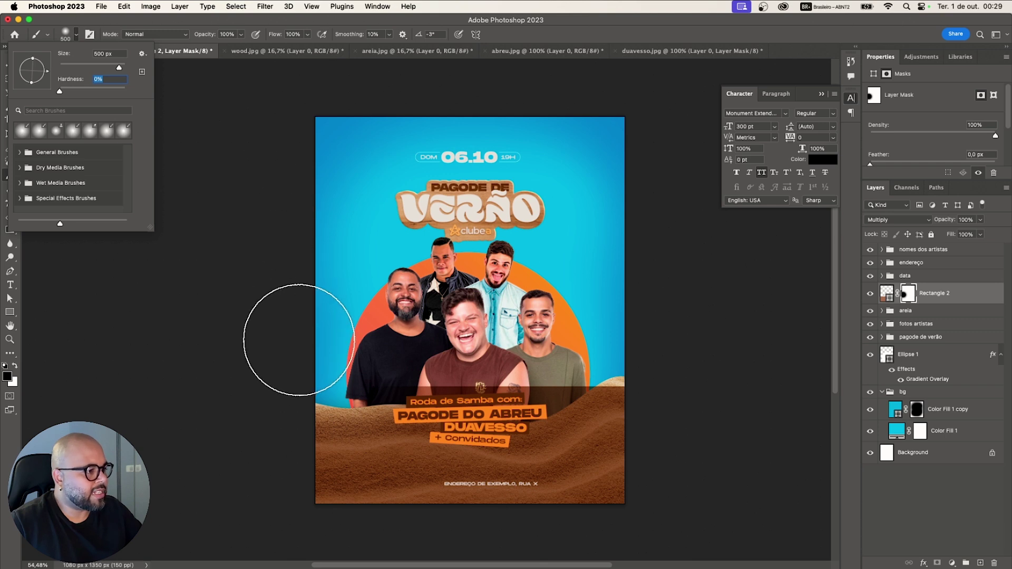
{"action": "left_click", "coordinate": [316, 341]}
{"action": "mouse_move", "coordinate": [327, 341]}
{"action": "left_mouse_down"}
{"action": "mouse_move", "coordinate": [480, 346]}
{"action": "mouse_move", "coordinate": [570, 332]}
{"action": "mouse_move", "coordinate": [466, 333]}
{"action": "left_mouse_up"}
{"action": "key", "text": "bracketleft"}
{"action": "key", "text": "bracketleft"}
{"action": "key", "text": "bracketleft"}
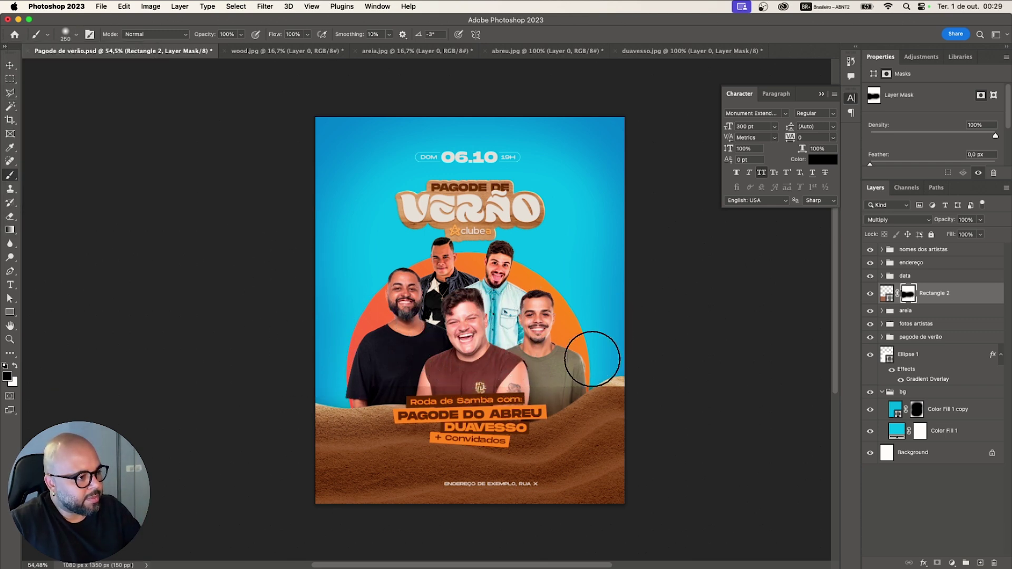
{"action": "mouse_move", "coordinate": [590, 370]}
{"action": "left_mouse_down"}
{"action": "mouse_move", "coordinate": [625, 367]}
{"action": "mouse_move", "coordinate": [561, 382]}
{"action": "mouse_move", "coordinate": [524, 410]}
{"action": "mouse_move", "coordinate": [340, 375]}
{"action": "mouse_move", "coordinate": [419, 402]}
{"action": "mouse_move", "coordinate": [460, 402]}
{"action": "mouse_move", "coordinate": [277, 408]}
{"action": "mouse_move", "coordinate": [345, 420]}
{"action": "left_mouse_up"}
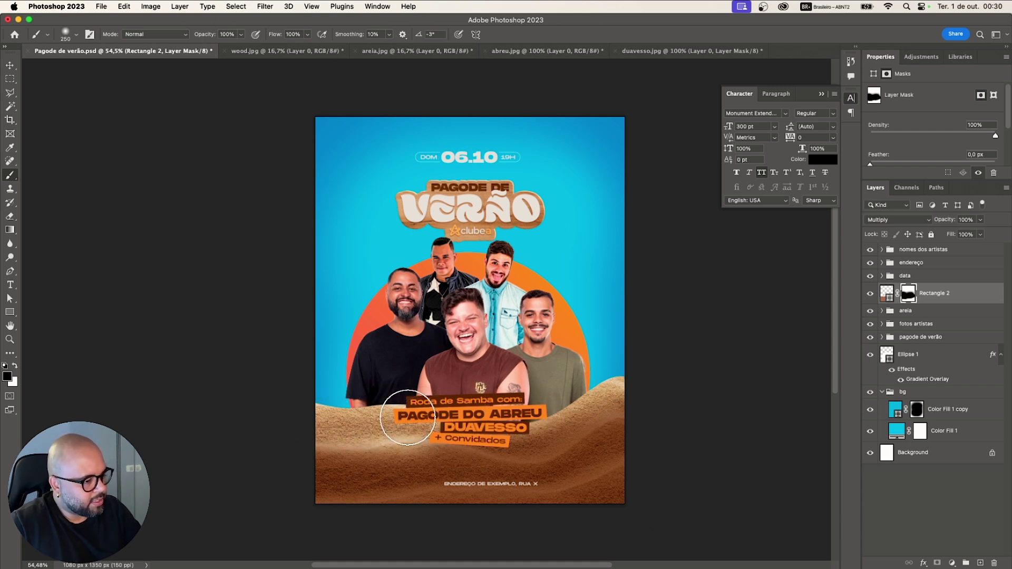
{"action": "key", "text": "bracketright"}
{"action": "key", "text": "bracketright"}
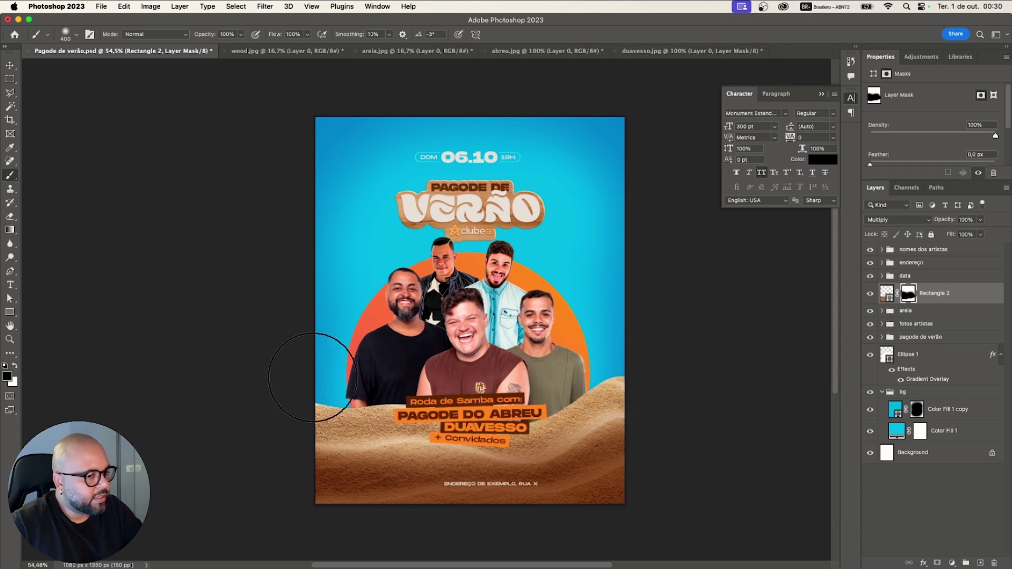
- Change the masked Rectangle 2 fill to the greyer, darker brown #6a5b51
{"action": "double_click", "coordinate": [887, 293]}
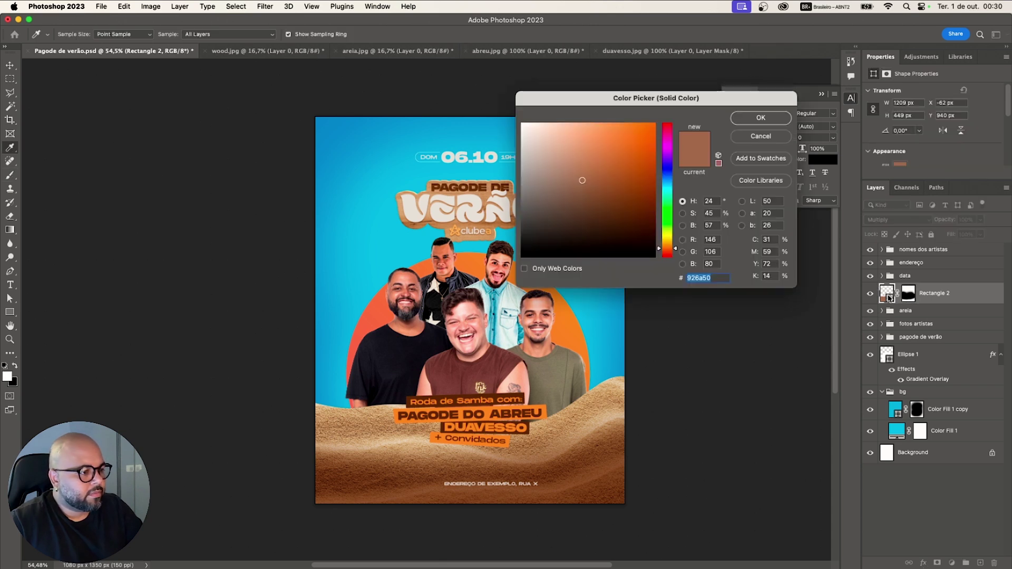
{"action": "left_click", "coordinate": [554, 195]}
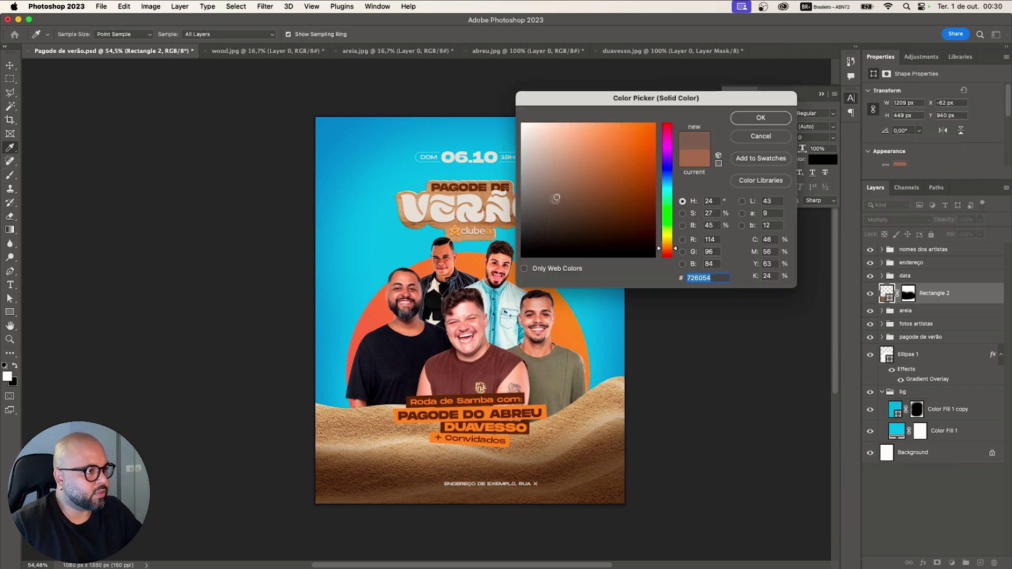
{"action": "left_click", "coordinate": [555, 202]}
{"action": "left_click_drag", "start_coordinate": [553, 203], "coordinate": [552, 203]}
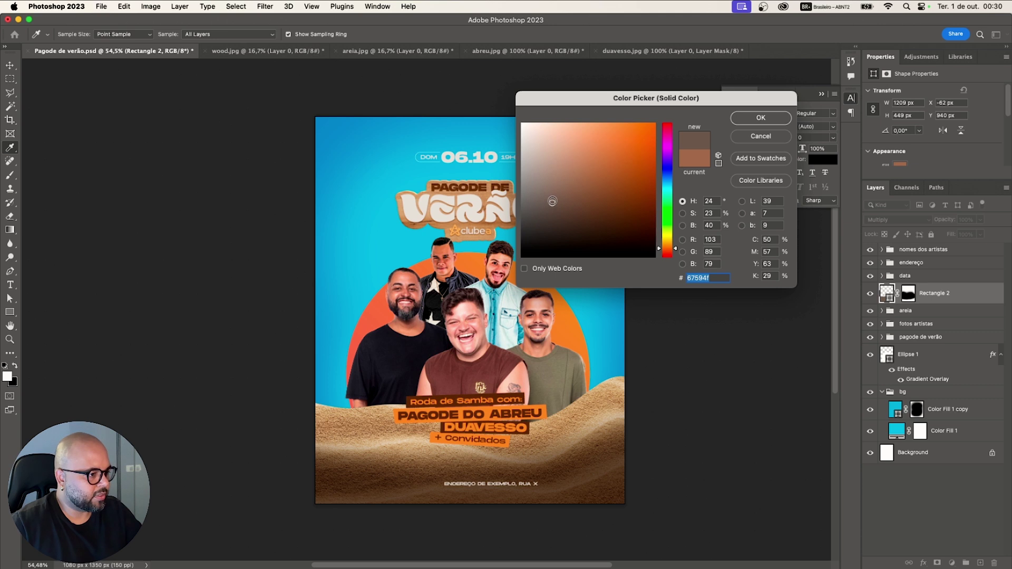
{"action": "left_click", "coordinate": [552, 201]}
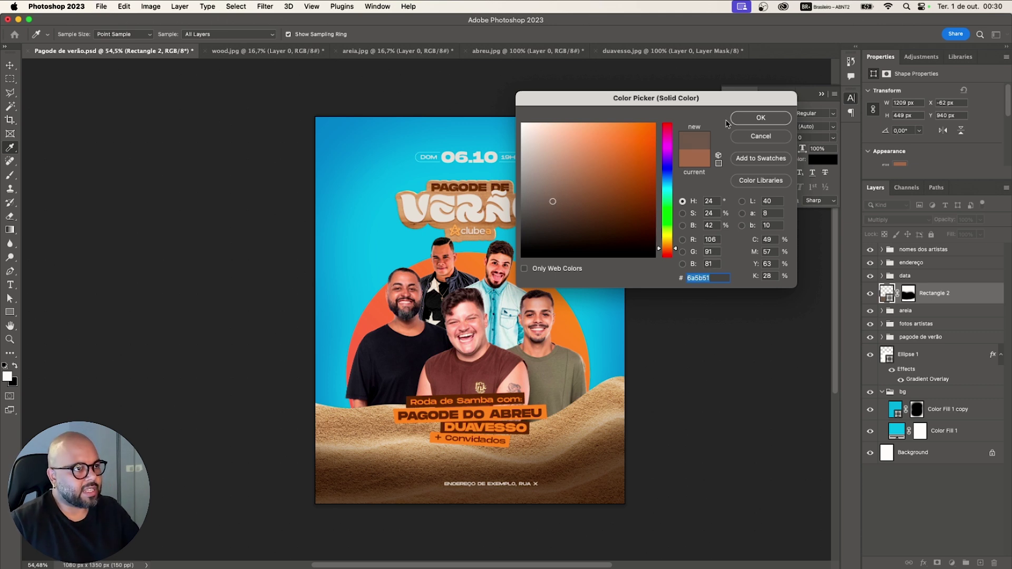
{"action": "left_click", "coordinate": [751, 118]}
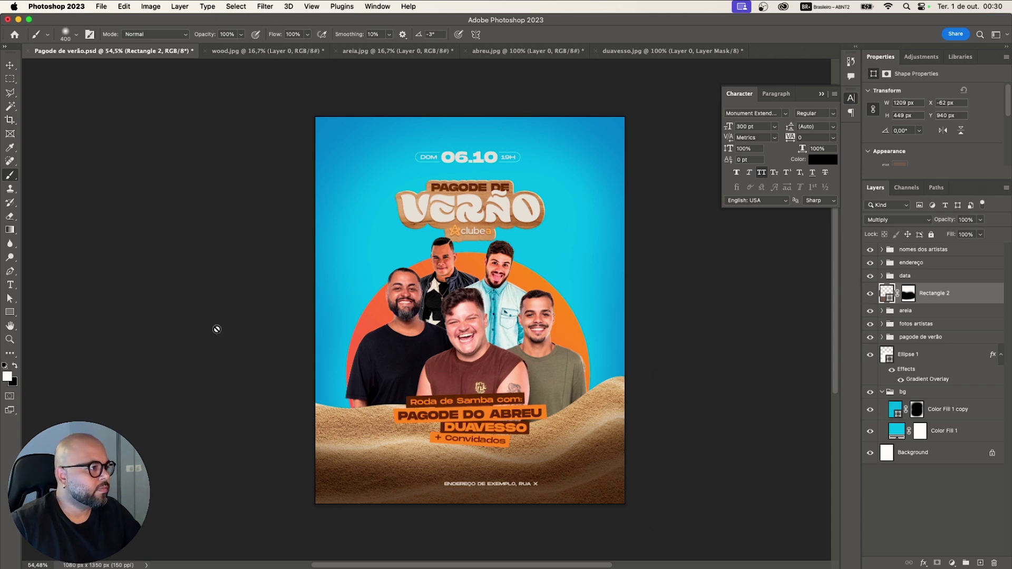
- Set the address text's colour to off-white #e0ddd7 and commit the text edit
{"action": "left_click", "coordinate": [10, 284]}
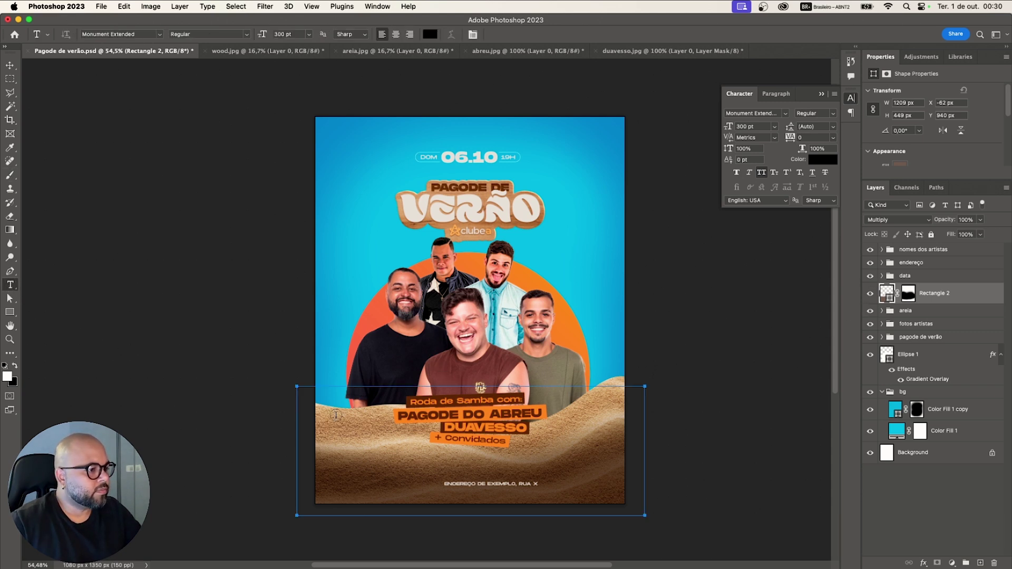
{"action": "triple_click", "coordinate": [454, 484]}
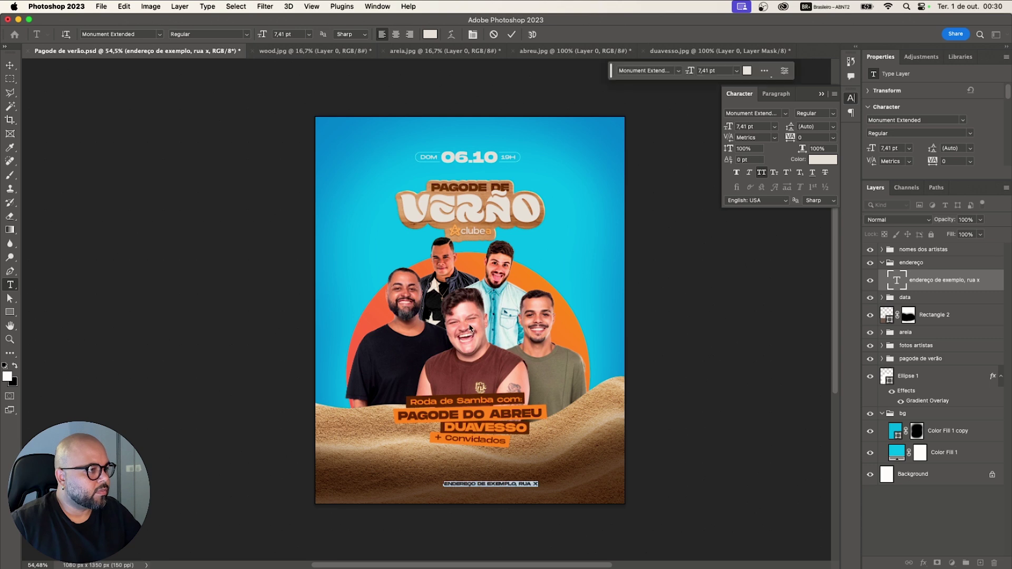
{"action": "left_click", "coordinate": [431, 34]}
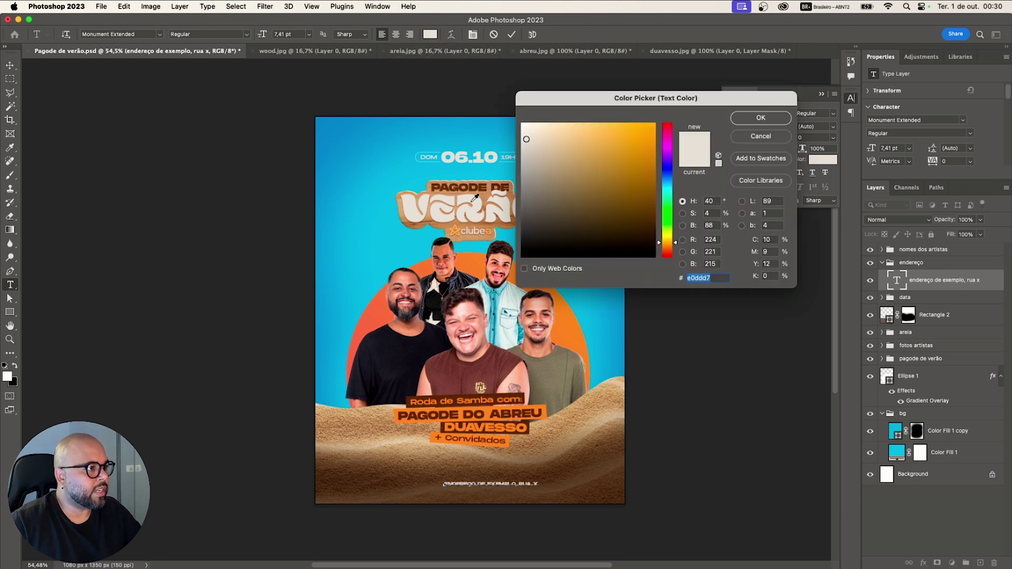
{"action": "left_click", "coordinate": [775, 117]}
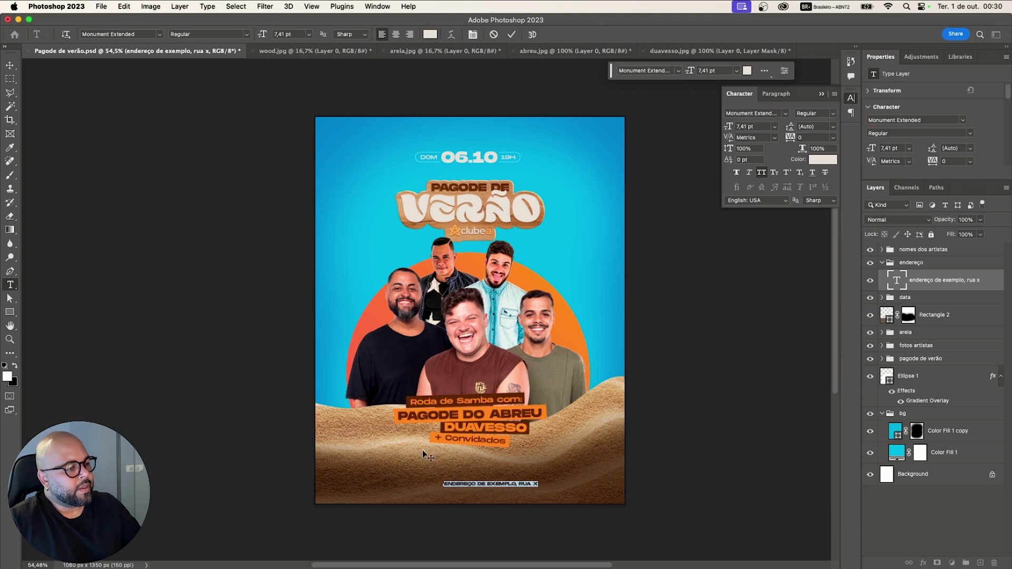
{"action": "left_click", "coordinate": [10, 66]}
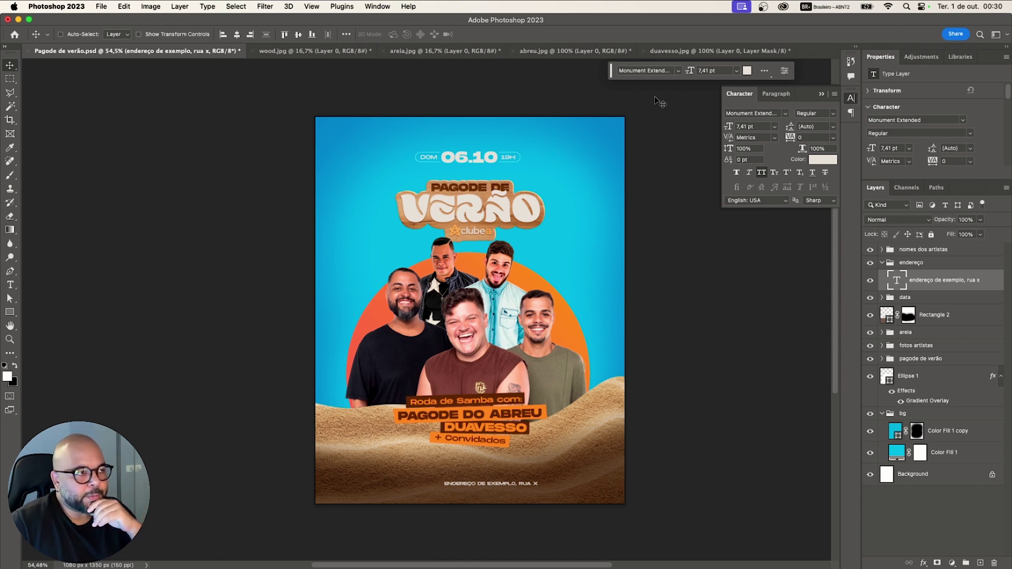
- Switch to Chrome, shift its window over the Photoshop canvas, and open flaticon.com/br
{"action": "mouse_move", "coordinate": [415, 558]}
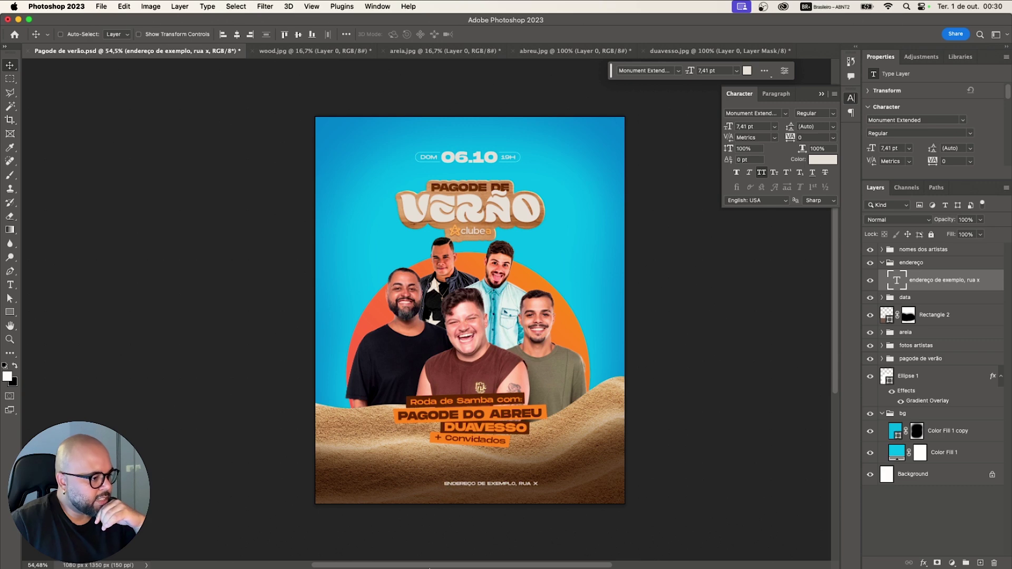
{"action": "left_click", "coordinate": [430, 547]}
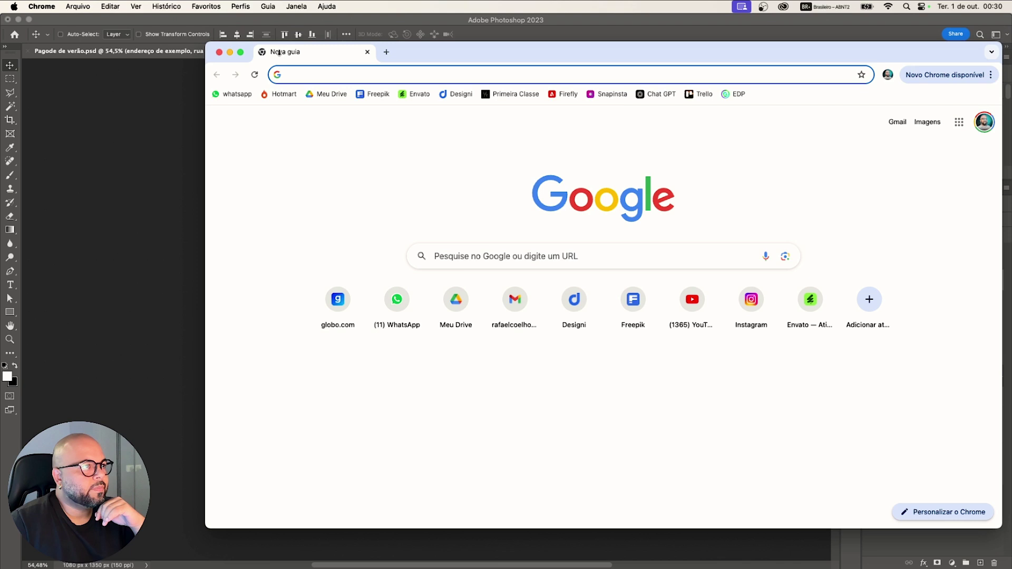
{"action": "left_click_drag", "start_coordinate": [279, 52], "coordinate": [164, 39]}
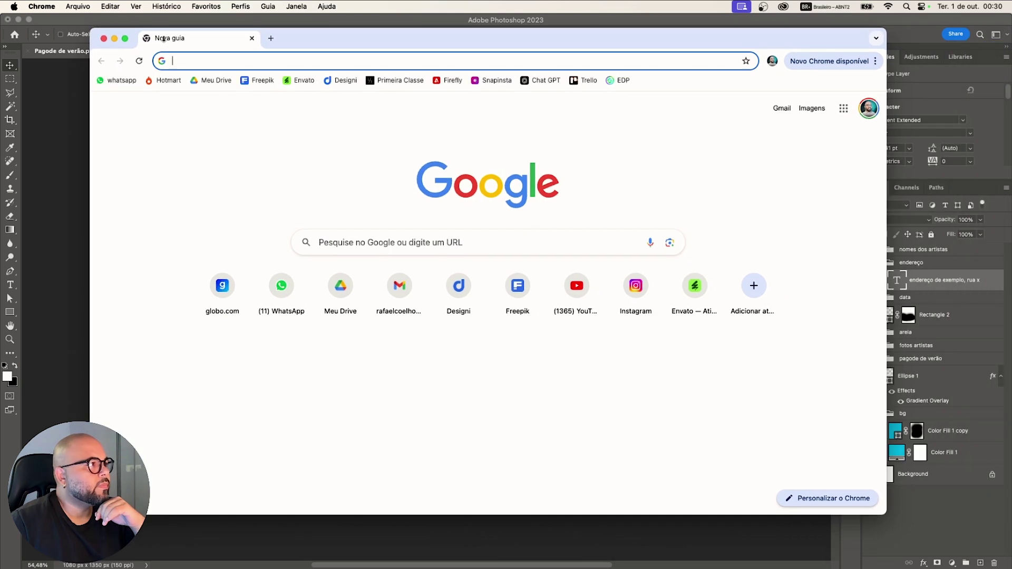
{"action": "left_click", "coordinate": [287, 62]}
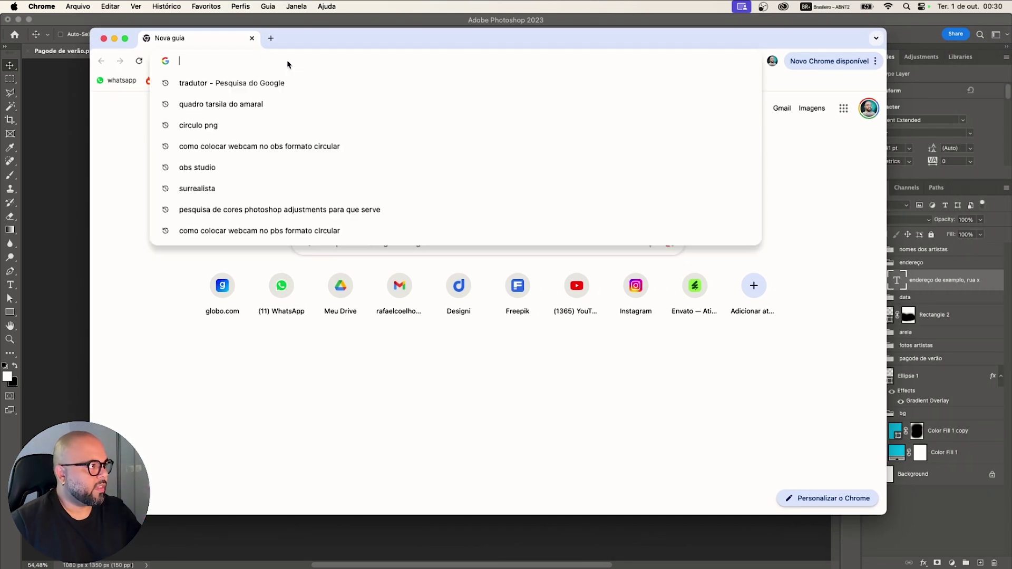
{"action": "type", "text": "flati"}
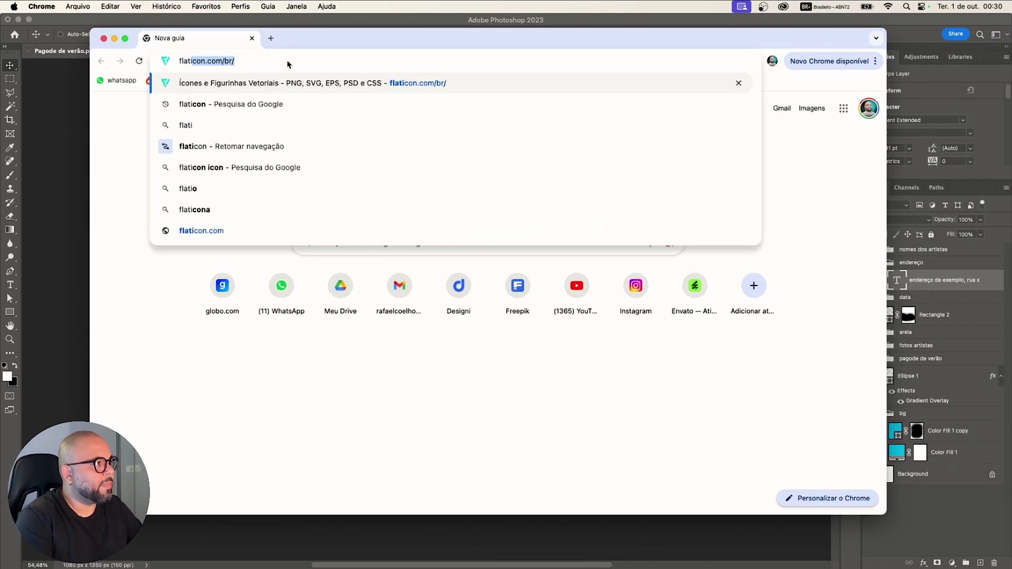
{"action": "key", "text": "Return"}
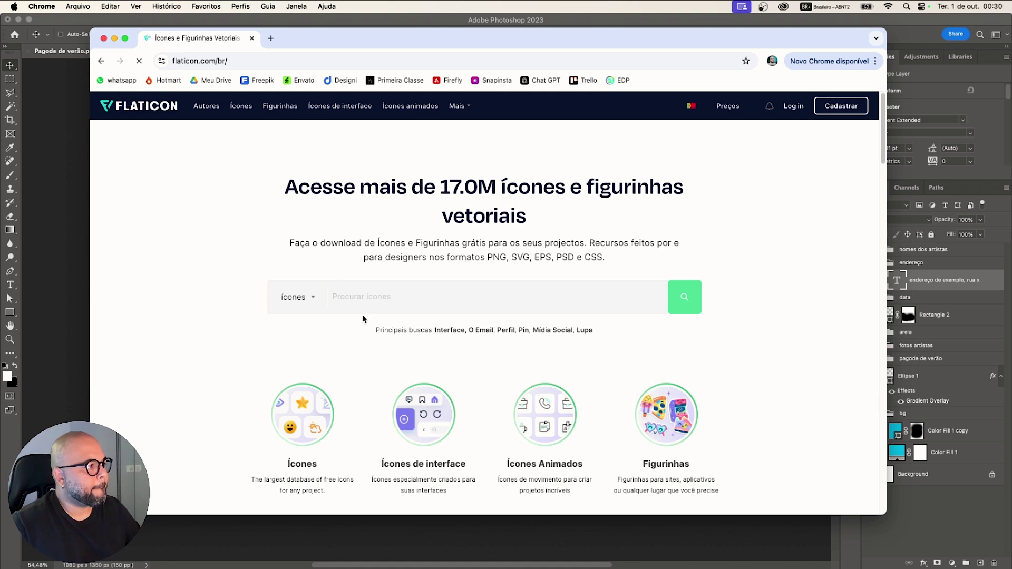
- Search Flaticon for "adress" and browse the results for a solid location pin icon
{"action": "type", "text": "adress"}
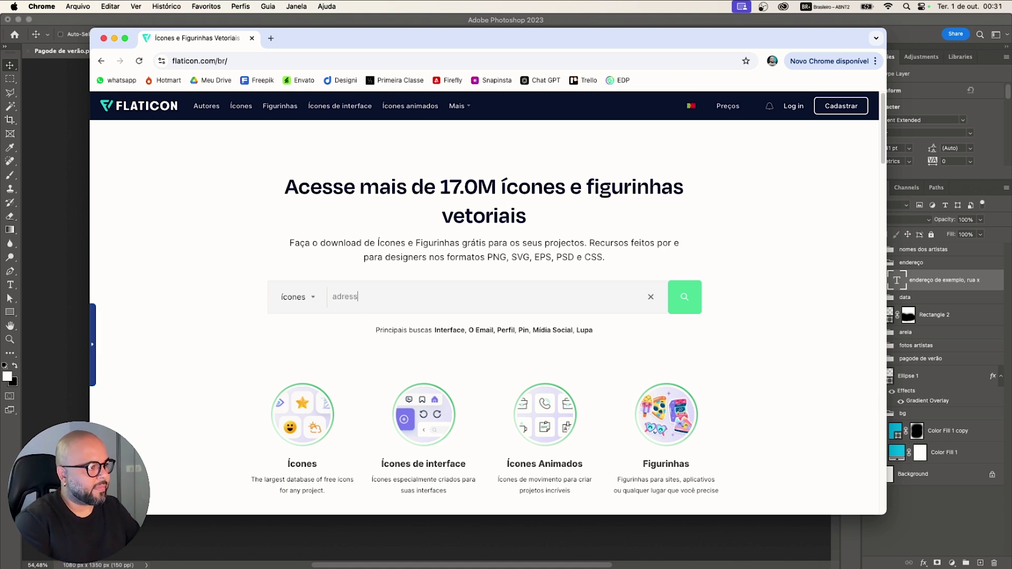
{"action": "key", "text": "Return"}
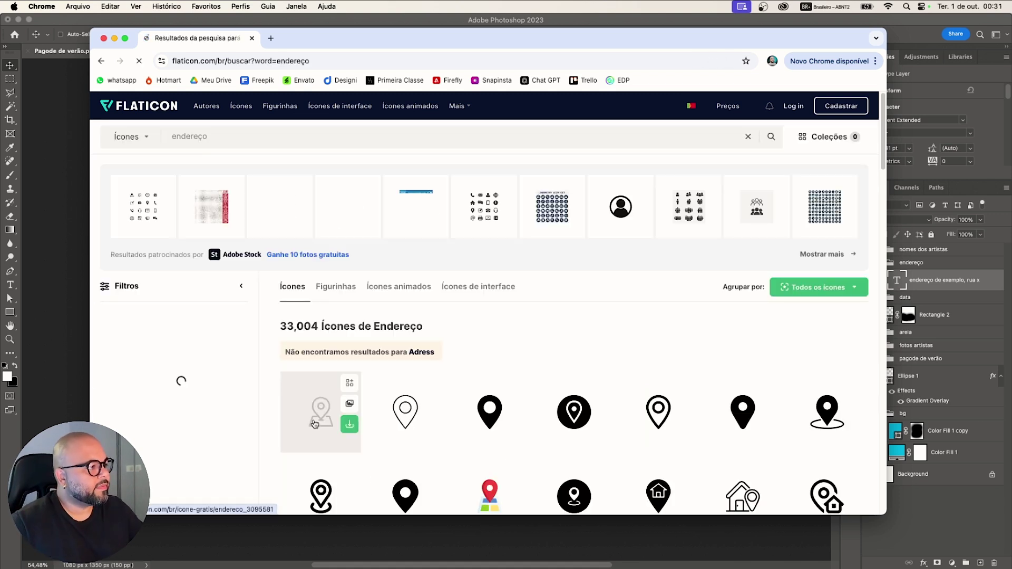
{"action": "scroll", "coordinate": [503, 439], "scroll_direction": "down", "scroll_amount": 3}
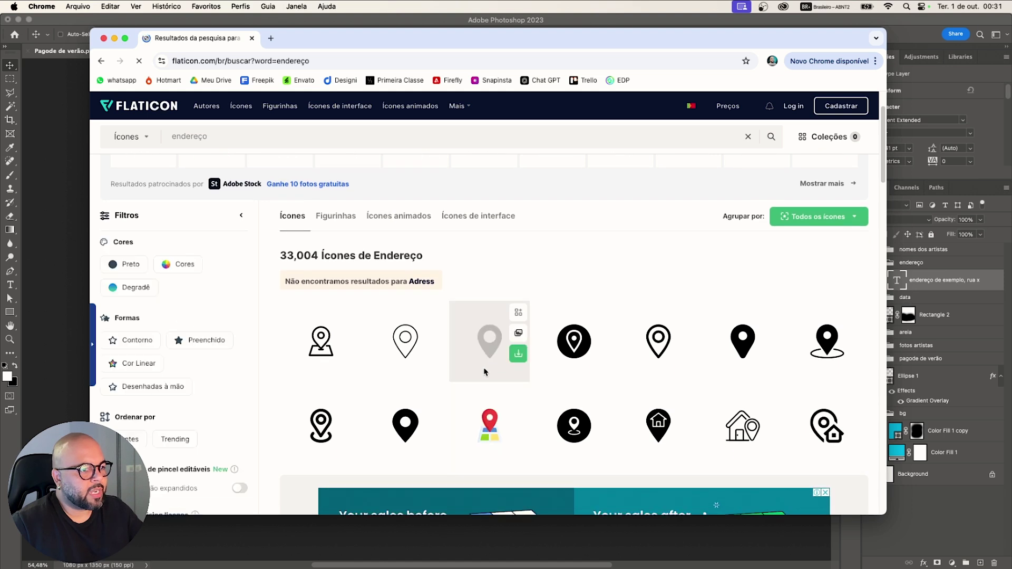
{"action": "scroll", "coordinate": [485, 335], "scroll_direction": "down", "scroll_amount": 2}
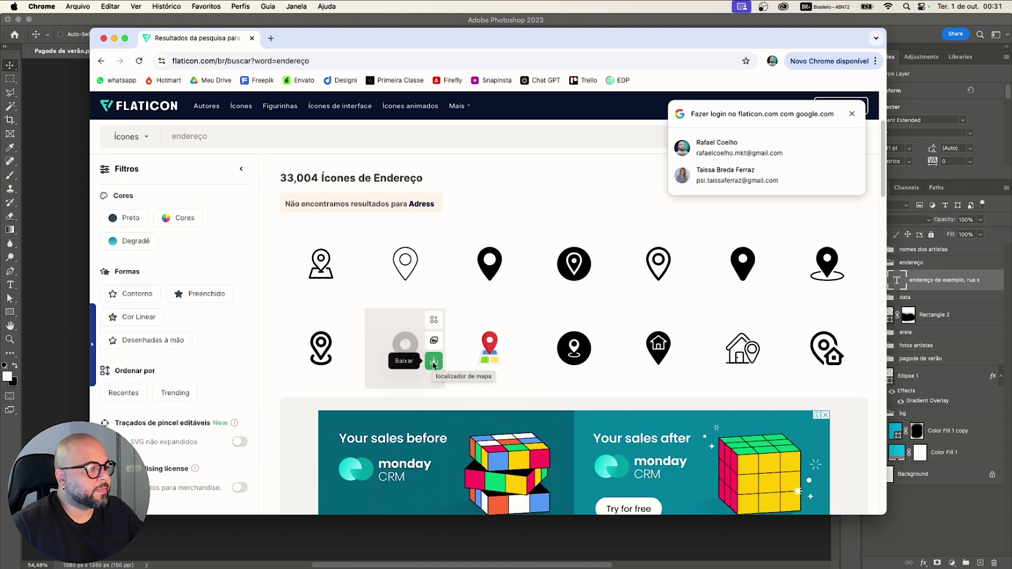
- Download the solid black "localizador de mapa" pin icon as a free PNG and dismiss the attribution notice
{"action": "left_click", "coordinate": [434, 363]}
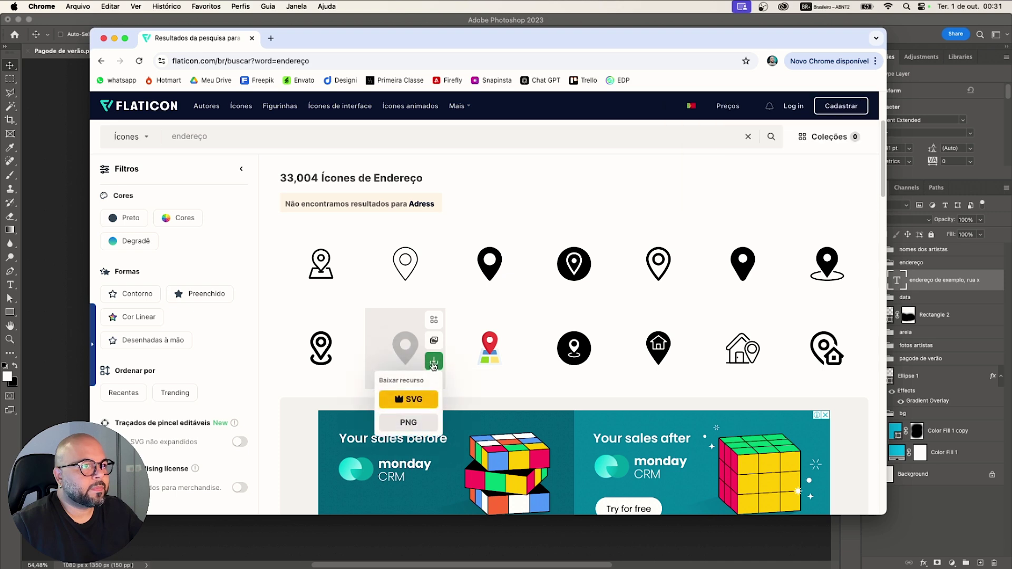
{"action": "left_click", "coordinate": [415, 424]}
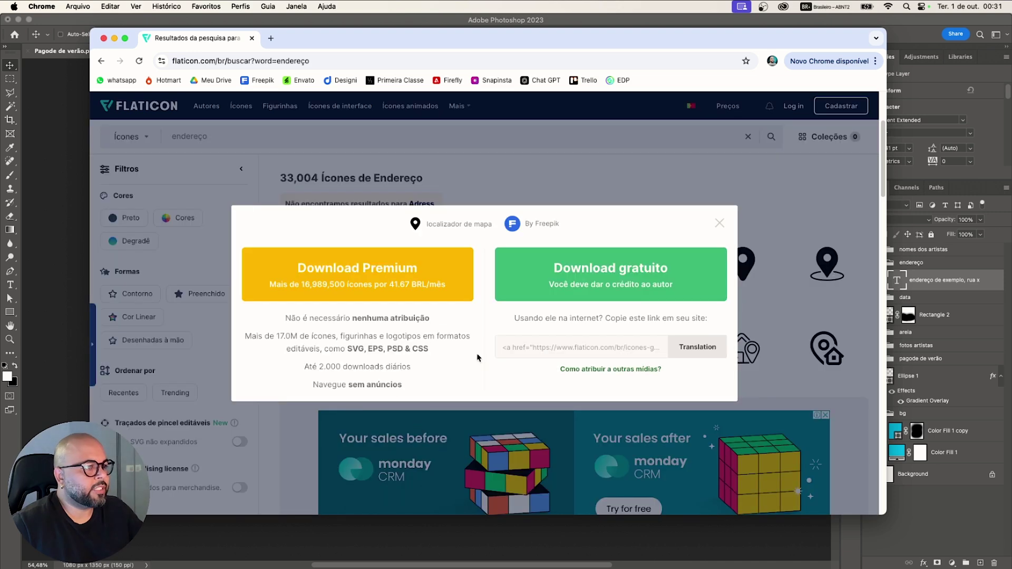
{"action": "left_click", "coordinate": [561, 280]}
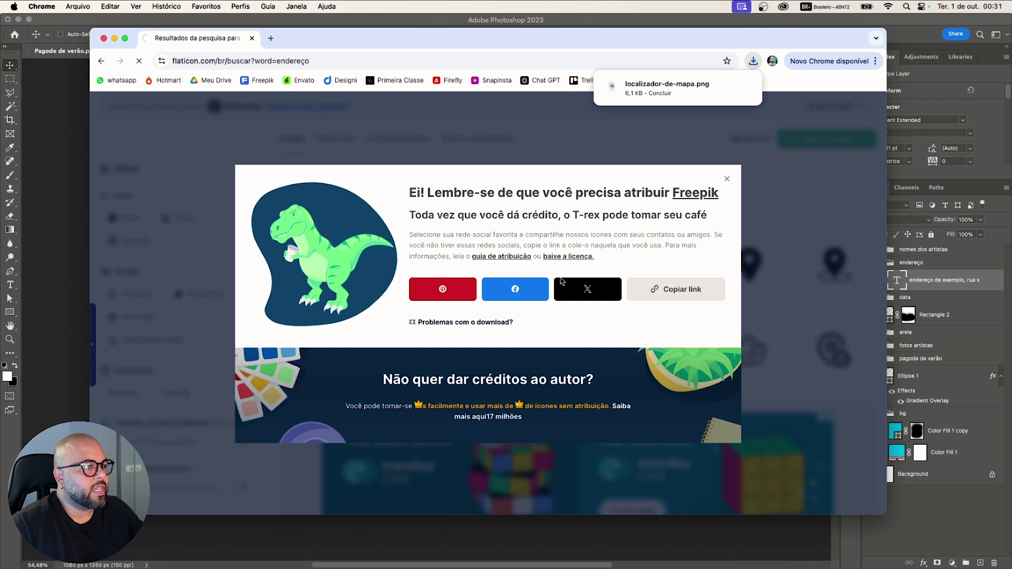
{"action": "left_click", "coordinate": [726, 180]}
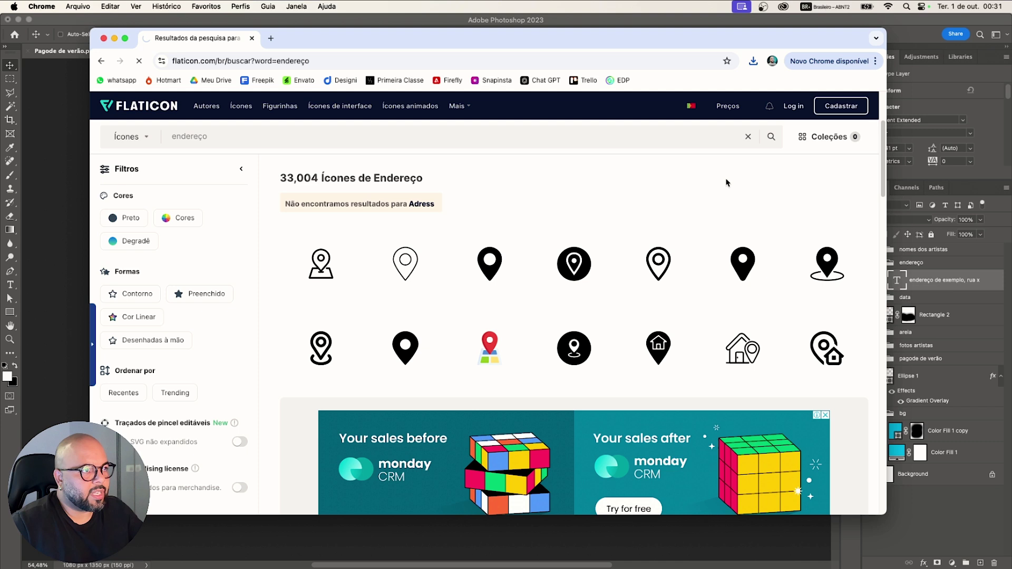
- Place the downloaded localizador-de-mapa.png in the Photoshop poster, scaled to about 25 × 33 px, just before the address text
{"action": "left_click", "coordinate": [753, 61]}
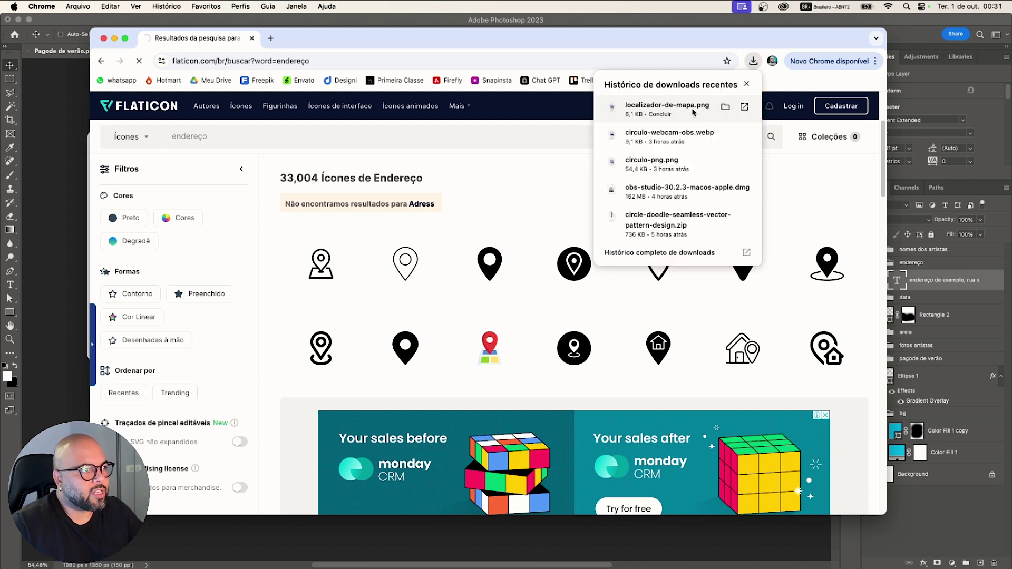
{"action": "left_click", "coordinate": [725, 108]}
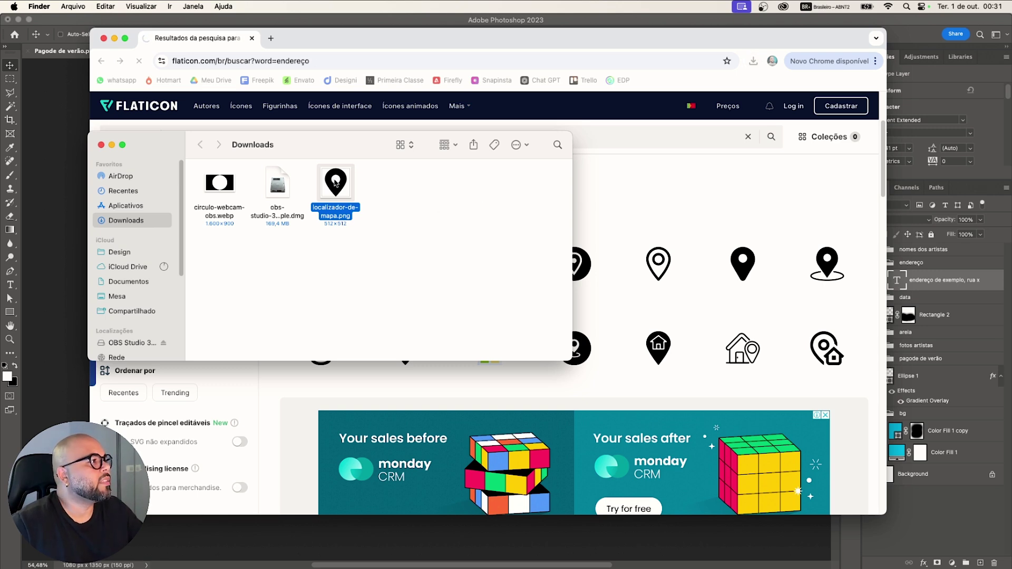
{"action": "left_click_drag", "start_coordinate": [336, 183], "coordinate": [52, 228]}
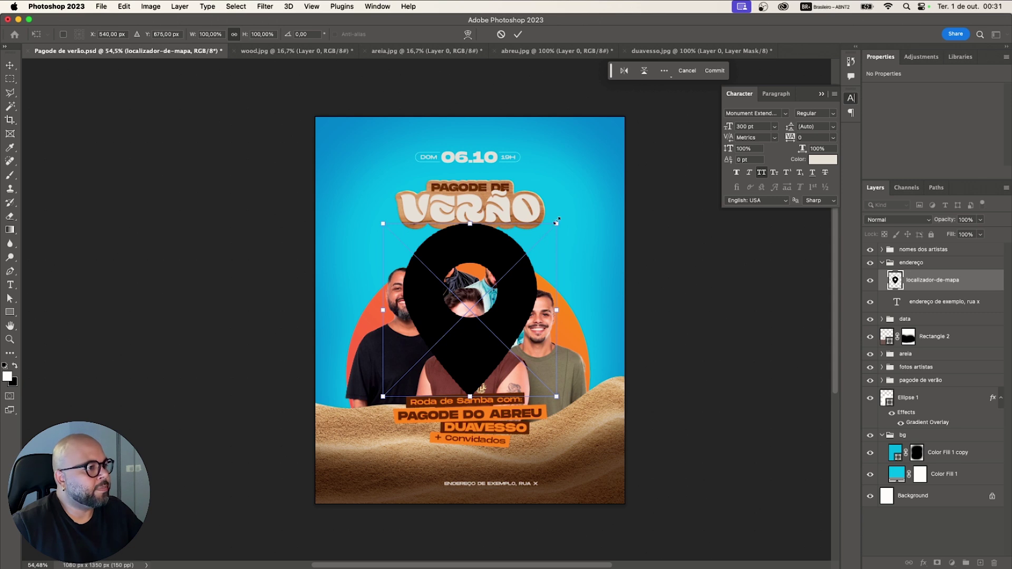
{"action": "left_click_drag", "start_coordinate": [558, 224], "coordinate": [437, 485]}
{"action": "key", "text": "Return"}
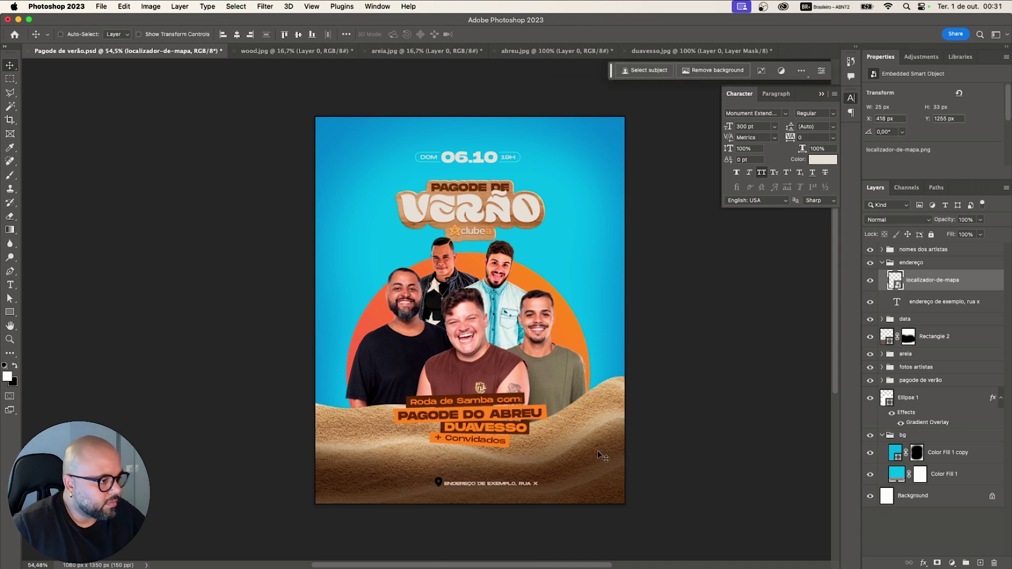
{"action": "double_click", "coordinate": [972, 287]}
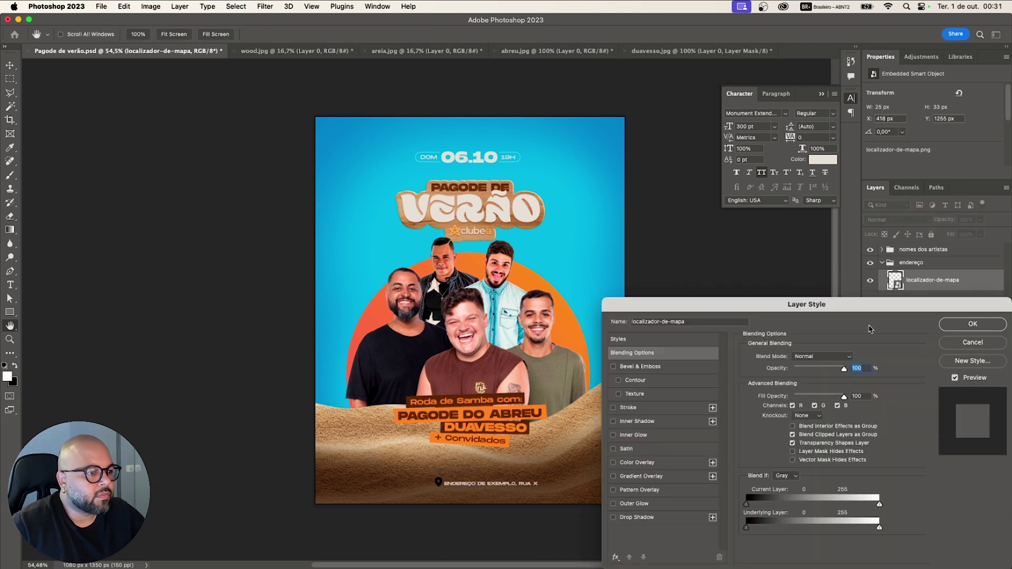
{"action": "left_click", "coordinate": [614, 463]}
{"action": "left_click", "coordinate": [630, 467]}
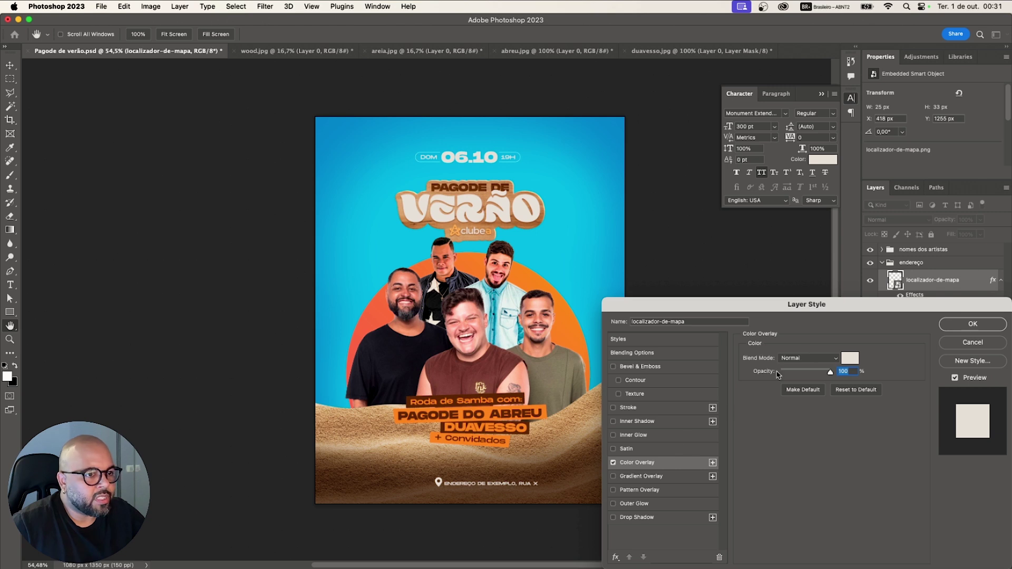
{"action": "left_click", "coordinate": [957, 342]}
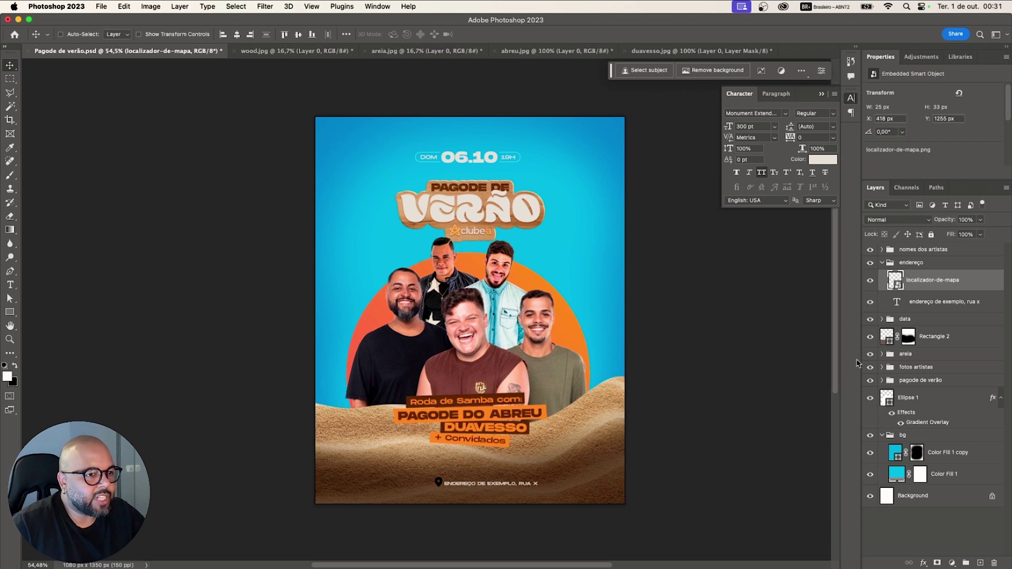
- Apply a Color Overlay to the localizador-de-mapa layer in orange #f58430, sampled from the circle behind the artists
{"action": "double_click", "coordinate": [971, 285]}
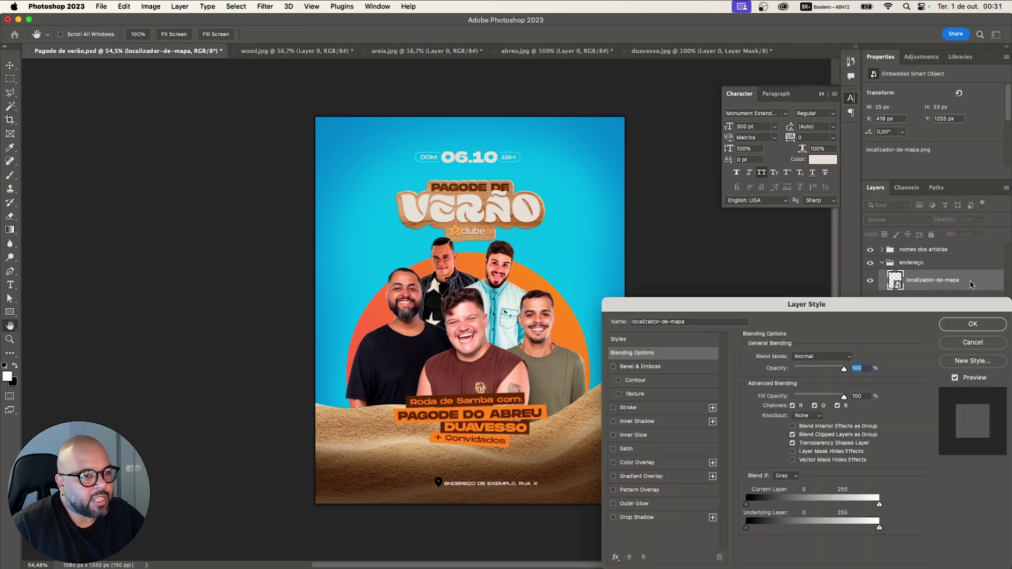
{"action": "left_click", "coordinate": [629, 463]}
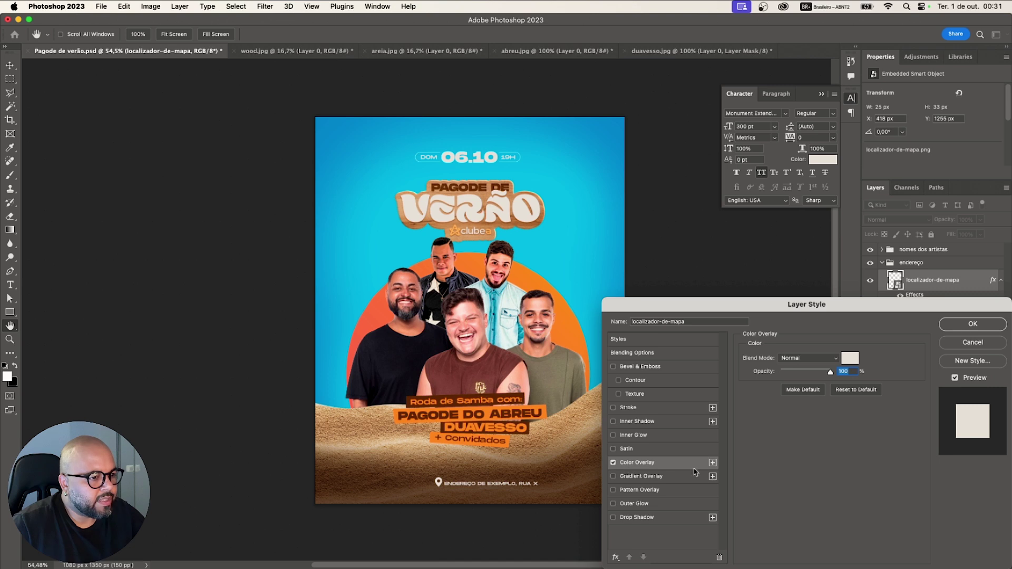
{"action": "left_click", "coordinate": [851, 359]}
{"action": "left_click", "coordinate": [574, 338]}
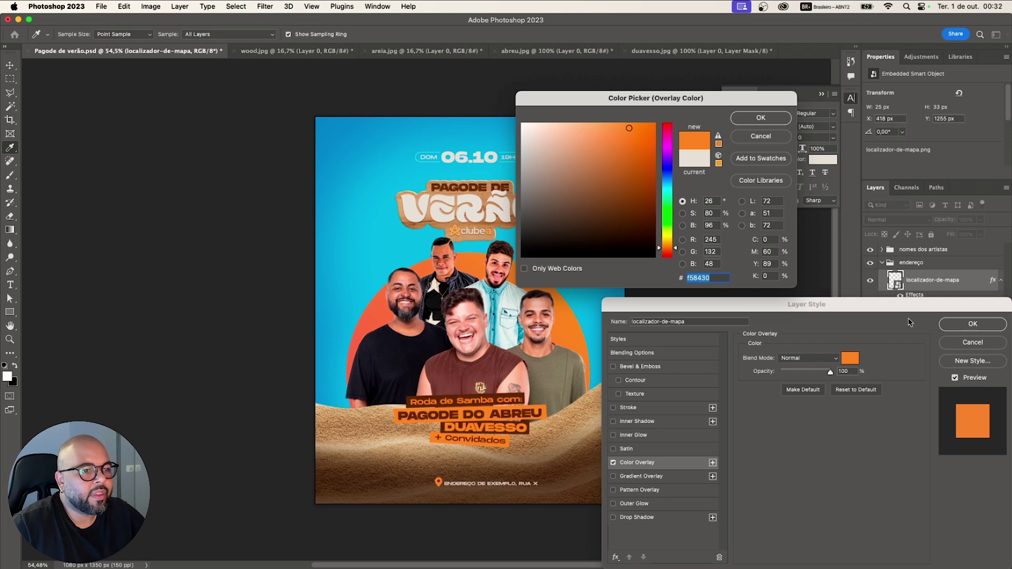
{"action": "left_click", "coordinate": [752, 120]}
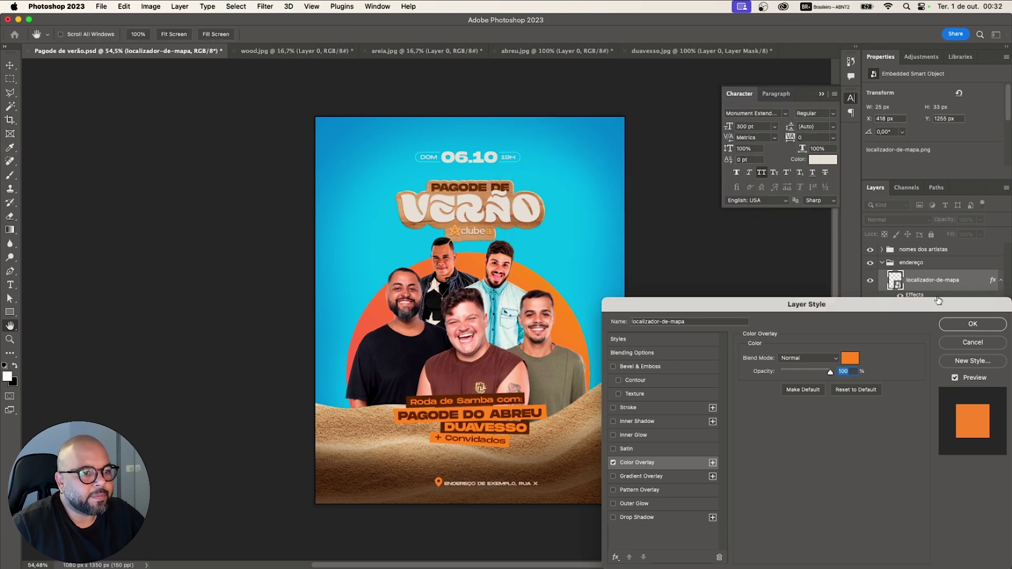
{"action": "left_click", "coordinate": [947, 323]}
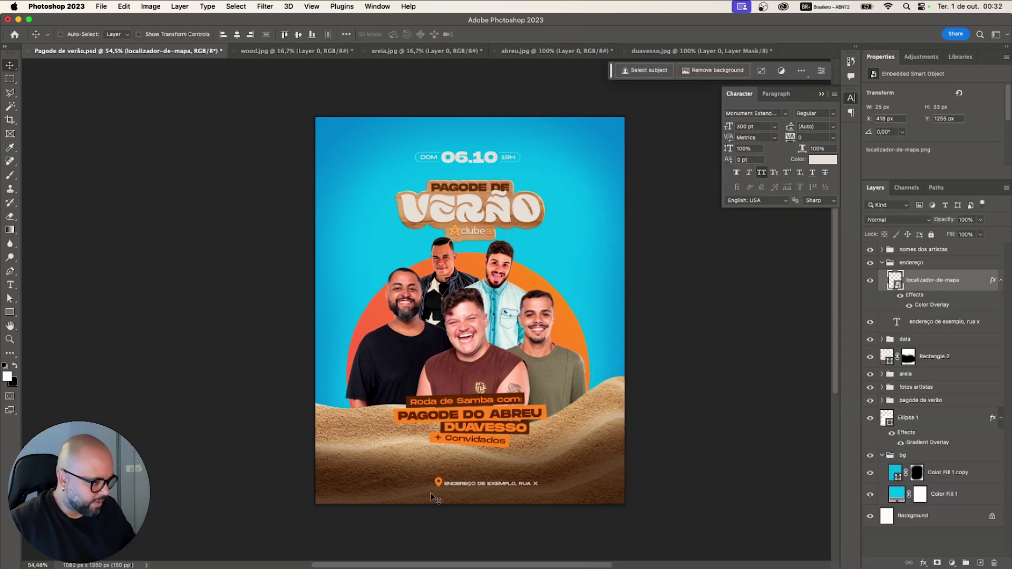
- Shrink the location pin to about 16 × 20 px so it matches the height of the address text
{"action": "scroll", "coordinate": [435, 495], "scroll_direction": "up", "scroll_amount": 5}
{"action": "scroll", "coordinate": [527, 460], "scroll_direction": "up", "scroll_amount": 1}
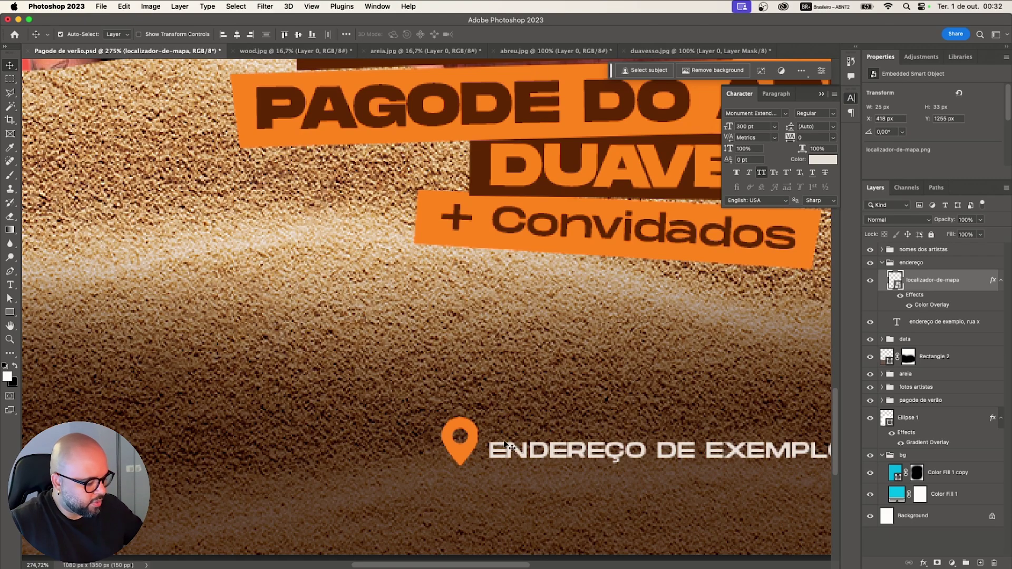
{"action": "key", "text": "super+t"}
{"action": "left_click_drag", "start_coordinate": [483, 416], "coordinate": [476, 442]}
{"action": "key", "text": "Return"}
- Scale the pin and the address text down together, reducing the text to about 6.14 pt
{"action": "scroll", "coordinate": [476, 441], "scroll_direction": "down", "scroll_amount": 15}
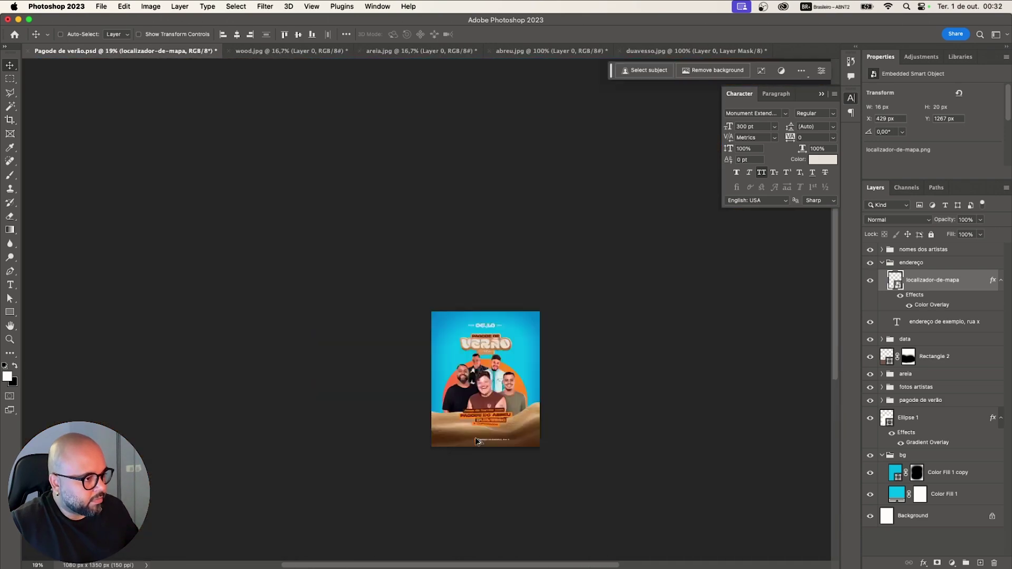
{"action": "scroll", "coordinate": [476, 442], "scroll_direction": "up", "scroll_amount": 8}
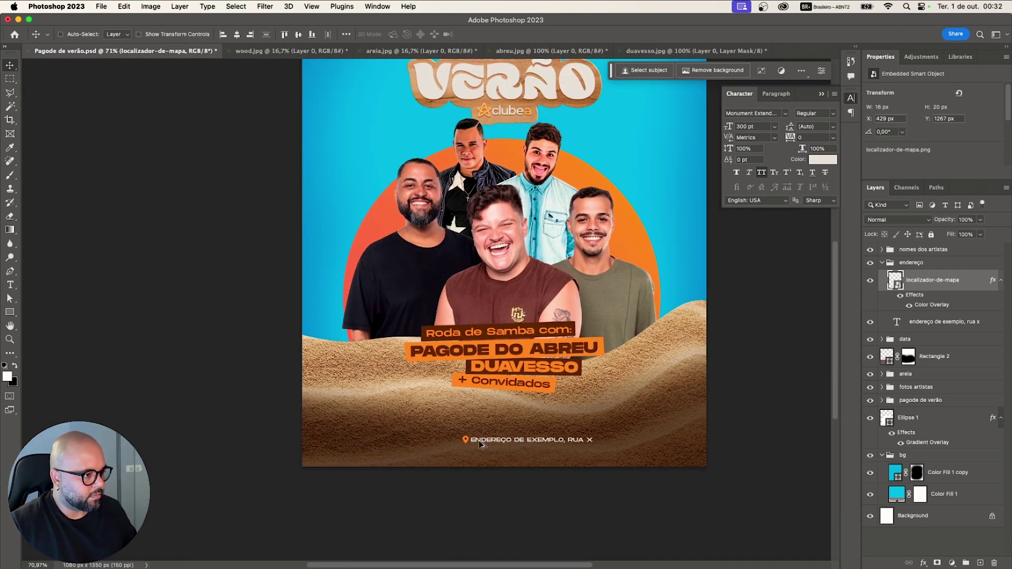
{"action": "scroll", "coordinate": [483, 443], "scroll_direction": "down", "scroll_amount": 3}
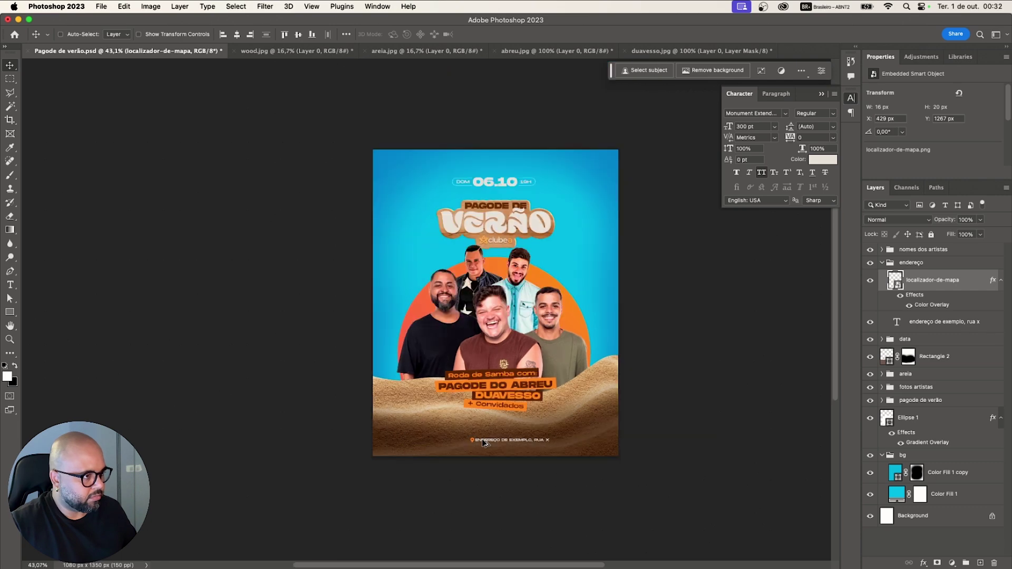
{"action": "scroll", "coordinate": [483, 443], "scroll_direction": "up", "scroll_amount": 2}
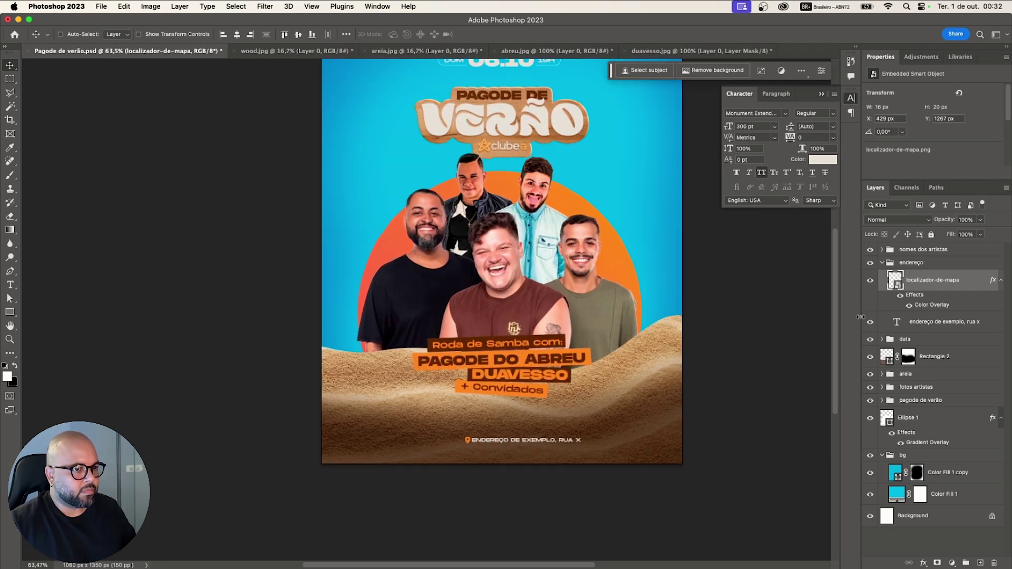
{"action": "left_click", "coordinate": [924, 322]}
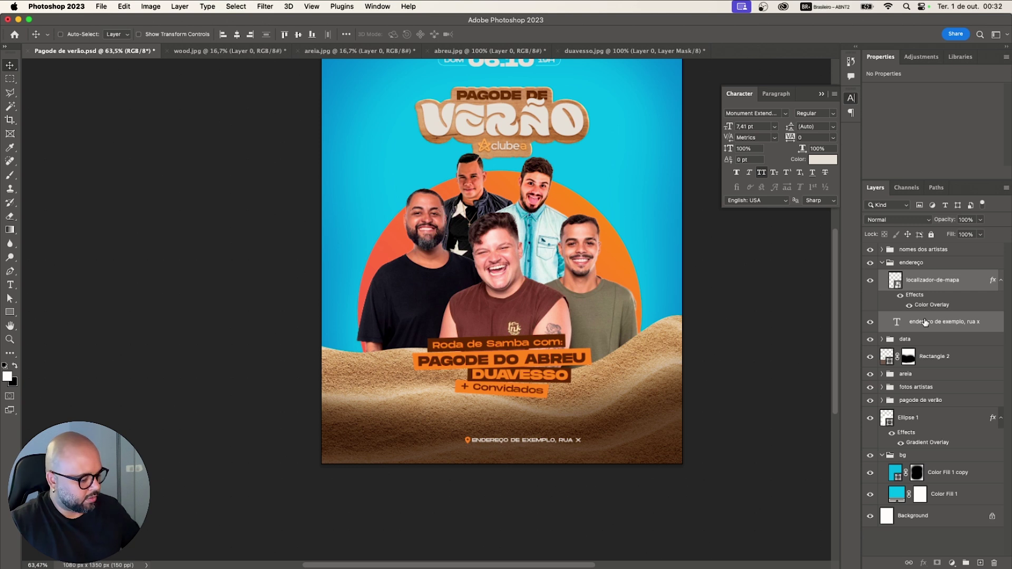
{"action": "key", "text": "super+t"}
{"action": "left_click_drag", "start_coordinate": [583, 432], "coordinate": [563, 444]}
{"action": "key", "text": "Return"}
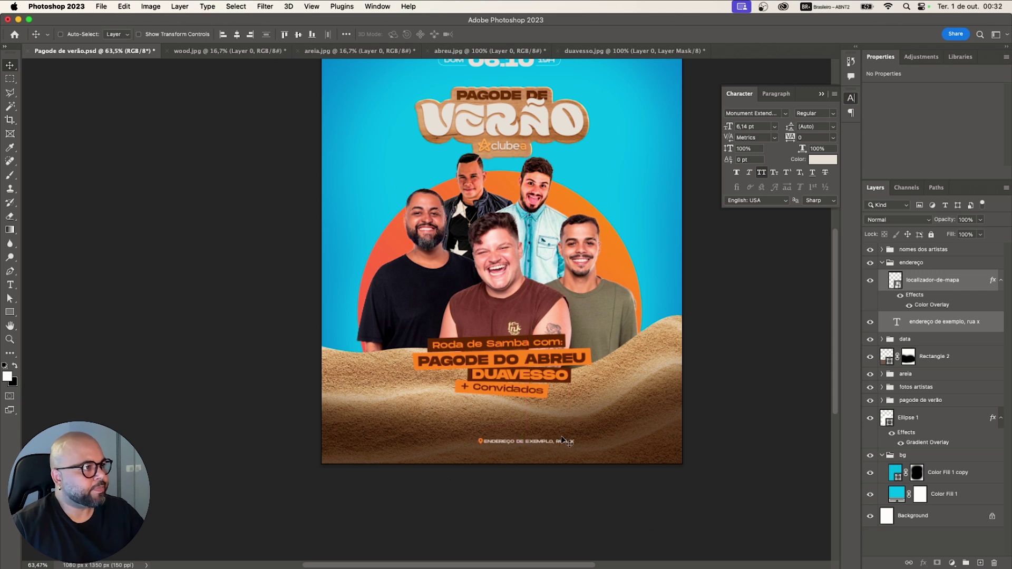
- Duplicate the "clube a" logo into the endereço group and place it before the address pin, scaled to about 79 × 22 px
{"action": "right_click", "coordinate": [508, 141]}
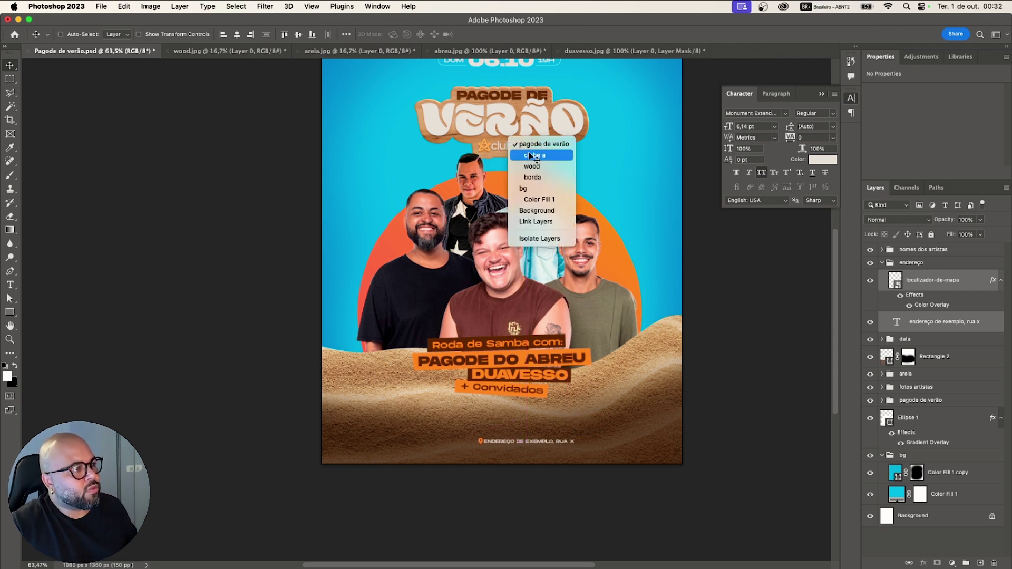
{"action": "left_click", "coordinate": [532, 155]}
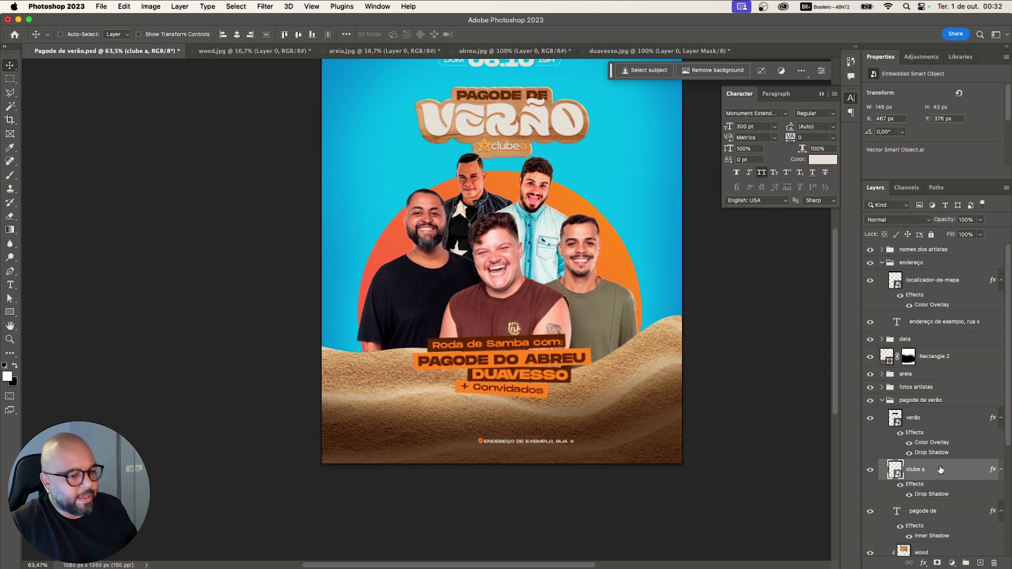
{"action": "left_click_drag", "start_coordinate": [937, 471], "coordinate": [916, 274]}
{"action": "left_click_drag", "start_coordinate": [516, 157], "coordinate": [450, 440]}
{"action": "key", "text": "super+t"}
{"action": "key", "text": "Return"}
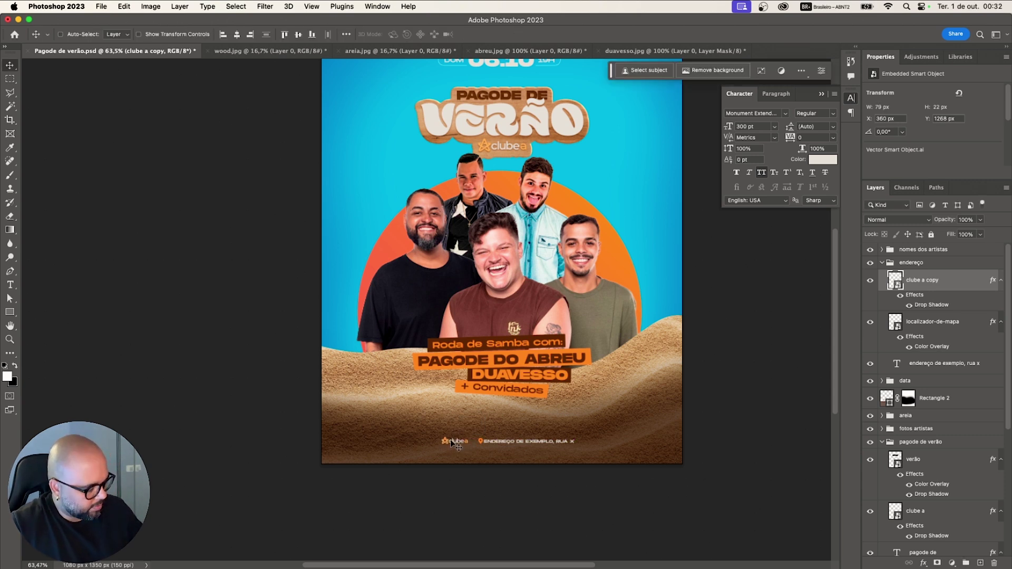
- Enlarge the copied "clube a" logo to about 24 px high and nudge it down 1 px to line up with the address
{"action": "key", "text": "super+t"}
{"action": "left_click_drag", "start_coordinate": [436, 434], "coordinate": [434, 432]}
{"action": "key", "text": "Return"}
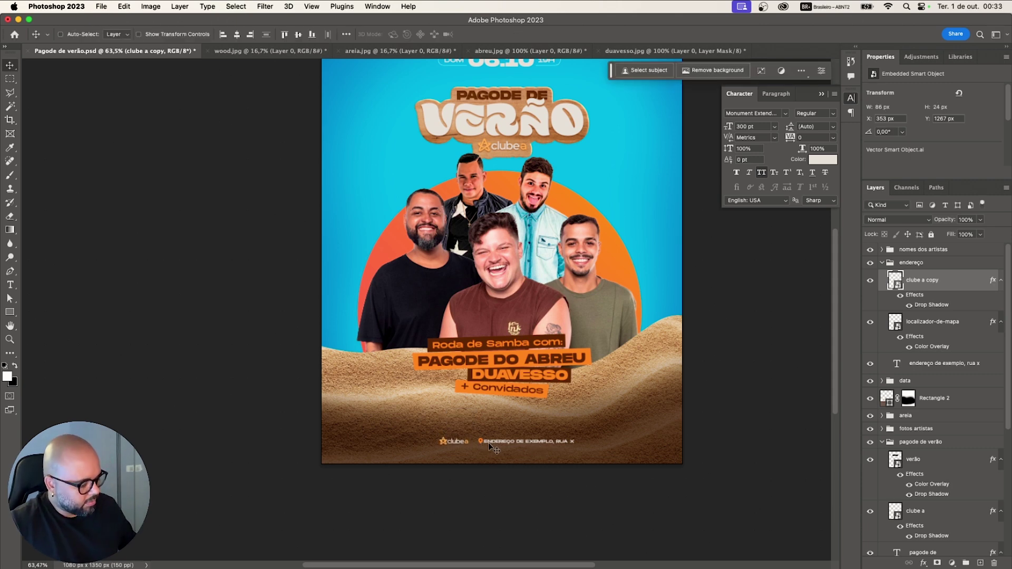
{"action": "scroll", "coordinate": [488, 441], "scroll_direction": "up", "scroll_amount": 5}
{"action": "scroll", "coordinate": [475, 442], "scroll_direction": "up", "scroll_amount": 2}
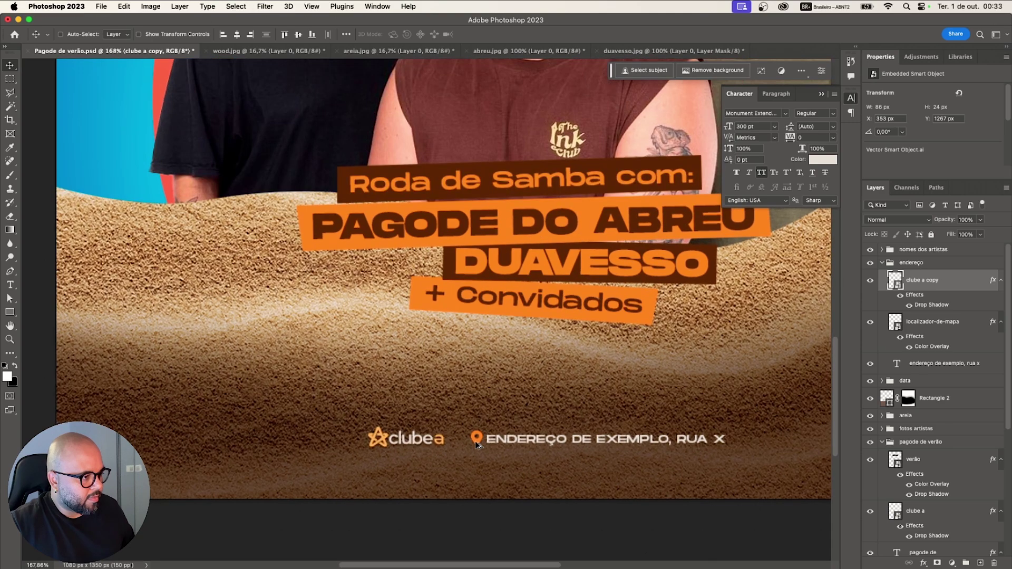
{"action": "key", "text": "Down"}
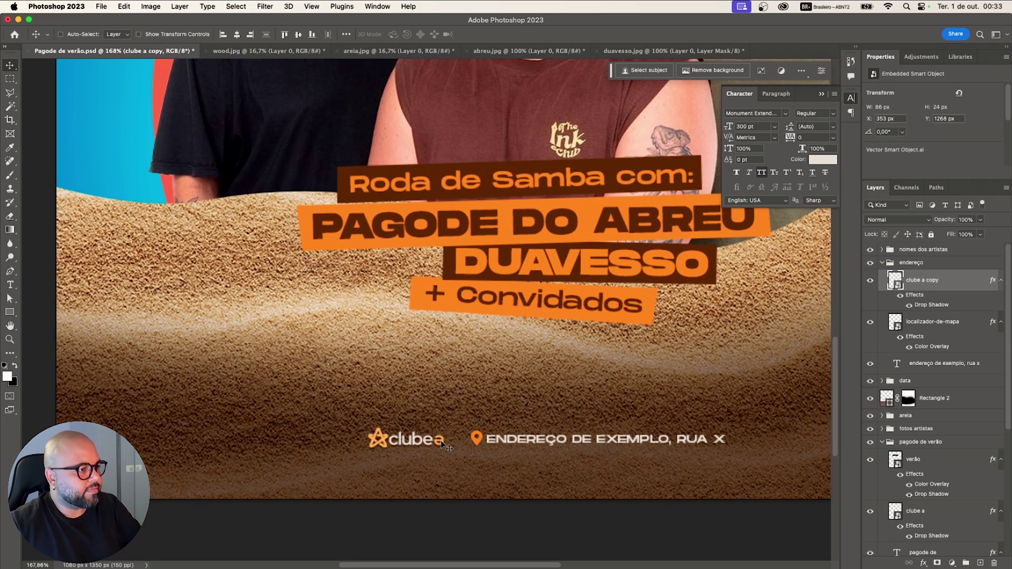
{"action": "scroll", "coordinate": [441, 444], "scroll_direction": "down", "scroll_amount": 3}
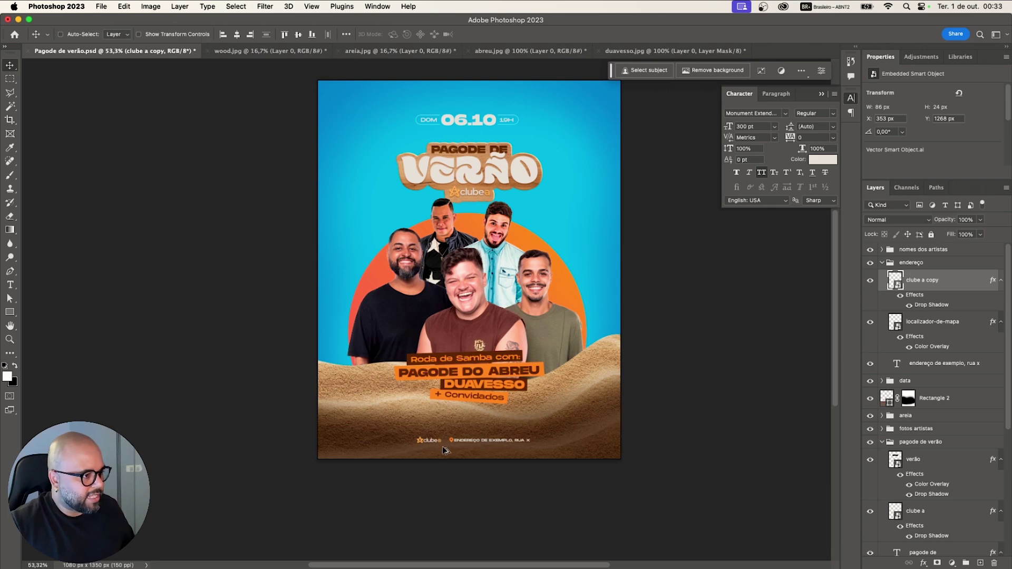
{"action": "scroll", "coordinate": [443, 446], "scroll_direction": "up", "scroll_amount": 1}
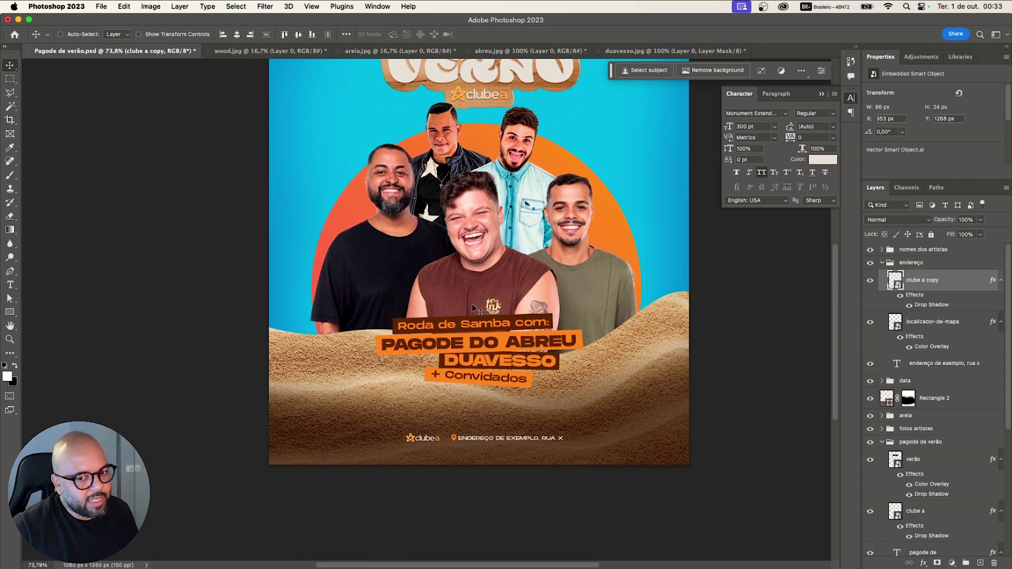
- Apply a Hue/Saturation adjustment to the footer "clube a" logo copy with Hue -12 and Saturation +47 to match the pin's orange
{"action": "scroll", "coordinate": [458, 420], "scroll_direction": "up", "scroll_amount": 5}
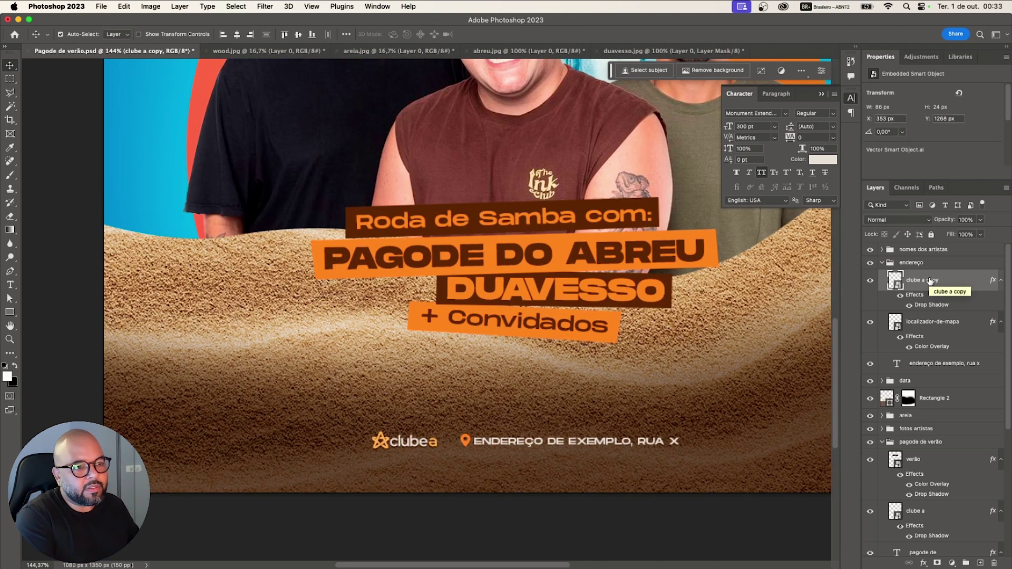
{"action": "key", "text": "super+u"}
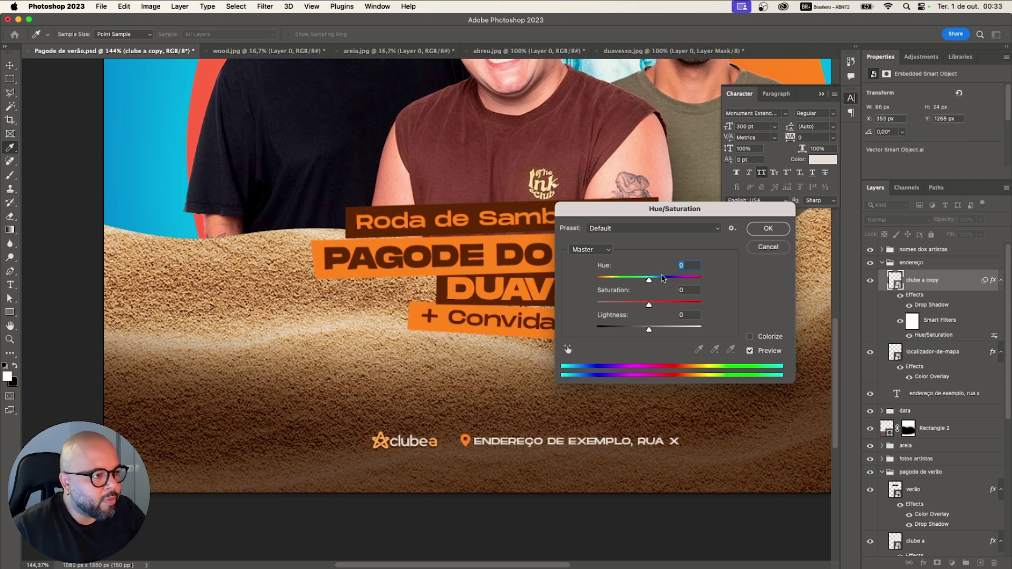
{"action": "left_click_drag", "start_coordinate": [649, 279], "coordinate": [643, 283]}
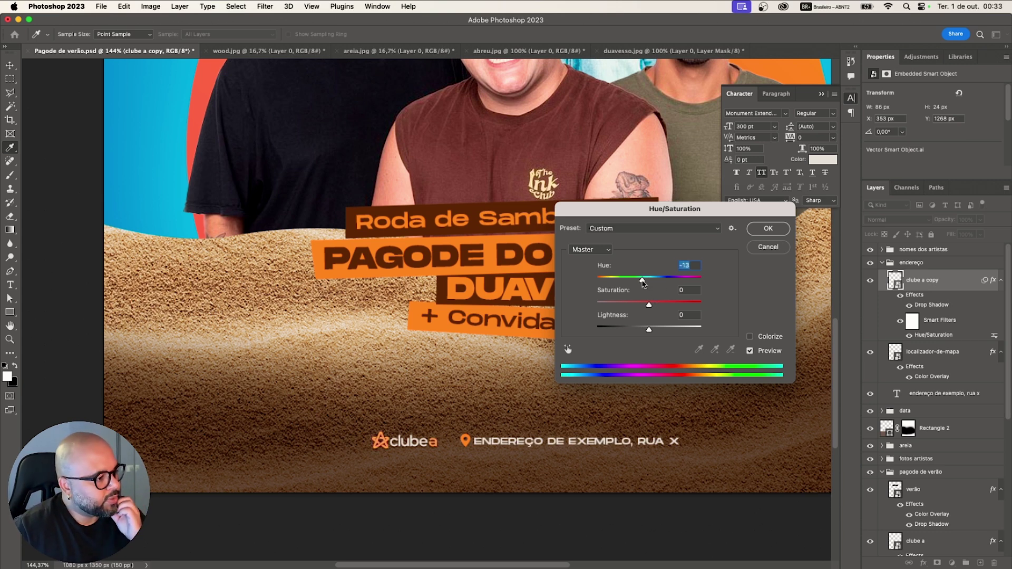
{"action": "mouse_move", "coordinate": [642, 283]}
{"action": "left_mouse_down"}
{"action": "mouse_move", "coordinate": [658, 285]}
{"action": "mouse_move", "coordinate": [638, 285]}
{"action": "mouse_move", "coordinate": [668, 307]}
{"action": "mouse_move", "coordinate": [646, 284]}
{"action": "left_mouse_up"}
{"action": "left_click", "coordinate": [667, 306]}
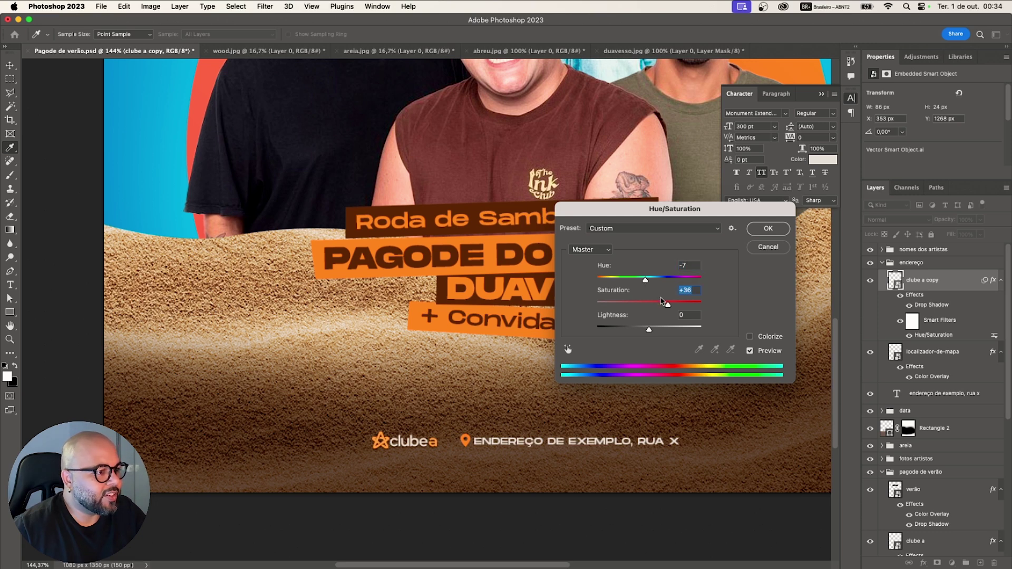
{"action": "mouse_move", "coordinate": [646, 283]}
{"action": "left_mouse_down"}
{"action": "mouse_move", "coordinate": [622, 283]}
{"action": "mouse_move", "coordinate": [664, 283]}
{"action": "mouse_move", "coordinate": [643, 285]}
{"action": "left_mouse_up"}
{"action": "left_click_drag", "start_coordinate": [650, 280], "coordinate": [654, 304]}
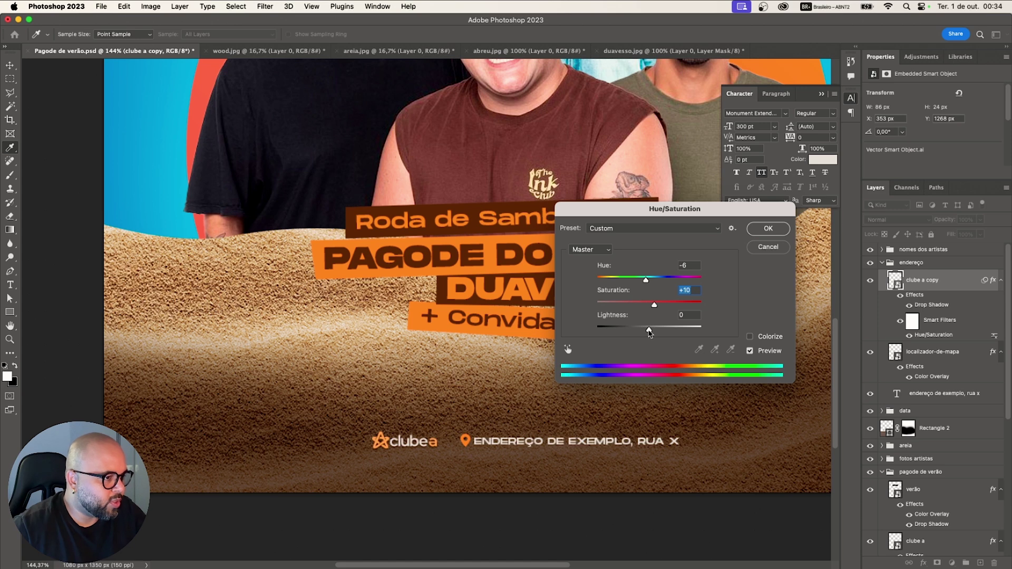
{"action": "left_click", "coordinate": [649, 330]}
{"action": "left_click_drag", "start_coordinate": [653, 304], "coordinate": [694, 305]}
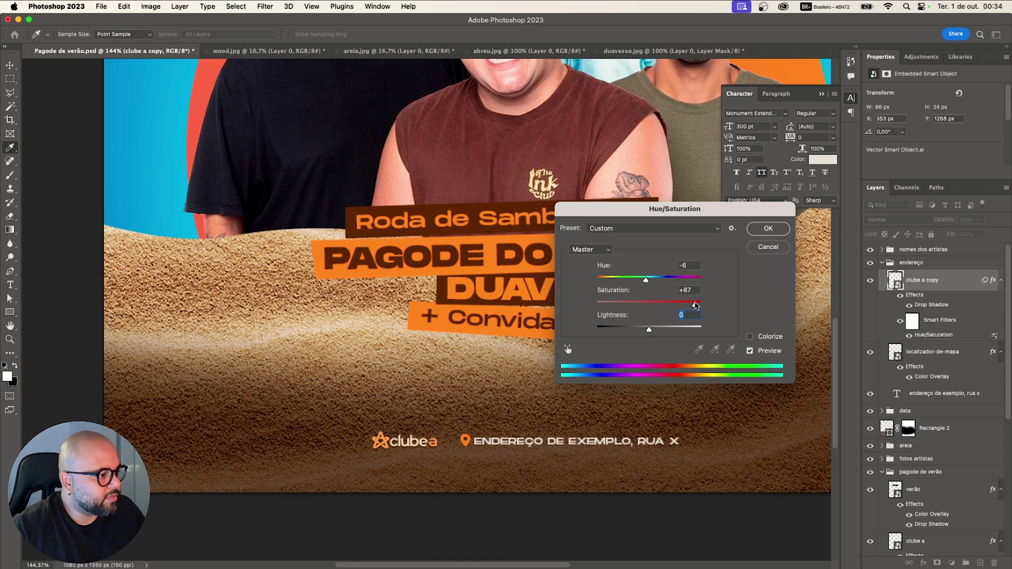
{"action": "left_click_drag", "start_coordinate": [646, 279], "coordinate": [647, 283]}
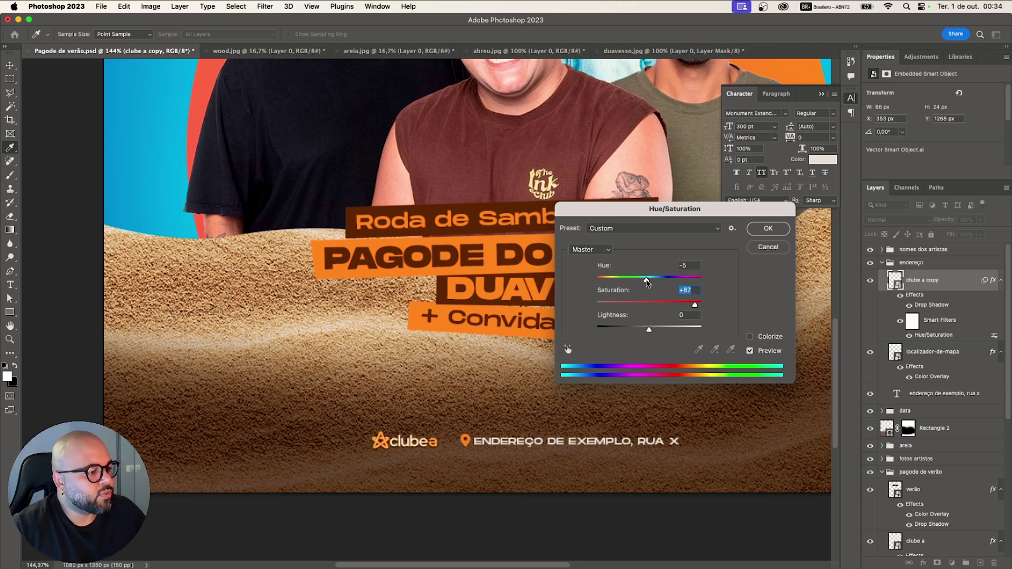
{"action": "left_click_drag", "start_coordinate": [647, 283], "coordinate": [643, 283]}
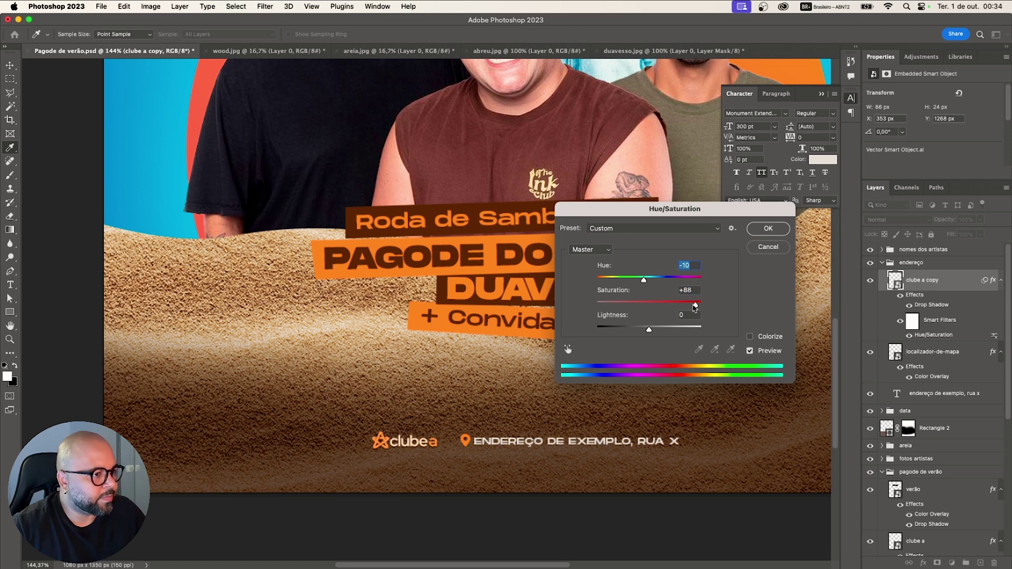
{"action": "left_click_drag", "start_coordinate": [695, 304], "coordinate": [673, 305]}
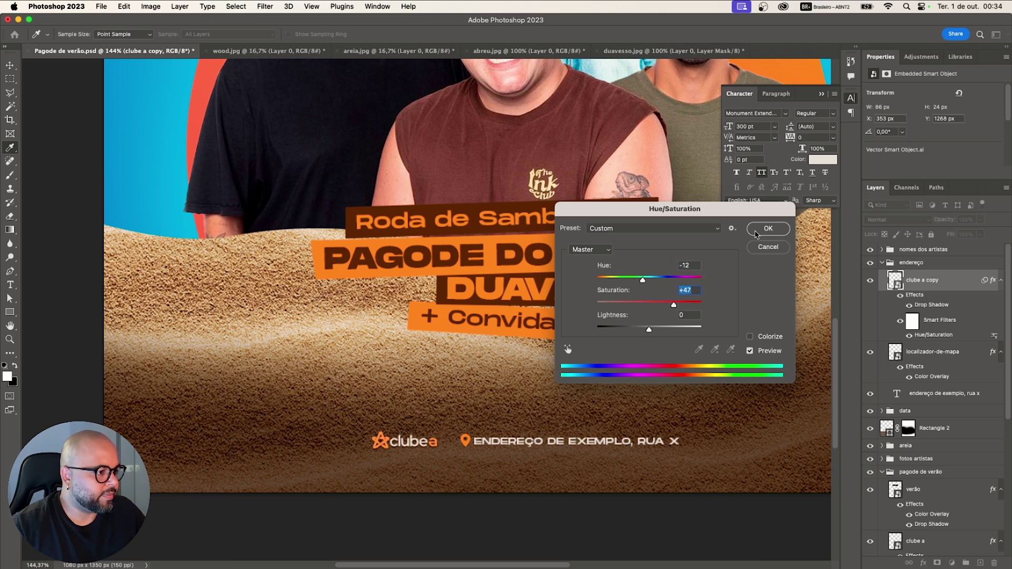
{"action": "left_click", "coordinate": [755, 232]}
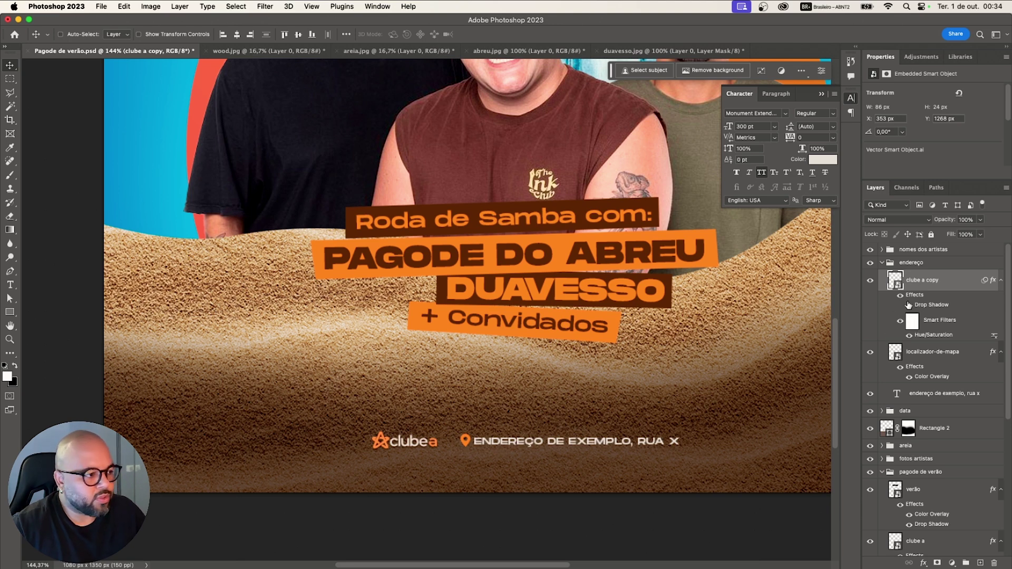
- Remove the Drop Shadow effect from the footer logo copy, collapse the endereço group and check its visibility
{"action": "left_click_drag", "start_coordinate": [921, 300], "coordinate": [994, 562]}
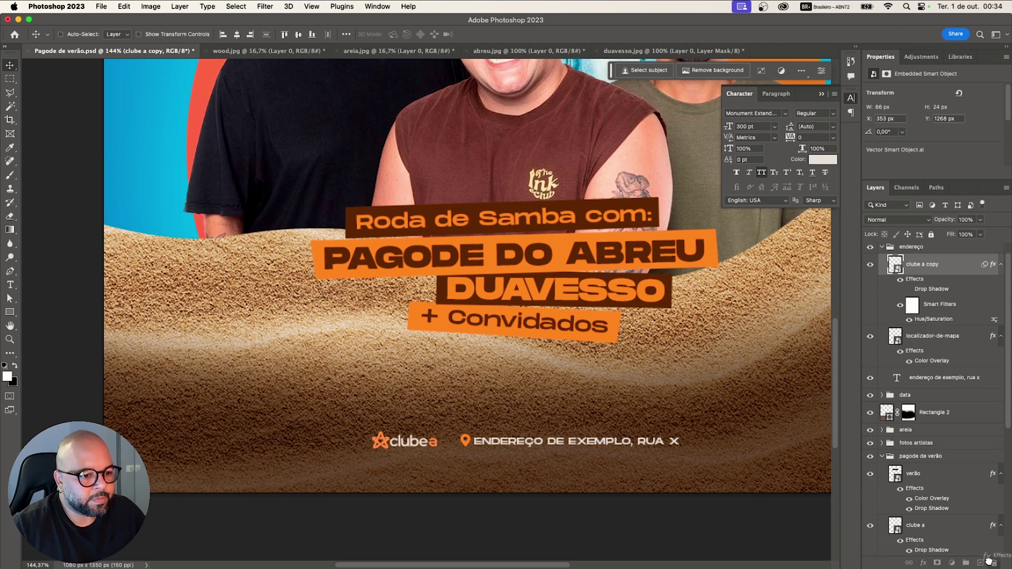
{"action": "left_click", "coordinate": [880, 246]}
{"action": "left_click", "coordinate": [870, 250]}
{"action": "left_click", "coordinate": [869, 251]}
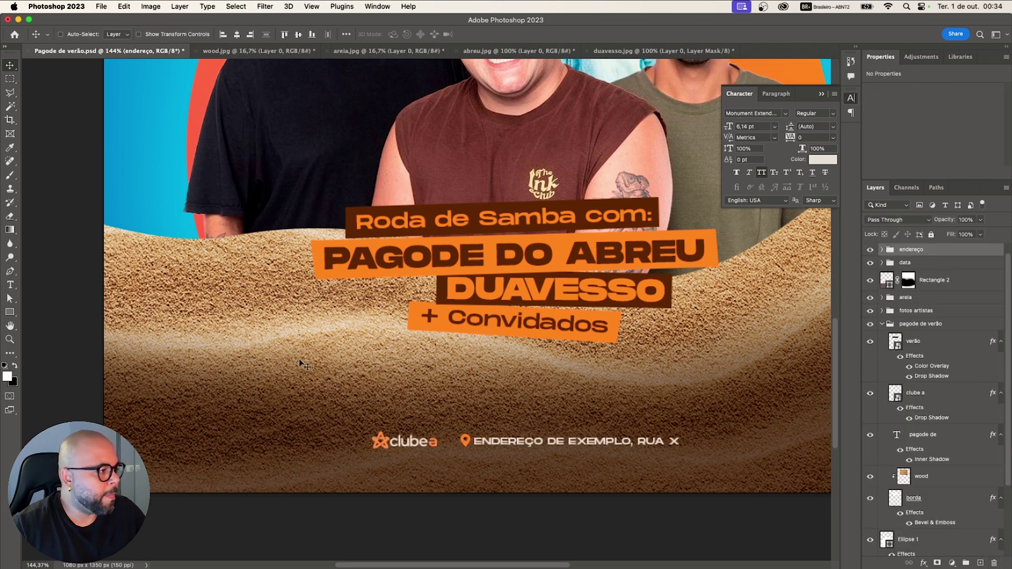
- Draw a 2 × 16 px vertical divider between the footer logo and the pin and fill it with the pin's orange, f58430
{"action": "left_click", "coordinate": [10, 312]}
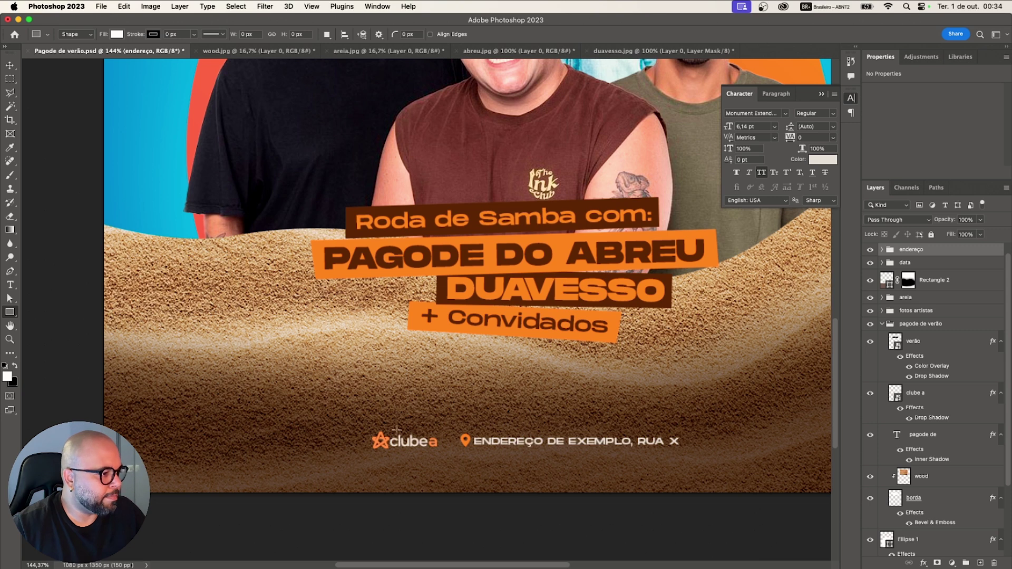
{"action": "left_click_drag", "start_coordinate": [447, 435], "coordinate": [448, 447]}
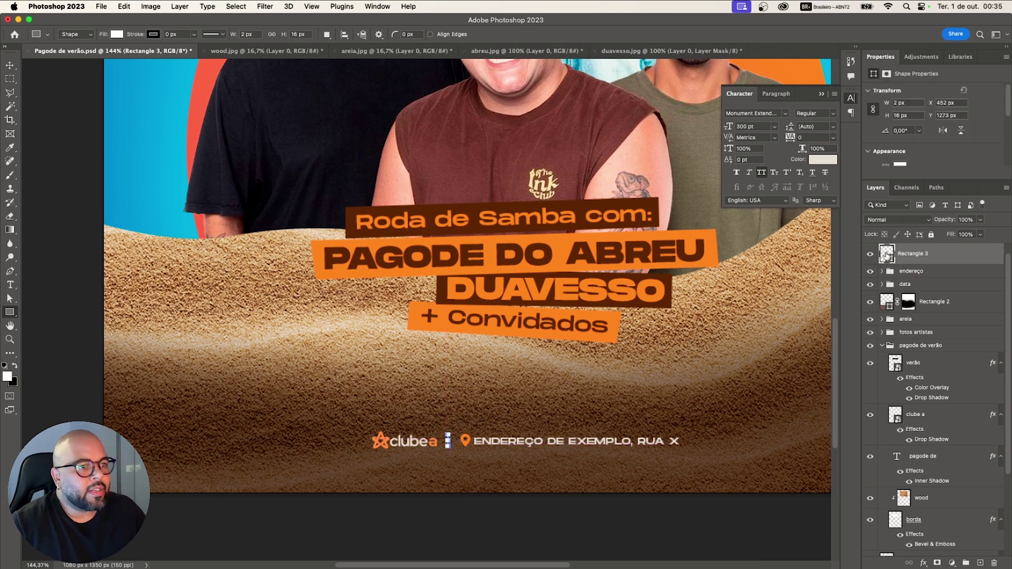
{"action": "left_click", "coordinate": [911, 272]}
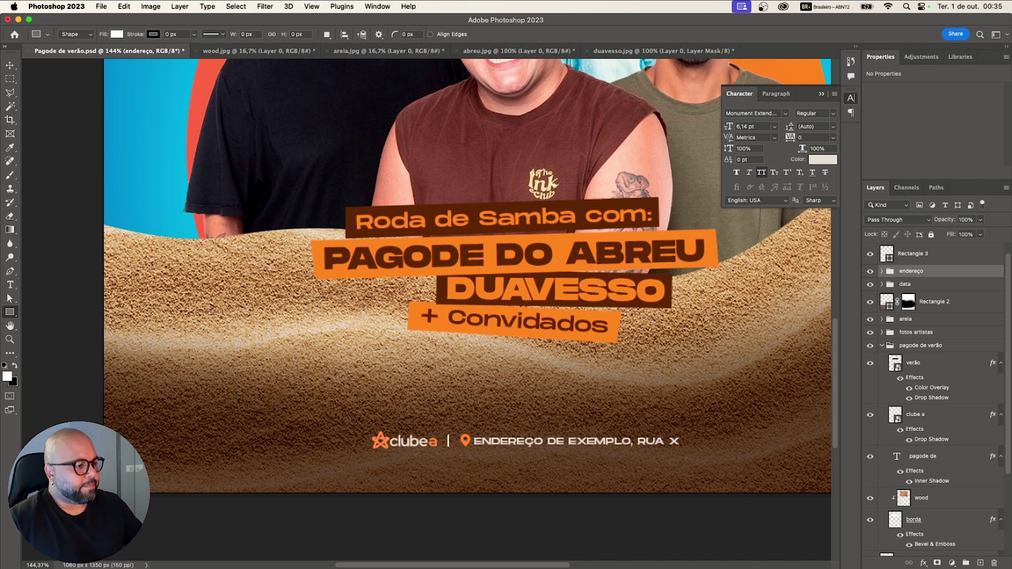
{"action": "double_click", "coordinate": [889, 258]}
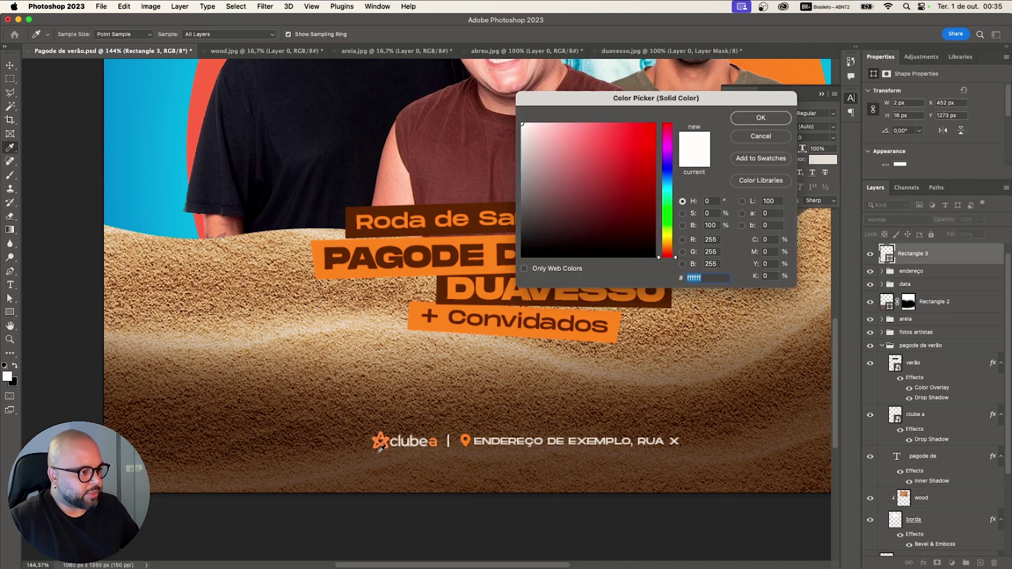
{"action": "left_click", "coordinate": [465, 441]}
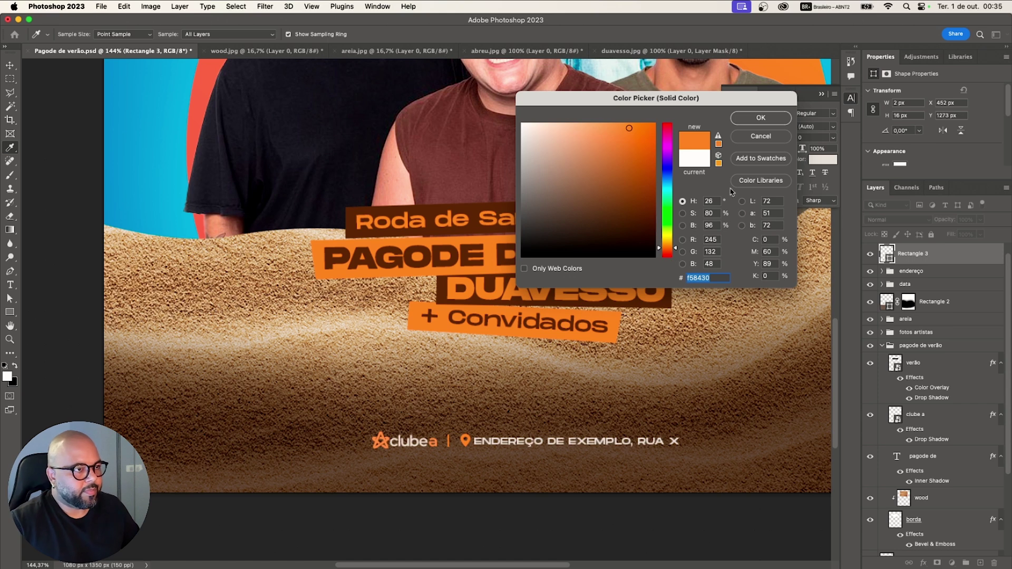
{"action": "left_click", "coordinate": [751, 119]}
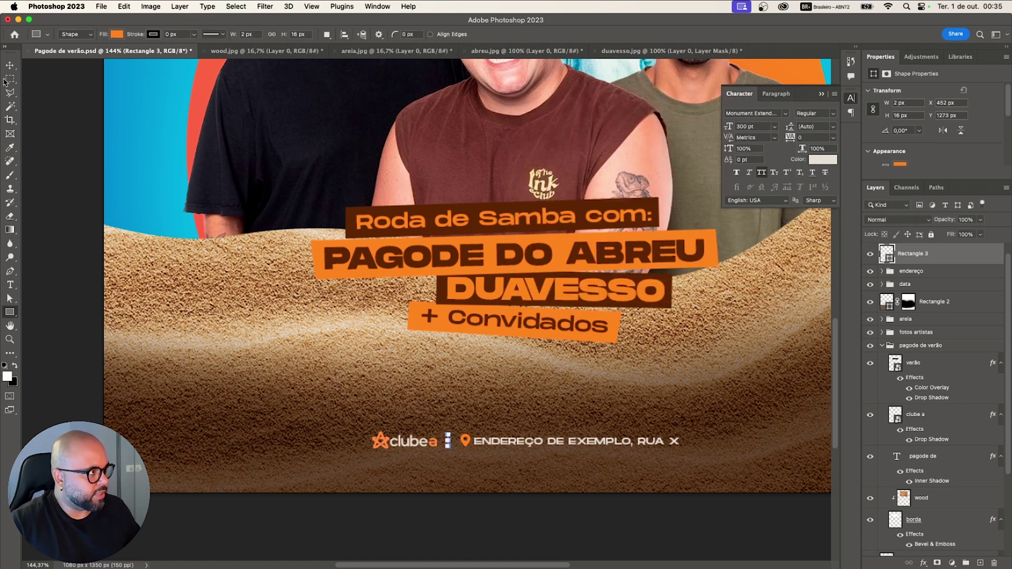
- Move the divider rectangle into the endereço group and check the group by toggling its visibility
{"action": "key", "text": "v"}
{"action": "scroll", "coordinate": [340, 191], "scroll_direction": "down", "scroll_amount": 3}
{"action": "scroll", "coordinate": [422, 221], "scroll_direction": "down", "scroll_amount": 3}
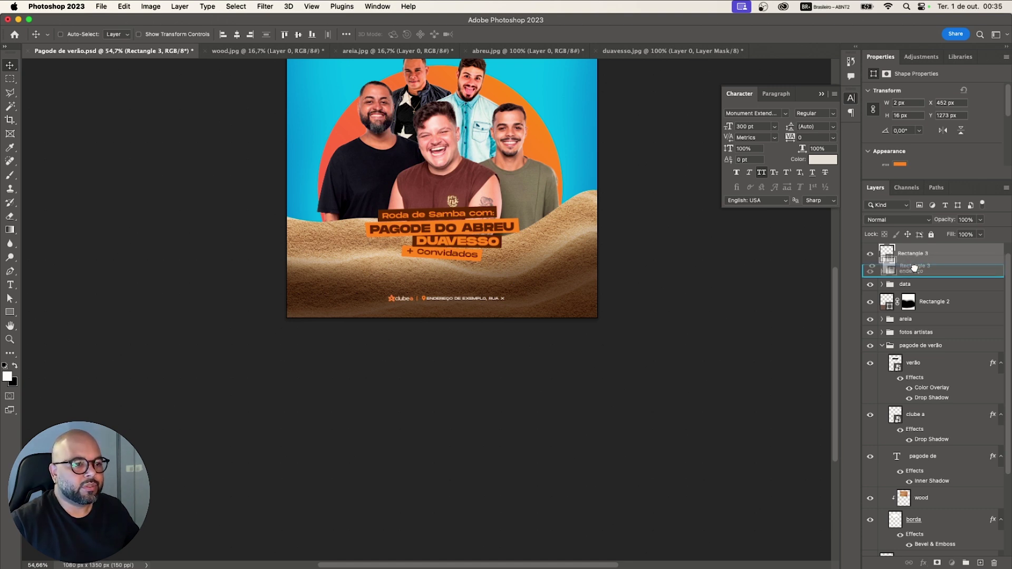
{"action": "key", "text": "Delete"}
{"action": "left_click", "coordinate": [870, 249]}
{"action": "left_click", "coordinate": [870, 250]}
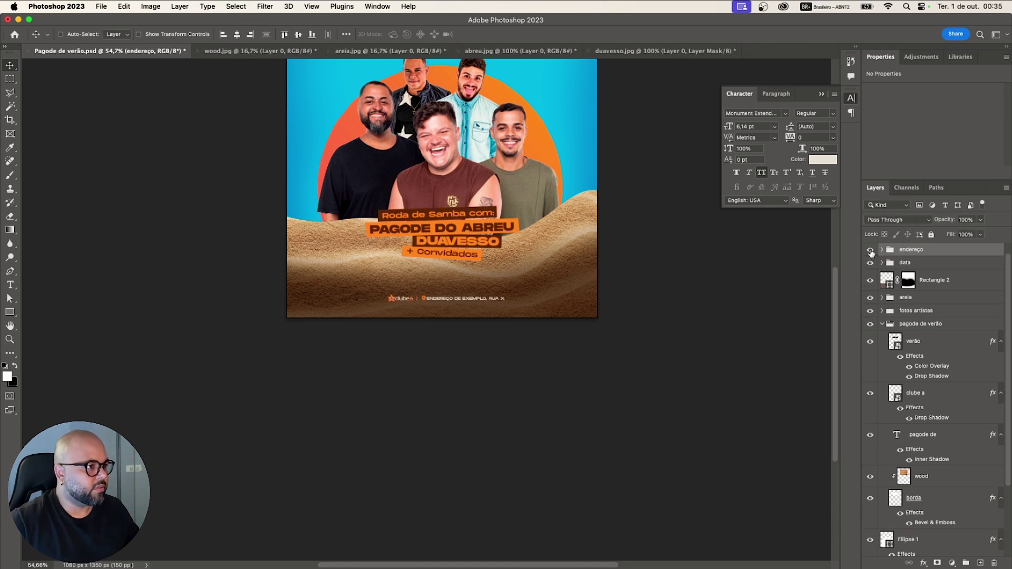
- Center the endereço group horizontally on the canvas and collapse the pagode de verão group
{"action": "left_click", "coordinate": [237, 38]}
{"action": "scroll", "coordinate": [422, 222], "scroll_direction": "up", "scroll_amount": 2}
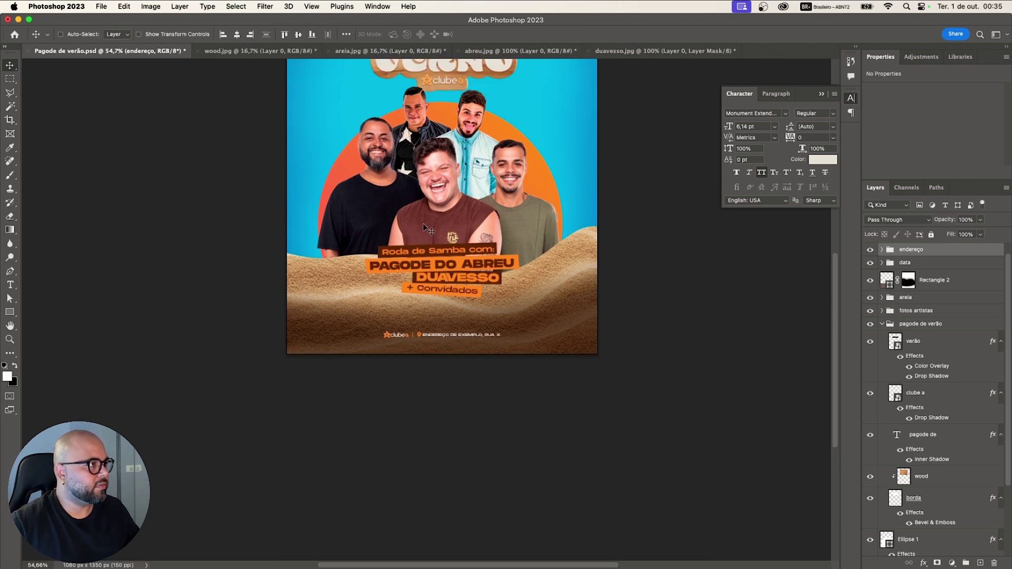
{"action": "left_click", "coordinate": [345, 35]}
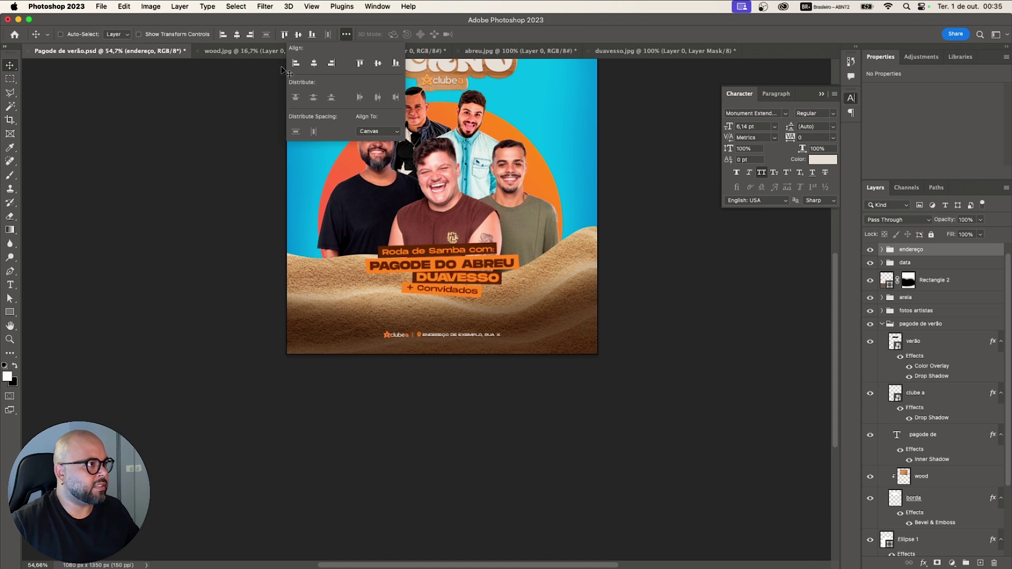
{"action": "left_click", "coordinate": [237, 36]}
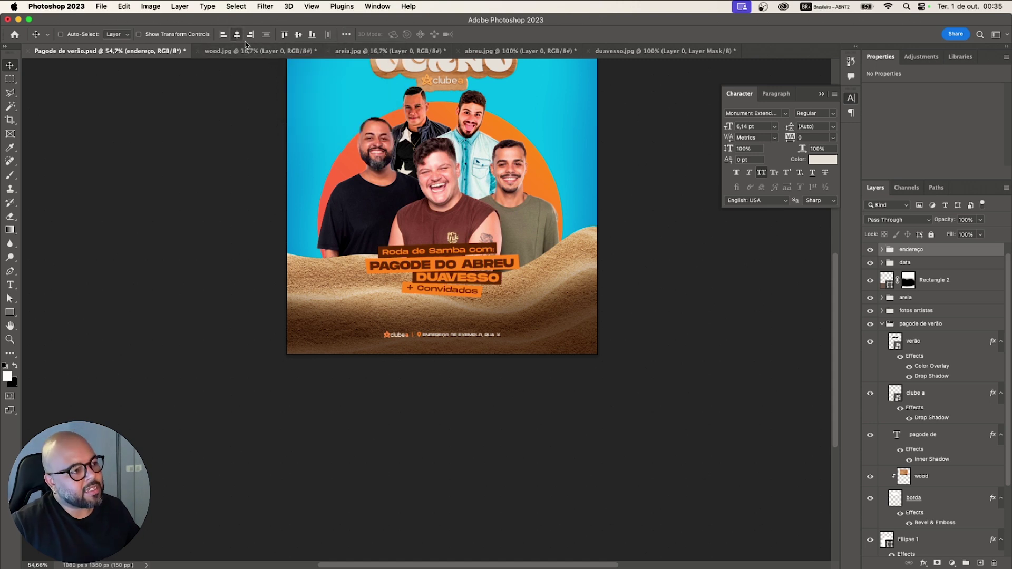
{"action": "left_click", "coordinate": [881, 324]}
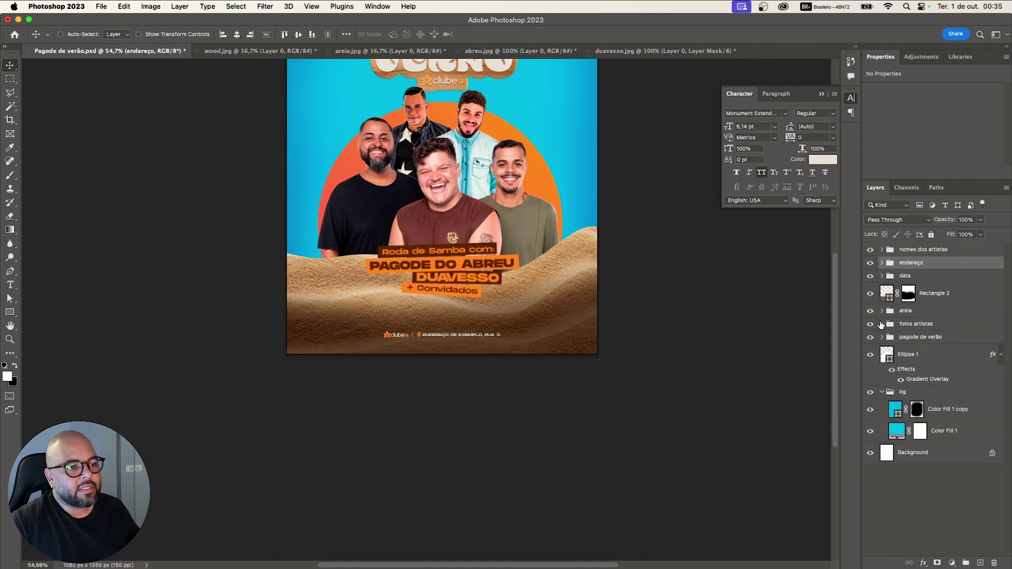
- Select the data group and nudge the date line up about 110 px, close to the poster's top edge
{"action": "scroll", "coordinate": [477, 261], "scroll_direction": "up", "scroll_amount": 5}
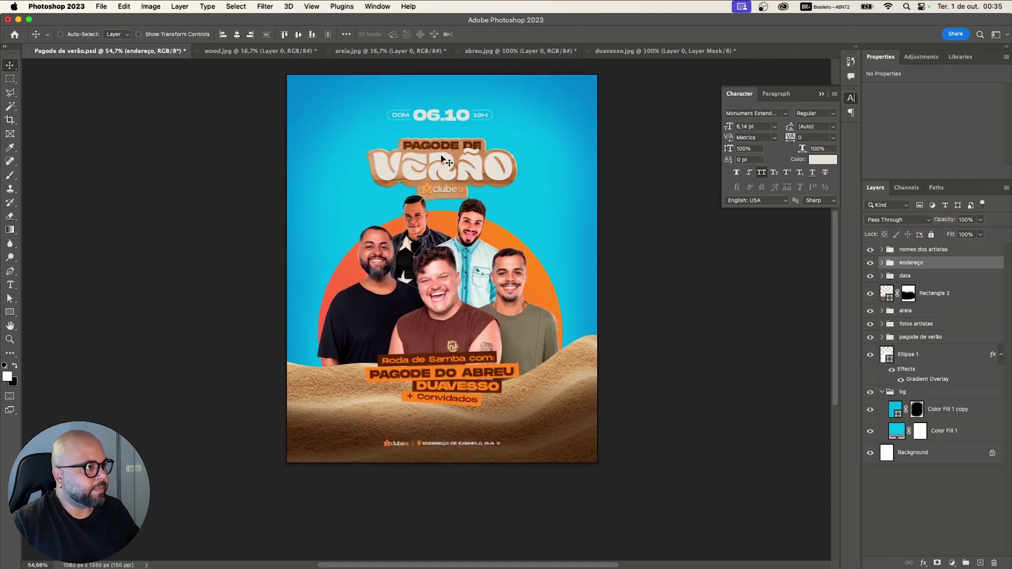
{"action": "right_click", "coordinate": [442, 112]}
{"action": "left_click", "coordinate": [448, 111]}
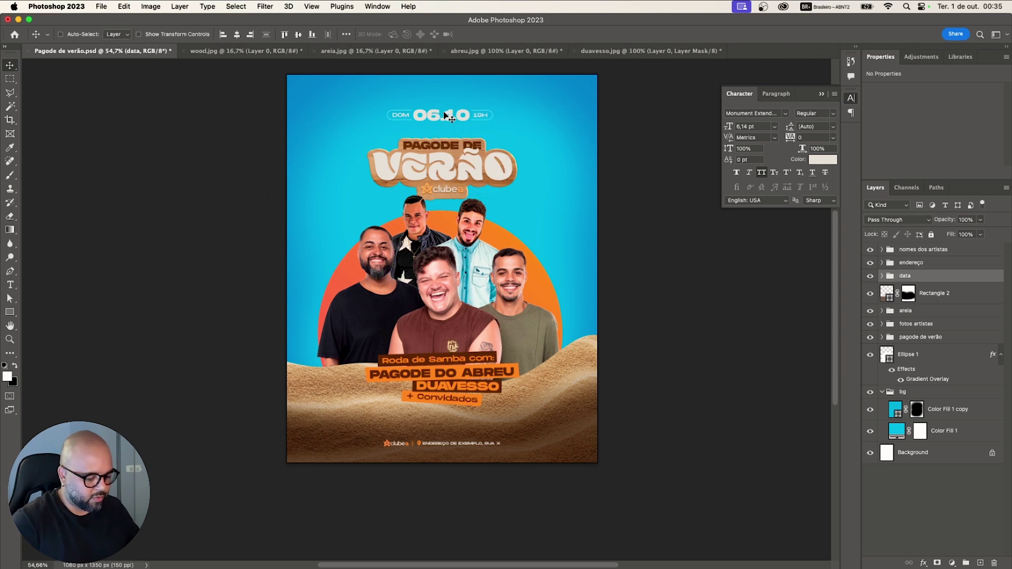
{"action": "key", "text": "shift+Up"}
{"action": "key", "text": "shift+Up"}
{"action": "key", "text": "shift+Up"}
{"action": "key", "text": "shift+Up"}
{"action": "key", "text": "shift+Up"}
{"action": "key", "text": "shift+Down"}
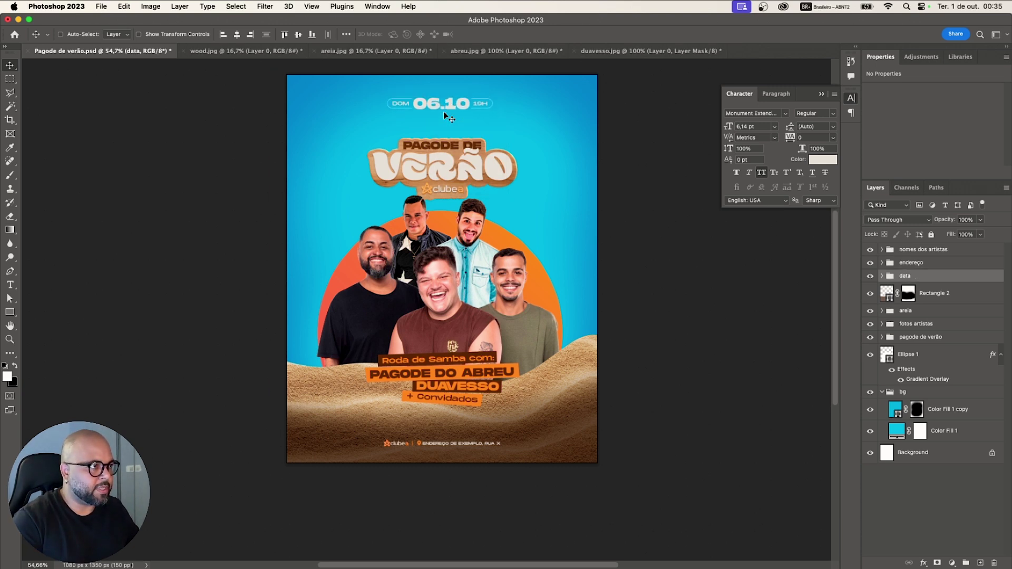
{"action": "key", "text": "Down"}
{"action": "key", "text": "shift+Up"}
{"action": "key", "text": "shift+Up"}
{"action": "key", "text": "shift+Up"}
{"action": "key", "text": "shift+Up"}
{"action": "key", "text": "shift+Up"}
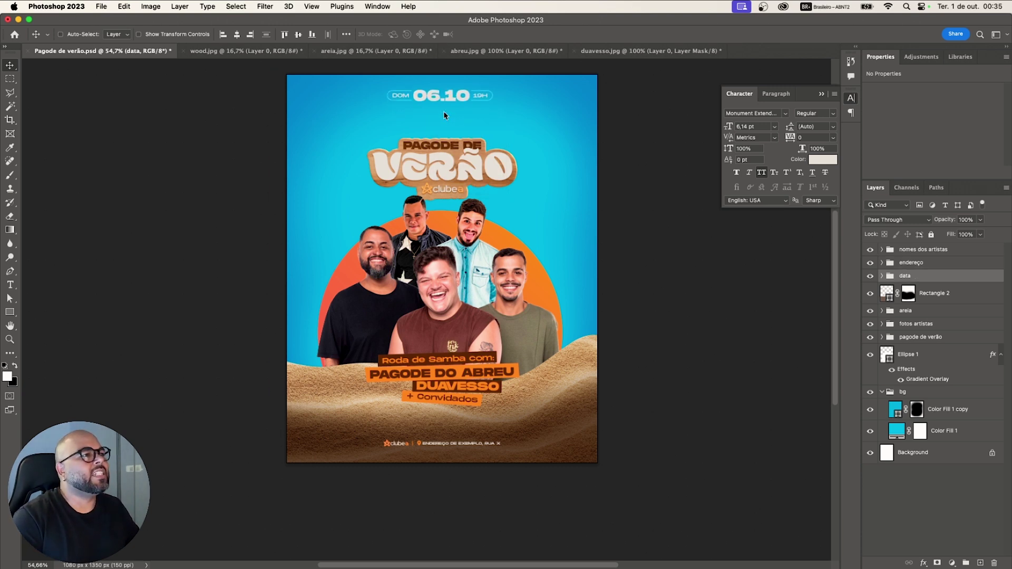
{"action": "key", "text": "shift+Up"}
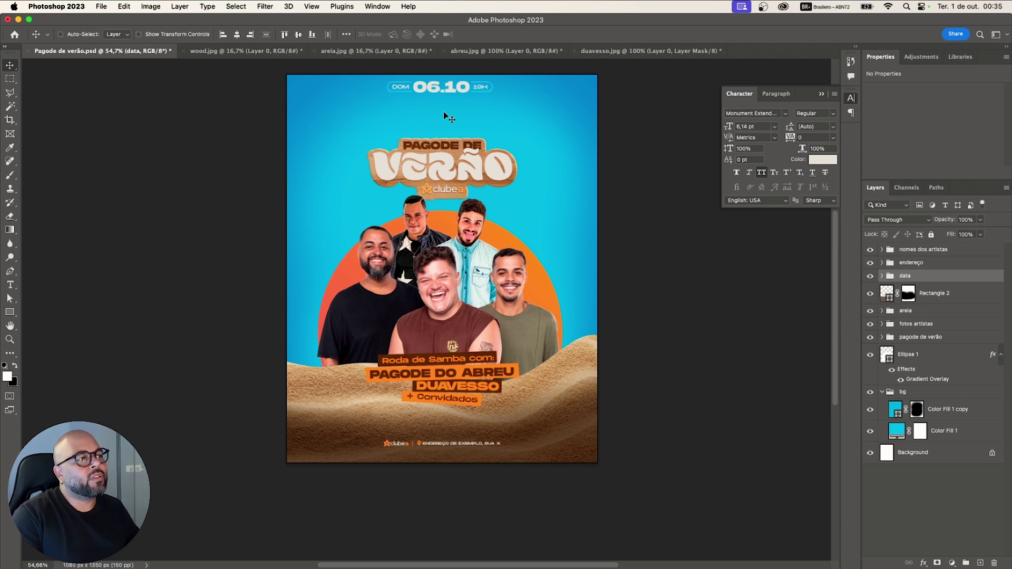
{"action": "key", "text": "shift+Up"}
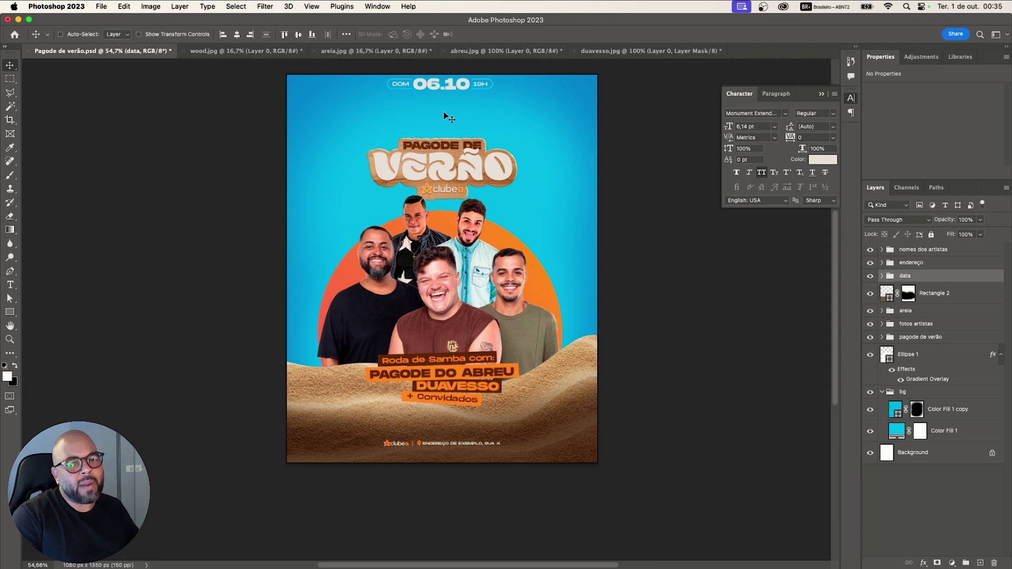
- Nudge the data group down about 60 px to leave a margin above the date line
{"action": "key", "text": "shift+Down"}
{"action": "key", "text": "shift+Down"}
{"action": "key", "text": "shift+Down"}
{"action": "key", "text": "shift+Down"}
{"action": "key", "text": "shift+Down"}
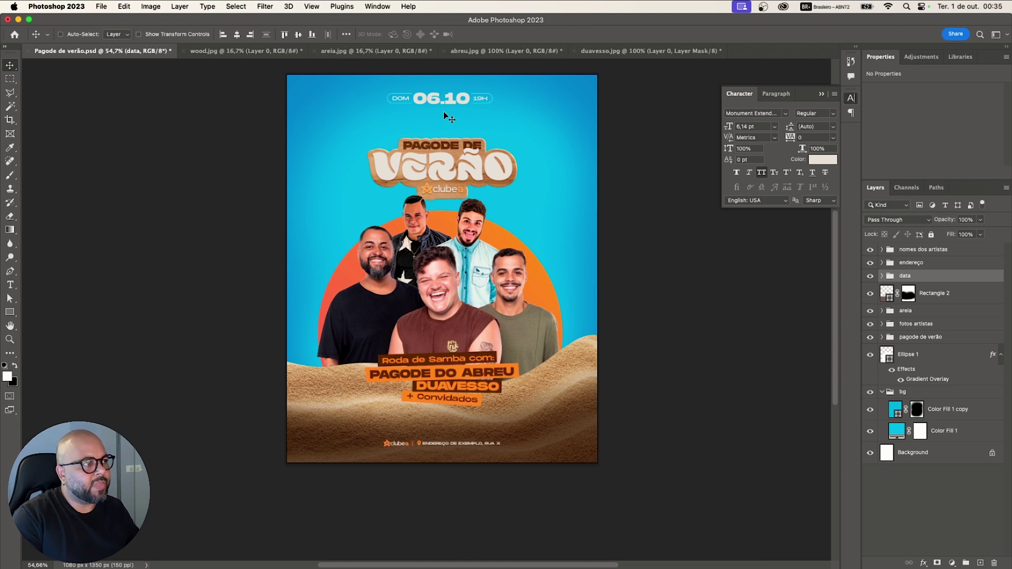
{"action": "key", "text": "shift+Down"}
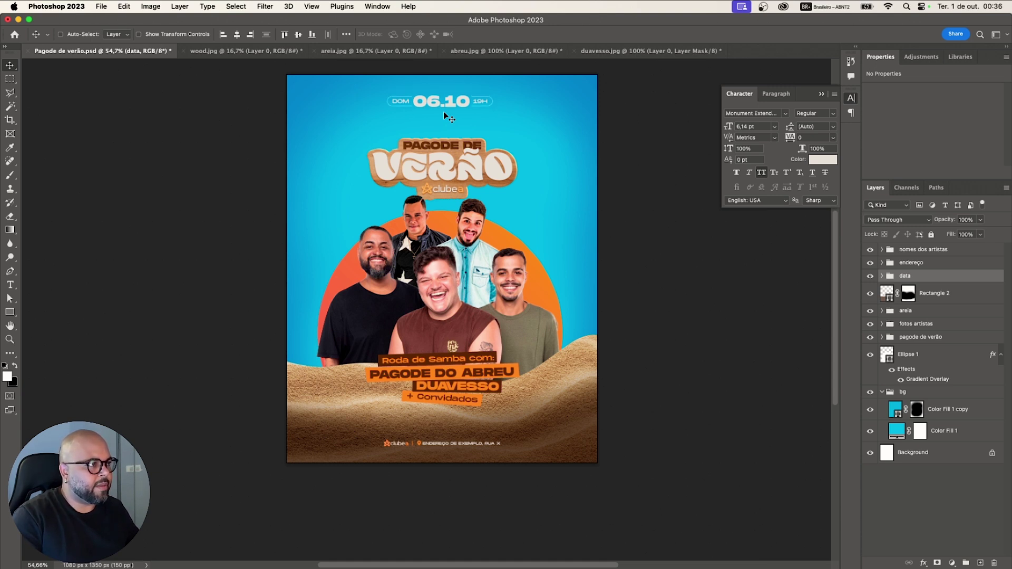
- Select the pagode de verão group and move the title up about 40 px, closer to the date line
{"action": "right_click", "coordinate": [445, 152]}
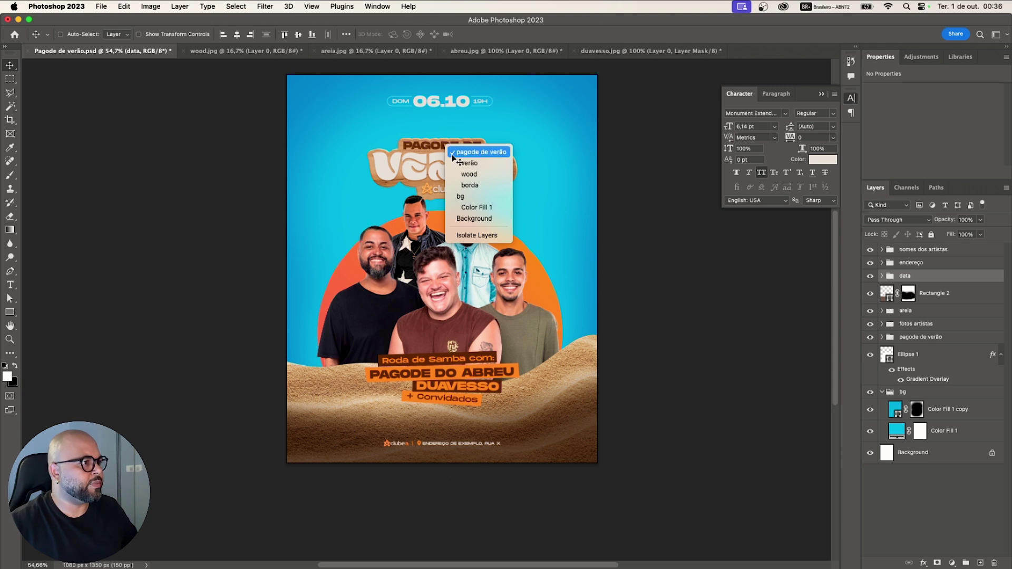
{"action": "left_click", "coordinate": [451, 153]}
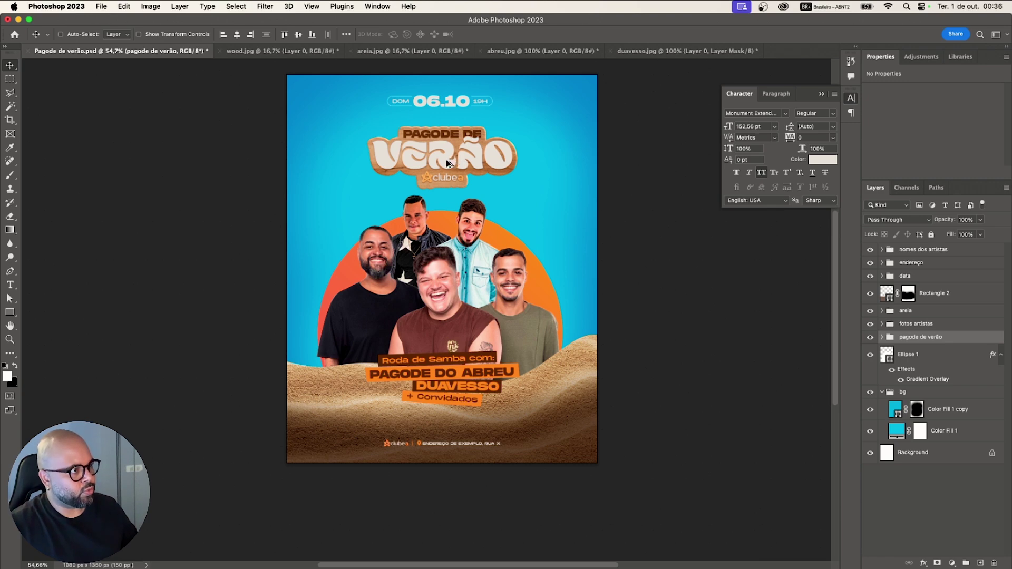
{"action": "mouse_move", "coordinate": [452, 167]}
{"action": "left_mouse_down"}
{"action": "mouse_move", "coordinate": [428, 163]}
{"action": "mouse_move", "coordinate": [444, 166]}
{"action": "left_mouse_up"}
{"action": "left_click_drag", "start_coordinate": [545, 198], "coordinate": [527, 197]}
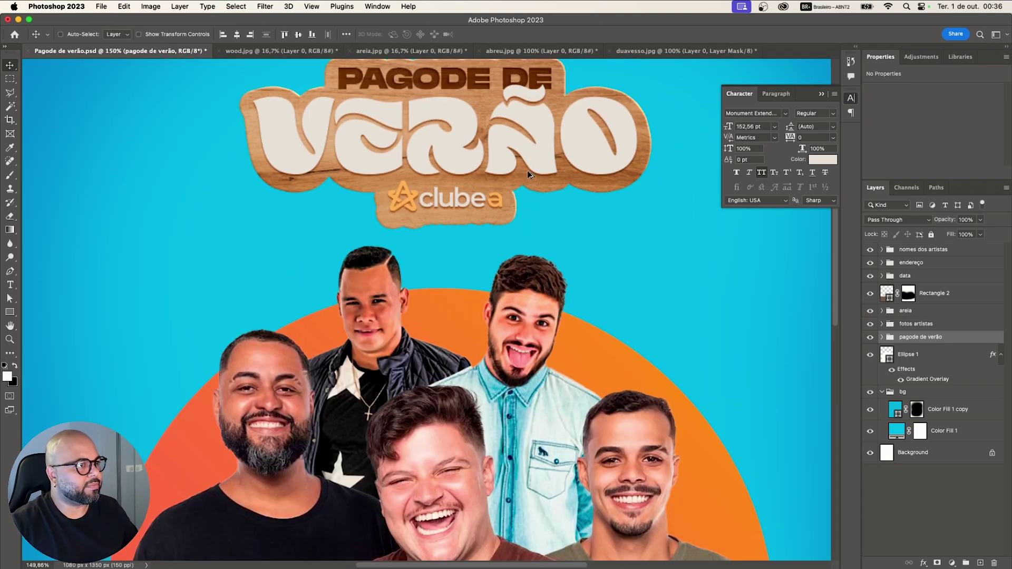
- Expand the fotos artistas group and convert the masked Layer 3 into a smart object
{"action": "scroll", "coordinate": [506, 182], "scroll_direction": "down", "scroll_amount": 5}
{"action": "scroll", "coordinate": [486, 188], "scroll_direction": "down", "scroll_amount": 4}
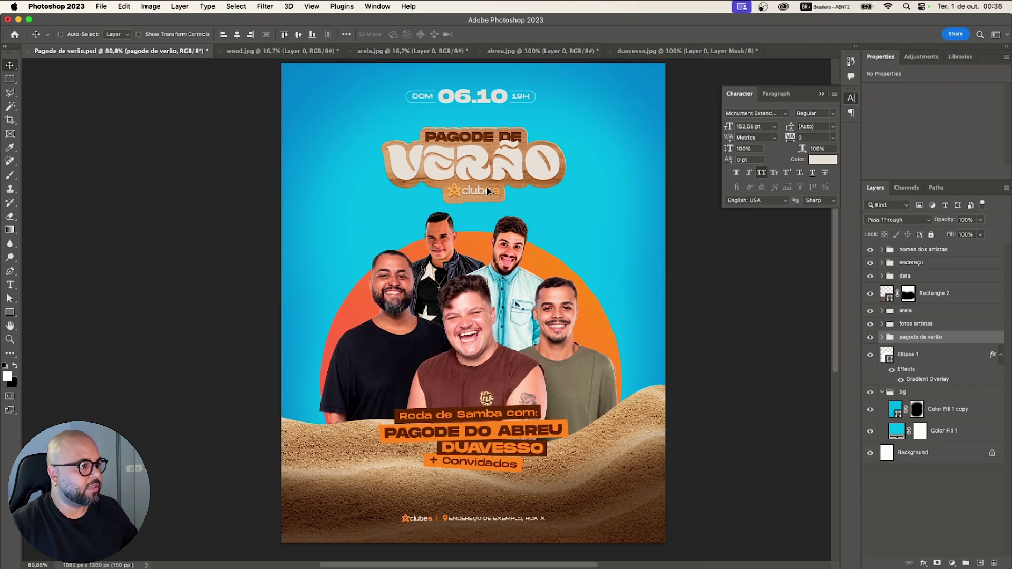
{"action": "scroll", "coordinate": [486, 187], "scroll_direction": "down", "scroll_amount": 3}
{"action": "scroll", "coordinate": [485, 215], "scroll_direction": "up", "scroll_amount": 1}
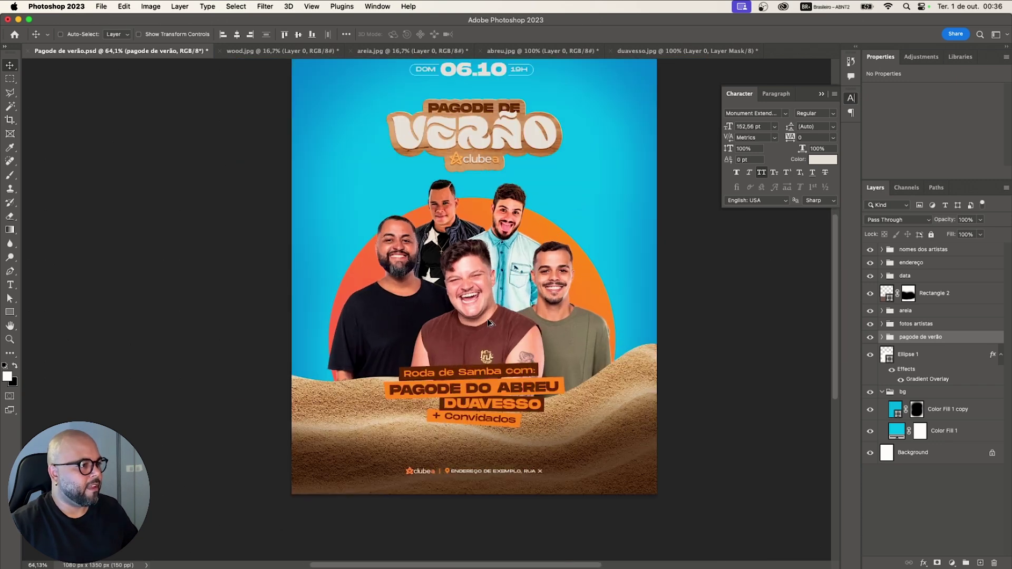
{"action": "scroll", "coordinate": [488, 321], "scroll_direction": "down", "scroll_amount": 2}
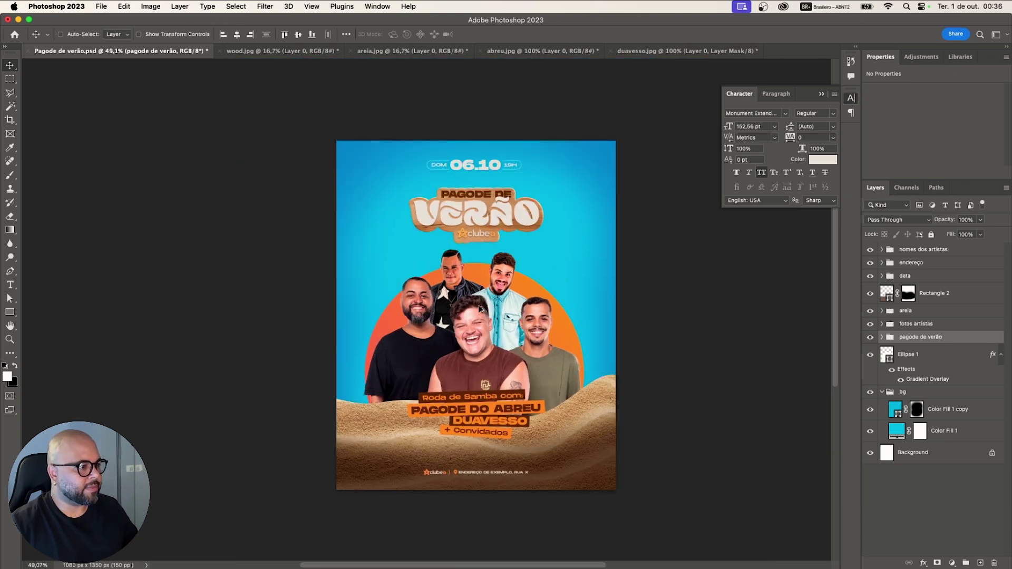
{"action": "scroll", "coordinate": [480, 312], "scroll_direction": "up", "scroll_amount": 4}
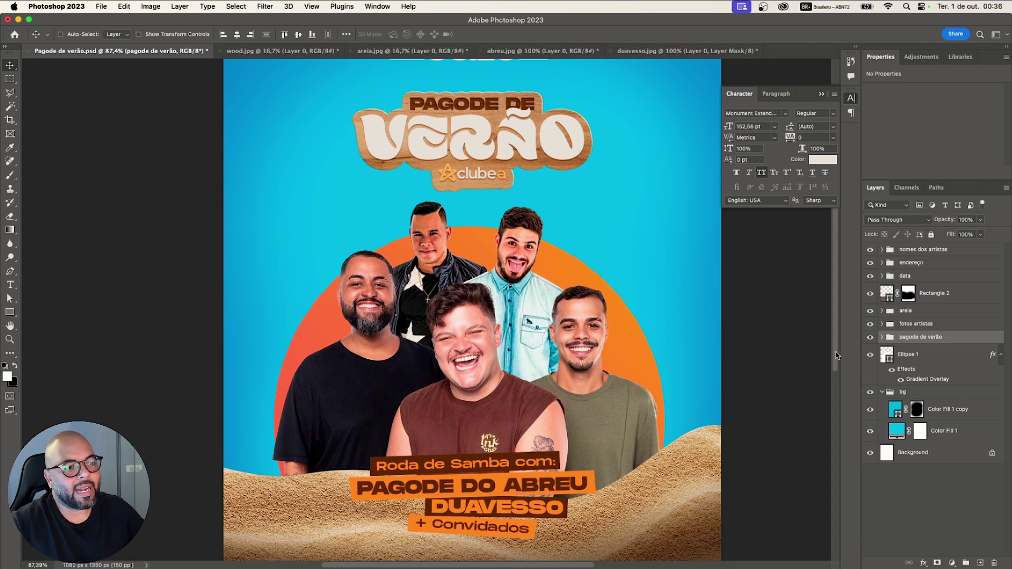
{"action": "left_click", "coordinate": [880, 324]}
{"action": "left_click", "coordinate": [918, 348]}
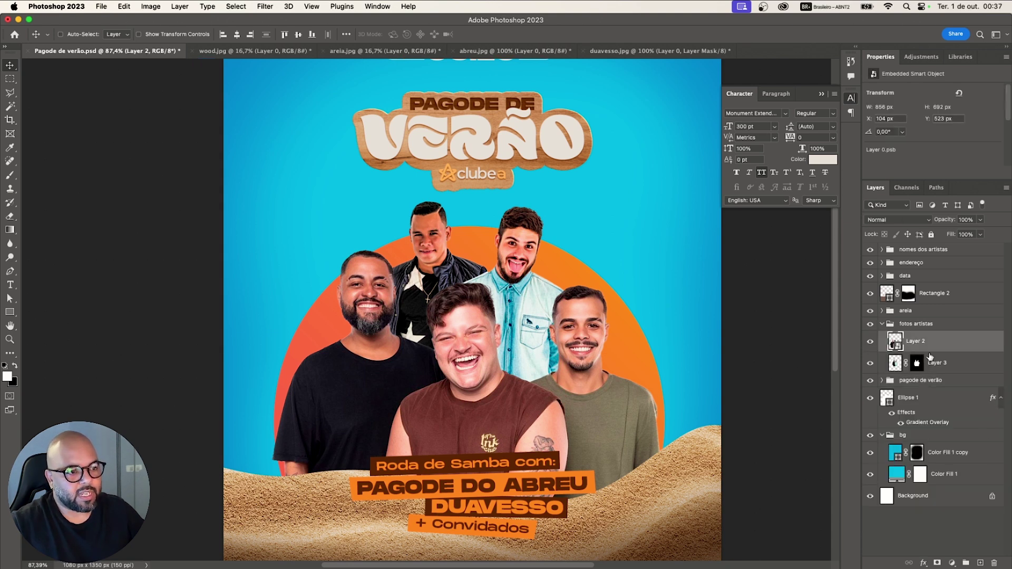
{"action": "left_click", "coordinate": [930, 364]}
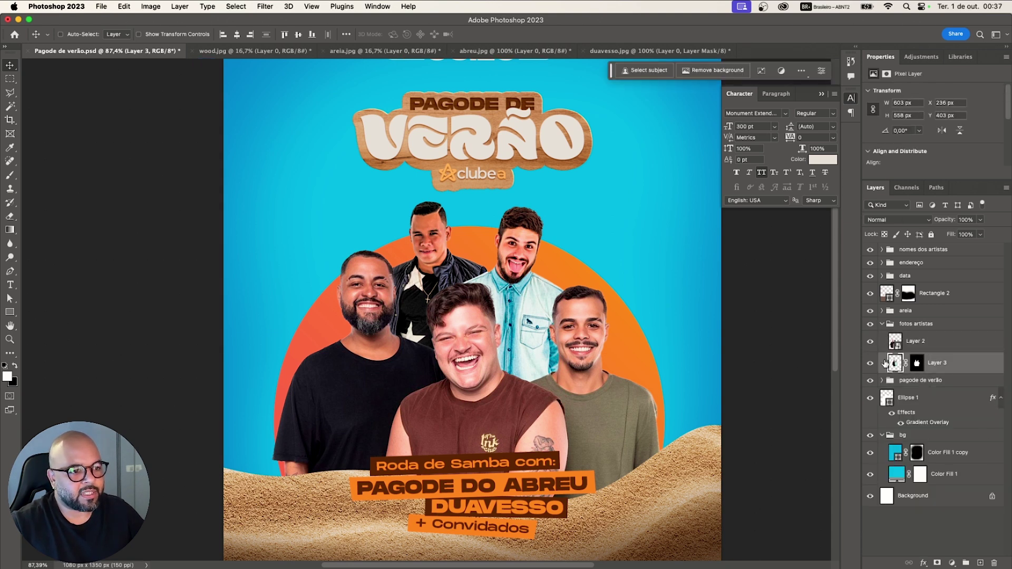
{"action": "right_click", "coordinate": [946, 371]}
{"action": "left_click", "coordinate": [899, 246]}
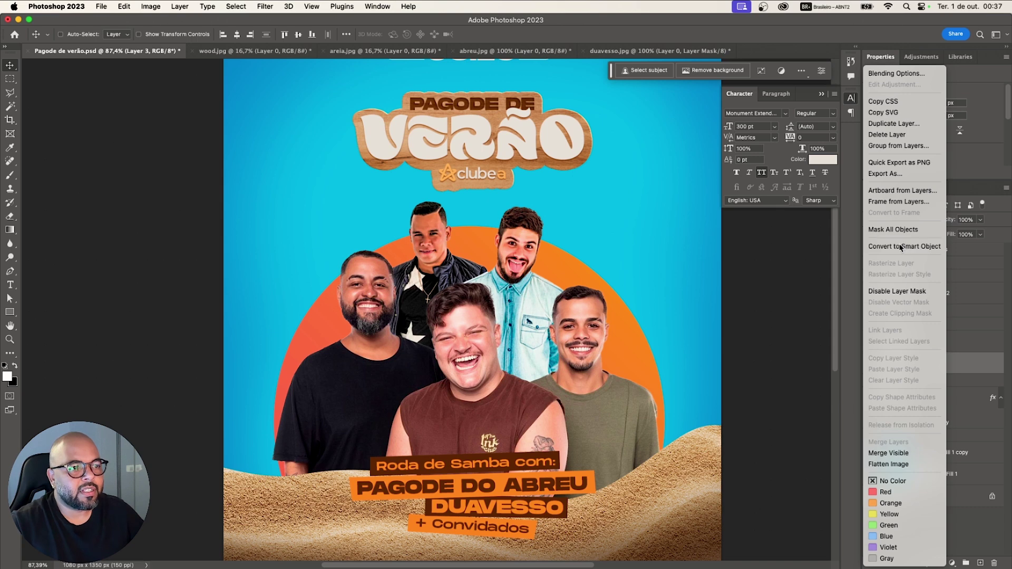
- Rename the artist photo layers in the fotos artistas group: Layer 2 as "abreu" and Layer 3 as "duavesso"
{"action": "left_click", "coordinate": [915, 344]}
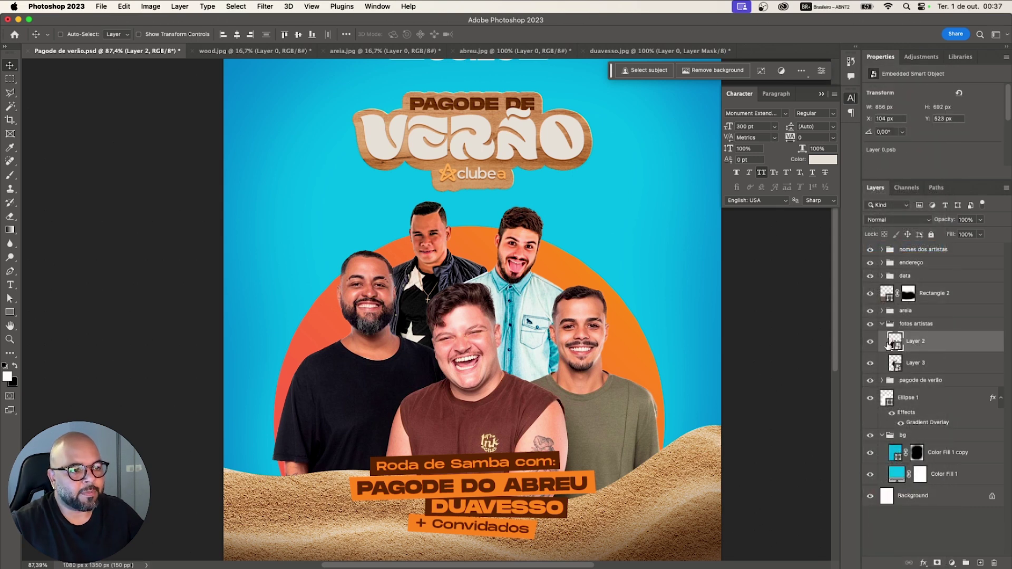
{"action": "left_click", "coordinate": [870, 341]}
{"action": "left_click", "coordinate": [870, 341]}
{"action": "double_click", "coordinate": [915, 341]}
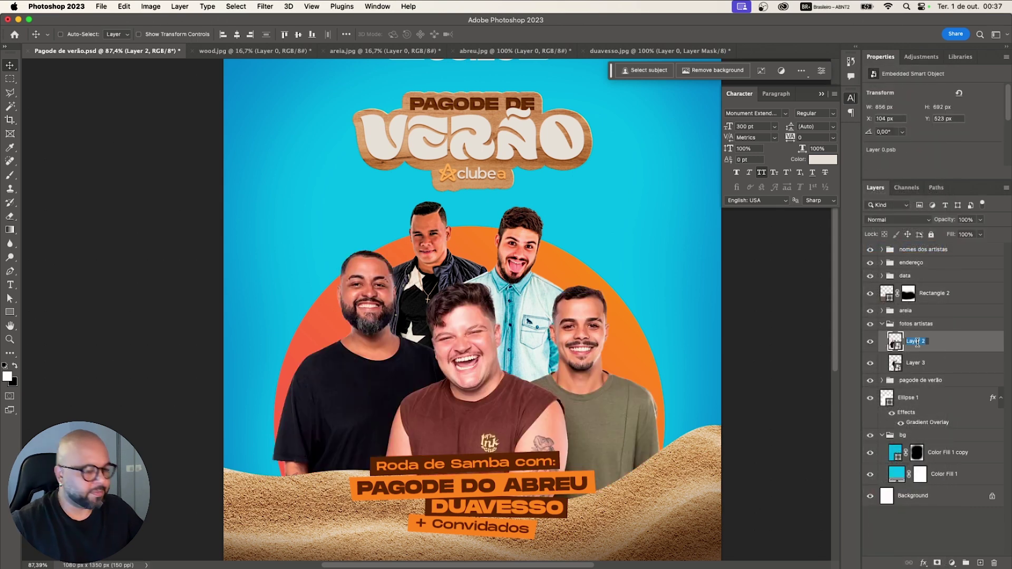
{"action": "type", "text": "abreu"}
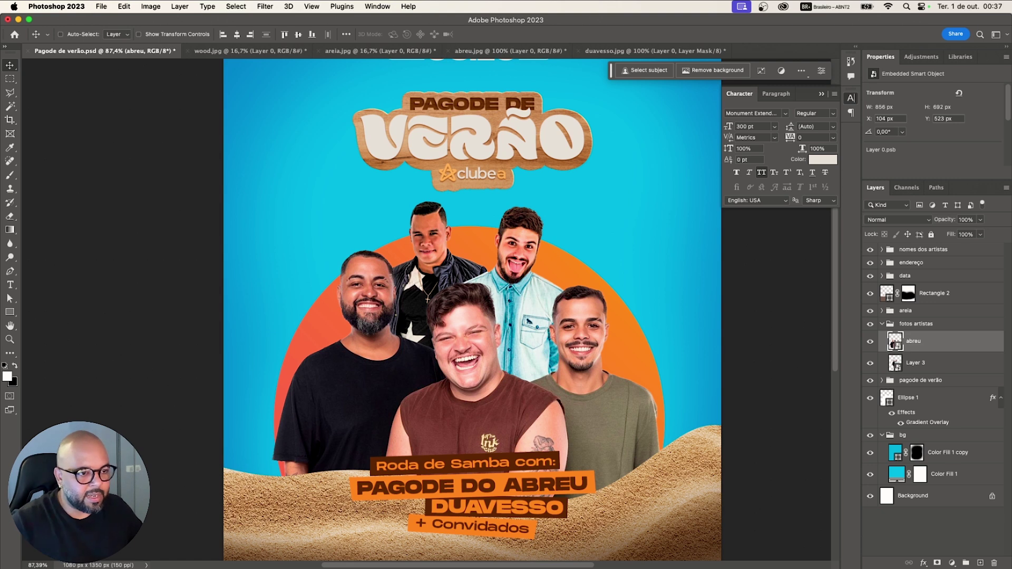
{"action": "double_click", "coordinate": [917, 362]}
{"action": "type", "text": "duav"}
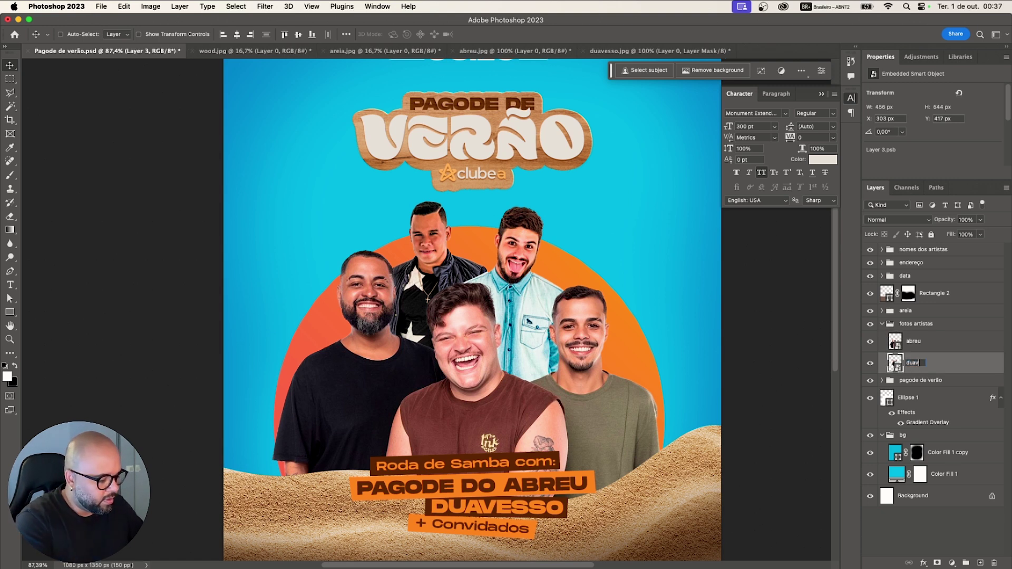
{"action": "type", "text": "esso"}
{"action": "key", "text": "Return"}
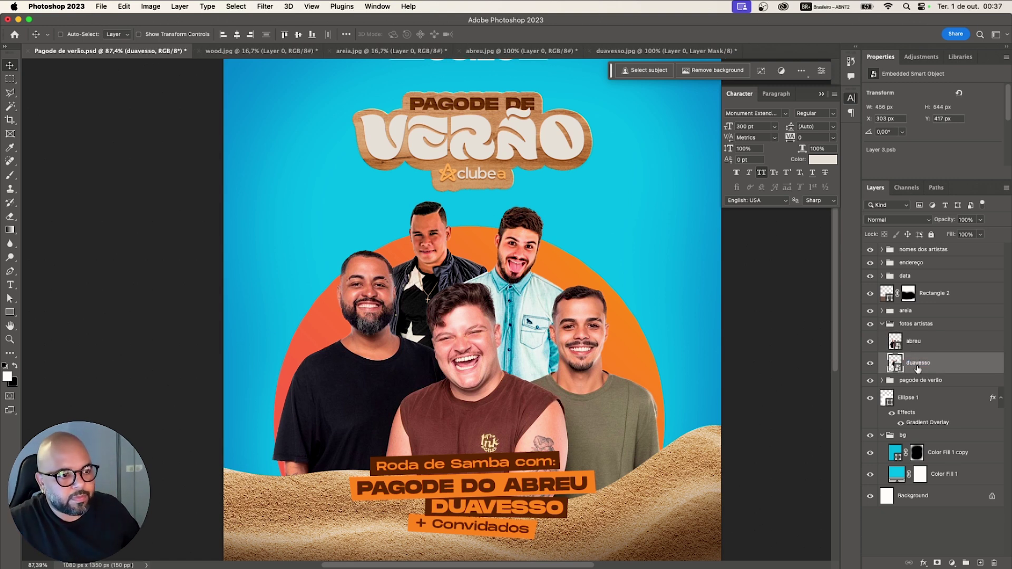
- Apply a Camera Raw filter to the abreu layer with Clarity +40, Temperature +5 and Texture +10
{"action": "left_click", "coordinate": [912, 344]}
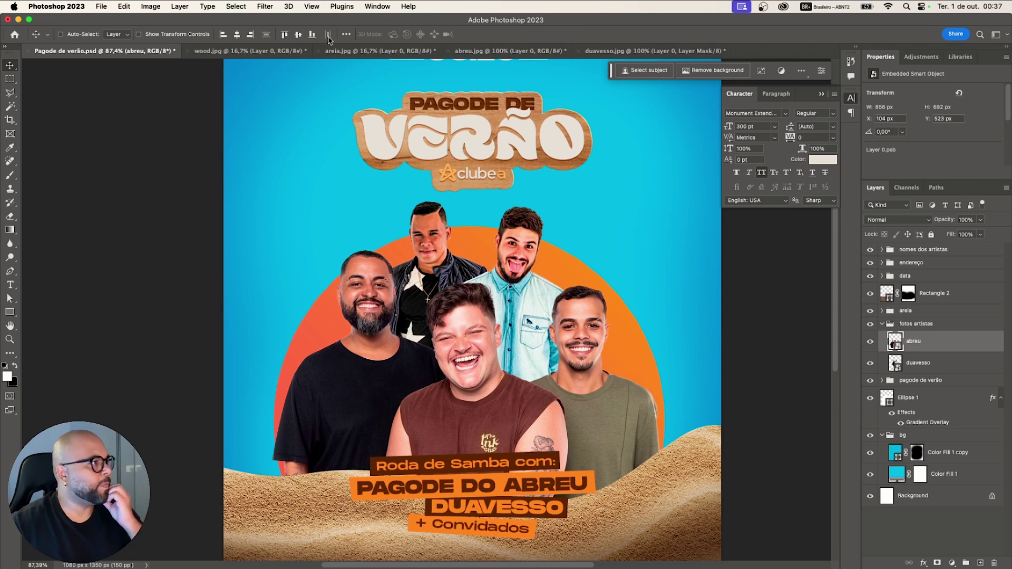
{"action": "left_click", "coordinate": [264, 7]}
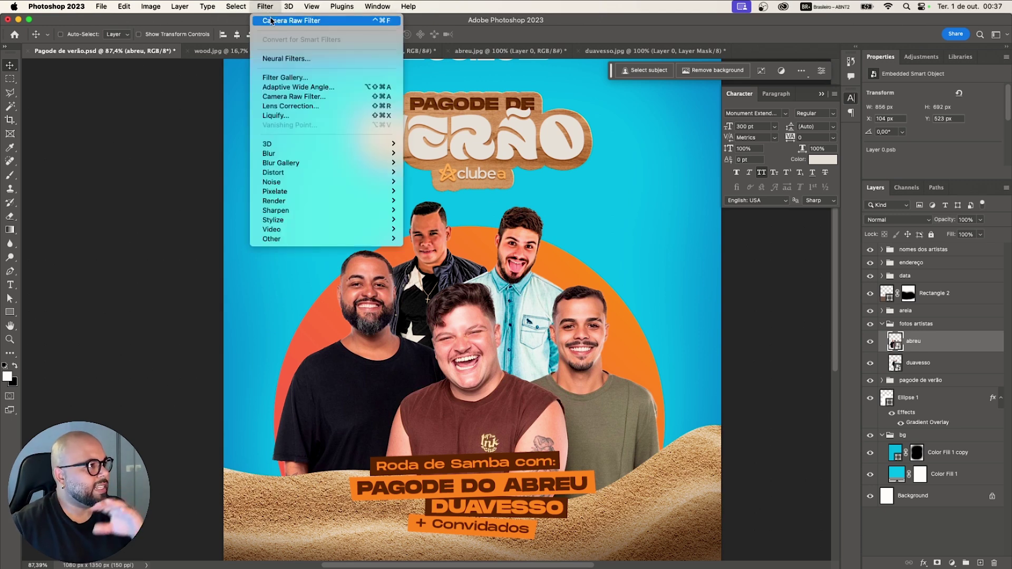
{"action": "left_click", "coordinate": [272, 21]}
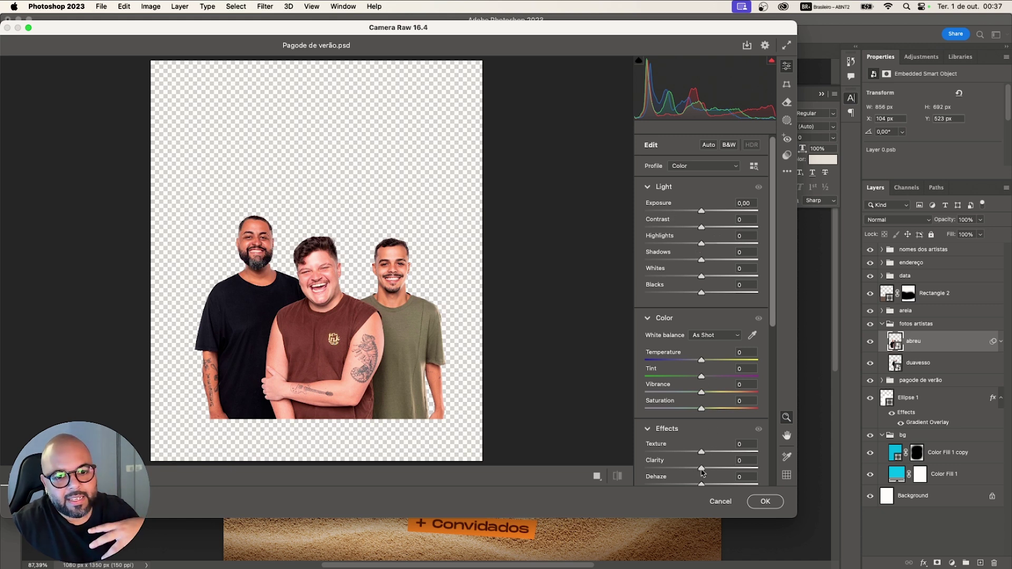
{"action": "left_click_drag", "start_coordinate": [701, 469], "coordinate": [724, 472]}
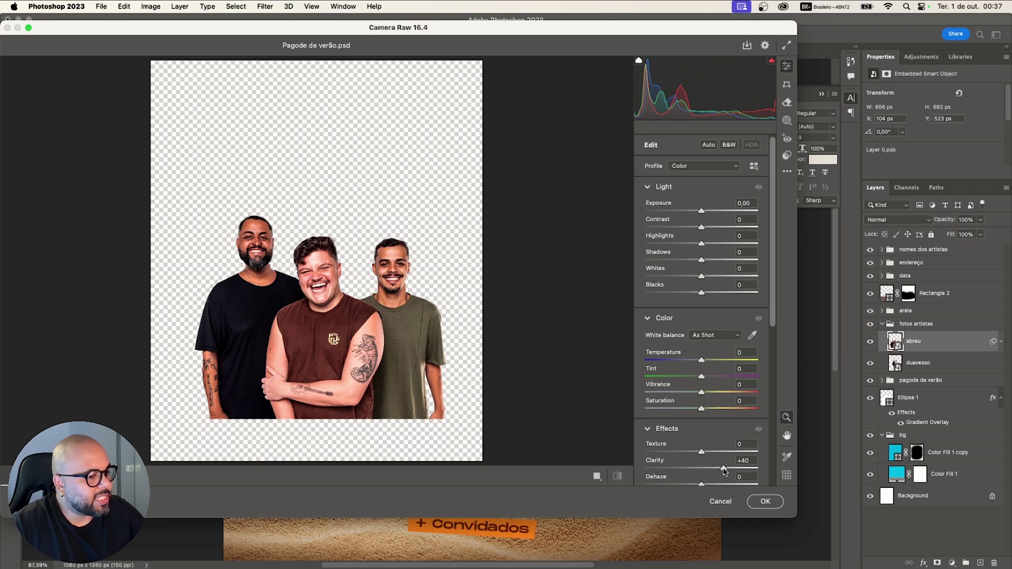
{"action": "left_click_drag", "start_coordinate": [724, 470], "coordinate": [724, 471]}
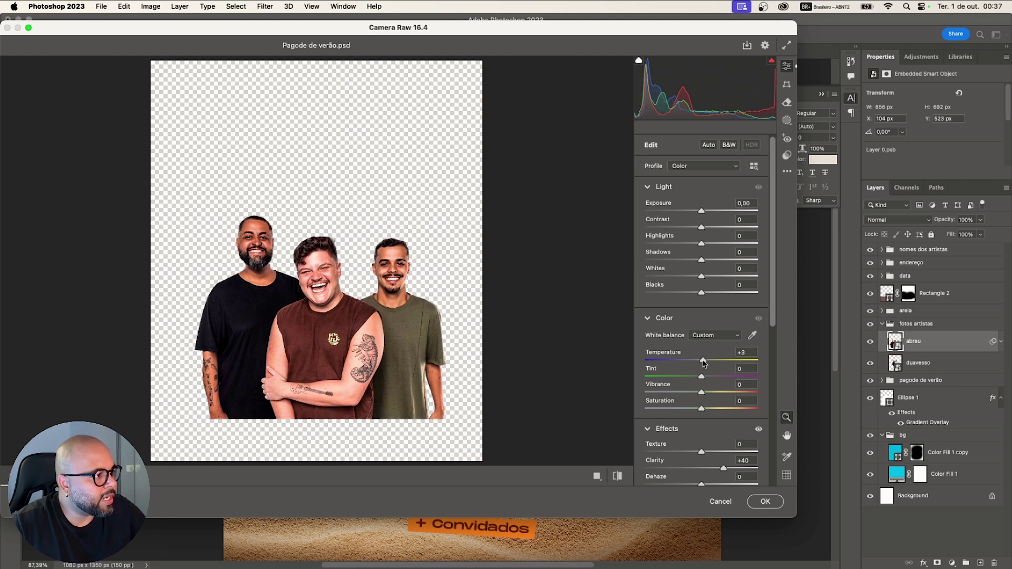
{"action": "left_click_drag", "start_coordinate": [701, 363], "coordinate": [704, 363]}
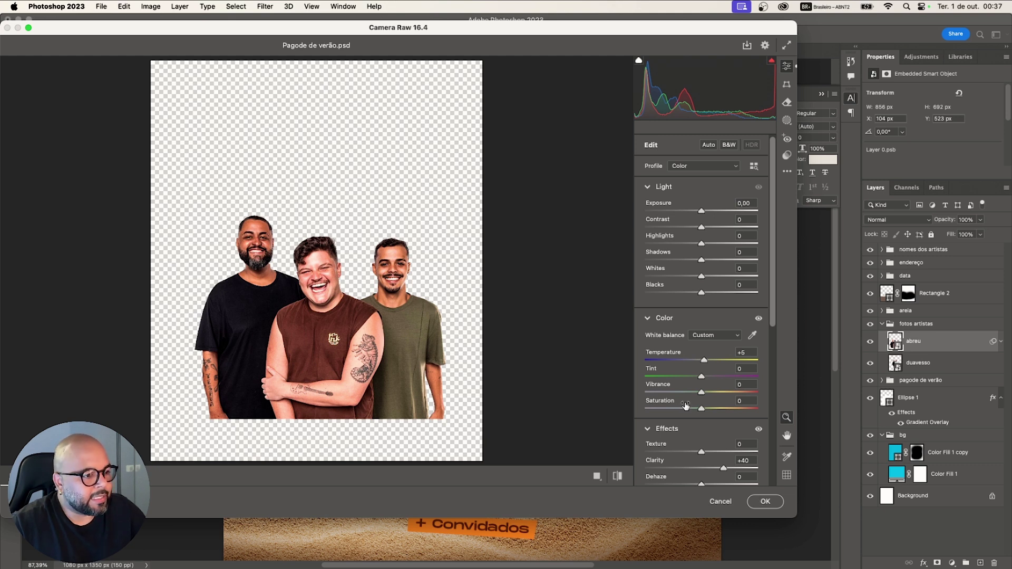
{"action": "left_click_drag", "start_coordinate": [701, 452], "coordinate": [708, 455]}
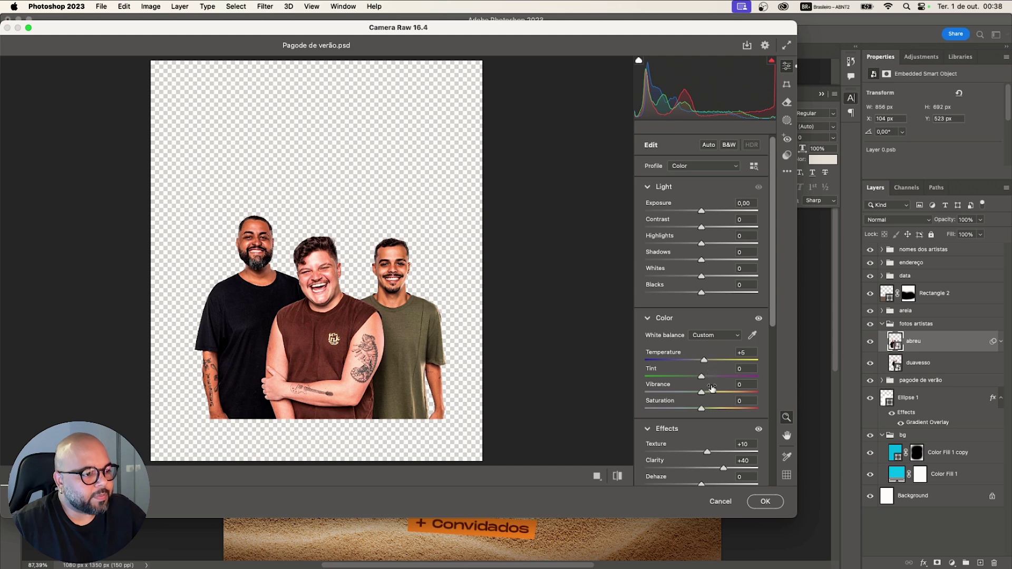
{"action": "scroll", "coordinate": [713, 445], "scroll_direction": "down", "scroll_amount": 1}
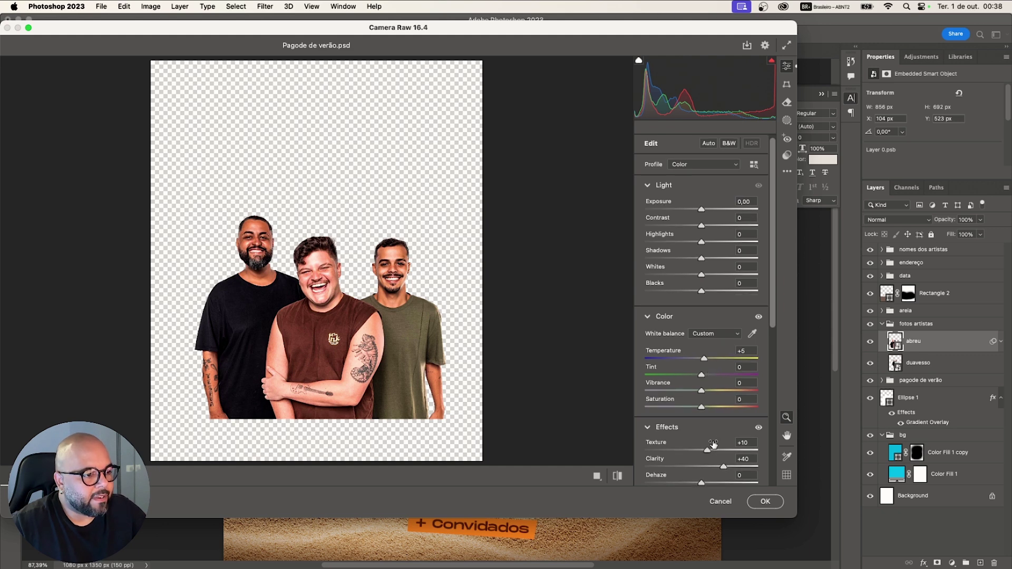
{"action": "left_click", "coordinate": [763, 501]}
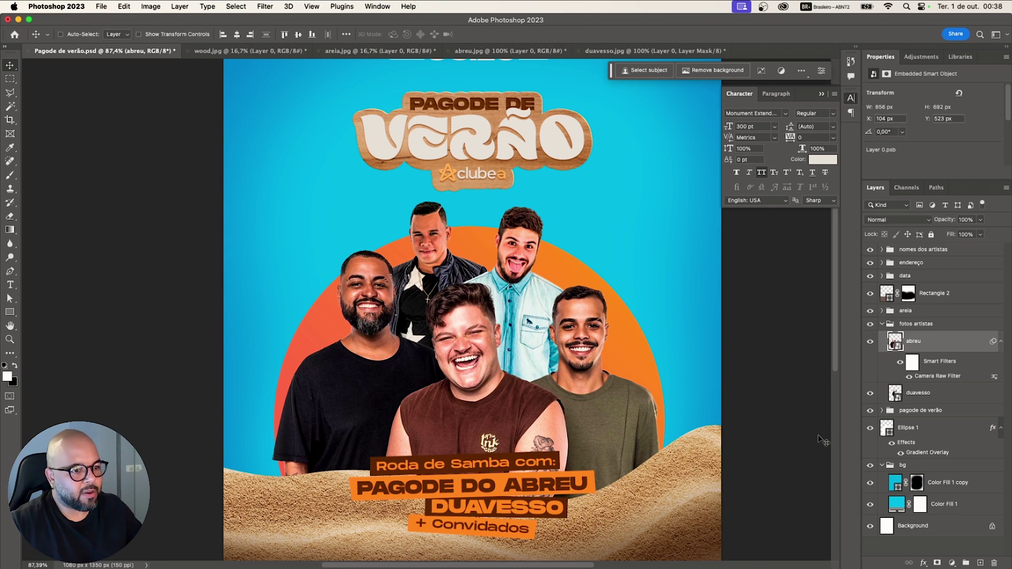
- Apply a Camera Raw filter to the duavesso layer with Clarity +10 and Temperature +5
{"action": "left_click", "coordinate": [920, 399]}
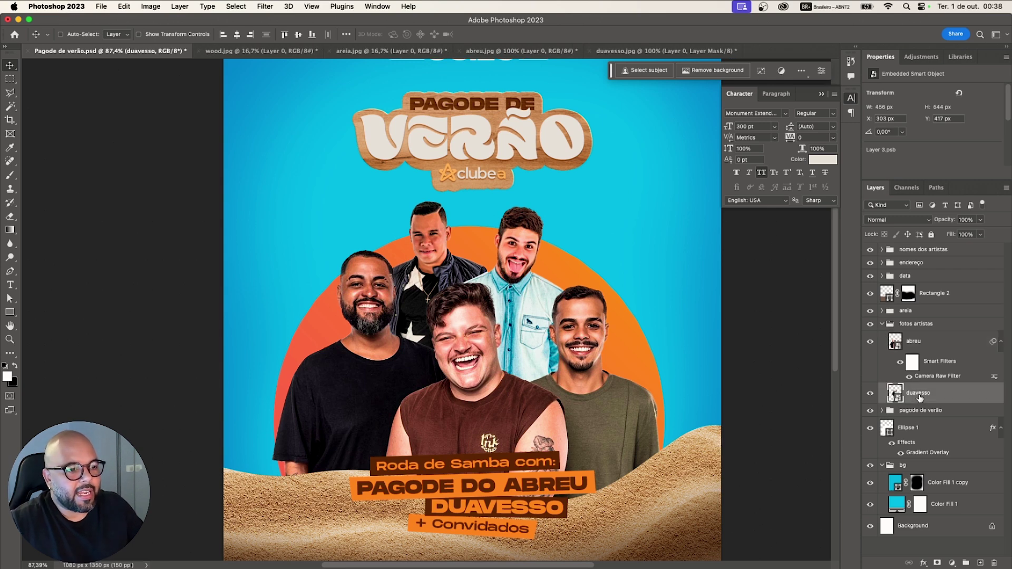
{"action": "left_click", "coordinate": [871, 393]}
{"action": "left_click", "coordinate": [871, 393]}
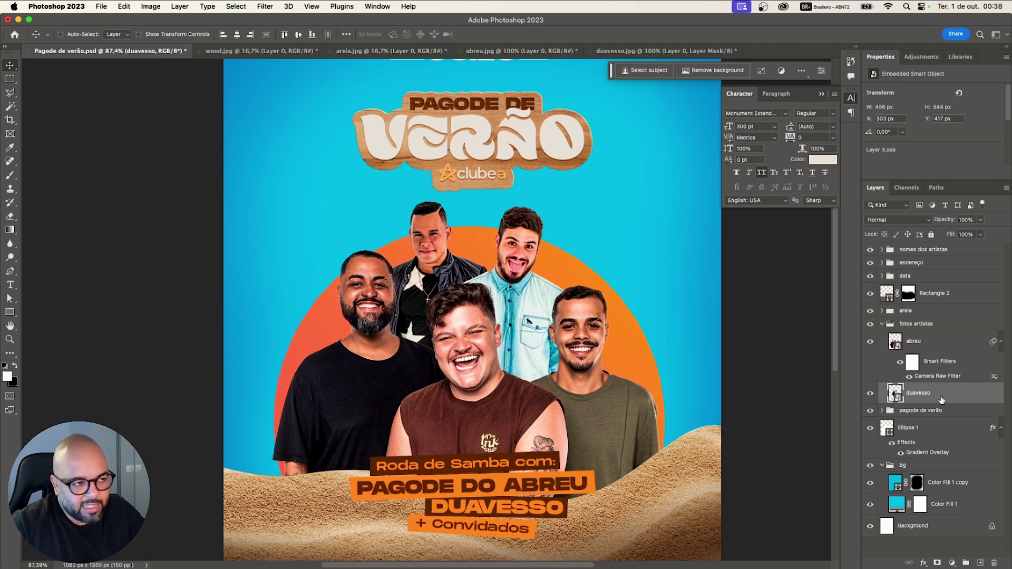
{"action": "left_click", "coordinate": [266, 8]}
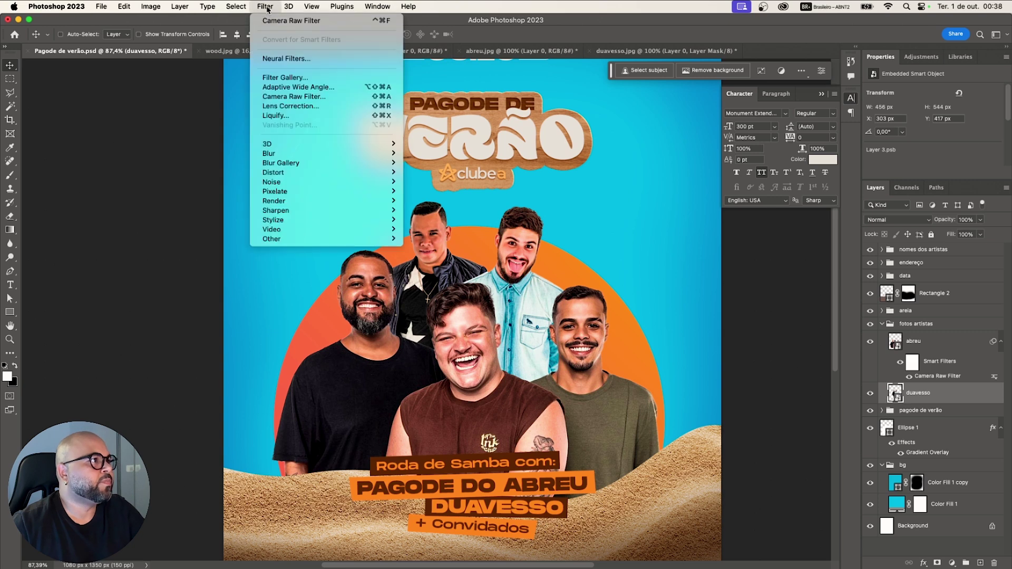
{"action": "left_click", "coordinate": [274, 20]}
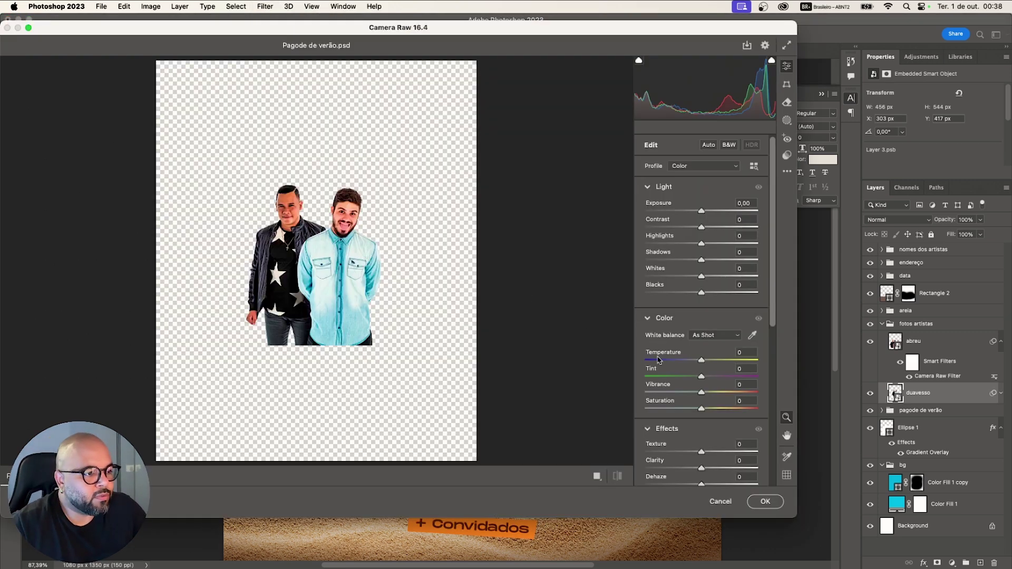
{"action": "left_click_drag", "start_coordinate": [702, 463], "coordinate": [710, 470]}
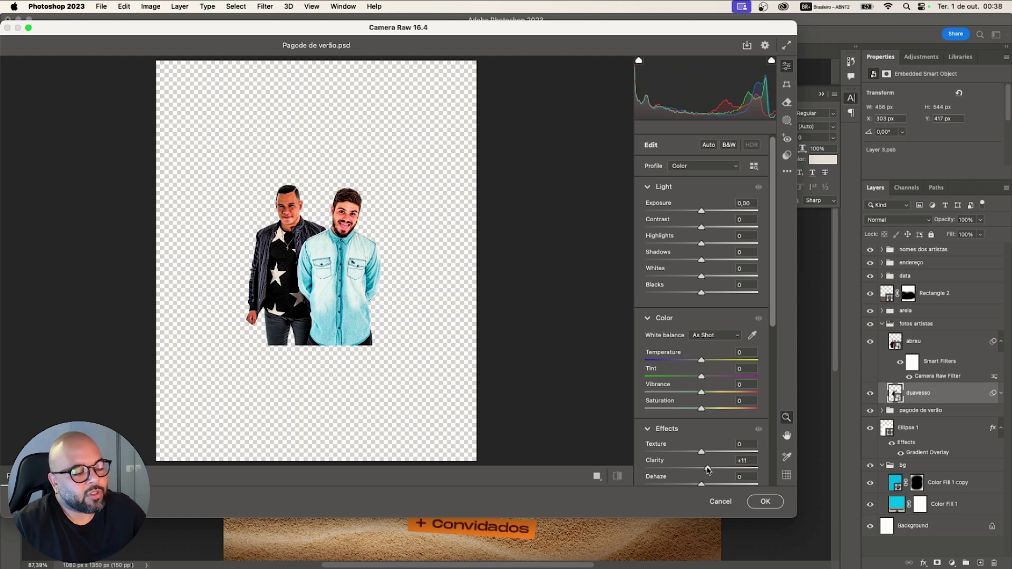
{"action": "left_click_drag", "start_coordinate": [708, 470], "coordinate": [707, 471]}
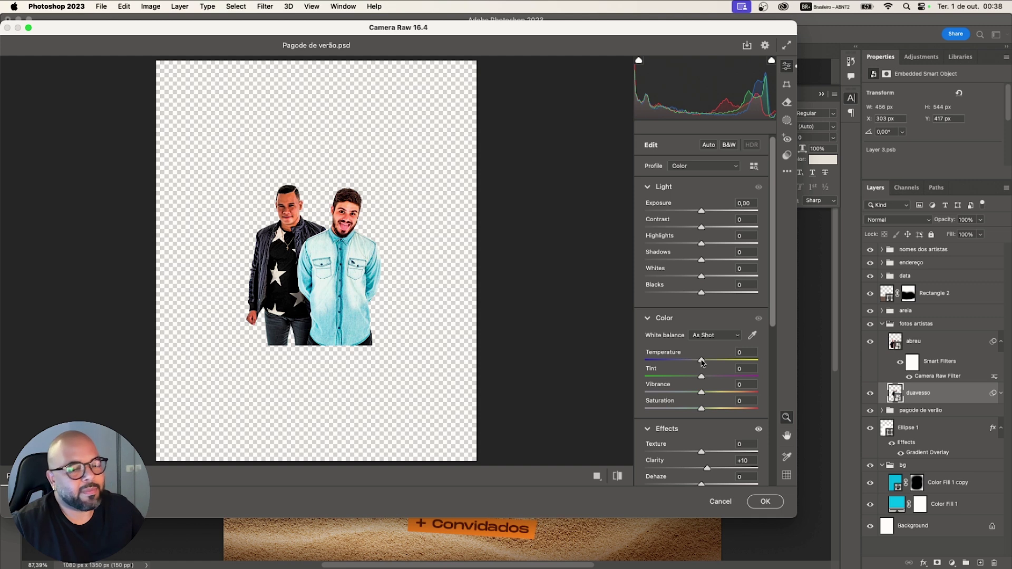
{"action": "left_click_drag", "start_coordinate": [701, 360], "coordinate": [704, 363]}
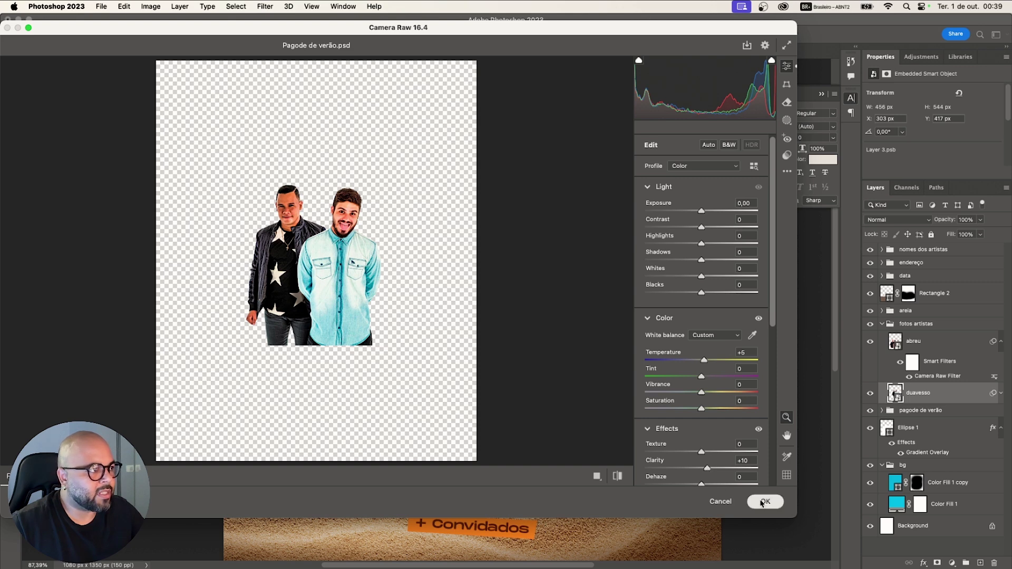
{"action": "left_click", "coordinate": [765, 501]}
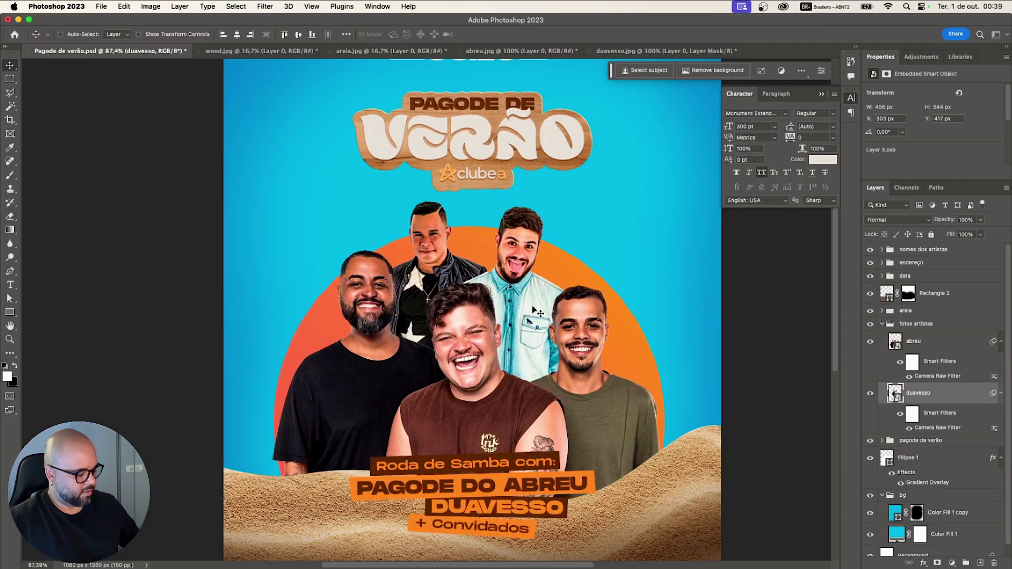
- Put the Rectangle 2 layer into a group of its own and name that group "shadow"
{"action": "scroll", "coordinate": [530, 307], "scroll_direction": "down", "scroll_amount": 3}
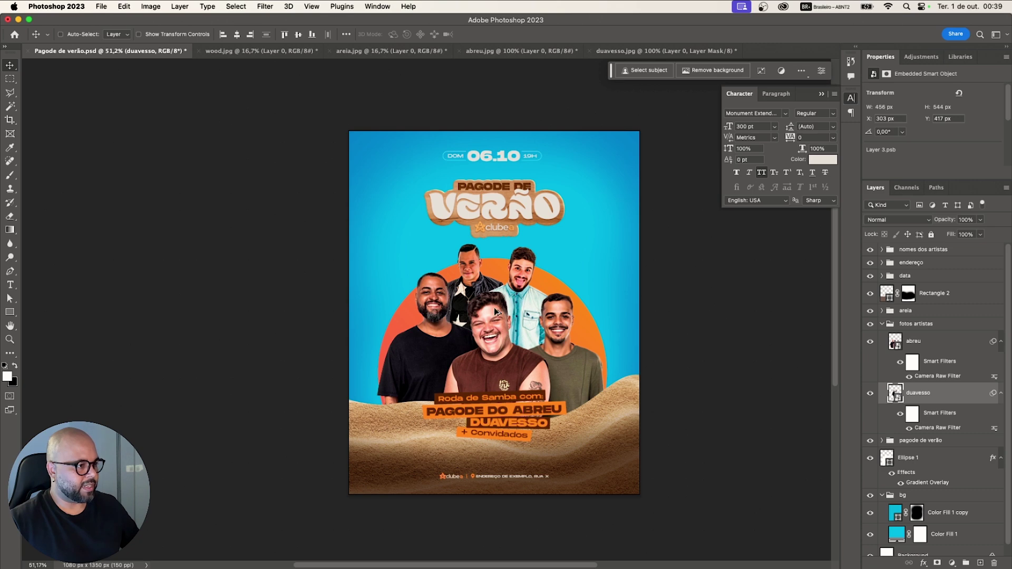
{"action": "scroll", "coordinate": [492, 308], "scroll_direction": "up", "scroll_amount": 2}
{"action": "scroll", "coordinate": [492, 309], "scroll_direction": "down", "scroll_amount": 4}
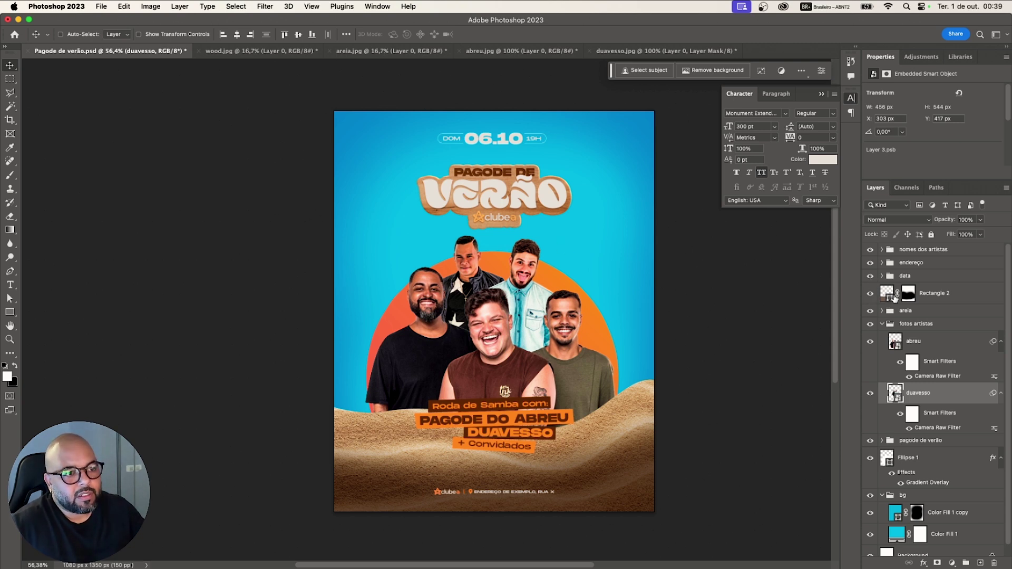
{"action": "left_click", "coordinate": [924, 297]}
{"action": "key", "text": "super+g"}
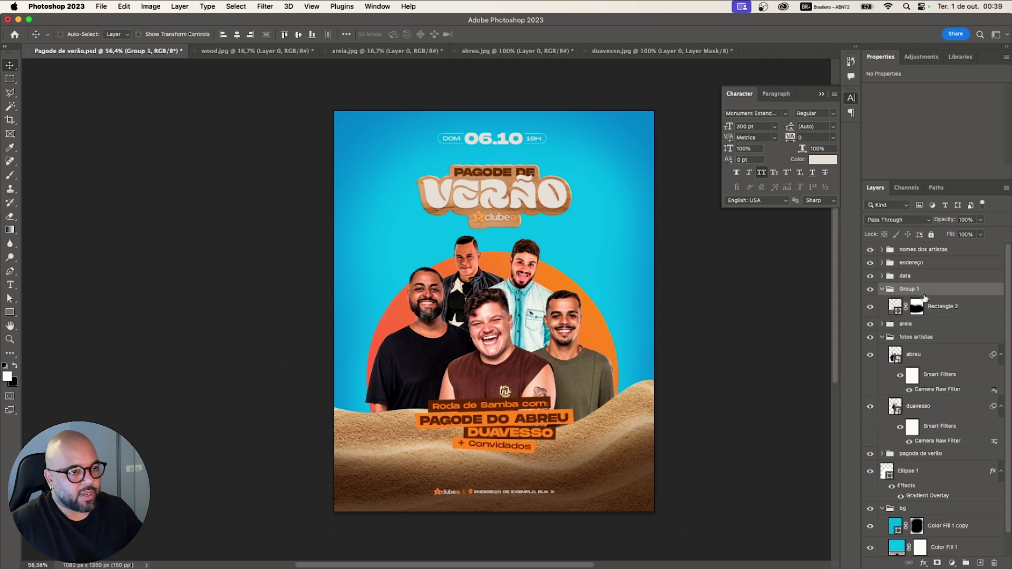
{"action": "double_click", "coordinate": [917, 287]}
{"action": "type", "text": "s"}
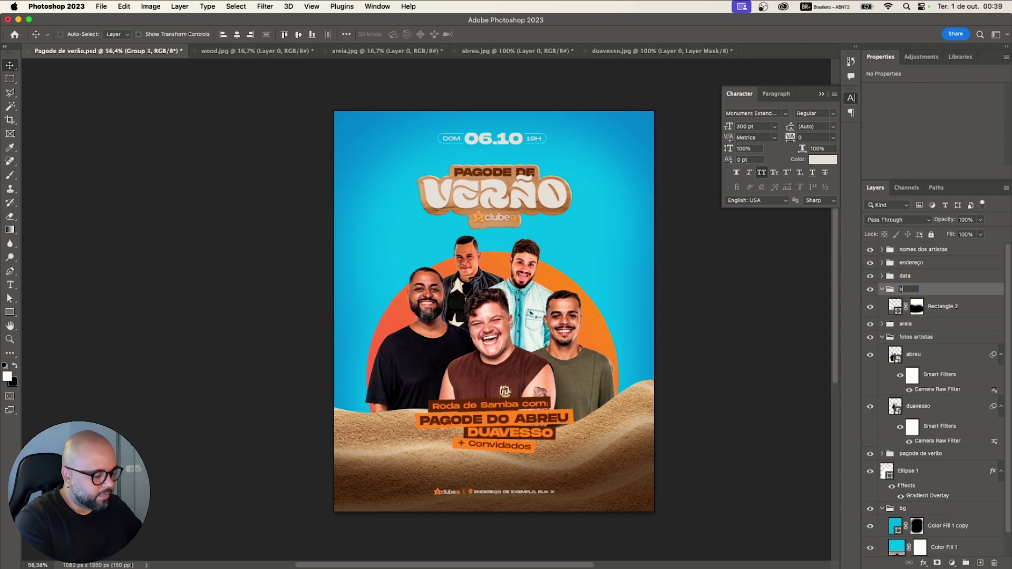
{"action": "type", "text": "ha"}
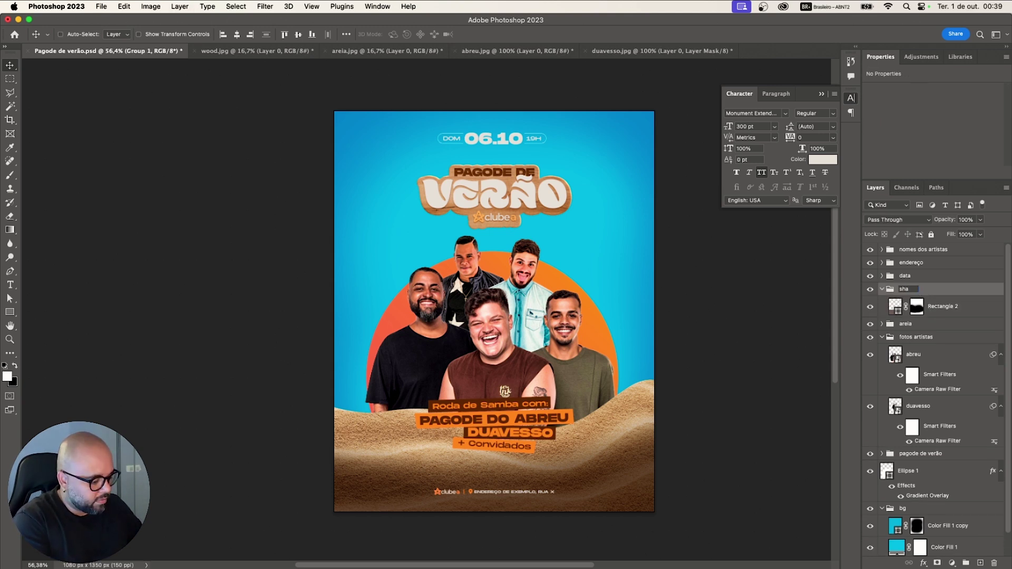
{"action": "type", "text": "dow"}
{"action": "key", "text": "Return"}
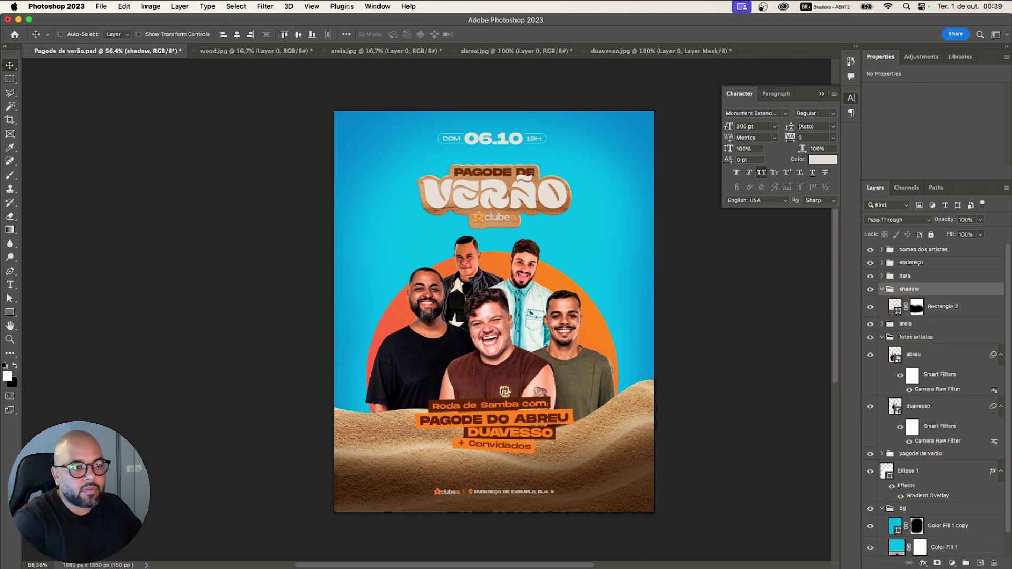
- Put the Ellipse 1 layer into its own group named "sol" and collapse all the expanded layer groups, including shadow, fotos artistas and bg
{"action": "left_click", "coordinate": [882, 289]}
{"action": "left_click", "coordinate": [882, 315]}
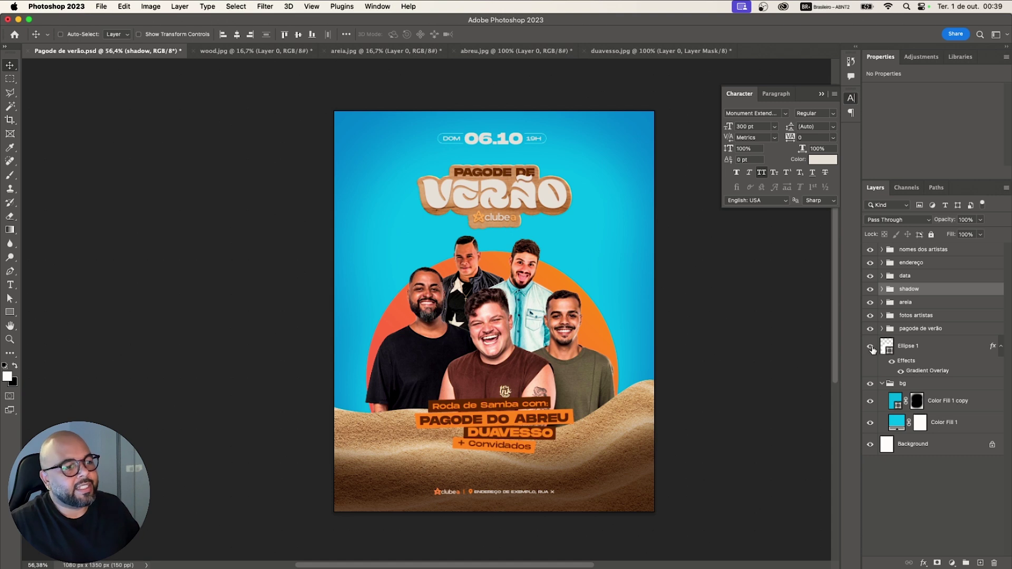
{"action": "left_click", "coordinate": [907, 348]}
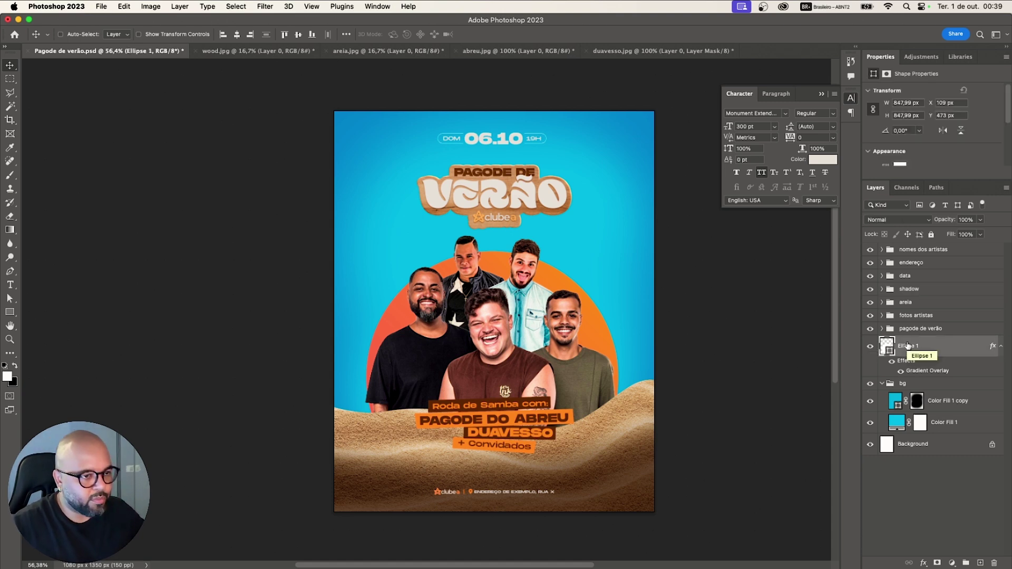
{"action": "key", "text": "super+g"}
{"action": "double_click", "coordinate": [908, 342]}
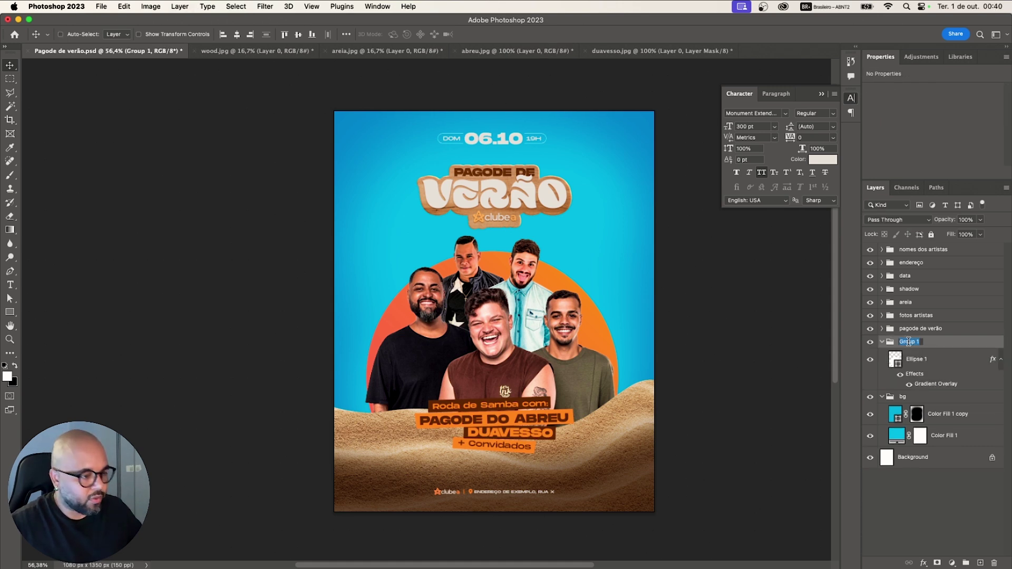
{"action": "type", "text": "sol"}
{"action": "key", "text": "Return"}
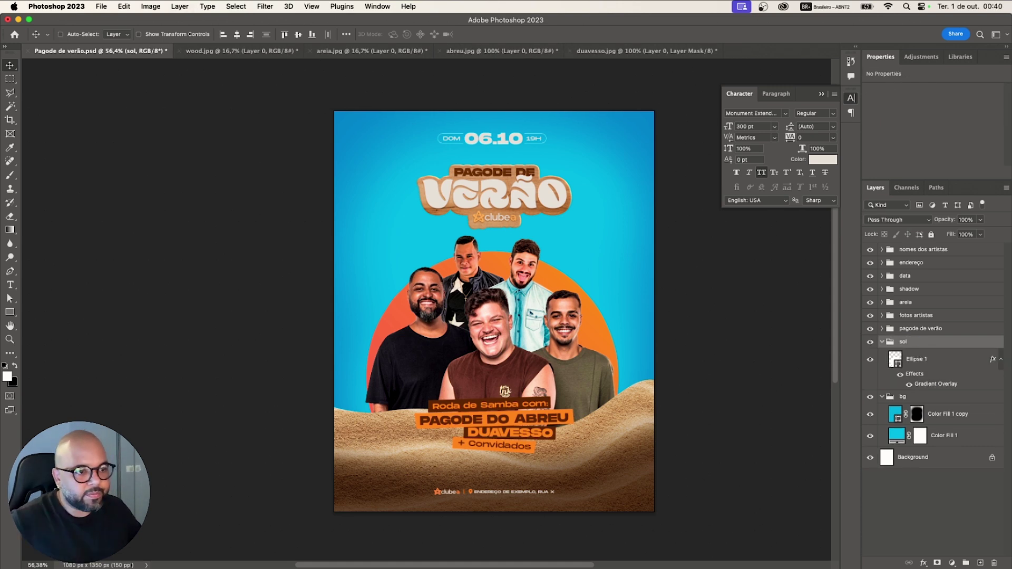
{"action": "left_click", "coordinate": [882, 342]}
{"action": "left_click", "coordinate": [883, 355]}
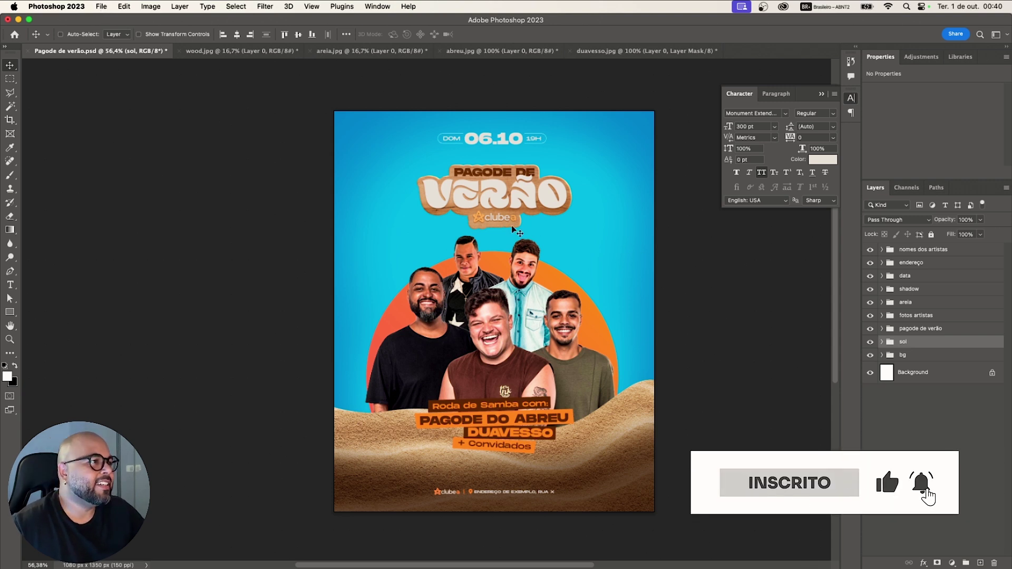
{"action": "left_click", "coordinate": [101, 7]}
{"action": "left_click", "coordinate": [110, 32]}
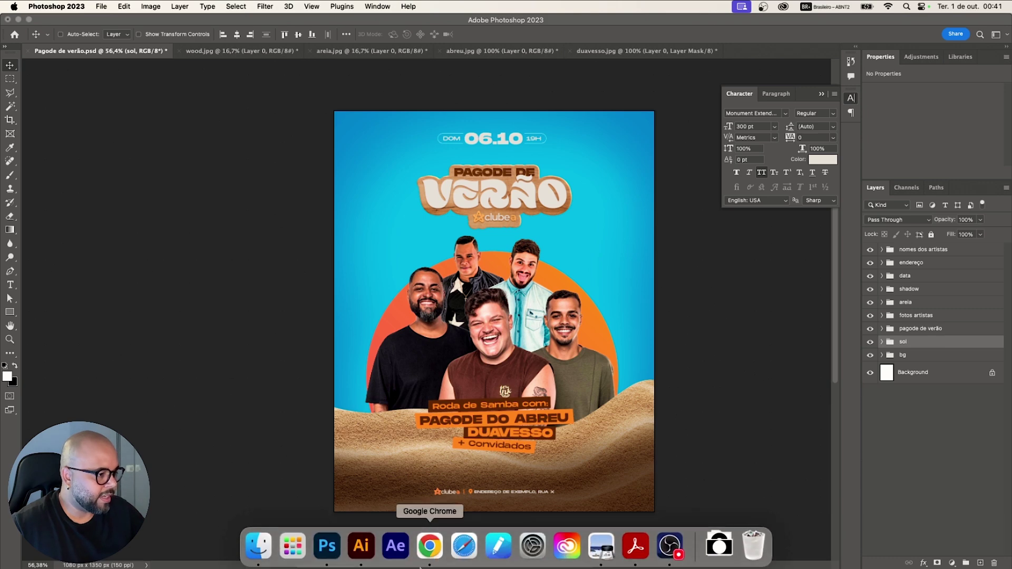
- Switch to Chrome, open the Freepik website and search all assets for "pattern wave"
{"action": "left_click", "coordinate": [427, 555]}
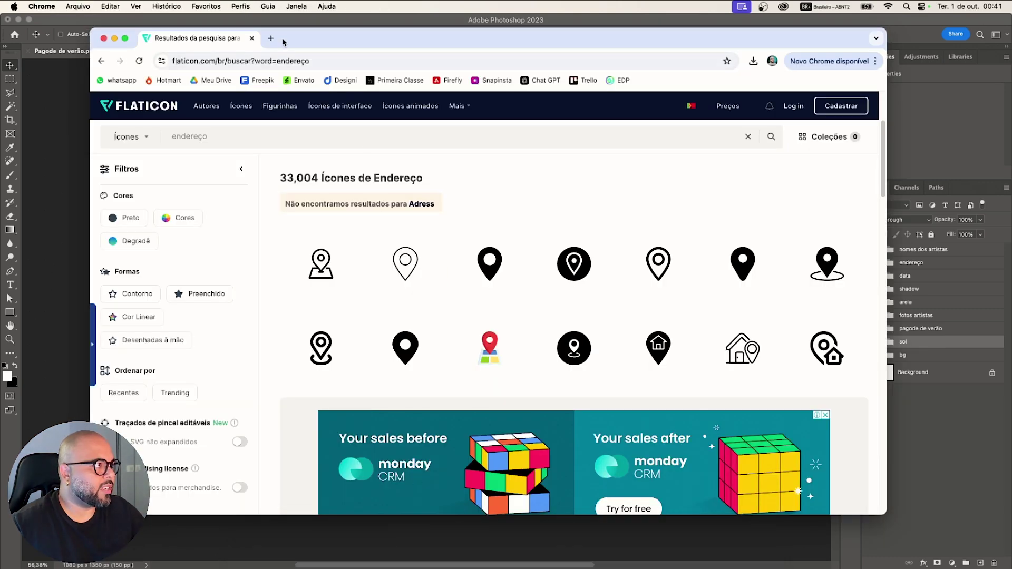
{"action": "left_click", "coordinate": [254, 80]}
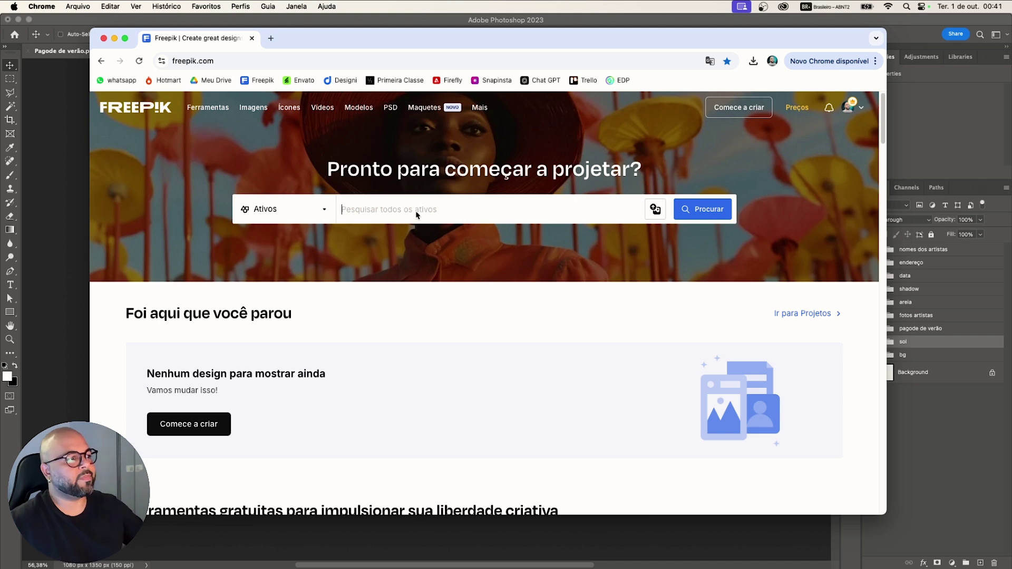
{"action": "left_click", "coordinate": [416, 215]}
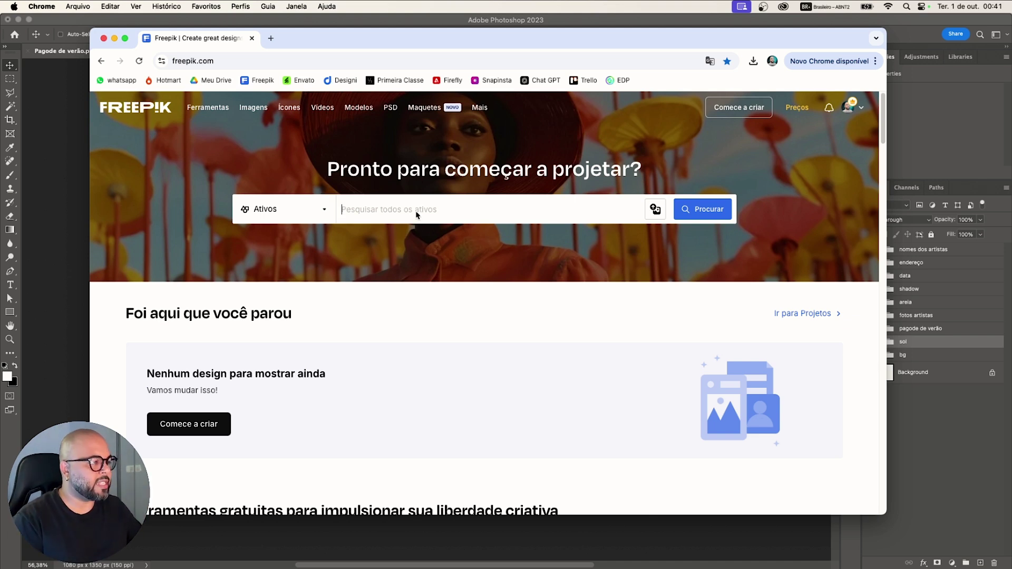
{"action": "type", "text": "te"}
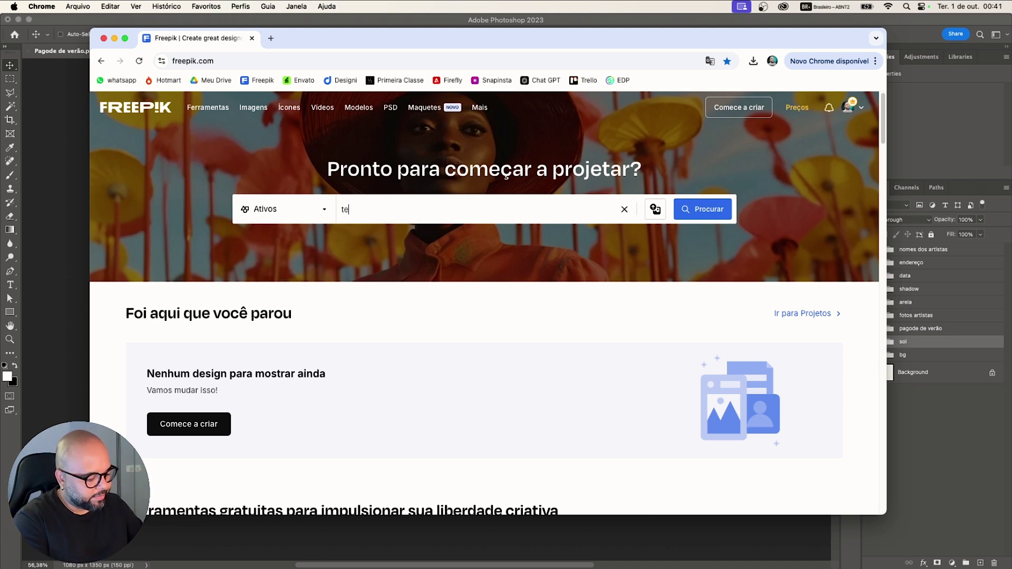
{"action": "key", "text": "BackSpace"}
{"action": "key", "text": "BackSpace"}
{"action": "type", "text": "pat"}
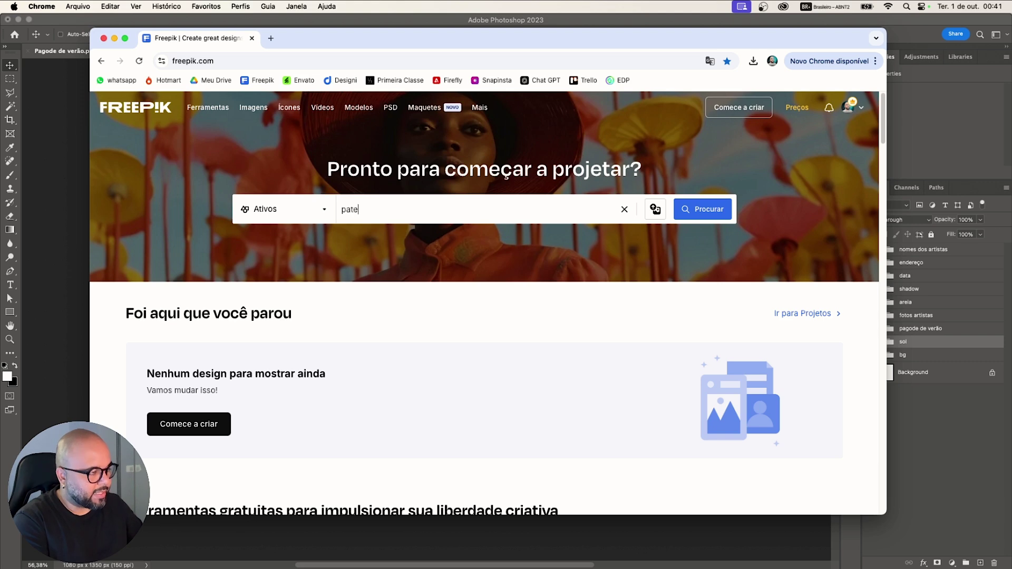
{"action": "type", "text": "tern"}
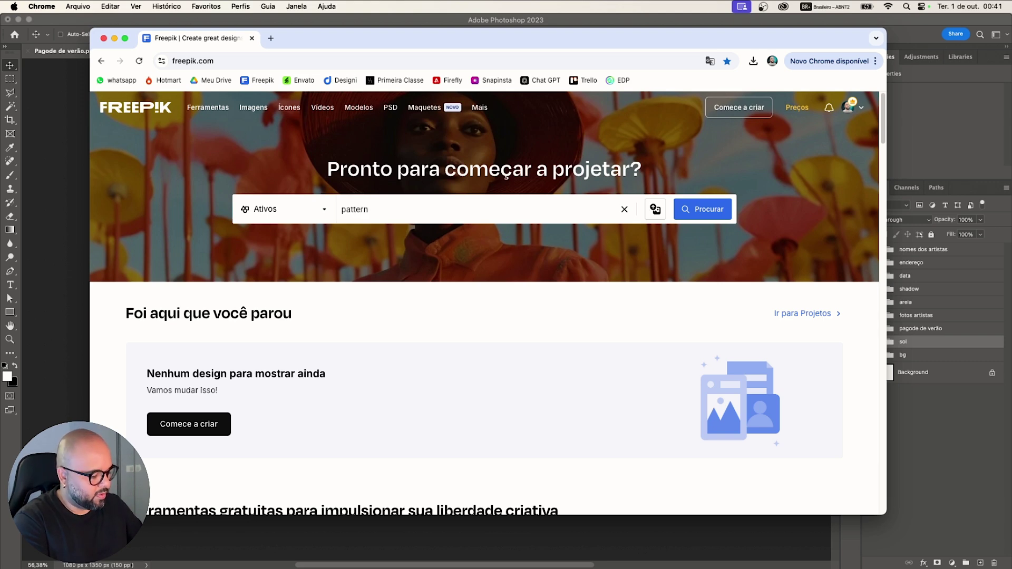
{"action": "type", "text": " wave"}
{"action": "key", "text": "Return"}
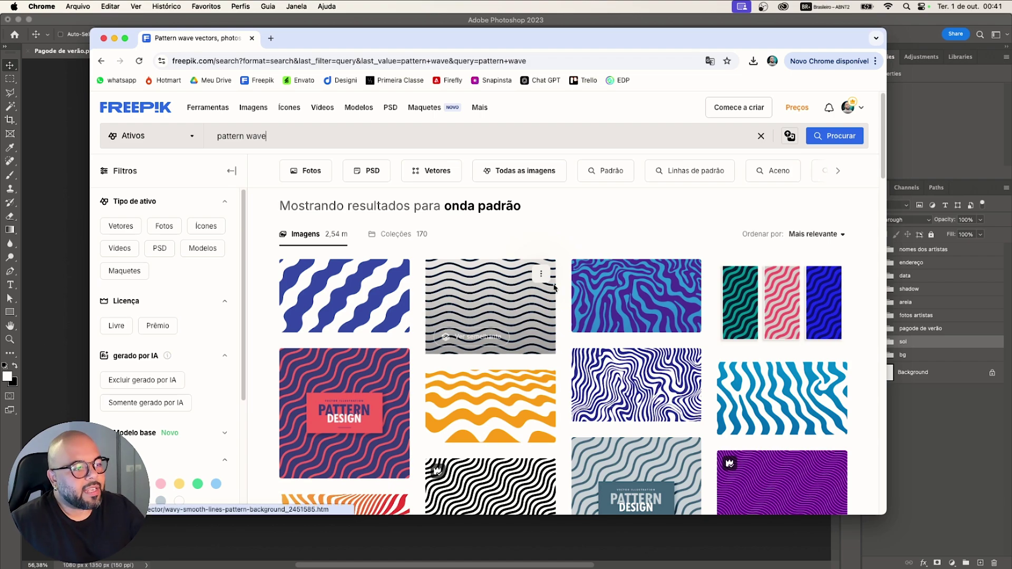
- Browse the first two pages of the "pattern wave" results on Freepik for a suitable wave-line pattern
{"action": "scroll", "coordinate": [602, 318], "scroll_direction": "down", "scroll_amount": 2}
{"action": "scroll", "coordinate": [602, 319], "scroll_direction": "down", "scroll_amount": 10}
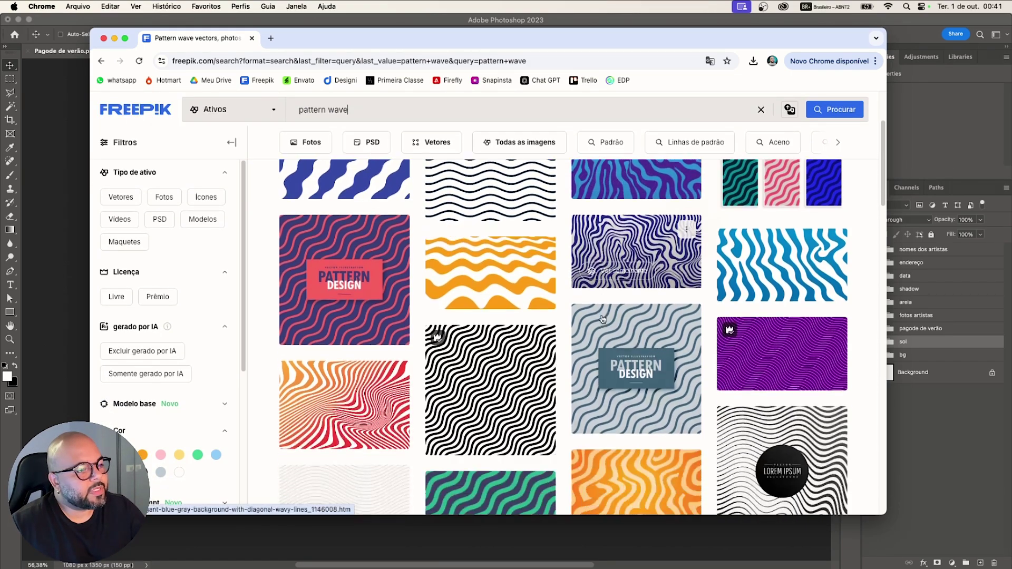
{"action": "scroll", "coordinate": [602, 319], "scroll_direction": "down", "scroll_amount": 15}
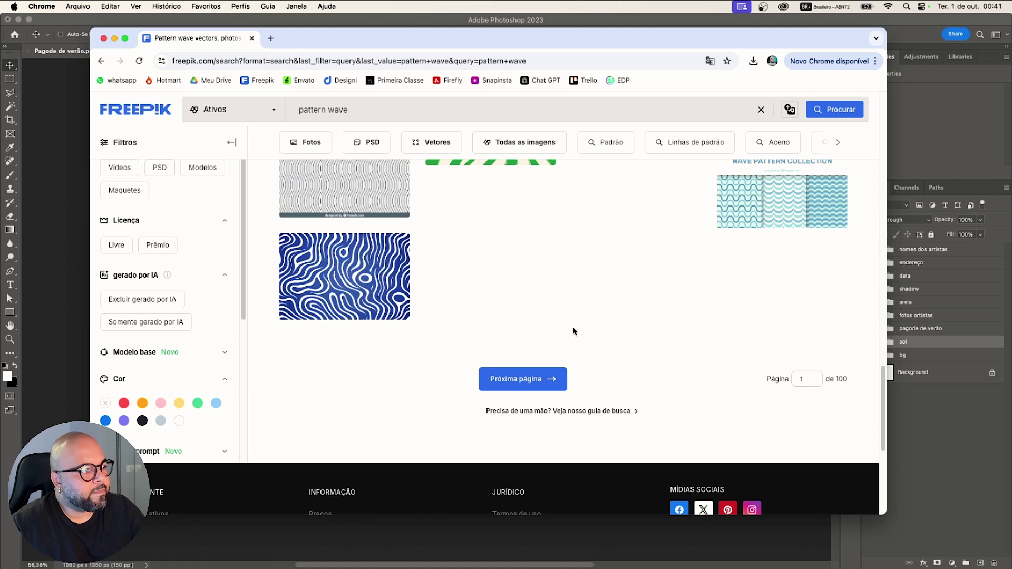
{"action": "left_click", "coordinate": [533, 375]}
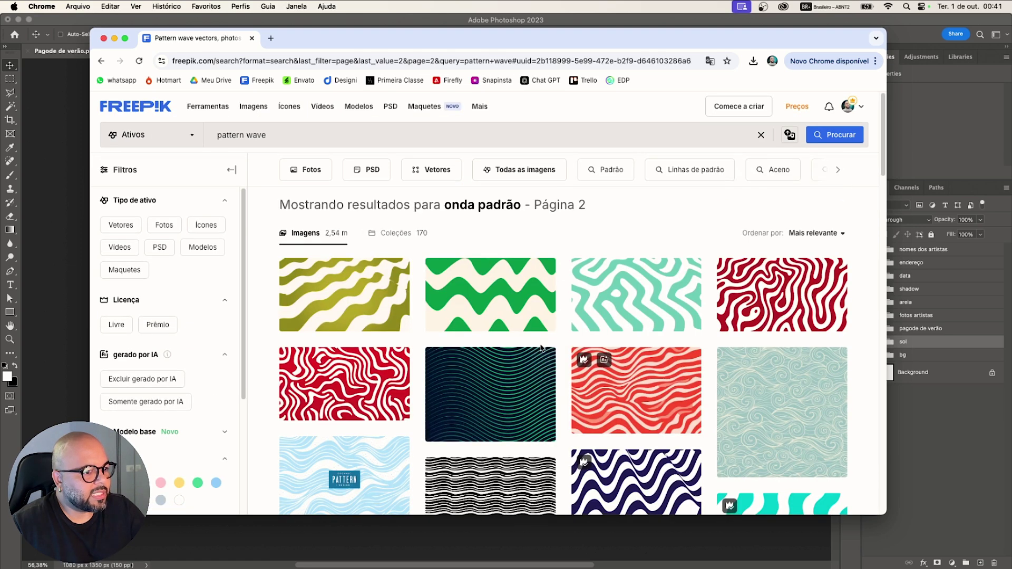
{"action": "scroll", "coordinate": [763, 289], "scroll_direction": "down", "scroll_amount": 3}
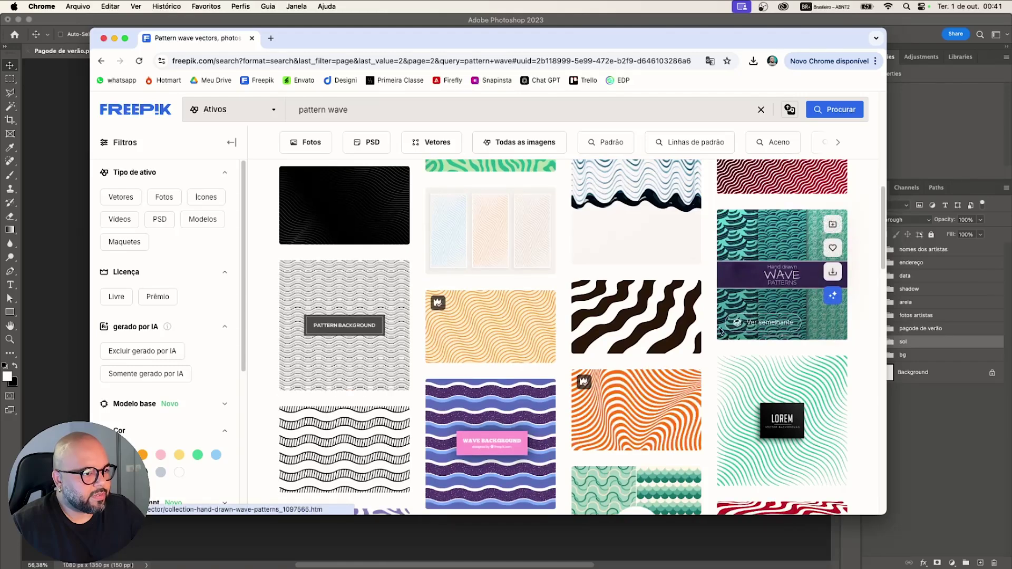
{"action": "scroll", "coordinate": [538, 337], "scroll_direction": "down", "scroll_amount": 6}
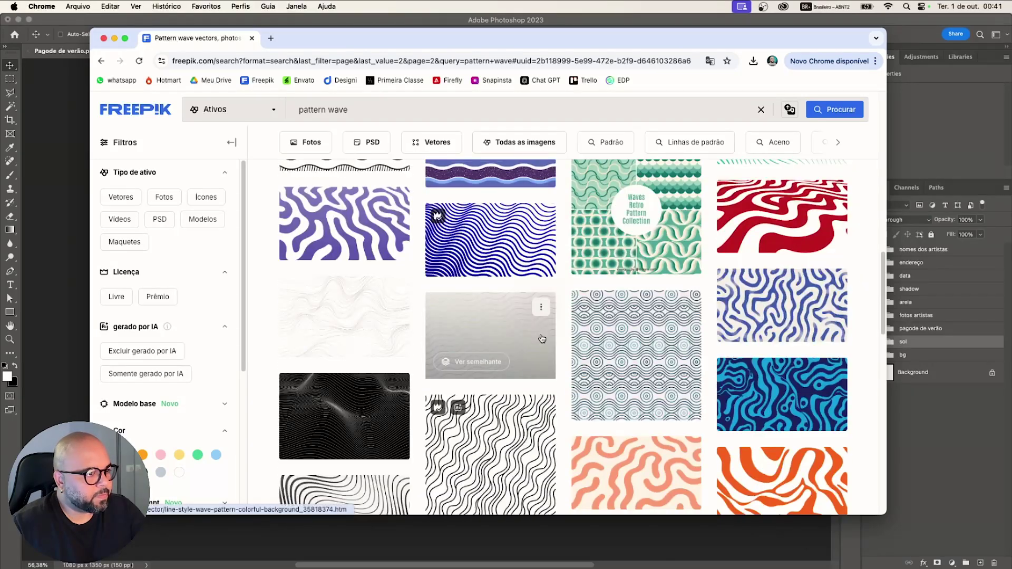
{"action": "scroll", "coordinate": [539, 337], "scroll_direction": "down", "scroll_amount": 10}
- Go to page 3 of the "pattern wave" results and examine the wave patterns there
{"action": "mouse_move", "coordinate": [597, 360]}
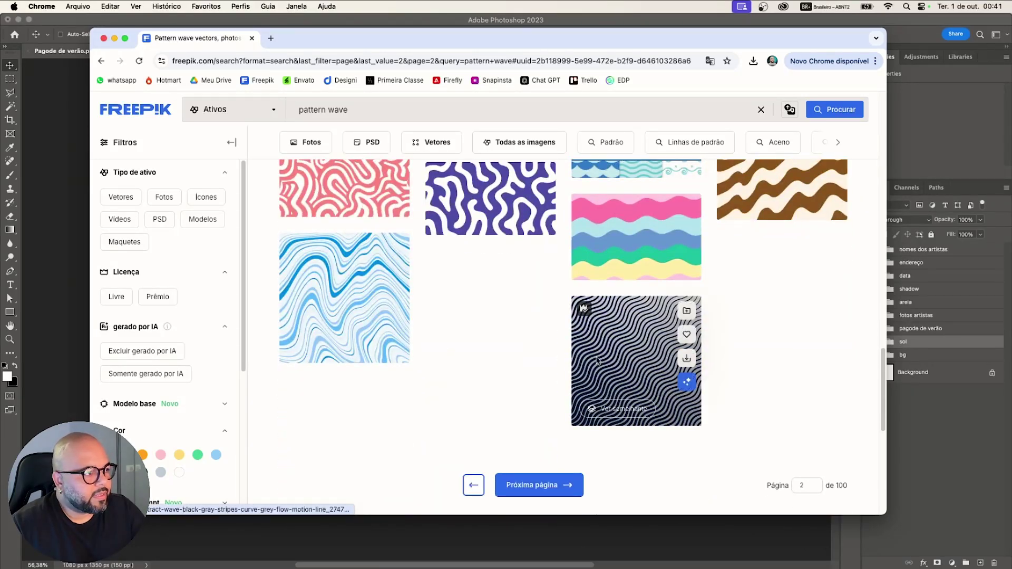
{"action": "left_click", "coordinate": [518, 480]}
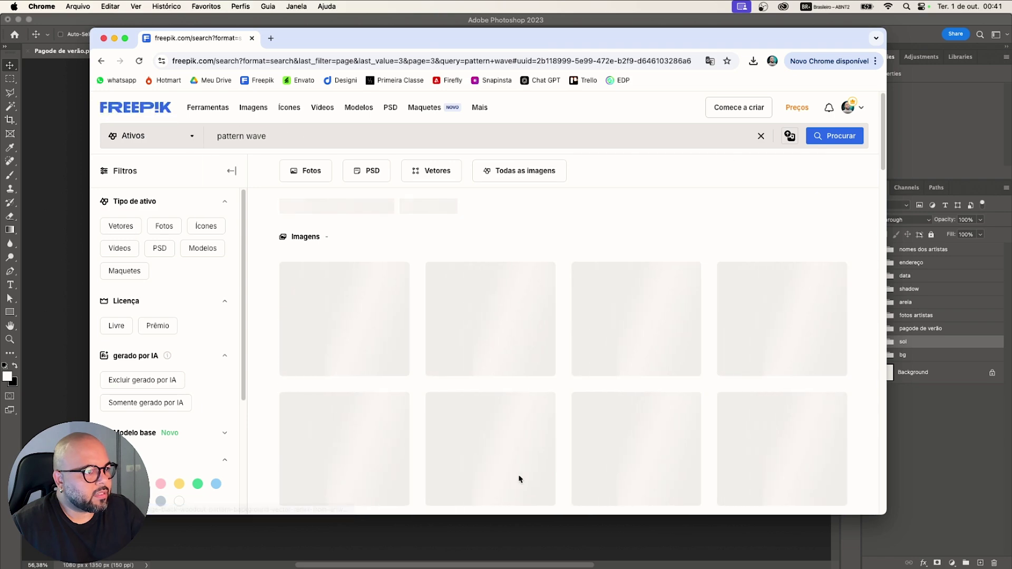
{"action": "scroll", "coordinate": [641, 348], "scroll_direction": "down", "scroll_amount": 1}
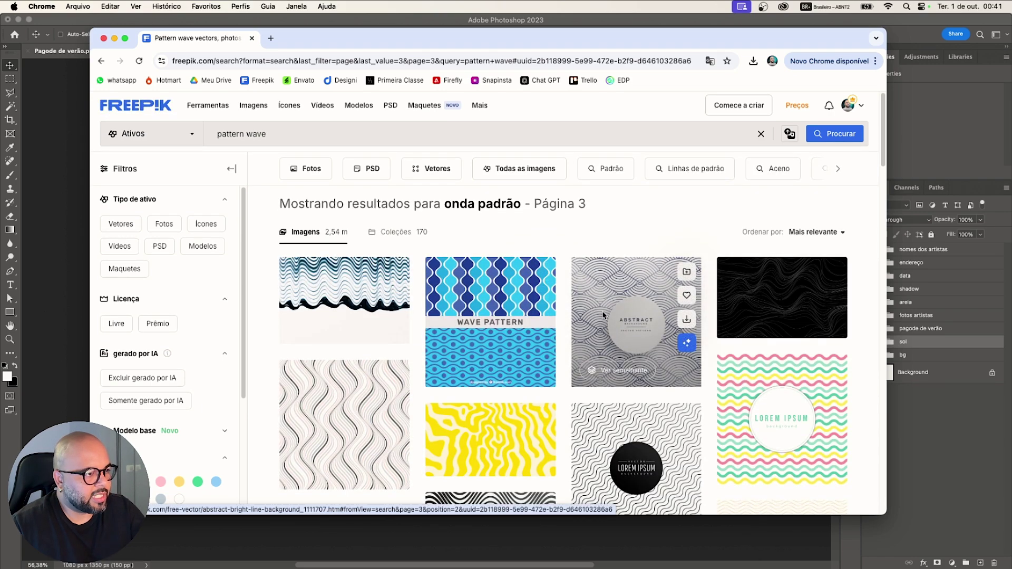
{"action": "scroll", "coordinate": [604, 344], "scroll_direction": "down", "scroll_amount": 5}
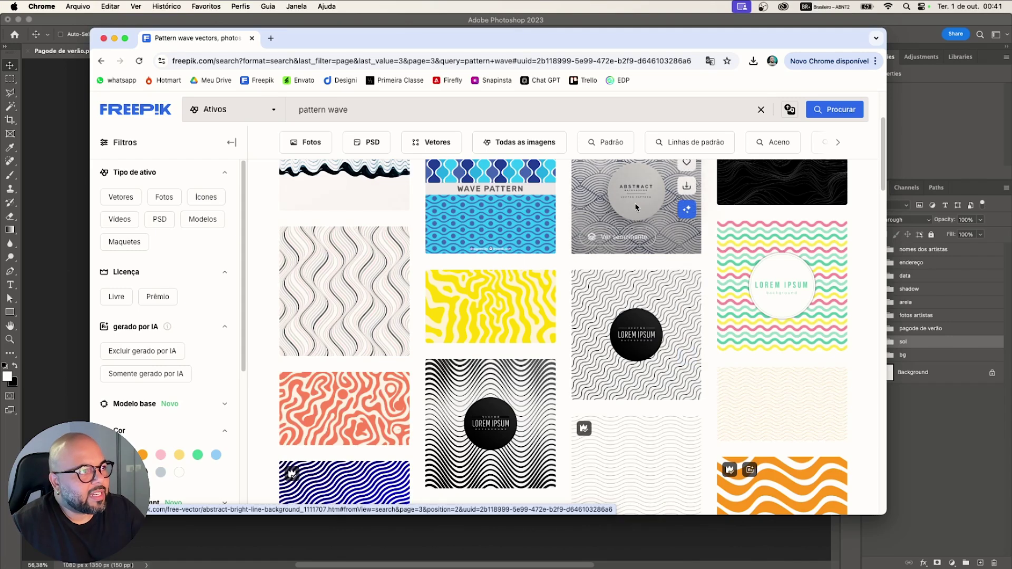
{"action": "scroll", "coordinate": [620, 223], "scroll_direction": "down", "scroll_amount": 10}
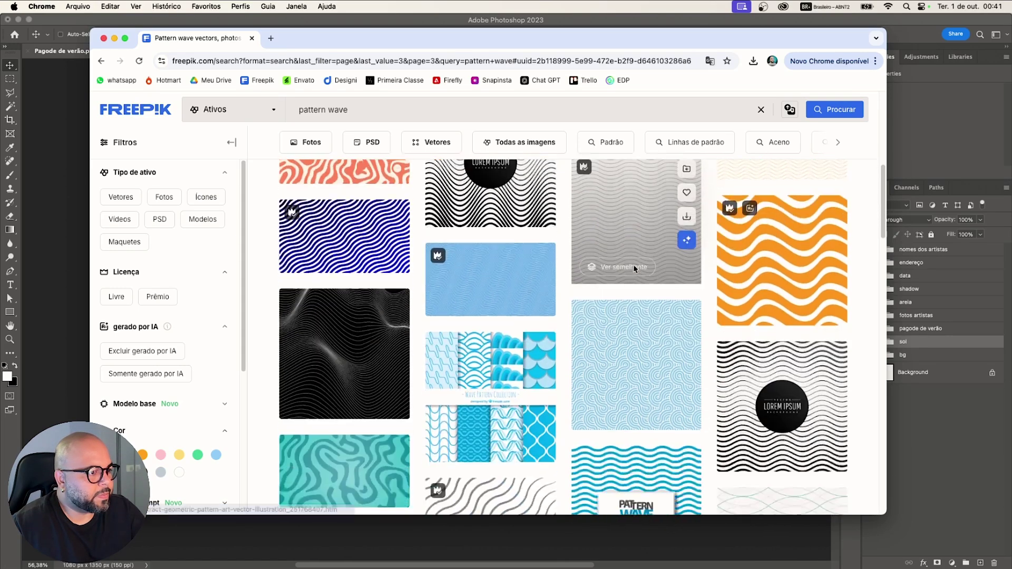
{"action": "scroll", "coordinate": [631, 283], "scroll_direction": "down", "scroll_amount": 2}
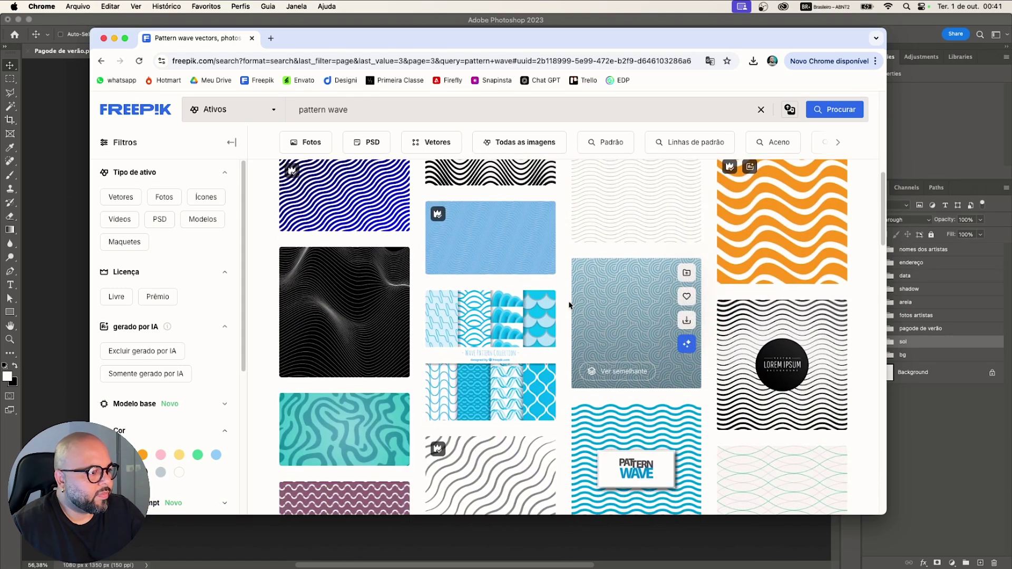
{"action": "scroll", "coordinate": [636, 356], "scroll_direction": "down", "scroll_amount": 10}
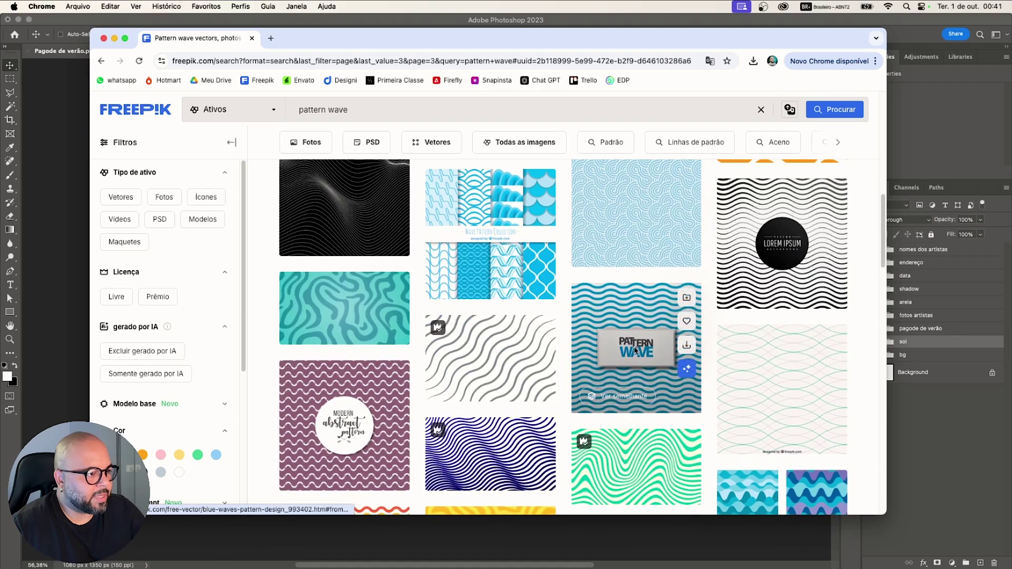
{"action": "scroll", "coordinate": [494, 336], "scroll_direction": "down", "scroll_amount": 8}
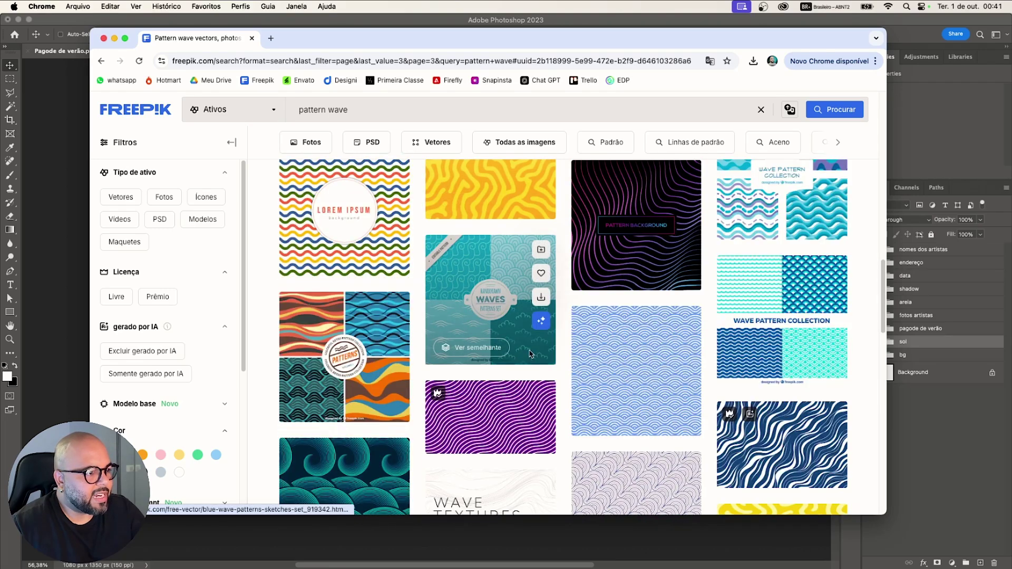
{"action": "scroll", "coordinate": [636, 377], "scroll_direction": "down", "scroll_amount": 8}
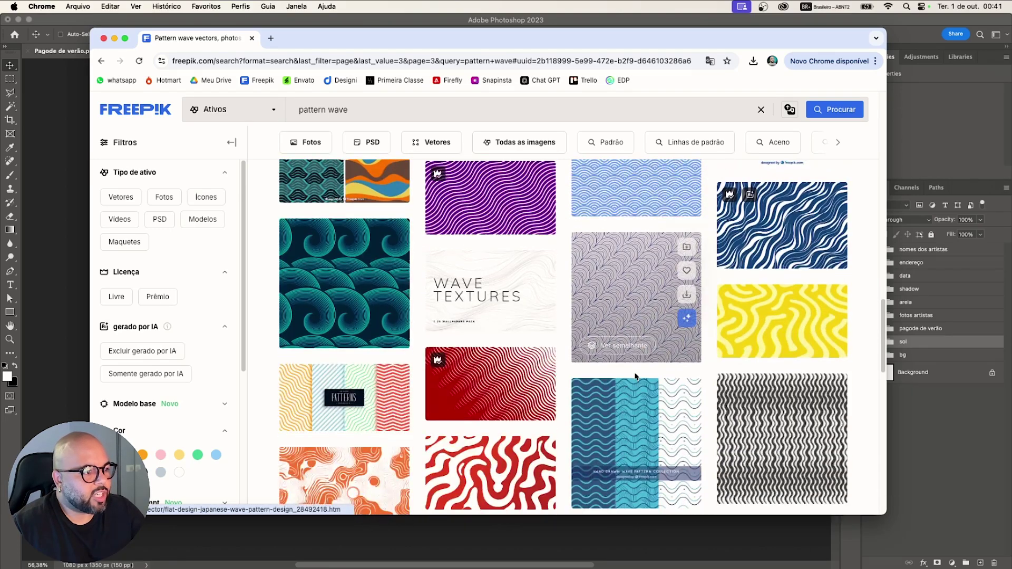
- Find images similar to the purple Japanese wave pattern and look through the matching line patterns
{"action": "left_click", "coordinate": [614, 346]}
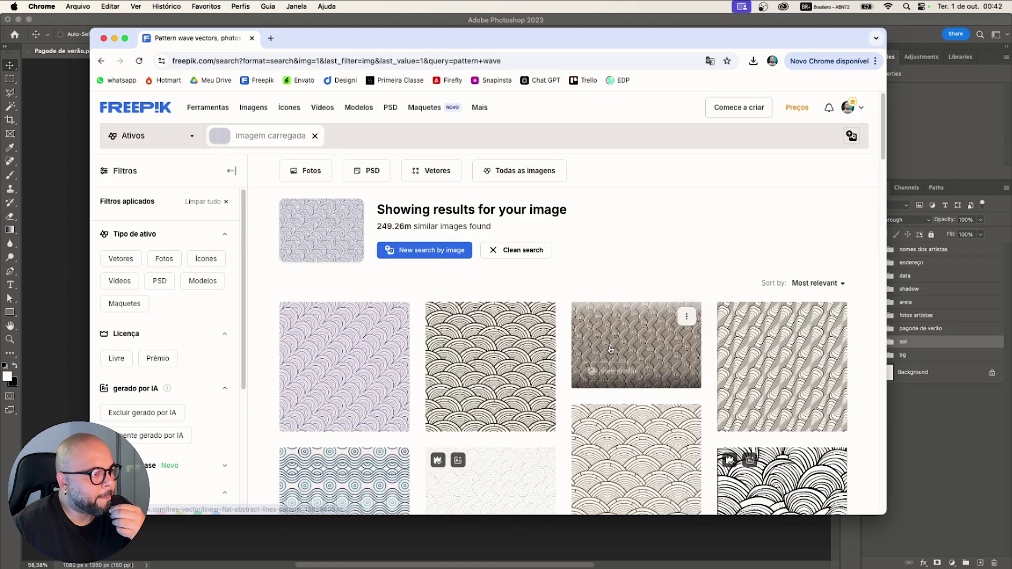
{"action": "scroll", "coordinate": [543, 335], "scroll_direction": "down", "scroll_amount": 5}
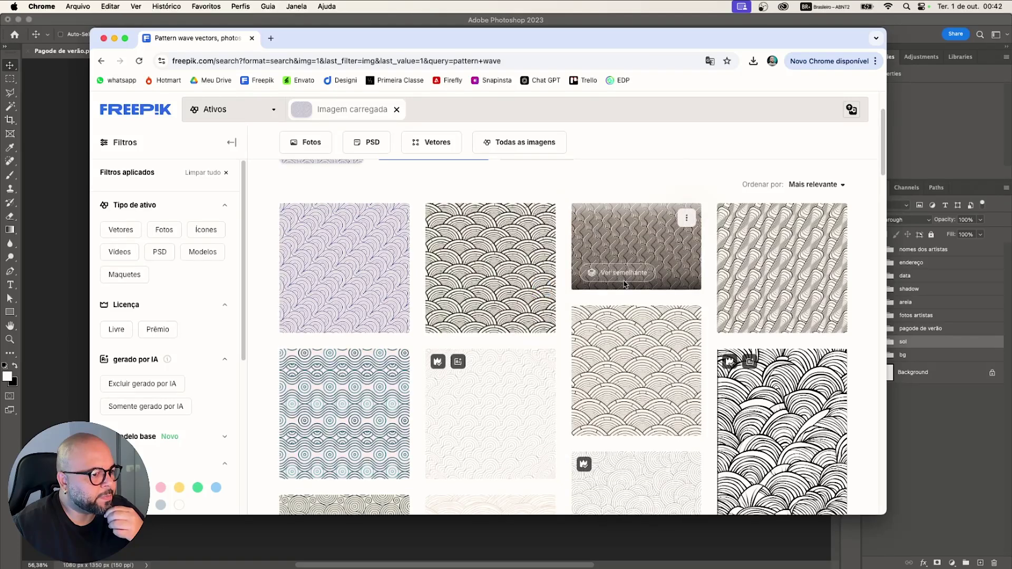
{"action": "mouse_move", "coordinate": [505, 286]}
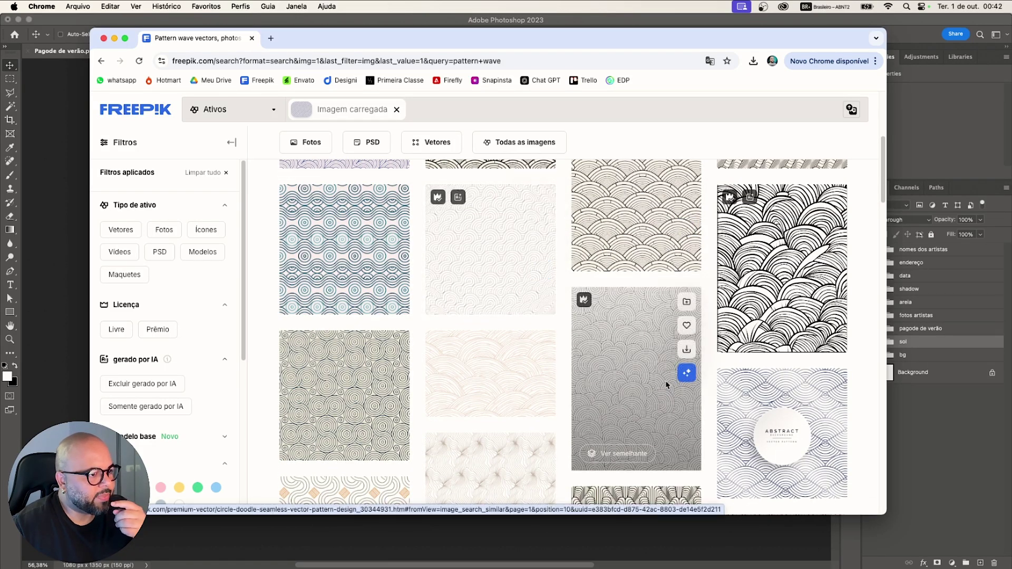
{"action": "scroll", "coordinate": [660, 408], "scroll_direction": "down", "scroll_amount": 6}
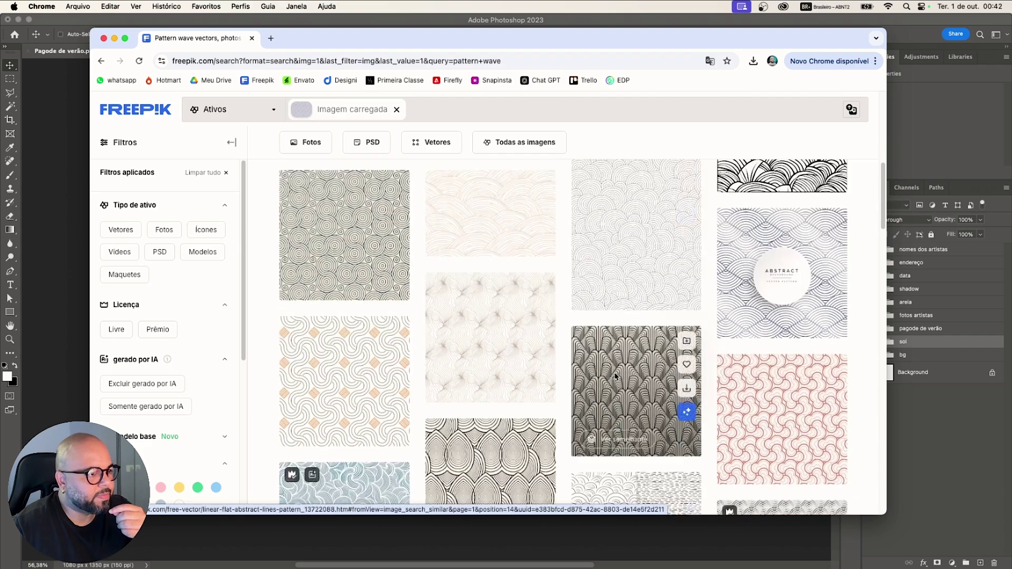
{"action": "scroll", "coordinate": [614, 376], "scroll_direction": "down", "scroll_amount": 5}
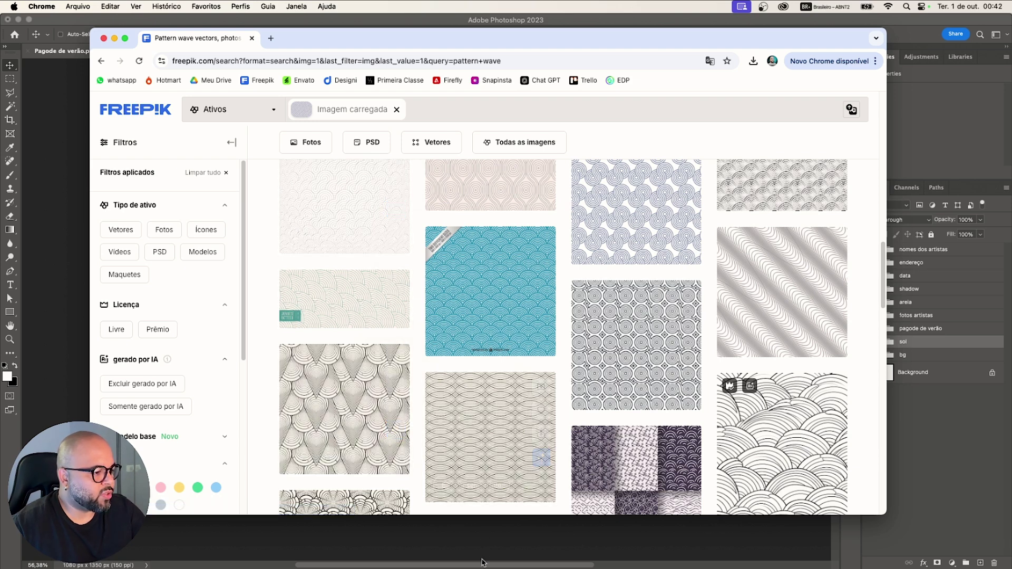
- Switch to Illustrator and open pattern-wave.ai from the elementos folder
{"action": "mouse_move", "coordinate": [289, 552]}
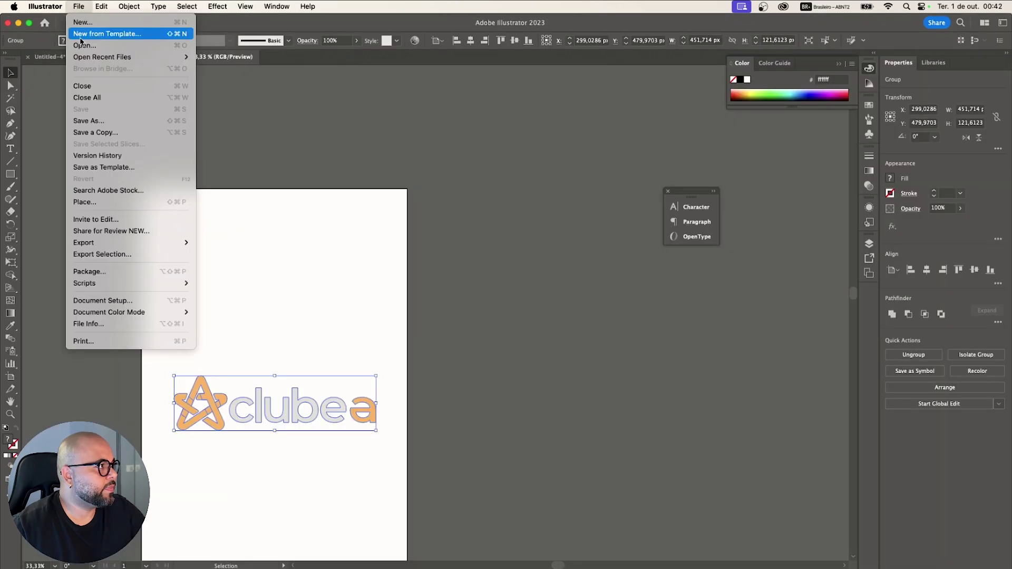
{"action": "left_click", "coordinate": [100, 42]}
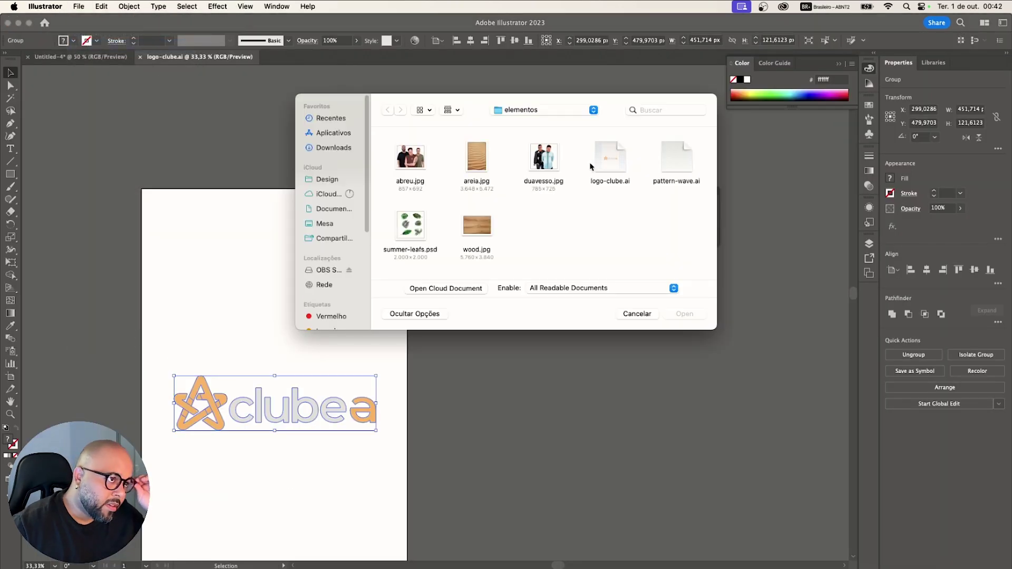
{"action": "double_click", "coordinate": [663, 165]}
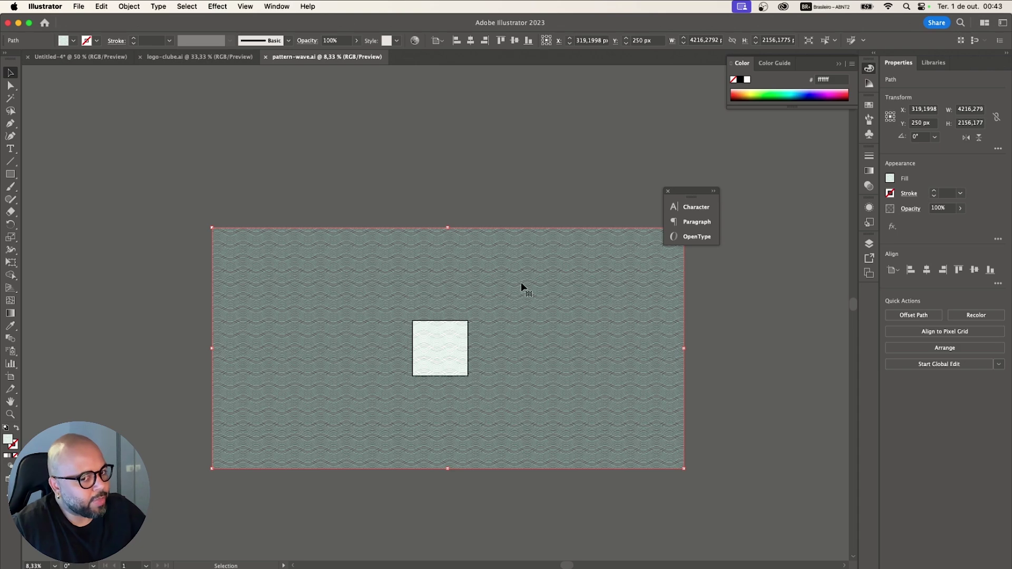
- Move the wave pattern artwork slightly up and to the right, and lower its top edge to a height of about 2104 px
{"action": "left_click_drag", "start_coordinate": [521, 284], "coordinate": [538, 254]}
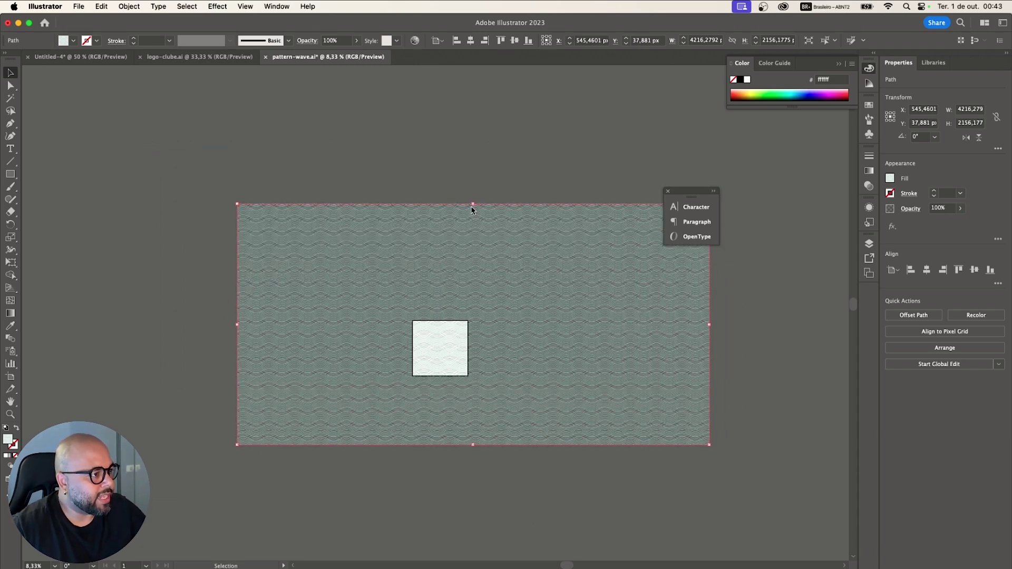
{"action": "left_click_drag", "start_coordinate": [471, 206], "coordinate": [479, 307]}
{"action": "left_click", "coordinate": [424, 248]}
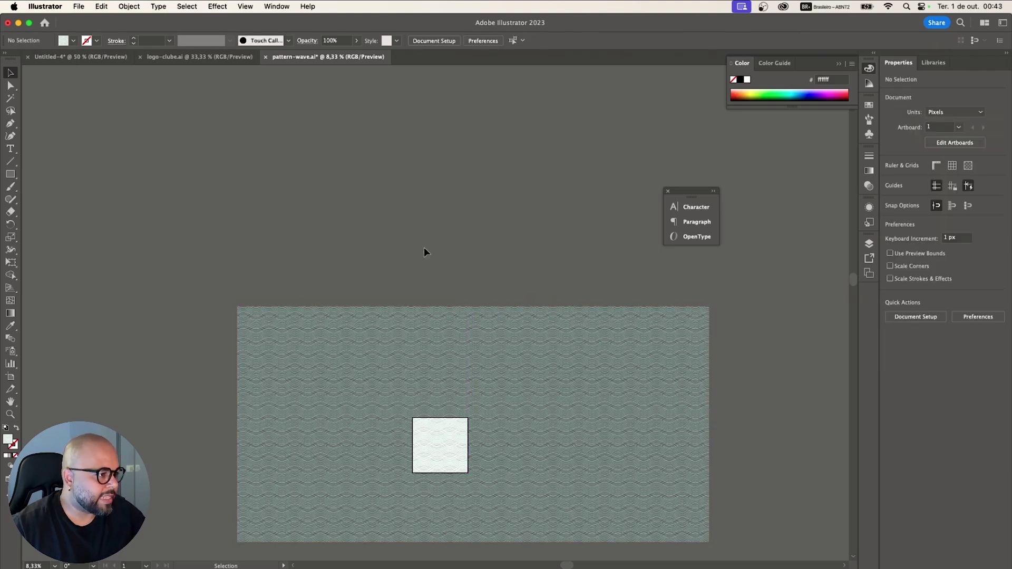
- Copy the wave pattern and paste it as a Smart Object above the sol group in the Photoshop document Pagode de verão.psd
{"action": "left_click", "coordinate": [456, 352]}
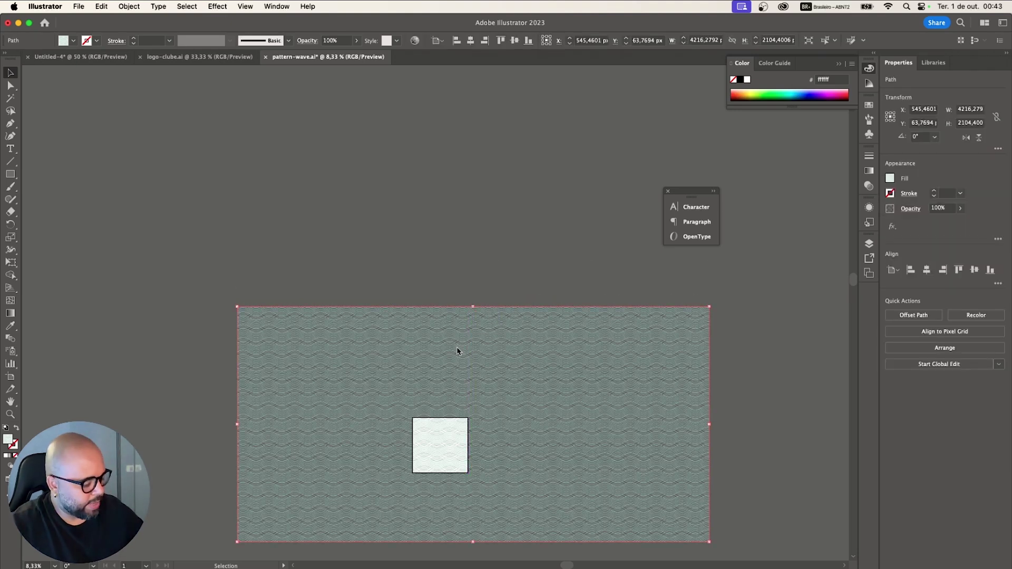
{"action": "mouse_move", "coordinate": [464, 558]}
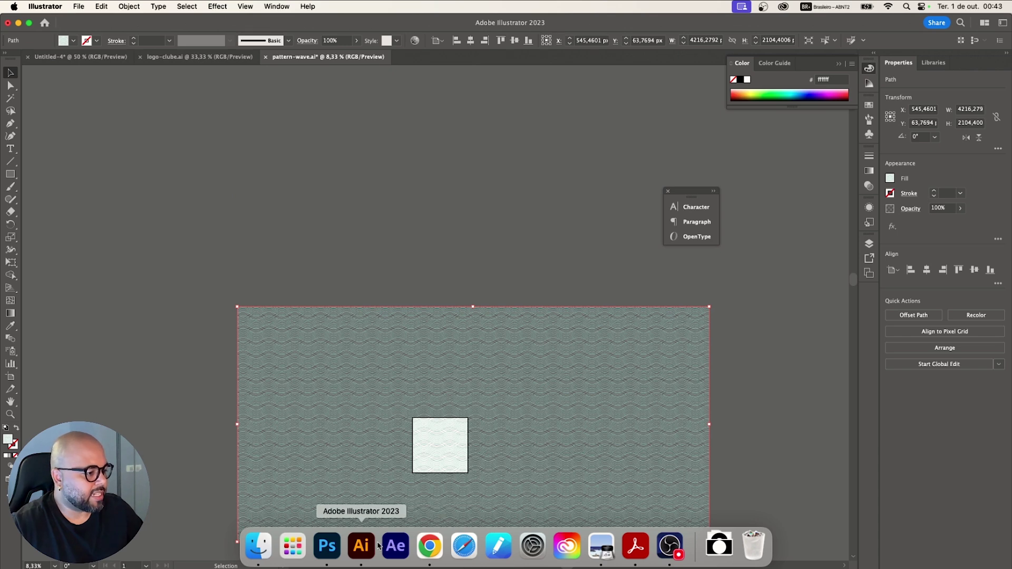
{"action": "left_click", "coordinate": [327, 548]}
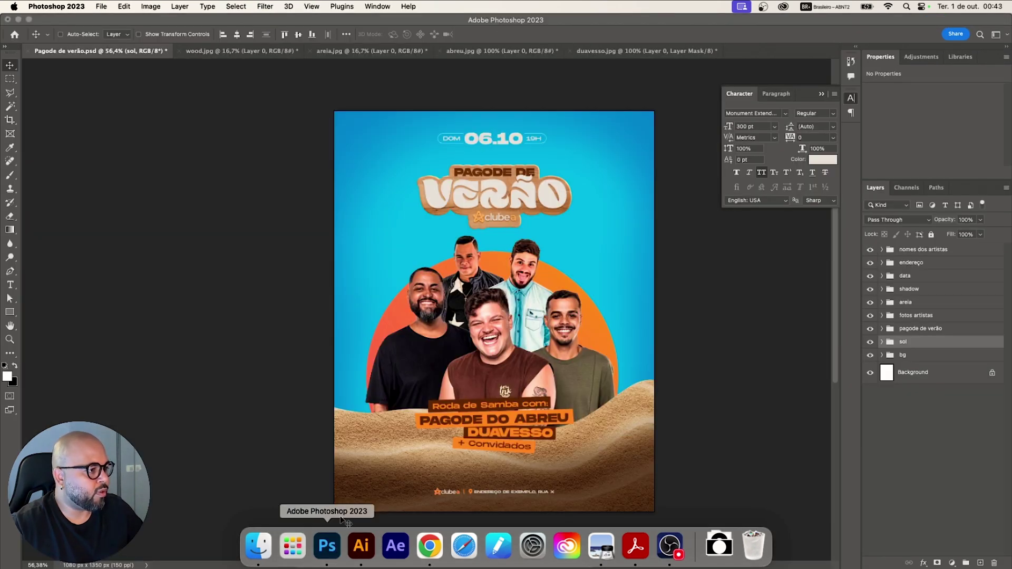
{"action": "key", "text": "super+v"}
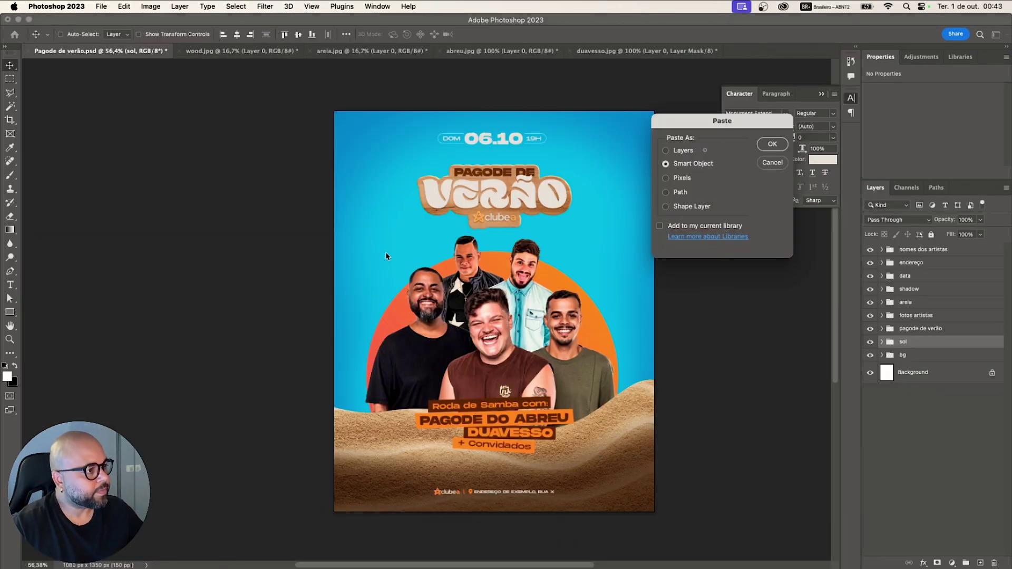
{"action": "left_click", "coordinate": [772, 144]}
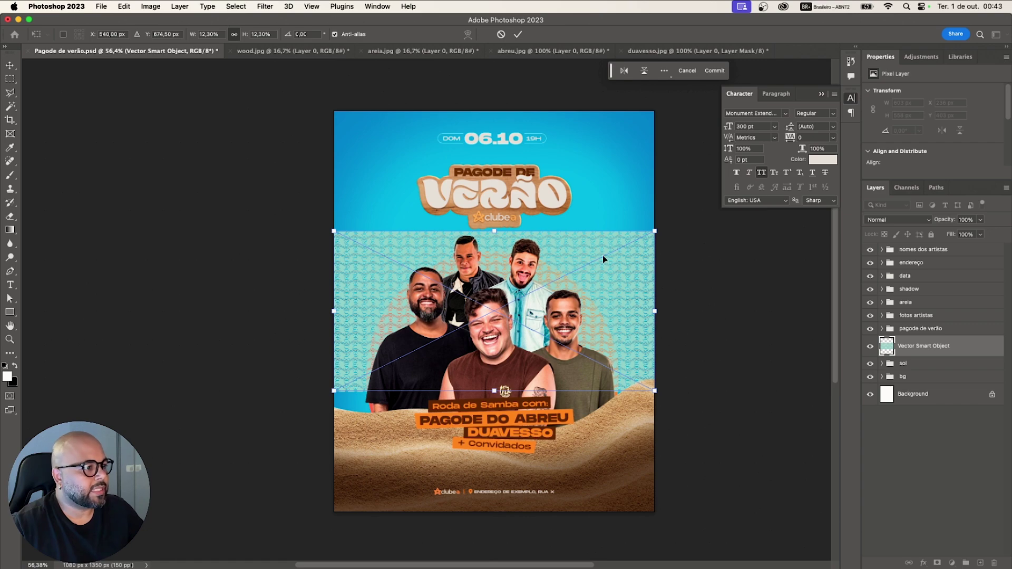
- Scale the pasted wave pattern to about 22.42% and shift it left and slightly down over the flyer's sky
{"action": "left_click_drag", "start_coordinate": [646, 234], "coordinate": [762, 142]}
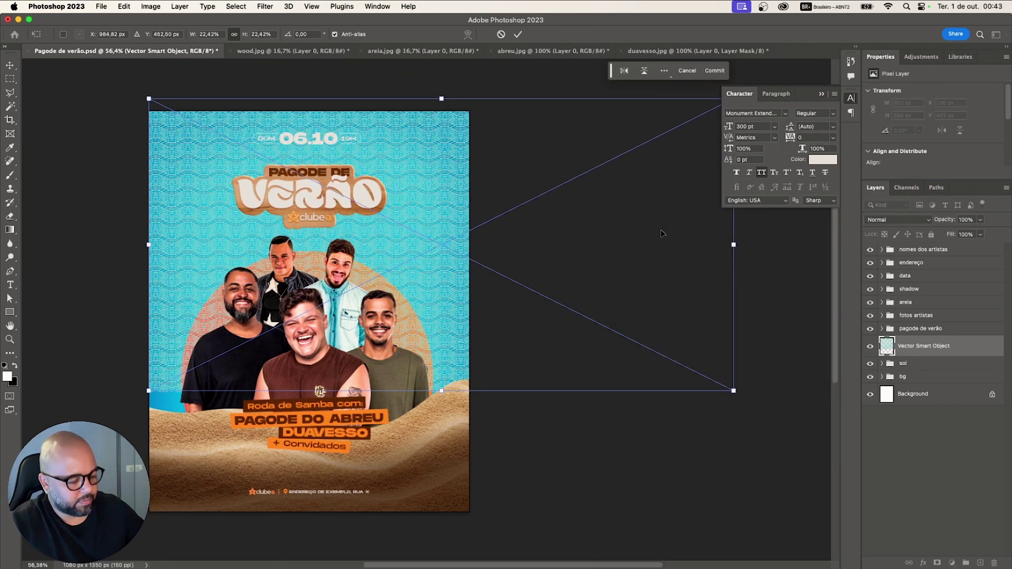
{"action": "key", "text": "Return"}
{"action": "left_click_drag", "start_coordinate": [433, 230], "coordinate": [380, 248]}
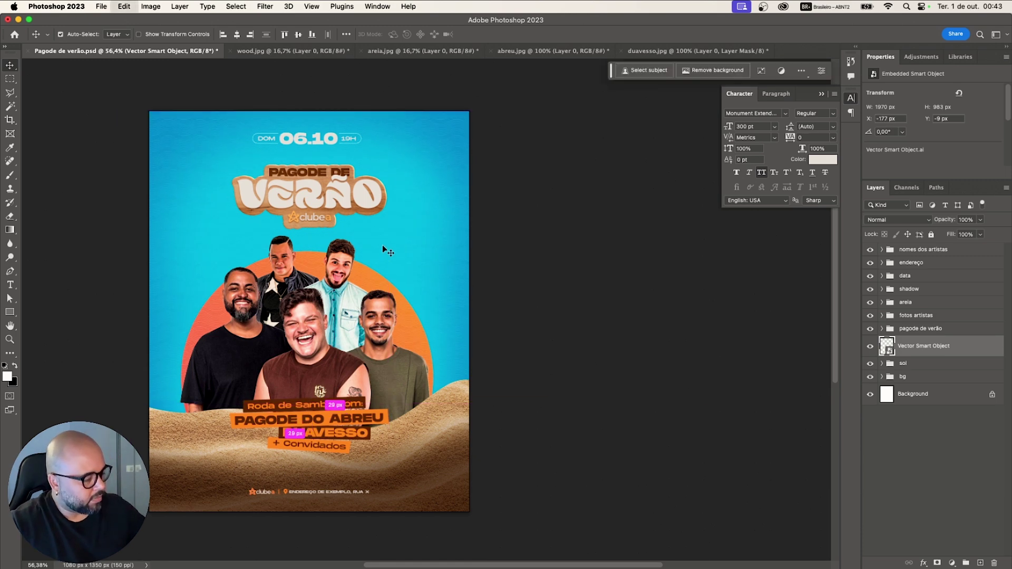
- Enlarge the wave pattern to about 26.54% so it reaches the sand, and shift it left to X about -251 px
{"action": "key", "text": "super+t"}
{"action": "left_click_drag", "start_coordinate": [681, 400], "coordinate": [788, 453]}
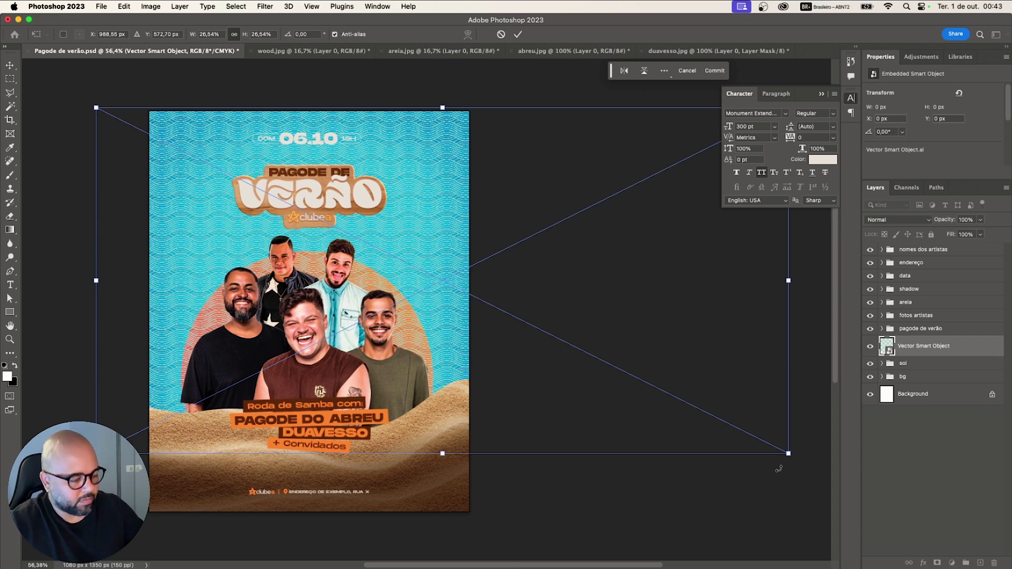
{"action": "key", "text": "Return"}
{"action": "left_click_drag", "start_coordinate": [436, 330], "coordinate": [395, 332]}
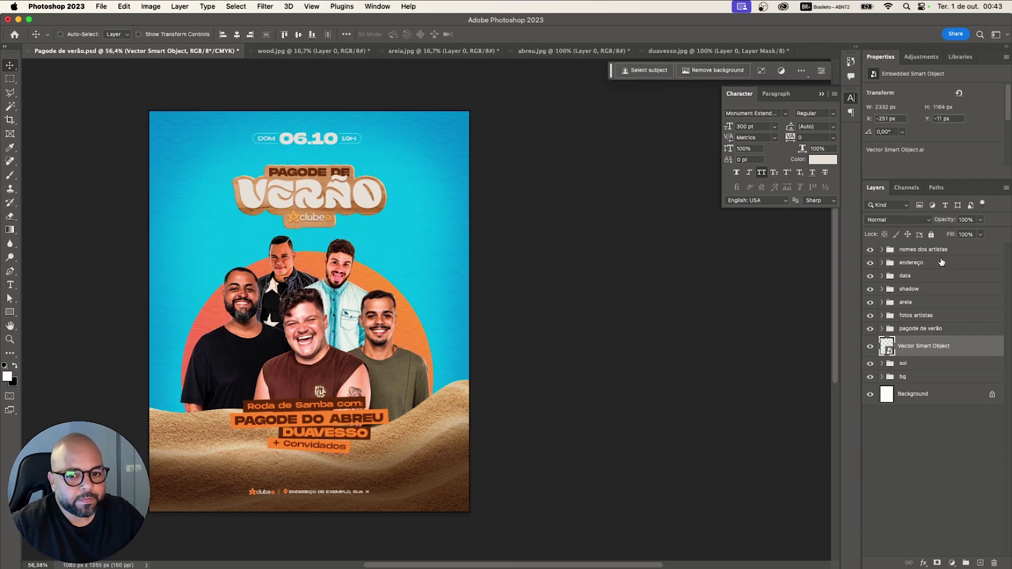
{"action": "left_click", "coordinate": [923, 220]}
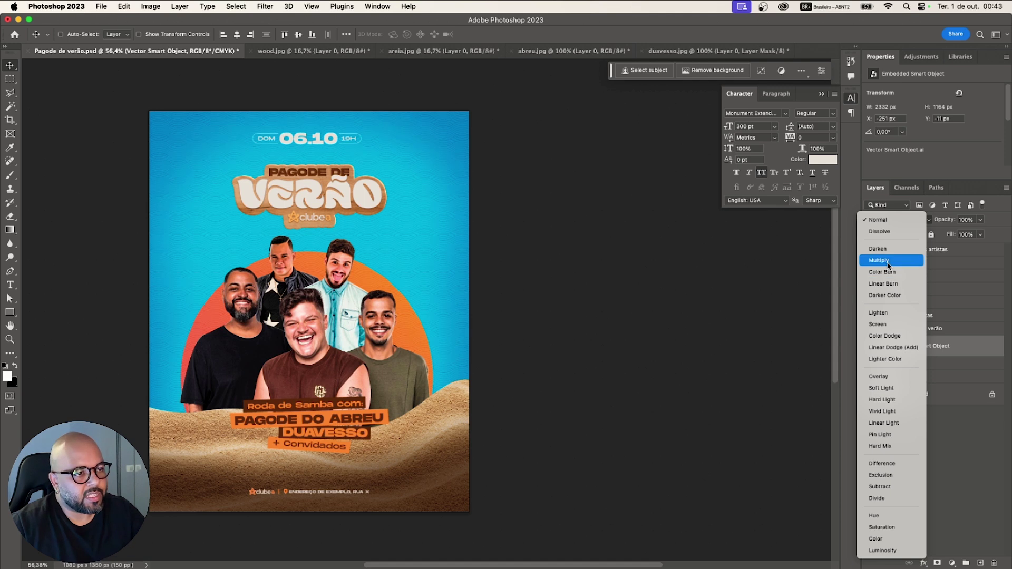
{"action": "left_click", "coordinate": [933, 227]}
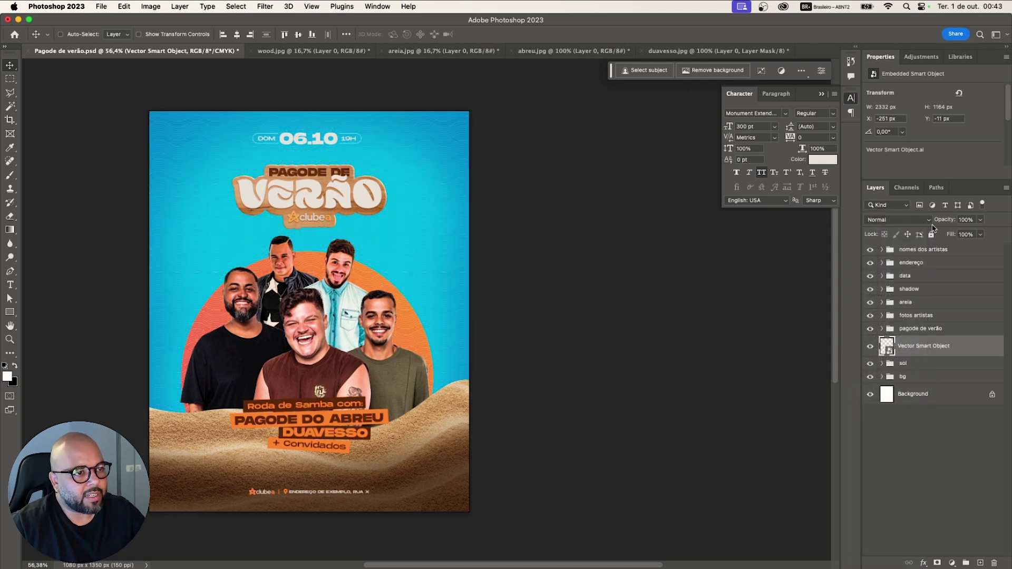
- Set the wave pattern layer's blend mode to Linear Burn
{"action": "left_click", "coordinate": [929, 224]}
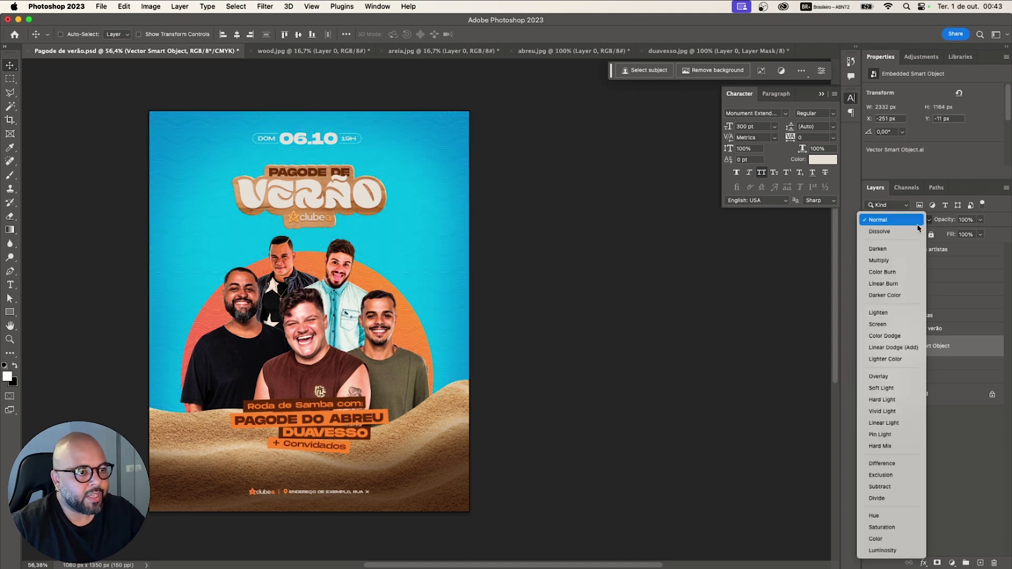
{"action": "left_click", "coordinate": [883, 285]}
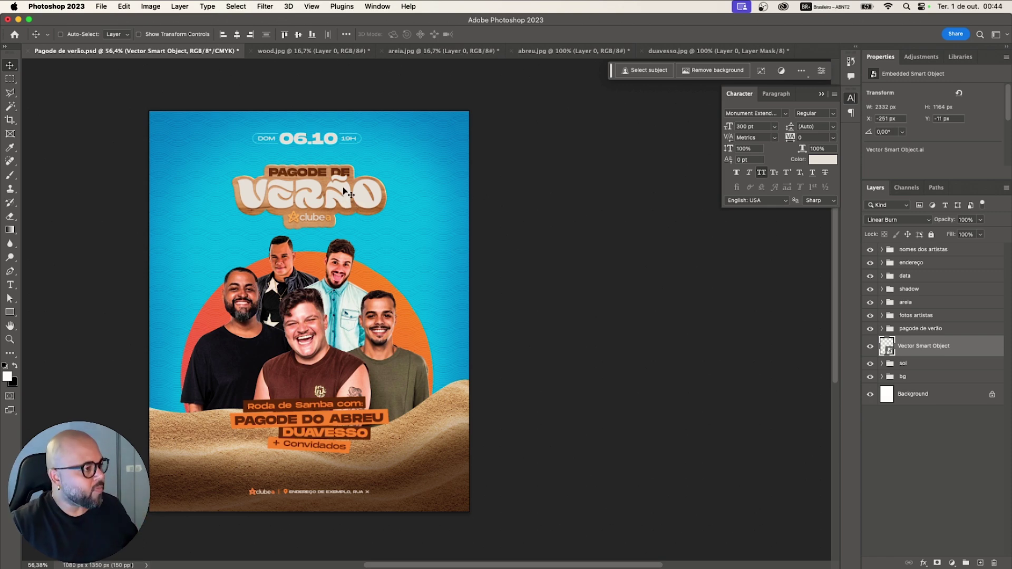
{"action": "scroll", "coordinate": [343, 186], "scroll_direction": "down", "scroll_amount": 5}
{"action": "scroll", "coordinate": [241, 193], "scroll_direction": "up", "scroll_amount": 8}
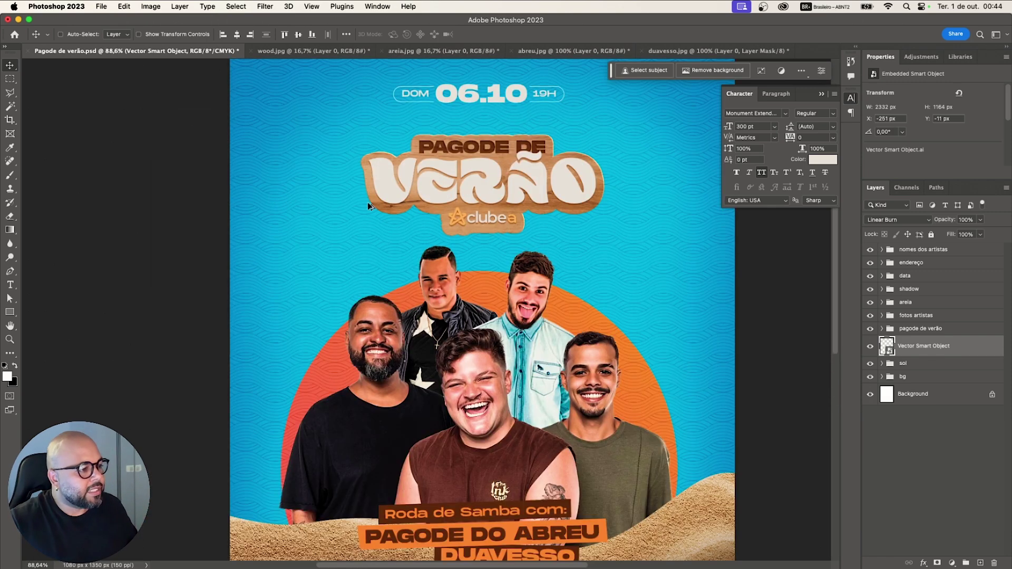
{"action": "scroll", "coordinate": [391, 210], "scroll_direction": "down", "scroll_amount": 4}
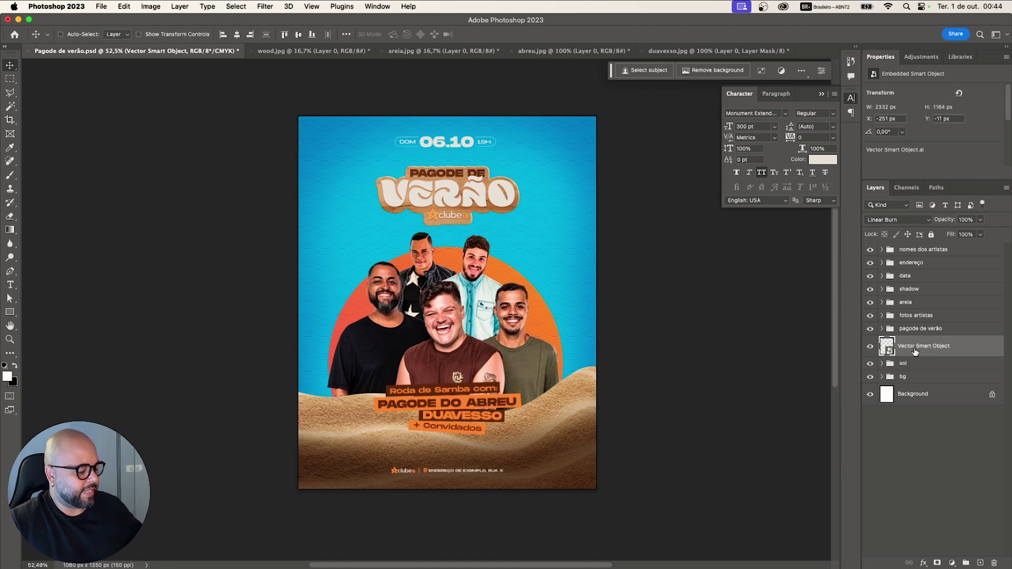
- Enlarge the wave pattern slightly to about 2364 × 1180 px and shift it to about X -272 px, Y -12 px
{"action": "key", "text": "super+t"}
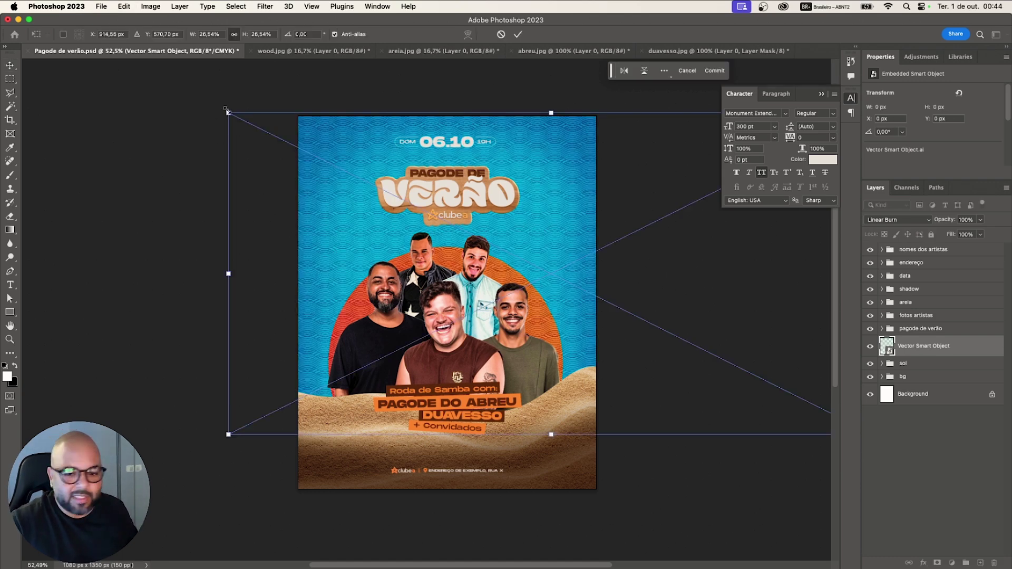
{"action": "left_click_drag", "start_coordinate": [226, 110], "coordinate": [218, 103]}
{"action": "key", "text": "Return"}
{"action": "left_click_drag", "start_coordinate": [356, 216], "coordinate": [379, 220]}
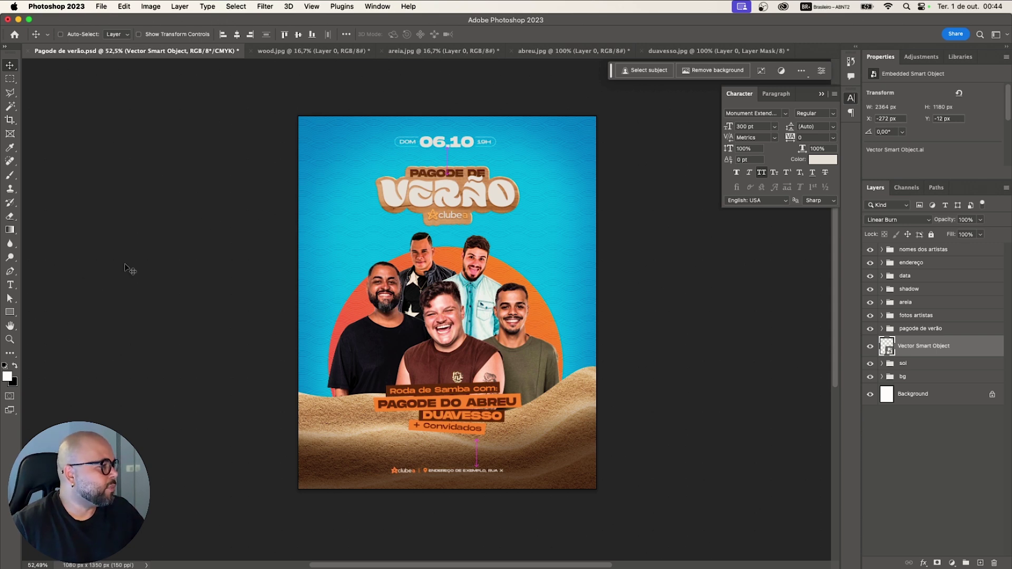
- Shift the Color Fill 1 layer in the bg group to a greener cyan, 49cde5
{"action": "left_click", "coordinate": [11, 285]}
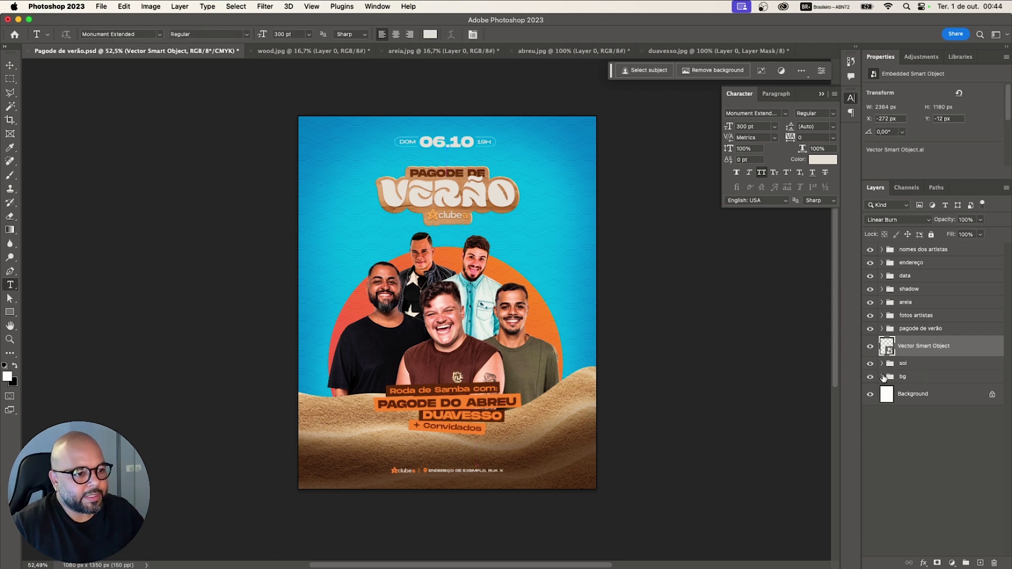
{"action": "left_click", "coordinate": [881, 376]}
{"action": "double_click", "coordinate": [894, 417]}
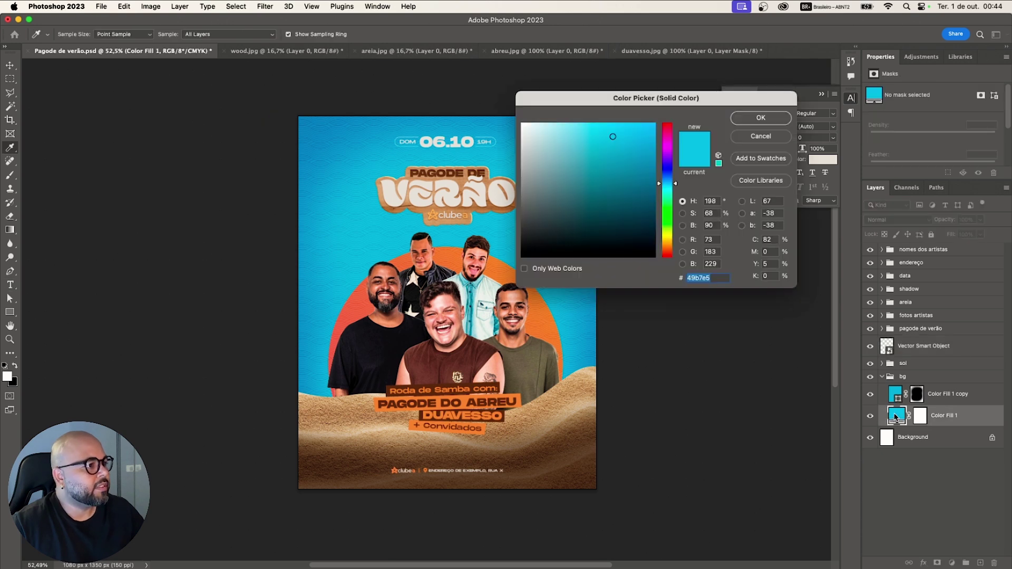
{"action": "left_click_drag", "start_coordinate": [673, 192], "coordinate": [671, 188]}
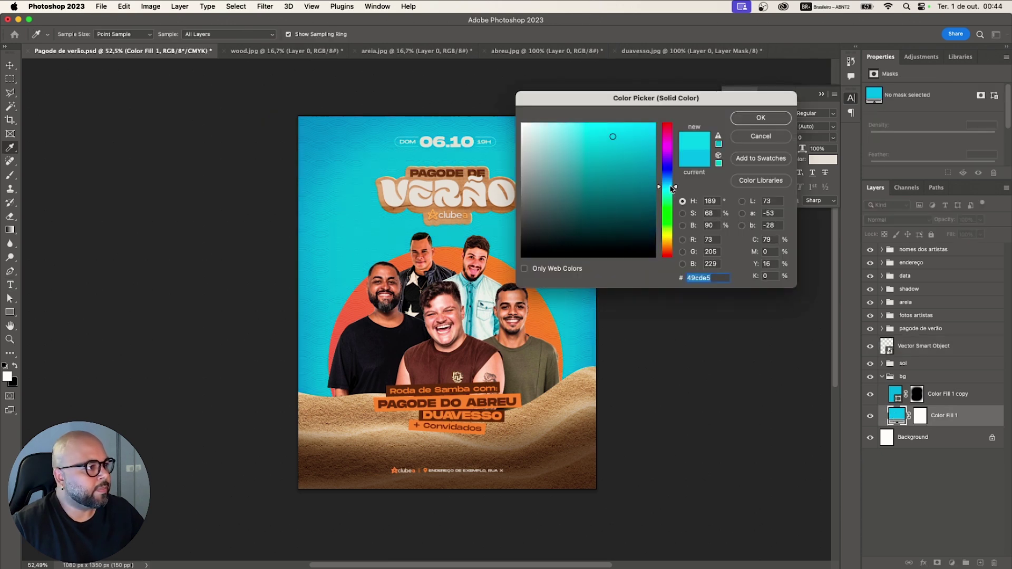
{"action": "left_click", "coordinate": [740, 120]}
- Recolor the Color Fill 1 copy layer in the bg group to the darker teal 329ca9
{"action": "double_click", "coordinate": [898, 401]}
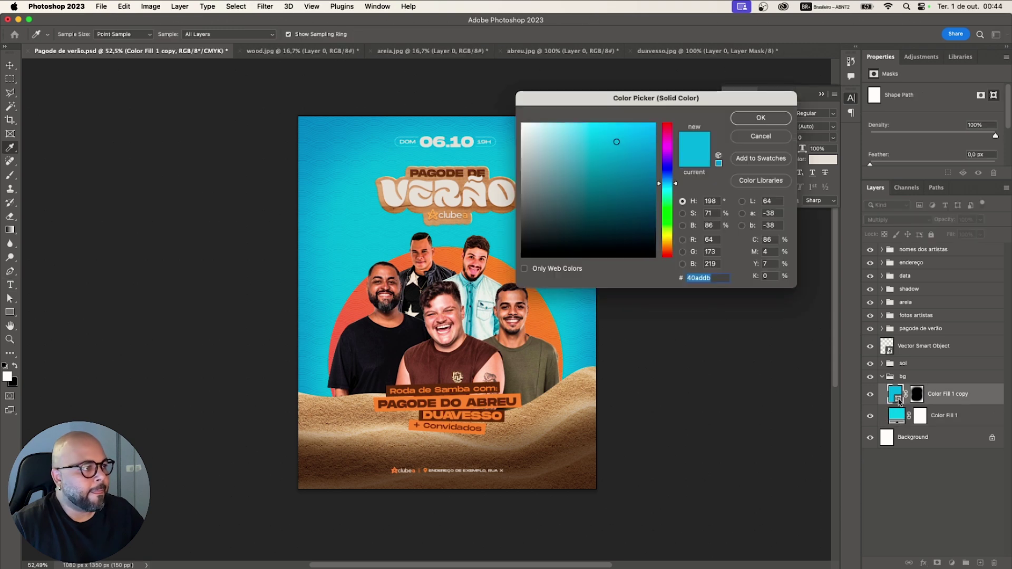
{"action": "left_click_drag", "start_coordinate": [670, 186], "coordinate": [616, 167]}
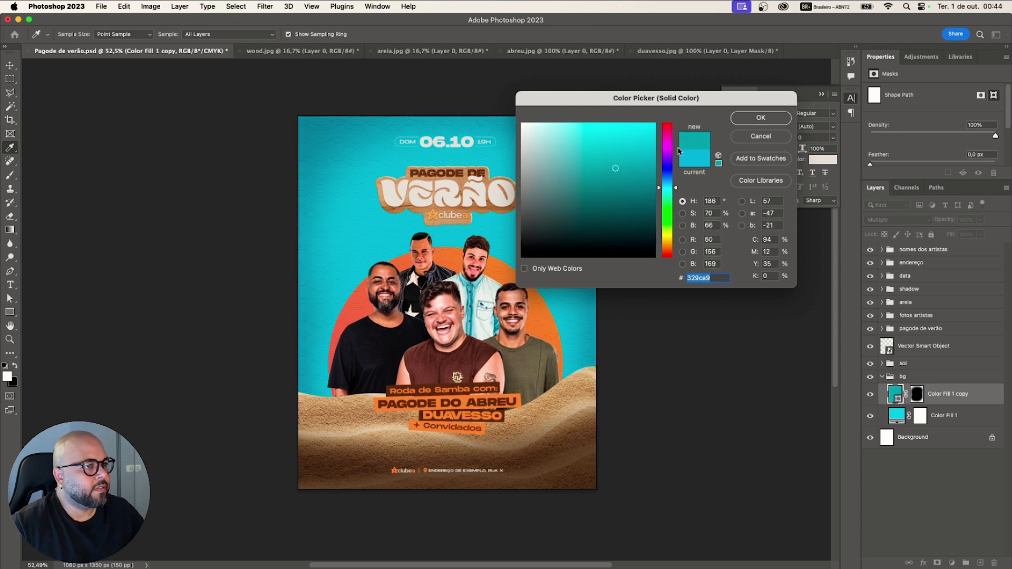
{"action": "left_click", "coordinate": [760, 118]}
{"action": "key", "text": "t"}
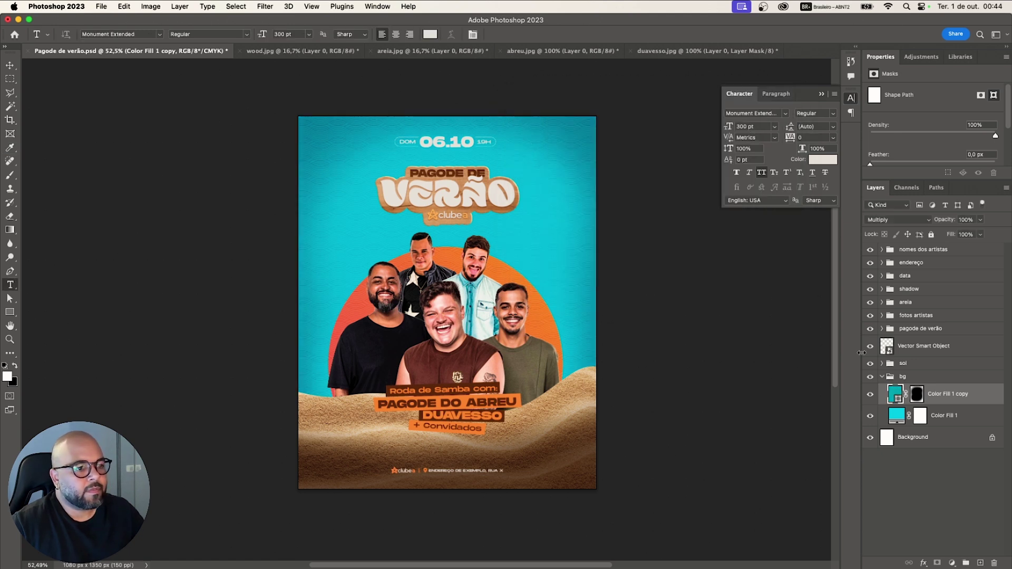
- Paint the Color Fill 1 copy layer's mask with a white 400 px brush to darken the flyer's upper sky
{"action": "left_click", "coordinate": [918, 395]}
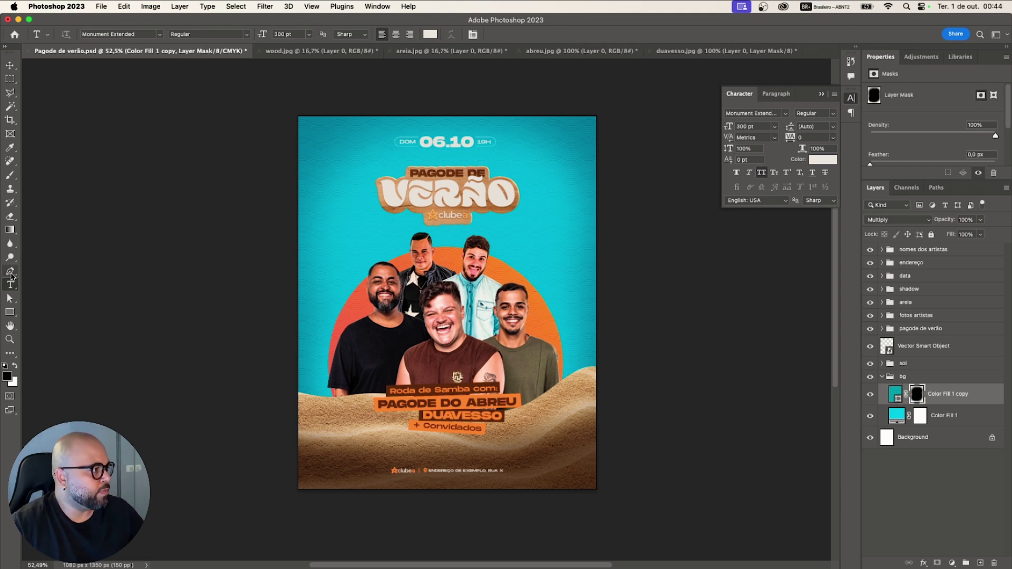
{"action": "left_click", "coordinate": [7, 177]}
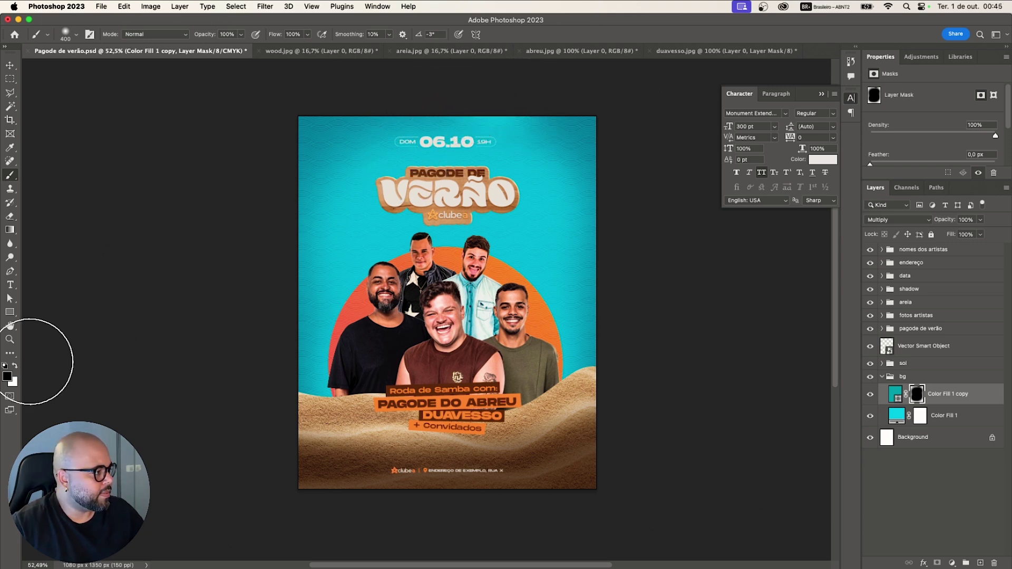
{"action": "left_click", "coordinate": [15, 366]}
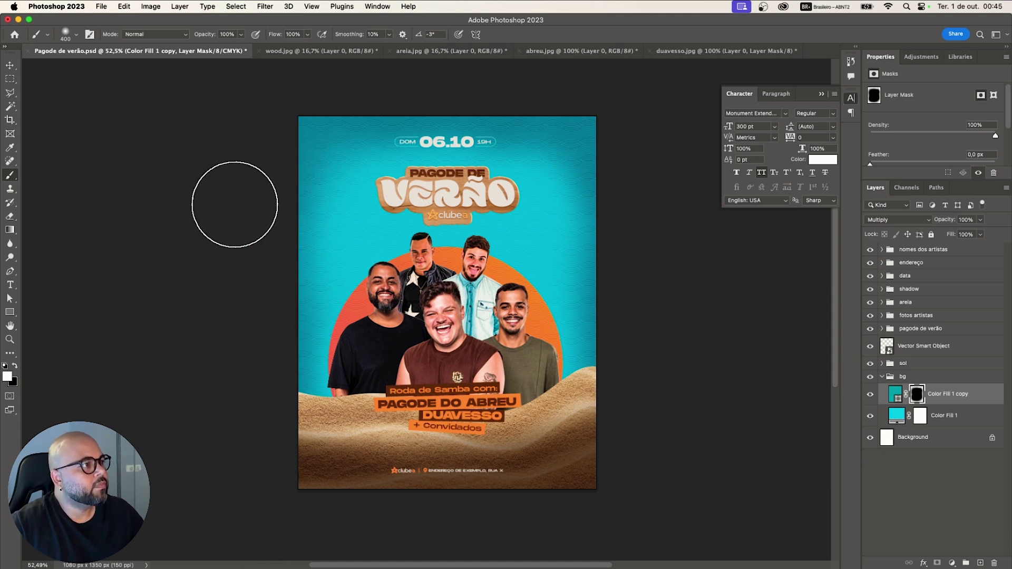
- Recolor the 06.10 date text to the bright cyan 44daff, starting from a color sampled from the flyer's sky
{"action": "left_click", "coordinate": [10, 285]}
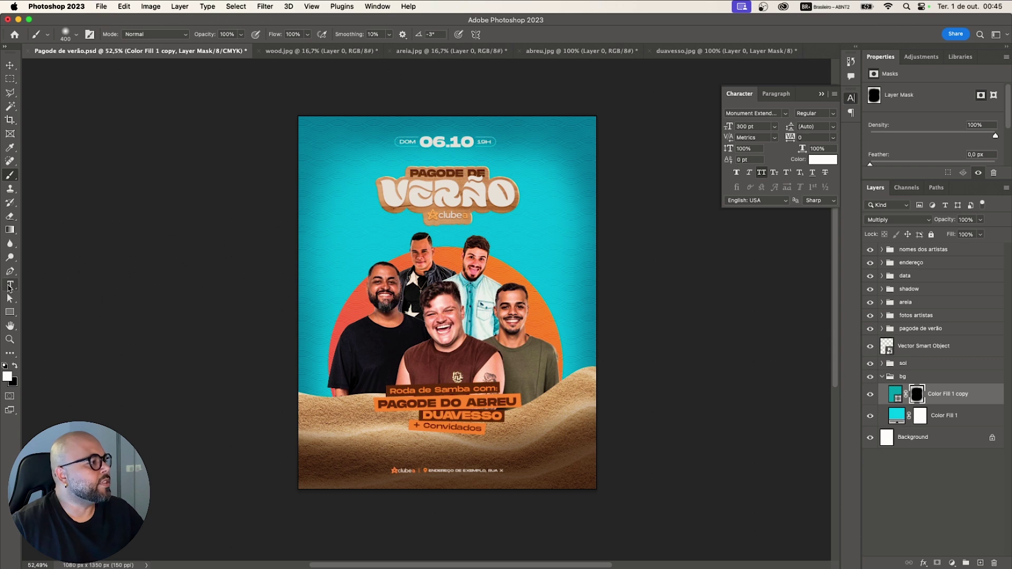
{"action": "left_click", "coordinate": [437, 142]}
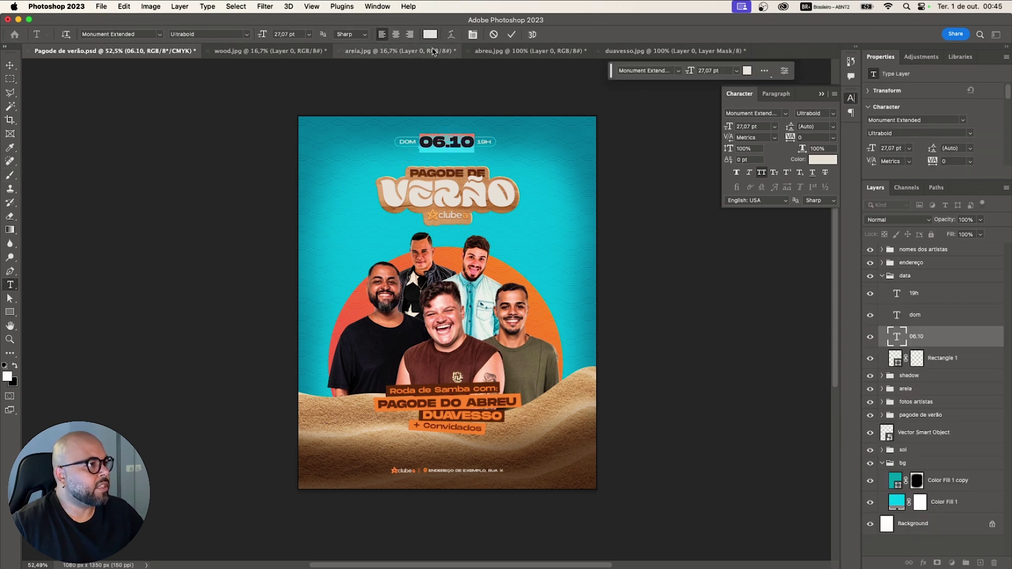
{"action": "left_click", "coordinate": [430, 34]}
{"action": "left_click", "coordinate": [510, 165]}
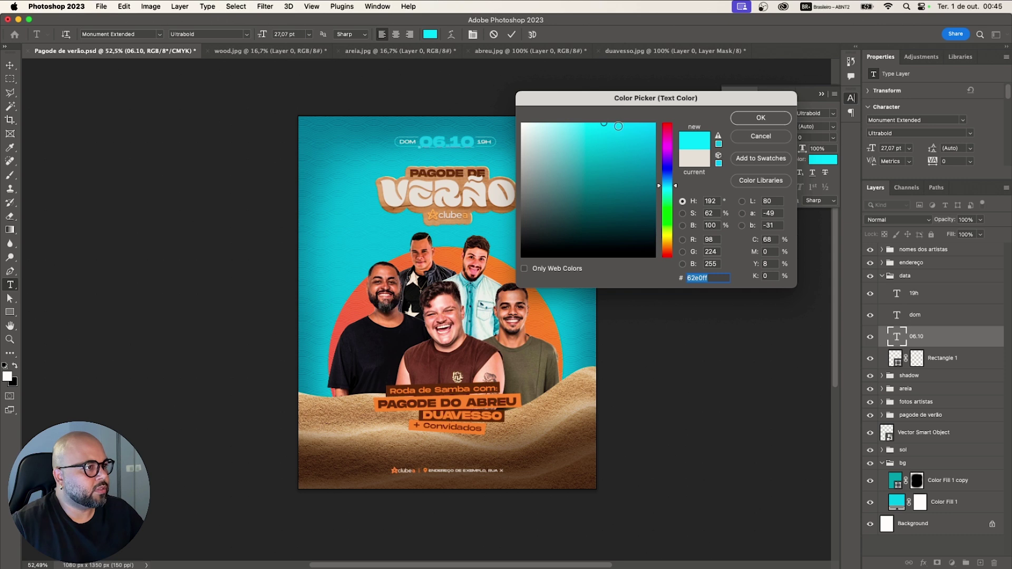
{"action": "left_click_drag", "start_coordinate": [618, 126], "coordinate": [620, 16]}
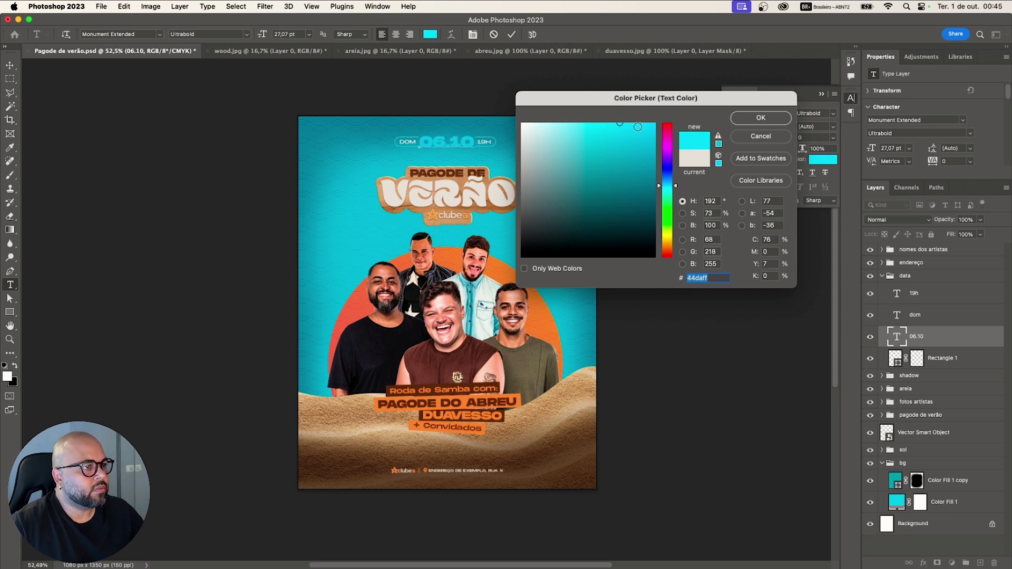
{"action": "left_click", "coordinate": [744, 121]}
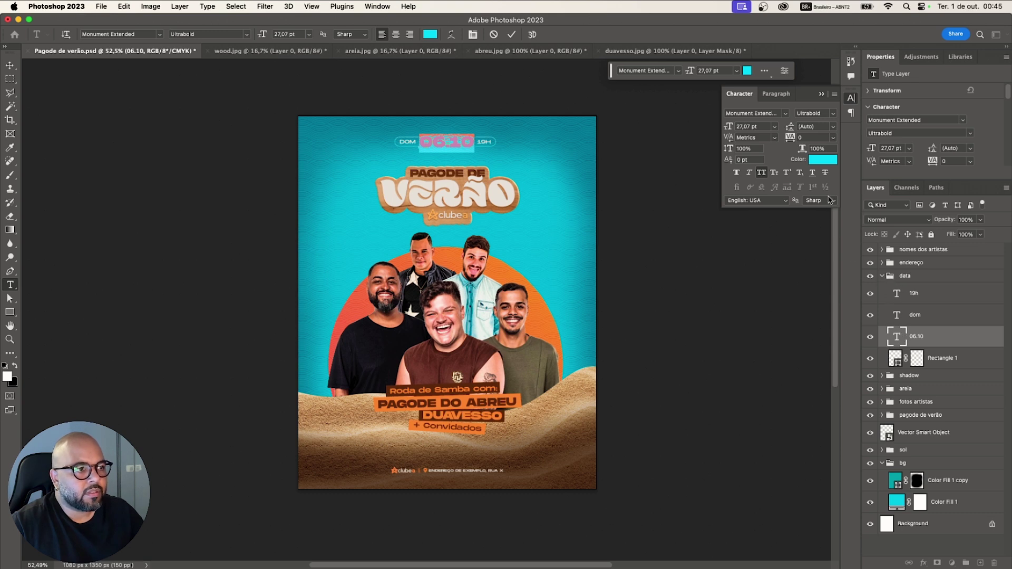
- Shift the 06.10 date text to a greener cyan, 44f8ff
{"action": "left_click", "coordinate": [821, 160]}
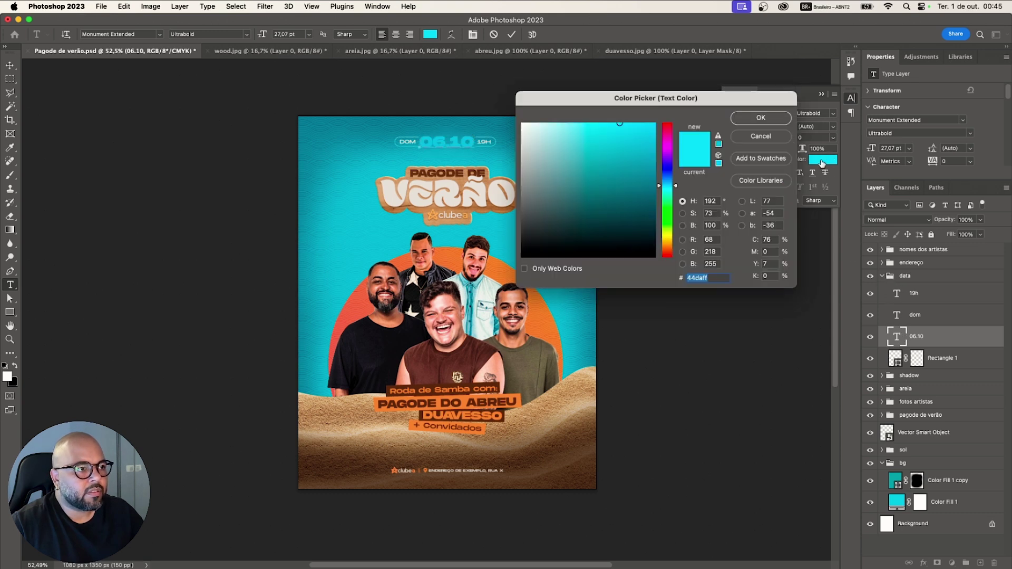
{"action": "left_click", "coordinate": [670, 189]}
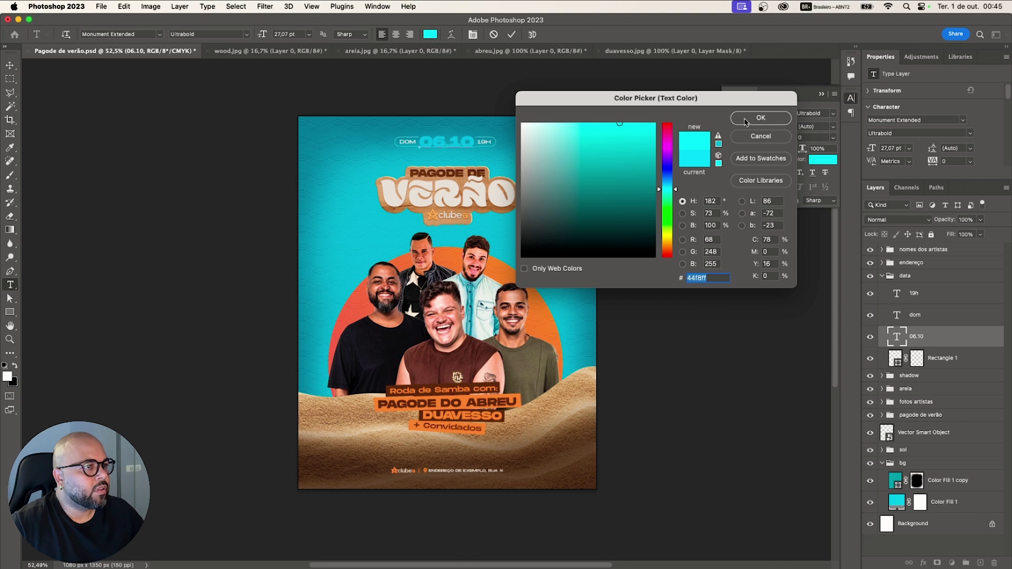
{"action": "left_click", "coordinate": [761, 118]}
{"action": "left_click", "coordinate": [431, 139]}
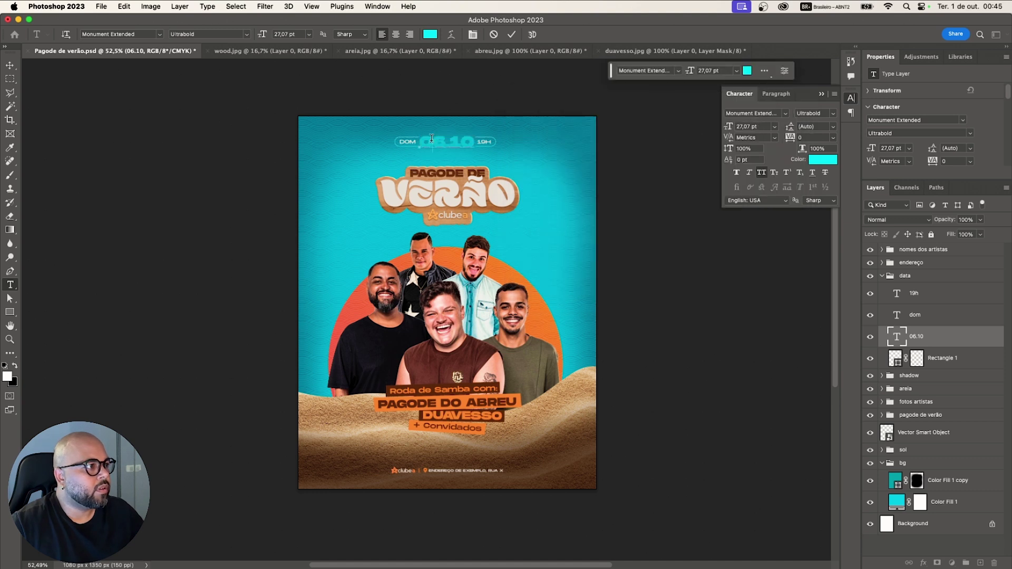
{"action": "key", "text": "super+a"}
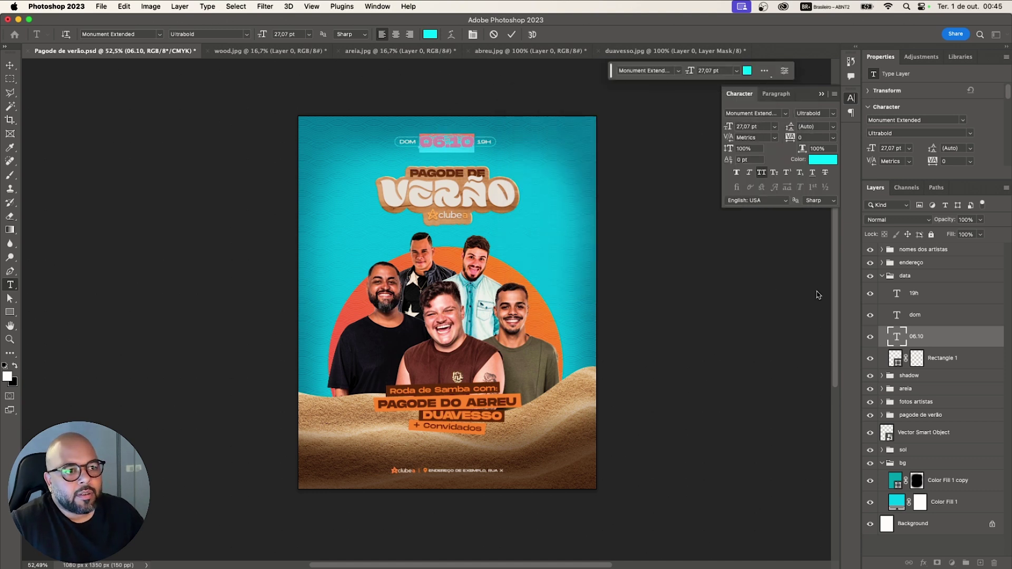
{"action": "left_click", "coordinate": [902, 281]}
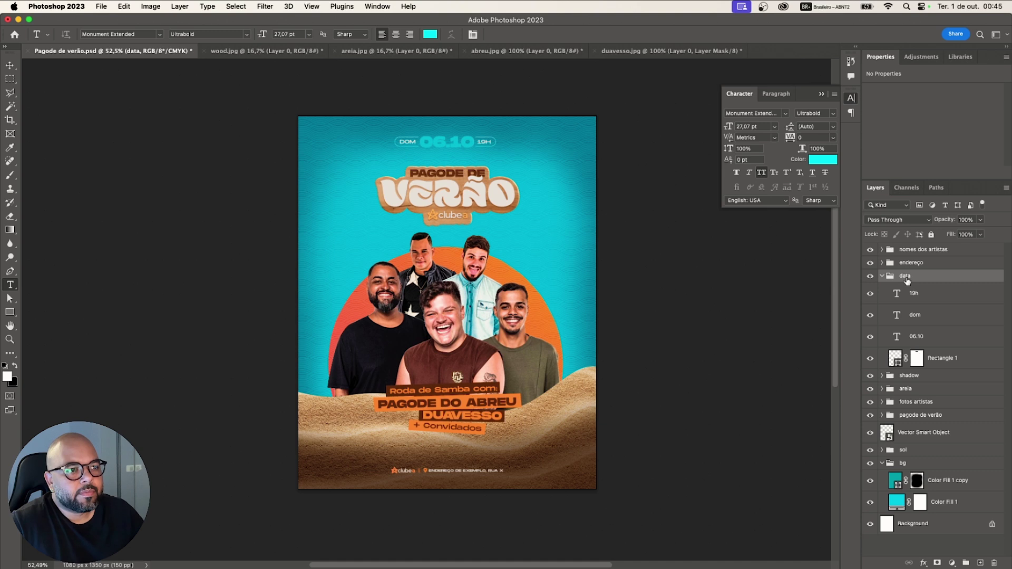
- Turn off the CMYK proof preview and recolor the 06.10 date text to 42e2ff, based on a color sampled from the sky
{"action": "left_click", "coordinate": [916, 338]}
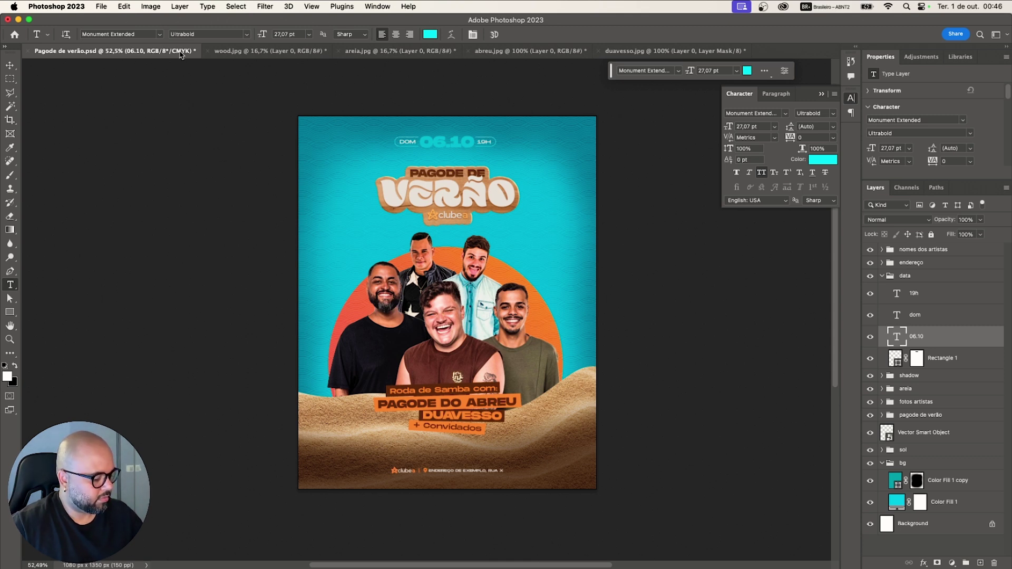
{"action": "key", "text": "super+y"}
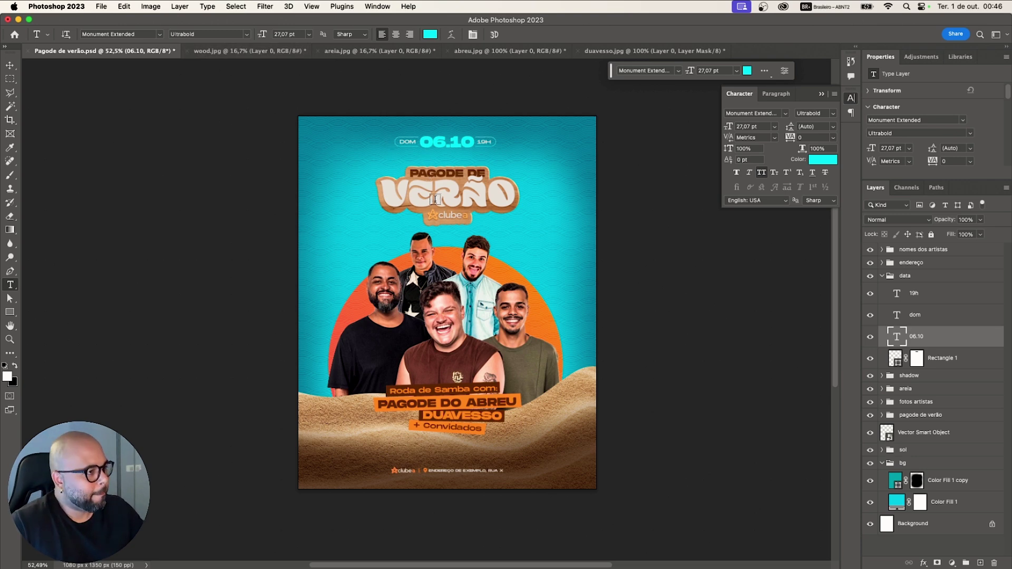
{"action": "scroll", "coordinate": [439, 145], "scroll_direction": "up", "scroll_amount": 2}
{"action": "double_click", "coordinate": [437, 137]}
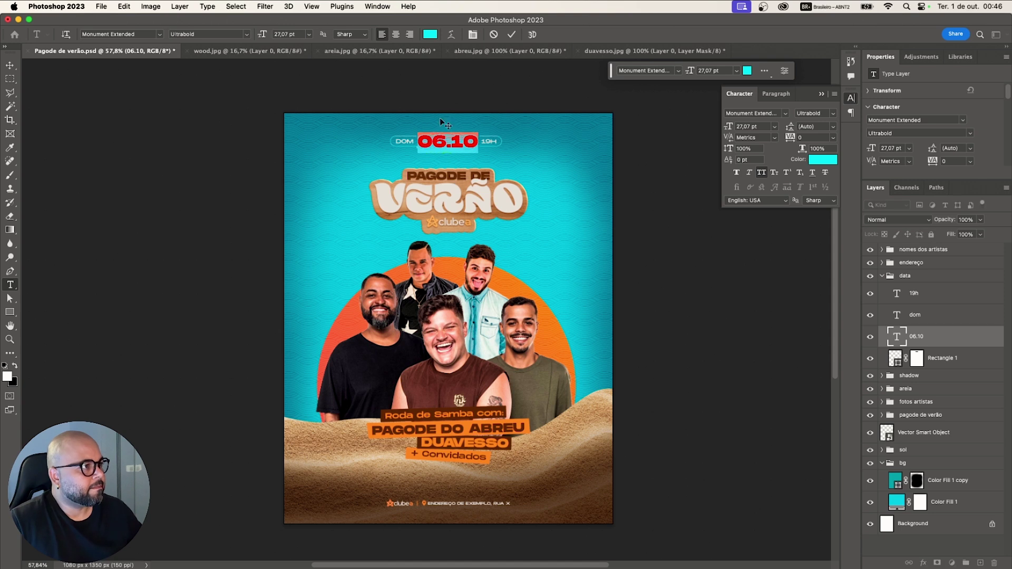
{"action": "left_click", "coordinate": [430, 34]}
{"action": "left_click", "coordinate": [504, 168]}
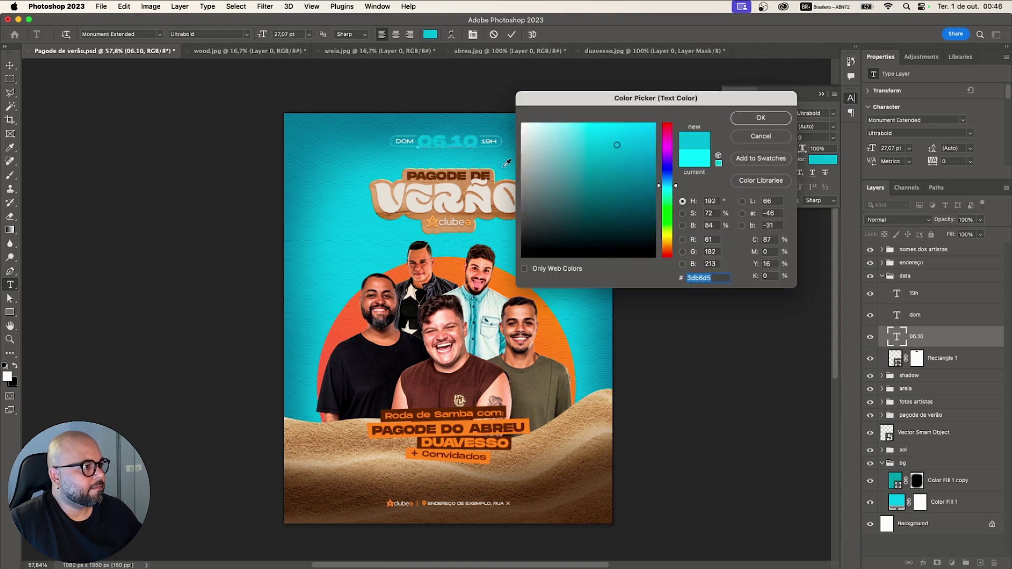
{"action": "left_click_drag", "start_coordinate": [635, 159], "coordinate": [623, 85]}
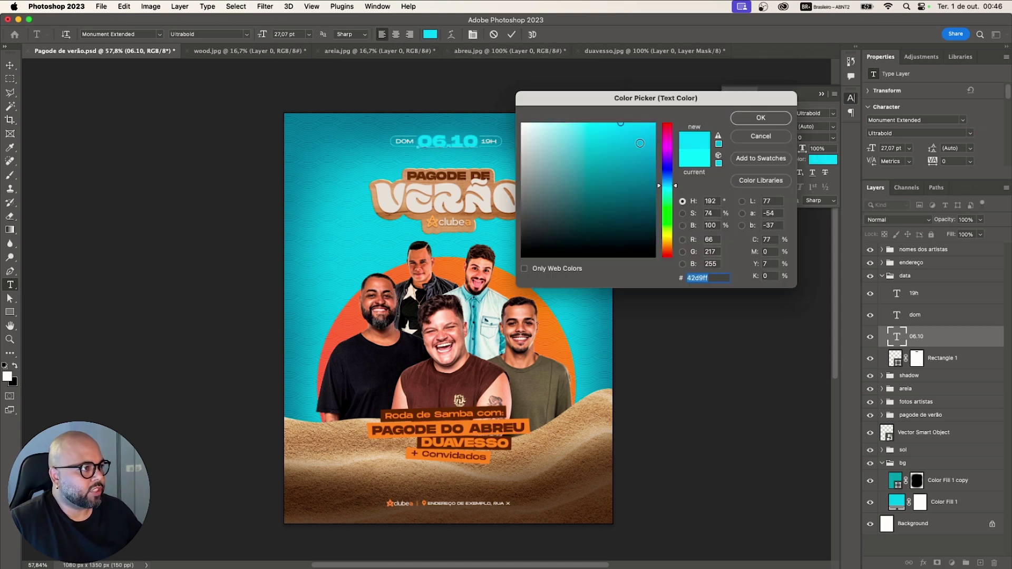
{"action": "left_click", "coordinate": [669, 189]}
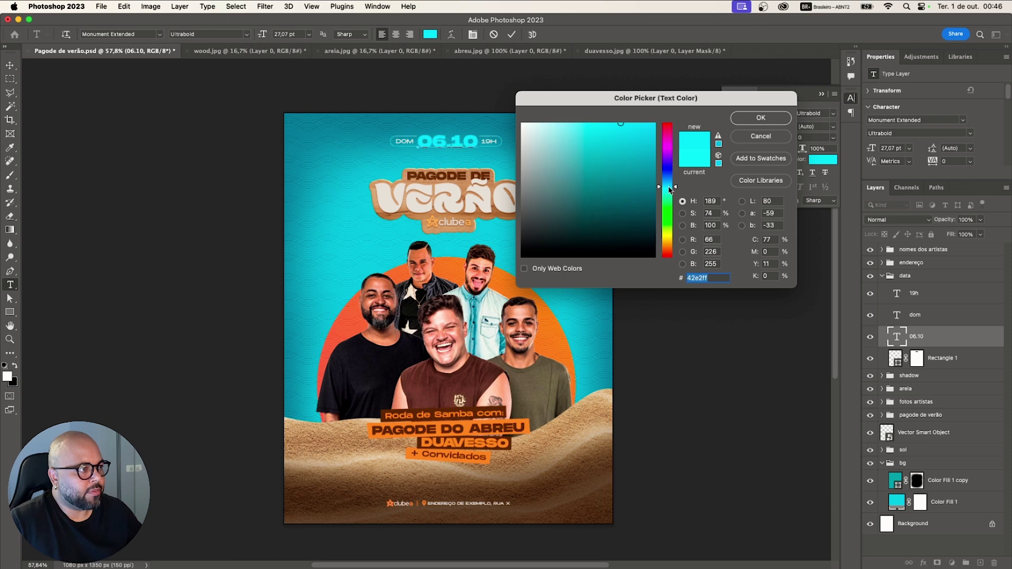
{"action": "left_click", "coordinate": [746, 121]}
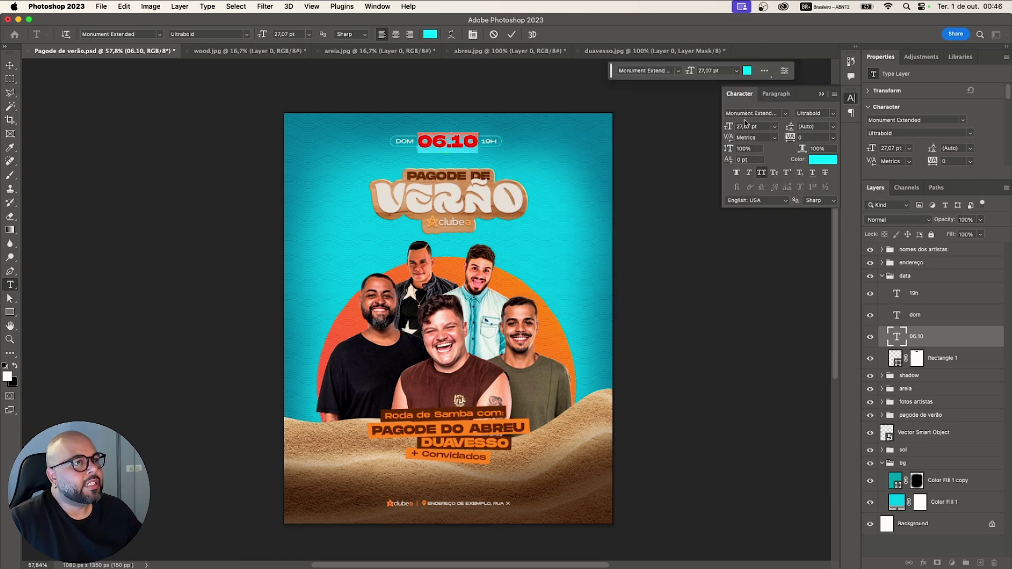
{"action": "left_click", "coordinate": [11, 66]}
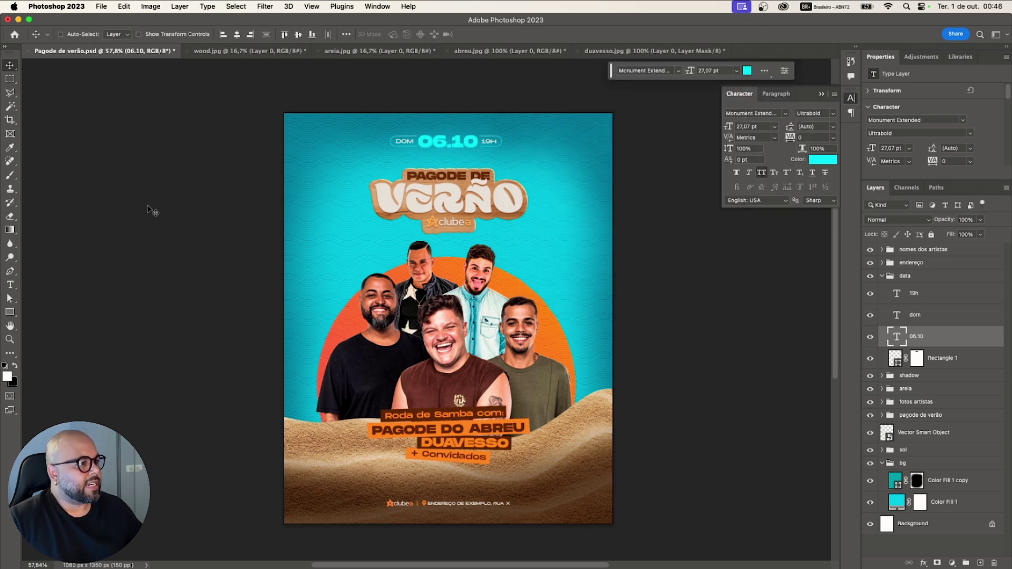
{"action": "scroll", "coordinate": [384, 206], "scroll_direction": "down", "scroll_amount": 6}
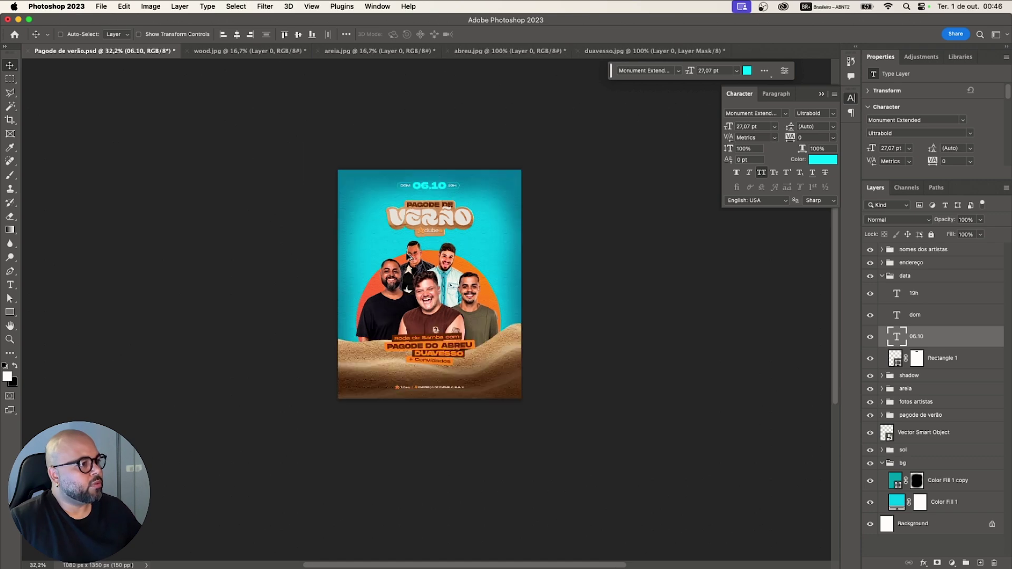
{"action": "scroll", "coordinate": [407, 279], "scroll_direction": "up", "scroll_amount": 7}
{"action": "scroll", "coordinate": [409, 275], "scroll_direction": "down", "scroll_amount": 2}
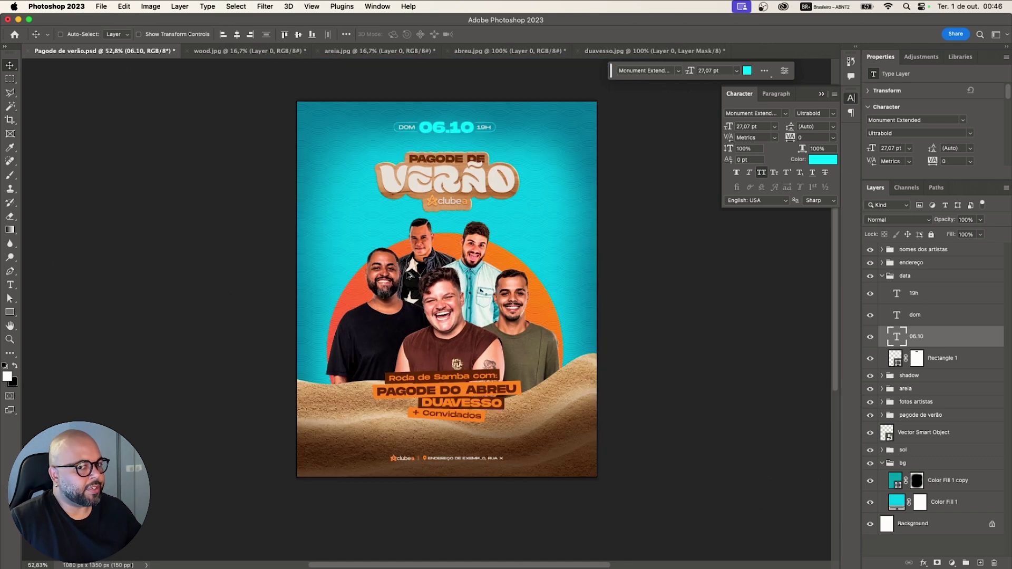
- Switch to Google Chrome and open the Envato Elements site from the saved bookmark
{"action": "scroll", "coordinate": [409, 275], "scroll_direction": "down", "scroll_amount": 2}
{"action": "scroll", "coordinate": [411, 276], "scroll_direction": "up", "scroll_amount": 1}
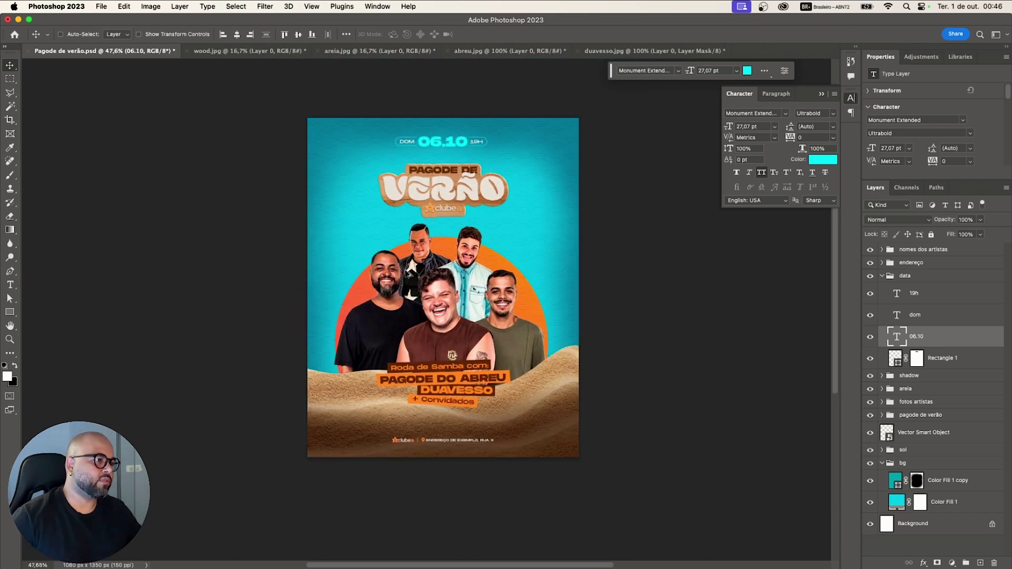
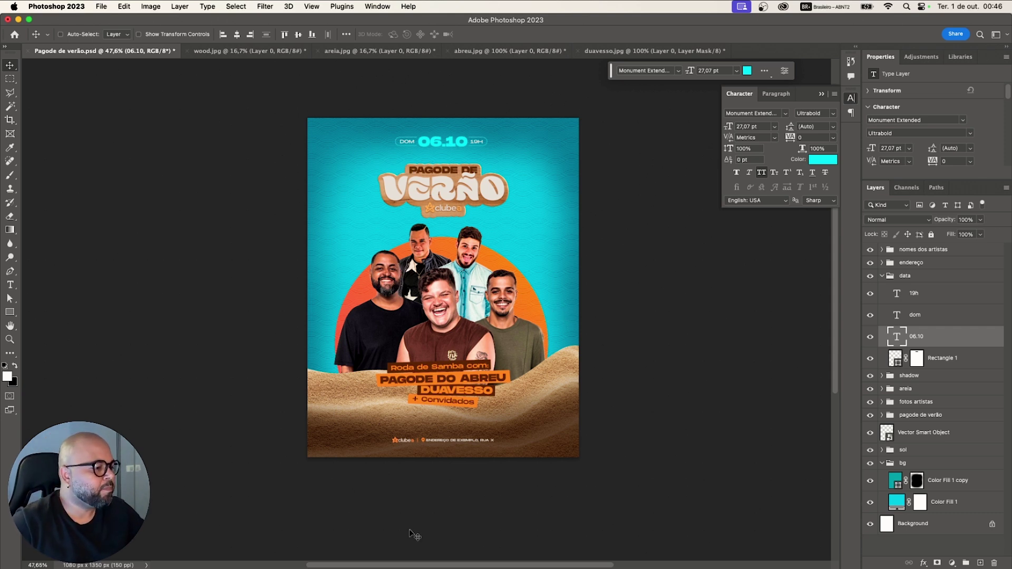
{"action": "mouse_move", "coordinate": [432, 556]}
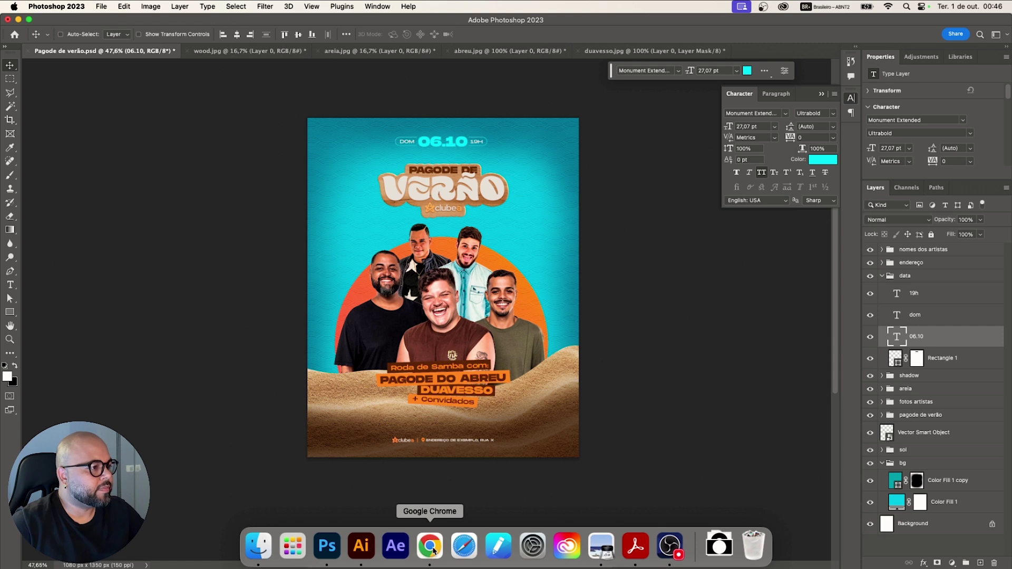
{"action": "left_click", "coordinate": [432, 551]}
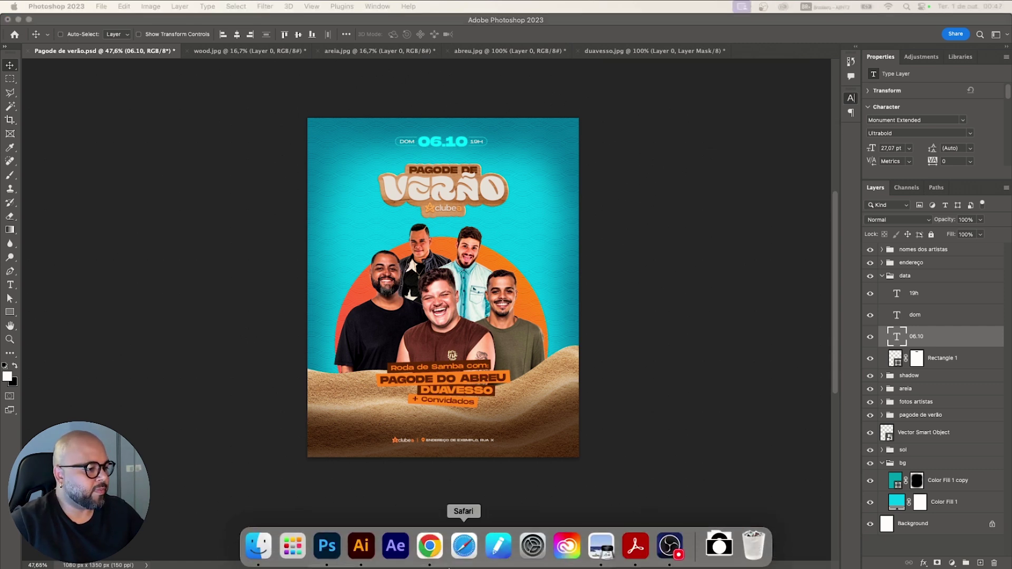
{"action": "left_click", "coordinate": [441, 549]}
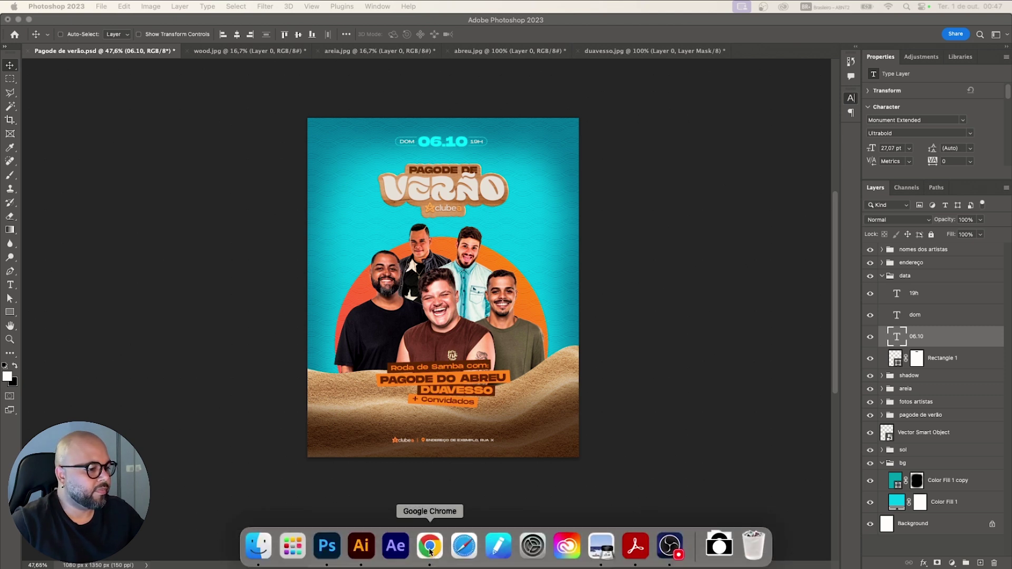
{"action": "left_click", "coordinate": [429, 551]}
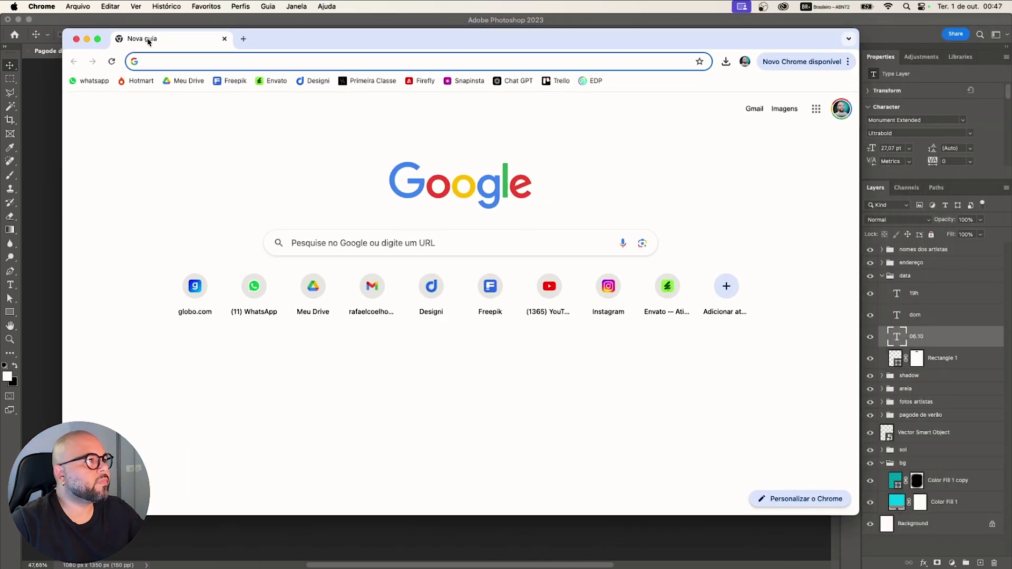
{"action": "left_click", "coordinate": [157, 63]}
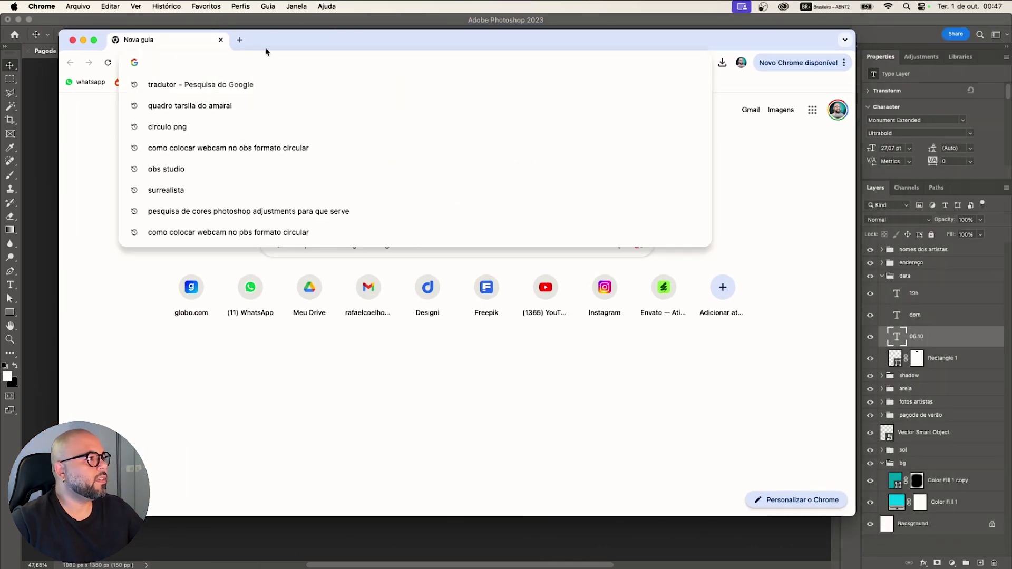
{"action": "left_click", "coordinate": [290, 46]}
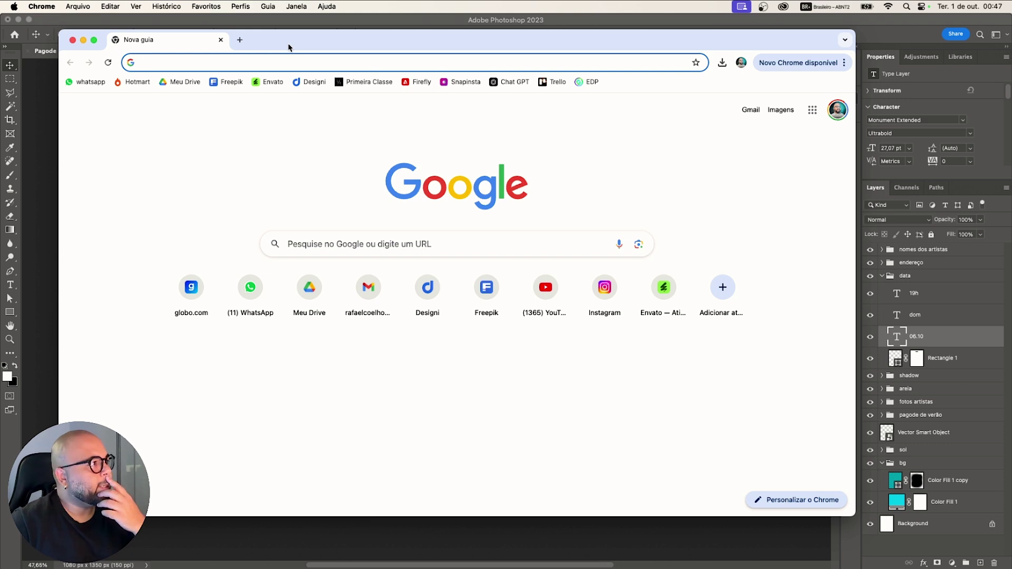
{"action": "left_click", "coordinate": [273, 84]}
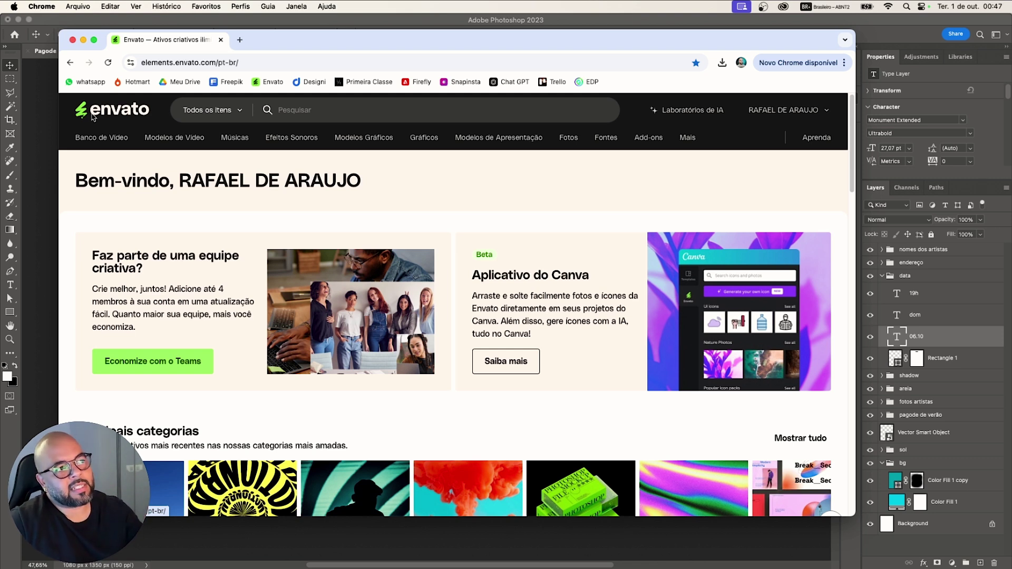
- Look through Envato's asset categories and open the Objetos 3D category
{"action": "mouse_move", "coordinate": [200, 143]}
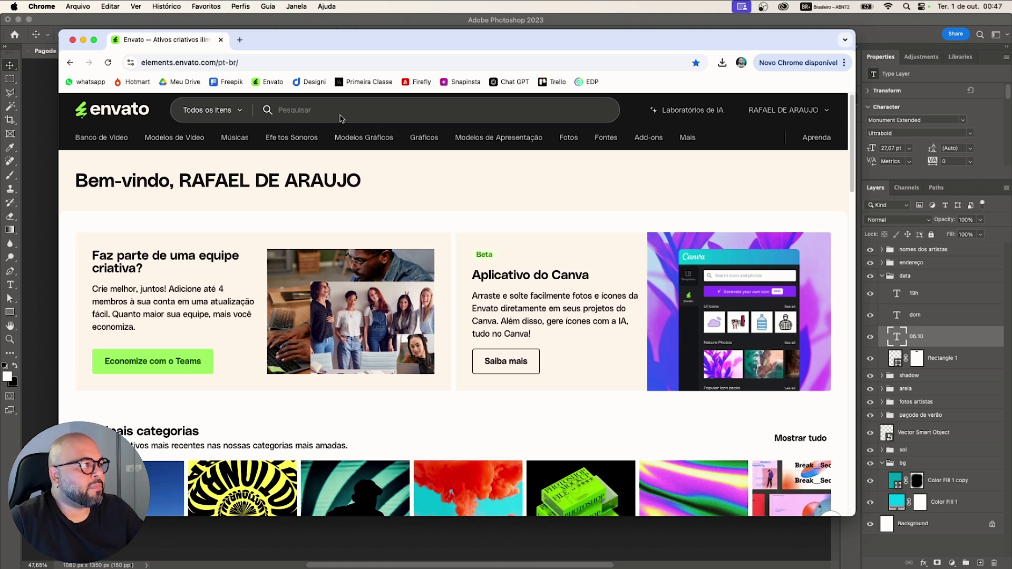
{"action": "mouse_move", "coordinate": [118, 143]}
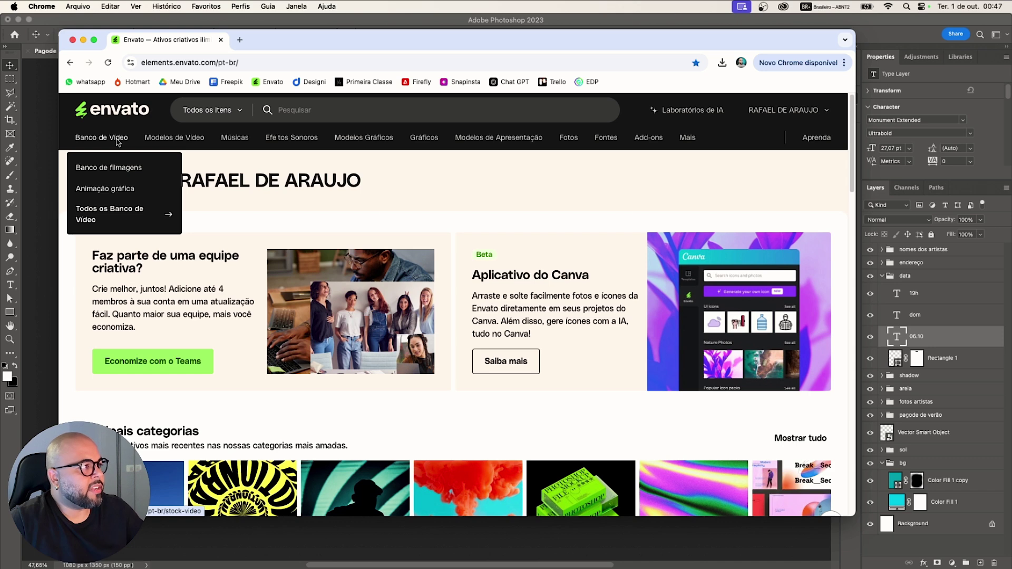
{"action": "mouse_move", "coordinate": [272, 143]}
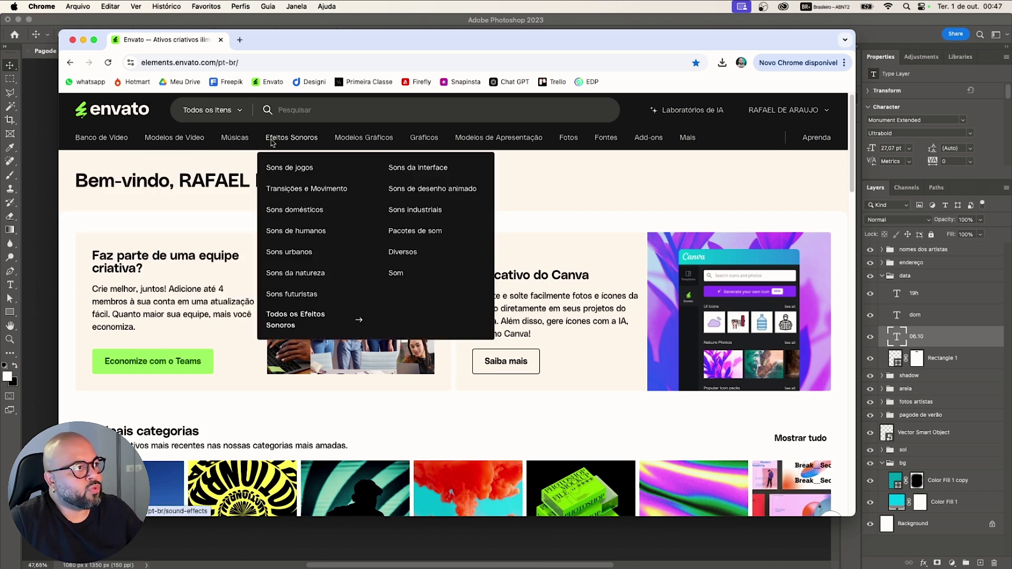
{"action": "mouse_move", "coordinate": [545, 149]}
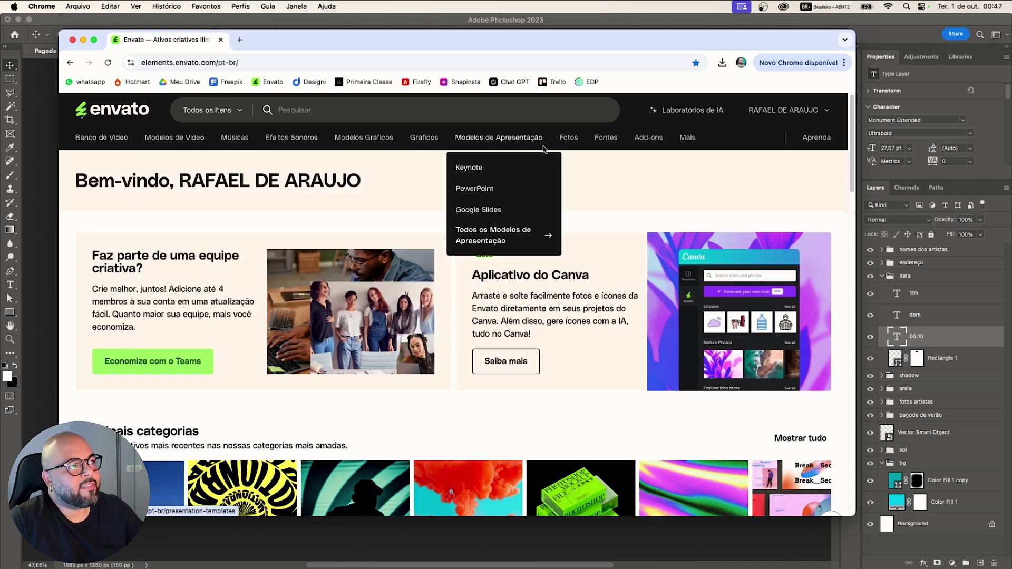
{"action": "mouse_move", "coordinate": [601, 145]}
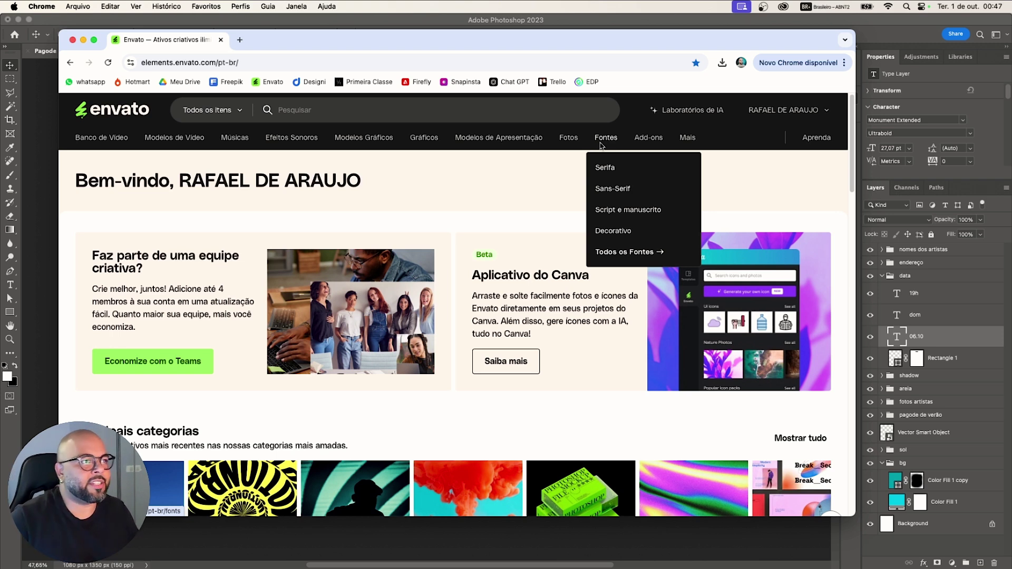
{"action": "mouse_move", "coordinate": [670, 145]}
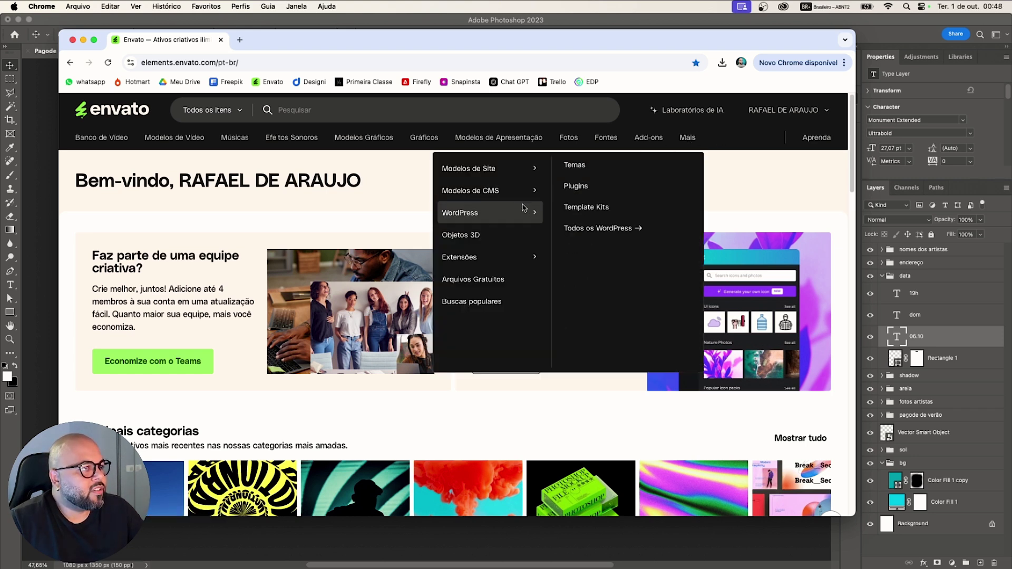
{"action": "left_click", "coordinate": [495, 240]}
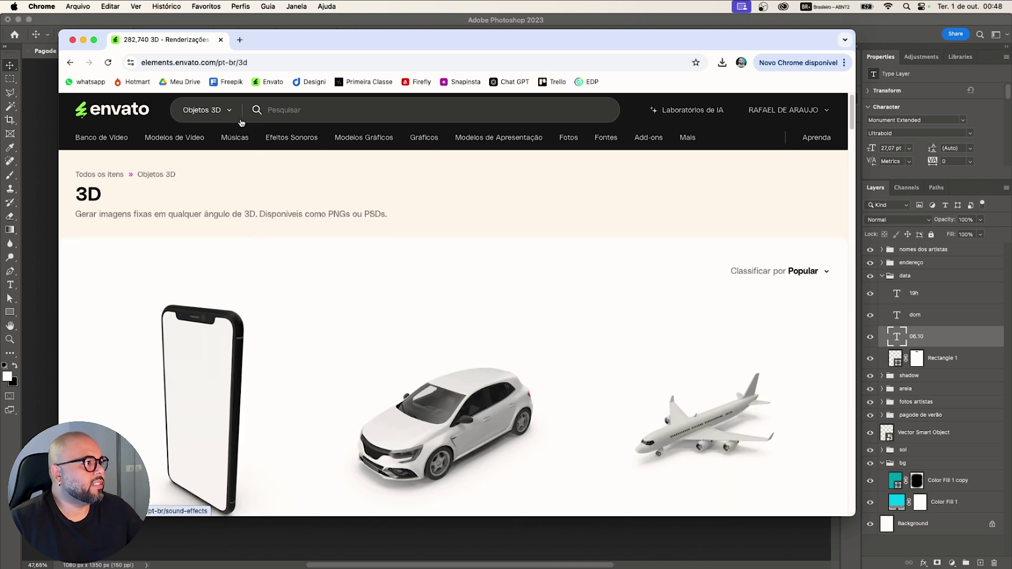
- Search the 3D objects for "cloud" and browse the resulting cloud renders
{"action": "left_click", "coordinate": [297, 113]}
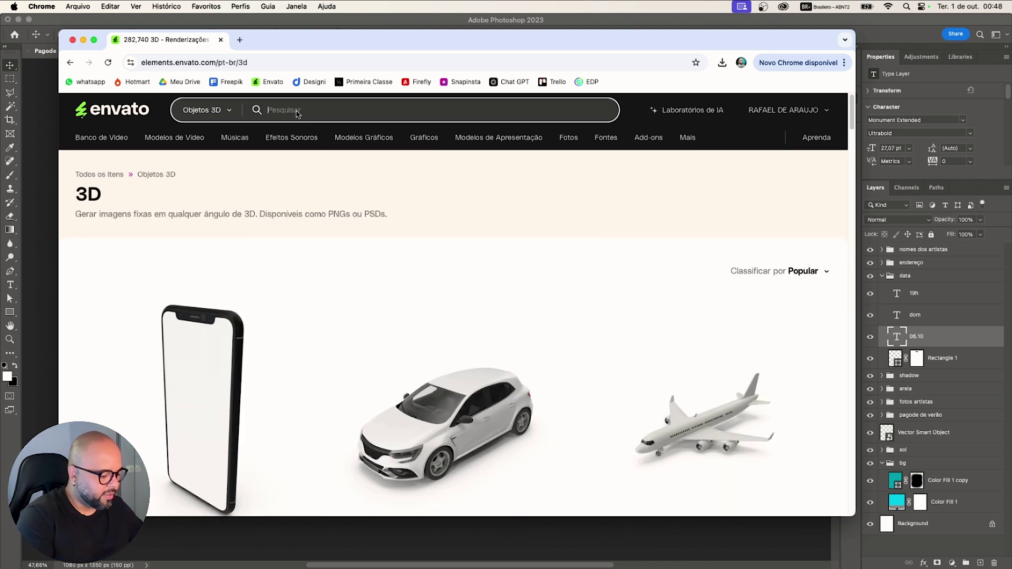
{"action": "type", "text": "cloud"}
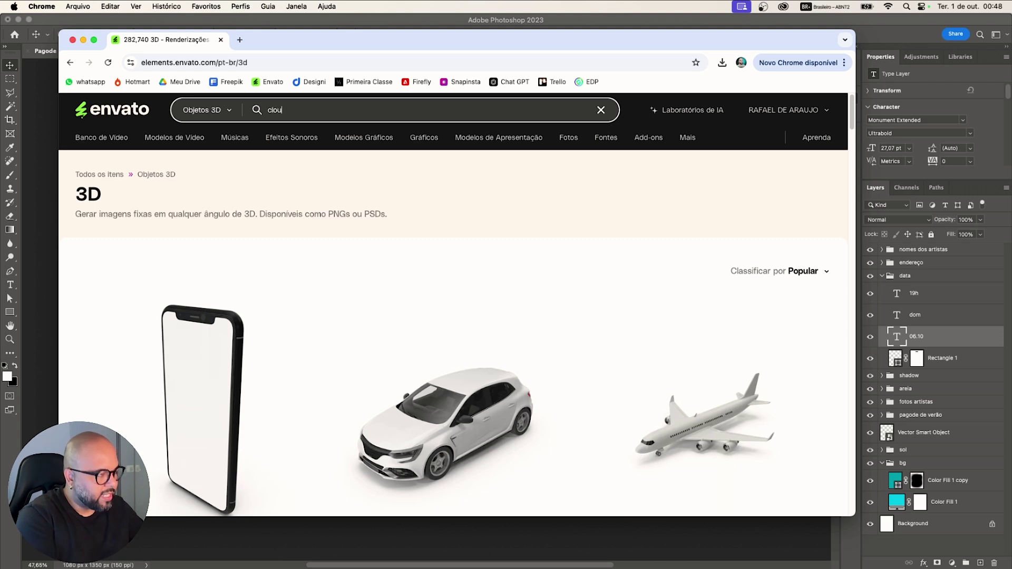
{"action": "key", "text": "Return"}
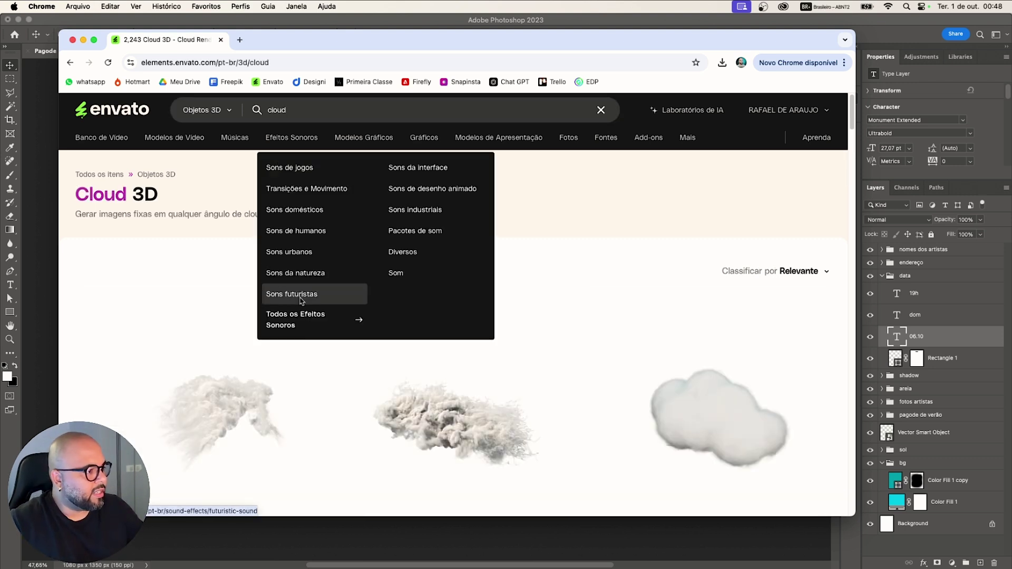
{"action": "scroll", "coordinate": [722, 405], "scroll_direction": "down", "scroll_amount": 5}
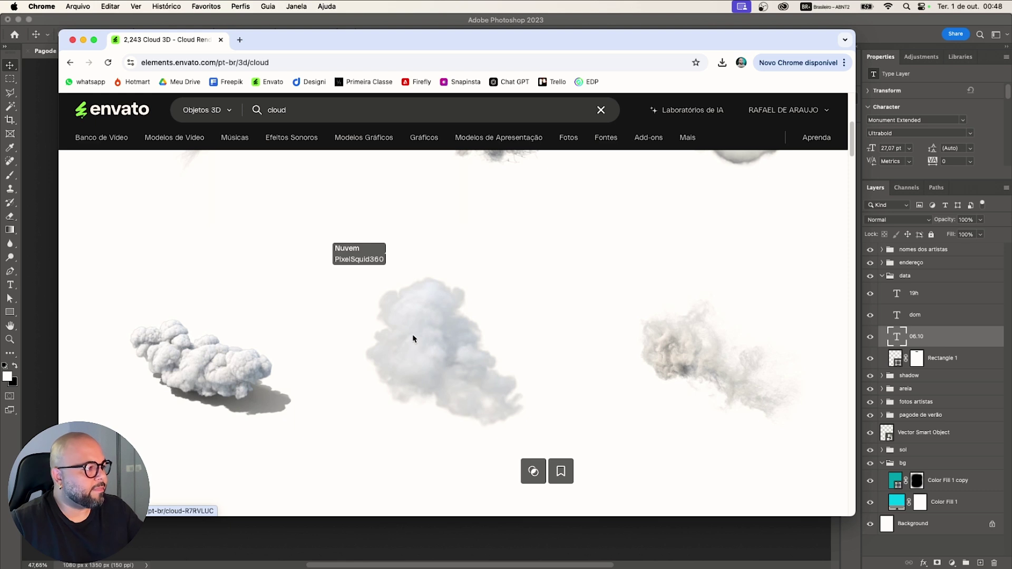
{"action": "scroll", "coordinate": [413, 338], "scroll_direction": "down", "scroll_amount": 3}
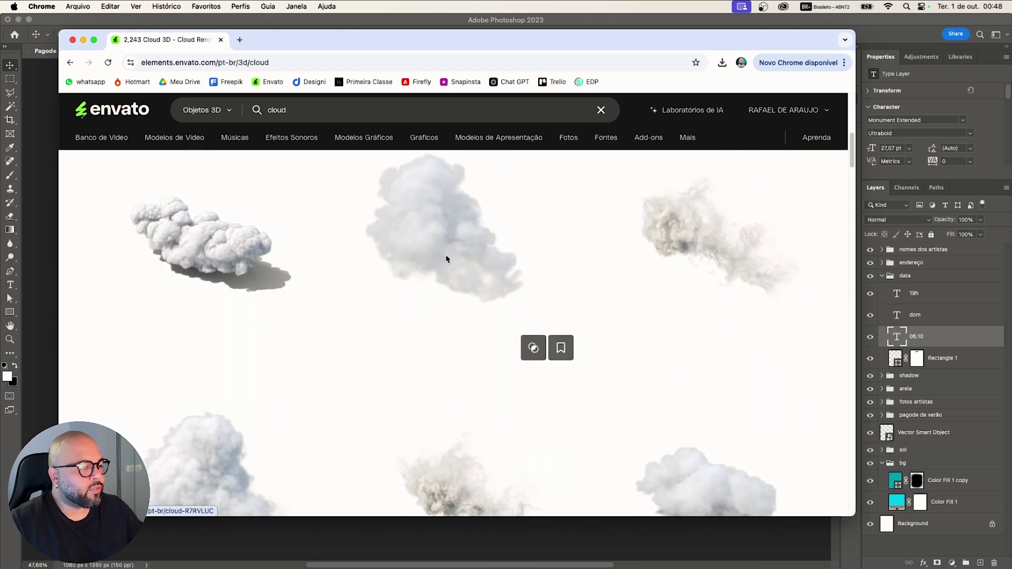
{"action": "scroll", "coordinate": [442, 258], "scroll_direction": "up", "scroll_amount": 8}
{"action": "scroll", "coordinate": [434, 416], "scroll_direction": "down", "scroll_amount": 2}
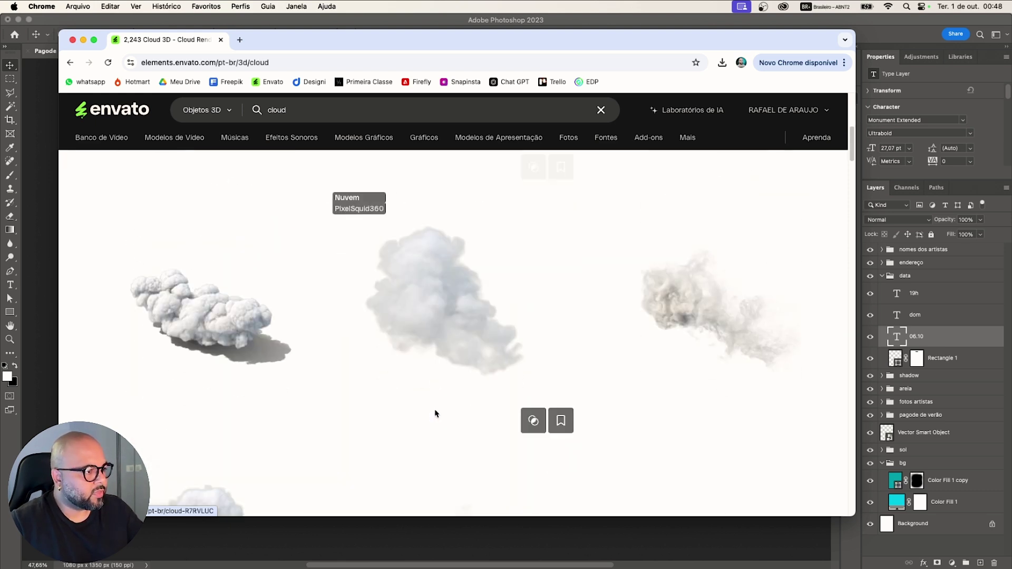
- Open the Nuvem 3D object by PixelSquid360, load its 360 render and rotate the cloud to another angle
{"action": "left_click", "coordinate": [431, 283]}
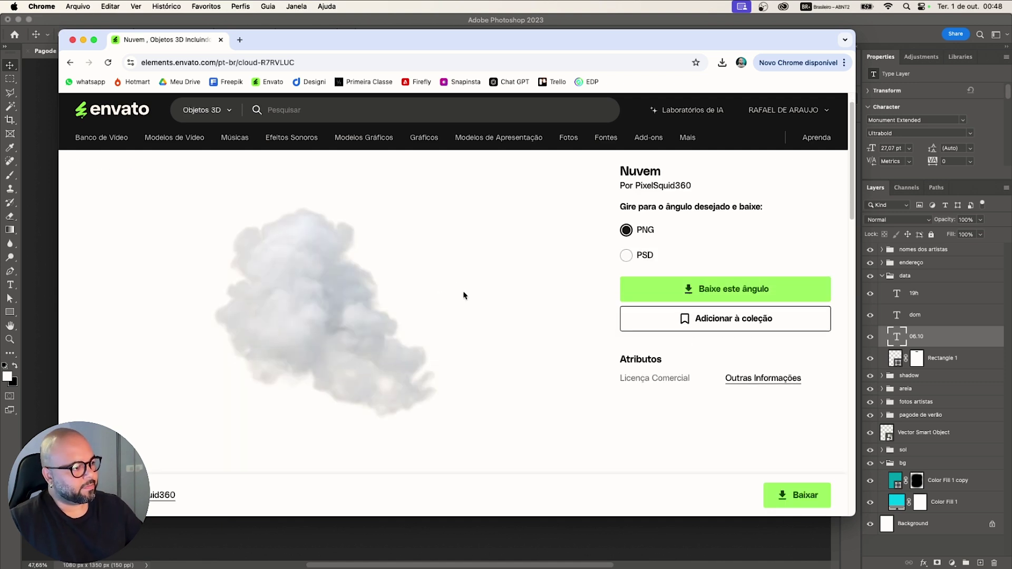
{"action": "scroll", "coordinate": [464, 294], "scroll_direction": "down", "scroll_amount": 2}
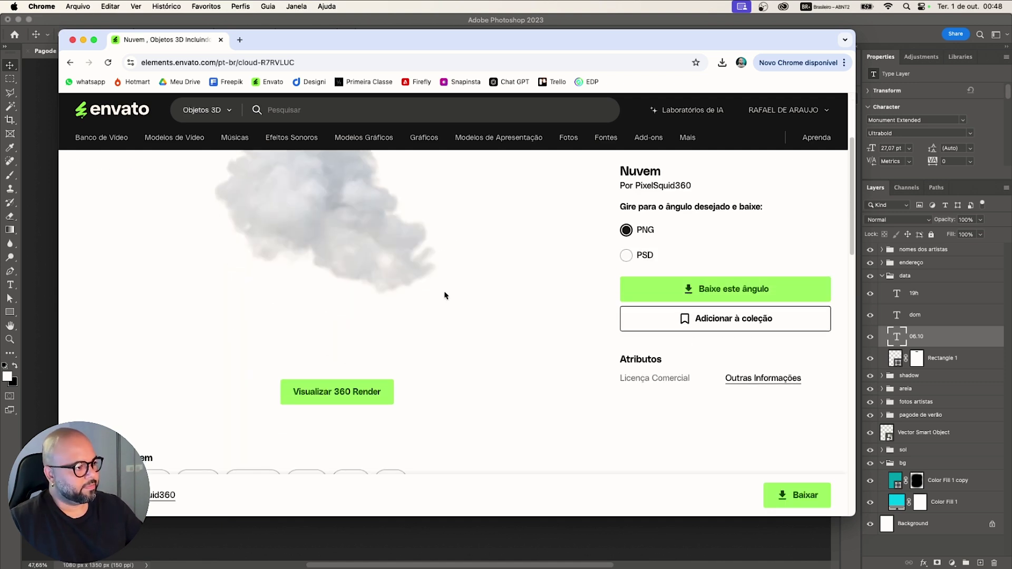
{"action": "left_click", "coordinate": [327, 394]}
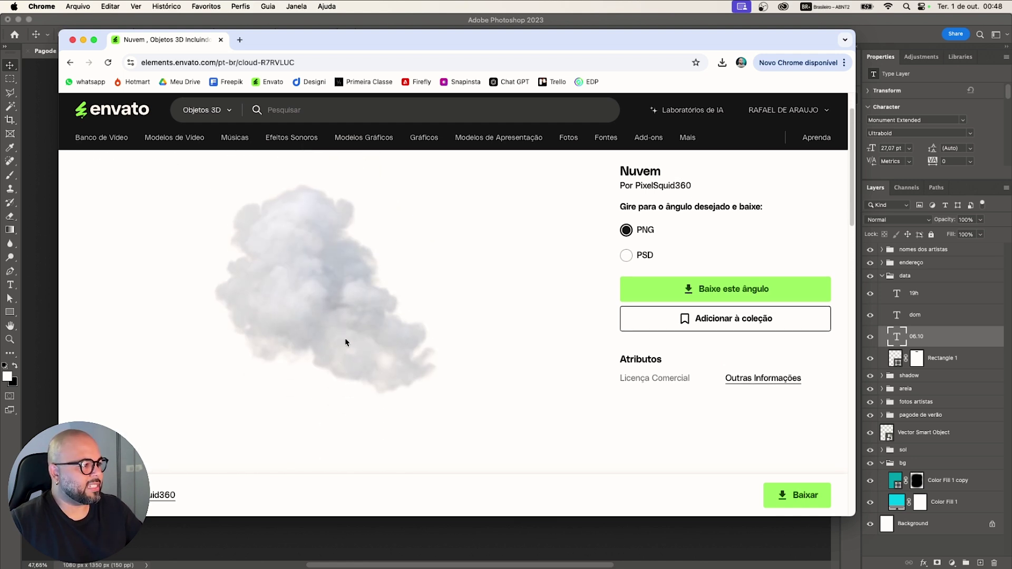
{"action": "left_click_drag", "start_coordinate": [346, 343], "coordinate": [348, 315]}
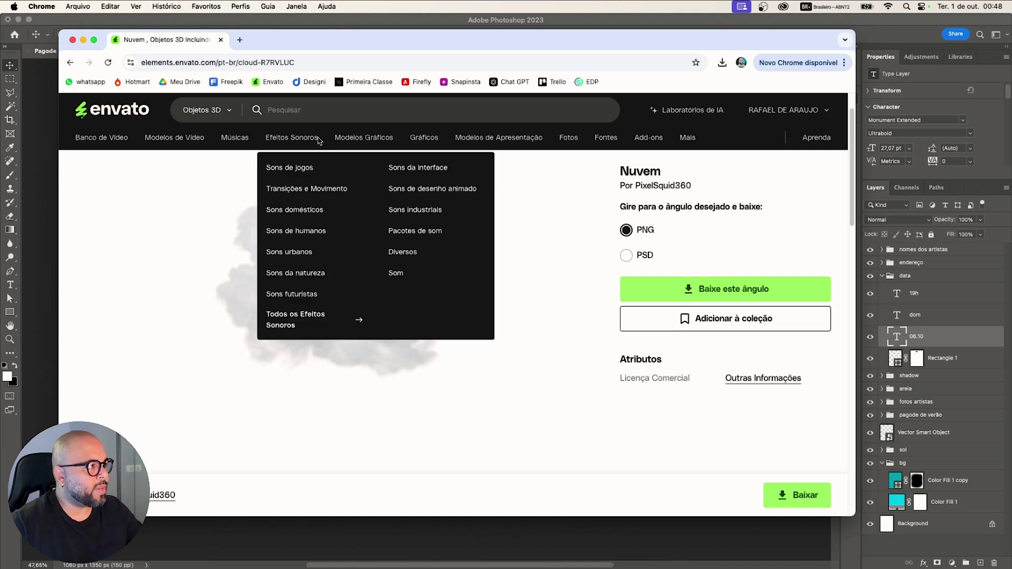
- Search the 3D objects for "flor de verão" and browse the flower renders
{"action": "left_click", "coordinate": [269, 109]}
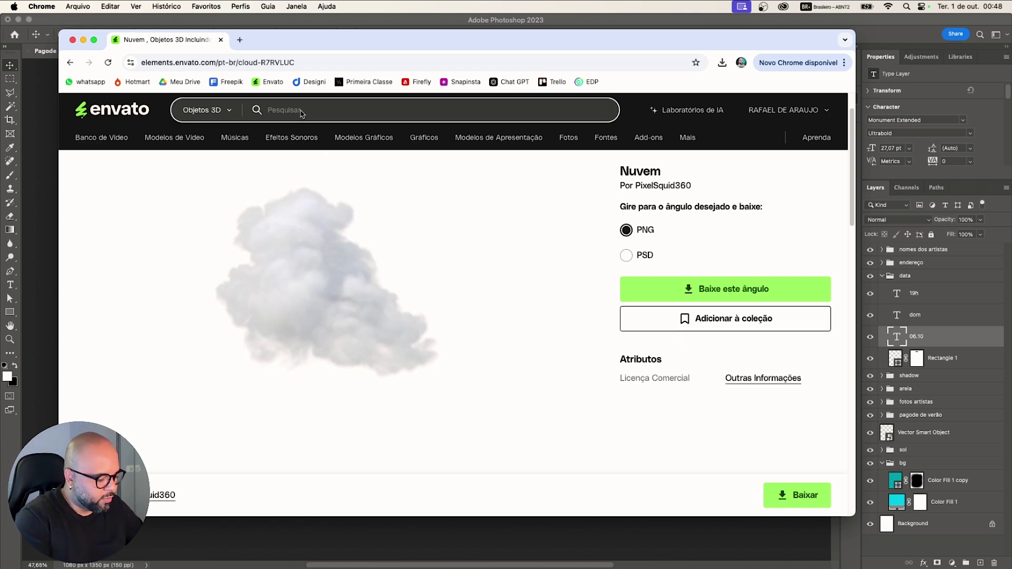
{"action": "type", "text": "flor de ver"}
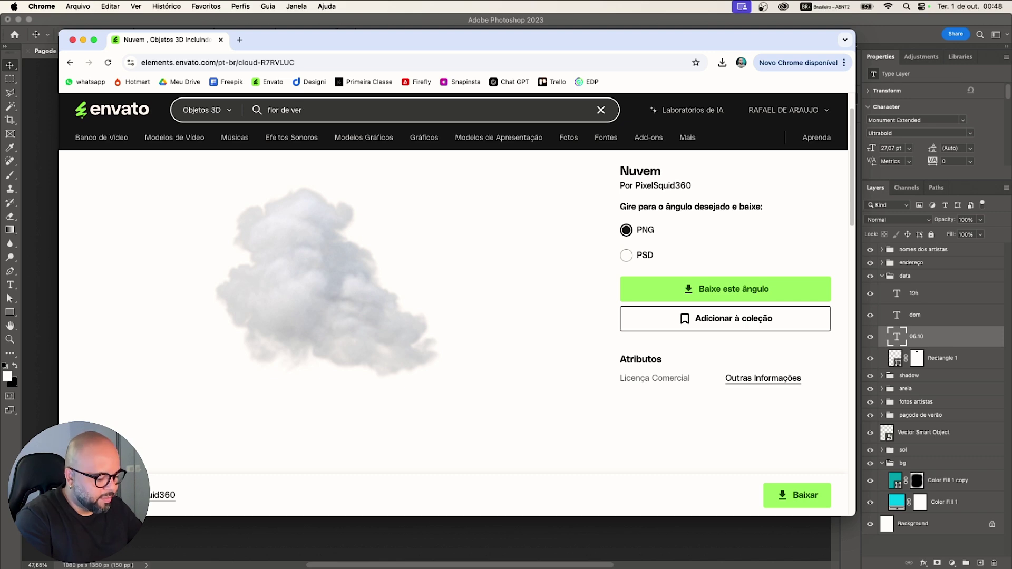
{"action": "type", "text": "ão"}
{"action": "key", "text": "Return"}
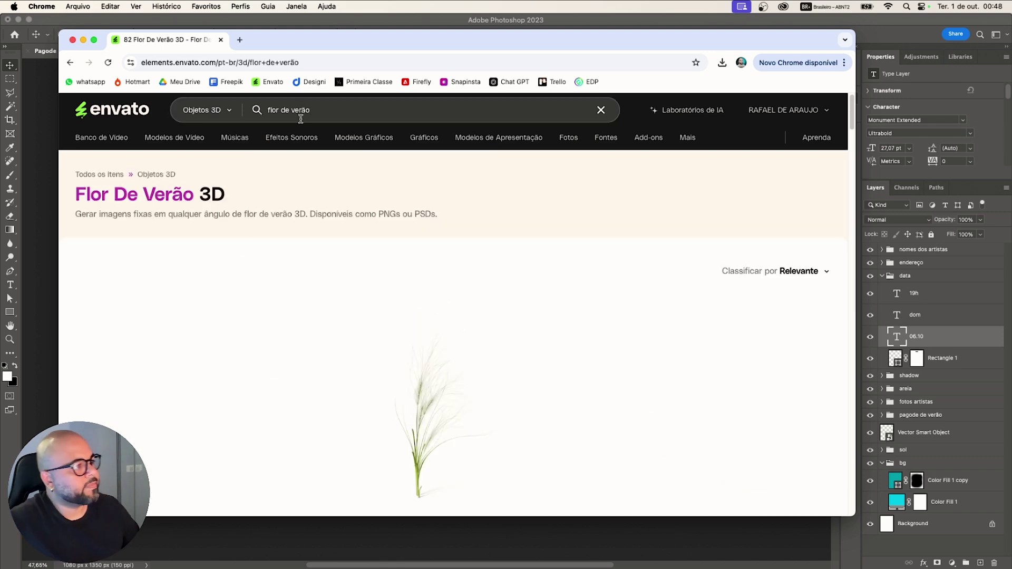
{"action": "scroll", "coordinate": [450, 416], "scroll_direction": "down", "scroll_amount": 9}
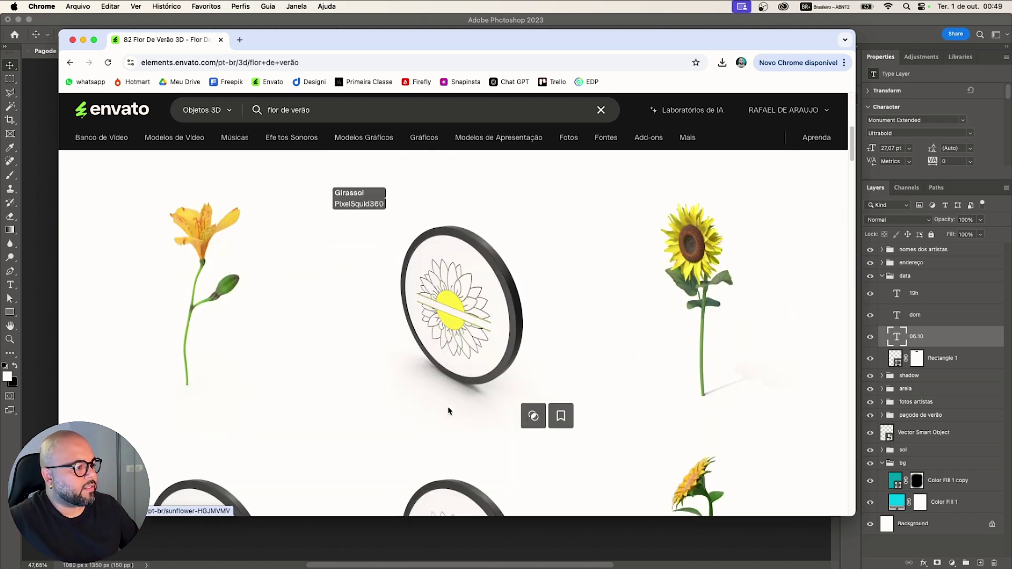
{"action": "scroll", "coordinate": [374, 338], "scroll_direction": "up", "scroll_amount": 3}
{"action": "scroll", "coordinate": [374, 339], "scroll_direction": "up", "scroll_amount": 2}
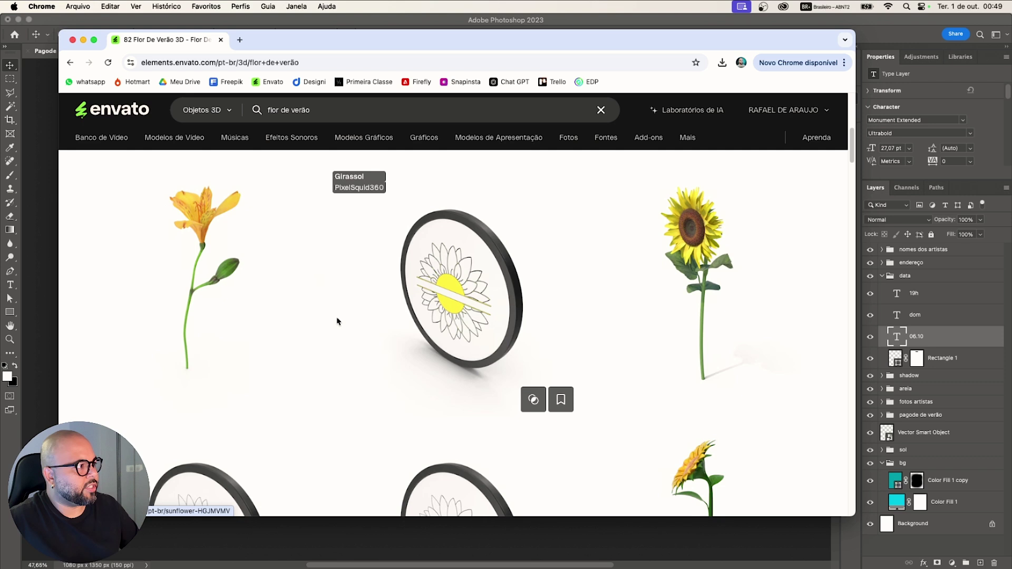
- Open the Lírio peruano 3D object, load its 360 render and rotate the yellow flower so its open petals face forward
{"action": "left_click", "coordinate": [198, 257]}
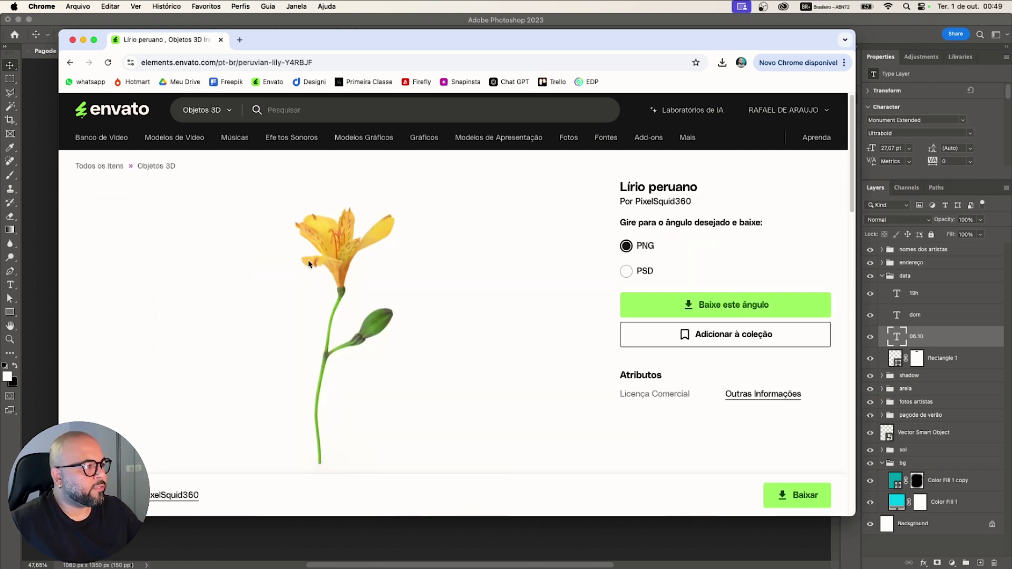
{"action": "scroll", "coordinate": [316, 274], "scroll_direction": "down", "scroll_amount": 5}
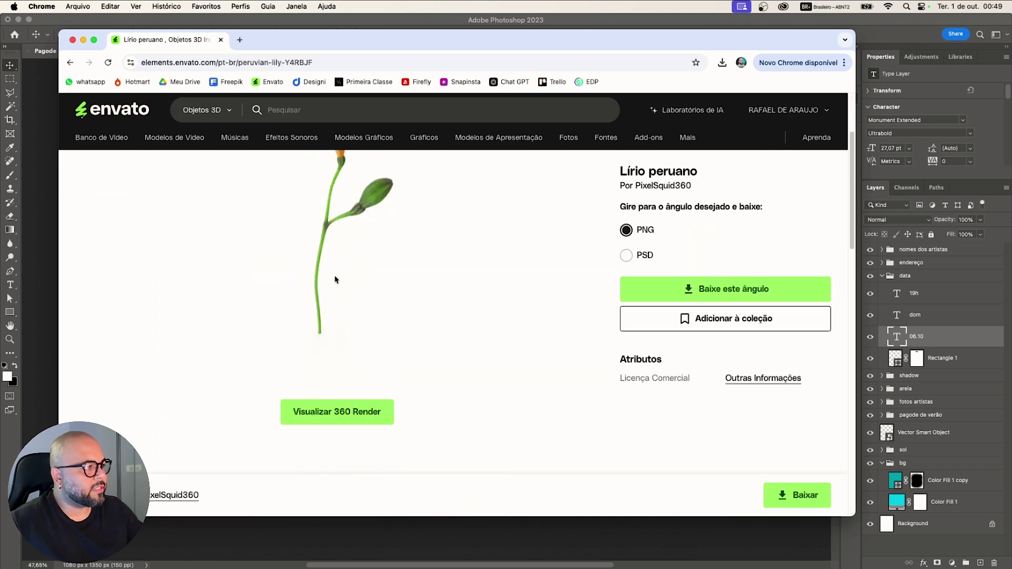
{"action": "left_click", "coordinate": [324, 401]}
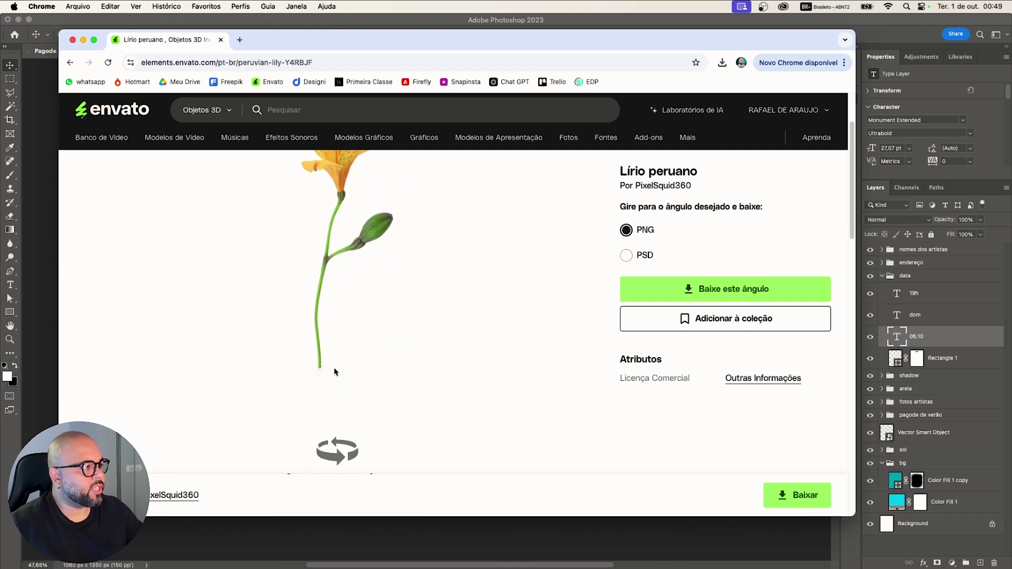
{"action": "scroll", "coordinate": [335, 372], "scroll_direction": "up", "scroll_amount": 2}
{"action": "left_click_drag", "start_coordinate": [341, 218], "coordinate": [272, 252]}
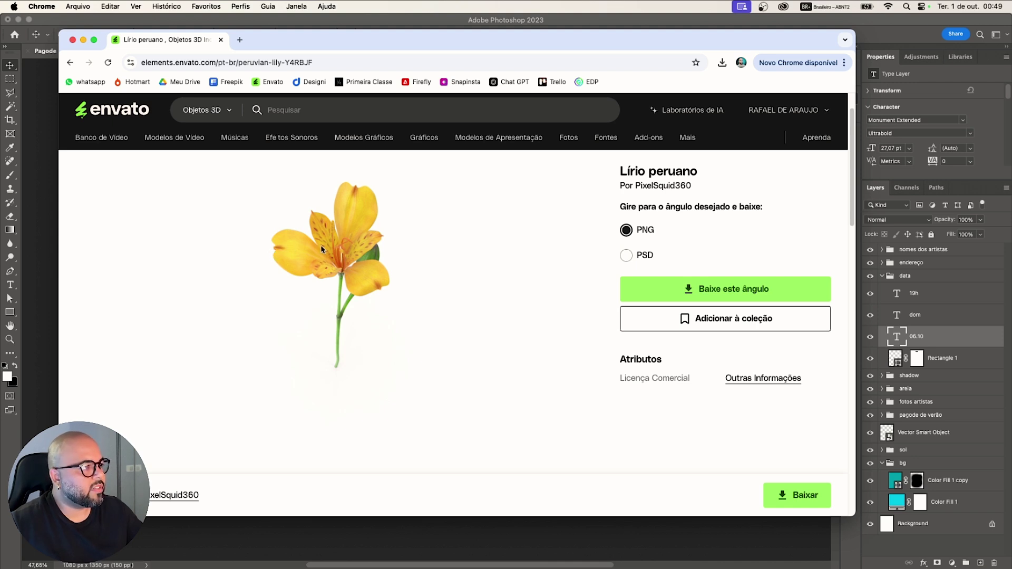
- Rotate the Lírio peruano 3D flower further to view it from the side and then with its petals open forward
{"action": "left_click_drag", "start_coordinate": [320, 246], "coordinate": [349, 236]}
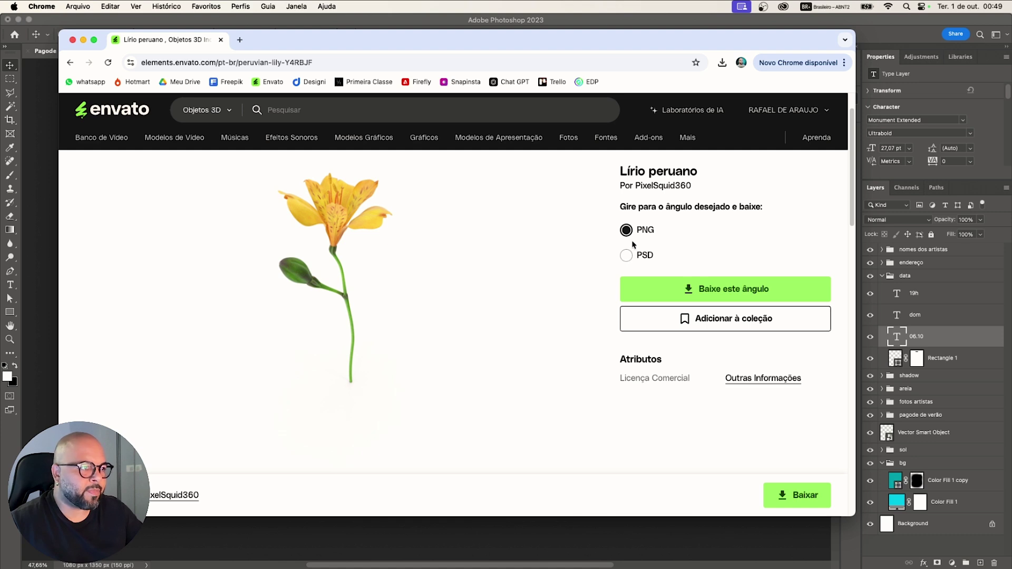
{"action": "left_click_drag", "start_coordinate": [336, 201], "coordinate": [317, 209]}
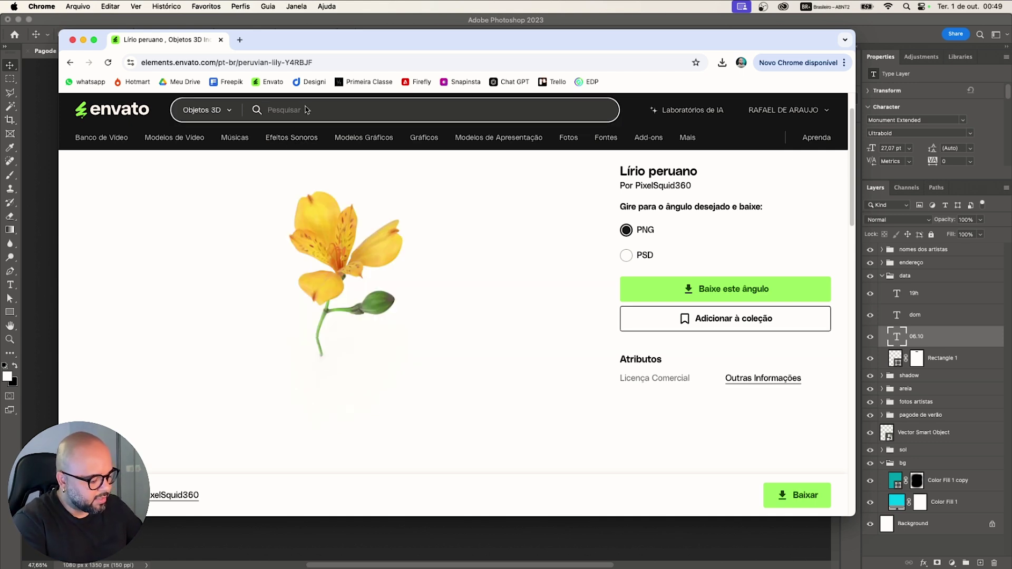
- Search the 3D objects for "caixas de som" and browse the resulting speaker renders
{"action": "left_click", "coordinate": [305, 110]}
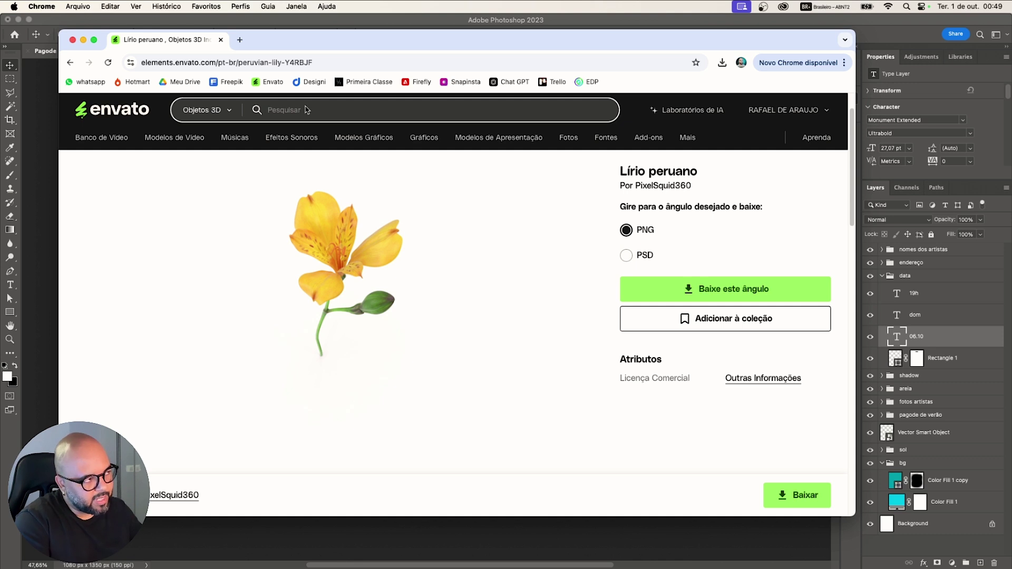
{"action": "type", "text": "c"}
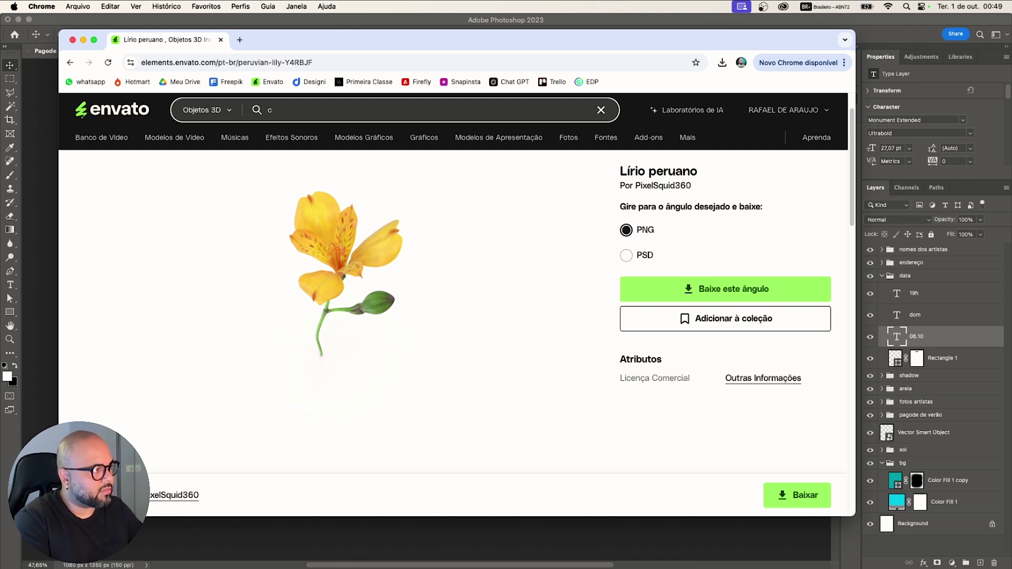
{"action": "type", "text": "laixas de"}
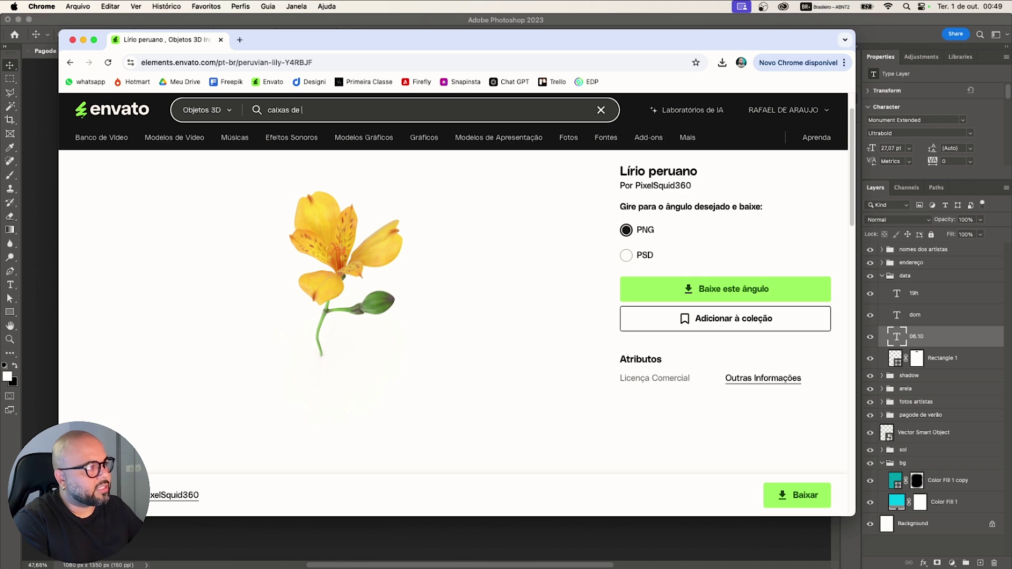
{"action": "type", "text": " som"}
{"action": "key", "text": "Return"}
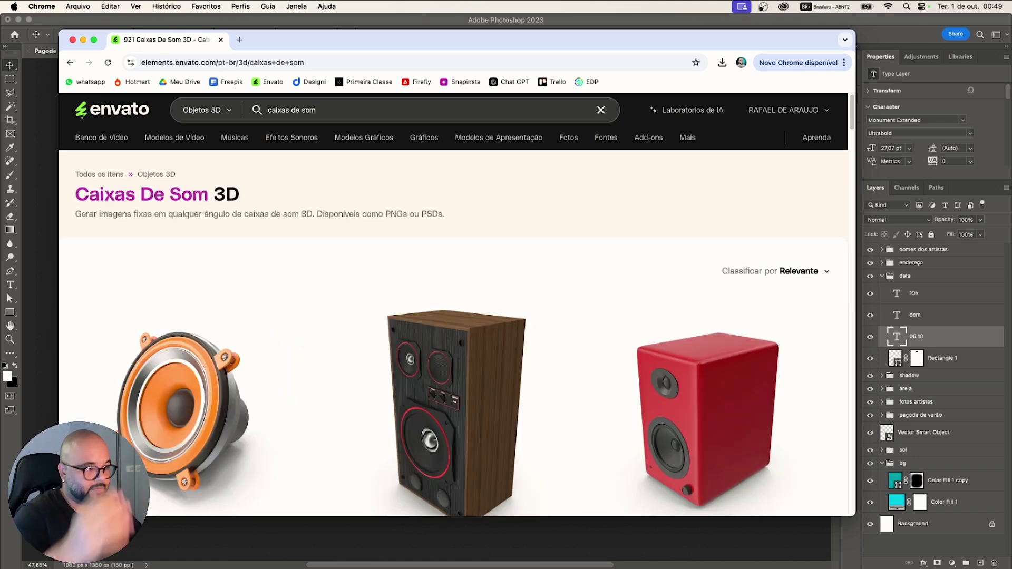
{"action": "scroll", "coordinate": [529, 350], "scroll_direction": "down", "scroll_amount": 10}
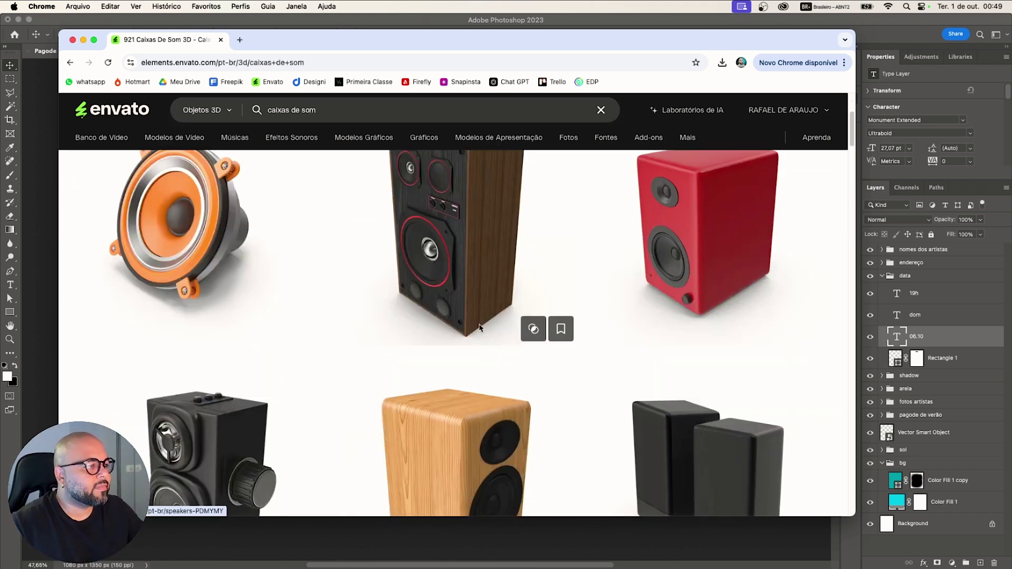
{"action": "scroll", "coordinate": [466, 291], "scroll_direction": "up", "scroll_amount": 3}
{"action": "scroll", "coordinate": [461, 289], "scroll_direction": "down", "scroll_amount": 10}
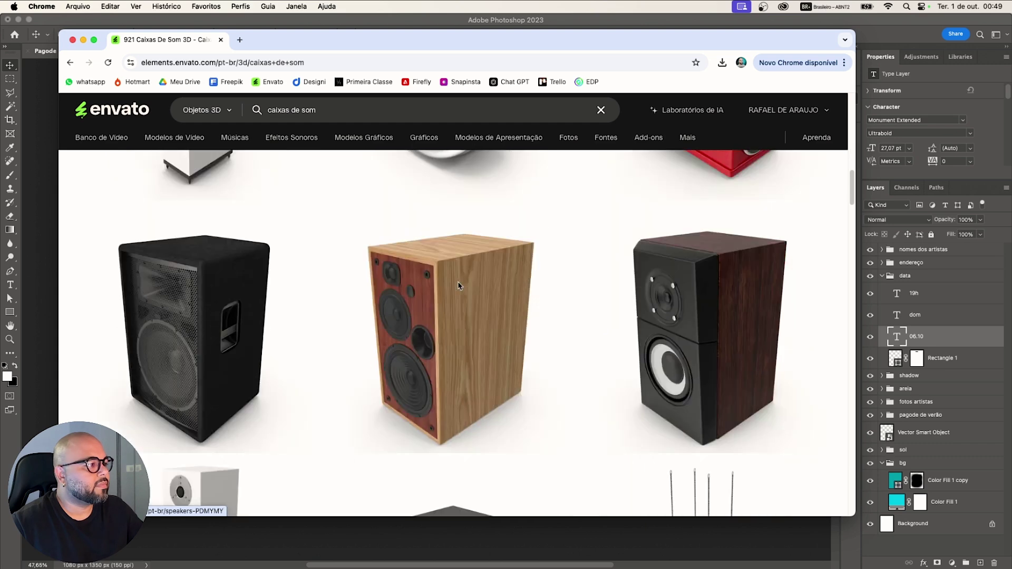
{"action": "scroll", "coordinate": [458, 286], "scroll_direction": "up", "scroll_amount": 5}
- Open the Alto-falante passivo 3D object, load its 360 render and rotate the speaker to other angles
{"action": "left_click", "coordinate": [216, 279]}
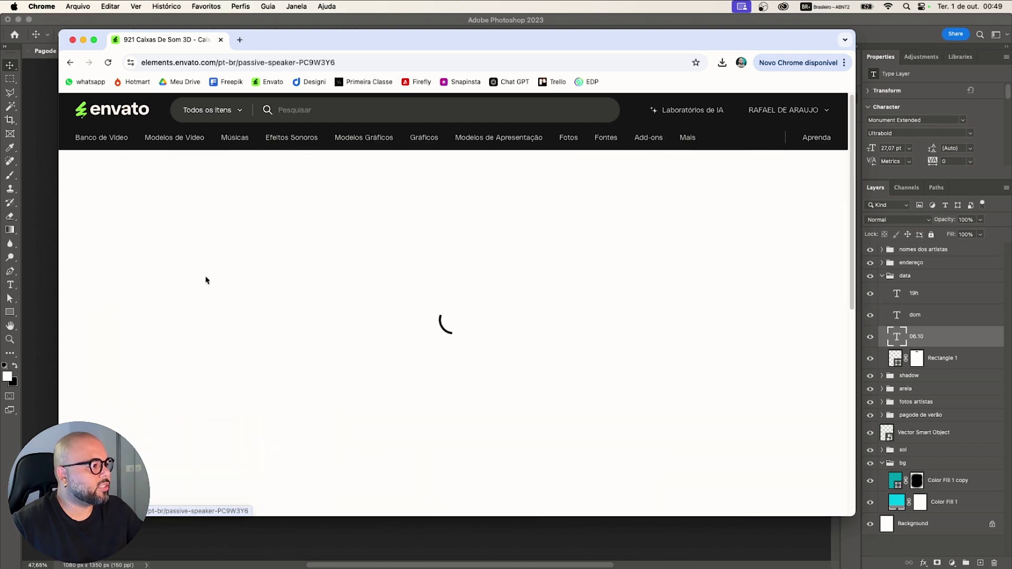
{"action": "scroll", "coordinate": [301, 317], "scroll_direction": "down", "scroll_amount": 1}
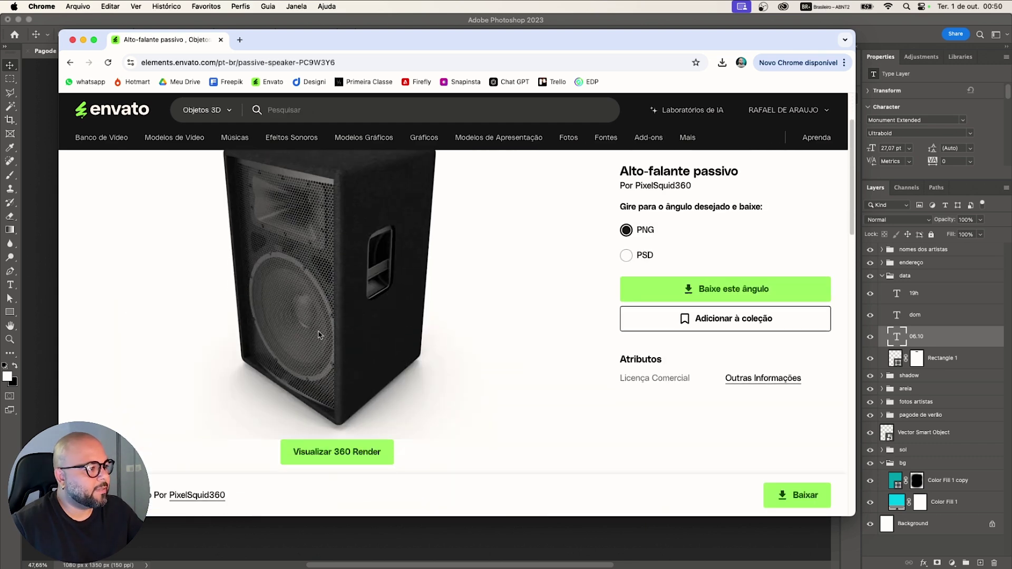
{"action": "left_click", "coordinate": [308, 418]}
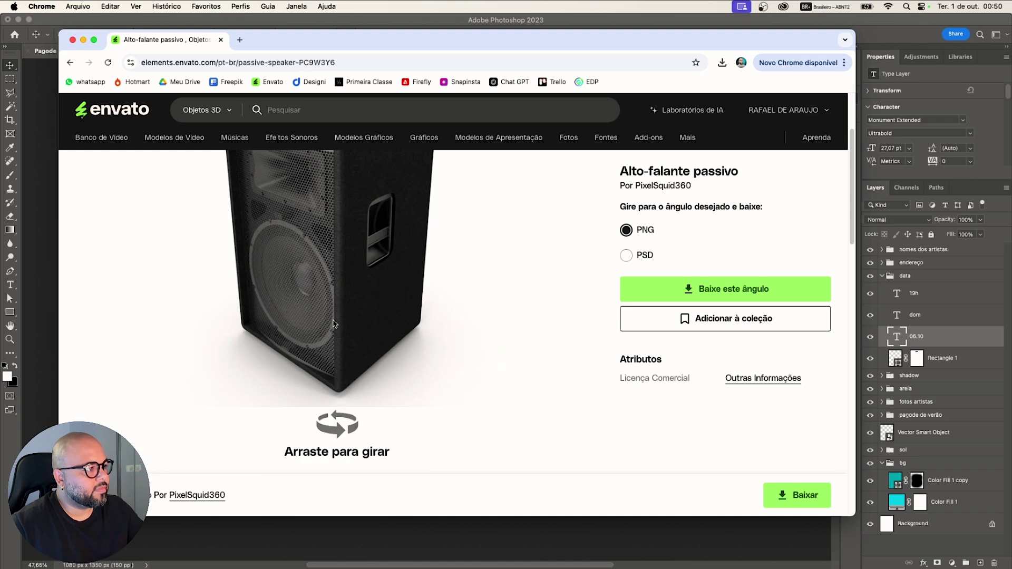
{"action": "left_click_drag", "start_coordinate": [332, 308], "coordinate": [355, 301]}
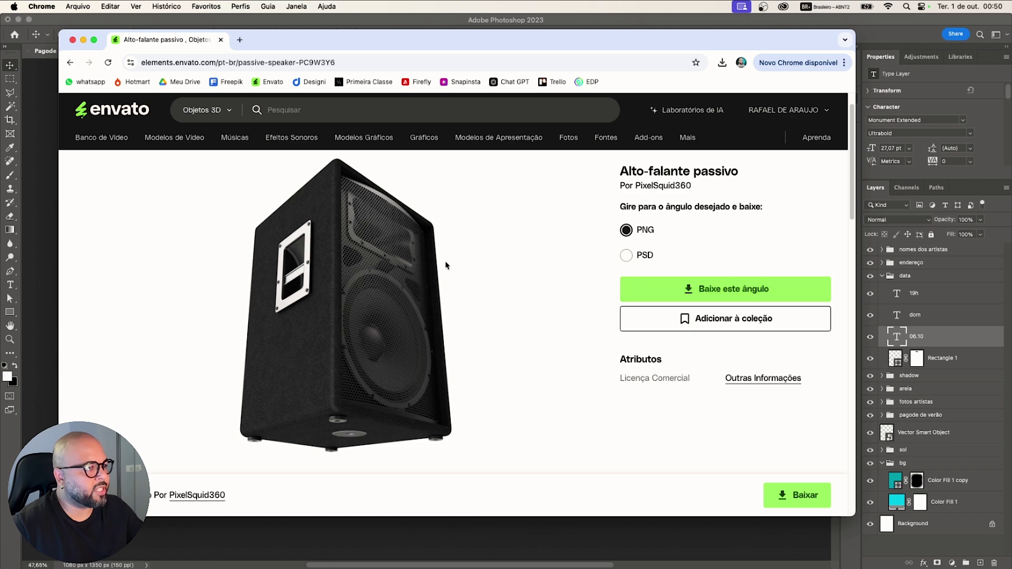
{"action": "left_click_drag", "start_coordinate": [398, 273], "coordinate": [313, 273]}
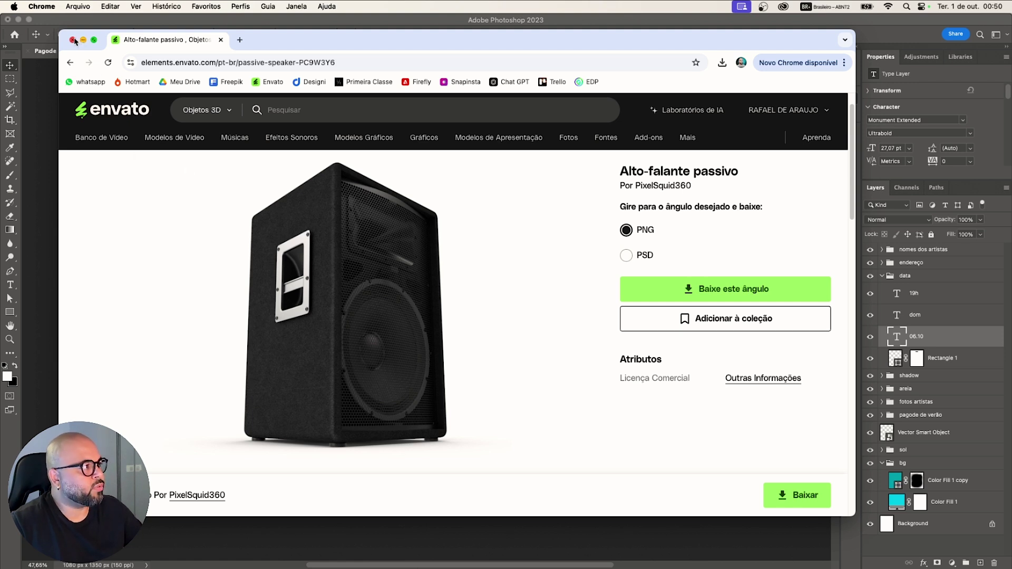
- Switch to Freepik and search all assets for "nuvem"
{"action": "left_click", "coordinate": [295, 110]}
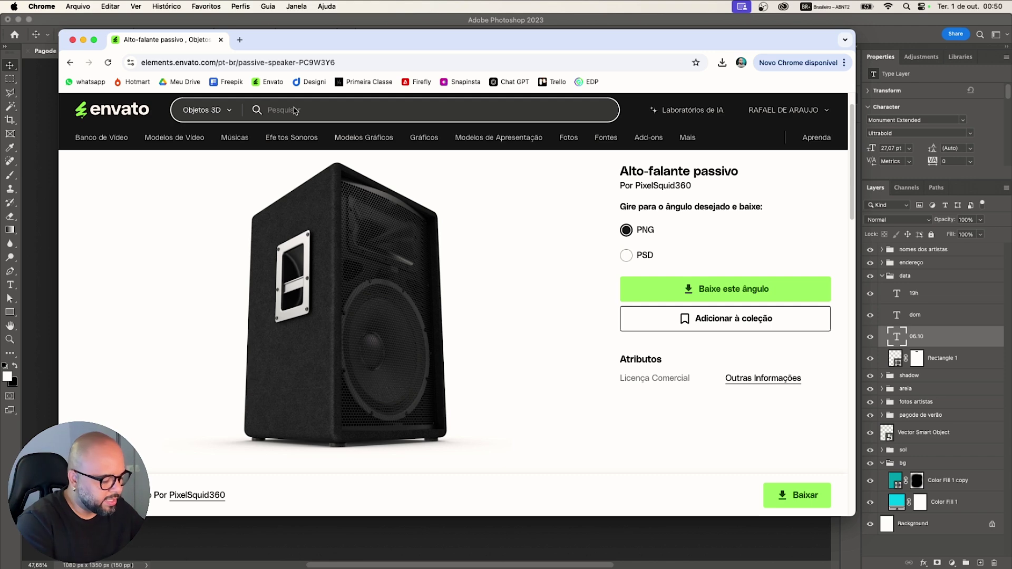
{"action": "left_click", "coordinate": [224, 84]}
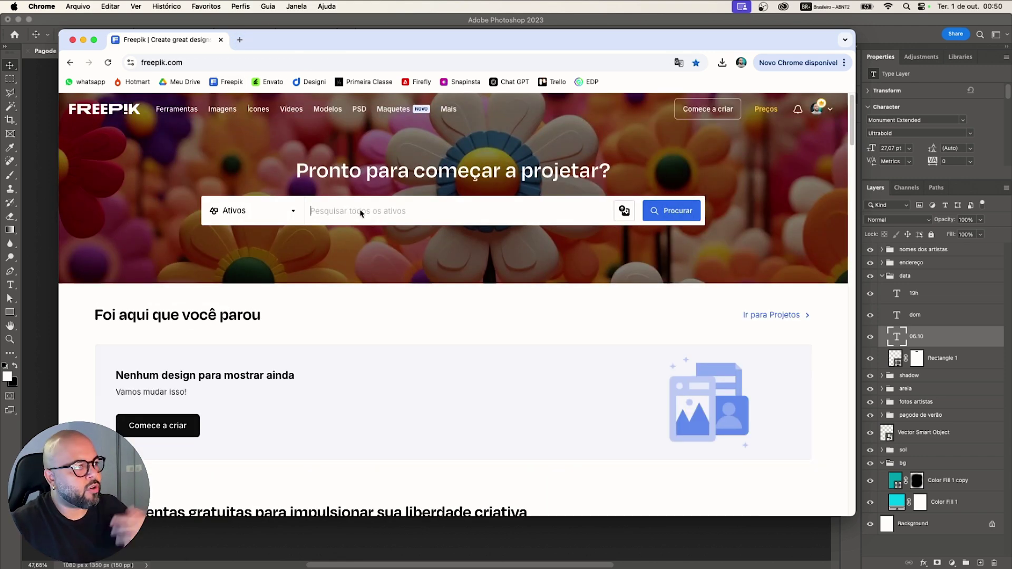
{"action": "left_click", "coordinate": [362, 211]}
{"action": "type", "text": "nuvem"}
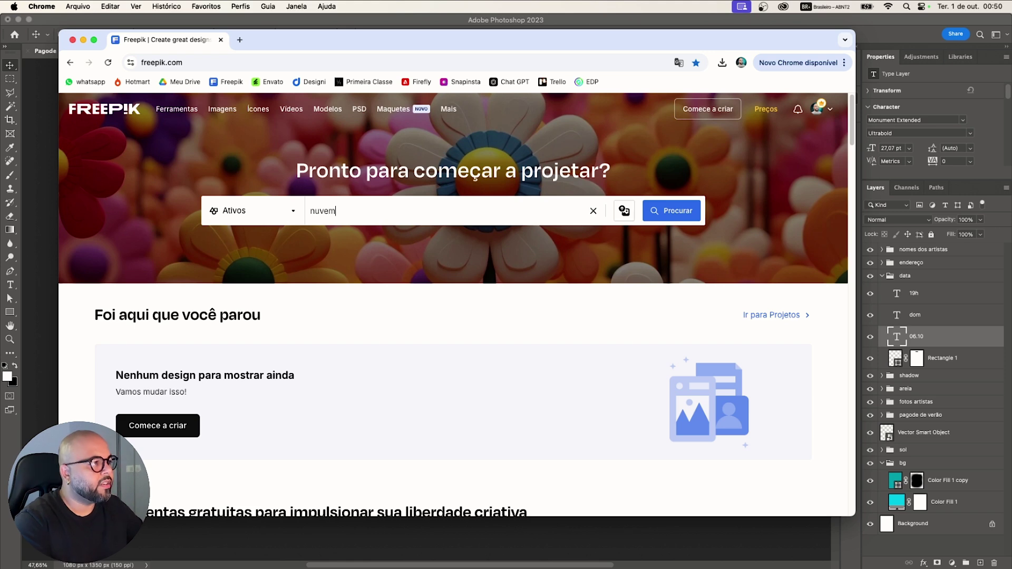
{"action": "key", "text": "Return"}
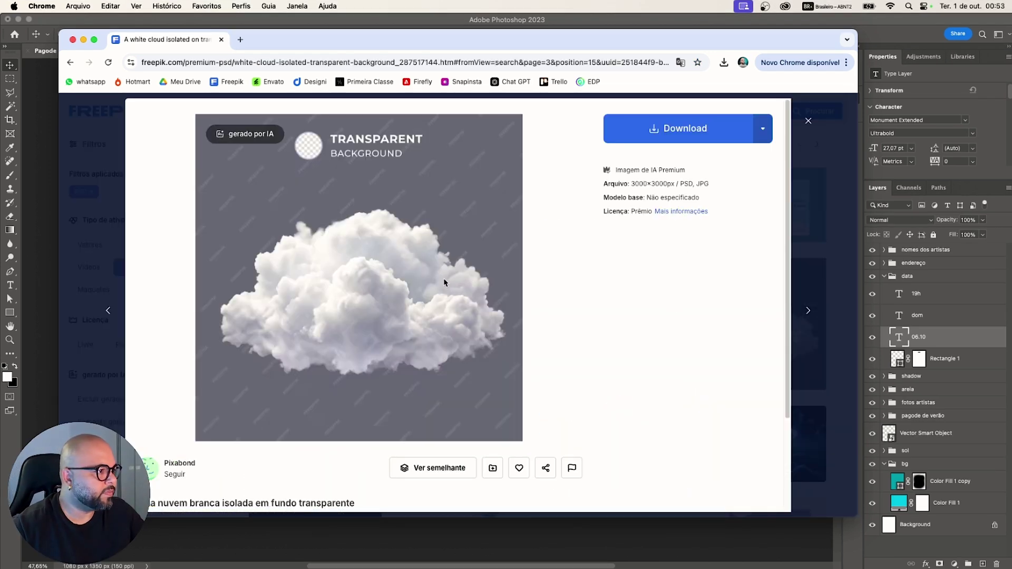
- Download the white cloud with transparent background and open the PSD from its downloaded folder in Photoshop
{"action": "left_click", "coordinate": [681, 131]}
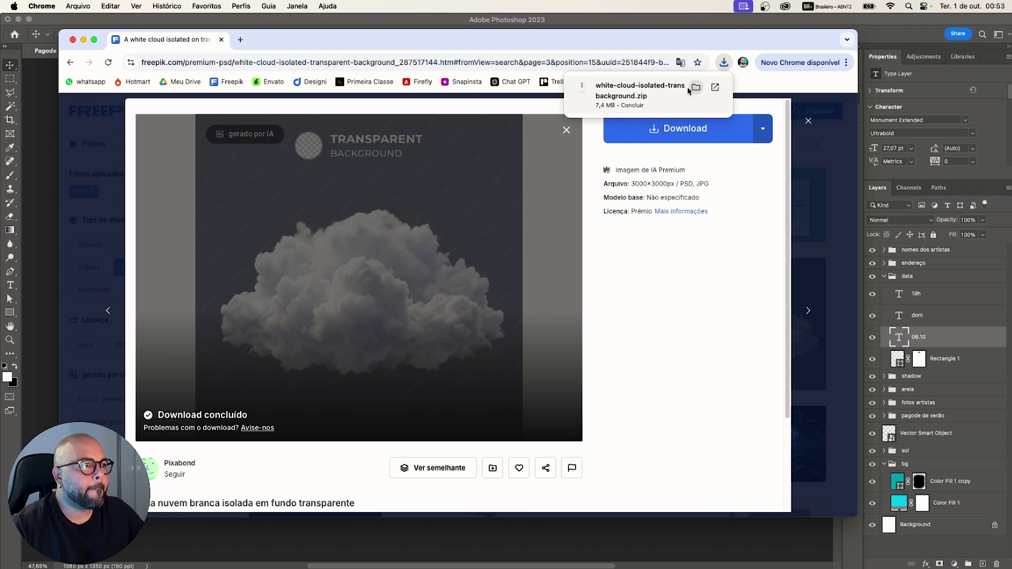
{"action": "left_click", "coordinate": [670, 94]}
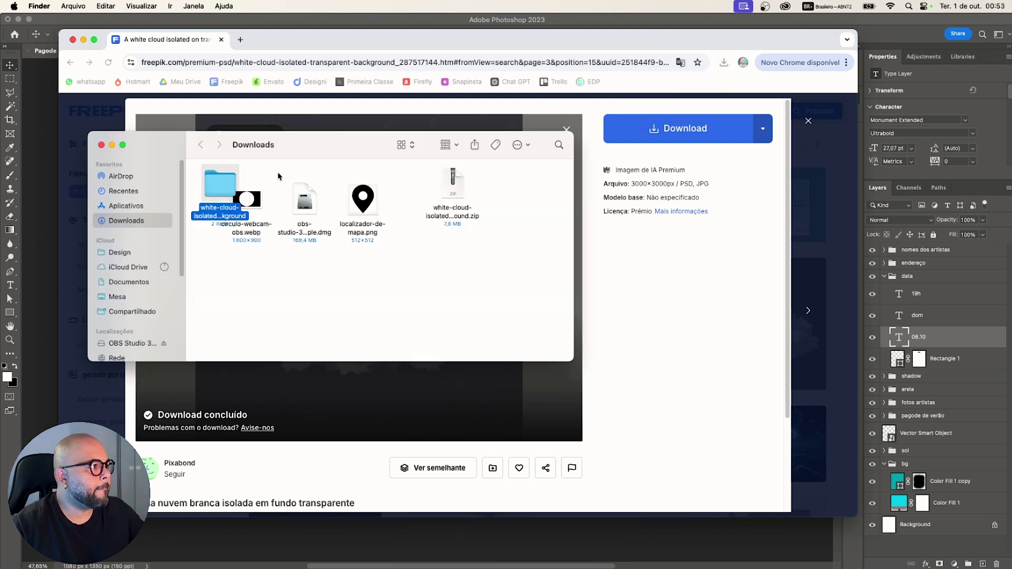
{"action": "double_click", "coordinate": [225, 183]}
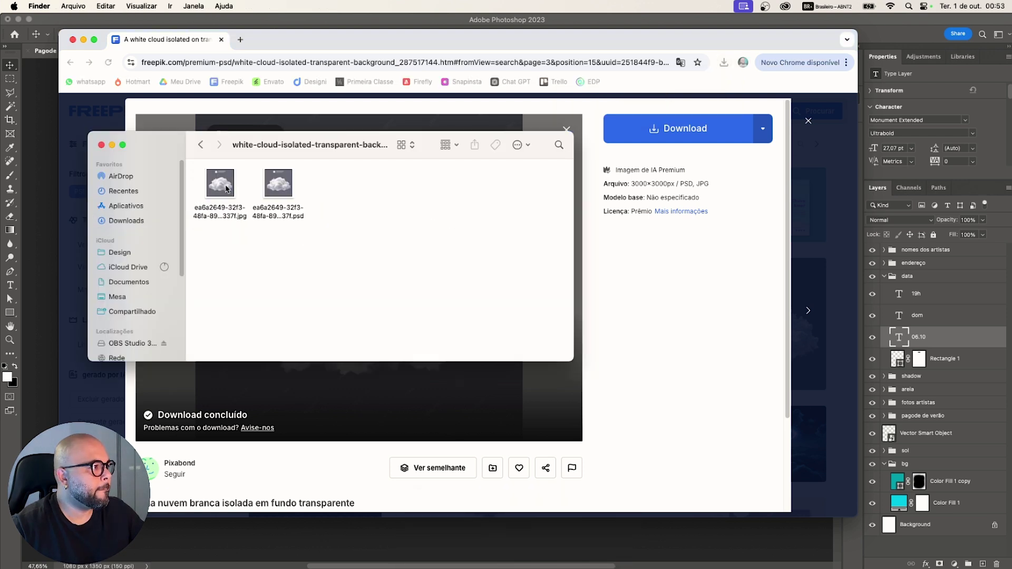
{"action": "double_click", "coordinate": [274, 189]}
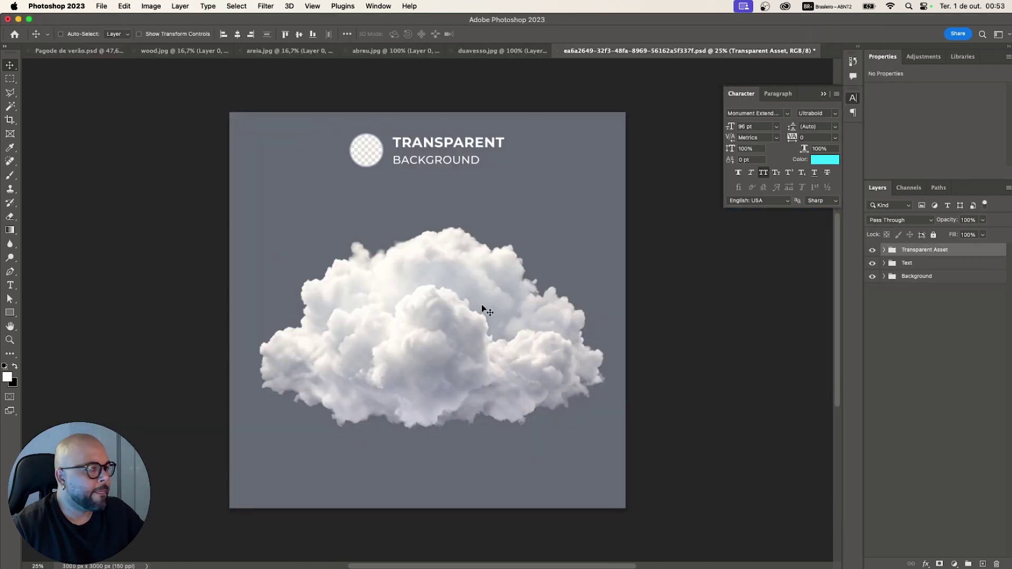
- Copy the cloud layer from the Transparent Asset group into the Pagode de verão.psd document
{"action": "left_click", "coordinate": [873, 250]}
{"action": "left_click", "coordinate": [872, 250]}
{"action": "left_click", "coordinate": [883, 250]}
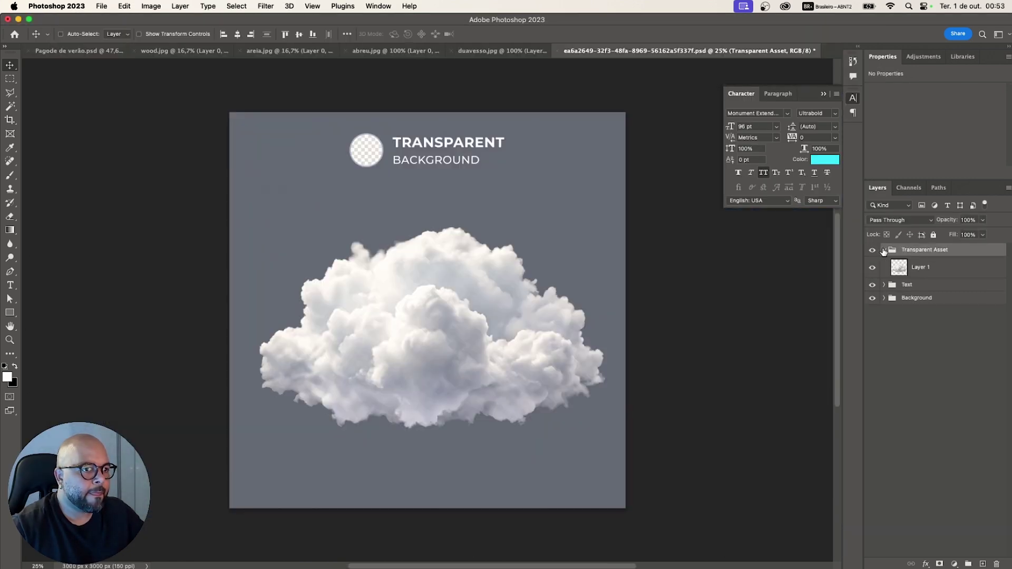
{"action": "left_click", "coordinate": [925, 270]}
{"action": "left_click_drag", "start_coordinate": [532, 283], "coordinate": [122, 52]}
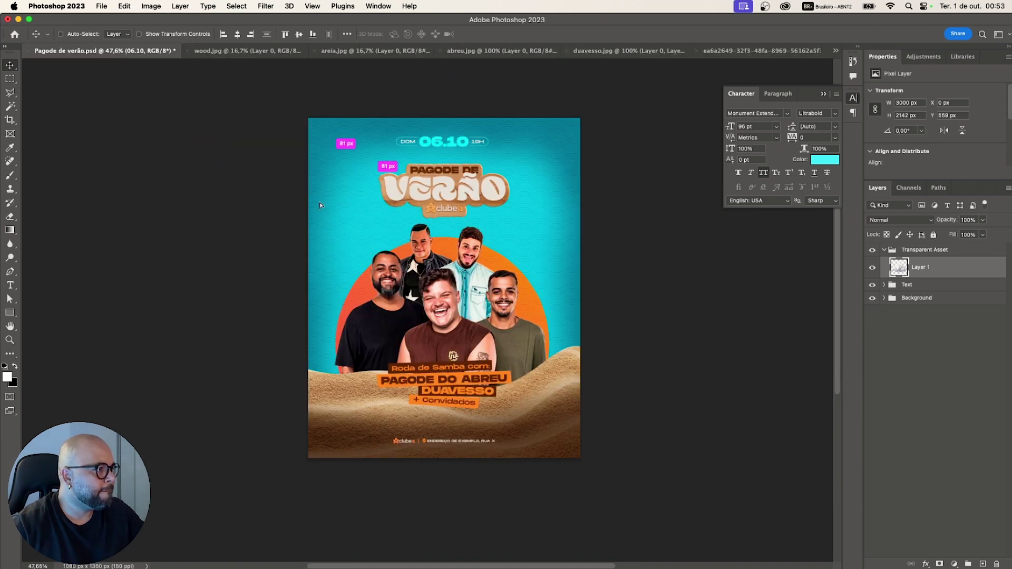
{"action": "left_click_drag", "start_coordinate": [320, 205], "coordinate": [320, 205]}
{"action": "left_click", "coordinate": [222, 328]}
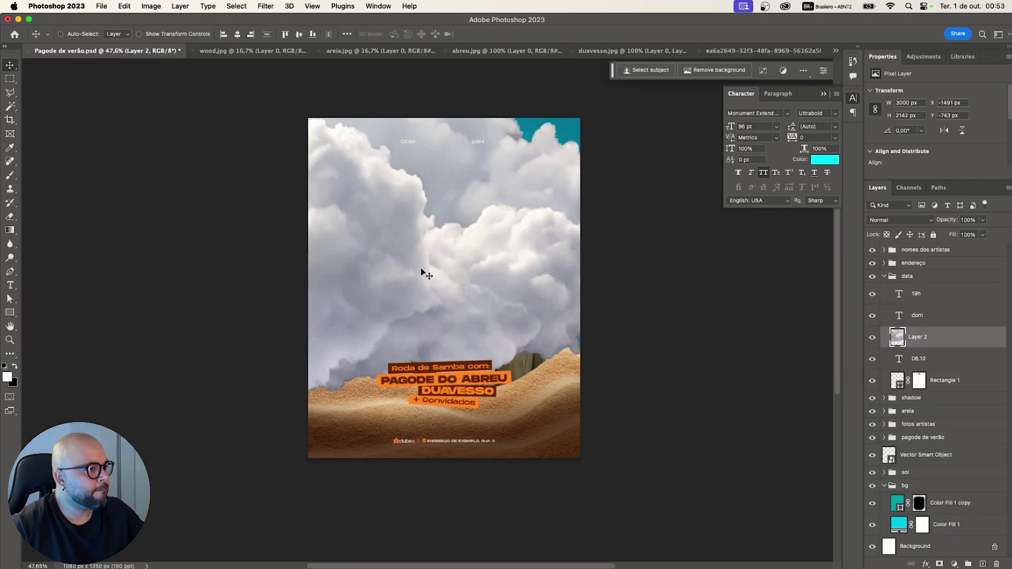
- Scale the cloud to 17.86%, about 536 × 383 px, and place it partly off the flyer's left edge beside the title
{"action": "key", "text": "super+t"}
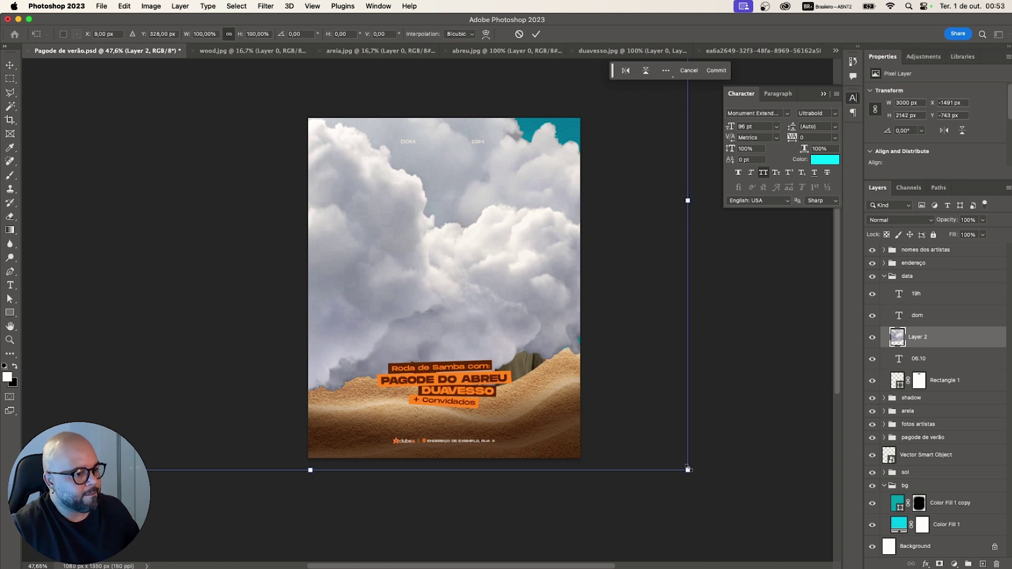
{"action": "left_click_drag", "start_coordinate": [687, 467], "coordinate": [297, 159]}
{"action": "left_click_drag", "start_coordinate": [215, 98], "coordinate": [397, 209]}
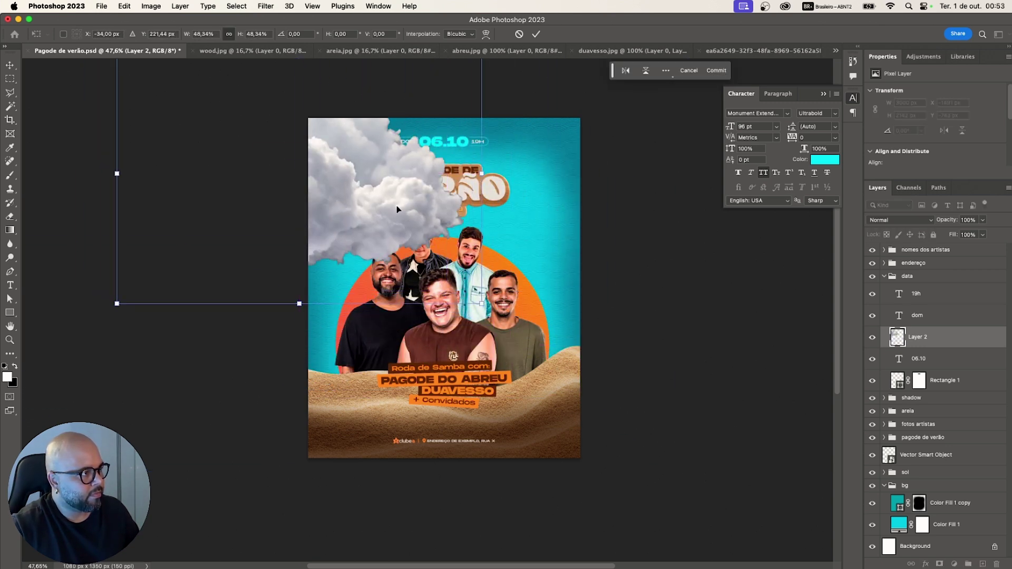
{"action": "left_click_drag", "start_coordinate": [483, 304], "coordinate": [366, 229]}
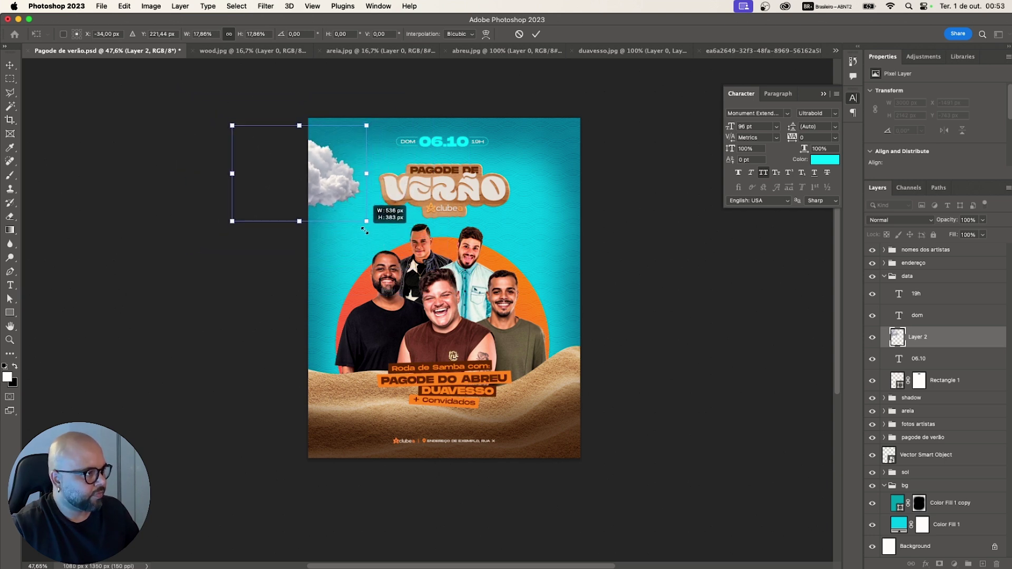
{"action": "key", "text": "Return"}
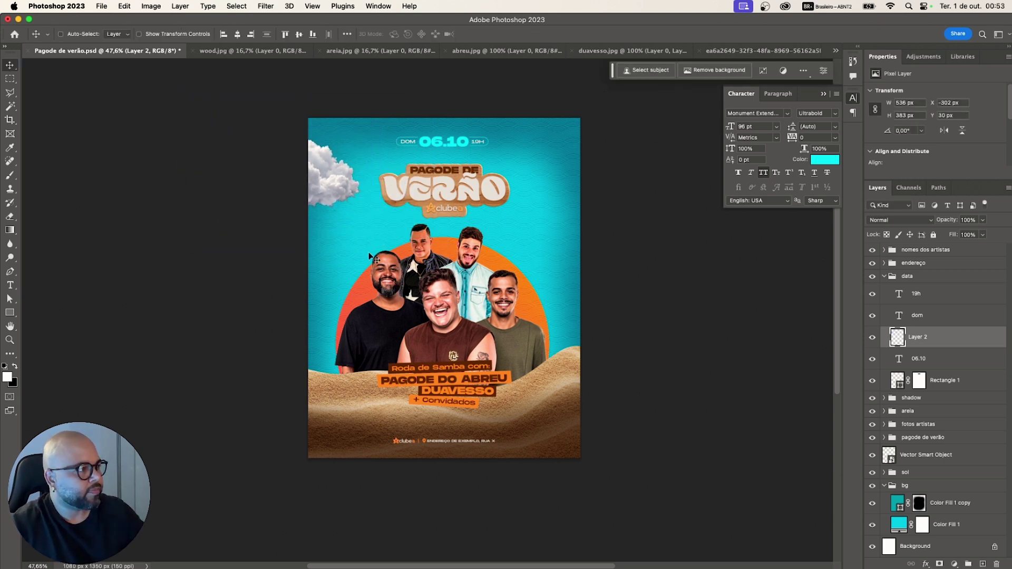
- Set the cloud layer's blend mode to Screen and place a copy of it at the flyer's right edge, slightly lower
{"action": "left_click", "coordinate": [895, 221]}
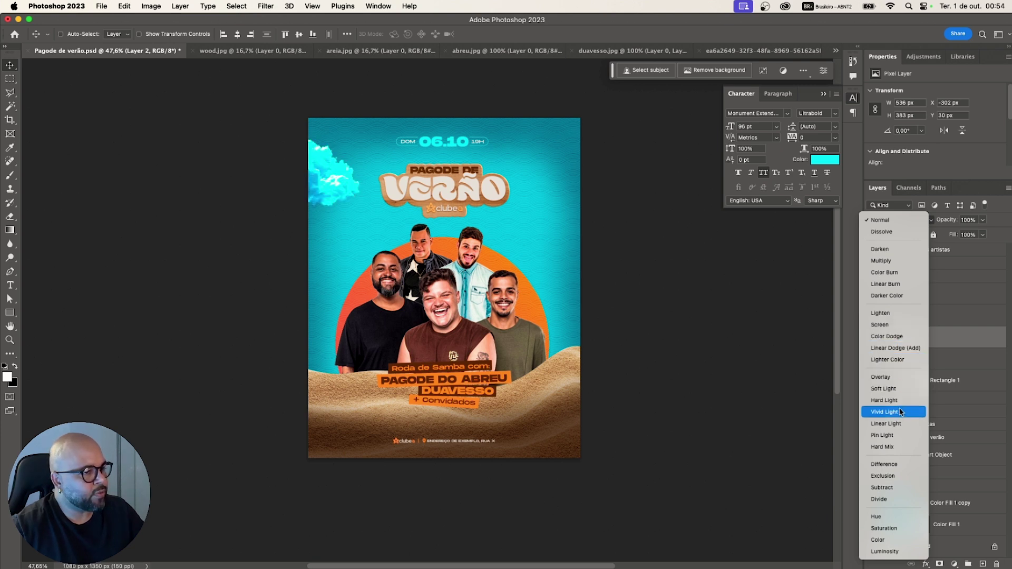
{"action": "left_click", "coordinate": [892, 325]}
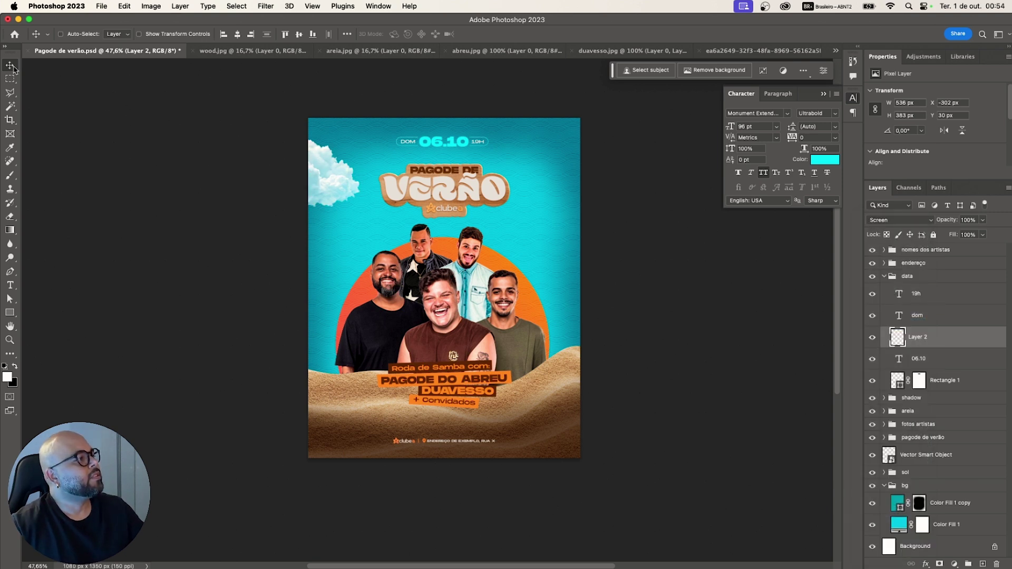
{"action": "left_click_drag", "start_coordinate": [316, 193], "coordinate": [576, 214]}
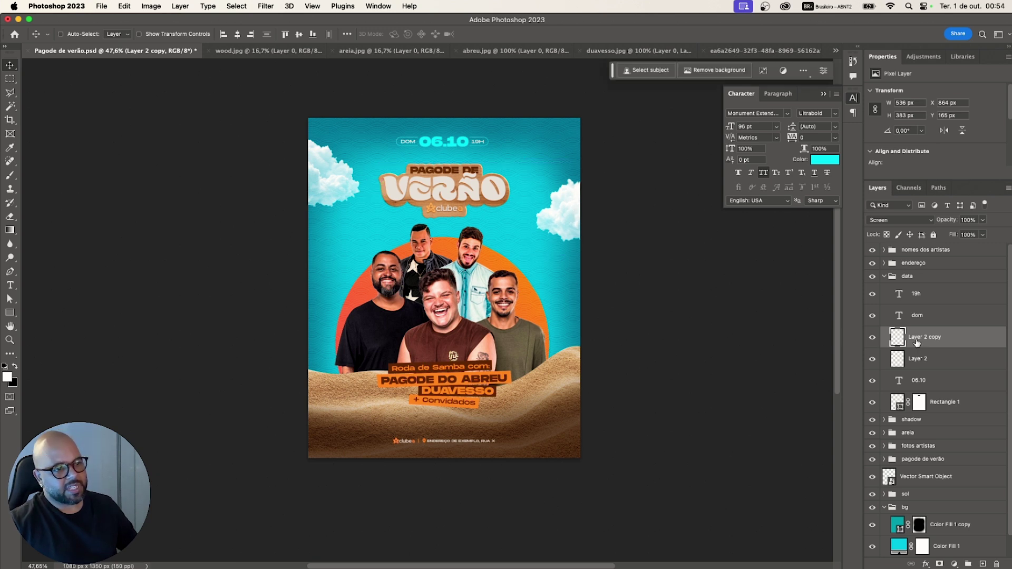
- Move both cloud layers out of the data group, collapse that group and group the two clouds together
{"action": "left_click", "coordinate": [918, 360], "text": "shift"}
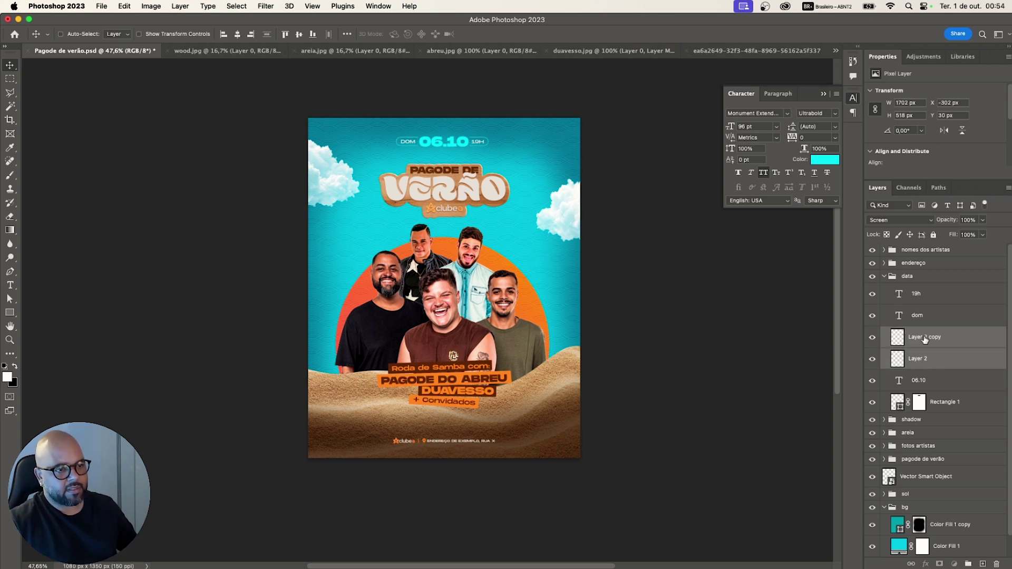
{"action": "left_click_drag", "start_coordinate": [924, 339], "coordinate": [904, 270]}
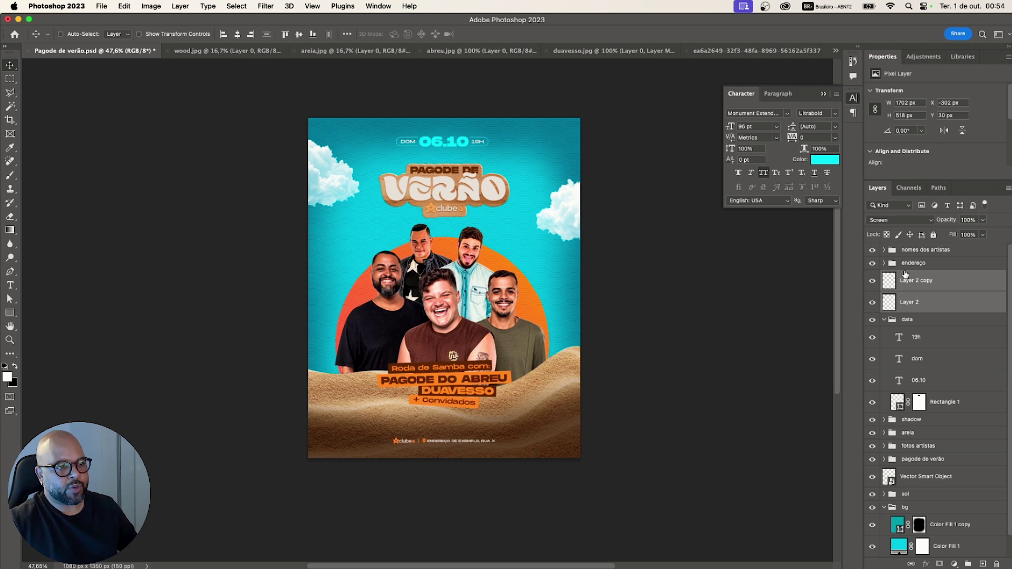
{"action": "left_click", "coordinate": [884, 320]}
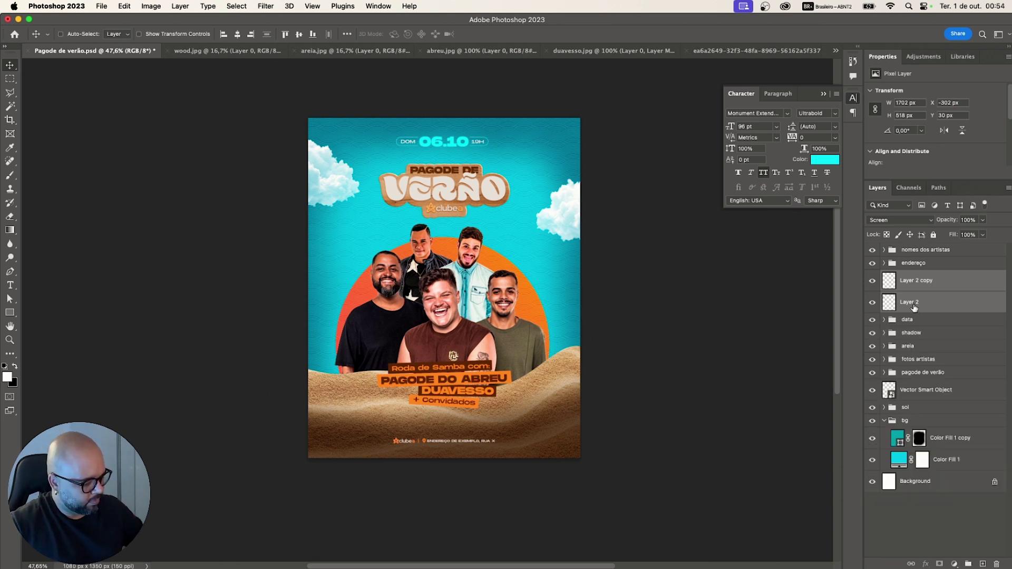
{"action": "key", "text": "super+g"}
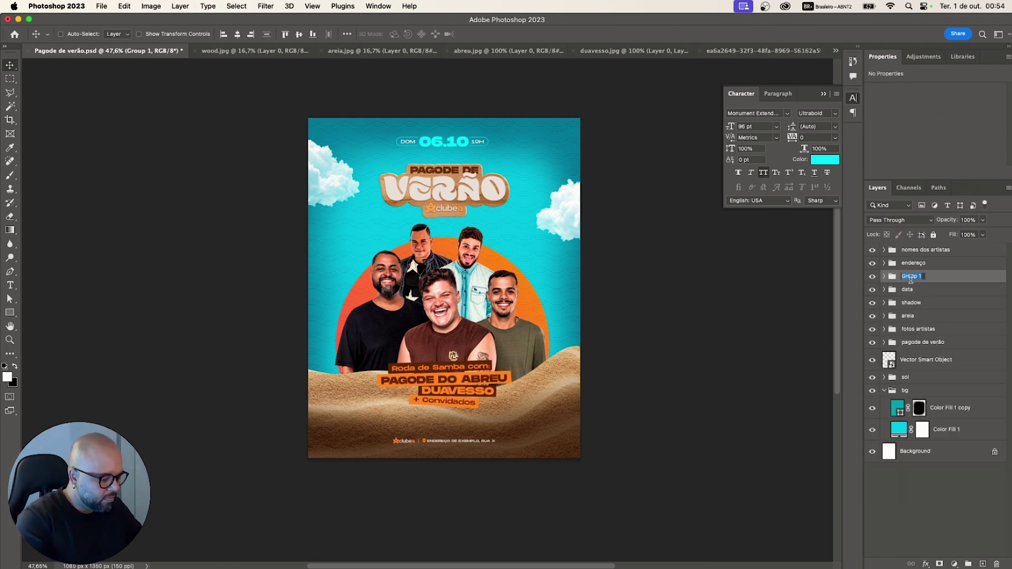
- Rename the group holding the two clouds as cloud
{"action": "type", "text": "cloud"}
{"action": "key", "text": "Return"}
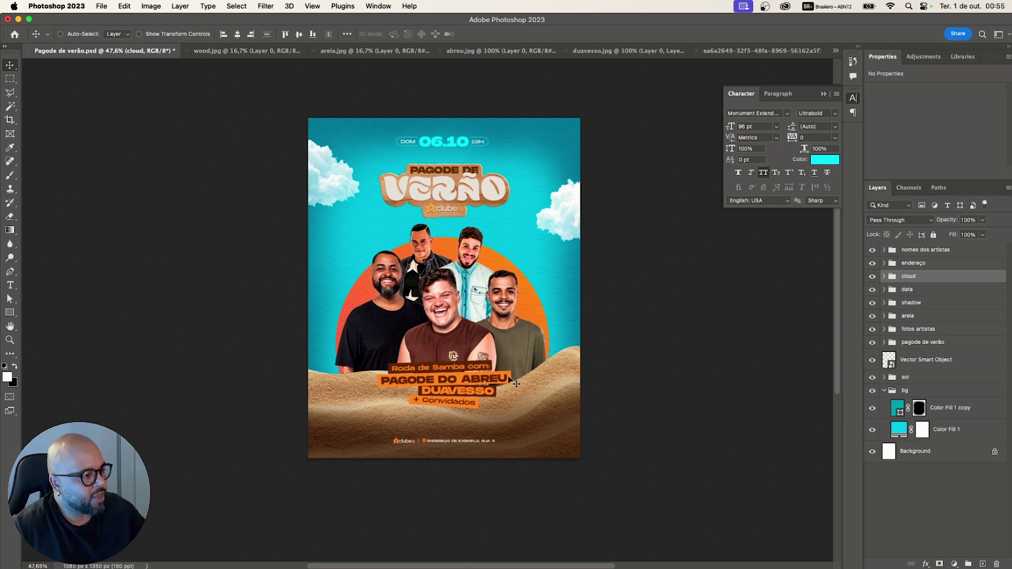
- Switch to Chrome and close the white cloud's preview on Freepik
{"action": "mouse_move", "coordinate": [431, 548]}
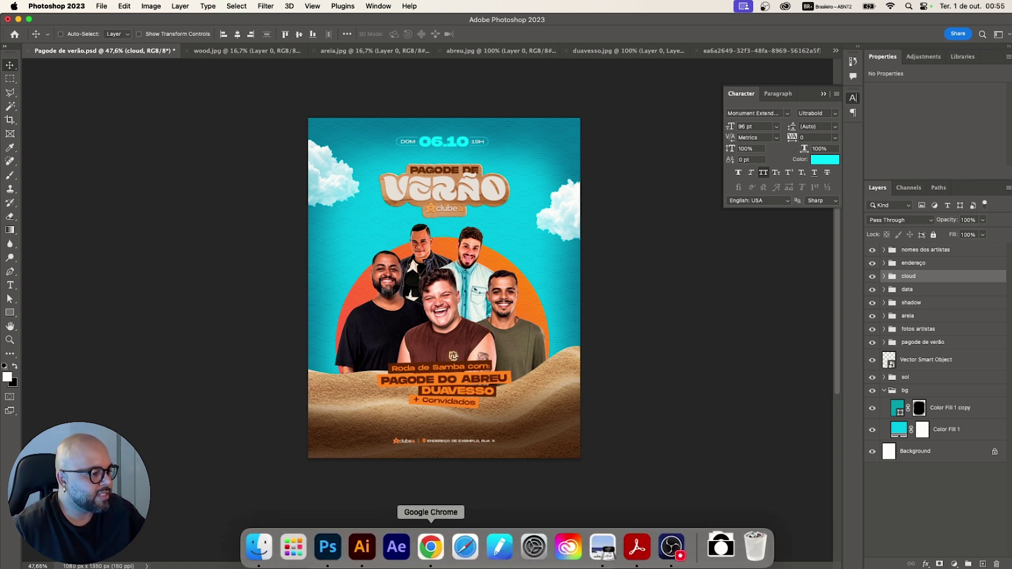
{"action": "left_click", "coordinate": [431, 551]}
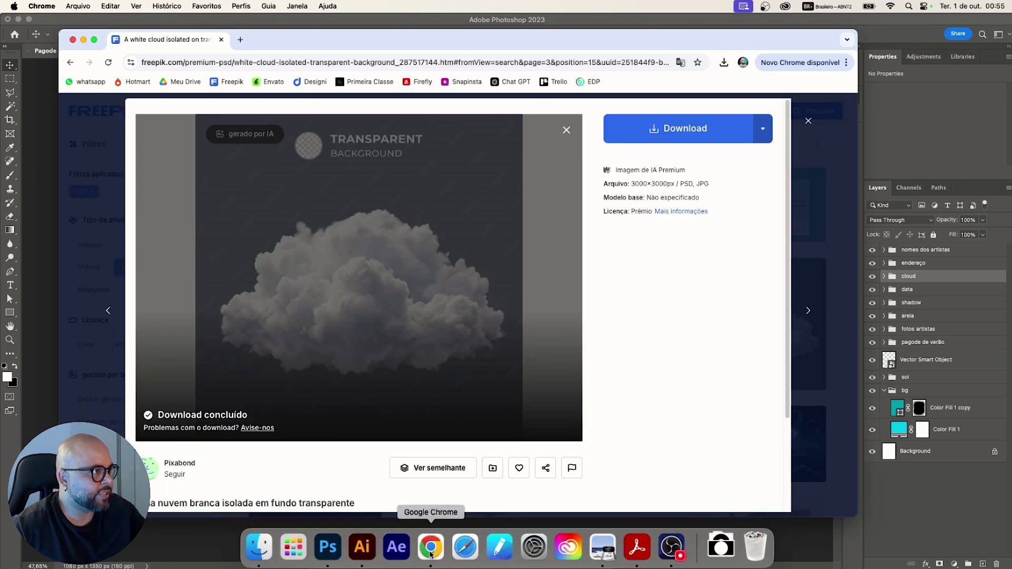
{"action": "left_click", "coordinate": [808, 121]}
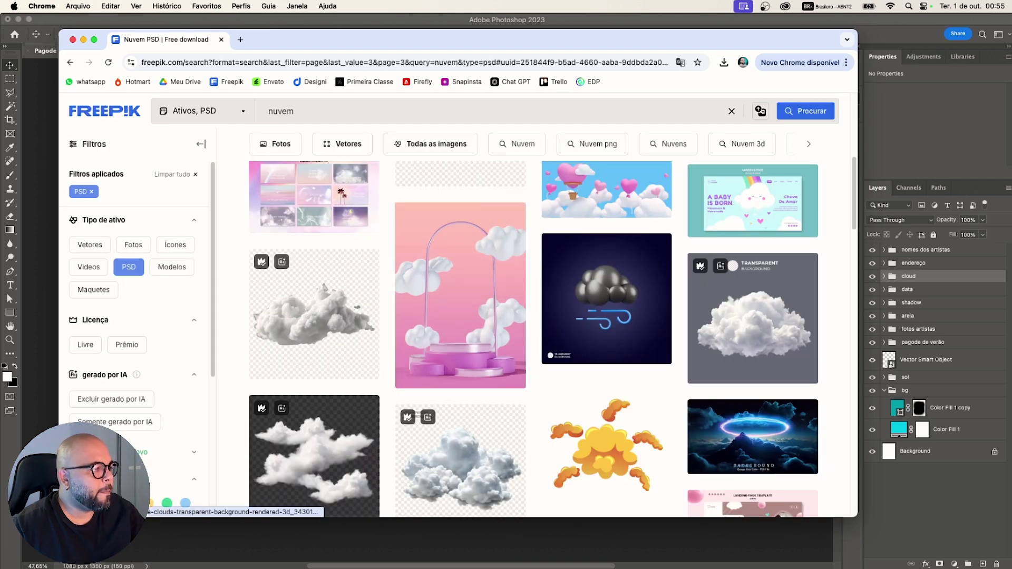
{"action": "mouse_move", "coordinate": [430, 548]}
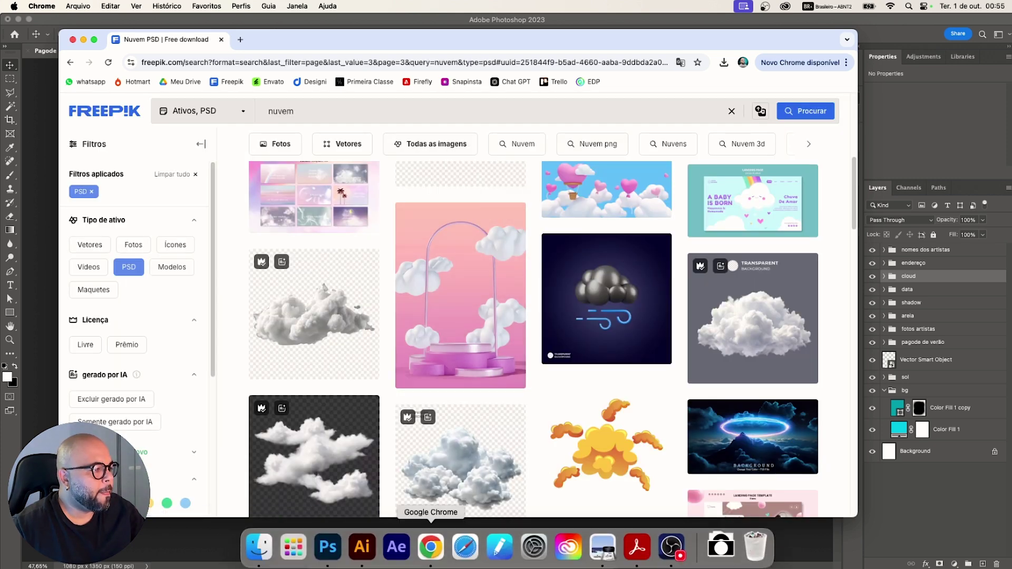
- Switch to Finder and open summer-leafs.psd from the elementos folder in Photoshop
{"action": "left_click", "coordinate": [259, 548]}
{"action": "left_click", "coordinate": [618, 295]}
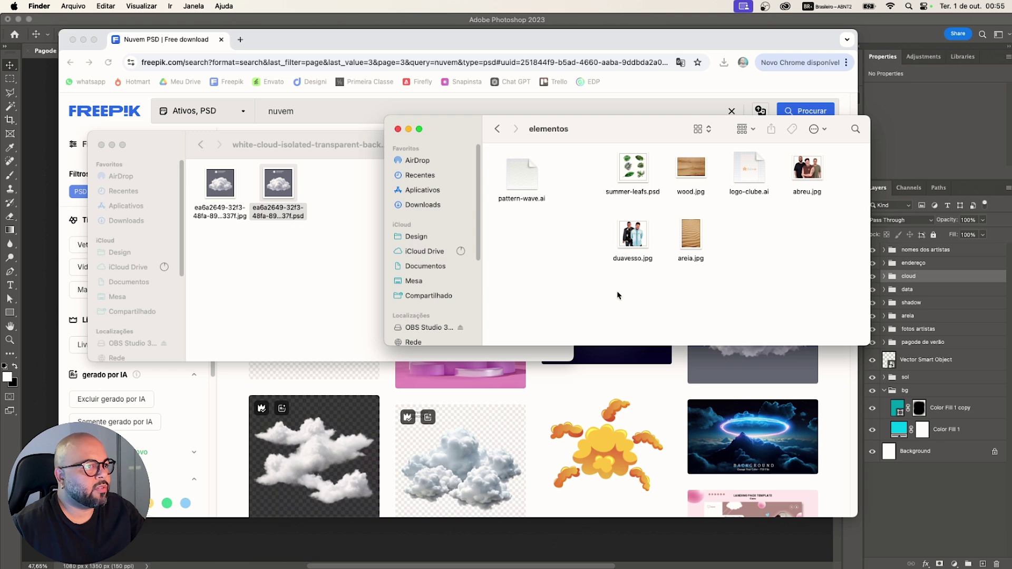
{"action": "left_click", "coordinate": [641, 170]}
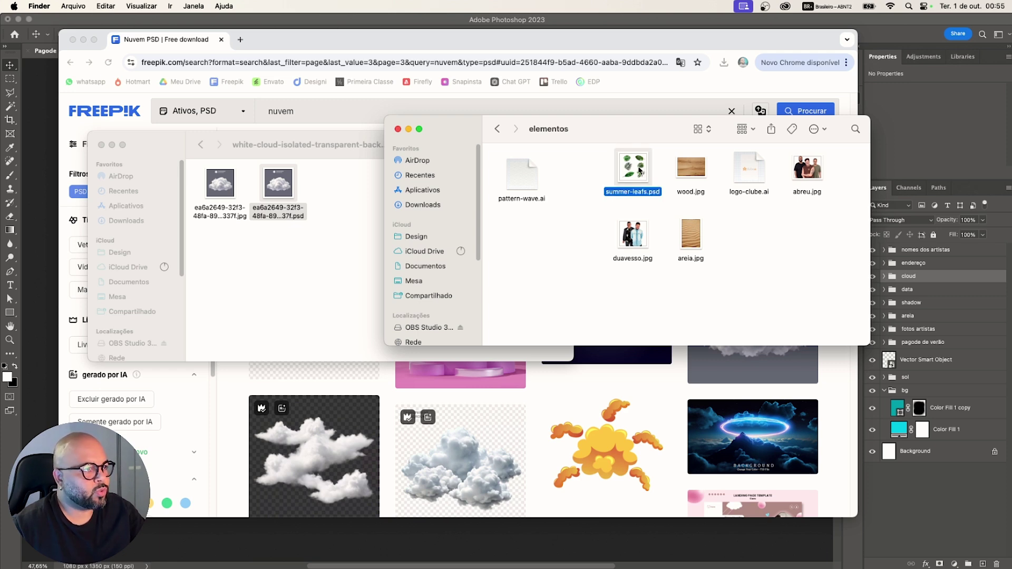
{"action": "double_click", "coordinate": [639, 169]}
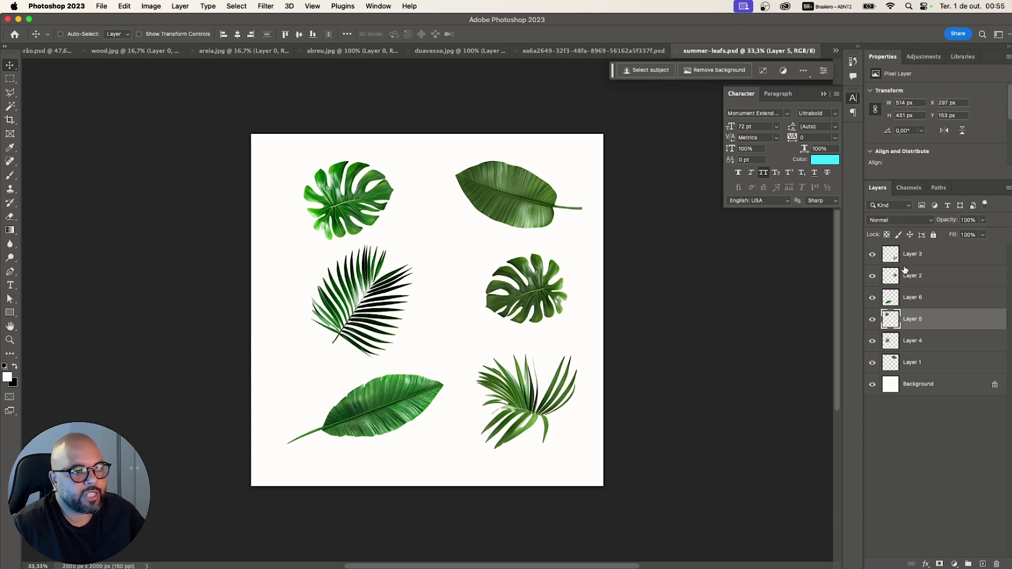
- Rotate the bright green monstera leaf on Layer 5 by about 11.16° and place it over the base of the palm frond
{"action": "left_click", "coordinate": [907, 259]}
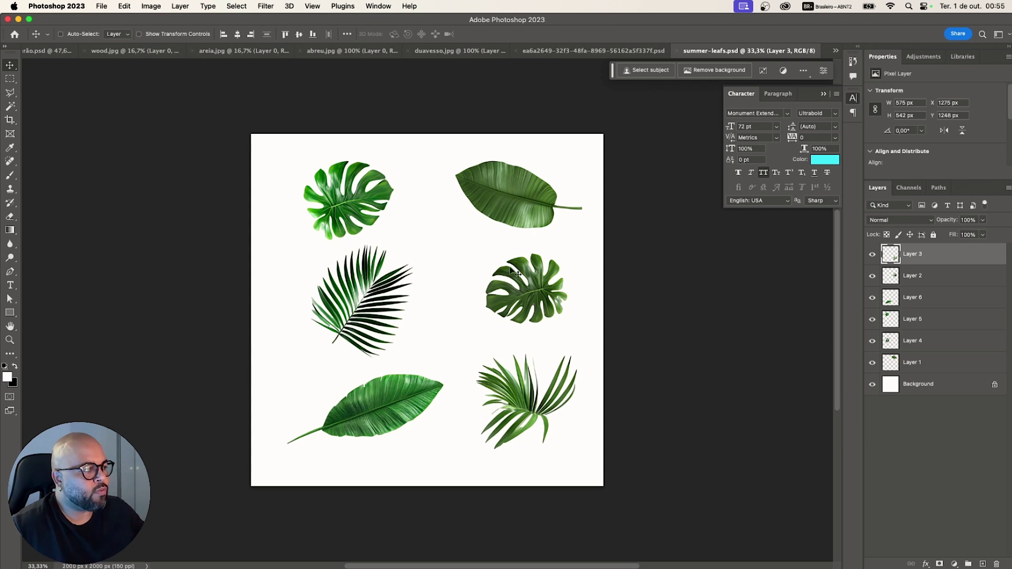
{"action": "right_click", "coordinate": [379, 200]}
{"action": "left_click", "coordinate": [399, 203]}
{"action": "left_click_drag", "start_coordinate": [369, 204], "coordinate": [368, 231]}
{"action": "key", "text": "cmd+t"}
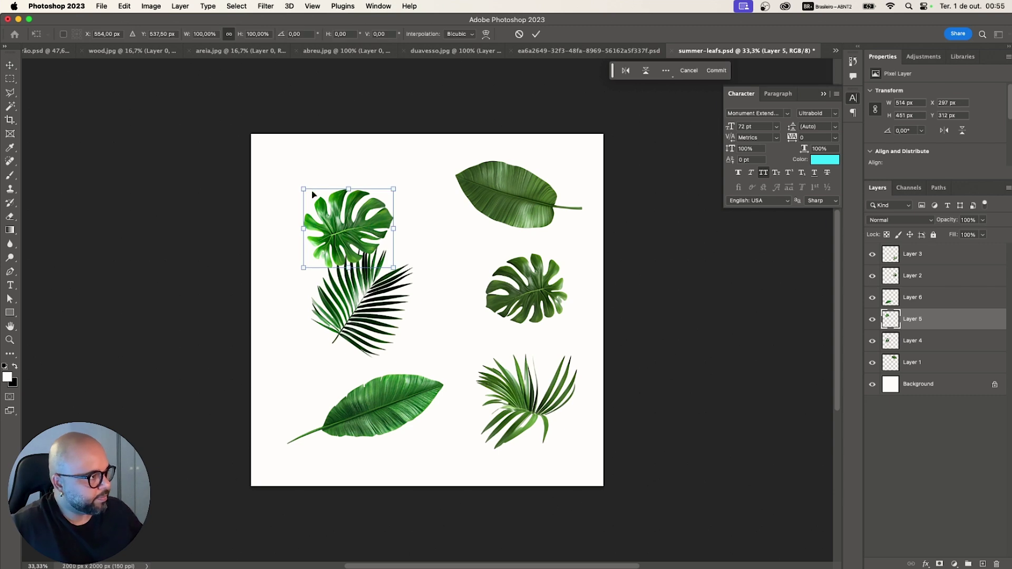
{"action": "left_click_drag", "start_coordinate": [297, 185], "coordinate": [305, 163]}
{"action": "left_click_drag", "start_coordinate": [374, 239], "coordinate": [387, 352]}
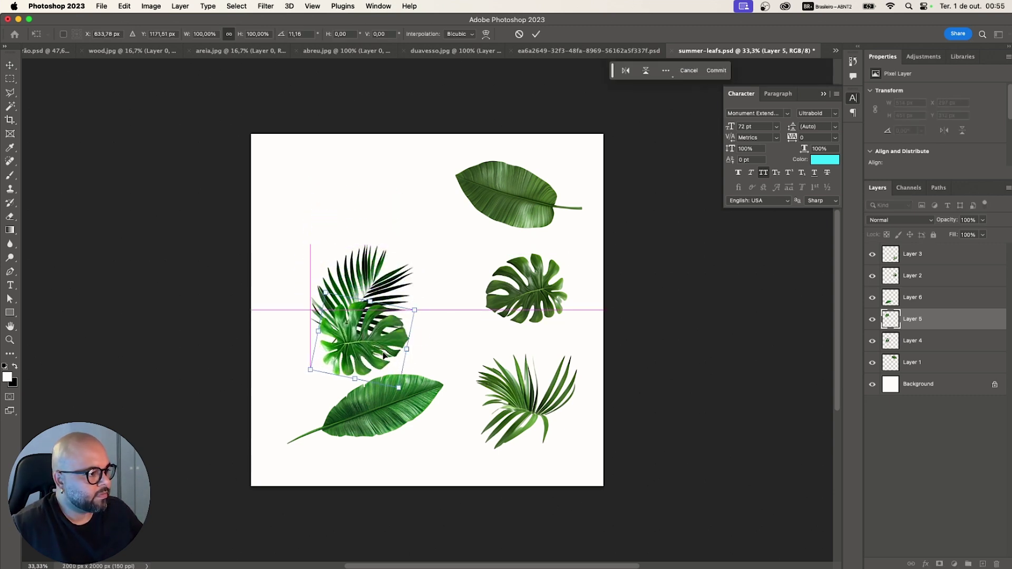
{"action": "key", "text": "Return"}
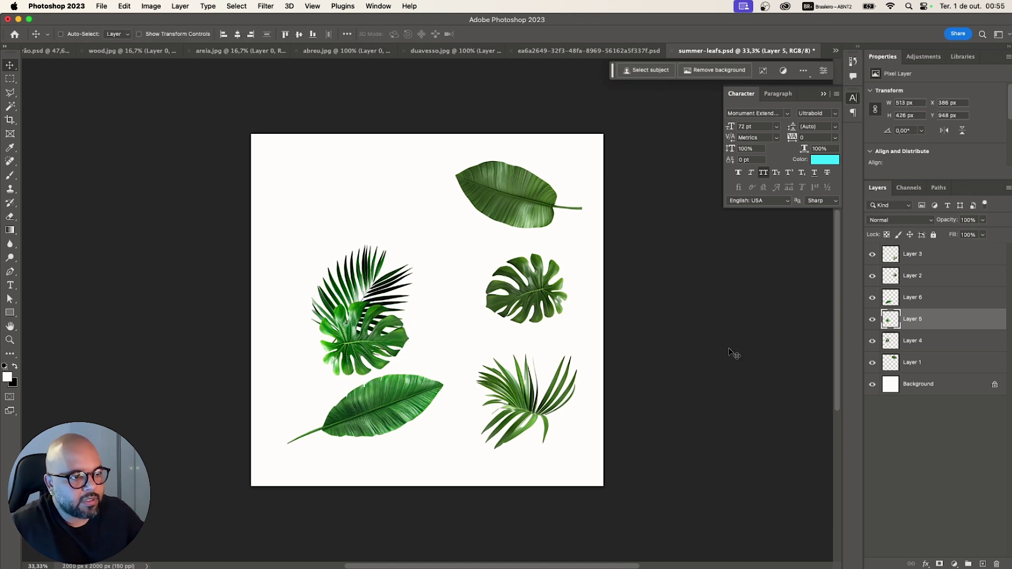
- Rotate the long leaf on Layer 6 by about 1.59° and move it up over the monstera leaf
{"action": "left_click", "coordinate": [872, 298]}
{"action": "left_click", "coordinate": [872, 298]}
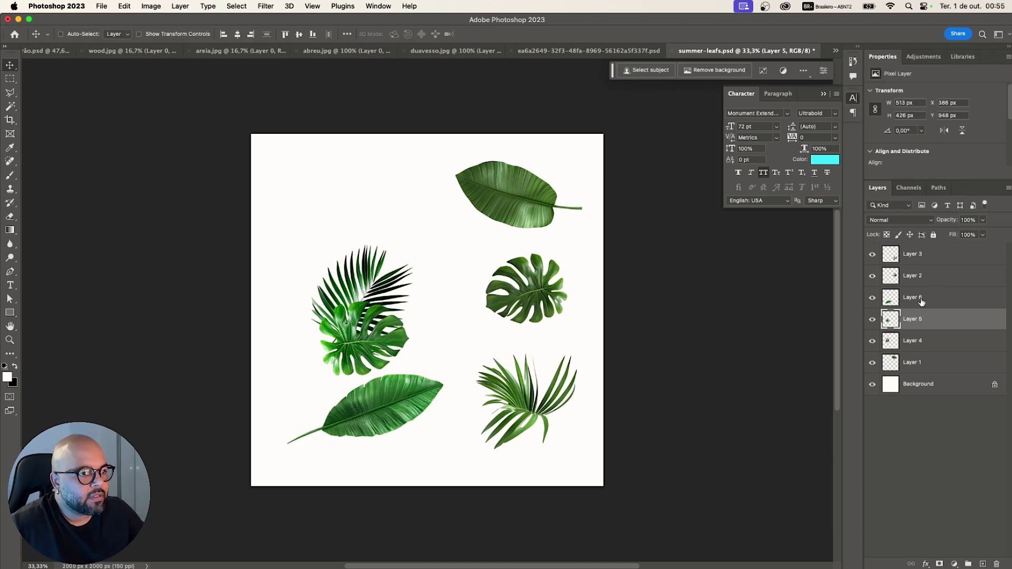
{"action": "left_click", "coordinate": [919, 298]}
{"action": "key", "text": "super+t"}
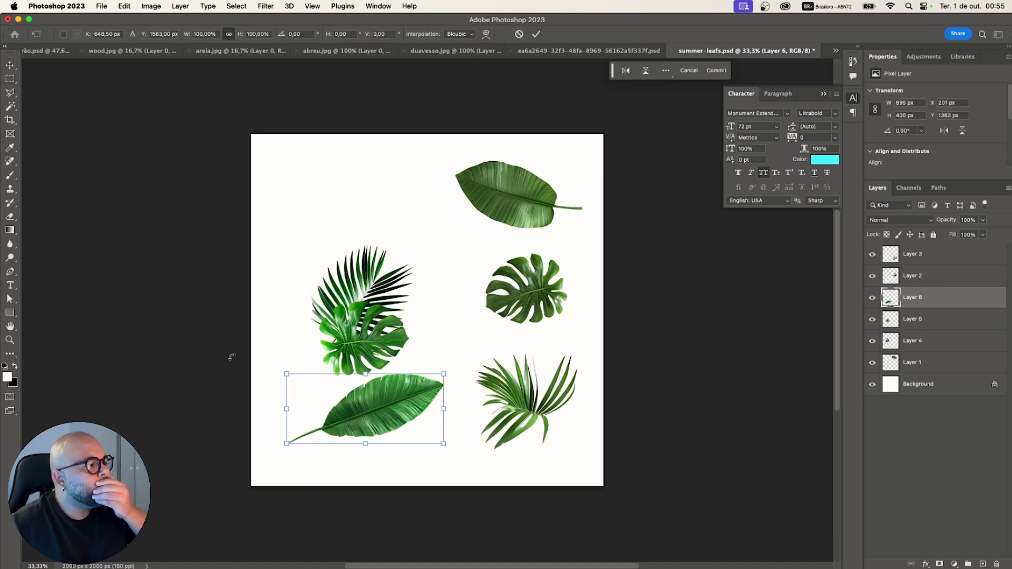
{"action": "left_click_drag", "start_coordinate": [264, 357], "coordinate": [267, 349]}
{"action": "left_click_drag", "start_coordinate": [372, 413], "coordinate": [380, 362]}
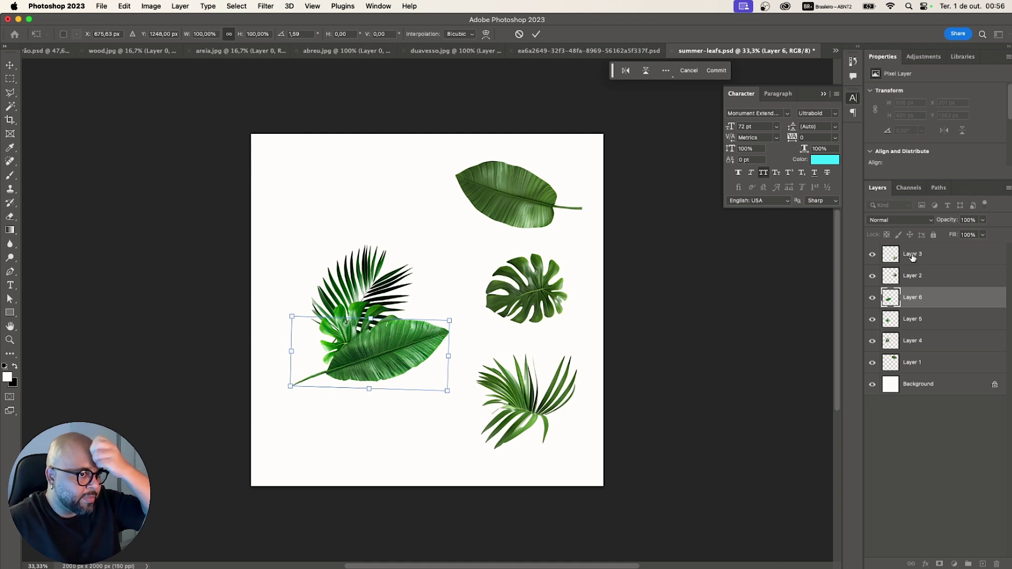
- Move the broad leaf on Layer 1 down to overlap the base of the spiky palm leaves
{"action": "left_click", "coordinate": [917, 364]}
{"action": "left_click_drag", "start_coordinate": [487, 214], "coordinate": [493, 425]}
{"action": "left_click", "coordinate": [917, 319]}
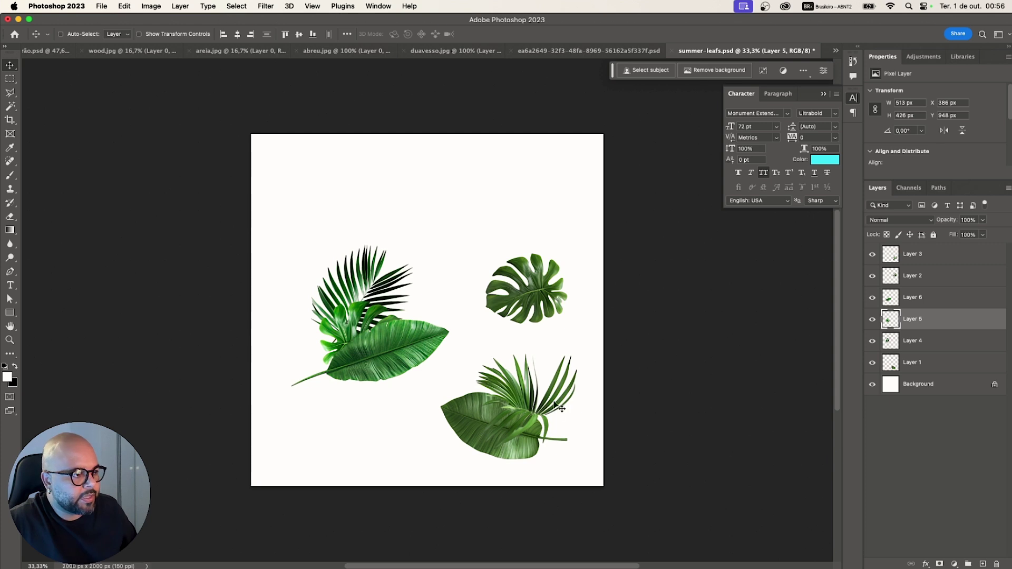
- Rotate the dark monstera leaf on Layer 2 by about 67.17° and place it over the spiky palm leaves
{"action": "left_click", "coordinate": [913, 277]}
{"action": "left_click_drag", "start_coordinate": [614, 310], "coordinate": [594, 354]}
{"action": "key", "text": "super+t"}
{"action": "left_click_drag", "start_coordinate": [442, 264], "coordinate": [548, 257]}
{"action": "left_click_drag", "start_coordinate": [525, 332], "coordinate": [542, 382]}
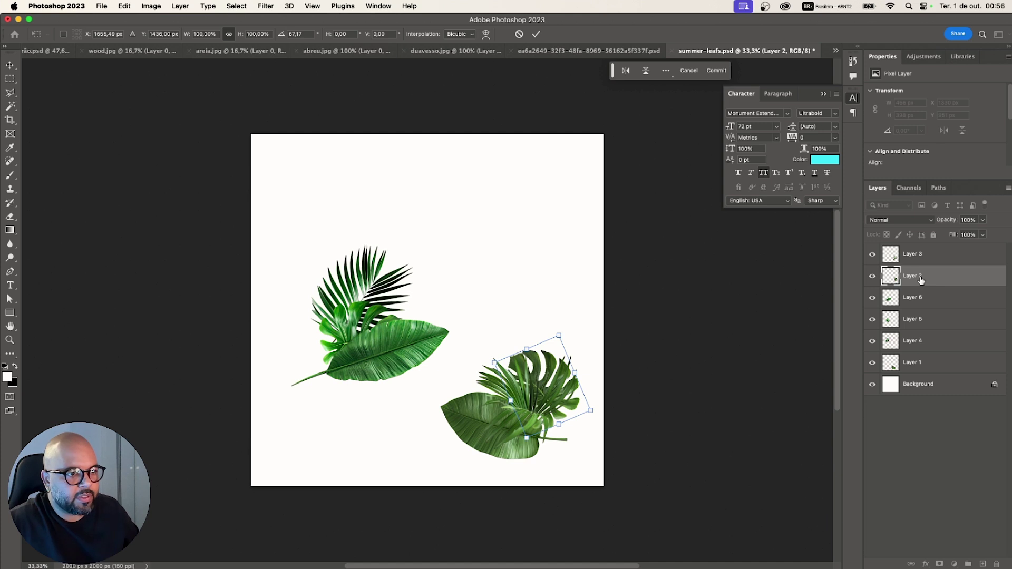
- Try restacking Layer 3 below the other leaves and Layer 1 above it, and undo the reordering
{"action": "left_click_drag", "start_coordinate": [916, 255], "coordinate": [915, 289]}
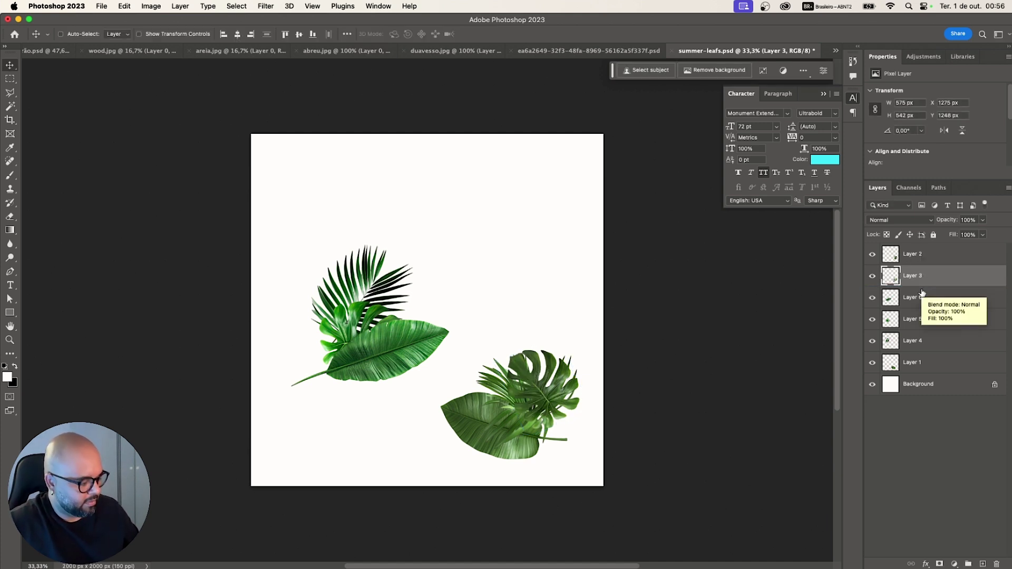
{"action": "key", "text": "super+z"}
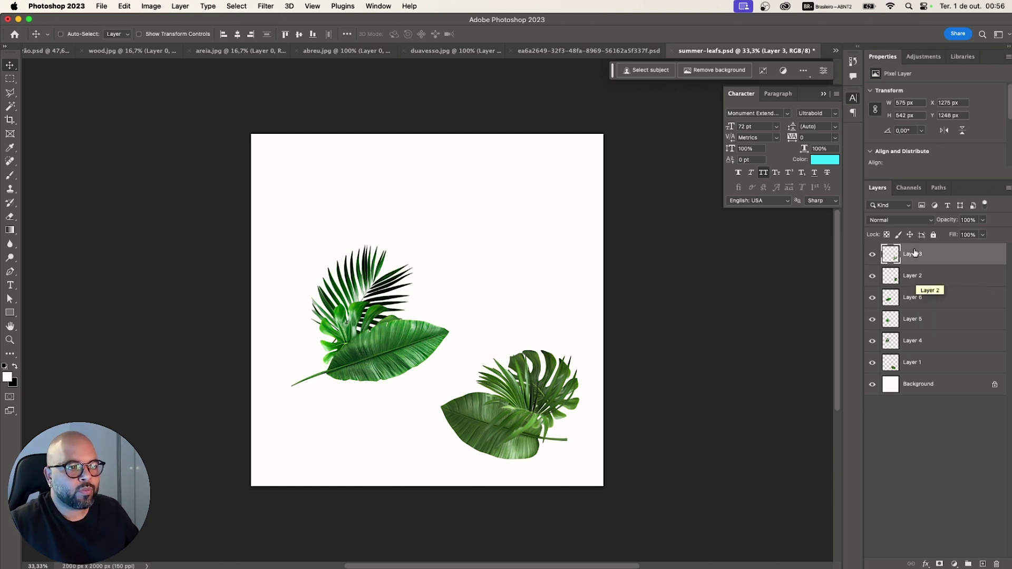
{"action": "left_click_drag", "start_coordinate": [920, 295], "coordinate": [922, 331]}
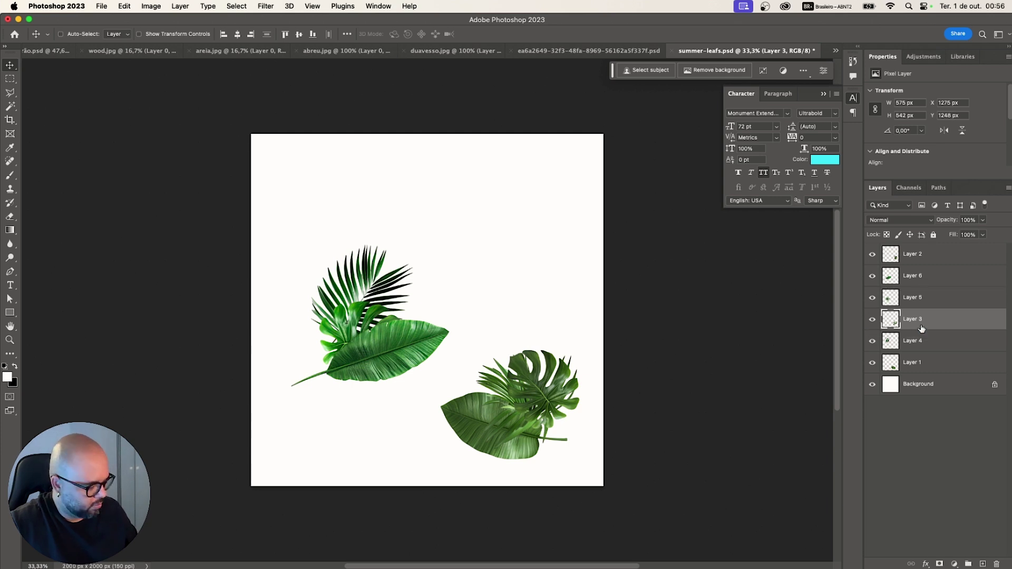
{"action": "key", "text": "super+z"}
{"action": "left_click", "coordinate": [872, 298]}
{"action": "left_click", "coordinate": [872, 298]}
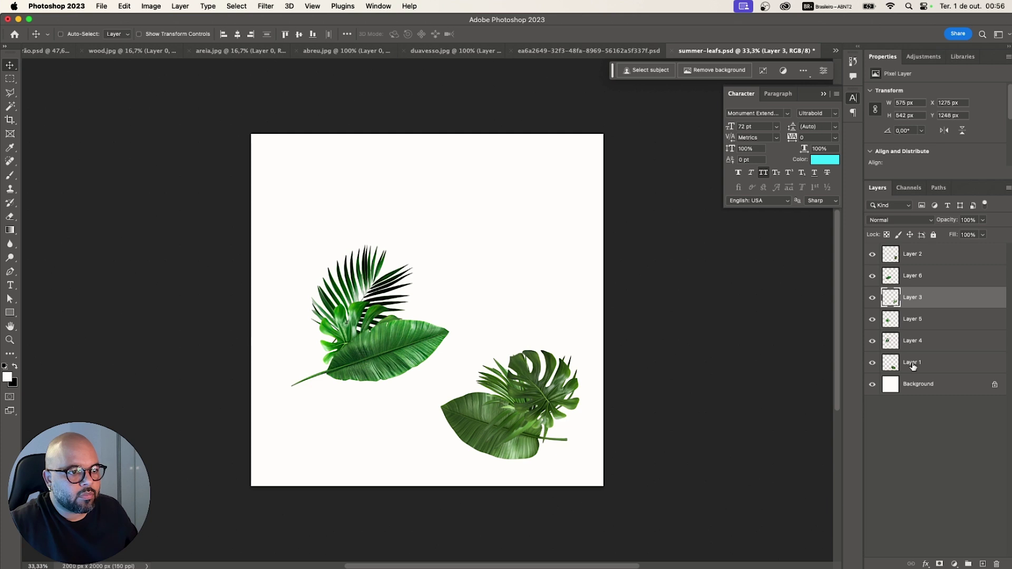
{"action": "left_click_drag", "start_coordinate": [913, 367], "coordinate": [916, 296]}
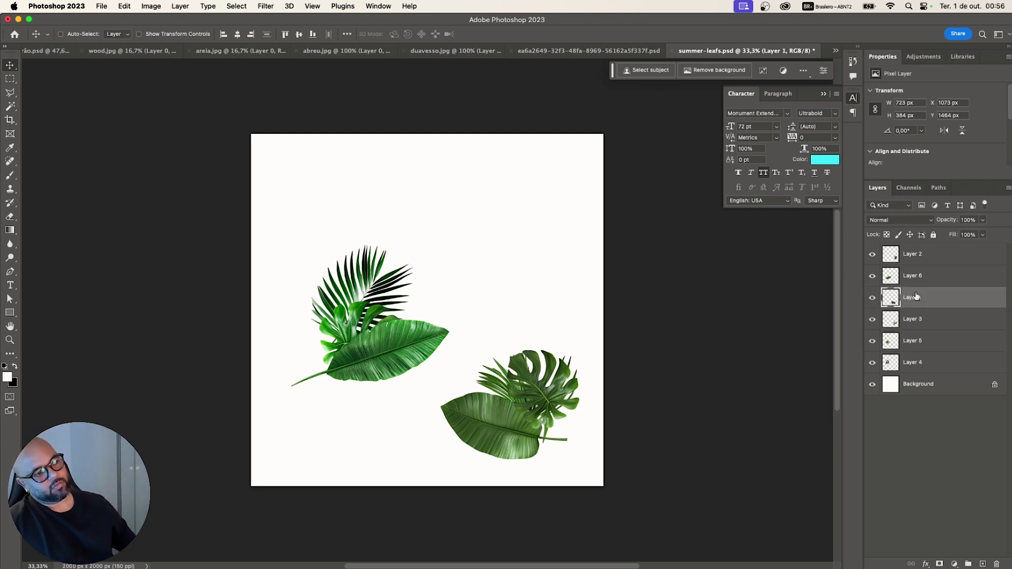
{"action": "key", "text": "super+z"}
{"action": "key", "text": "super+z"}
{"action": "key", "text": "super+z"}
{"action": "key", "text": "super+z"}
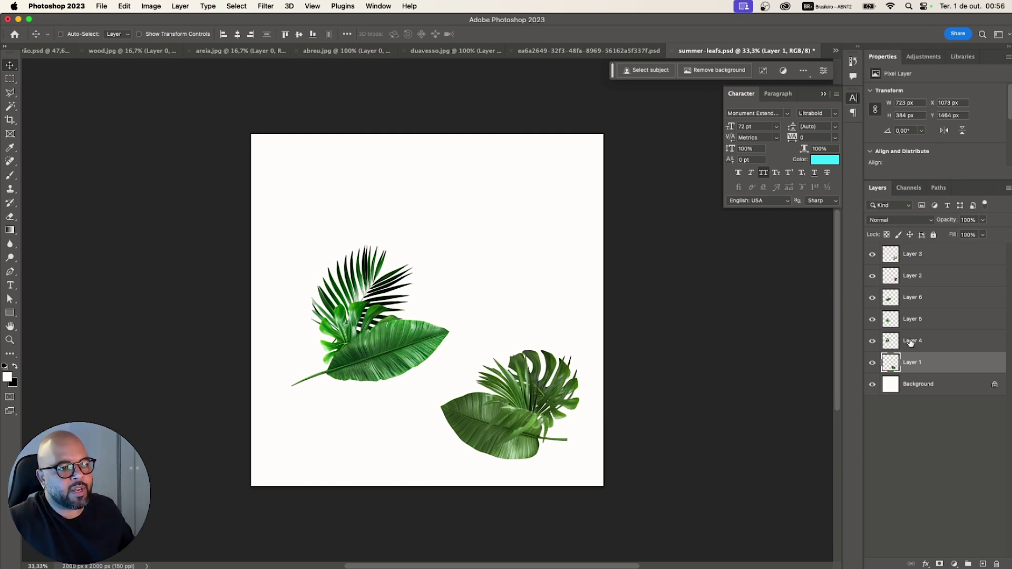
- Group Layers 1, 2 and 3 of the lower-right leaf cluster and name the group direita
{"action": "left_click", "coordinate": [909, 277], "text": "super"}
{"action": "left_click", "coordinate": [912, 255], "text": "super"}
{"action": "key", "text": "super+g"}
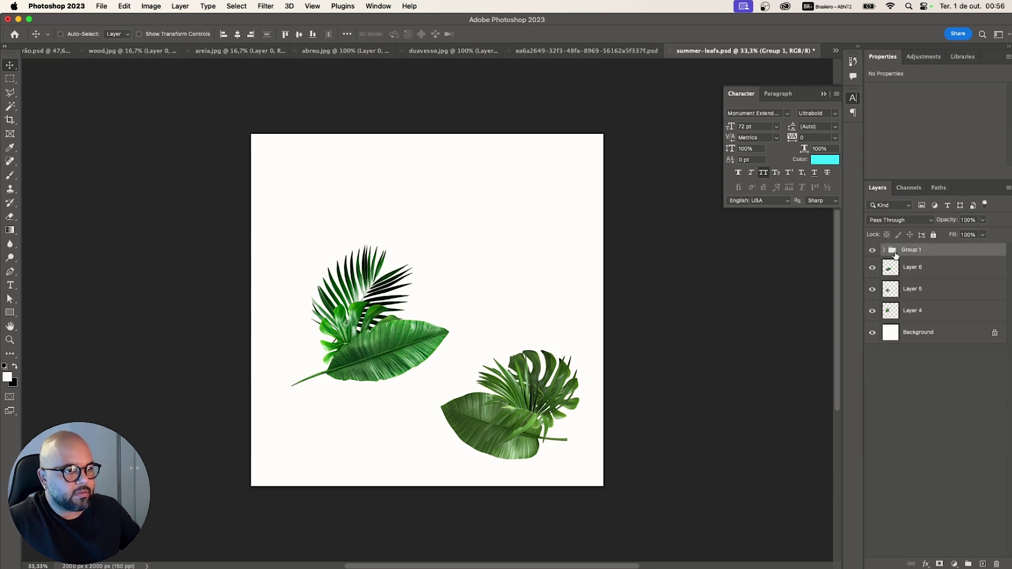
{"action": "left_click", "coordinate": [872, 250]}
{"action": "left_click", "coordinate": [872, 250]}
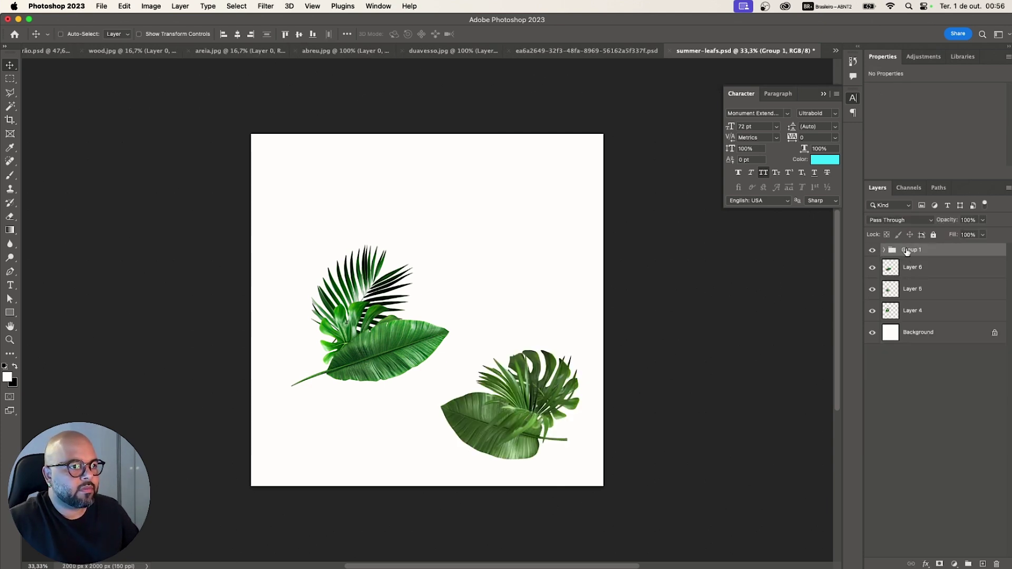
{"action": "type", "text": "c"}
{"action": "type", "text": "ireit"}
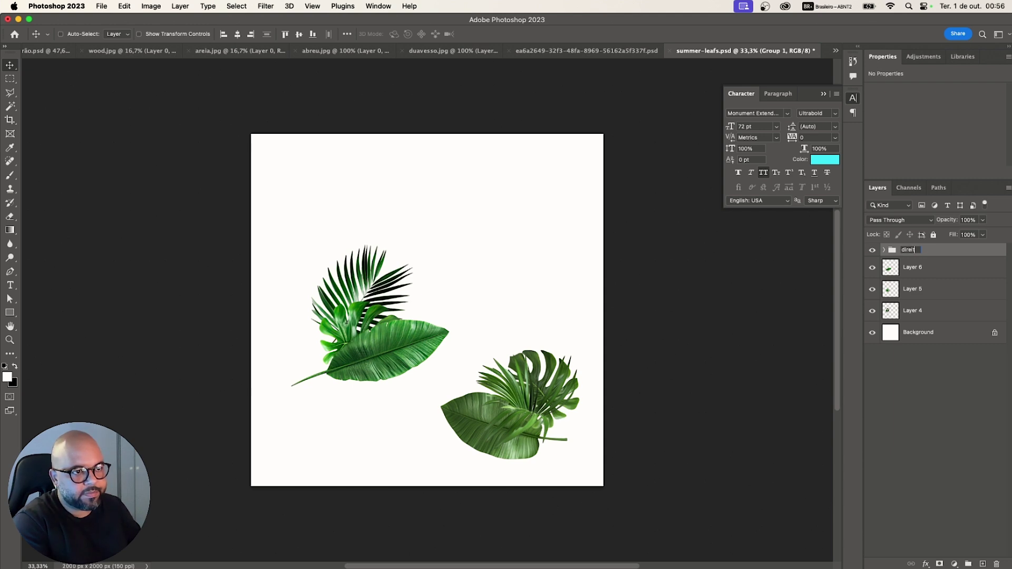
{"action": "type", "text": "a"}
{"action": "key", "text": "Return"}
- Group Layers 4, 5 and 6 of the other leaf cluster and name the group esquerda
{"action": "left_click", "coordinate": [918, 268]}
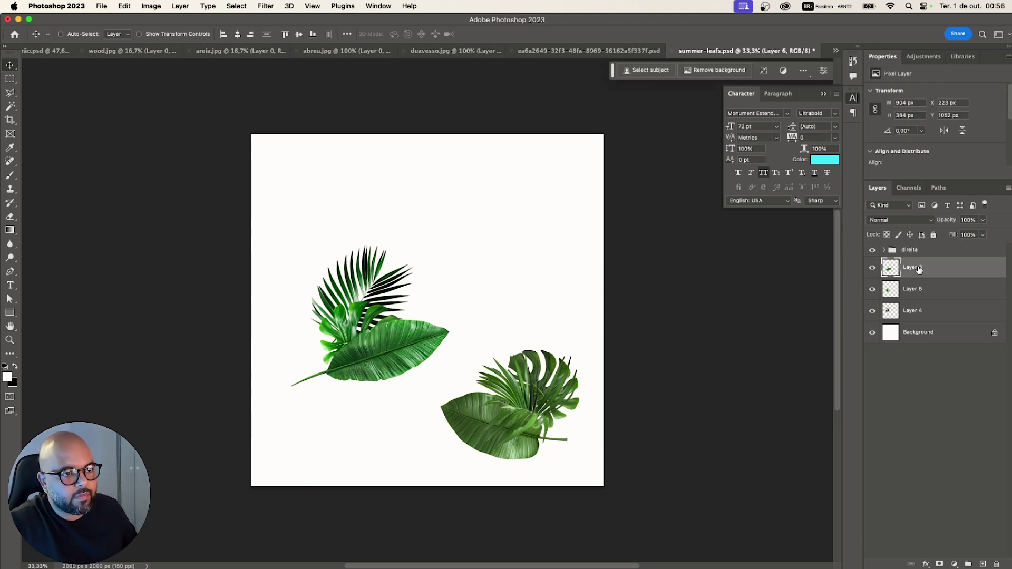
{"action": "left_click", "coordinate": [926, 311], "text": "shift"}
{"action": "key", "text": "g"}
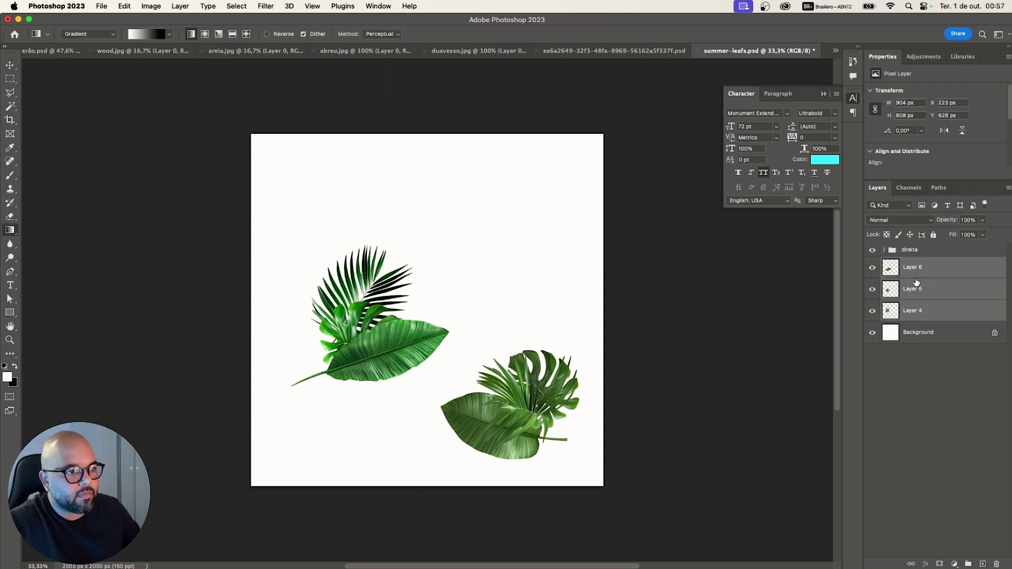
{"action": "left_click", "coordinate": [915, 271]}
{"action": "left_click", "coordinate": [916, 311], "text": "shift"}
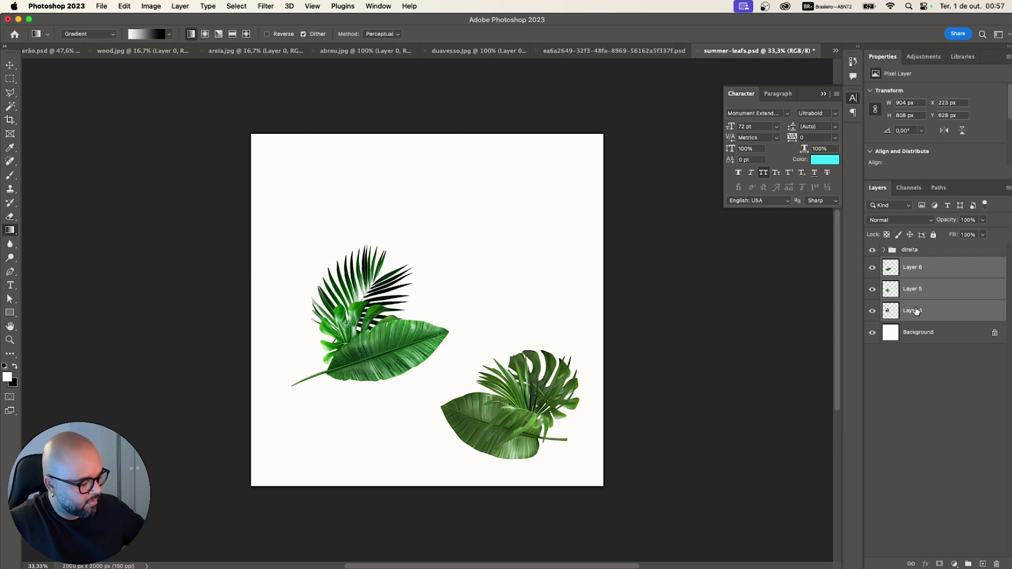
{"action": "key", "text": "super+g"}
{"action": "type", "text": "es"}
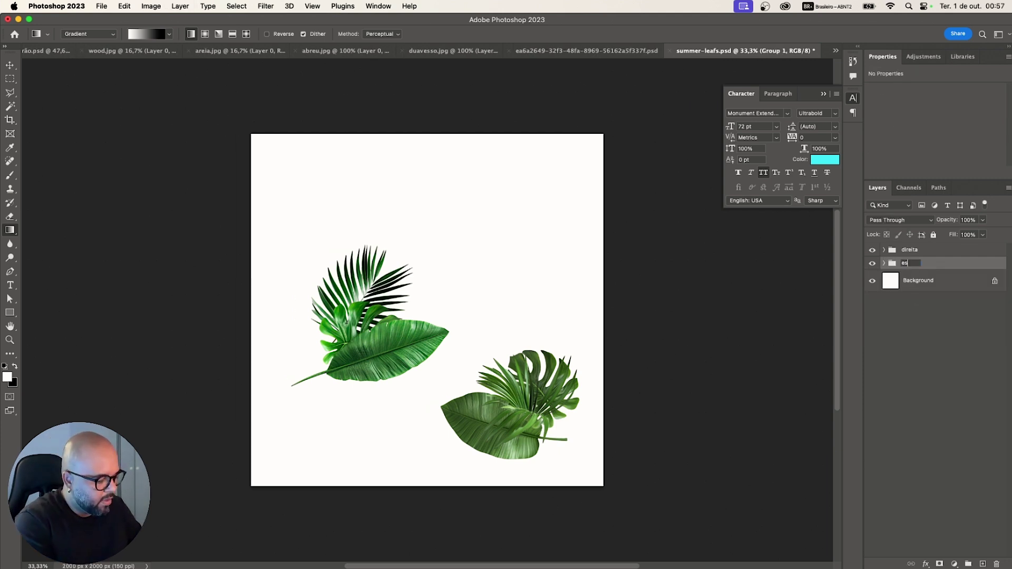
{"action": "type", "text": "querda"}
{"action": "key", "text": "Return"}
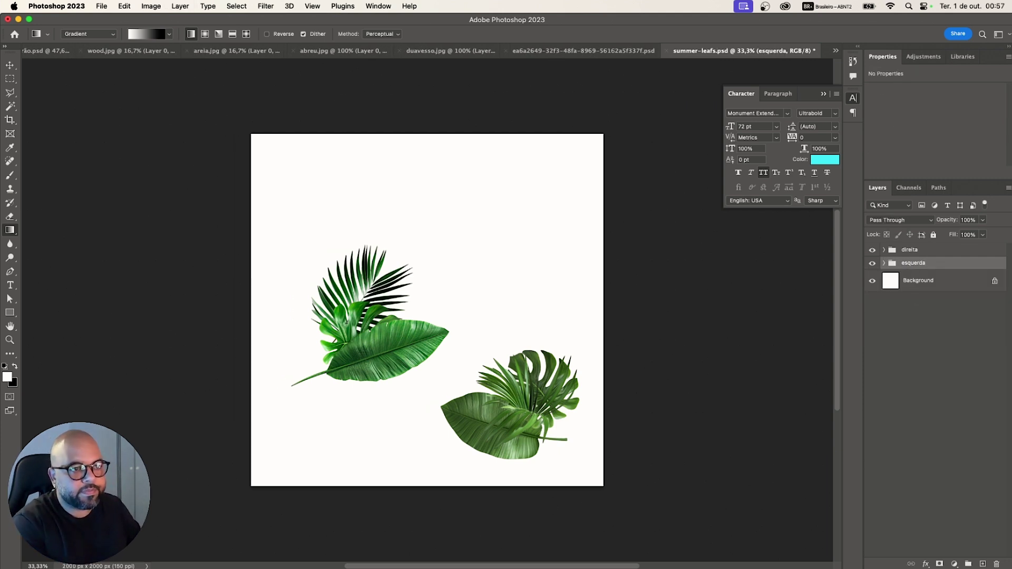
- Copy the direita and esquerda leaf groups together into the Pagode de verão.psd flyer, accepting the colour profile conversion
{"action": "right_click", "coordinate": [917, 255]}
{"action": "left_click", "coordinate": [917, 255]}
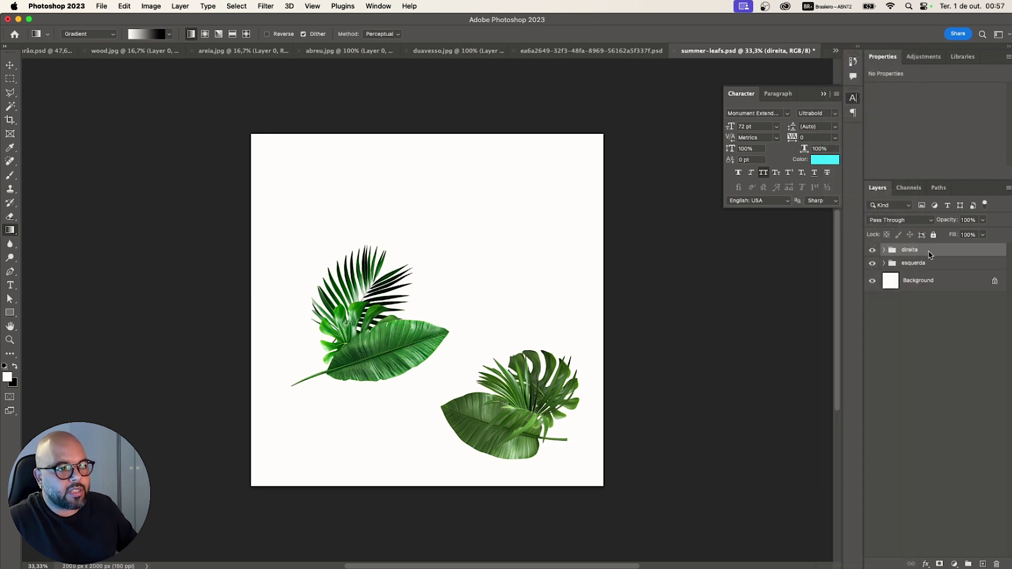
{"action": "right_click", "coordinate": [916, 255]}
{"action": "left_click", "coordinate": [918, 255]}
{"action": "left_click", "coordinate": [916, 264], "text": "shift"}
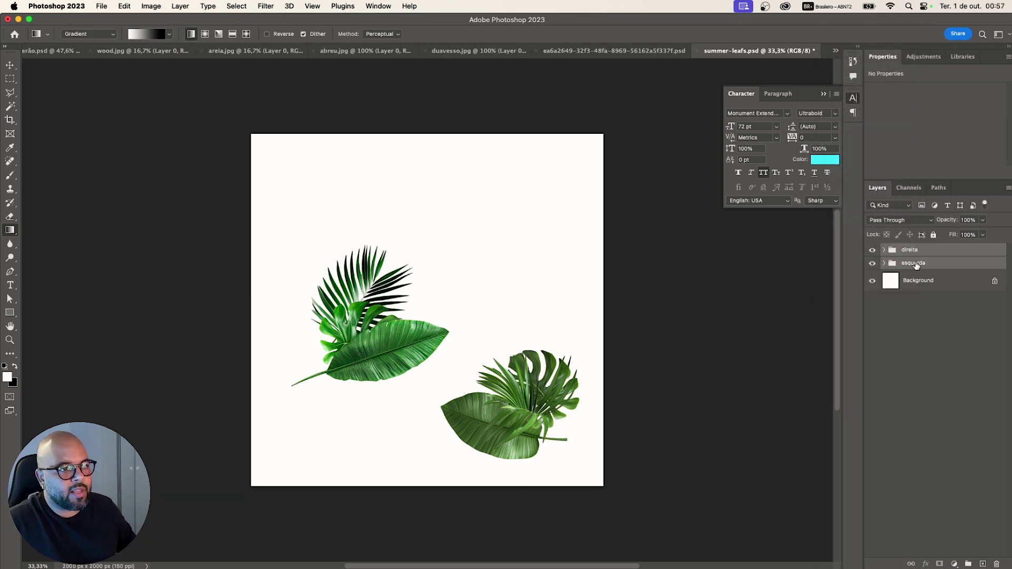
{"action": "left_click", "coordinate": [10, 66]}
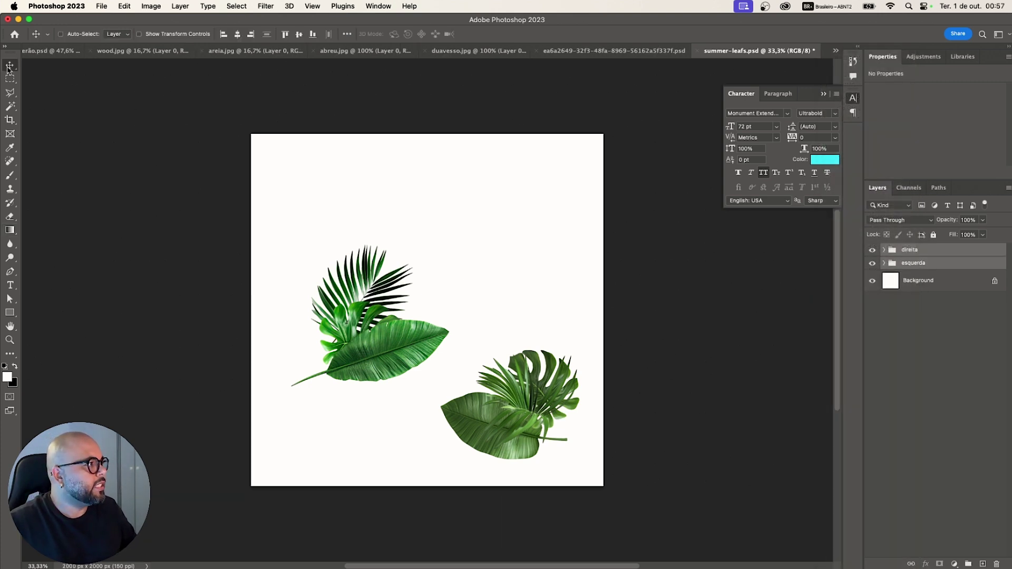
{"action": "left_click_drag", "start_coordinate": [303, 279], "coordinate": [68, 57]}
{"action": "left_click_drag", "start_coordinate": [358, 355], "coordinate": [358, 356]}
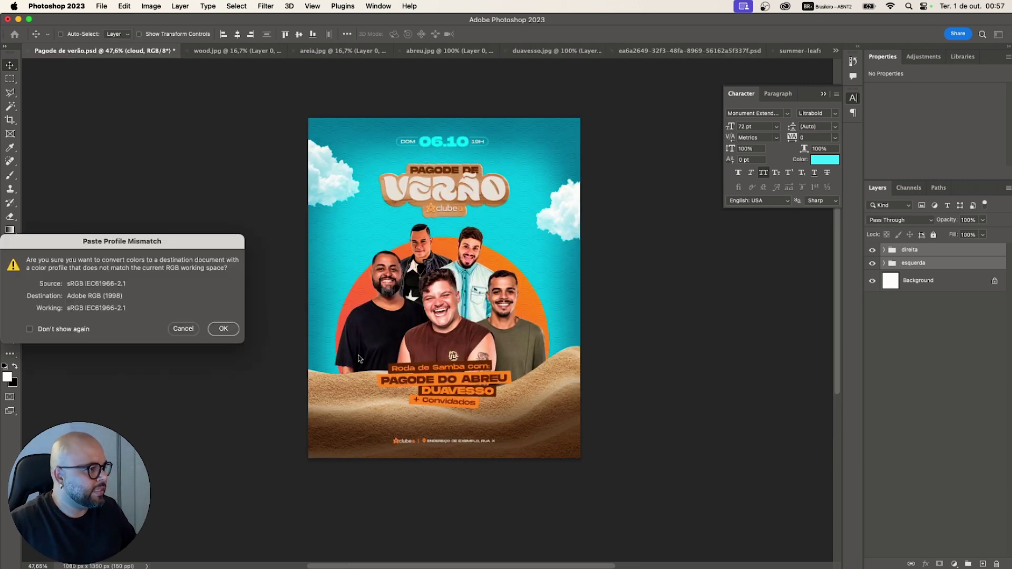
{"action": "left_click", "coordinate": [223, 328]}
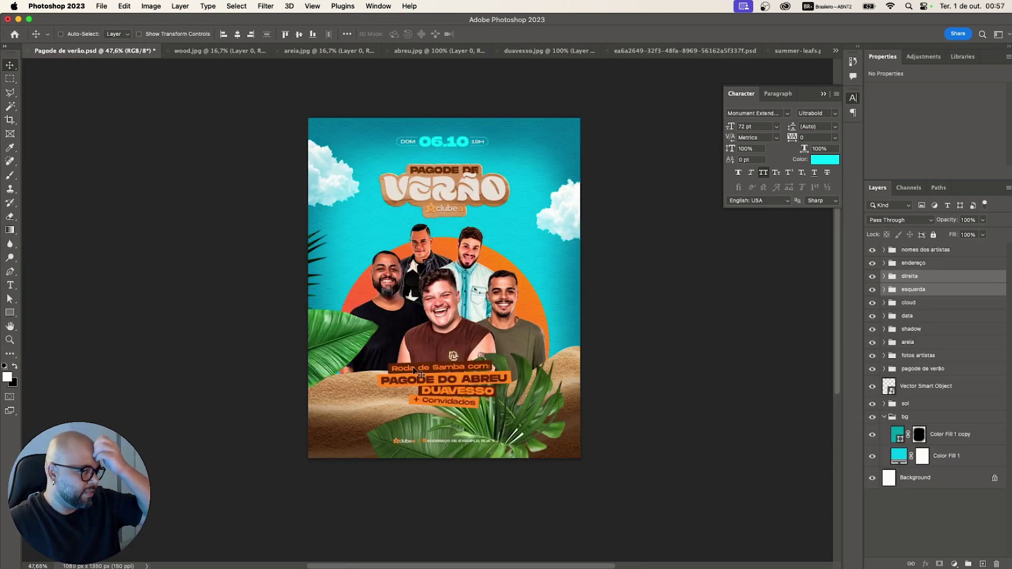
- Scale down the direita and esquerda groups together and move them over the artists on the flyer
{"action": "key", "text": "super+t"}
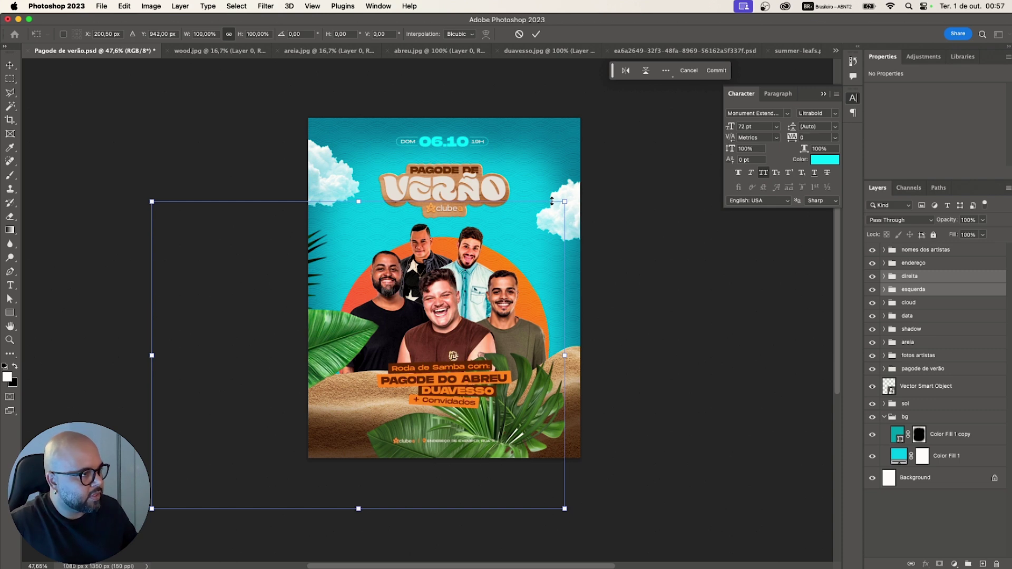
{"action": "left_click_drag", "start_coordinate": [552, 201], "coordinate": [384, 265]}
{"action": "key", "text": "Return"}
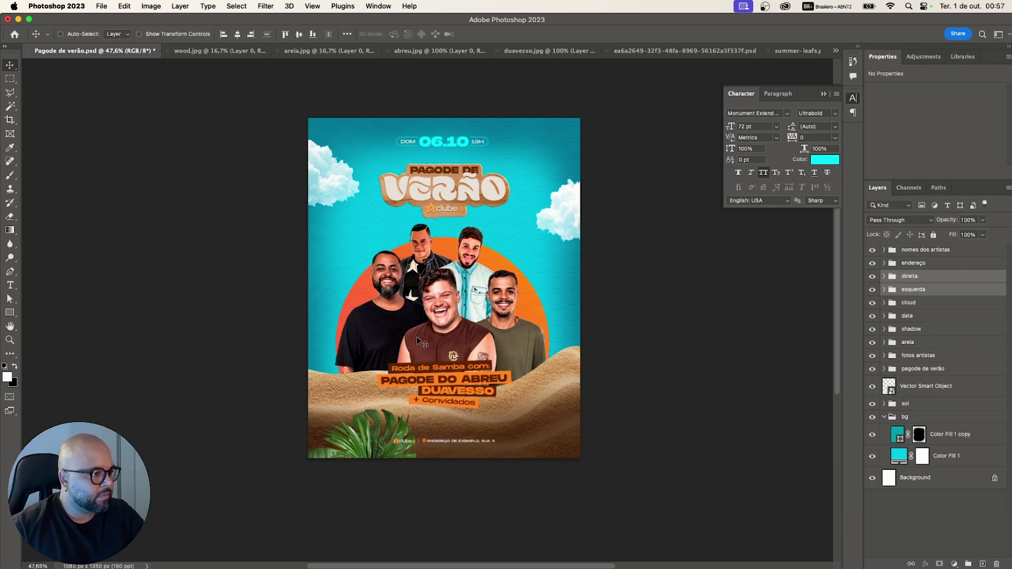
{"action": "left_click_drag", "start_coordinate": [420, 341], "coordinate": [614, 340]}
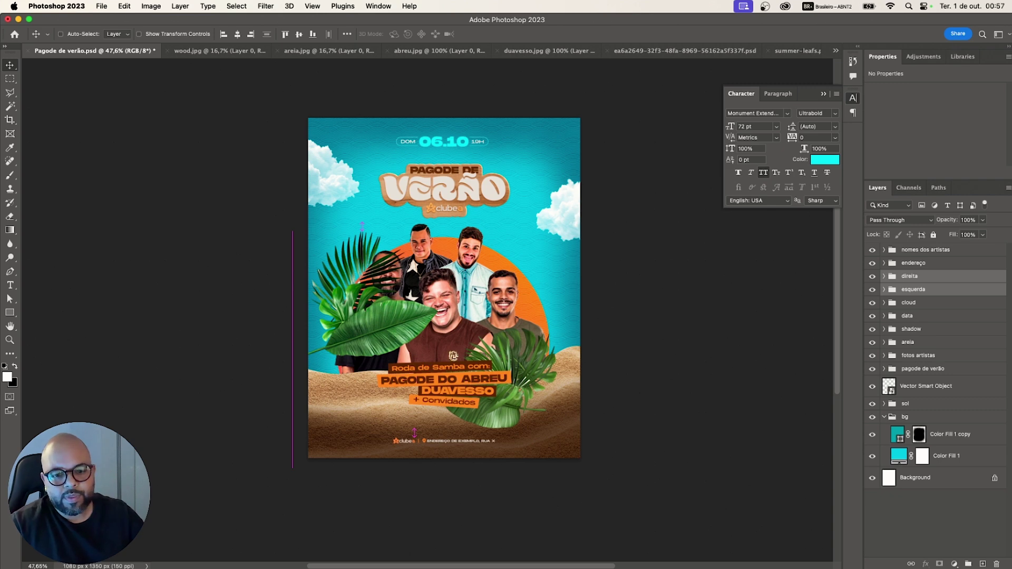
- Switch to Chrome and close the window with the Freepik cloud search
{"action": "key", "text": "super+Tab"}
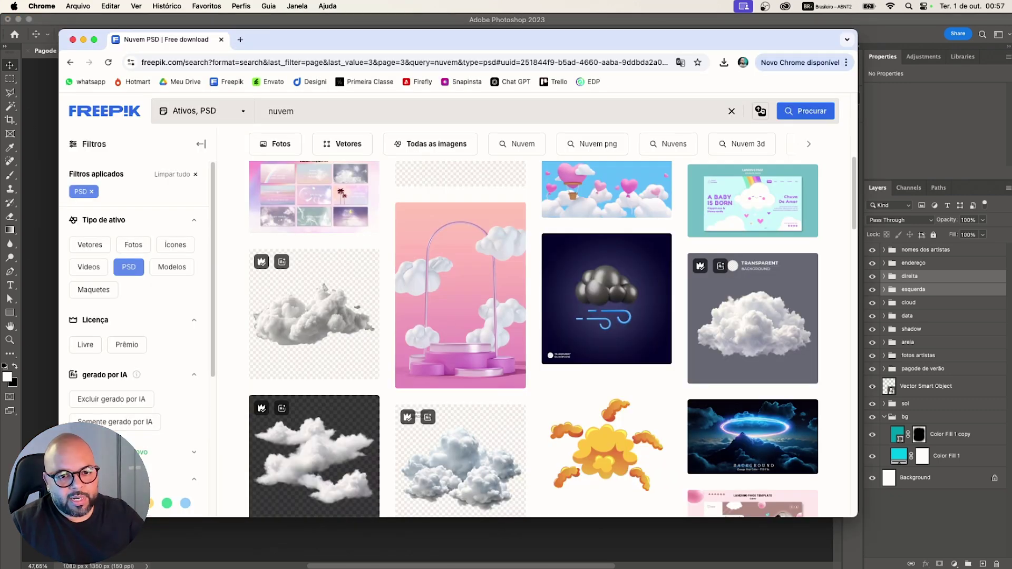
{"action": "left_click", "coordinate": [73, 39]}
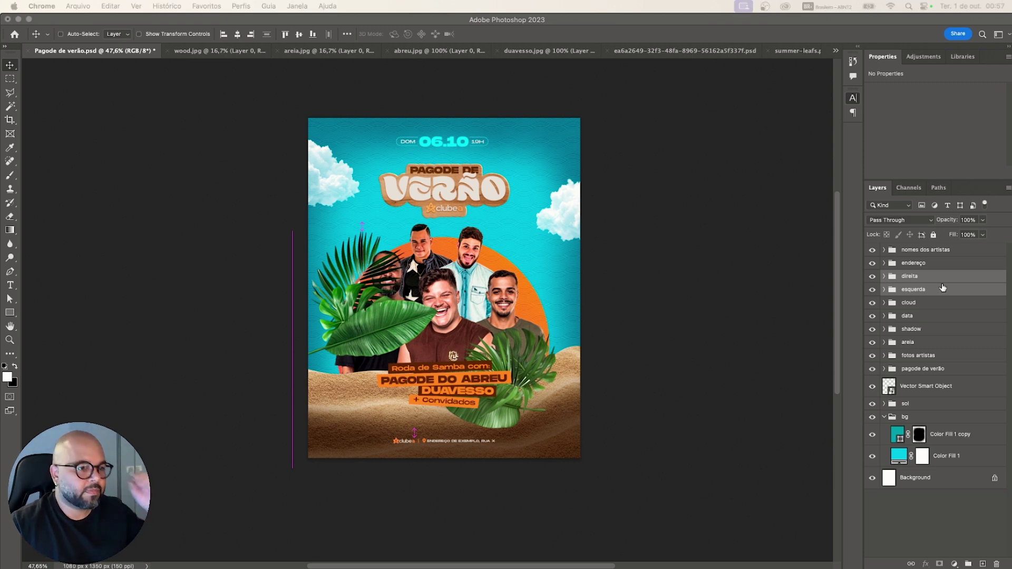
- Shrink both leaf groups further and place them so the esquerda cluster sits at the flyer's left edge above the sand
{"action": "left_click", "coordinate": [909, 288]}
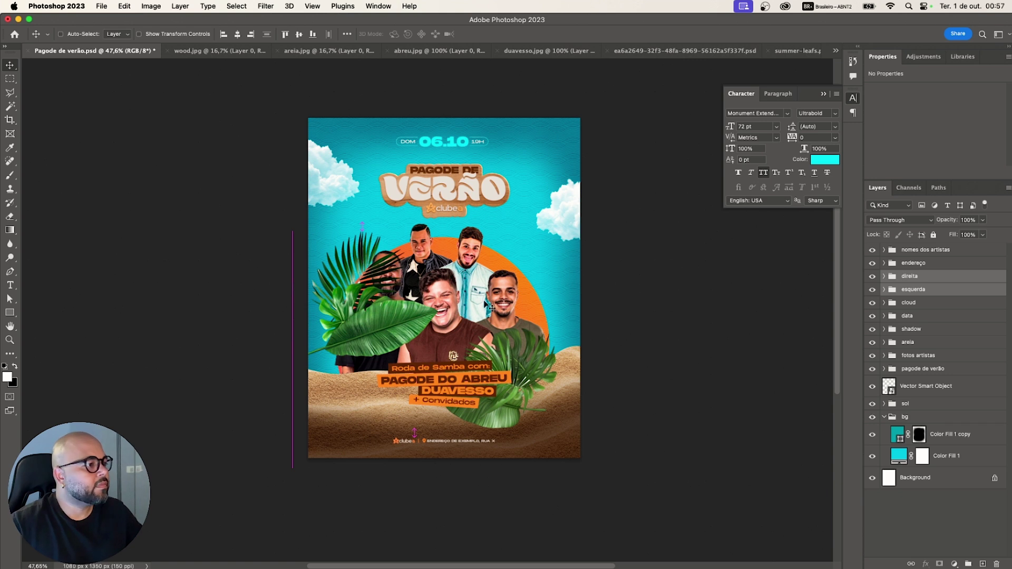
{"action": "left_click_drag", "start_coordinate": [359, 315], "coordinate": [318, 355]}
{"action": "key", "text": "cmd+t"}
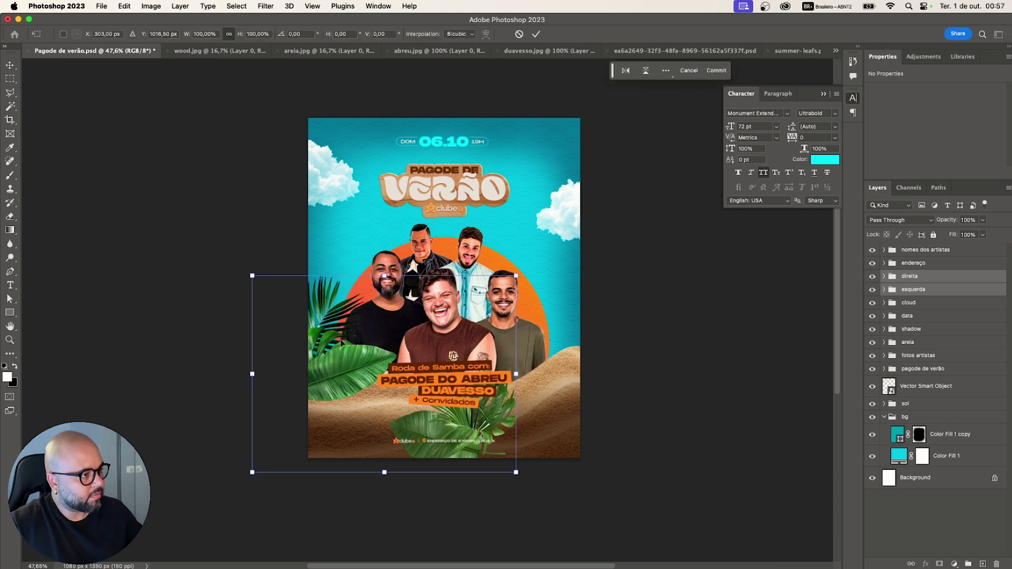
{"action": "left_click_drag", "start_coordinate": [516, 284], "coordinate": [459, 277]}
{"action": "key", "text": "Return"}
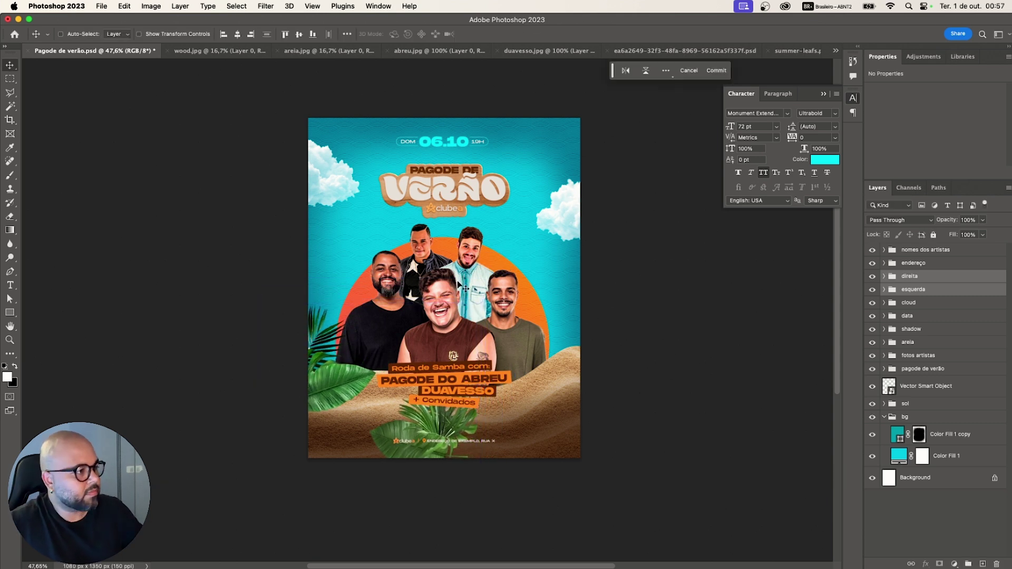
{"action": "left_click_drag", "start_coordinate": [315, 339], "coordinate": [340, 373]}
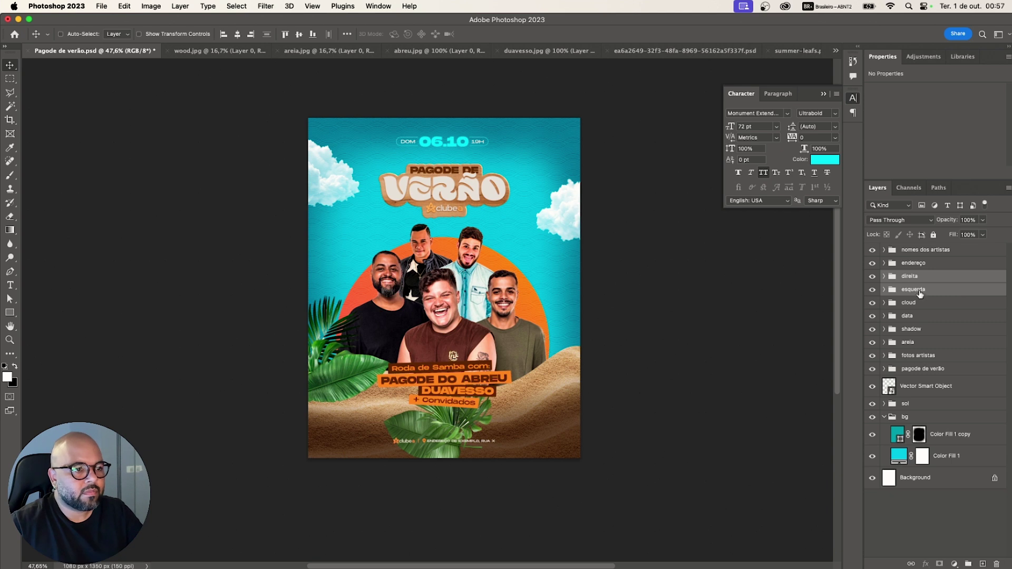
- Reposition the groups separately, with esquerda over the bearded artist and direita over the artist on the far right
{"action": "left_click", "coordinate": [914, 290]}
{"action": "mouse_move", "coordinate": [470, 456]}
{"action": "left_mouse_down"}
{"action": "mouse_move", "coordinate": [462, 436]}
{"action": "mouse_move", "coordinate": [455, 454]}
{"action": "left_mouse_up"}
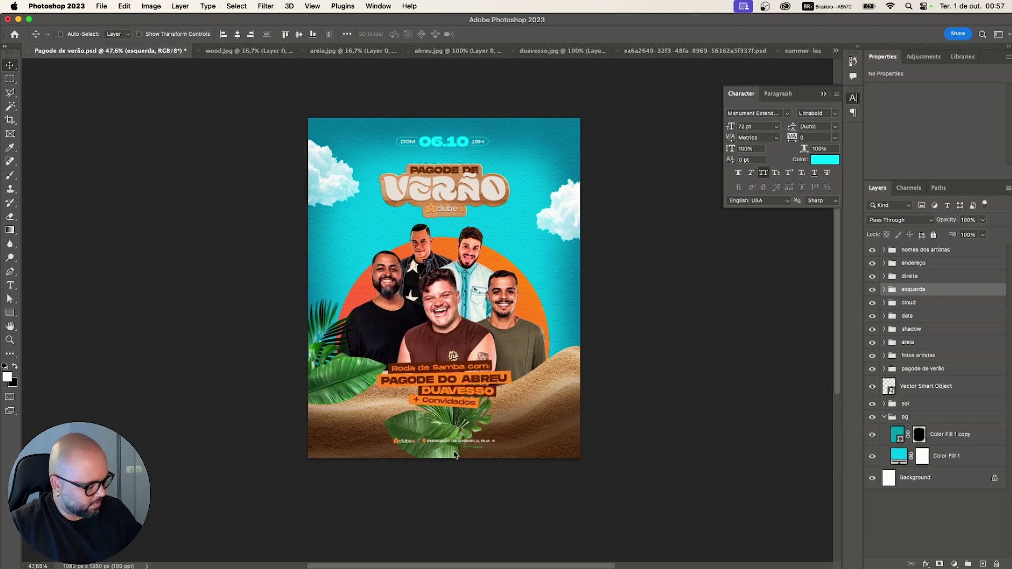
{"action": "key", "text": "cmd+t"}
{"action": "left_click_drag", "start_coordinate": [389, 299], "coordinate": [378, 313]}
{"action": "left_click_drag", "start_coordinate": [331, 372], "coordinate": [400, 309]}
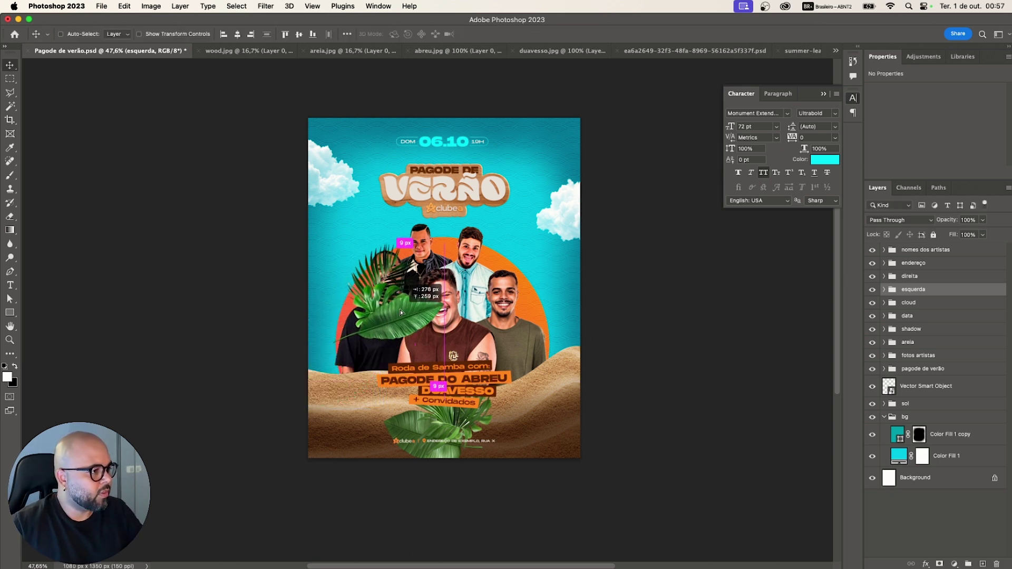
{"action": "left_click", "coordinate": [915, 278]}
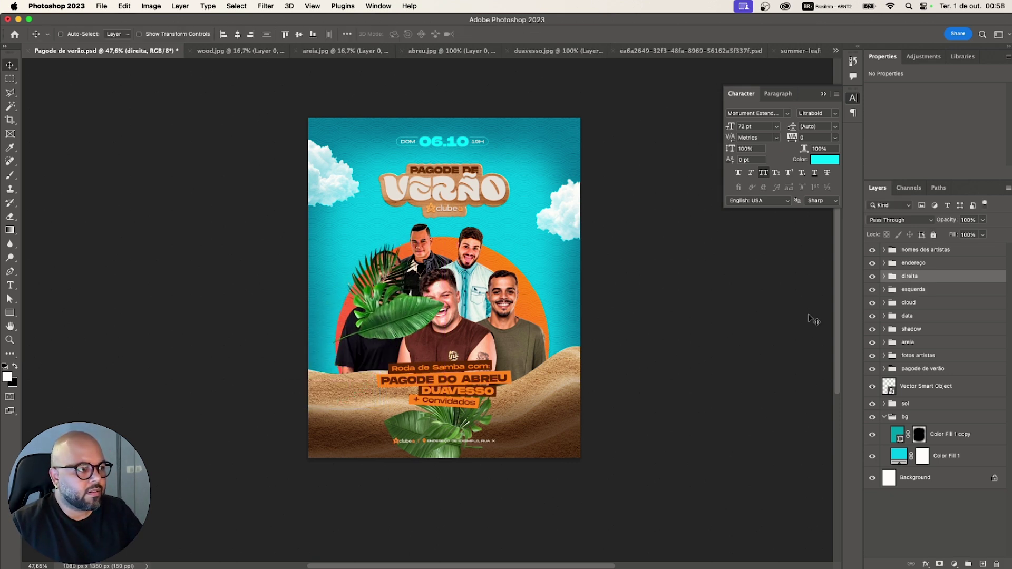
{"action": "left_click_drag", "start_coordinate": [501, 432], "coordinate": [513, 340]}
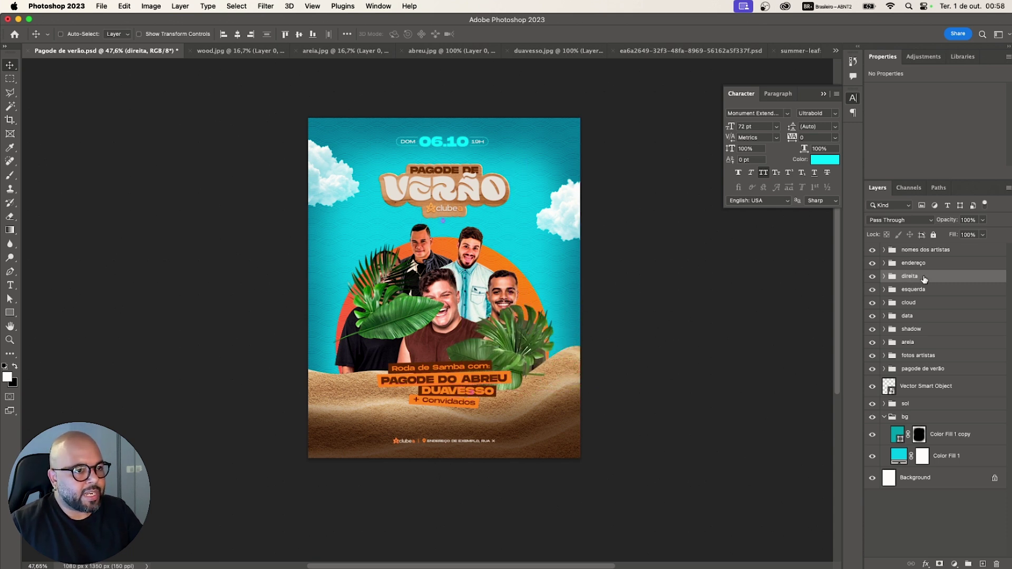
- Convert the direita group and the esquerda group each into its own smart object
{"action": "right_click", "coordinate": [923, 279]}
{"action": "left_click", "coordinate": [890, 214]}
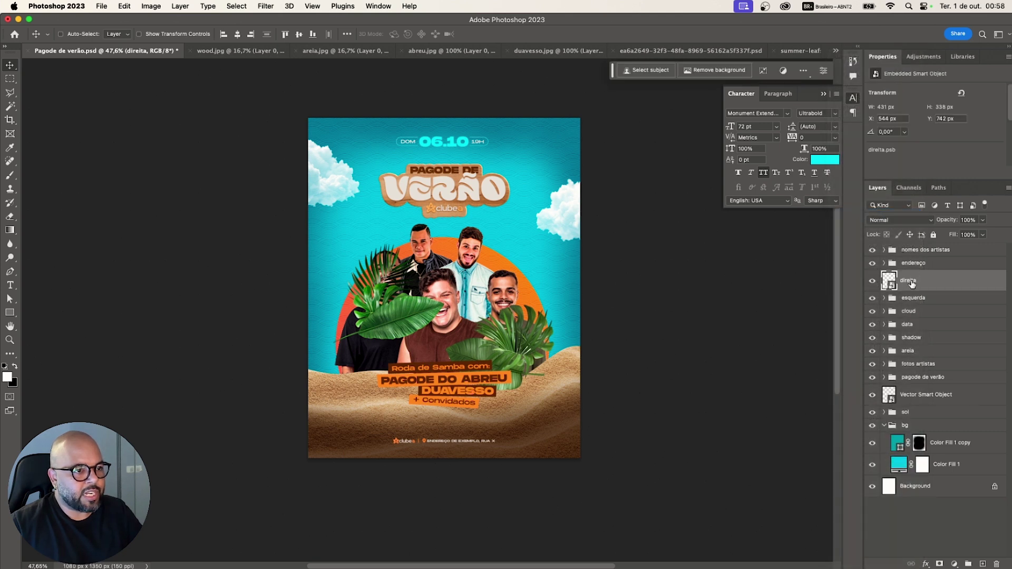
{"action": "left_click", "coordinate": [908, 265]}
{"action": "left_click", "coordinate": [908, 283]}
{"action": "right_click", "coordinate": [910, 299]}
{"action": "left_click", "coordinate": [930, 214]}
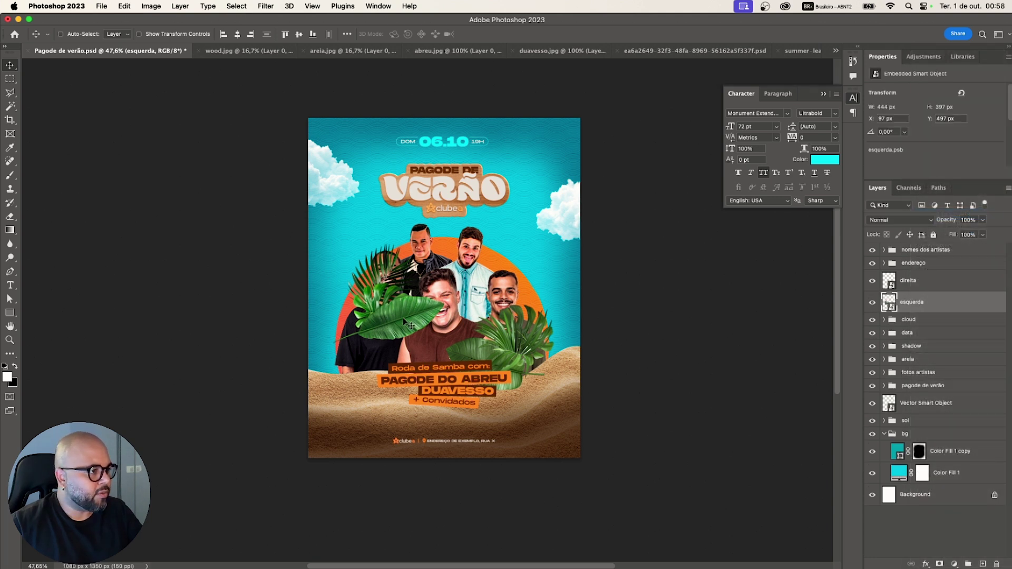
- Place the esquerda leaves at the flyer's left edge and the direita leaves at its right edge, rotating direita to 3.32°
{"action": "left_click_drag", "start_coordinate": [408, 322], "coordinate": [342, 382]}
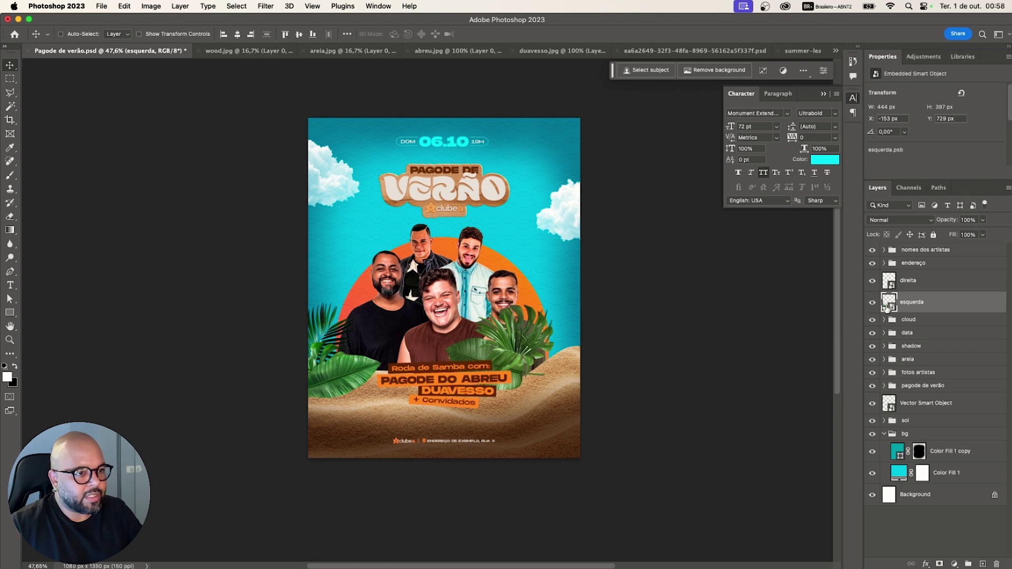
{"action": "left_click", "coordinate": [913, 282]}
{"action": "left_click_drag", "start_coordinate": [490, 347], "coordinate": [540, 338]}
{"action": "key", "text": "ctrl+t"}
{"action": "left_click_drag", "start_coordinate": [498, 305], "coordinate": [509, 294]}
{"action": "left_click_drag", "start_coordinate": [561, 357], "coordinate": [573, 350]}
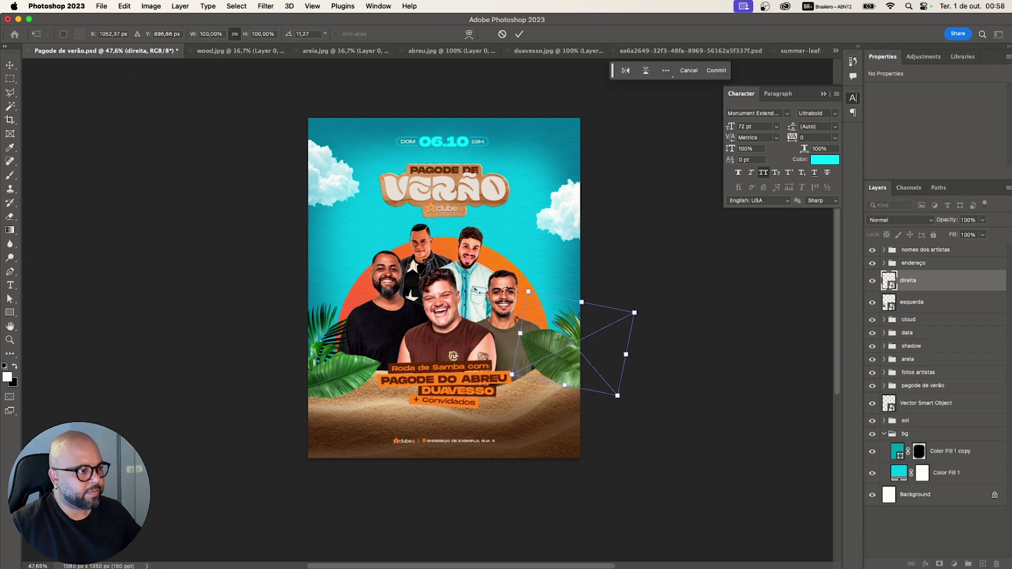
{"action": "left_click_drag", "start_coordinate": [551, 266], "coordinate": [489, 285]}
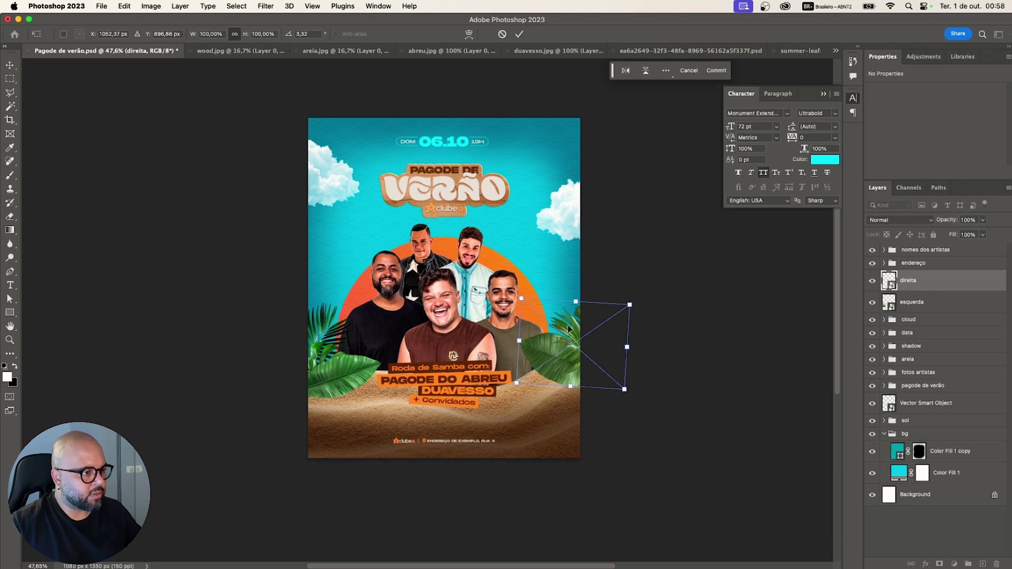
{"action": "left_click_drag", "start_coordinate": [570, 328], "coordinate": [566, 329]}
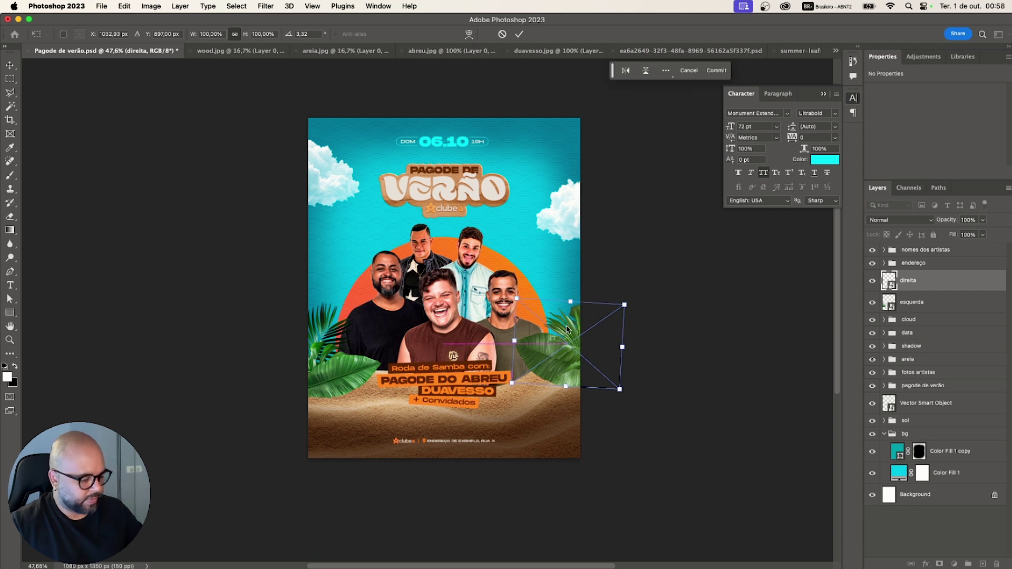
{"action": "key", "text": "Return"}
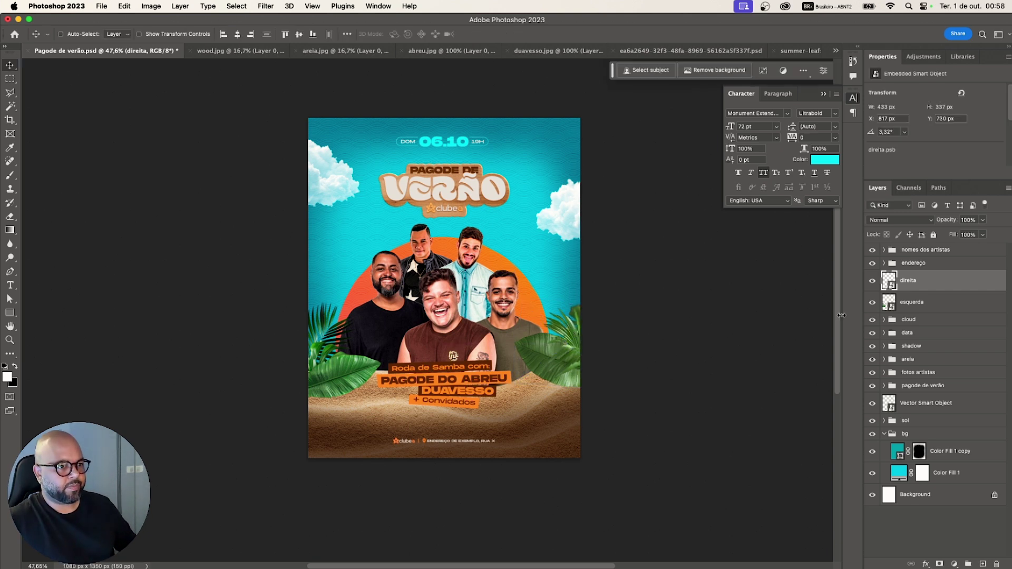
- Rotate the direita leaves to 7.66° and scale them down to about 405 × 310 px
{"action": "key", "text": "super+t"}
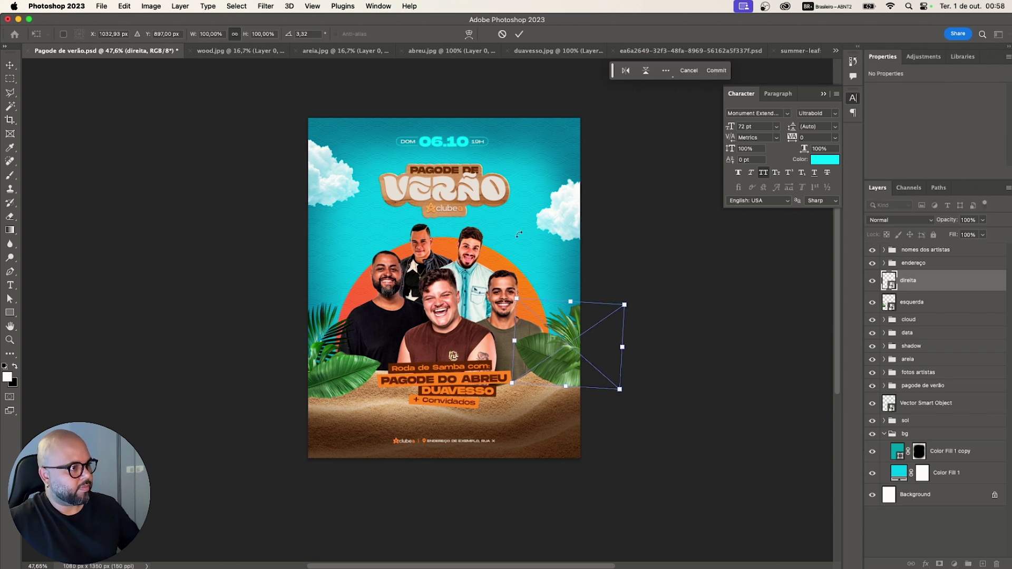
{"action": "left_click_drag", "start_coordinate": [480, 237], "coordinate": [491, 235]}
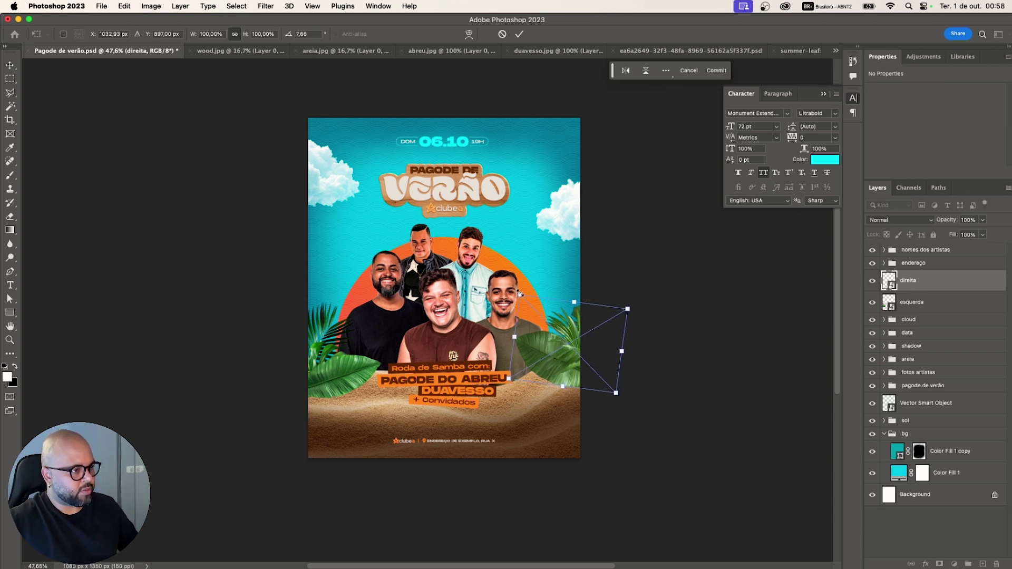
{"action": "left_click_drag", "start_coordinate": [520, 294], "coordinate": [546, 329]}
{"action": "key", "text": "Return"}
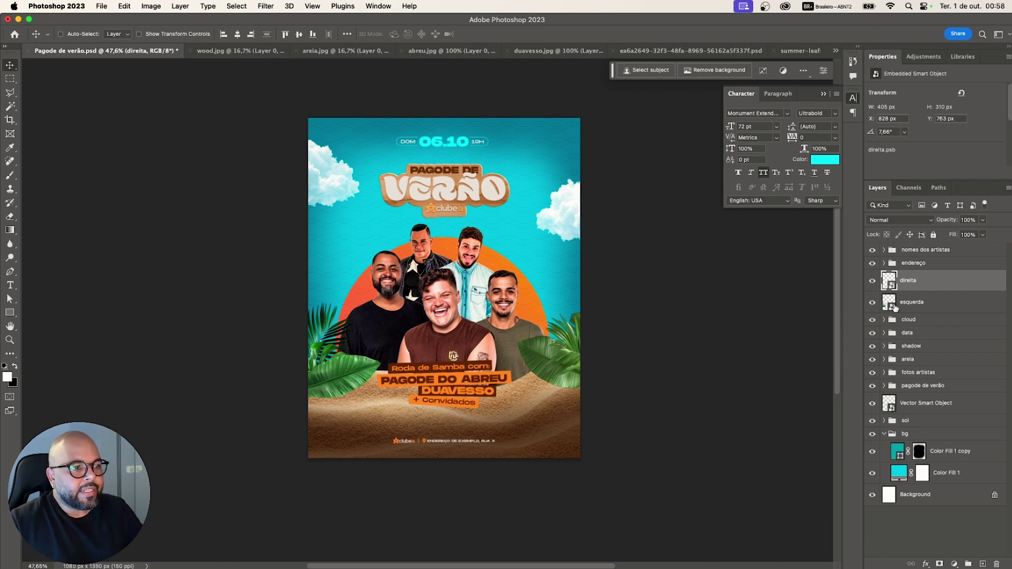
- Scale the esquerda leaves down to about 407 × 370 px and rotate them to -1.01°
{"action": "left_click", "coordinate": [910, 304]}
{"action": "key", "text": "super+t"}
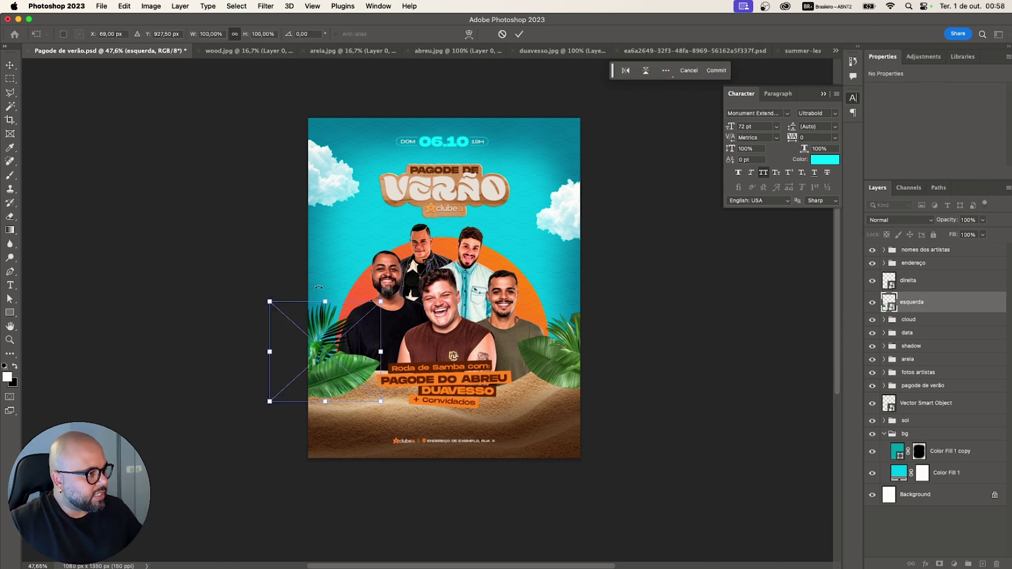
{"action": "left_click_drag", "start_coordinate": [388, 291], "coordinate": [357, 331]}
{"action": "key", "text": "Return"}
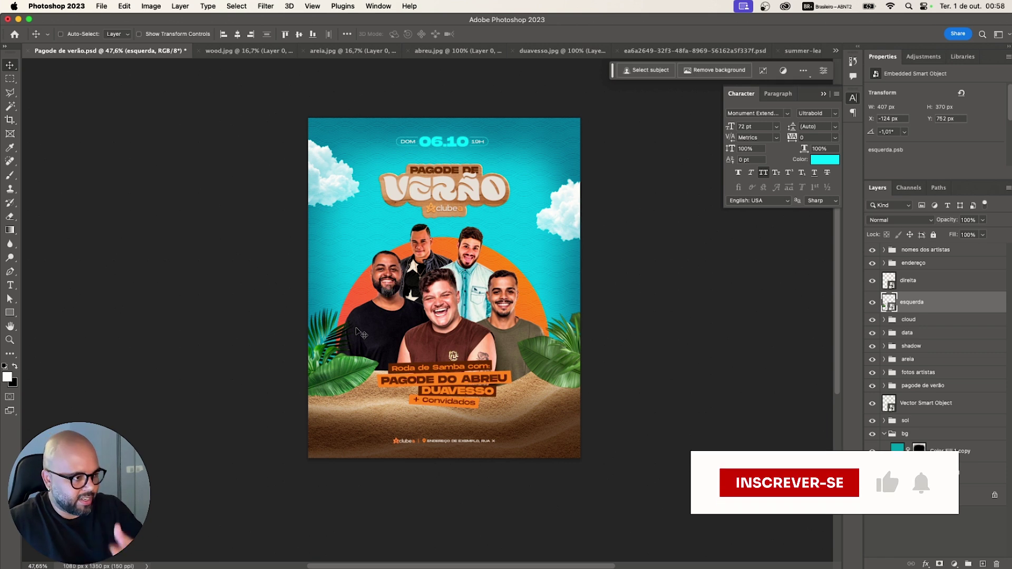
- Scale the direita leaves down to about 391 × 299 px and move them up to about Y 737 px
{"action": "left_click", "coordinate": [917, 280]}
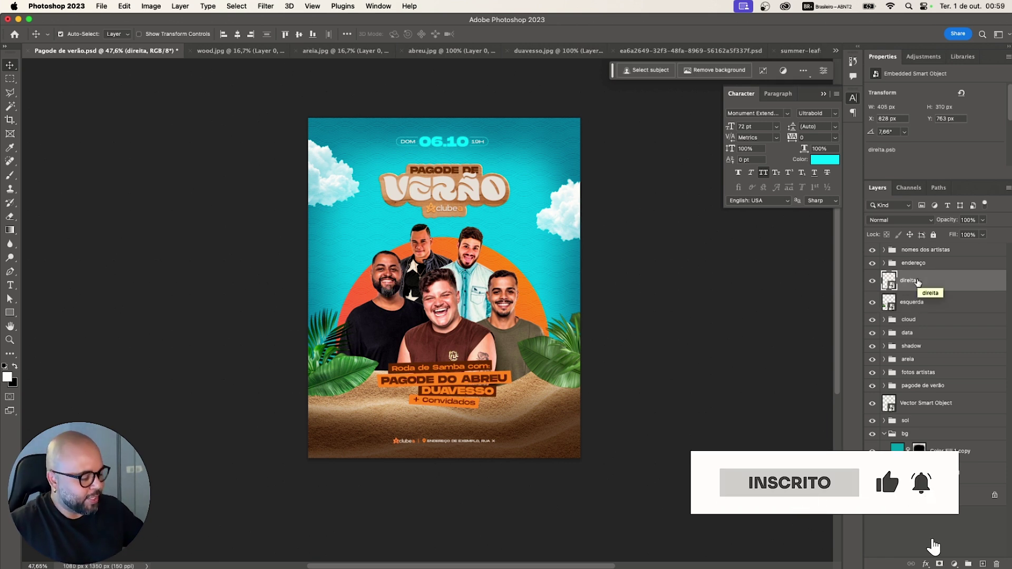
{"action": "key", "text": "super+t"}
{"action": "left_click_drag", "start_coordinate": [621, 315], "coordinate": [629, 320]}
{"action": "key", "text": "Return"}
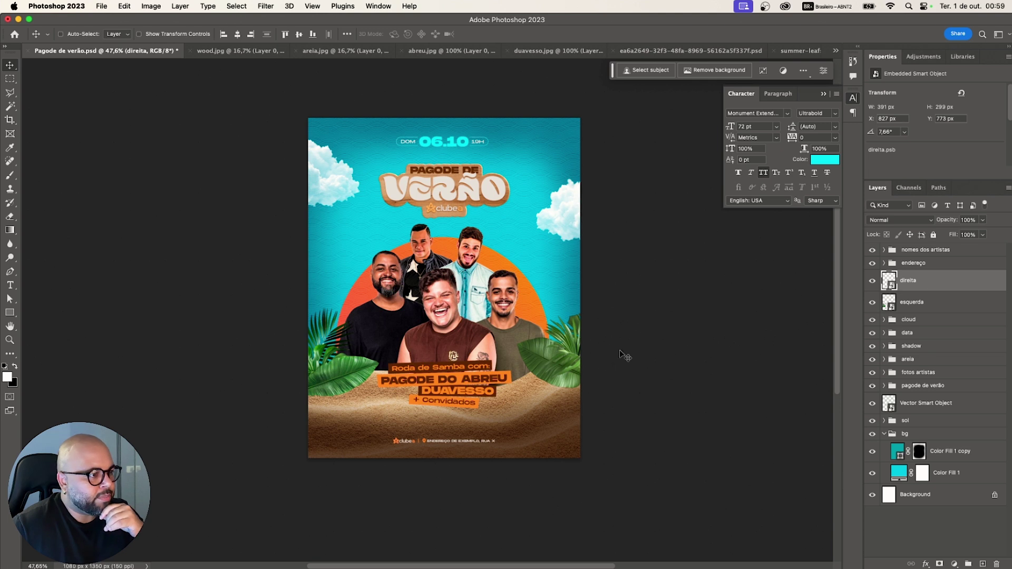
{"action": "left_click_drag", "start_coordinate": [574, 372], "coordinate": [572, 364]}
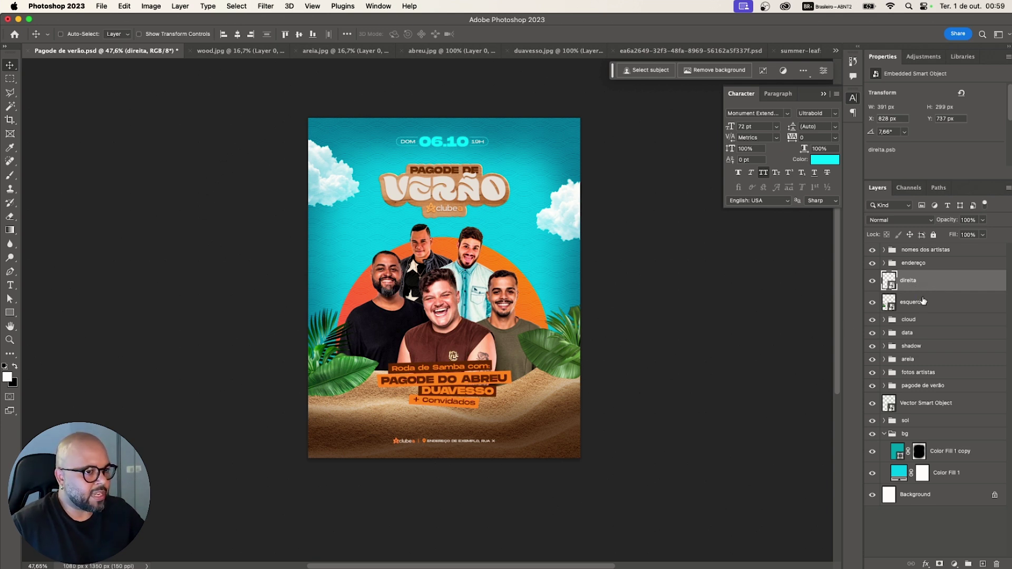
- Switch to Chrome, open Envato Elements and go to its 3D objects category
{"action": "mouse_move", "coordinate": [462, 563]}
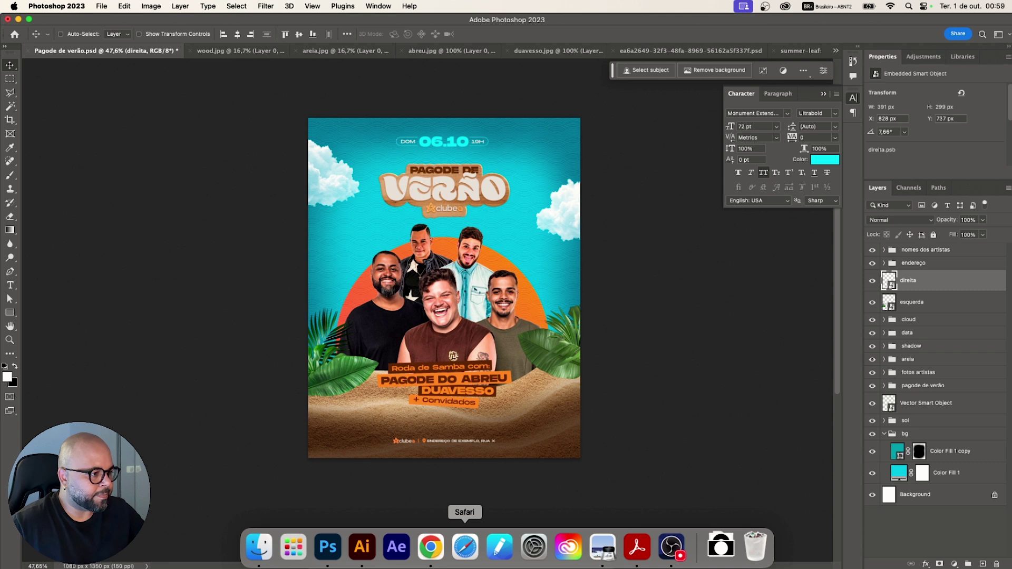
{"action": "left_click", "coordinate": [431, 548]}
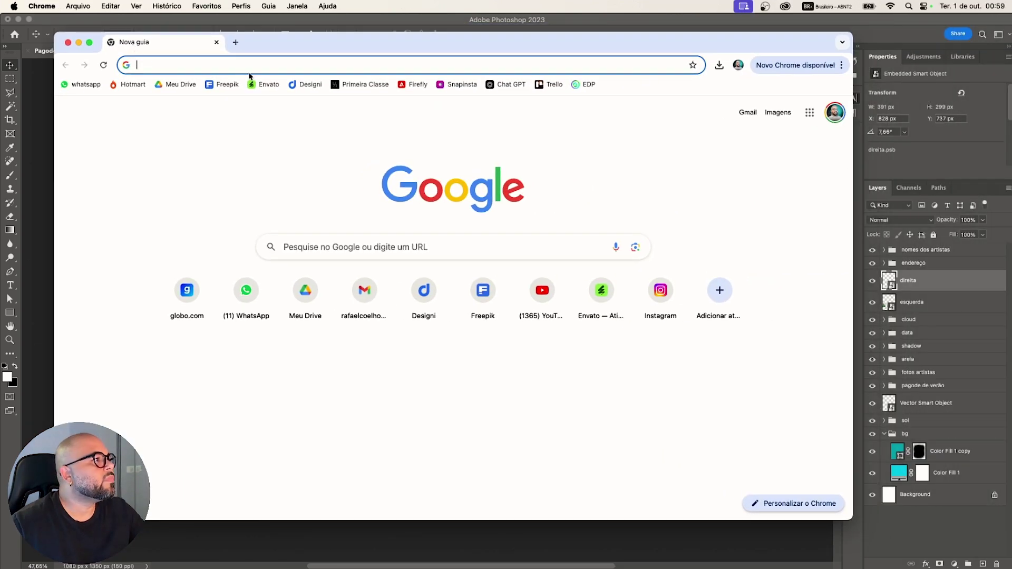
{"action": "left_click", "coordinate": [270, 87]}
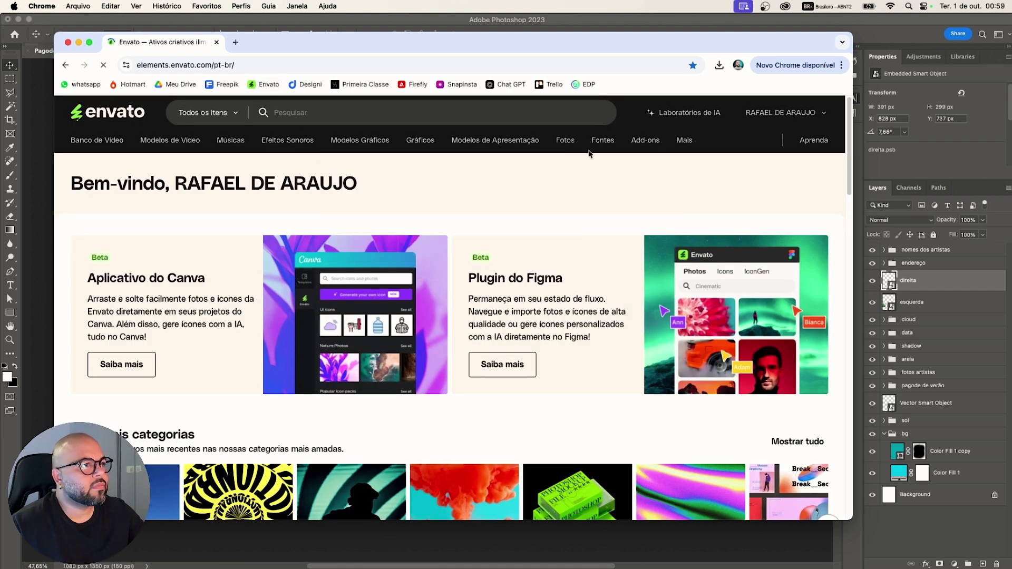
{"action": "mouse_move", "coordinate": [685, 140]}
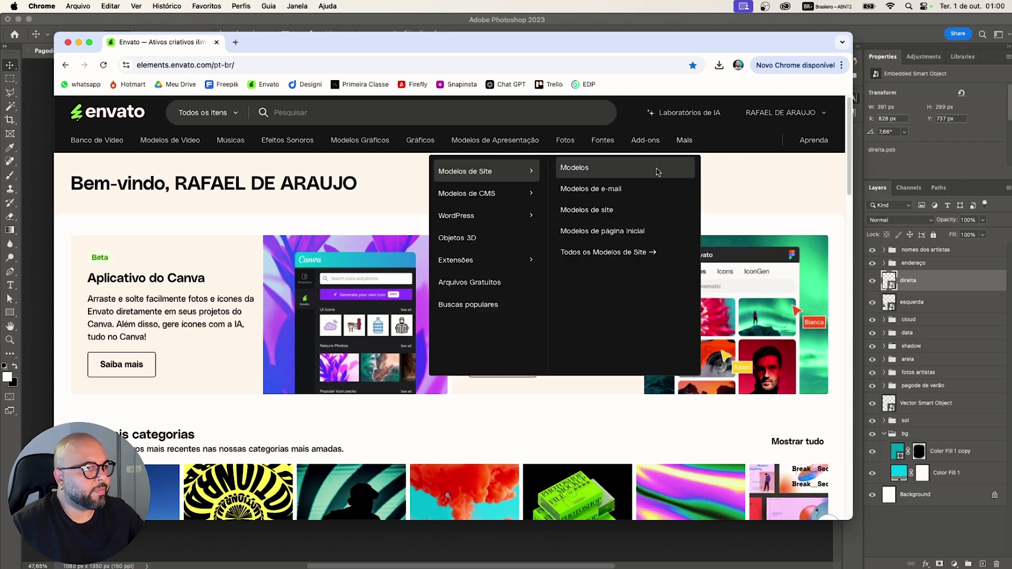
{"action": "left_click", "coordinate": [485, 242]}
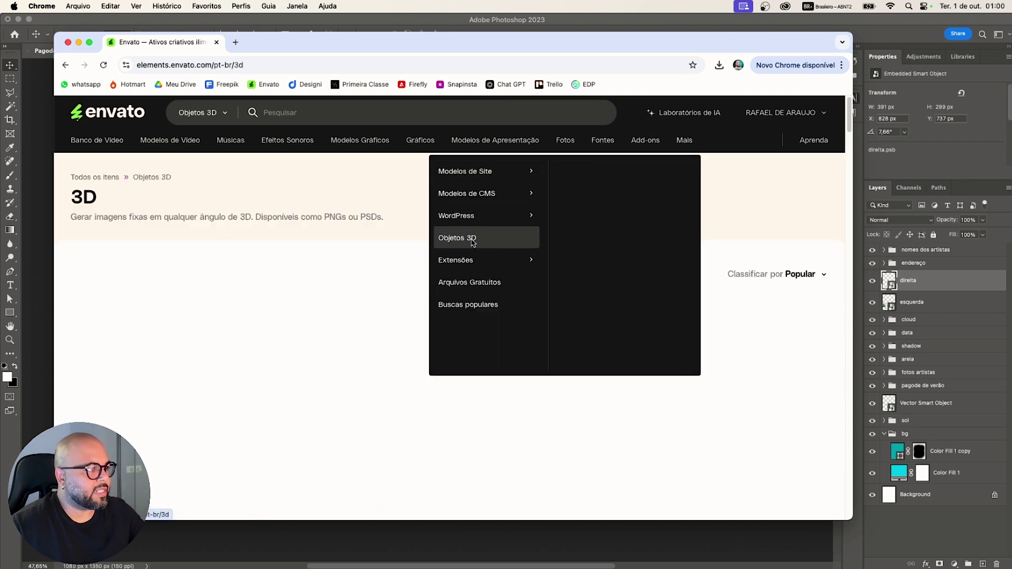
- Search the 3D objects for "flower" and look through the results for a flower that suits the flyer
{"action": "left_click", "coordinate": [318, 116]}
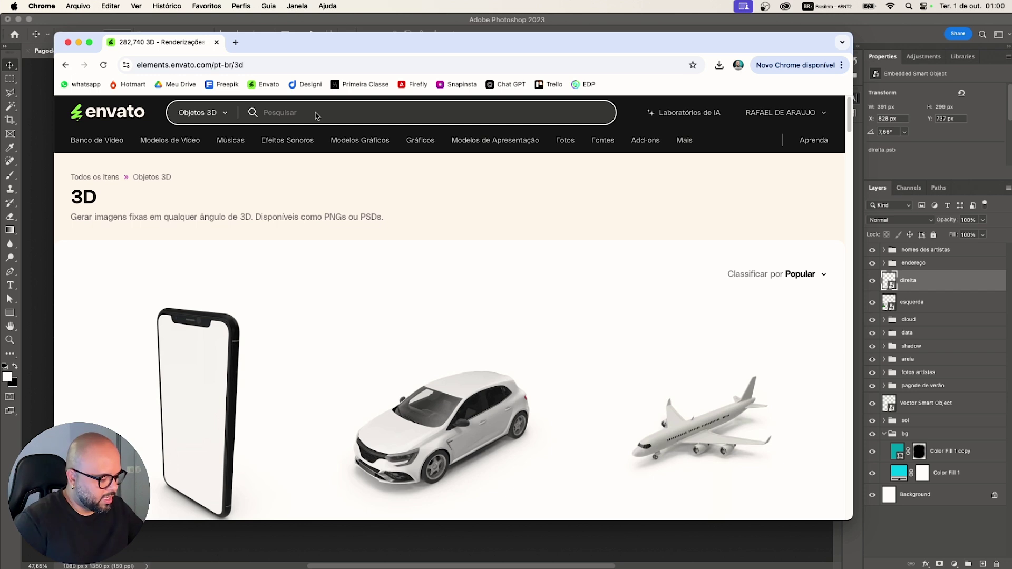
{"action": "type", "text": "flower"}
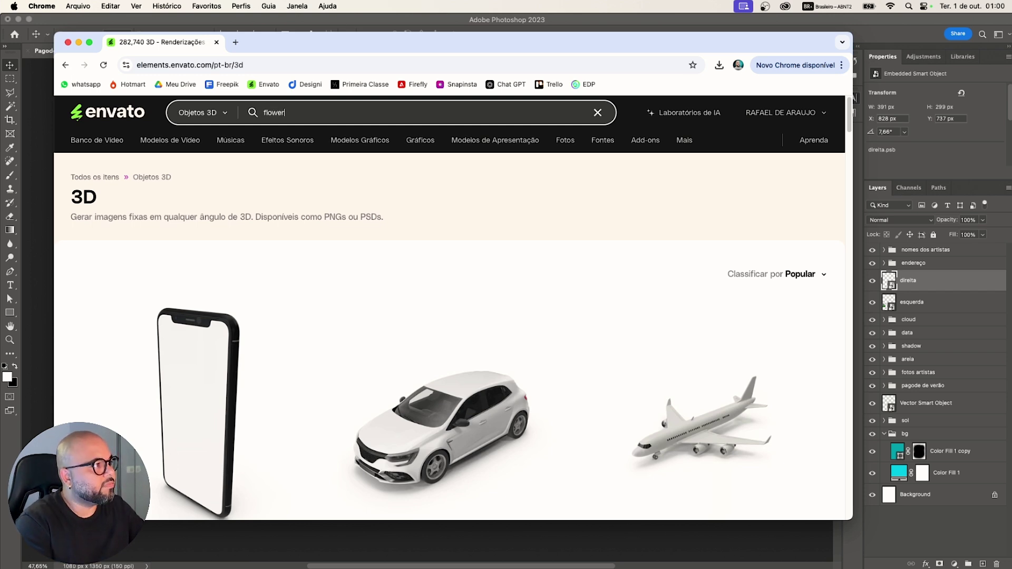
{"action": "key", "text": "Return"}
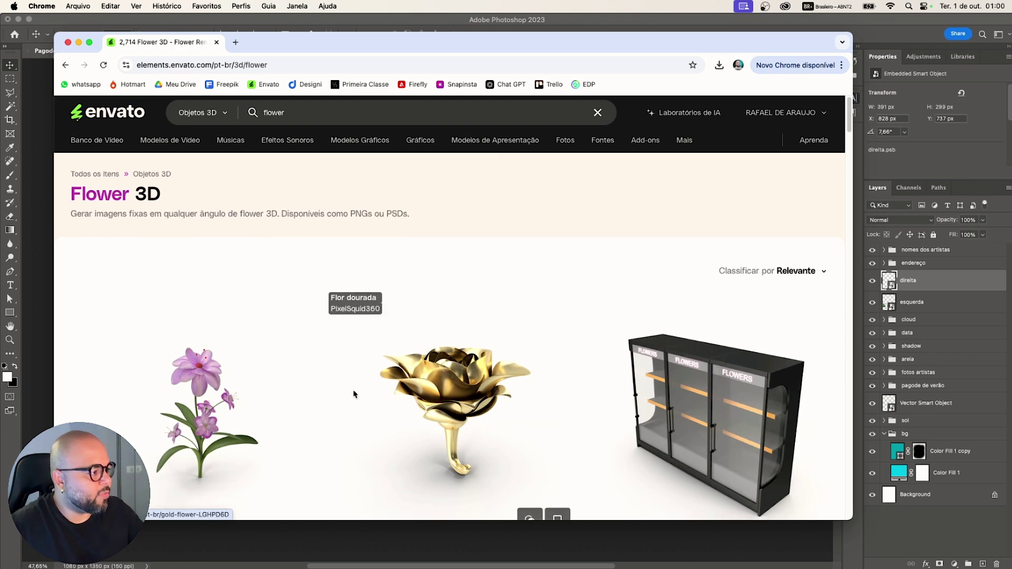
{"action": "scroll", "coordinate": [350, 392], "scroll_direction": "down", "scroll_amount": 2}
{"action": "scroll", "coordinate": [351, 390], "scroll_direction": "down", "scroll_amount": 10}
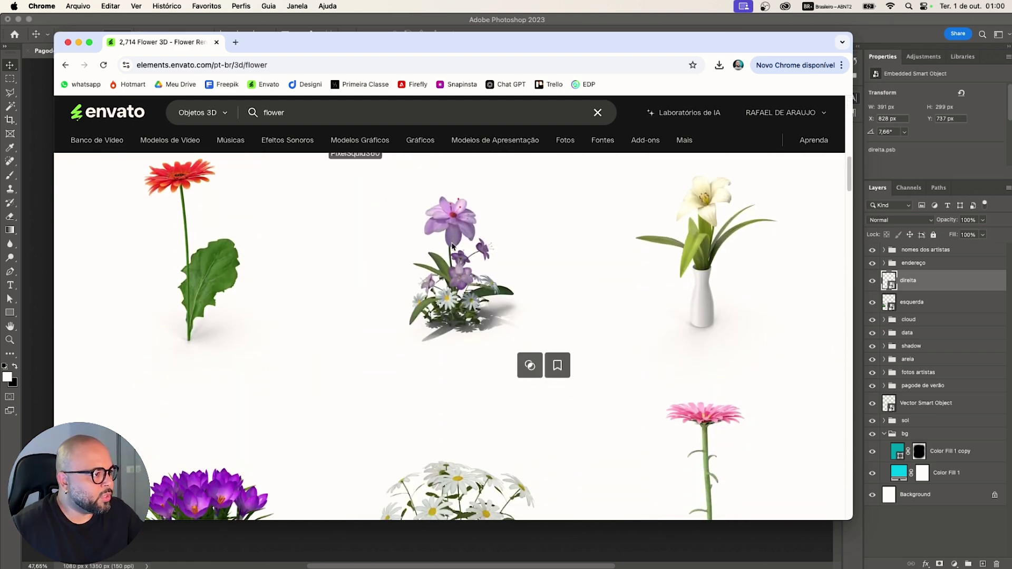
{"action": "scroll", "coordinate": [450, 248], "scroll_direction": "down", "scroll_amount": 6}
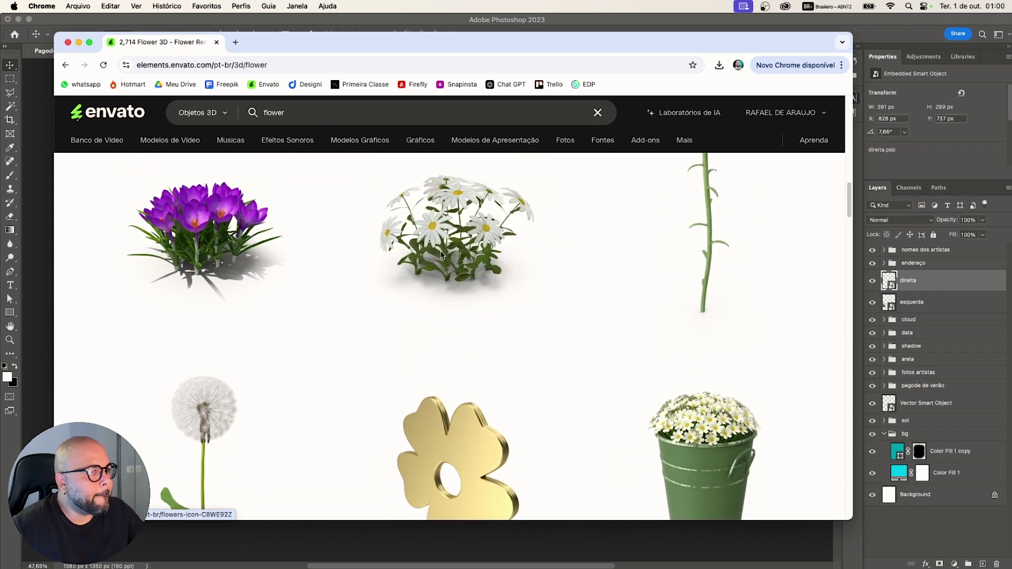
{"action": "scroll", "coordinate": [441, 255], "scroll_direction": "down", "scroll_amount": 10}
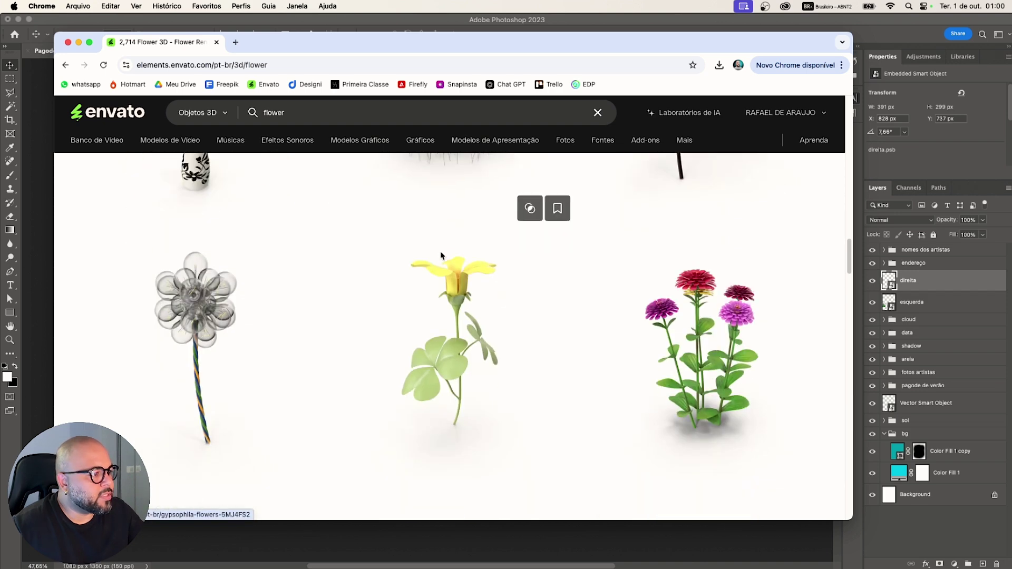
{"action": "scroll", "coordinate": [454, 304], "scroll_direction": "down", "scroll_amount": 8}
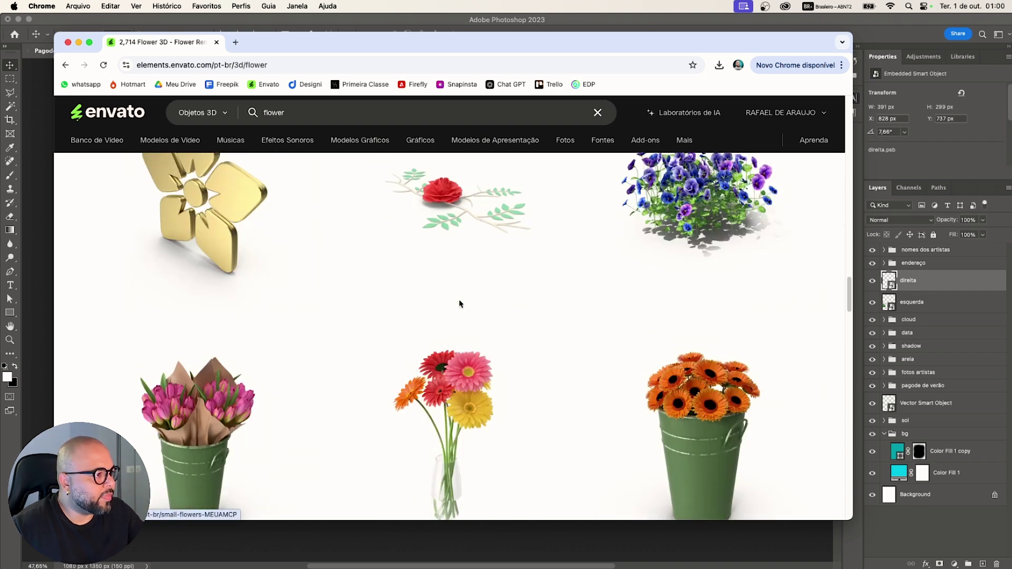
{"action": "scroll", "coordinate": [459, 304], "scroll_direction": "down", "scroll_amount": 12}
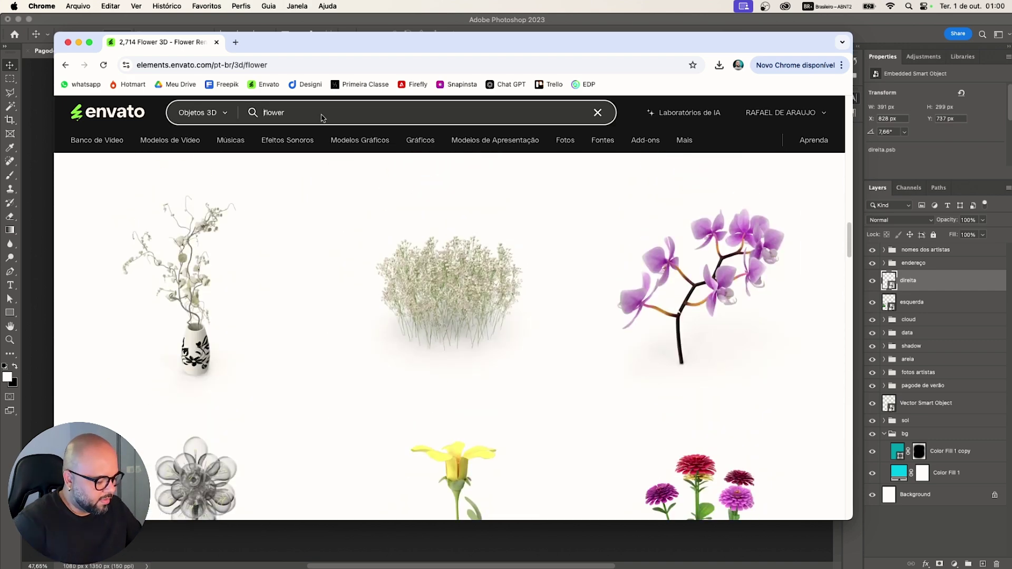
- Refine the 3D search to "summer flower" and open the orange-yellow Lírio model from the results
{"action": "type", "text": "summer"}
{"action": "key", "text": "Return"}
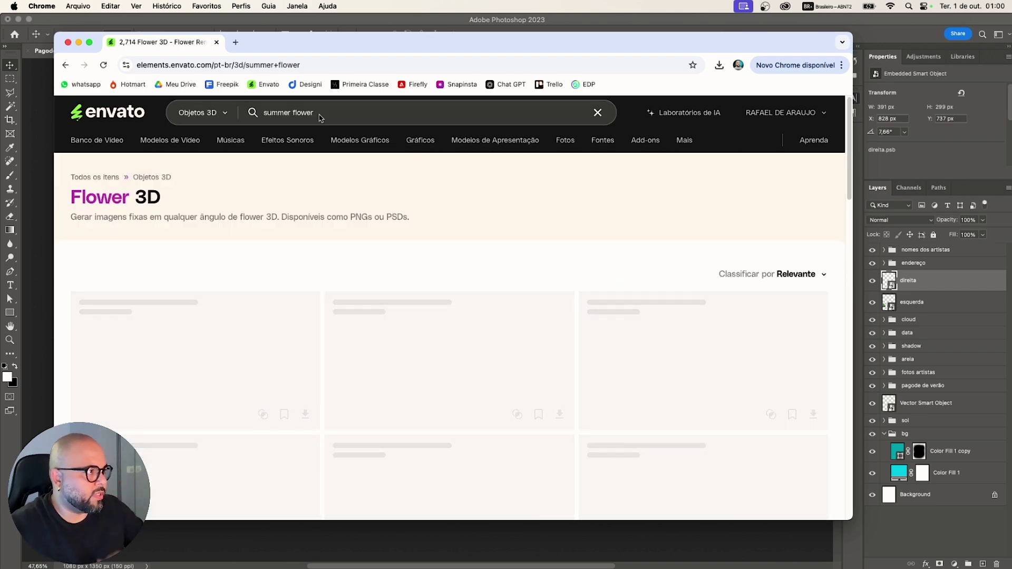
{"action": "scroll", "coordinate": [476, 393], "scroll_direction": "down", "scroll_amount": 5}
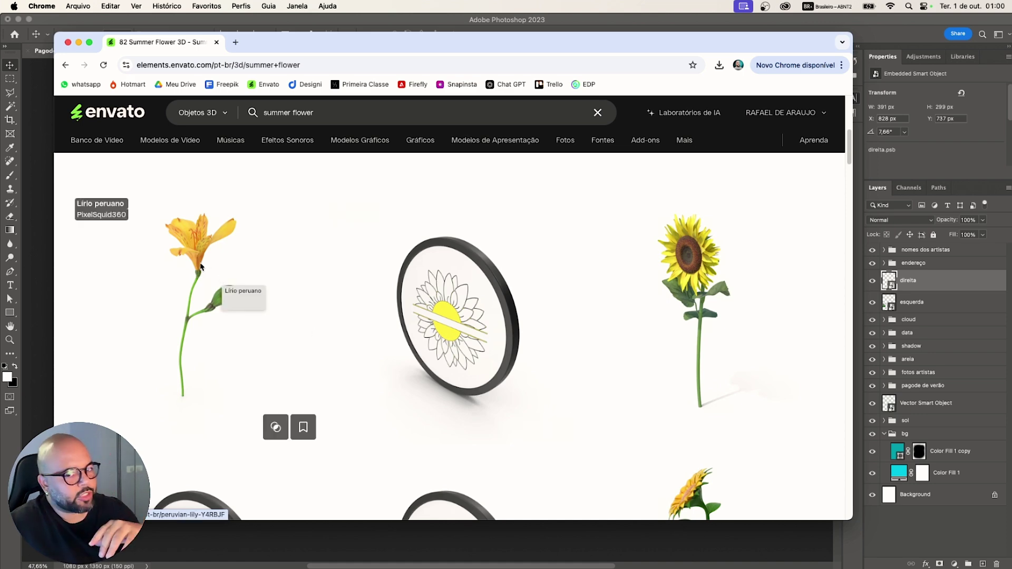
{"action": "scroll", "coordinate": [203, 266], "scroll_direction": "down", "scroll_amount": 5}
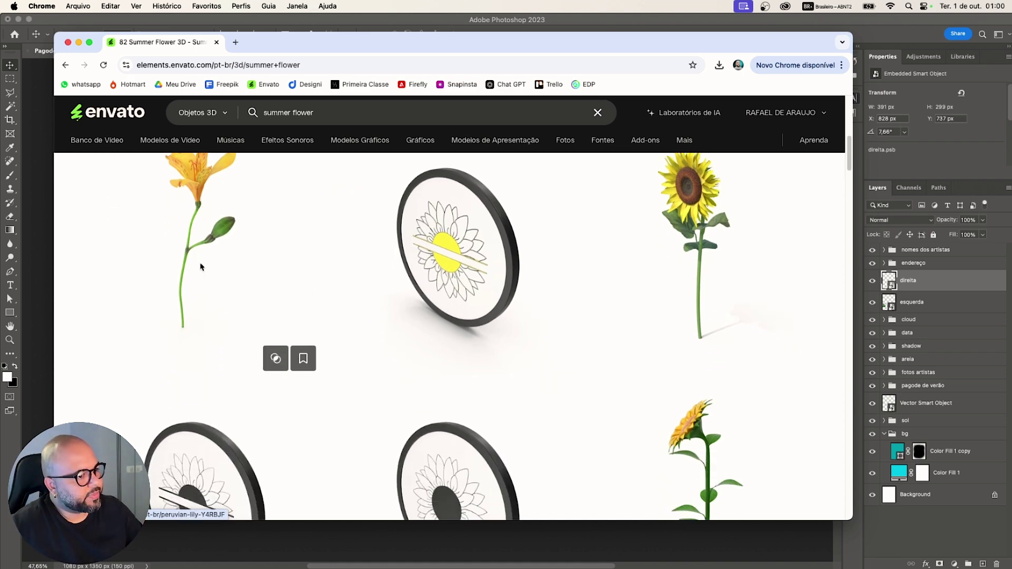
{"action": "scroll", "coordinate": [366, 296], "scroll_direction": "down", "scroll_amount": 15}
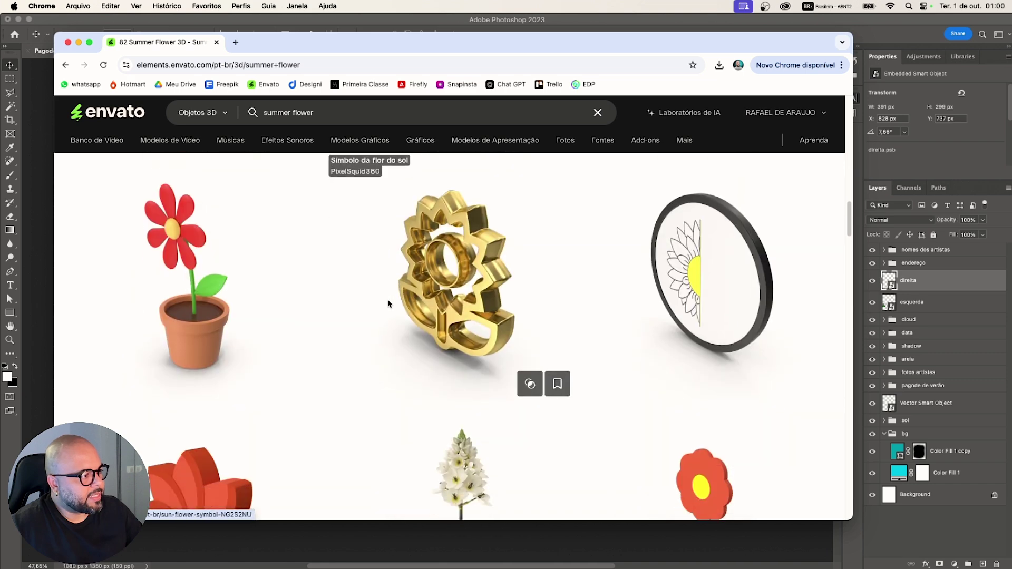
{"action": "scroll", "coordinate": [387, 304], "scroll_direction": "down", "scroll_amount": 15}
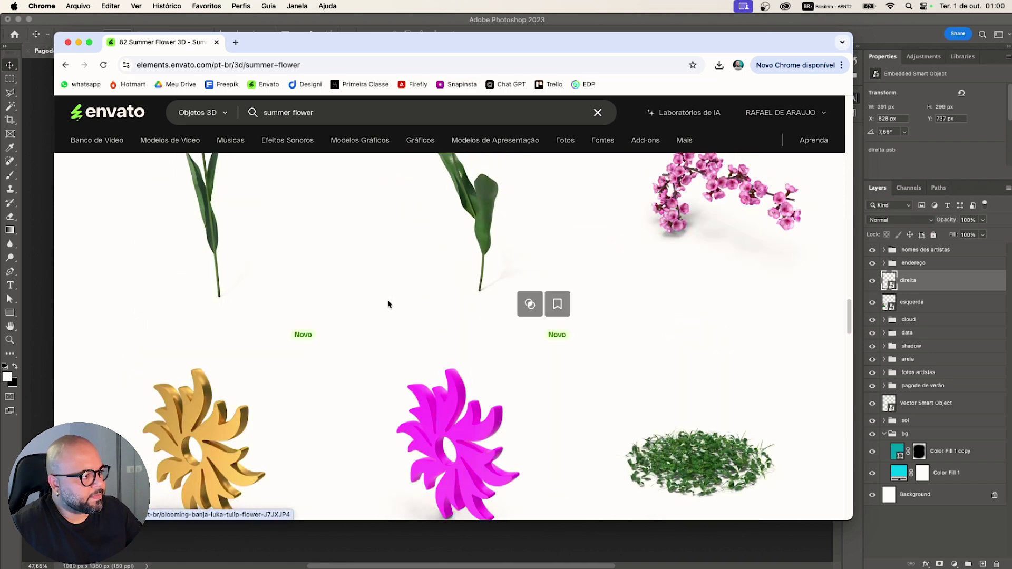
{"action": "scroll", "coordinate": [388, 304], "scroll_direction": "down", "scroll_amount": 15}
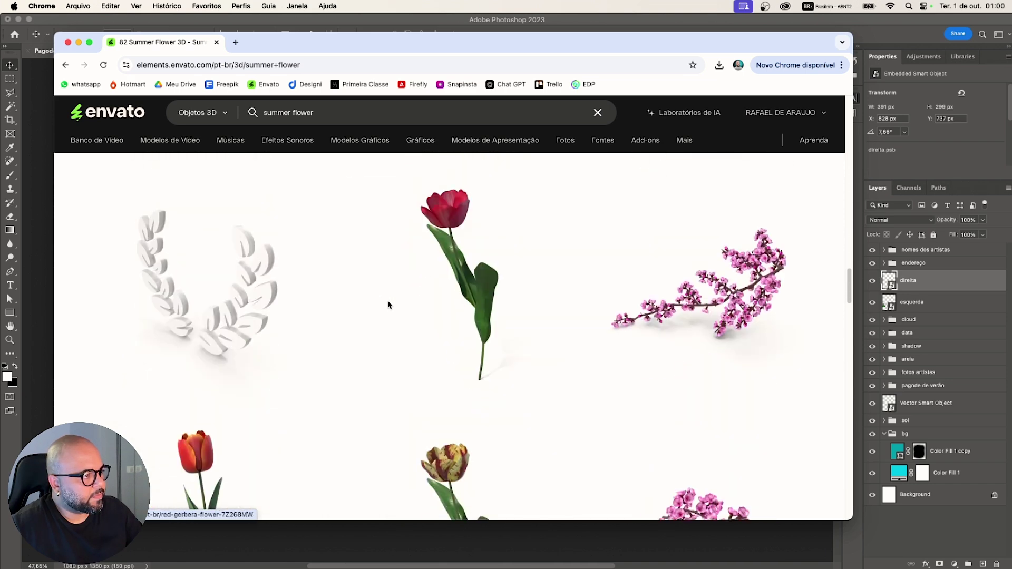
{"action": "scroll", "coordinate": [388, 305], "scroll_direction": "down", "scroll_amount": 5}
{"action": "scroll", "coordinate": [388, 304], "scroll_direction": "up", "scroll_amount": 3}
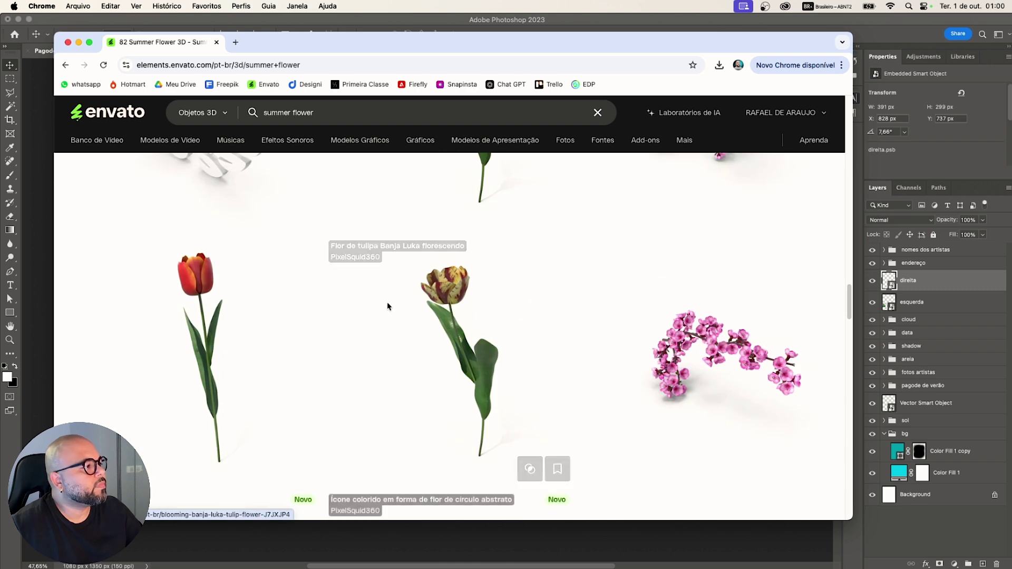
{"action": "scroll", "coordinate": [387, 306], "scroll_direction": "down", "scroll_amount": 5}
{"action": "scroll", "coordinate": [387, 306], "scroll_direction": "down", "scroll_amount": 10}
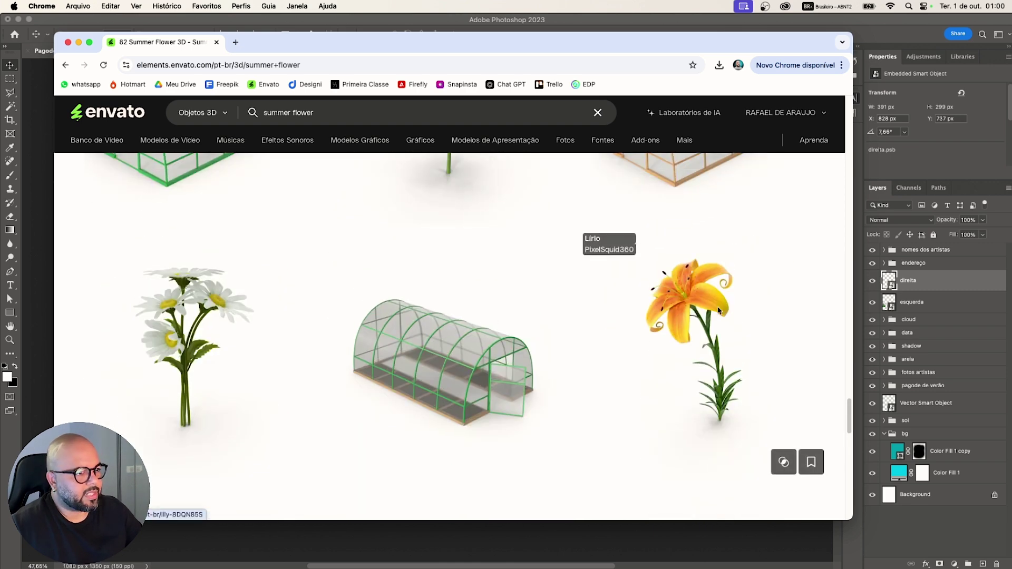
{"action": "left_click", "coordinate": [709, 302]}
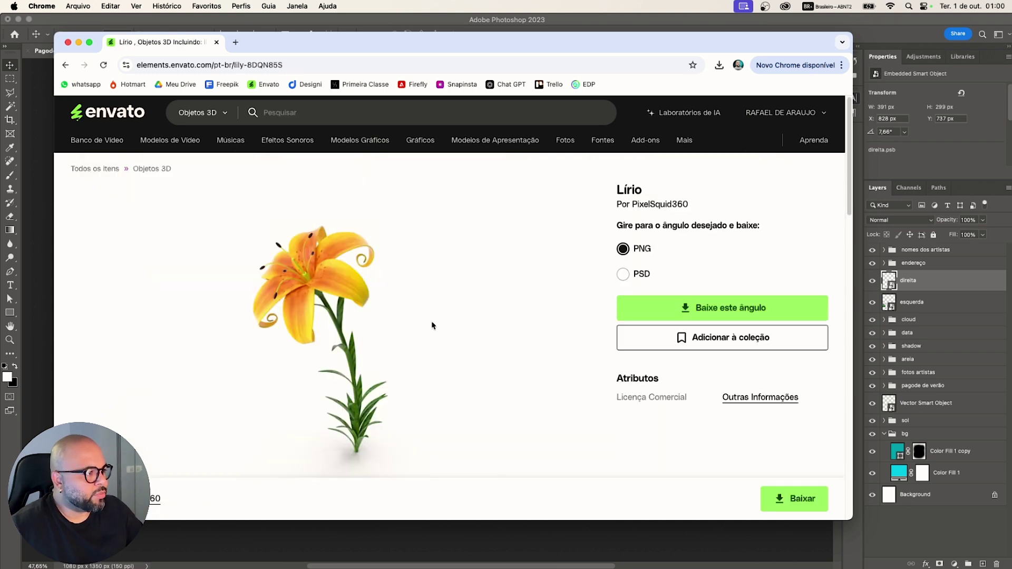
- Load the Lírio's 360 render and rotate the flower until its open petals face the viewer
{"action": "scroll", "coordinate": [432, 325], "scroll_direction": "down", "scroll_amount": 1}
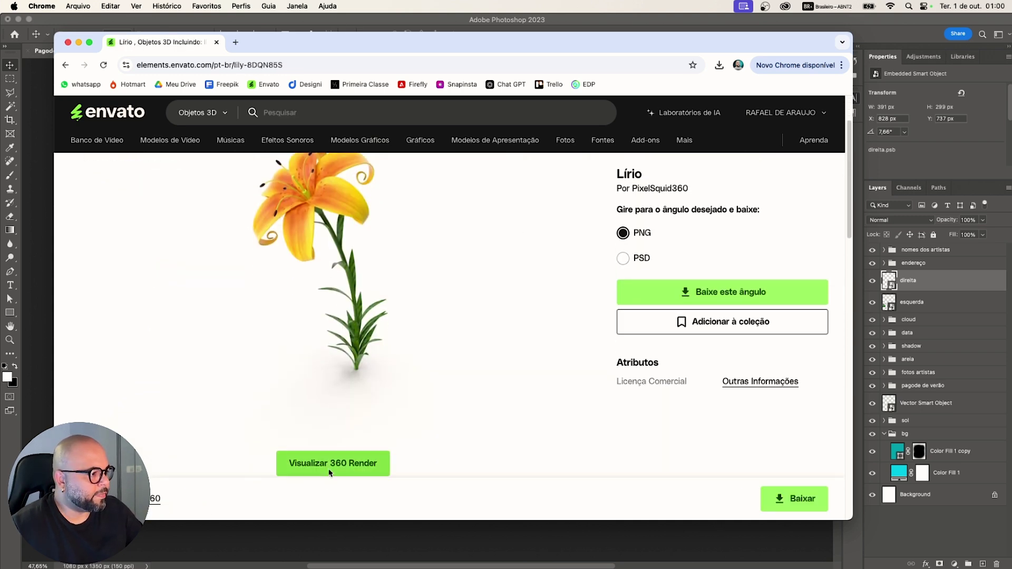
{"action": "left_click", "coordinate": [329, 470]}
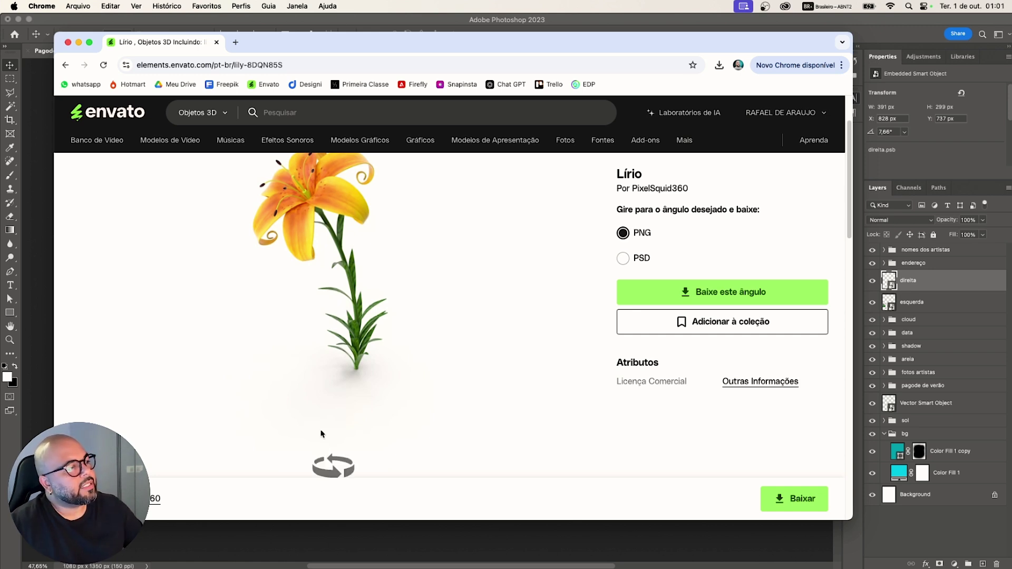
{"action": "mouse_move", "coordinate": [321, 264]}
{"action": "left_mouse_down"}
{"action": "mouse_move", "coordinate": [340, 278]}
{"action": "mouse_move", "coordinate": [327, 277]}
{"action": "left_mouse_up"}
{"action": "scroll", "coordinate": [322, 267], "scroll_direction": "up", "scroll_amount": 2}
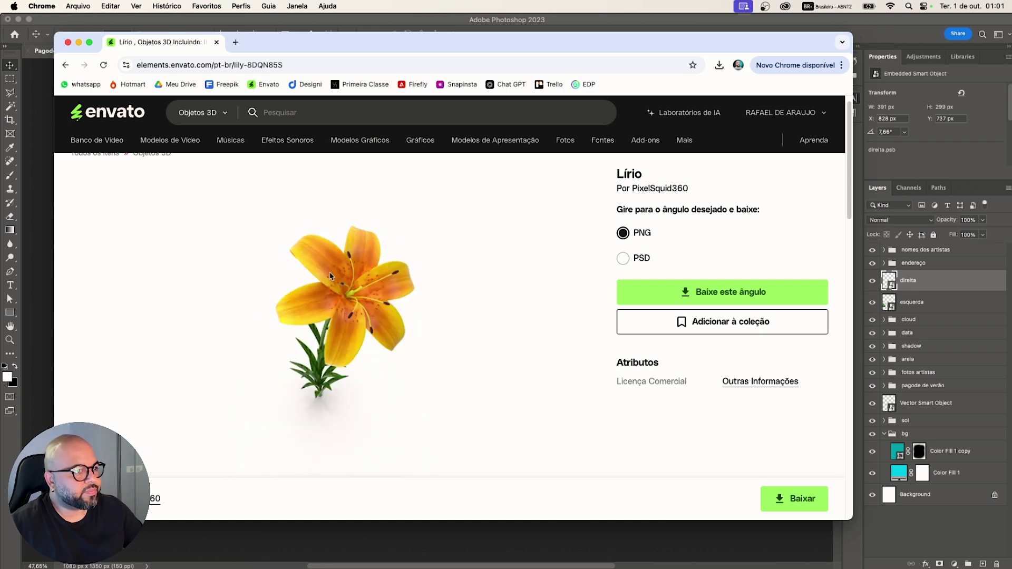
- Download this angle of the Lírio as PNG, licensed to the agência project
{"action": "left_click", "coordinate": [682, 293]}
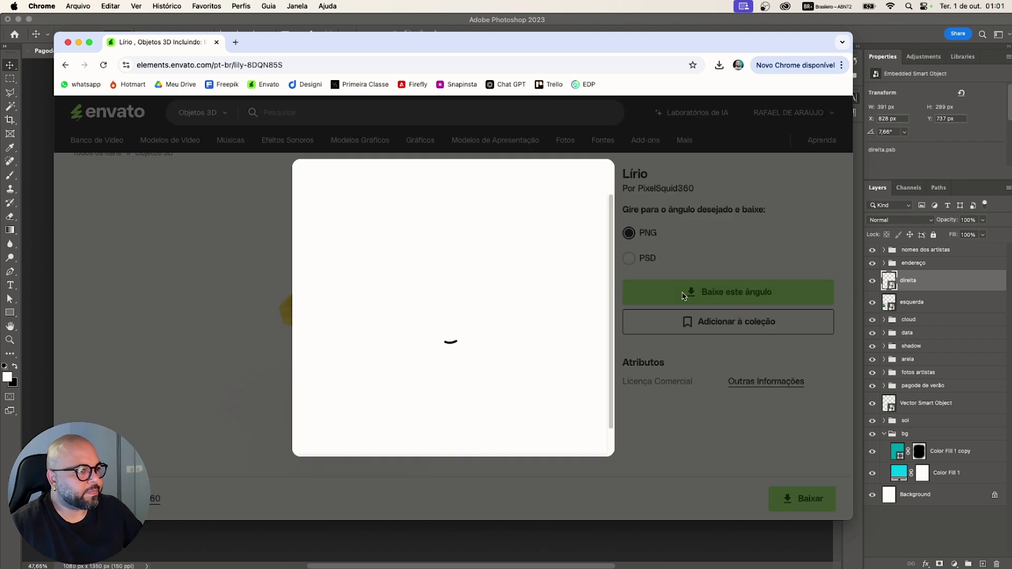
{"action": "left_click", "coordinate": [319, 318]}
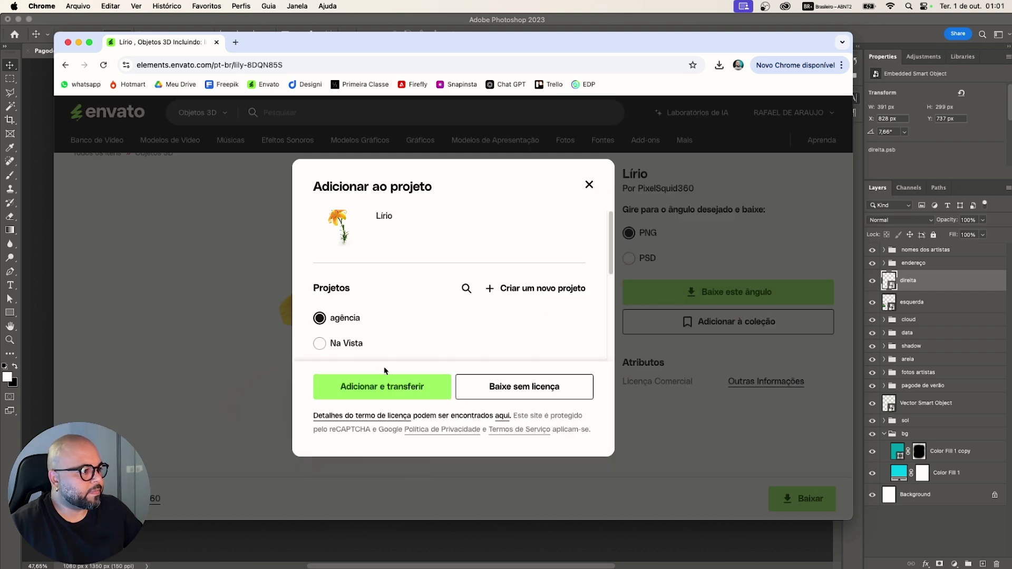
{"action": "left_click", "coordinate": [385, 387]}
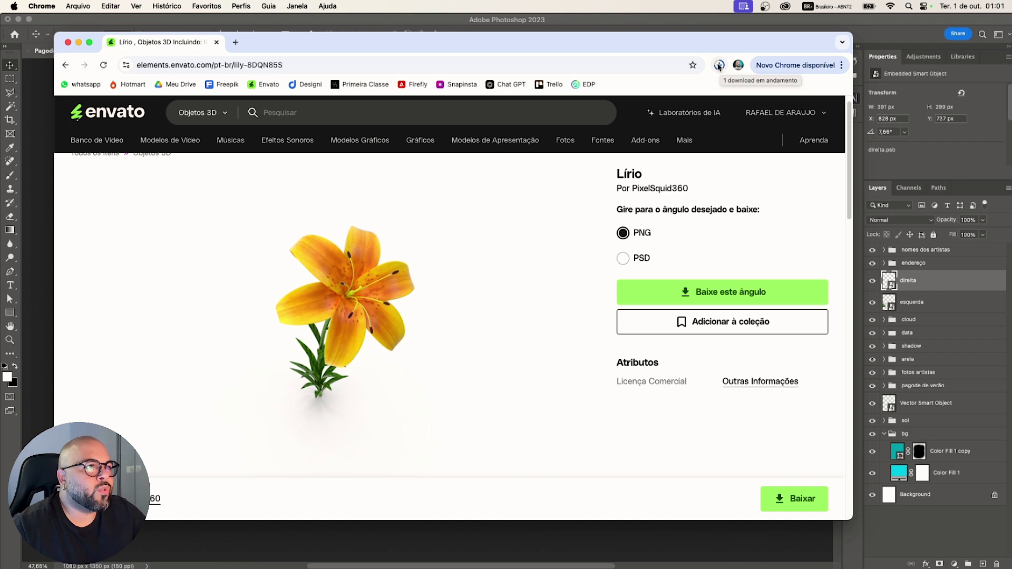
- Place the downloaded Lily.E13.2k.png into the Photoshop flyer, with its flower at the flyer's left edge
{"action": "left_click", "coordinate": [719, 65]}
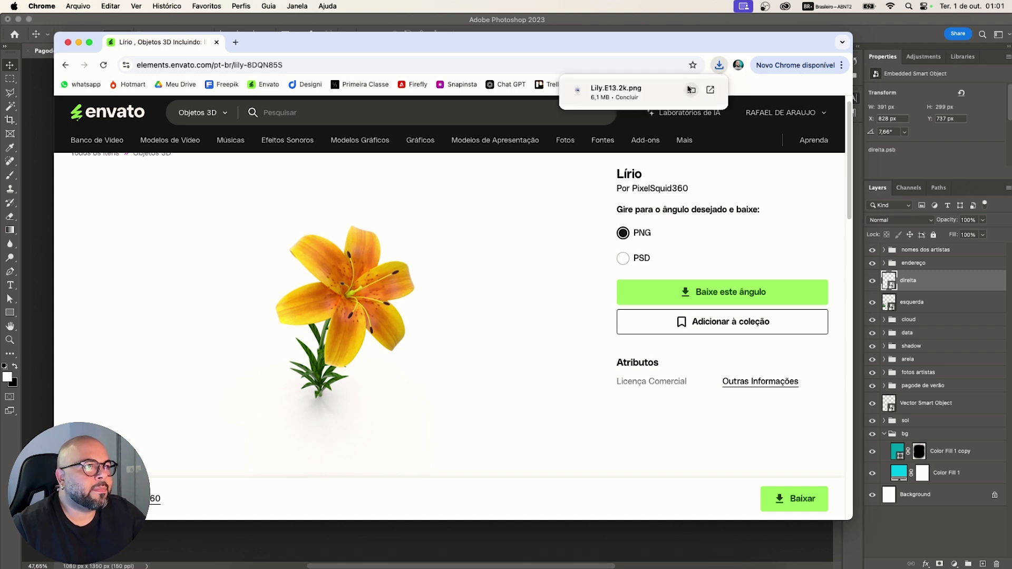
{"action": "left_click", "coordinate": [689, 92]}
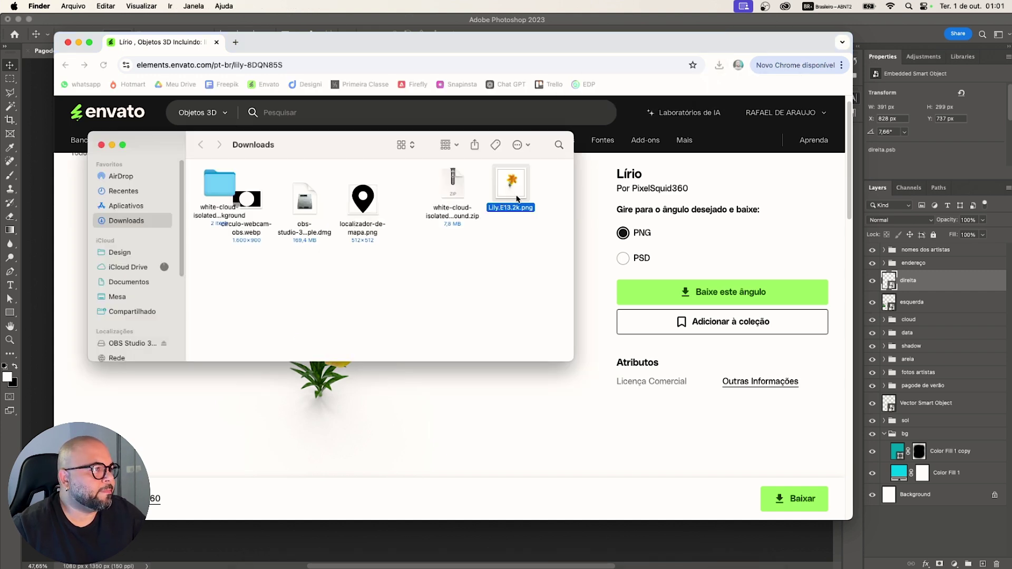
{"action": "left_click_drag", "start_coordinate": [511, 189], "coordinate": [397, 543]}
{"action": "left_click_drag", "start_coordinate": [469, 234], "coordinate": [337, 316]}
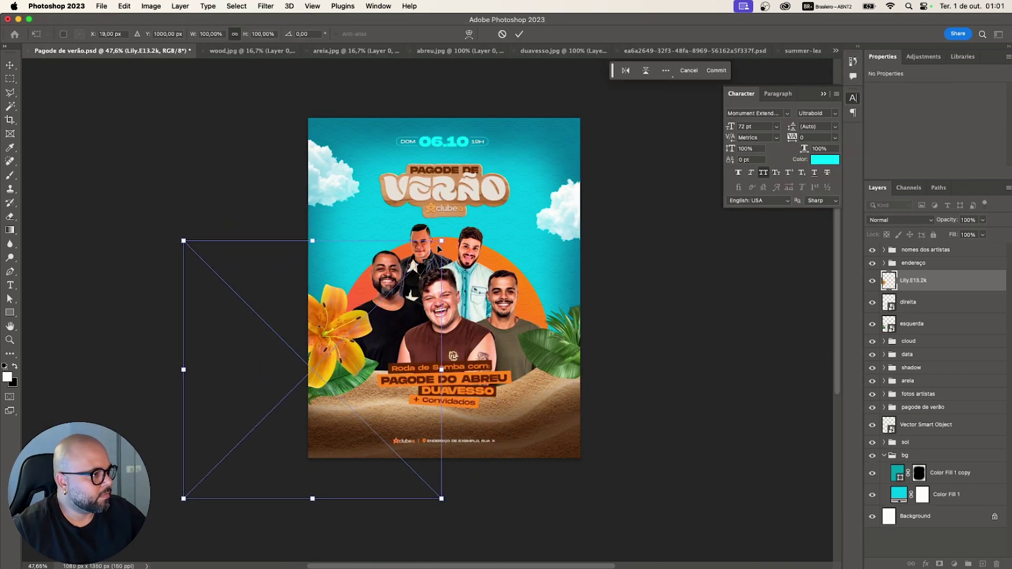
- Scale the lily down to about 474 × 553 px and position its flower just above the esquerda leaves
{"action": "left_click_drag", "start_coordinate": [442, 241], "coordinate": [360, 296]}
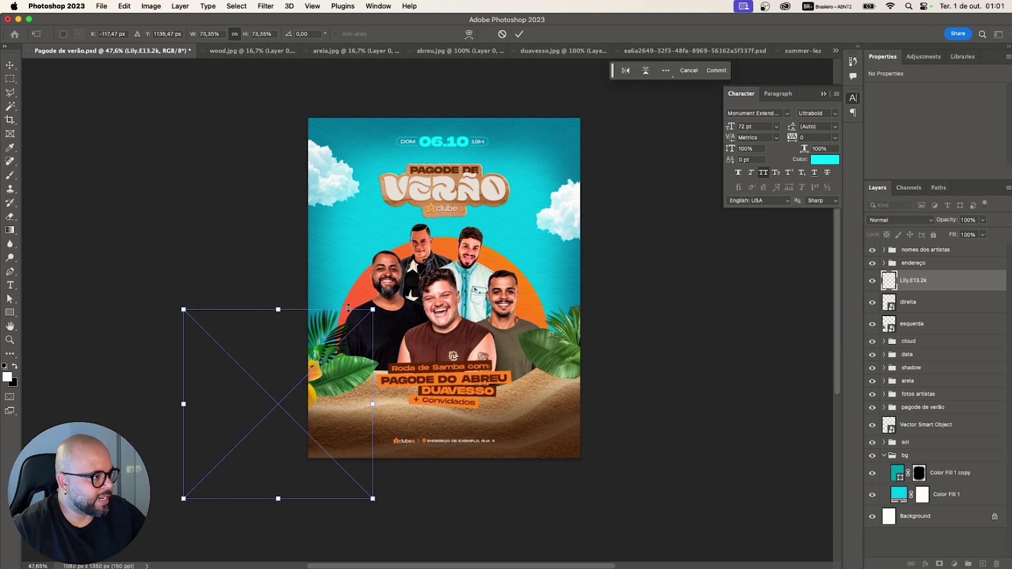
{"action": "left_click_drag", "start_coordinate": [337, 328], "coordinate": [370, 319]}
{"action": "key", "text": "Return"}
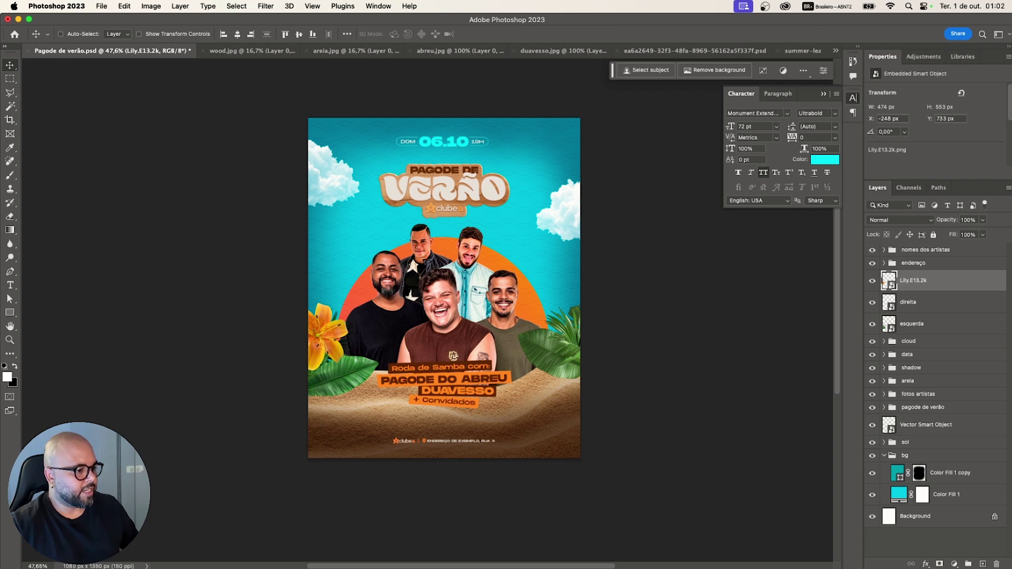
- Switch to Chrome, rotate the Lírio render to a side-tilted angle, and download it as PNG under the agência project
{"action": "left_click", "coordinate": [430, 546]}
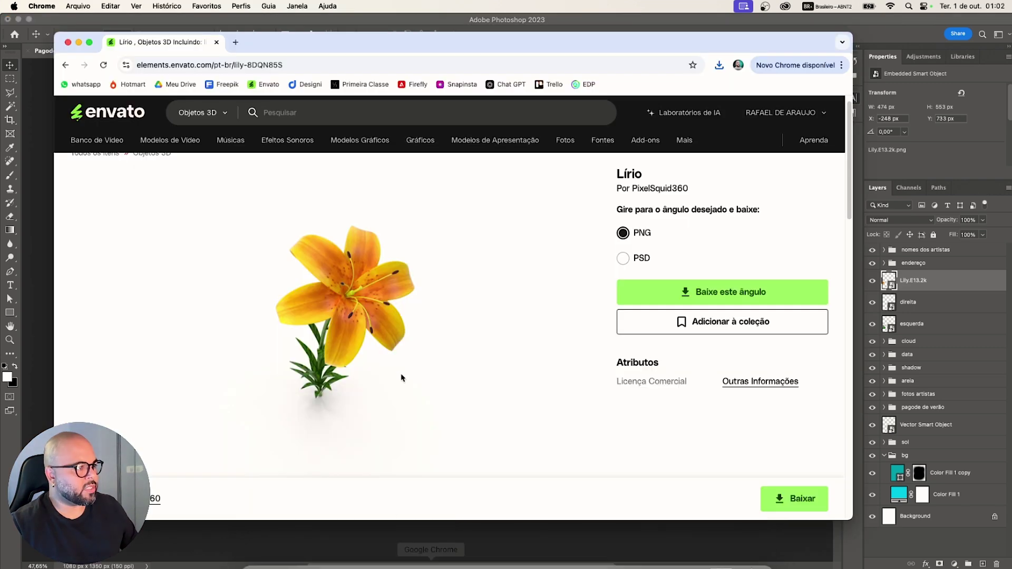
{"action": "left_click_drag", "start_coordinate": [364, 316], "coordinate": [338, 282]}
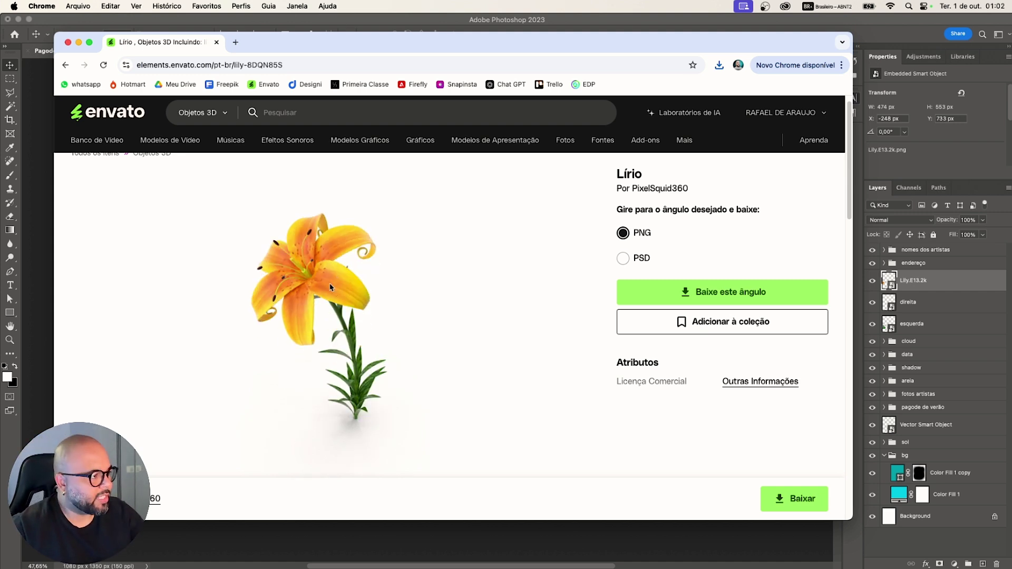
{"action": "mouse_move", "coordinate": [331, 287]}
{"action": "left_mouse_down"}
{"action": "mouse_move", "coordinate": [324, 294]}
{"action": "mouse_move", "coordinate": [269, 233]}
{"action": "mouse_move", "coordinate": [329, 290]}
{"action": "left_mouse_up"}
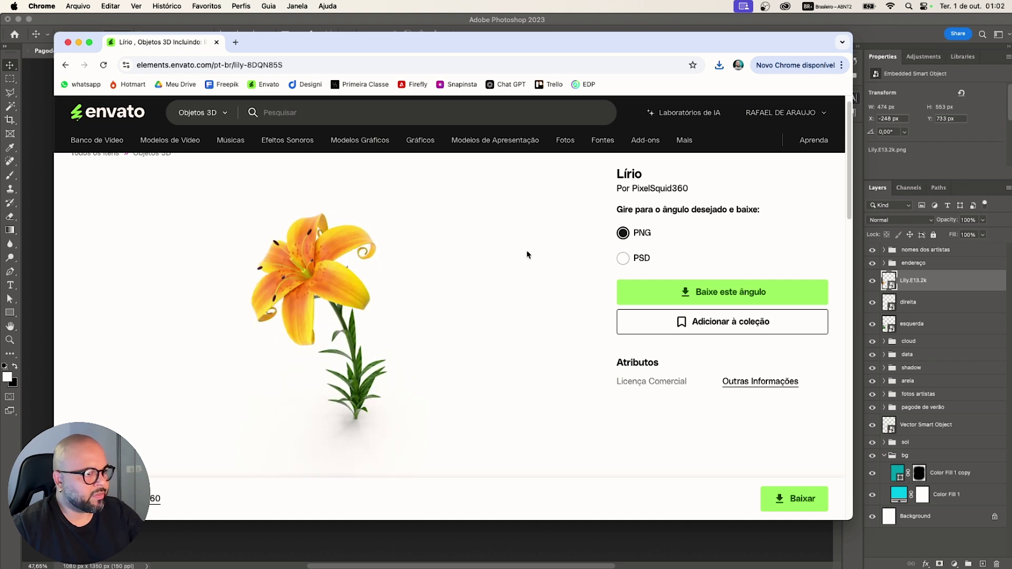
{"action": "left_click", "coordinate": [783, 504]}
{"action": "left_click", "coordinate": [341, 322]}
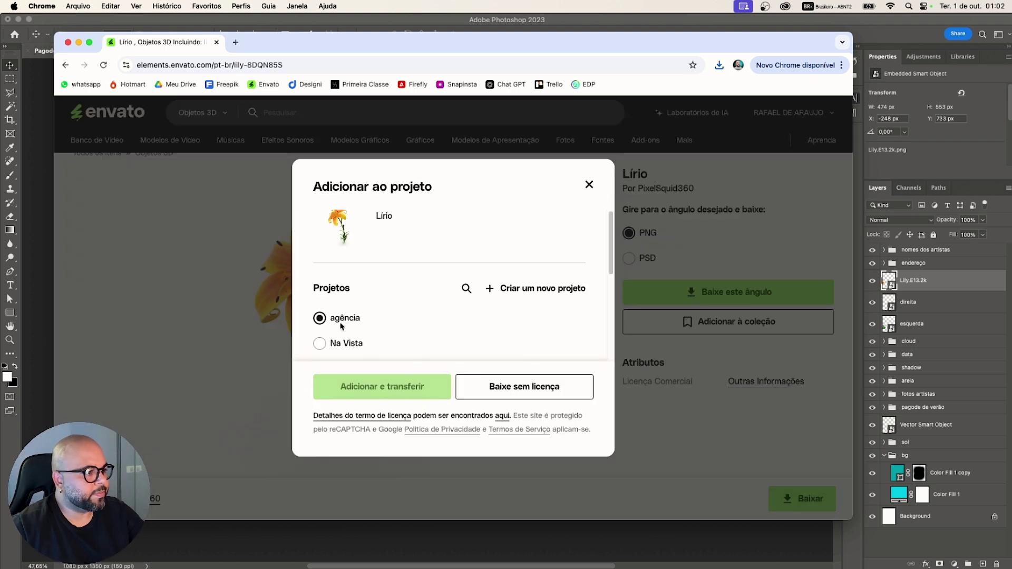
{"action": "left_click", "coordinate": [382, 387]}
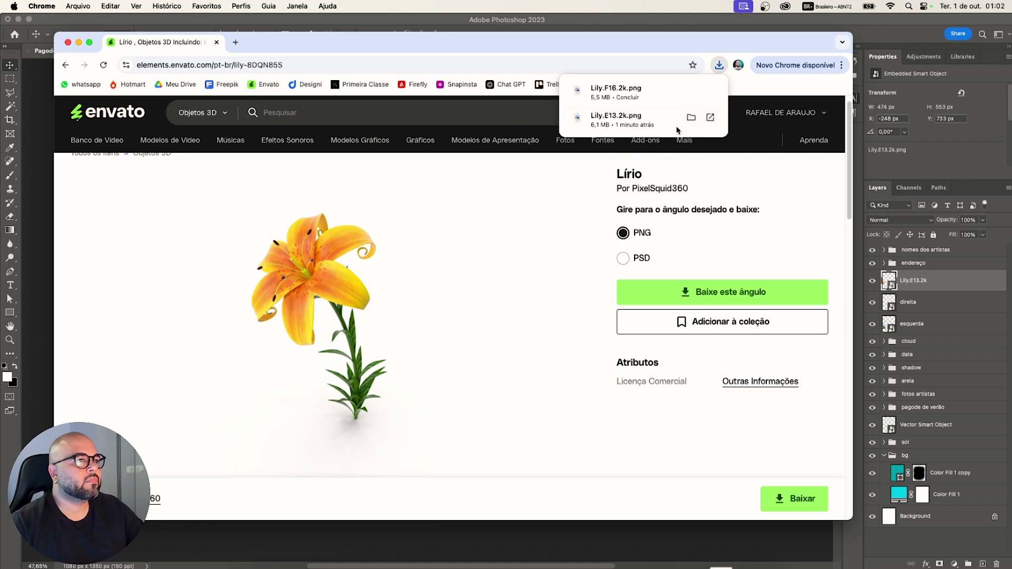
- Place Lily.F16.2k.png into the Photoshop flyer, scaled to about 457 × 535 px, with its flower at the right edge above the direita leaves
{"action": "left_click", "coordinate": [691, 90]}
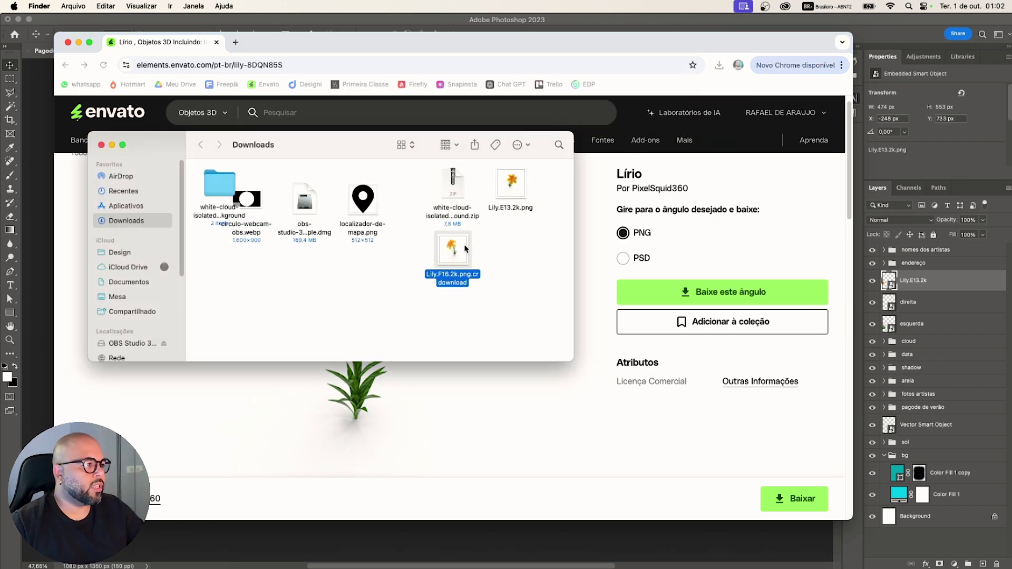
{"action": "left_click_drag", "start_coordinate": [466, 249], "coordinate": [505, 315]}
{"action": "left_click_drag", "start_coordinate": [416, 225], "coordinate": [509, 266]}
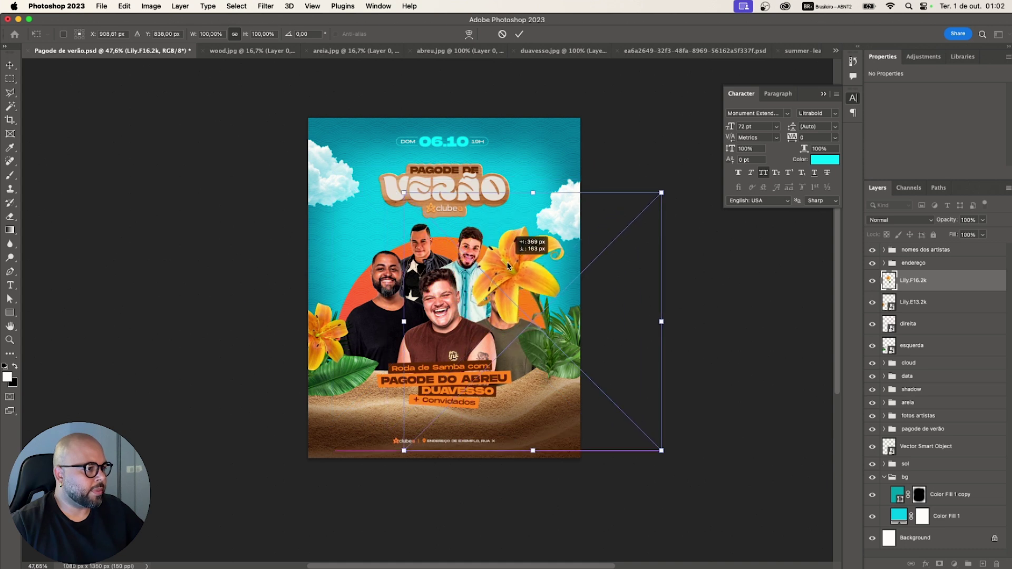
{"action": "left_click_drag", "start_coordinate": [662, 195], "coordinate": [527, 261]}
{"action": "left_click_drag", "start_coordinate": [495, 311], "coordinate": [590, 266]}
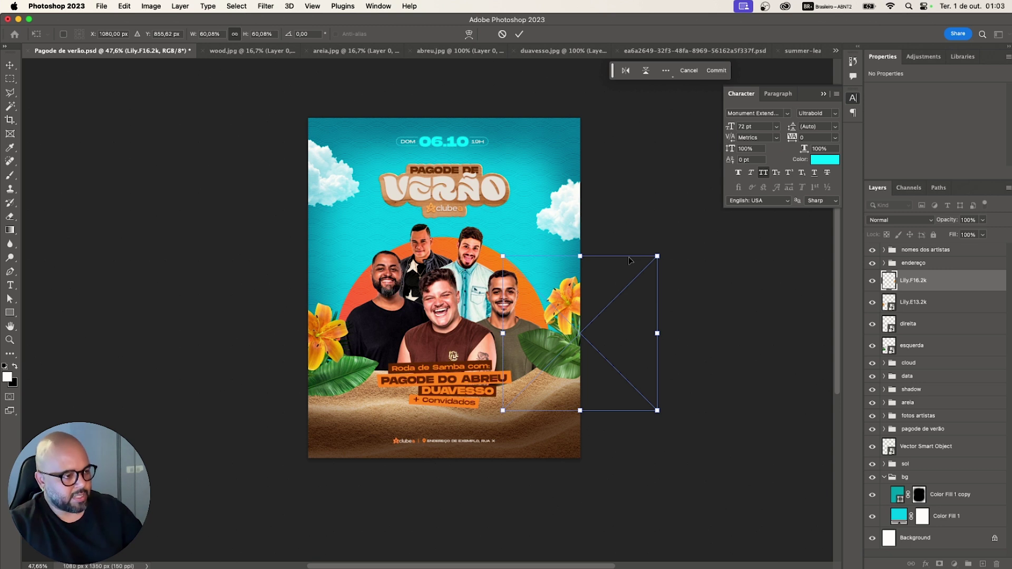
{"action": "key", "text": "Return"}
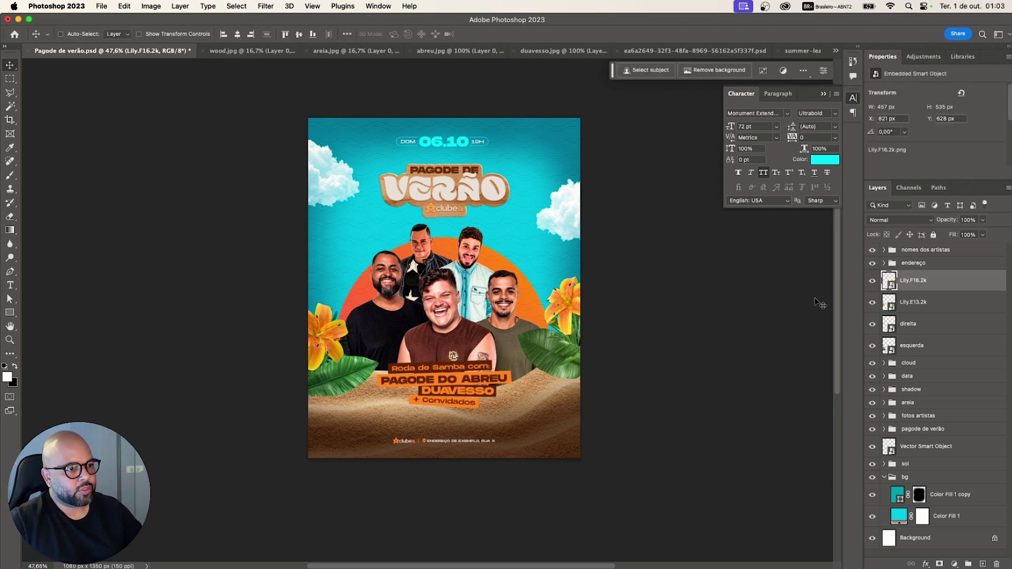
- Apply Hue/Saturation to the Lily.F16.2k layer with Hue at -4
{"action": "key", "text": "super+u"}
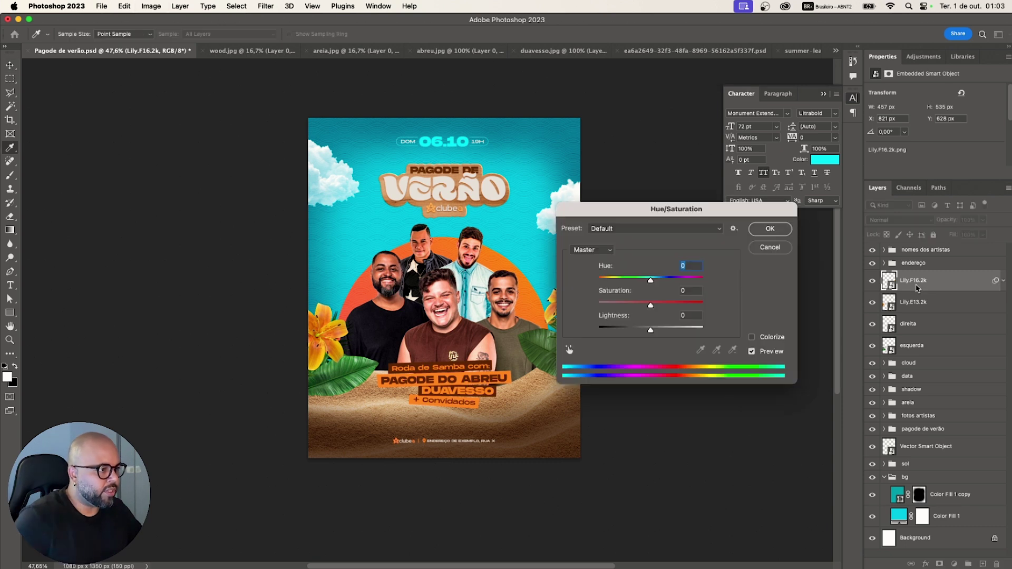
{"action": "left_click_drag", "start_coordinate": [719, 214], "coordinate": [778, 206]}
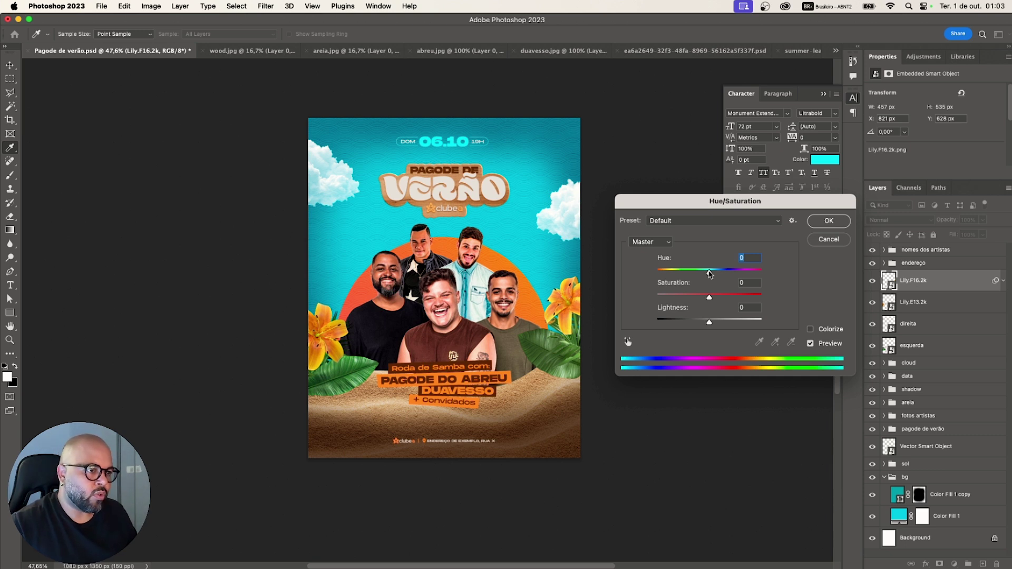
{"action": "left_click_drag", "start_coordinate": [709, 273], "coordinate": [706, 274]}
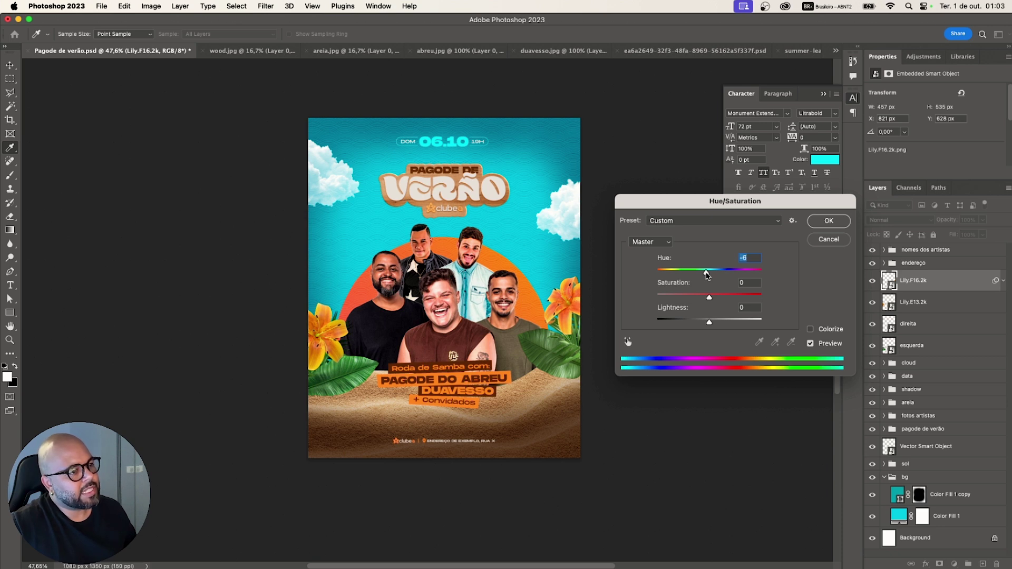
{"action": "left_click_drag", "start_coordinate": [707, 275], "coordinate": [707, 275]}
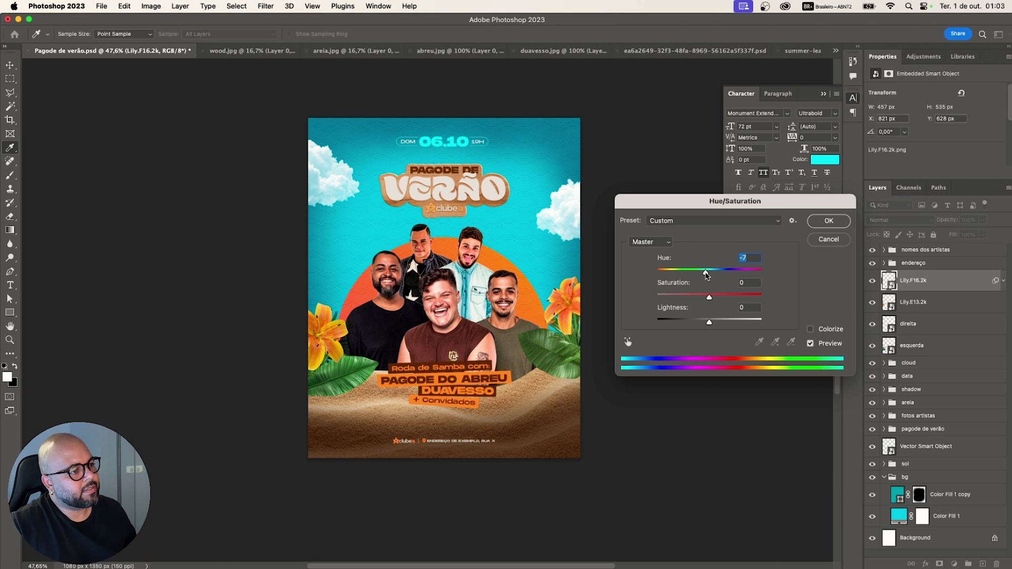
{"action": "left_click_drag", "start_coordinate": [706, 274], "coordinate": [707, 275]}
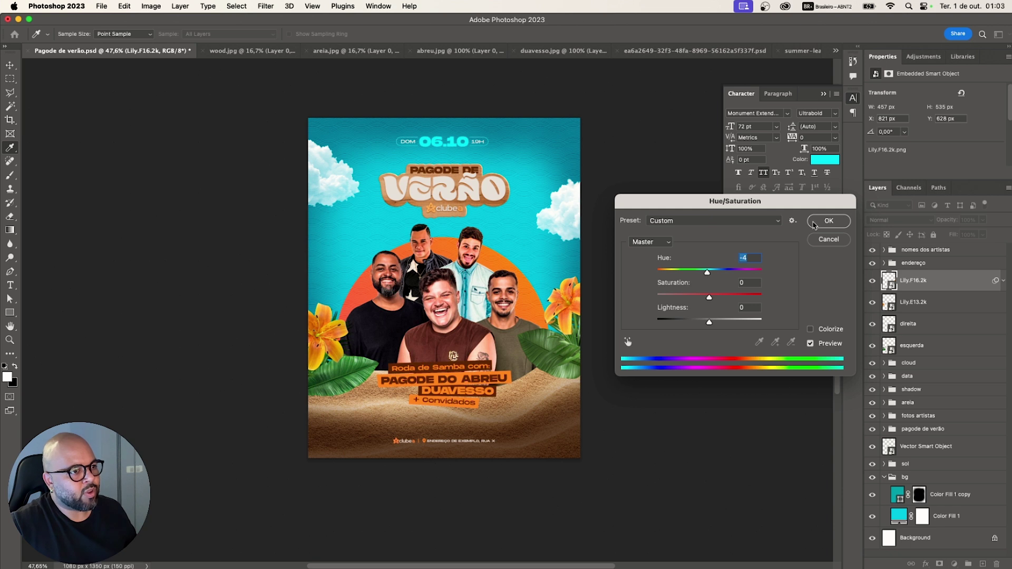
{"action": "left_click", "coordinate": [828, 221]}
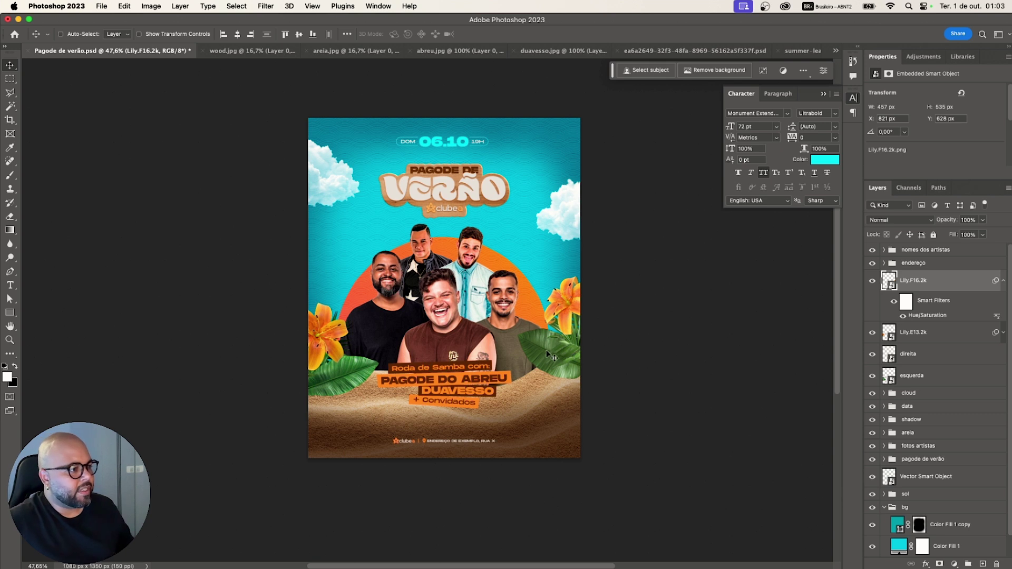
- Apply Hue/Saturation to the esquerda leaves layer with Hue -19, Saturation -46 and Lightness -15
{"action": "right_click", "coordinate": [353, 378]}
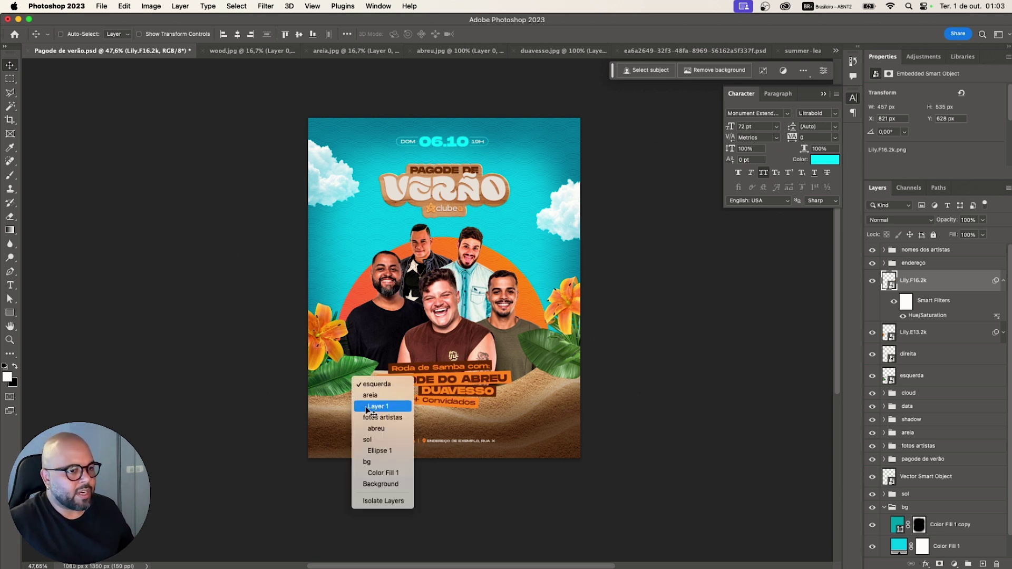
{"action": "left_click", "coordinate": [920, 336]}
{"action": "left_click", "coordinate": [912, 378]}
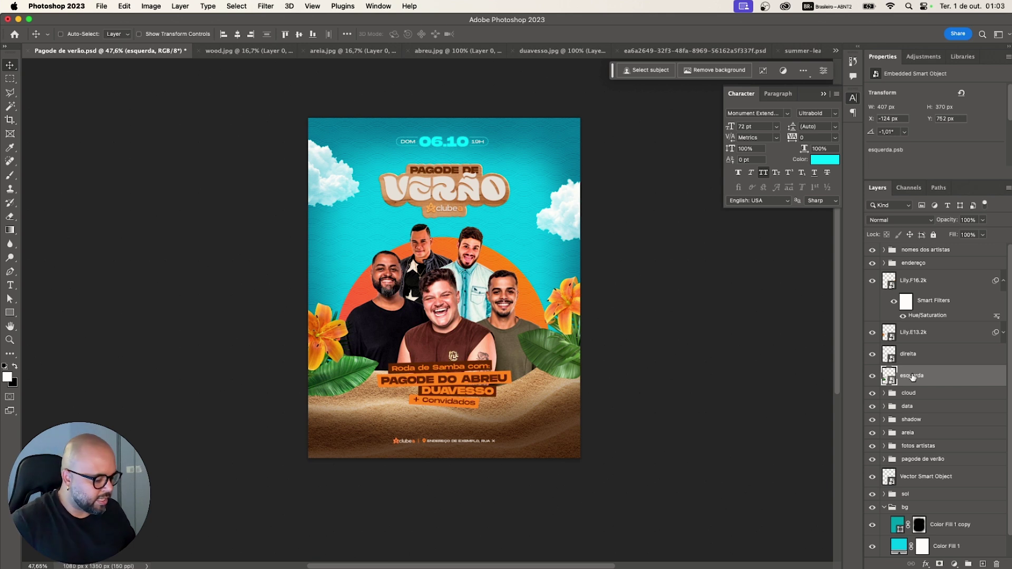
{"action": "key", "text": "super+u"}
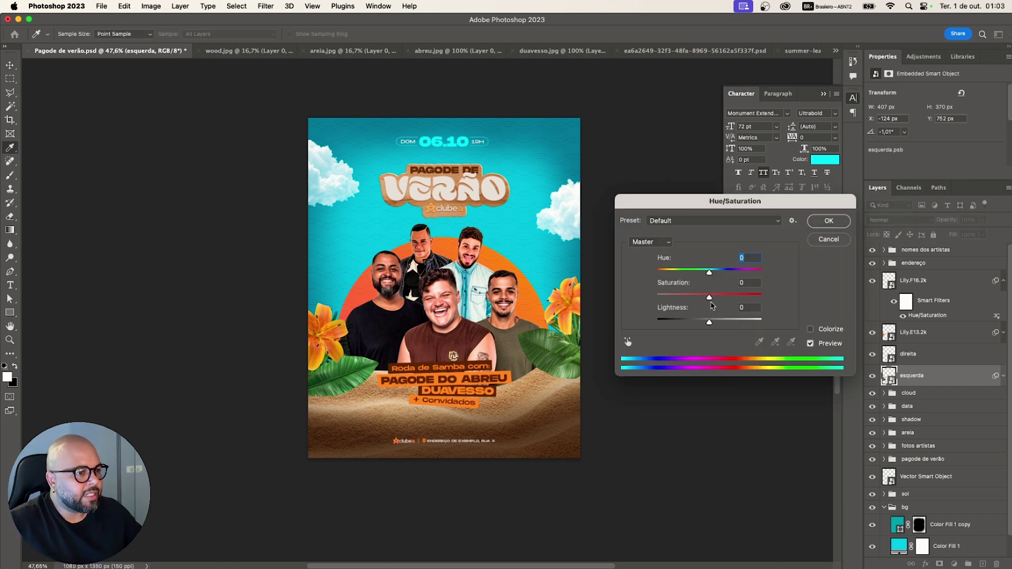
{"action": "left_click_drag", "start_coordinate": [709, 299], "coordinate": [699, 274]}
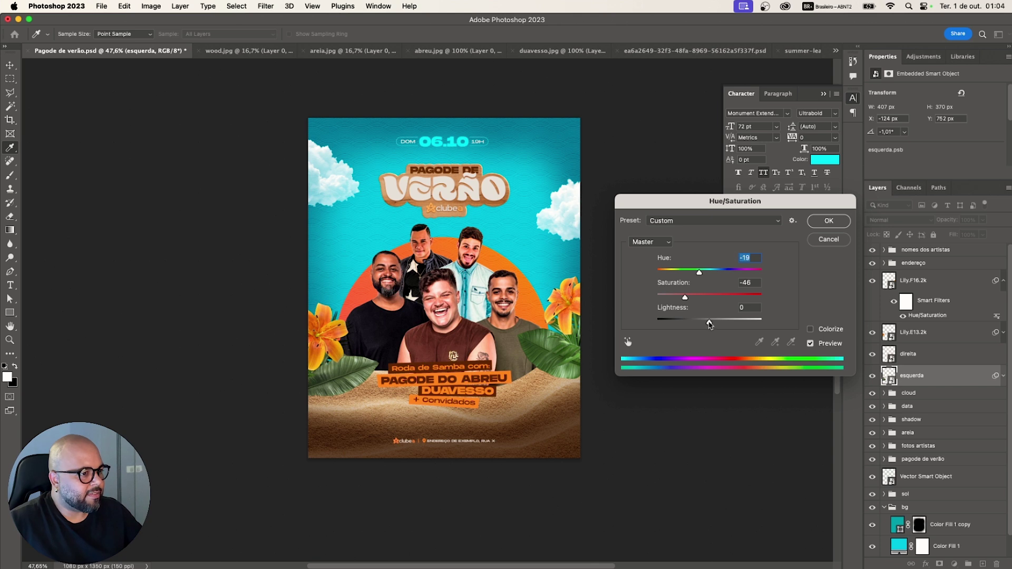
{"action": "left_click_drag", "start_coordinate": [709, 325], "coordinate": [702, 326]}
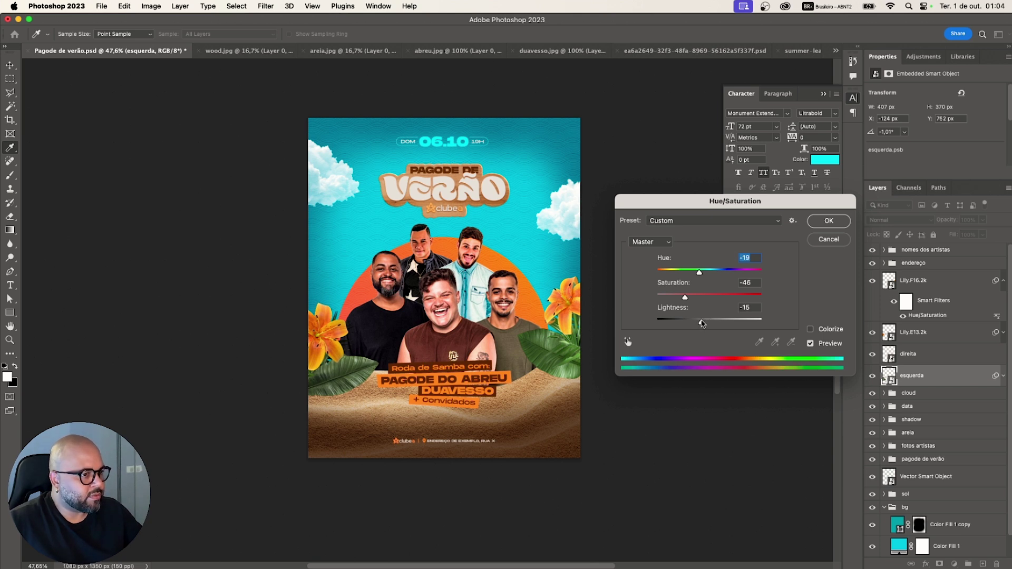
{"action": "left_click", "coordinate": [829, 220]}
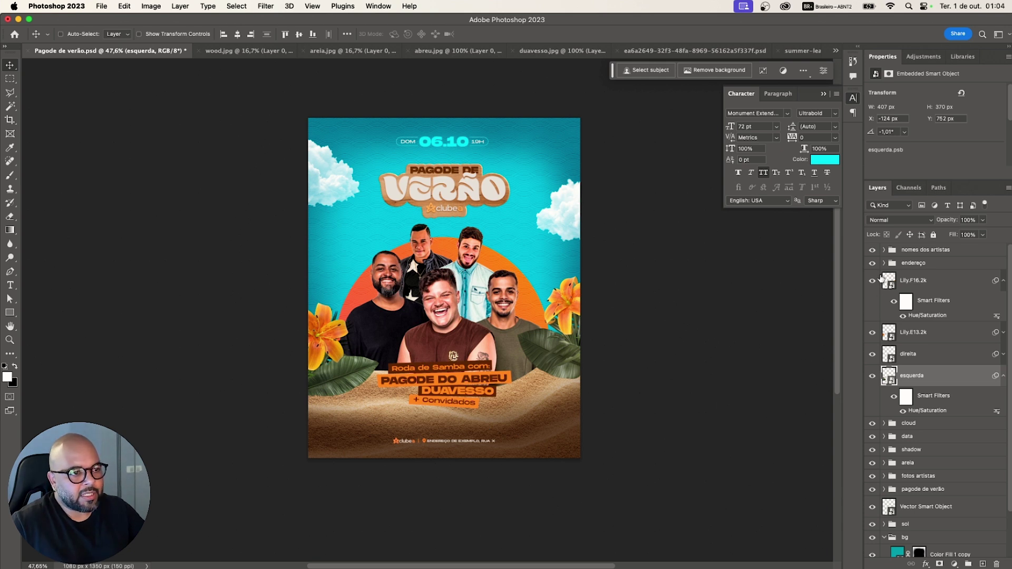
- Group the two lily layers with the direita and esquerda leaf layers and name the group flores
{"action": "left_click", "coordinate": [914, 286]}
{"action": "left_click", "coordinate": [916, 378], "text": "shift"}
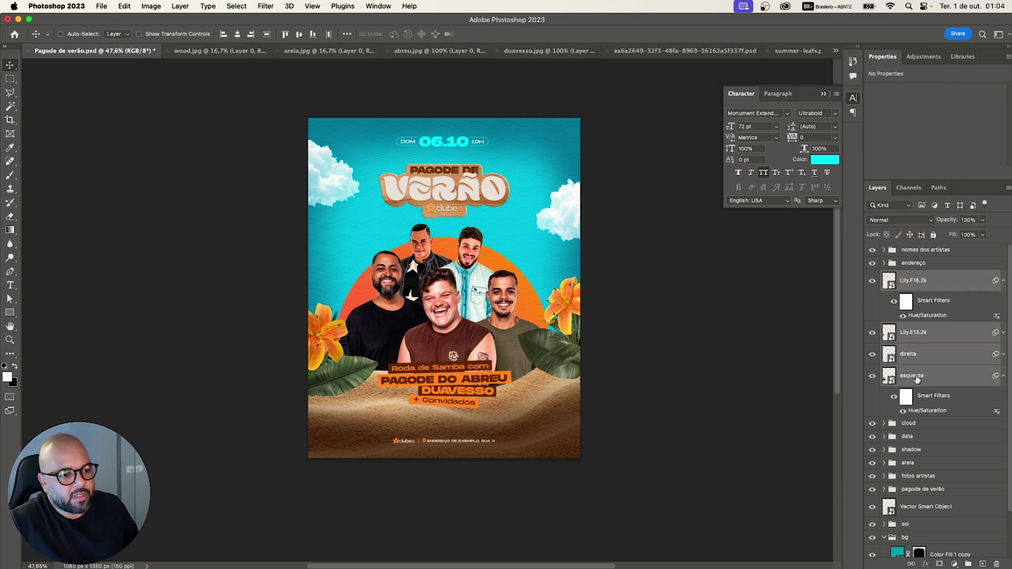
{"action": "key", "text": "super+g"}
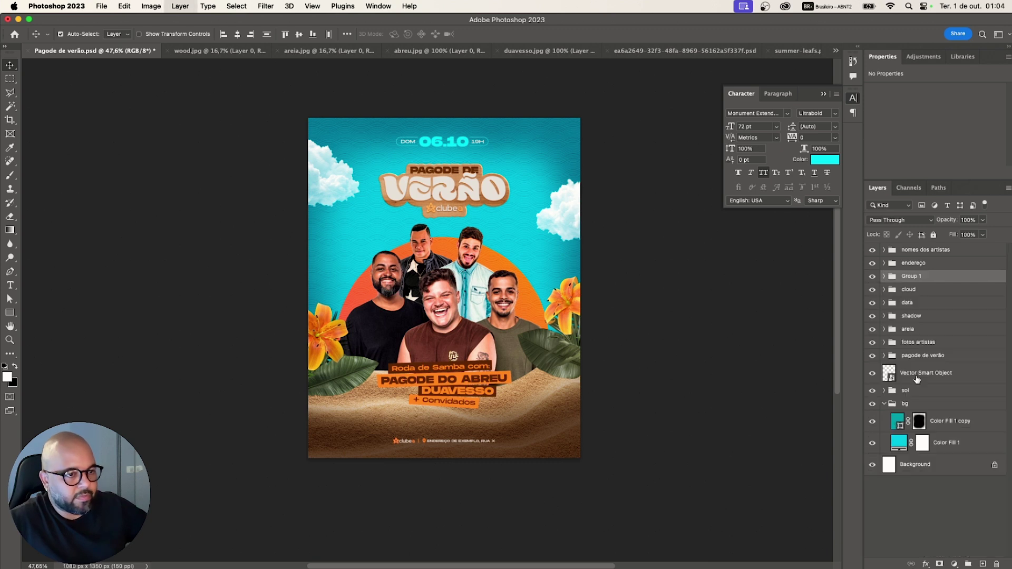
{"action": "double_click", "coordinate": [907, 276]}
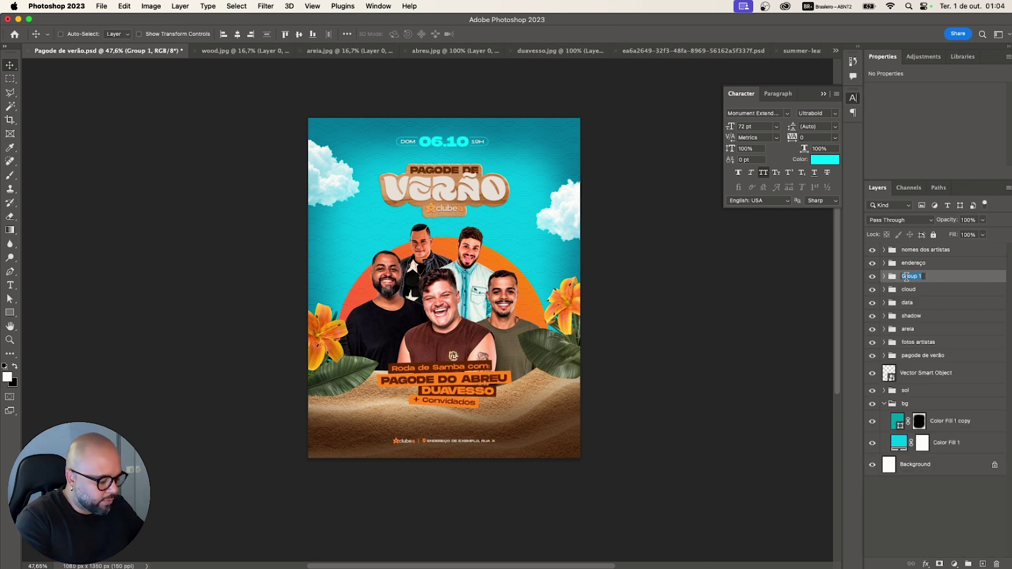
{"action": "type", "text": "flores"}
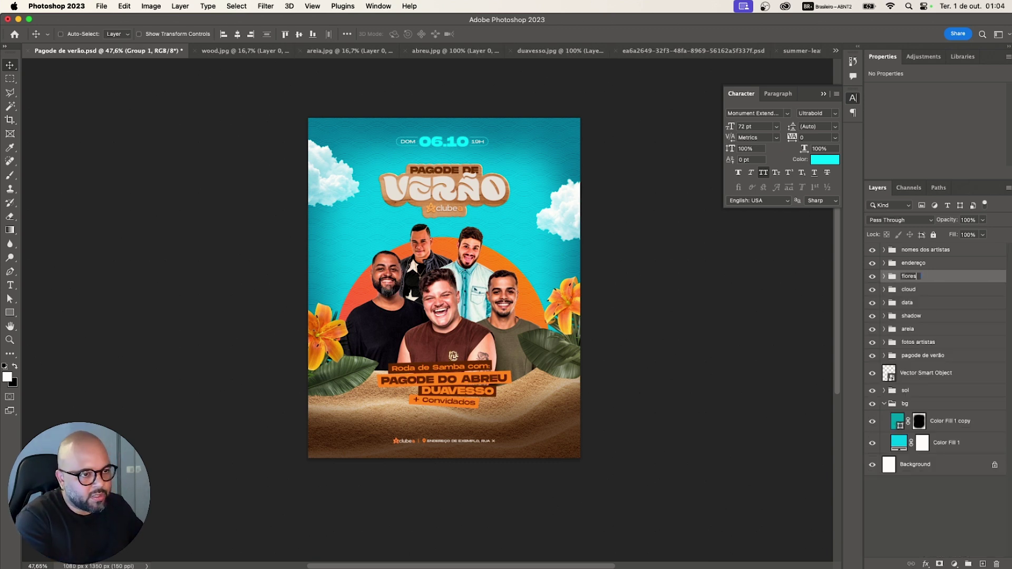
{"action": "key", "text": "Return"}
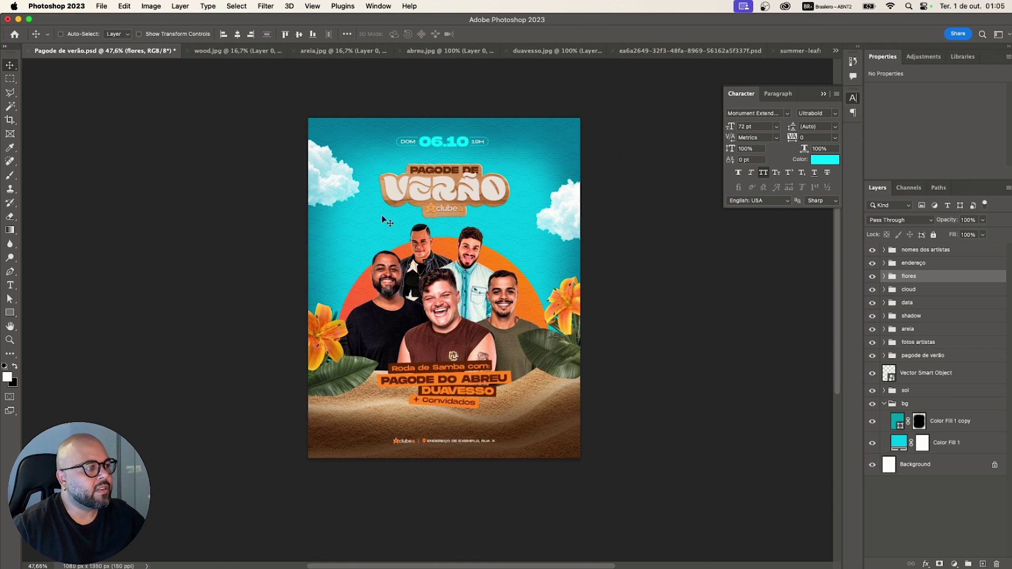
- Raise the title's wood layer saturation to +25 with Hue/Saturation and collapse the pagode de verão group
{"action": "right_click", "coordinate": [419, 205]}
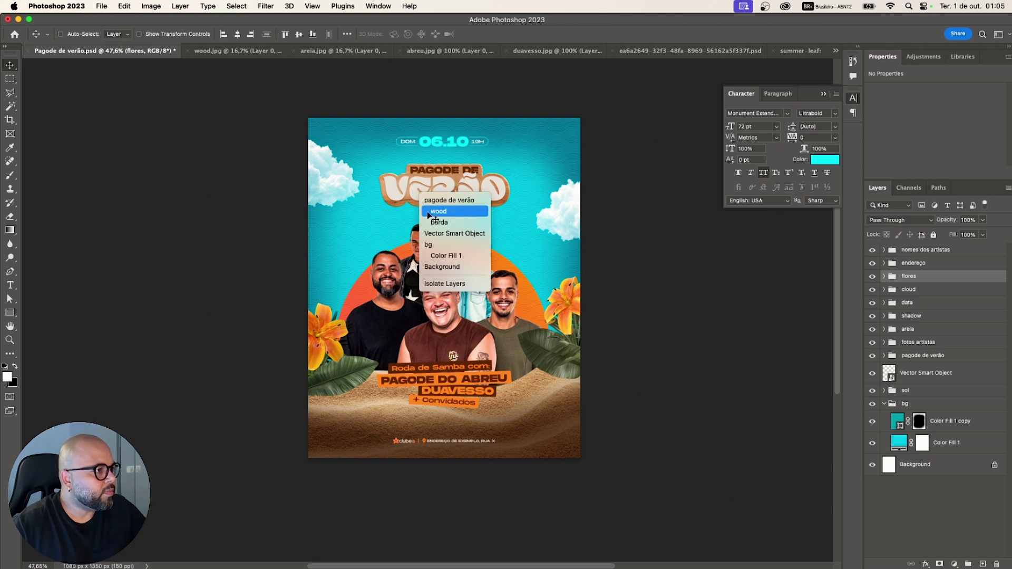
{"action": "left_click", "coordinate": [428, 211]}
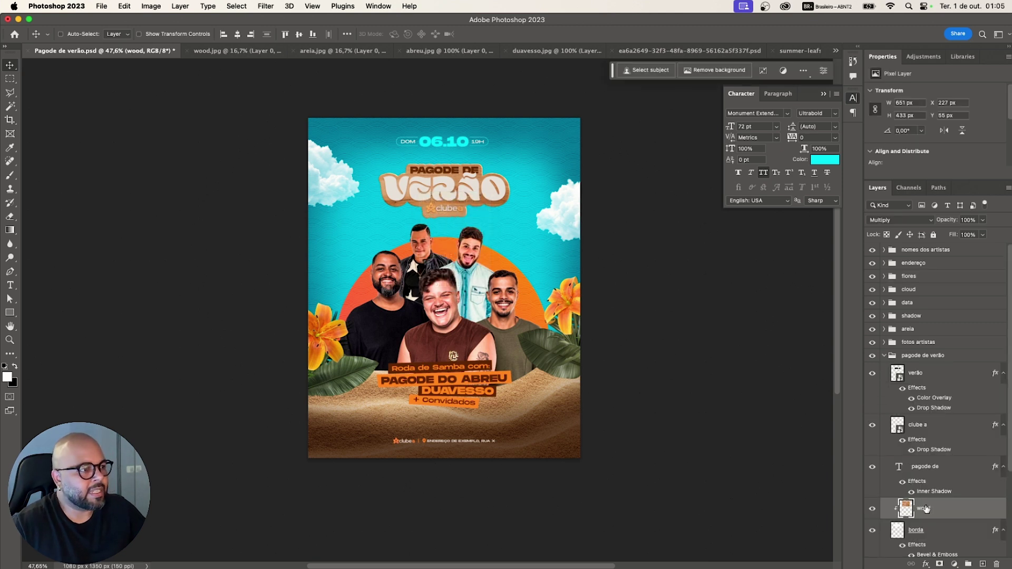
{"action": "key", "text": "super+u"}
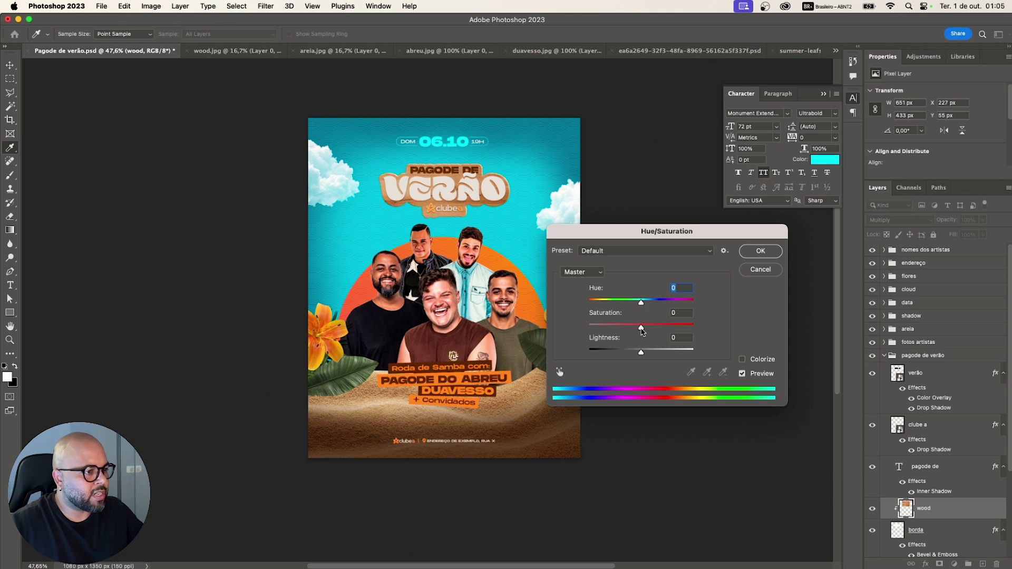
{"action": "left_click_drag", "start_coordinate": [642, 329], "coordinate": [655, 328]}
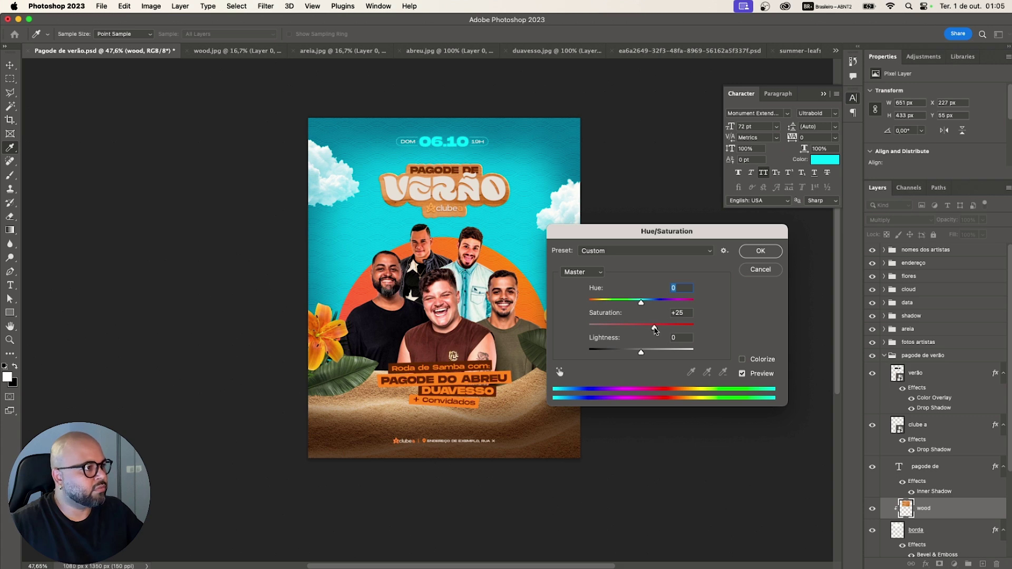
{"action": "left_click_drag", "start_coordinate": [654, 330], "coordinate": [654, 329]}
{"action": "left_click", "coordinate": [749, 252]}
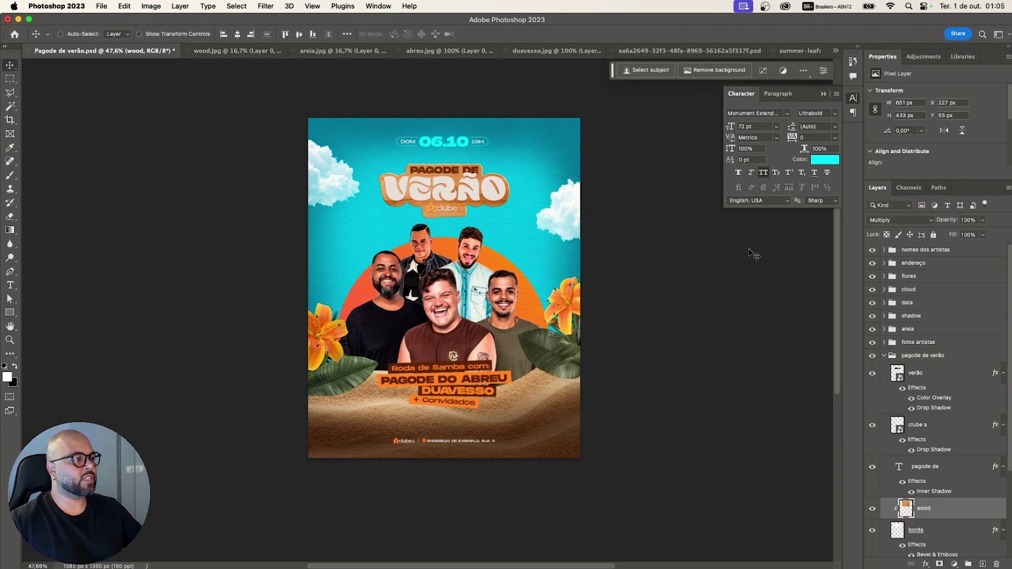
{"action": "scroll", "coordinate": [466, 185], "scroll_direction": "up", "scroll_amount": 2}
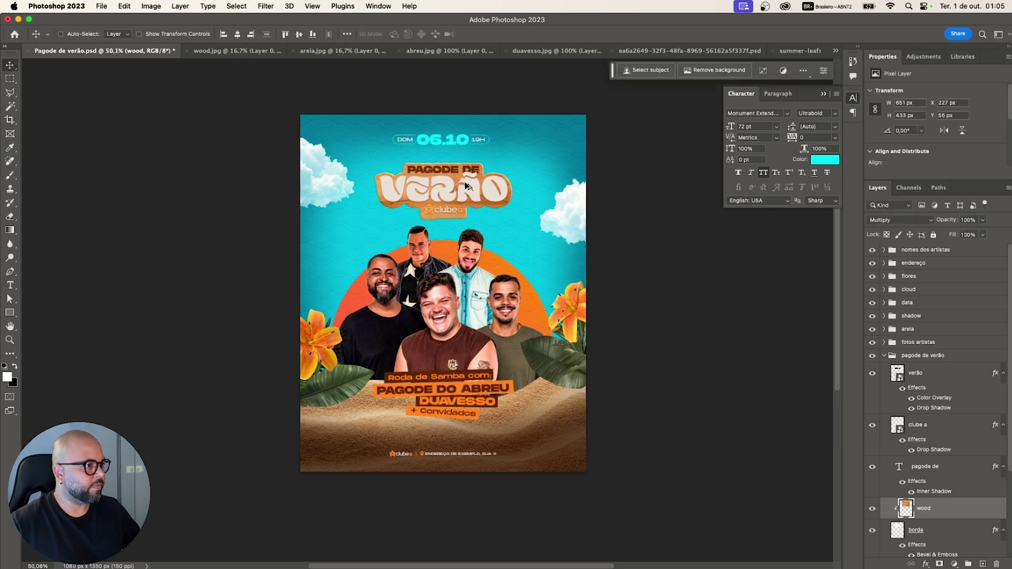
{"action": "scroll", "coordinate": [466, 186], "scroll_direction": "up", "scroll_amount": 4}
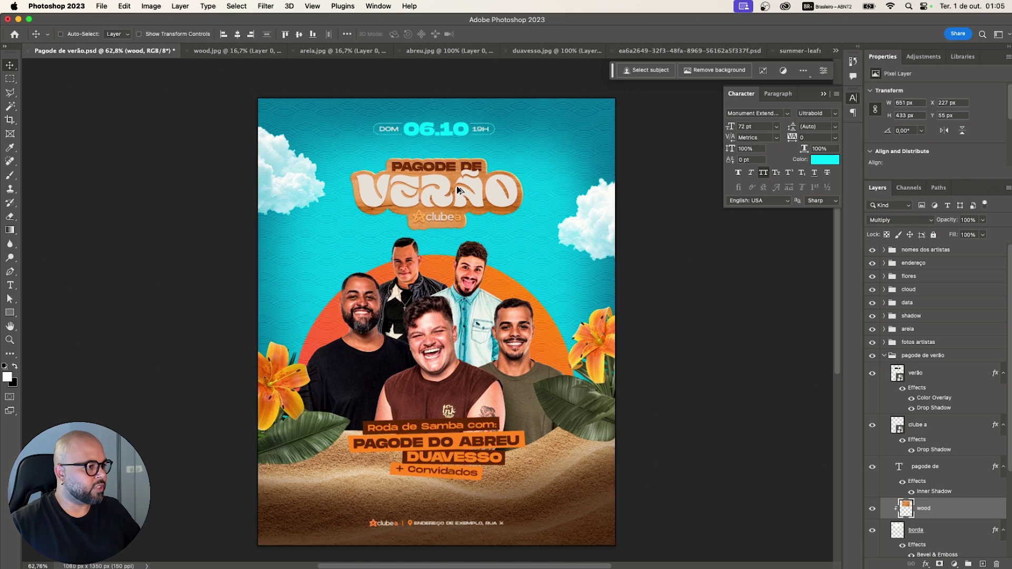
{"action": "scroll", "coordinate": [458, 190], "scroll_direction": "down", "scroll_amount": 1}
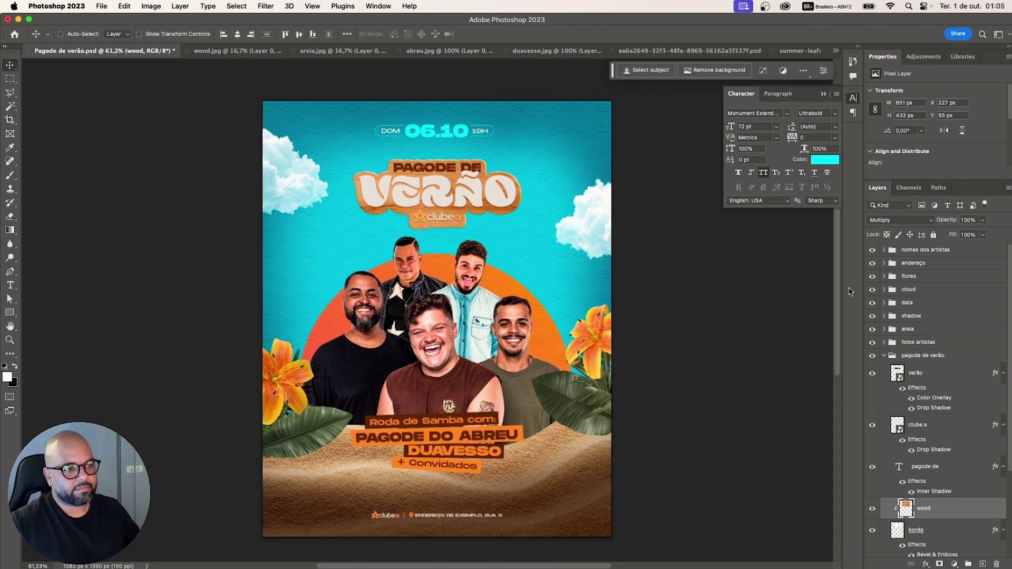
{"action": "left_click", "coordinate": [884, 357]}
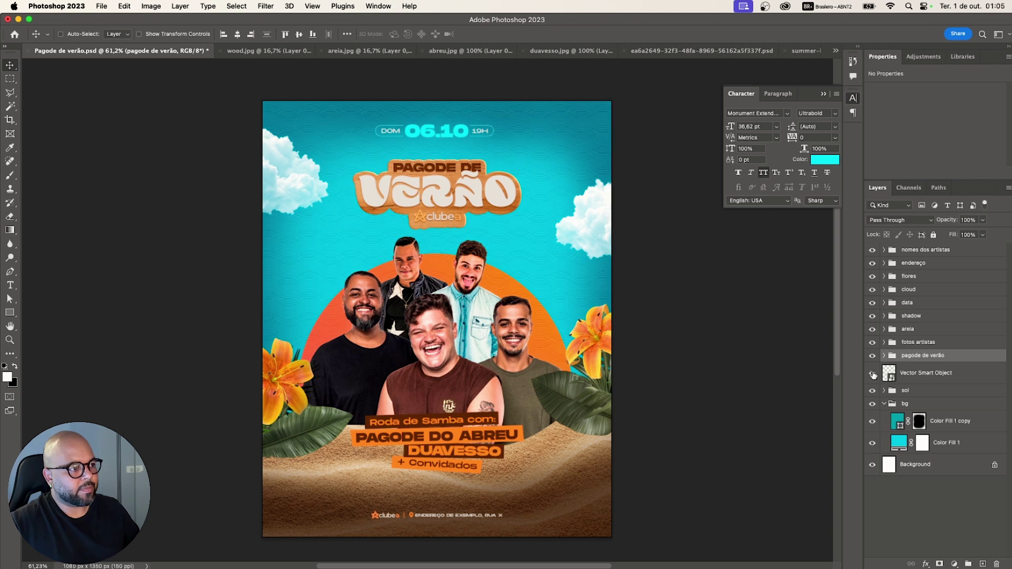
- Group the Vector Smart Object layer above the sol group and name the group textura
{"action": "left_click", "coordinate": [908, 373]}
{"action": "key", "text": "super+g"}
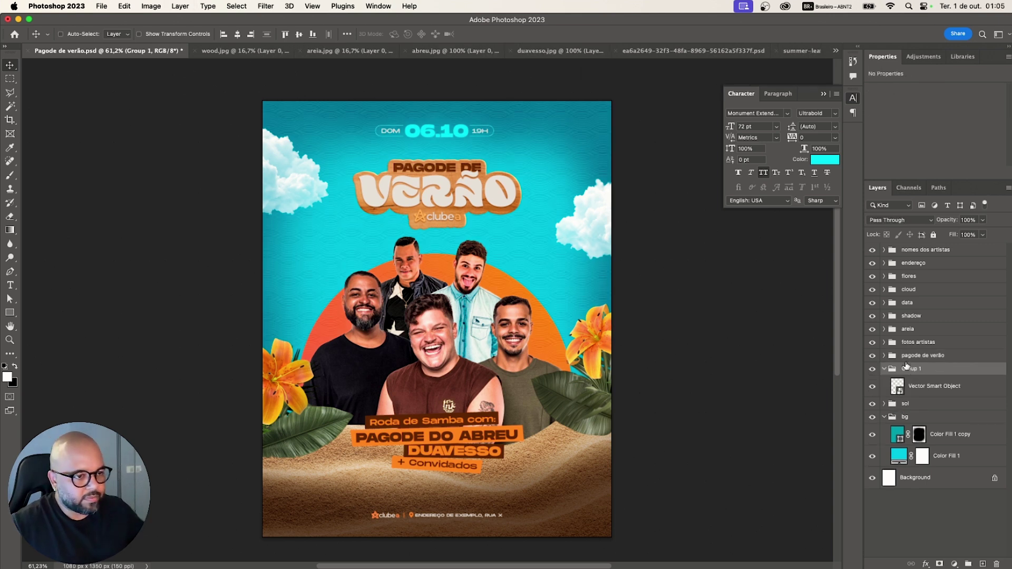
{"action": "double_click", "coordinate": [907, 365]}
{"action": "key", "text": "BackSpace"}
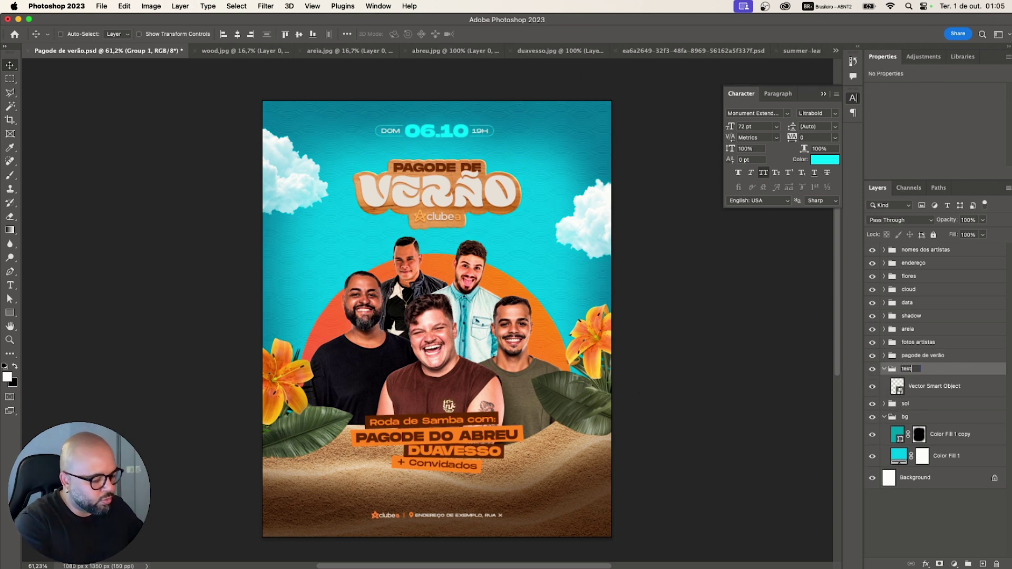
{"action": "key", "text": "Return"}
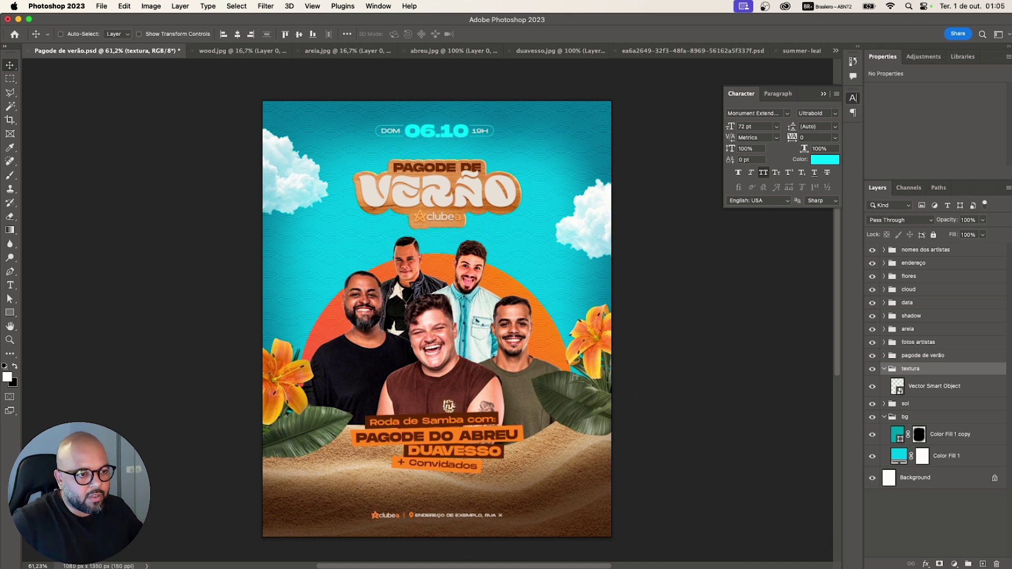
- Rename the Vector Smart Object layer as texture and collapse the textura and bg groups
{"action": "left_click", "coordinate": [884, 369]}
{"action": "left_click", "coordinate": [885, 369]}
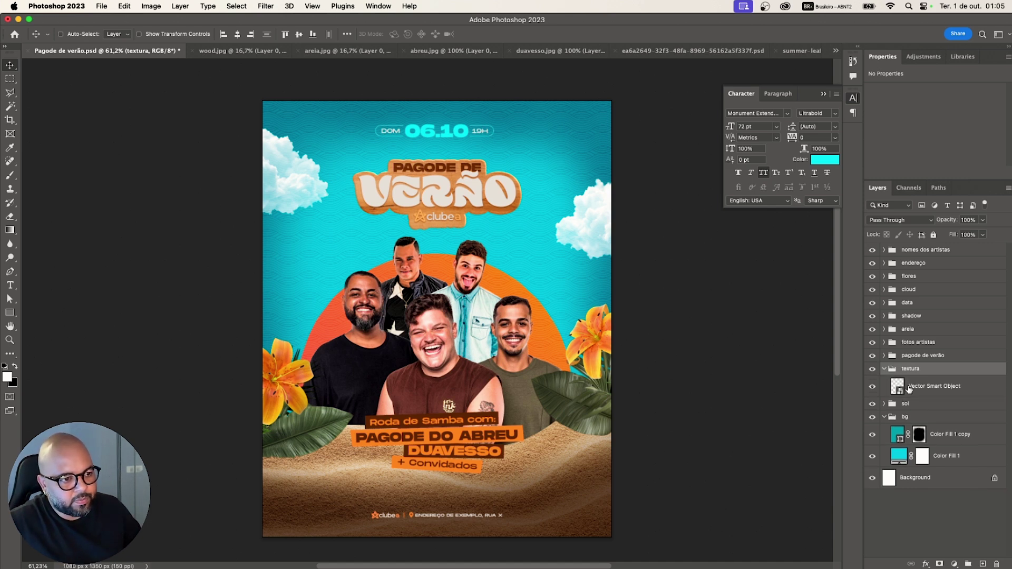
{"action": "double_click", "coordinate": [911, 386]}
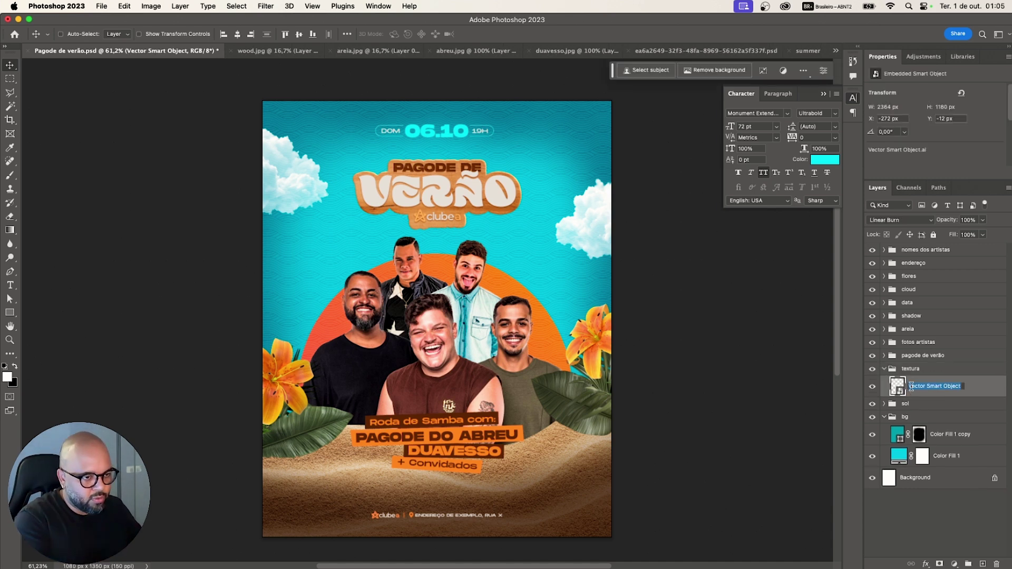
{"action": "type", "text": "texture"}
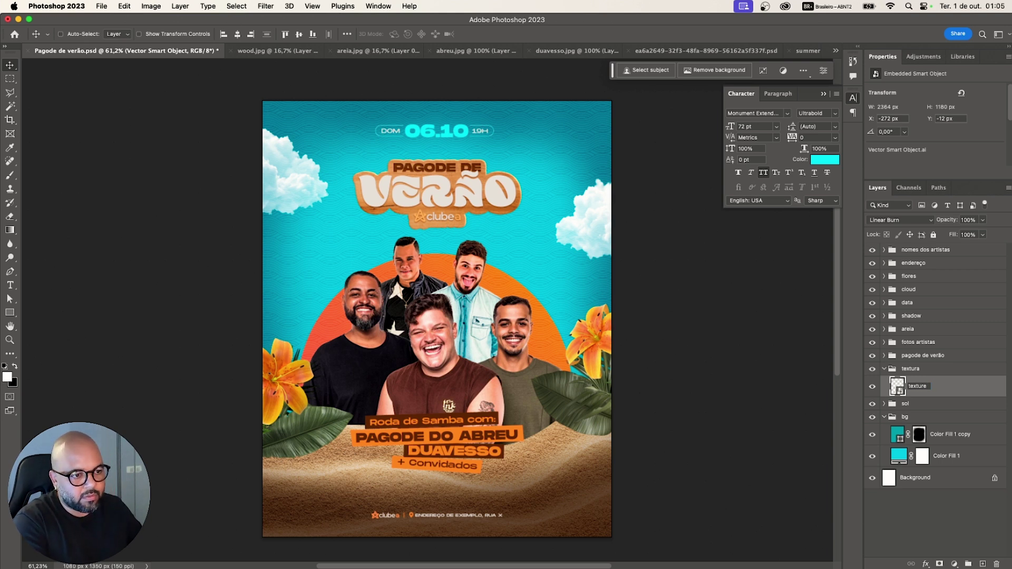
{"action": "key", "text": "Return"}
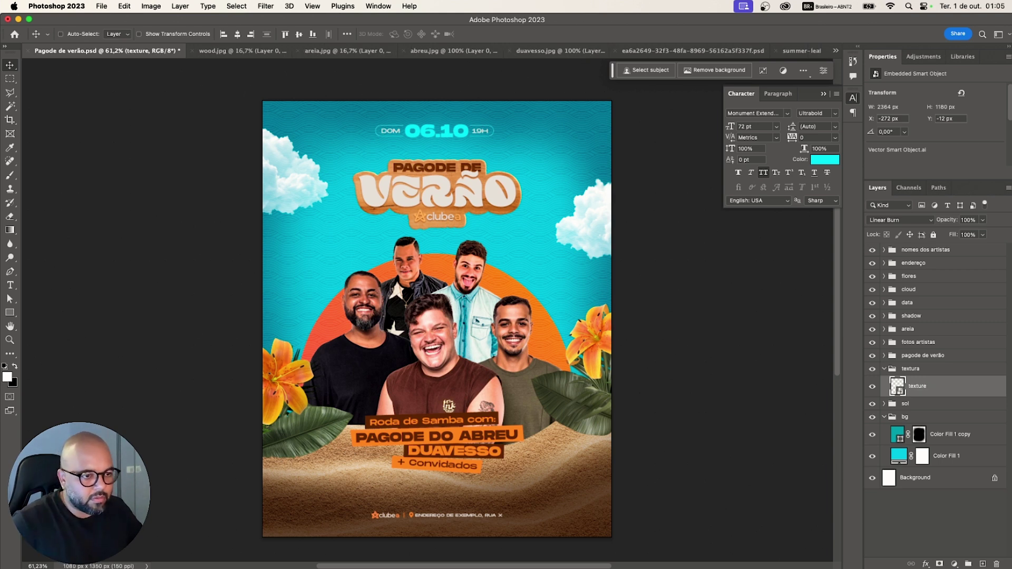
{"action": "left_click", "coordinate": [884, 369]}
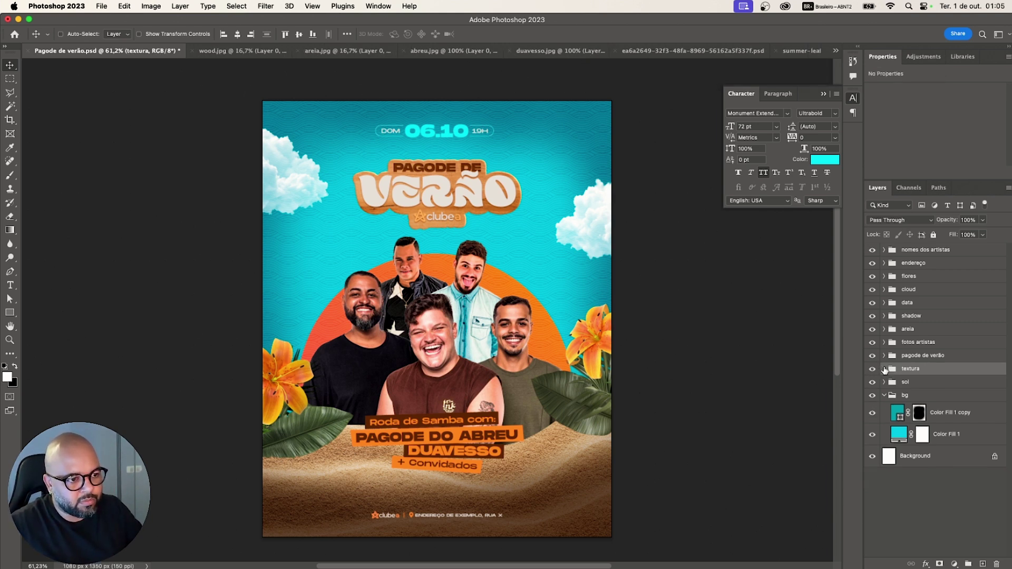
{"action": "left_click", "coordinate": [884, 396]}
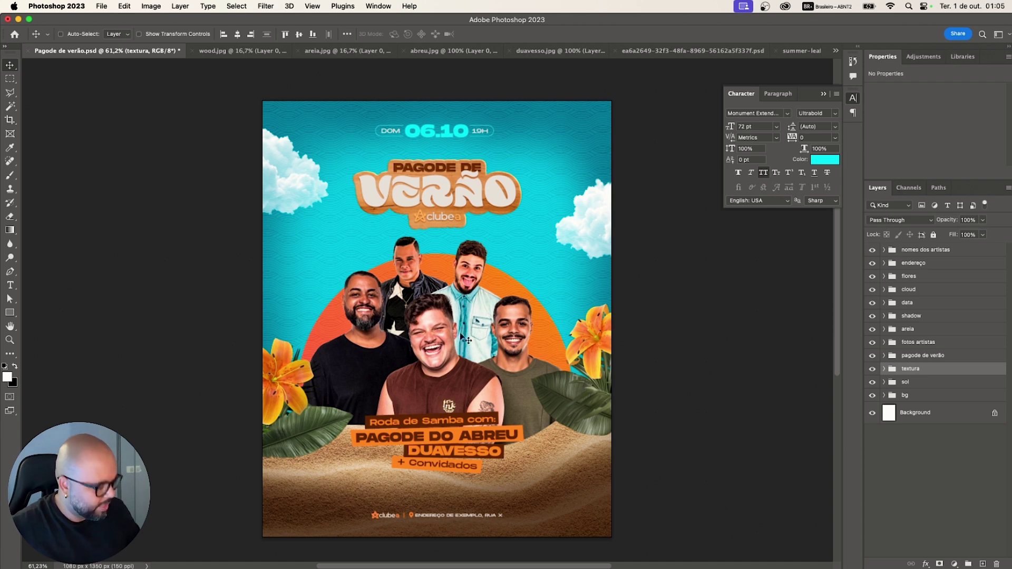
{"action": "scroll", "coordinate": [416, 316], "scroll_direction": "down", "scroll_amount": 3}
{"action": "scroll", "coordinate": [415, 311], "scroll_direction": "down", "scroll_amount": 2}
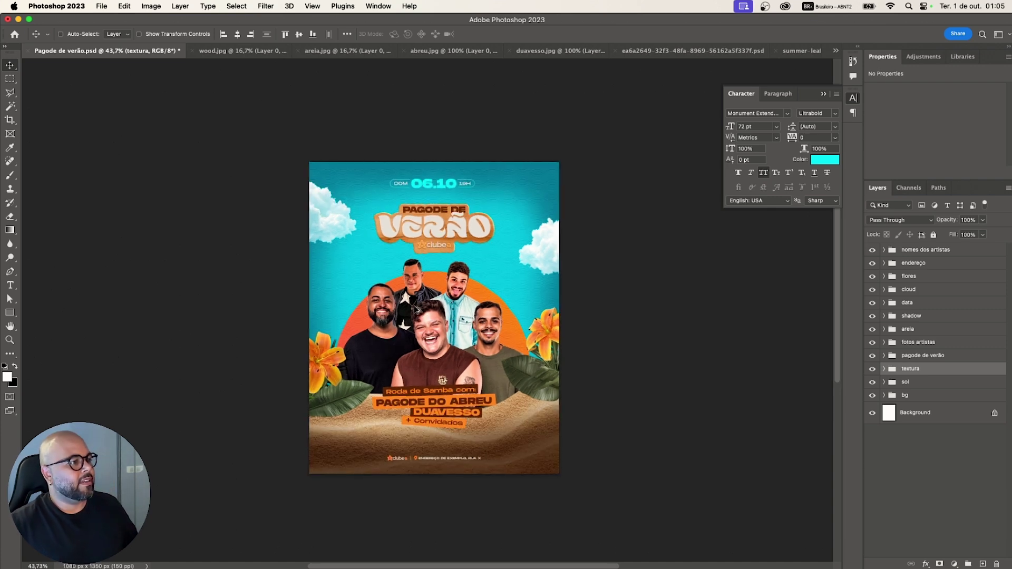
{"action": "scroll", "coordinate": [397, 298], "scroll_direction": "up", "scroll_amount": 4}
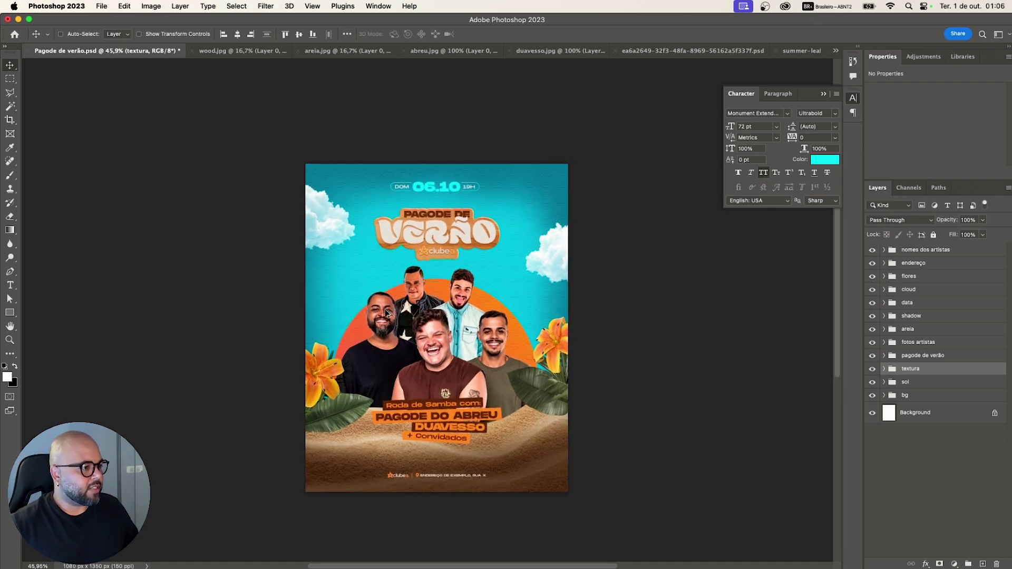
{"action": "scroll", "coordinate": [394, 302], "scroll_direction": "down", "scroll_amount": 2}
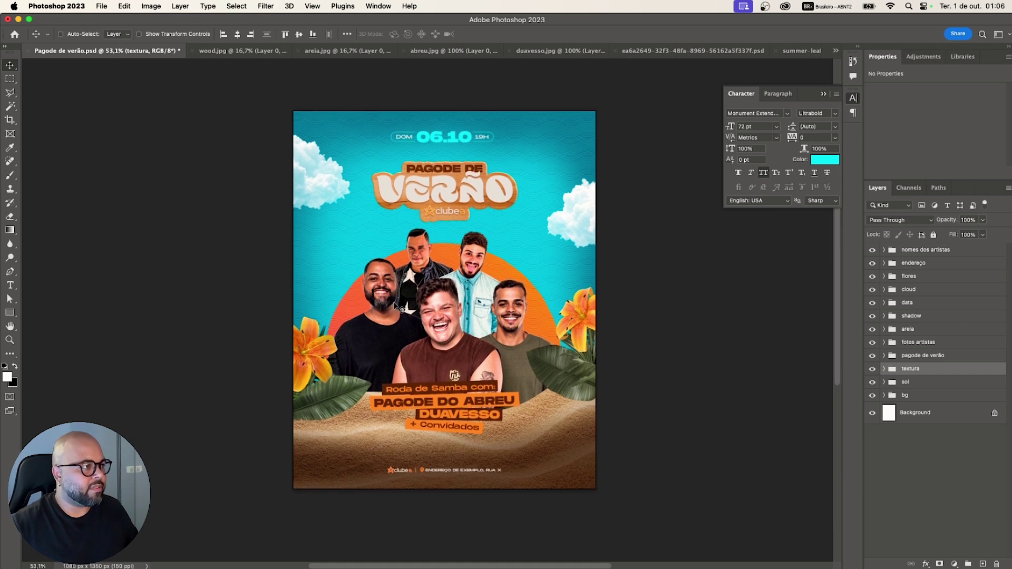
{"action": "scroll", "coordinate": [394, 250], "scroll_direction": "up", "scroll_amount": 1}
{"action": "scroll", "coordinate": [395, 250], "scroll_direction": "down", "scroll_amount": 2}
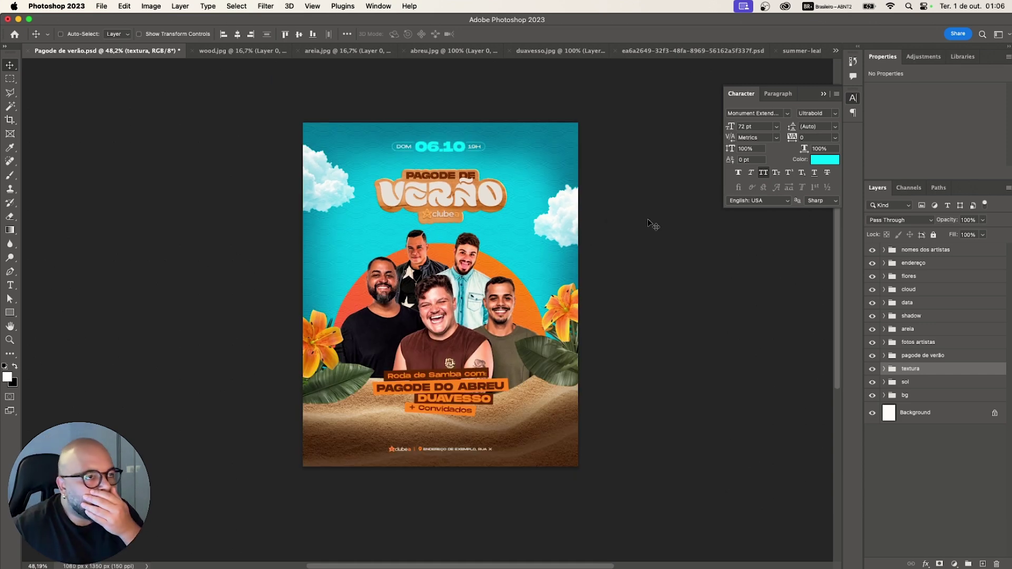
- Add a Color Lookup adjustment layer above the nomes dos artistas group, try 2Strip.look, and set the 3DLUT file to 3Strip.look
{"action": "left_click", "coordinate": [923, 57]}
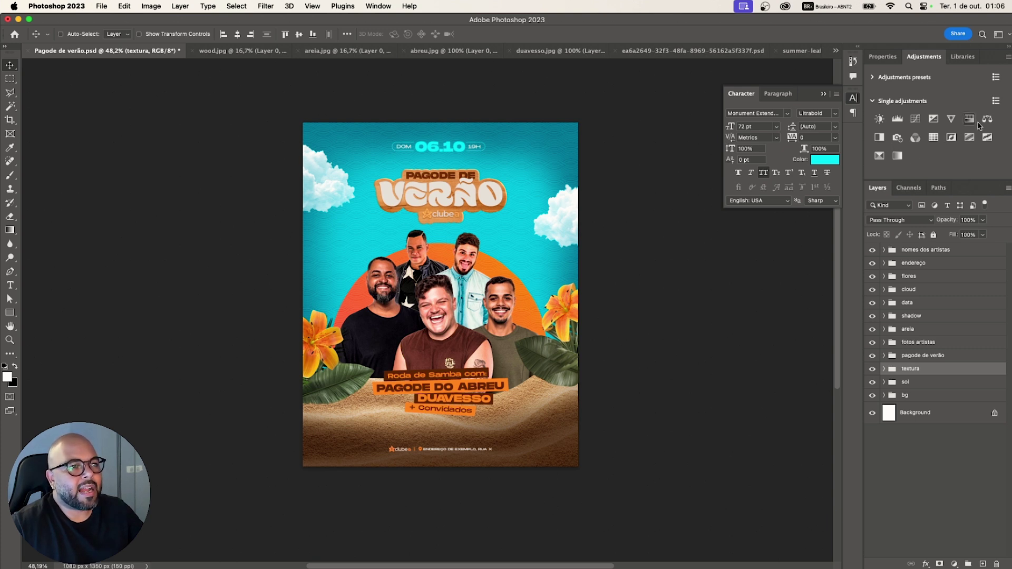
{"action": "left_click", "coordinate": [931, 251]}
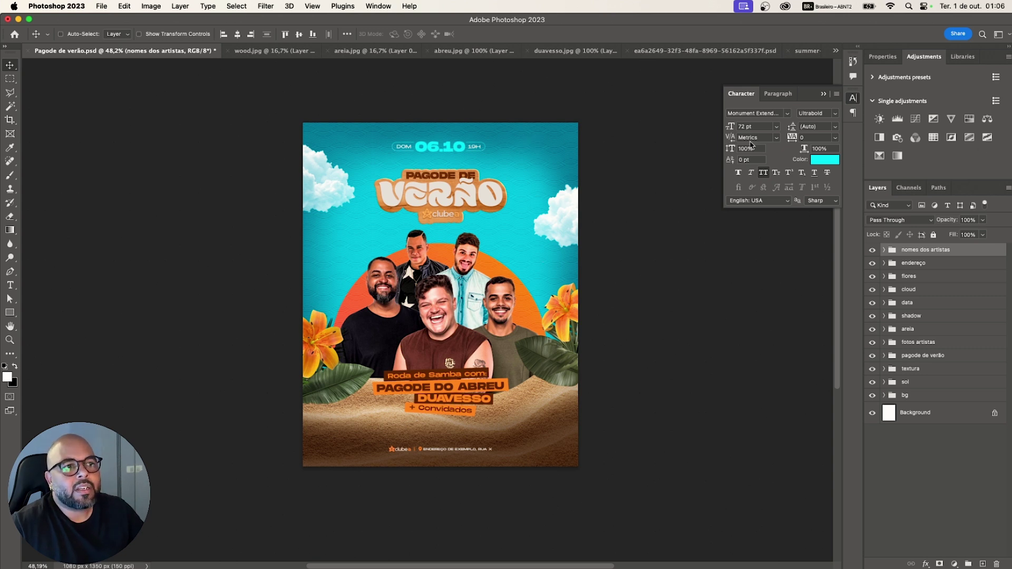
{"action": "left_click", "coordinate": [932, 137]}
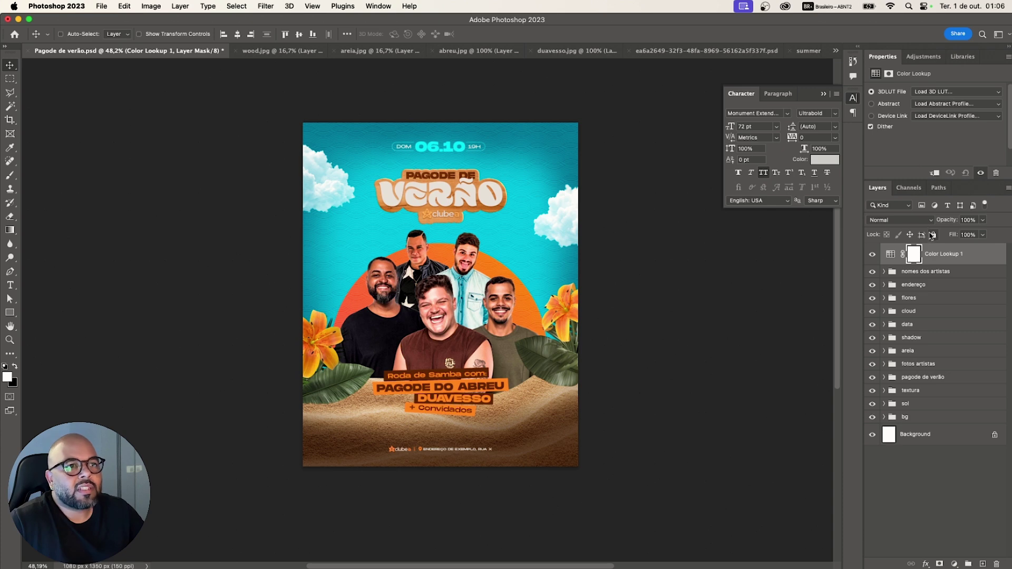
{"action": "left_click", "coordinate": [945, 92]}
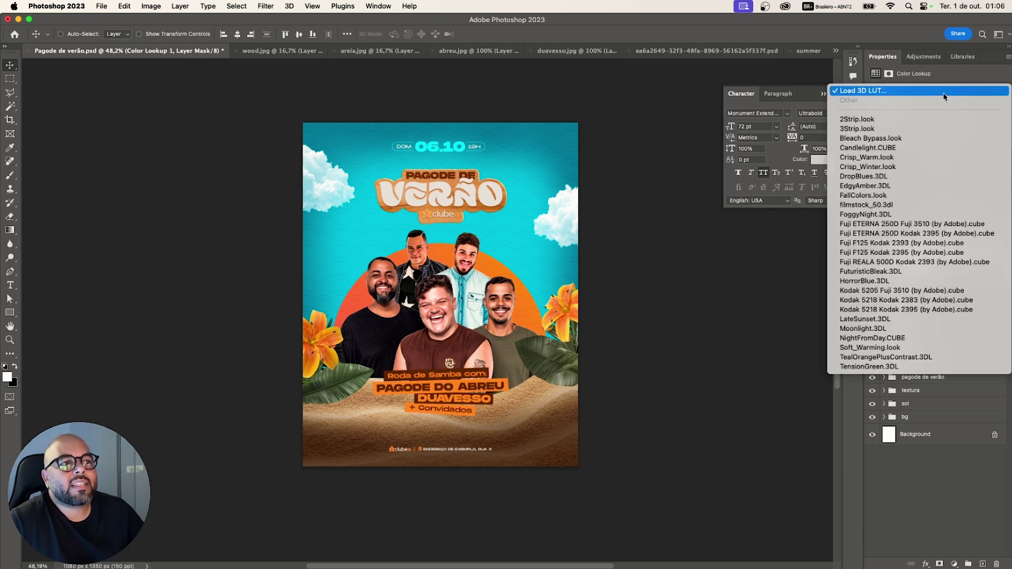
{"action": "left_click", "coordinate": [879, 123]}
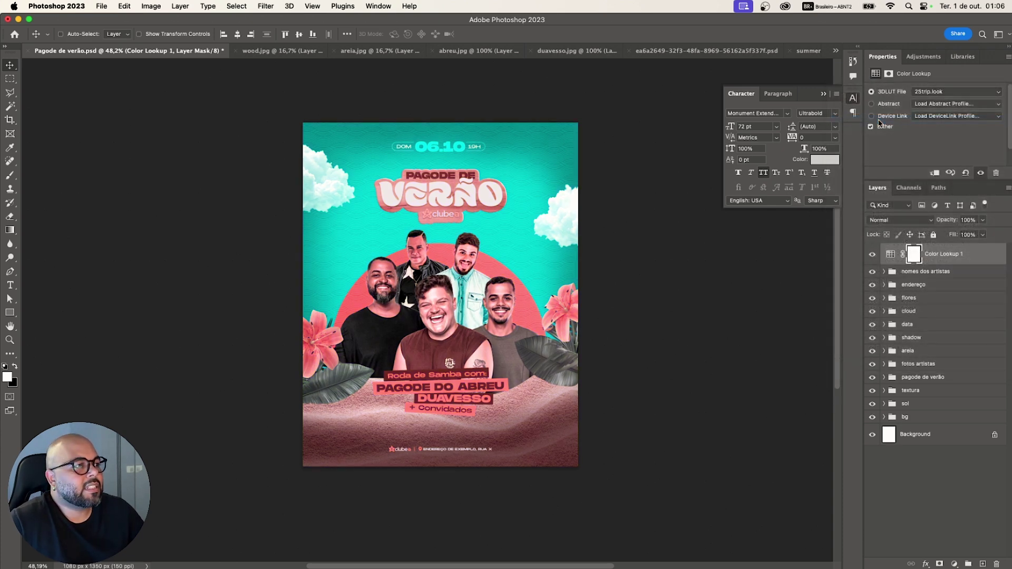
{"action": "left_click", "coordinate": [923, 92]}
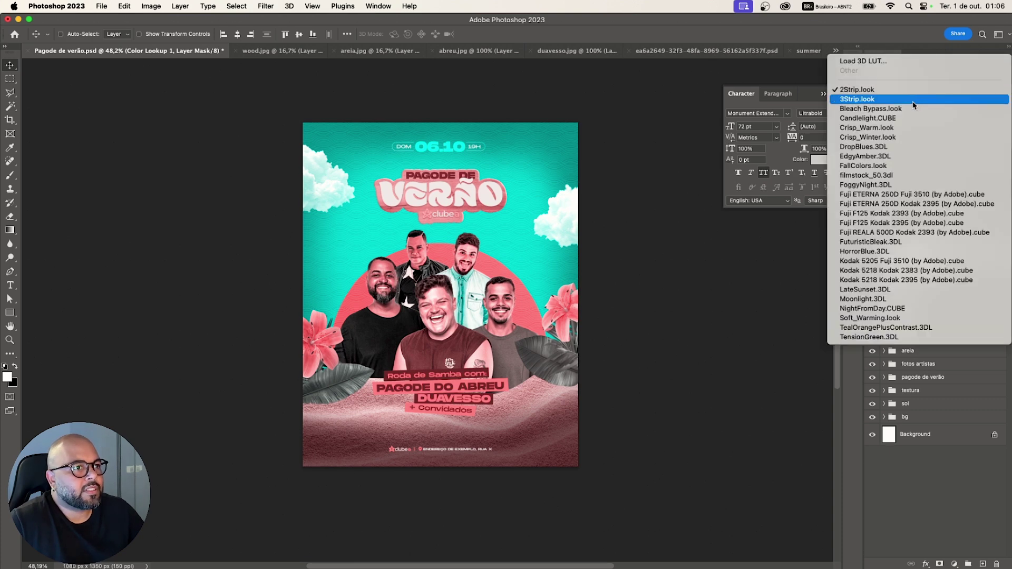
{"action": "left_click", "coordinate": [880, 101]}
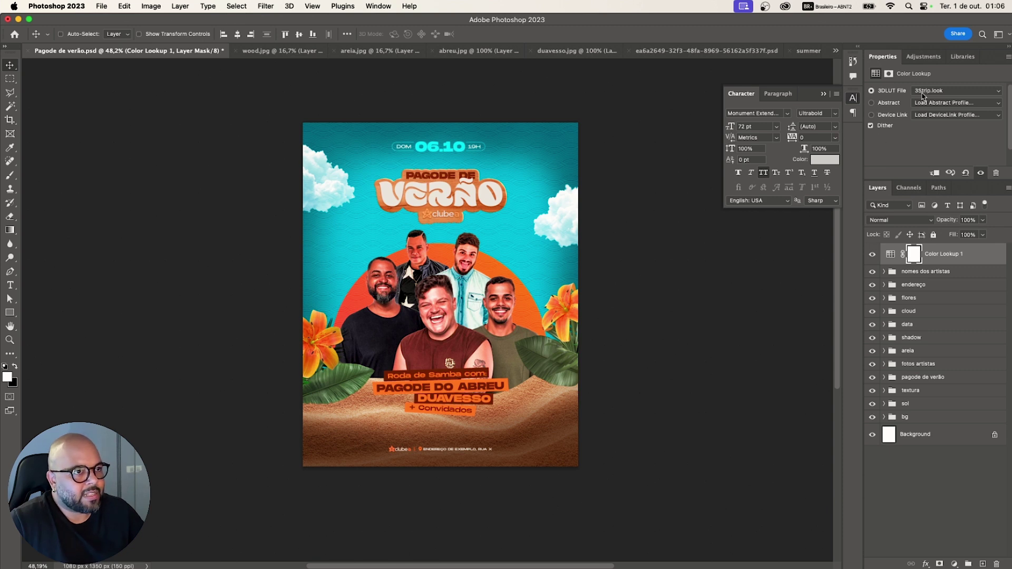
- Compare the flyer with and without the Color Lookup adjustment and lower that layer's opacity to 40%
{"action": "left_click", "coordinate": [872, 255]}
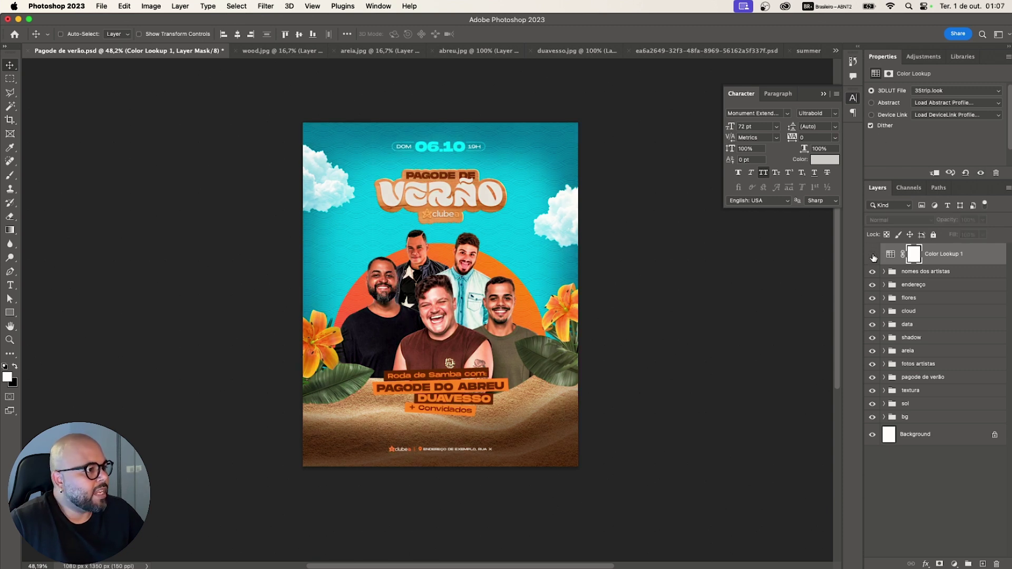
{"action": "left_click", "coordinate": [872, 255]}
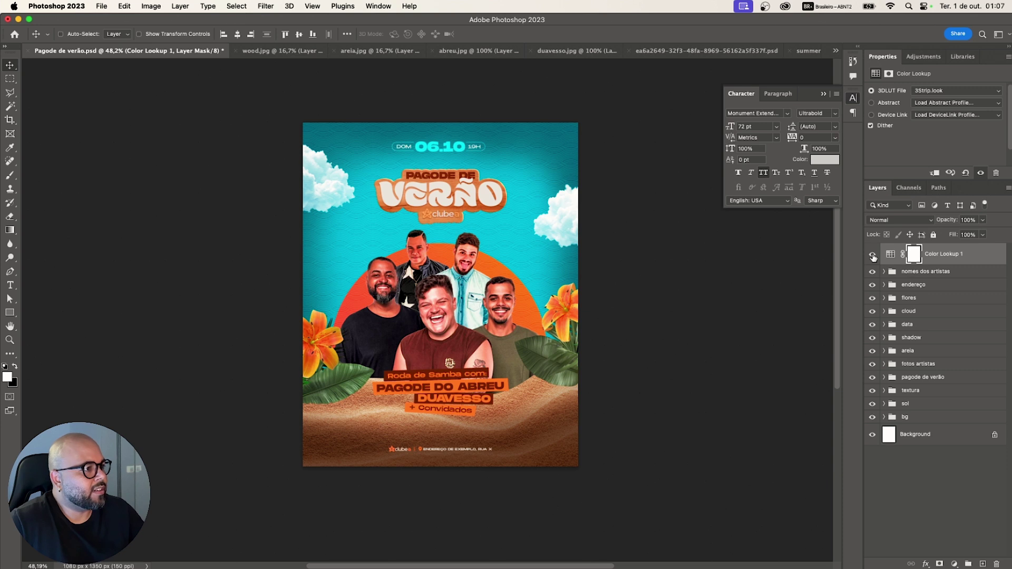
{"action": "left_click", "coordinate": [872, 255]}
{"action": "left_click", "coordinate": [872, 255]}
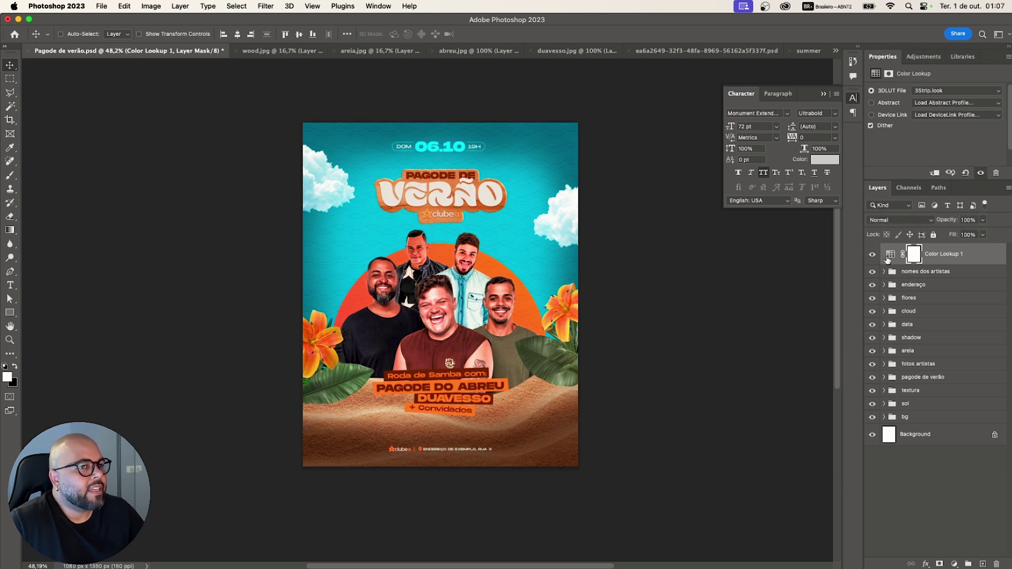
{"action": "left_click", "coordinate": [929, 260]}
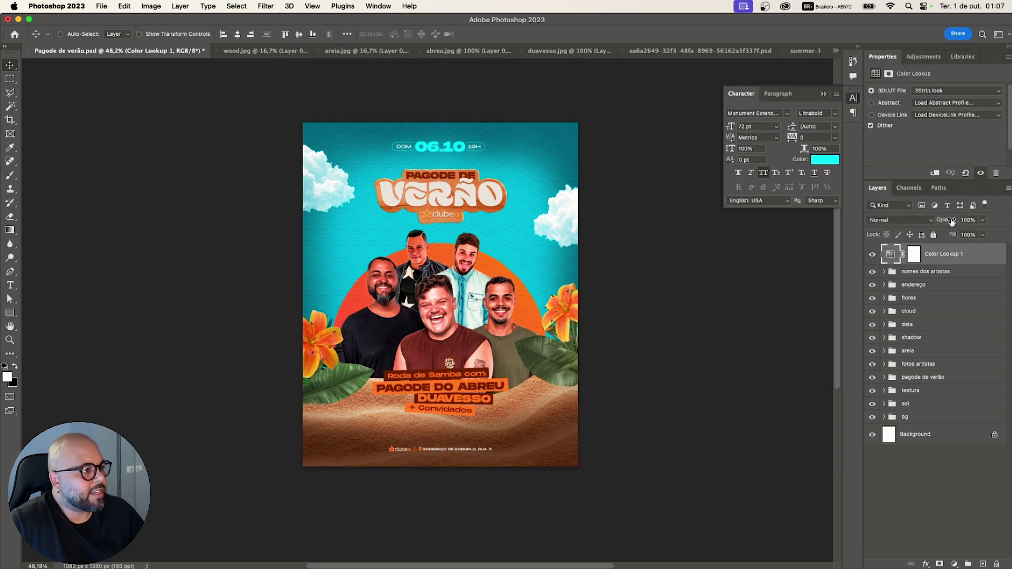
{"action": "left_click_drag", "start_coordinate": [952, 222], "coordinate": [942, 223]}
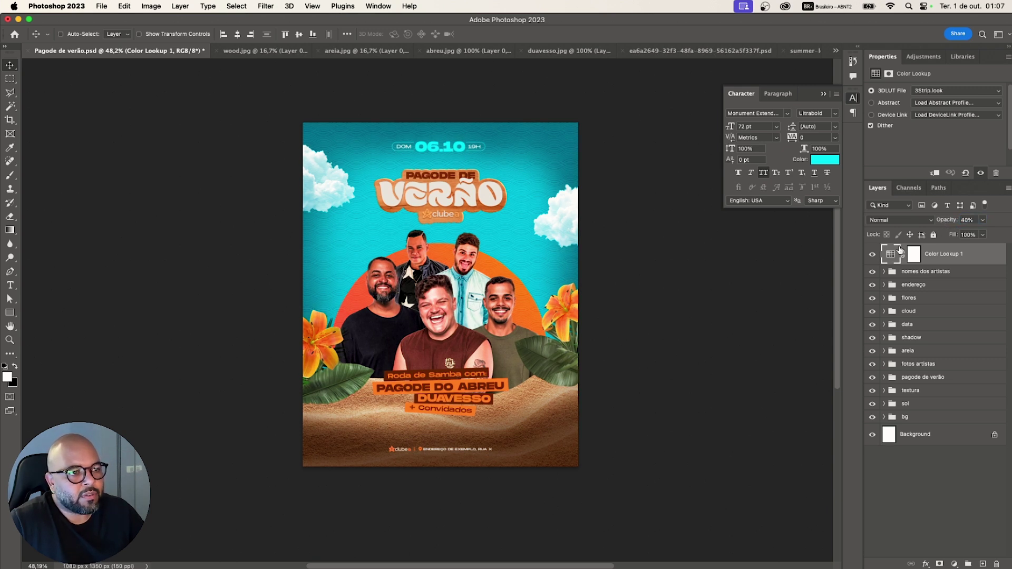
- Check the effect of the Color Lookup layer at 40% opacity by toggling its visibility
{"action": "left_click", "coordinate": [872, 255]}
{"action": "left_click", "coordinate": [873, 255]}
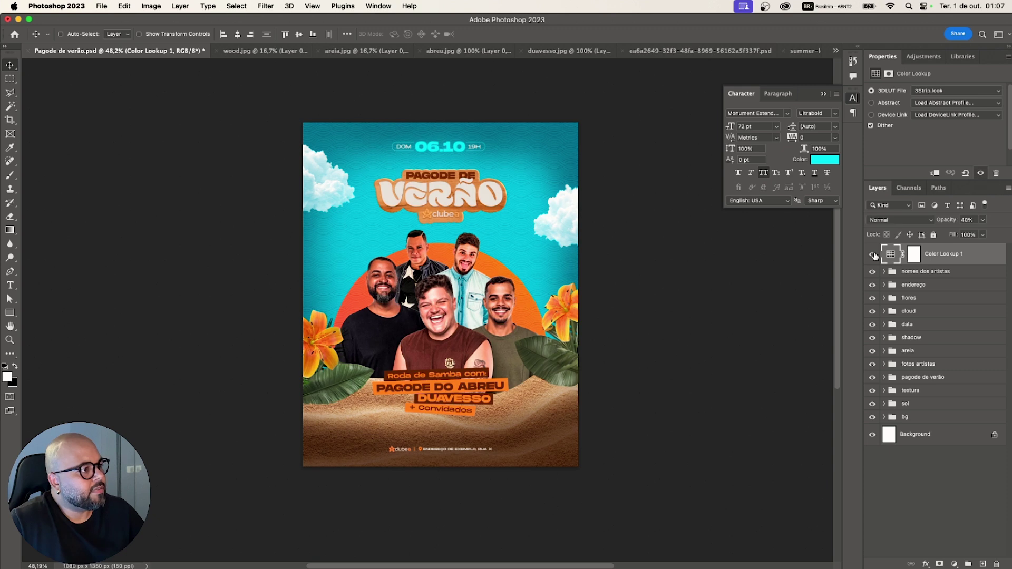
{"action": "left_click", "coordinate": [872, 255]}
{"action": "left_click", "coordinate": [873, 255]}
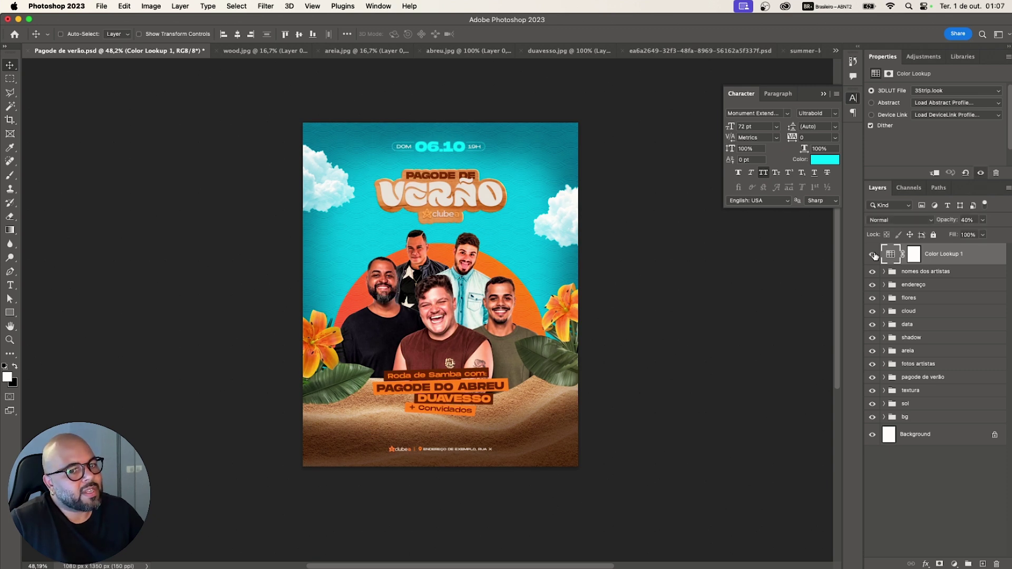
{"action": "left_click", "coordinate": [872, 255]}
{"action": "left_click", "coordinate": [873, 255]}
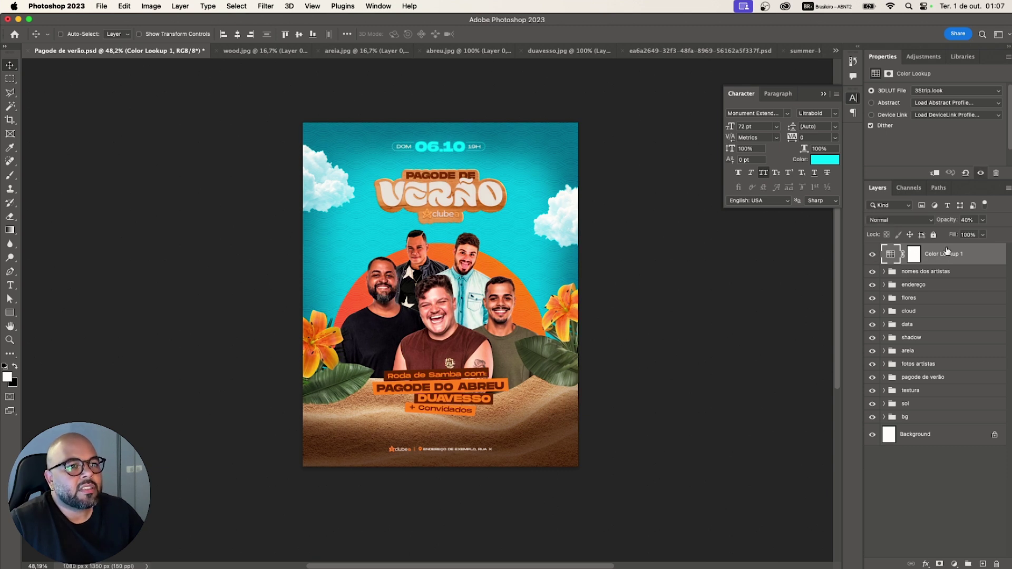
- Add a Curves adjustment layer above the Color Lookup layer and shift the RGB curve's black point slightly inward to deepen the shadows
{"action": "left_click", "coordinate": [929, 58]}
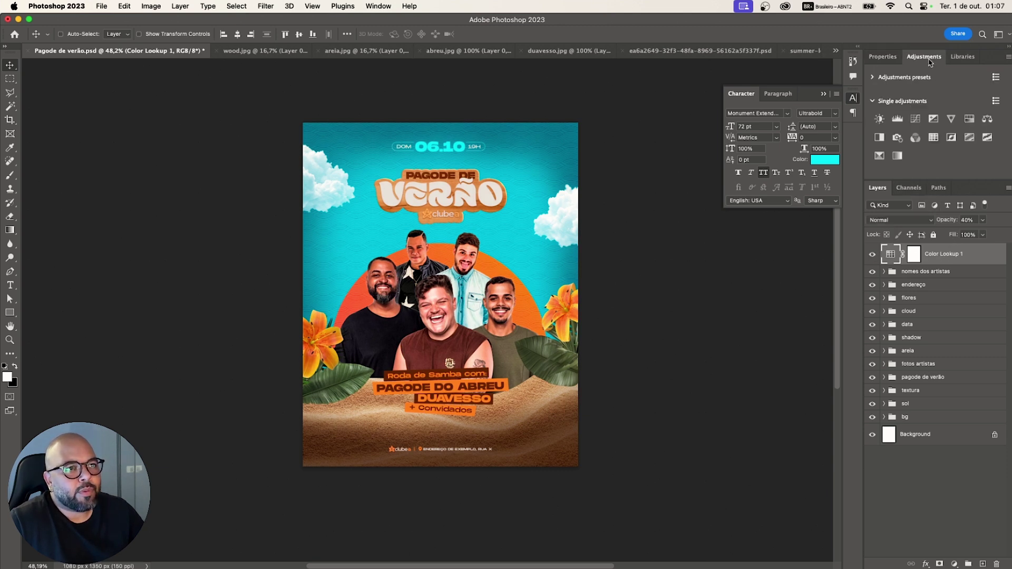
{"action": "left_click", "coordinate": [915, 121]}
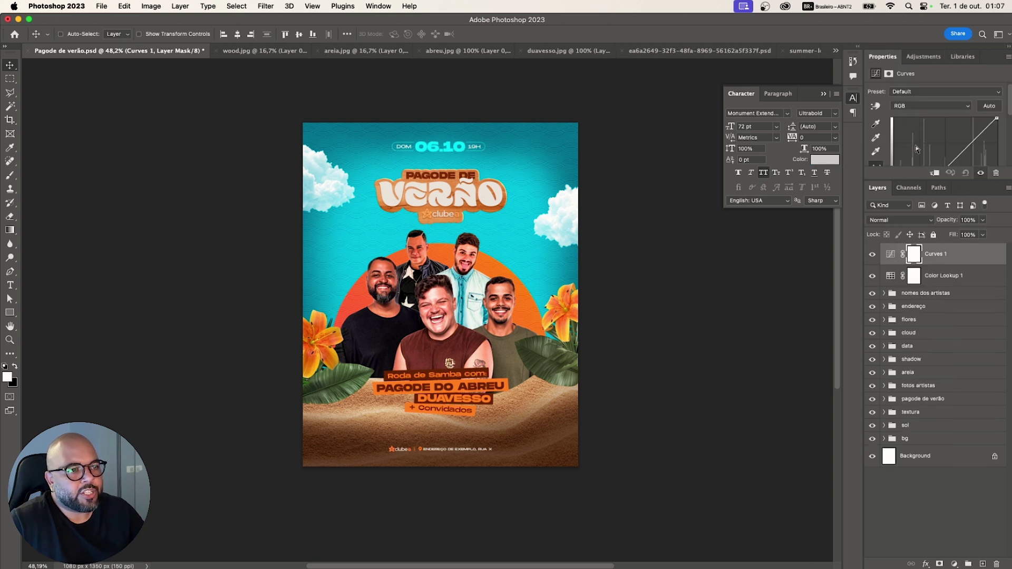
{"action": "scroll", "coordinate": [924, 145], "scroll_direction": "down", "scroll_amount": 3}
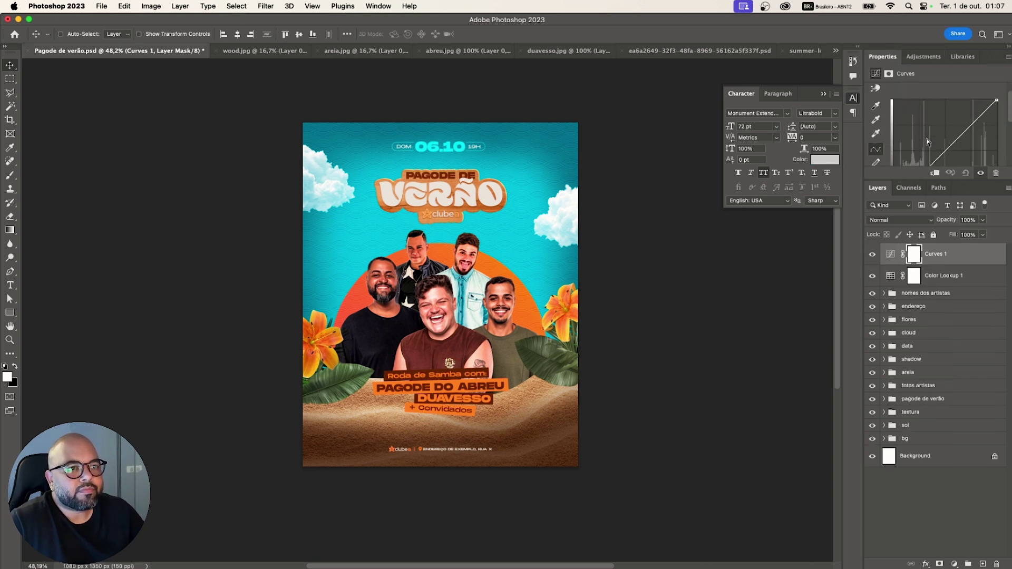
{"action": "scroll", "coordinate": [928, 138], "scroll_direction": "down", "scroll_amount": 1}
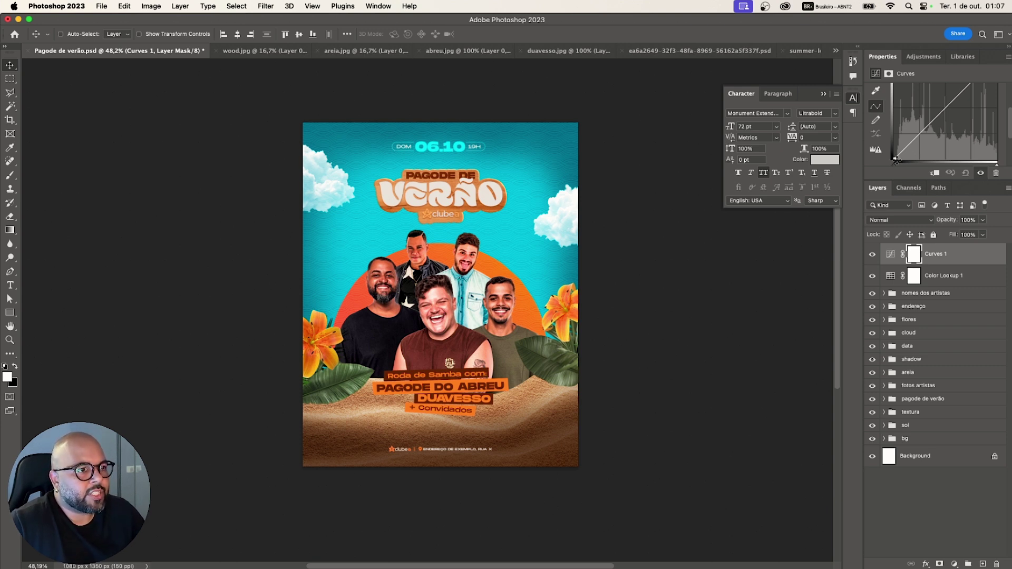
{"action": "left_click_drag", "start_coordinate": [894, 158], "coordinate": [898, 159]}
{"action": "scroll", "coordinate": [986, 126], "scroll_direction": "up", "scroll_amount": 5}
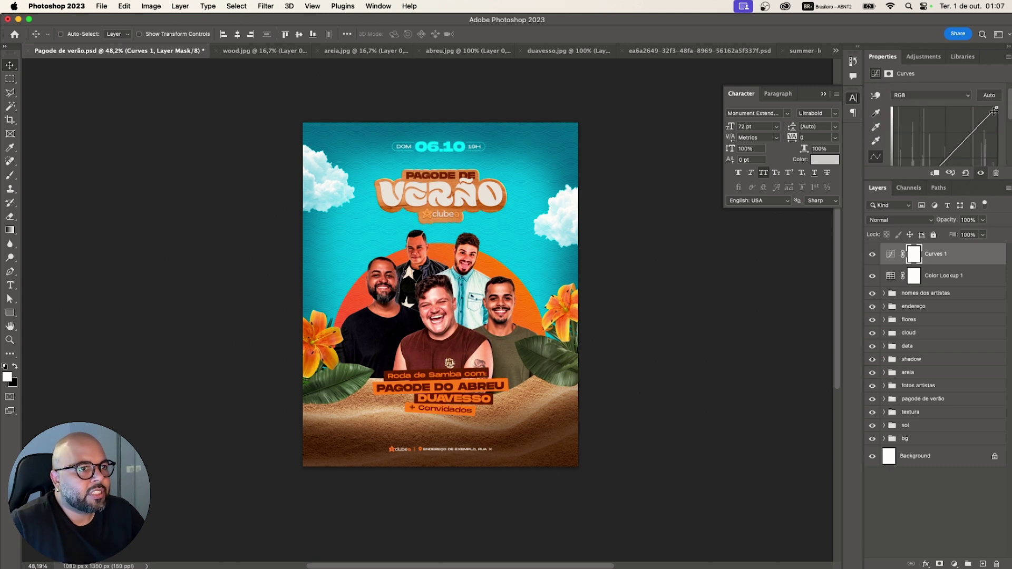
{"action": "mouse_move", "coordinate": [997, 109]}
{"action": "left_mouse_down"}
{"action": "mouse_move", "coordinate": [986, 108]}
{"action": "mouse_move", "coordinate": [997, 107]}
{"action": "left_mouse_up"}
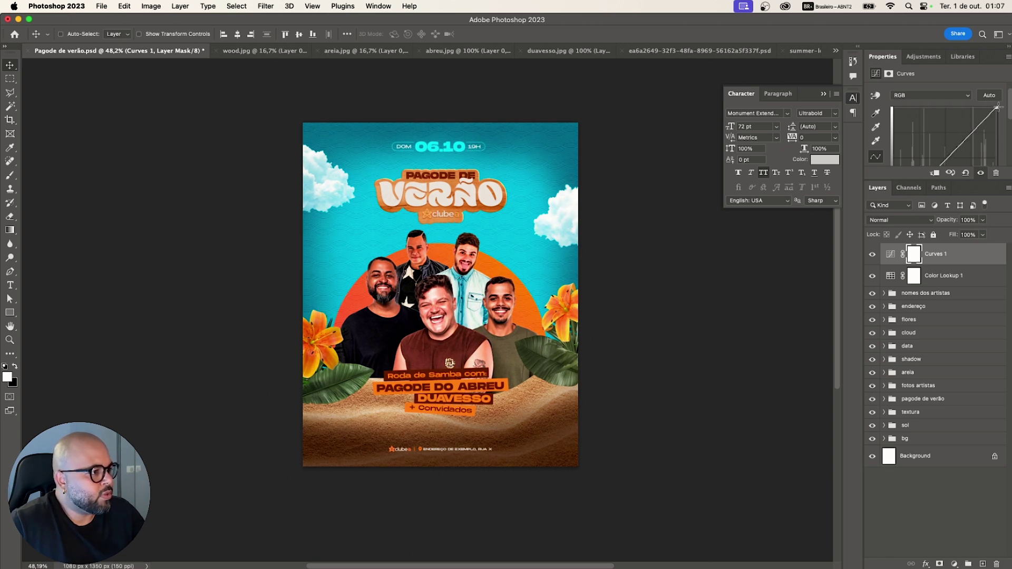
{"action": "scroll", "coordinate": [927, 126], "scroll_direction": "down", "scroll_amount": 3}
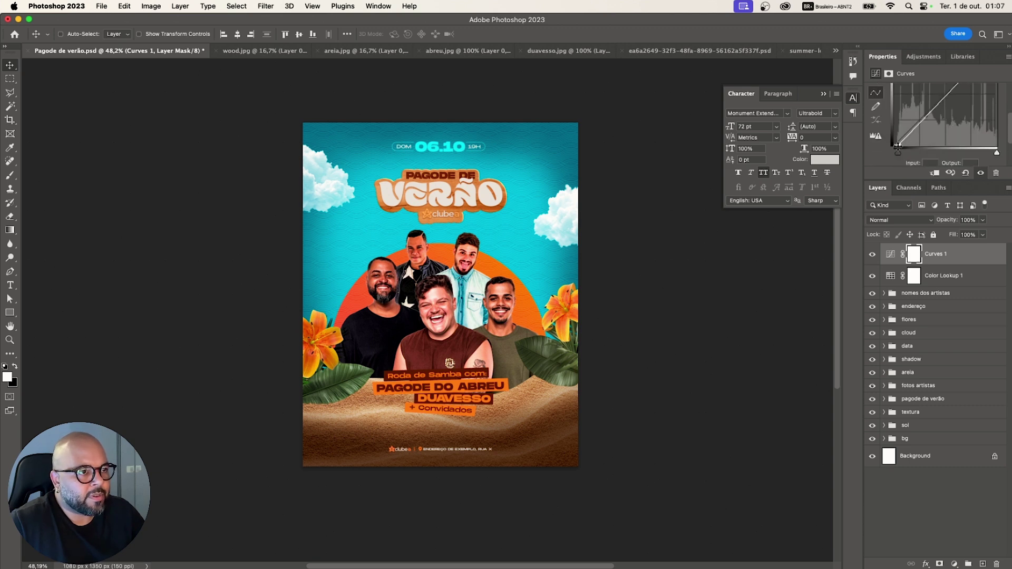
{"action": "left_click_drag", "start_coordinate": [897, 152], "coordinate": [898, 152]}
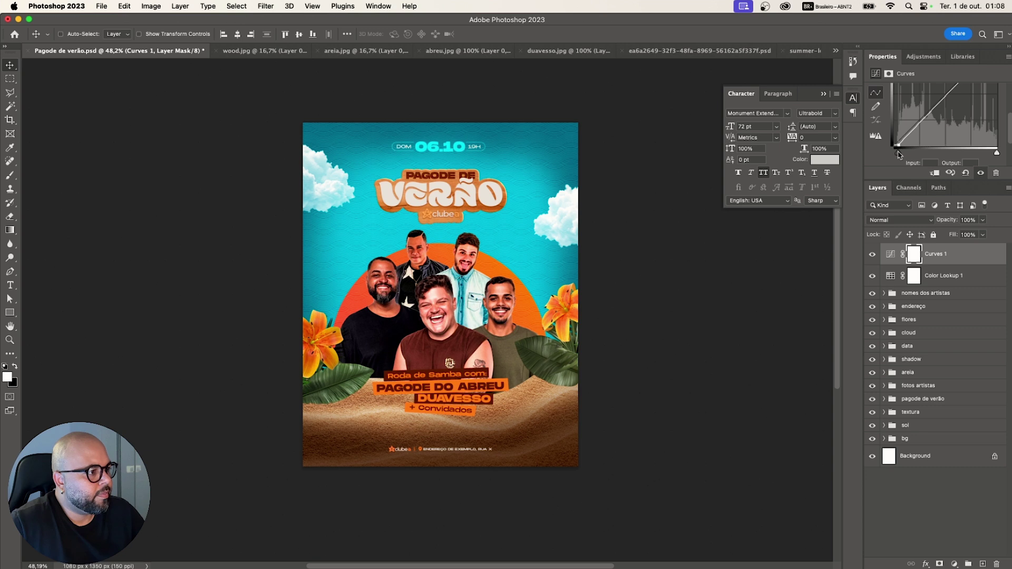
- Compare the flyer with and without the Curves and Color Lookup adjustments by toggling the visibility of both layers
{"action": "left_click", "coordinate": [872, 255]}
{"action": "left_click", "coordinate": [872, 256]}
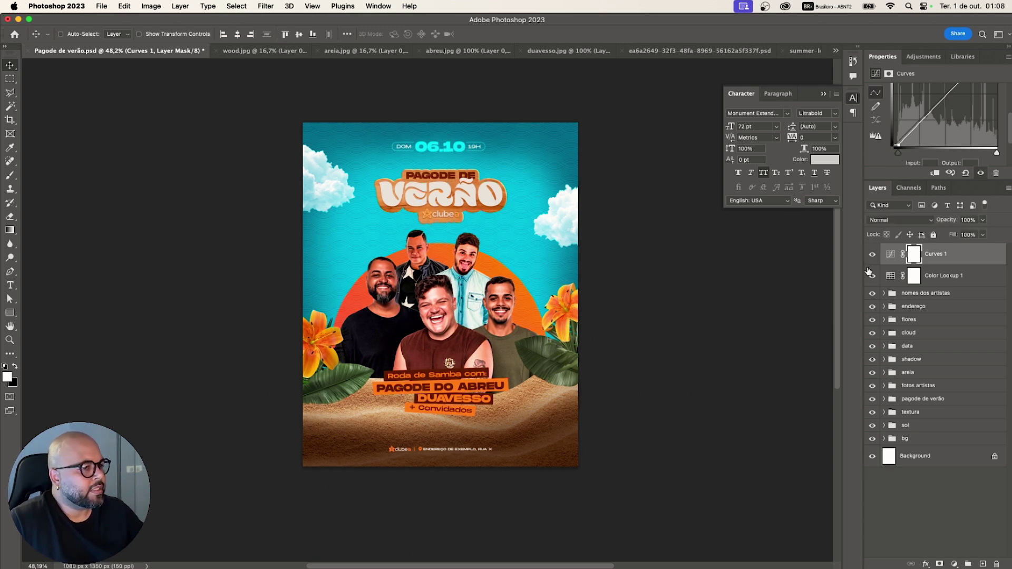
{"action": "left_click", "coordinate": [872, 275]}
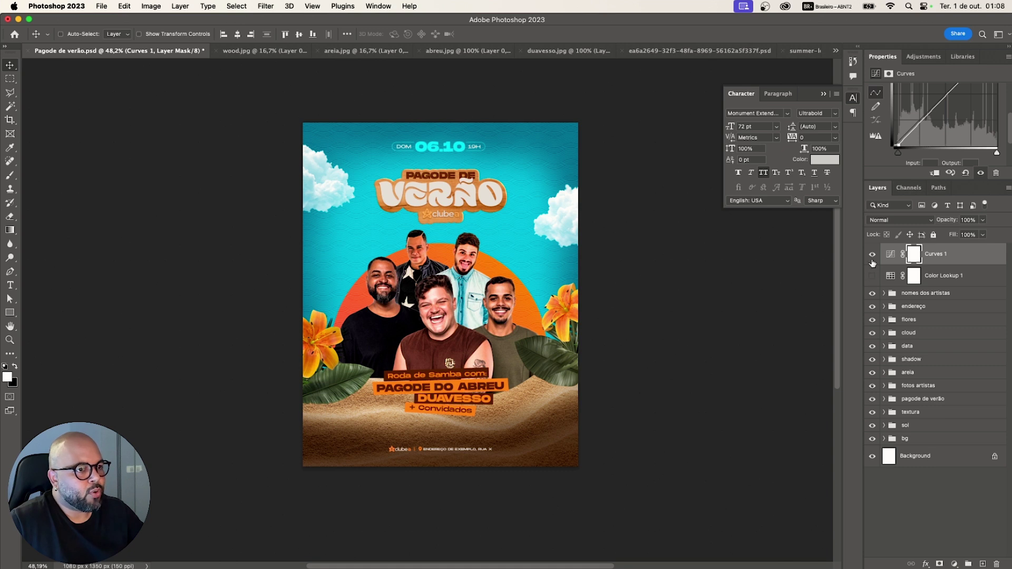
{"action": "left_click", "coordinate": [872, 255]}
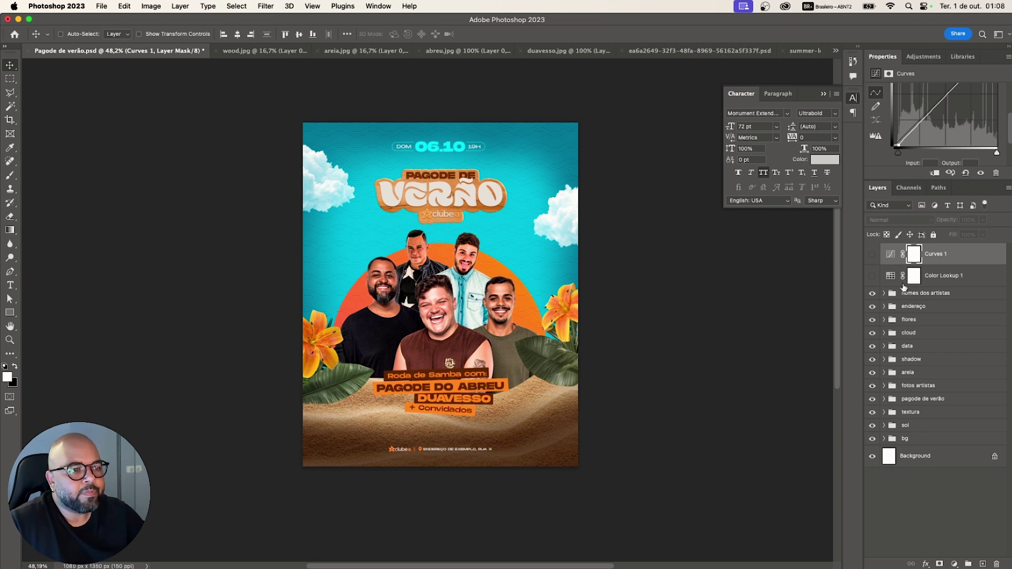
{"action": "left_click", "coordinate": [873, 276]}
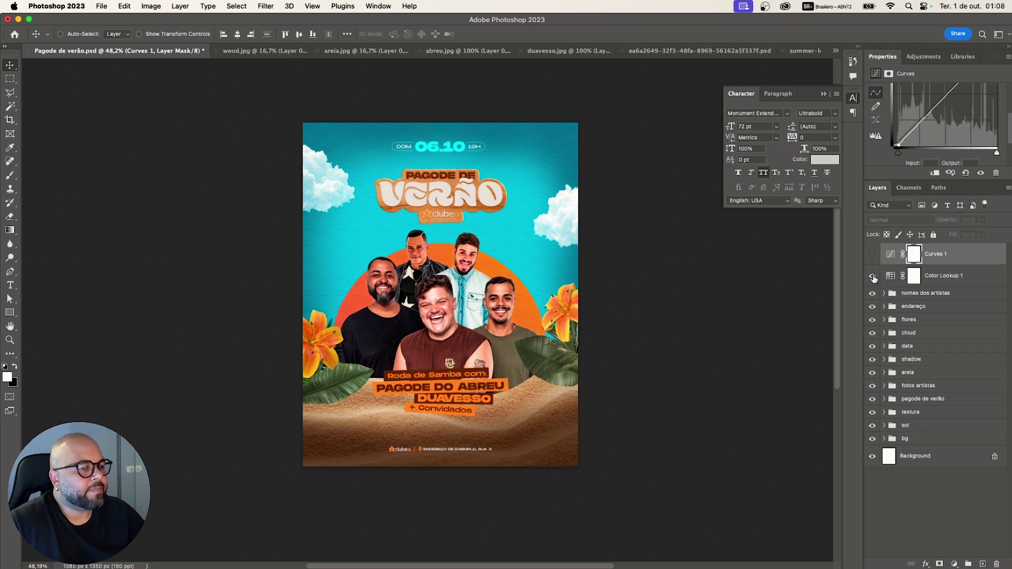
{"action": "left_click", "coordinate": [872, 254]}
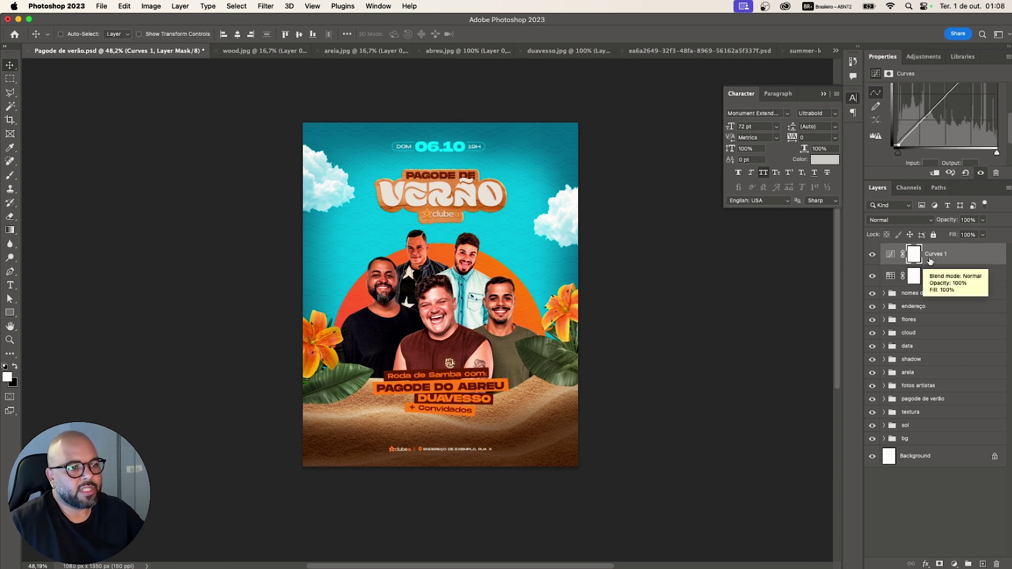
- Group the Curves and Color Lookup adjustment layers together and name the group fx
{"action": "left_click", "coordinate": [931, 273]}
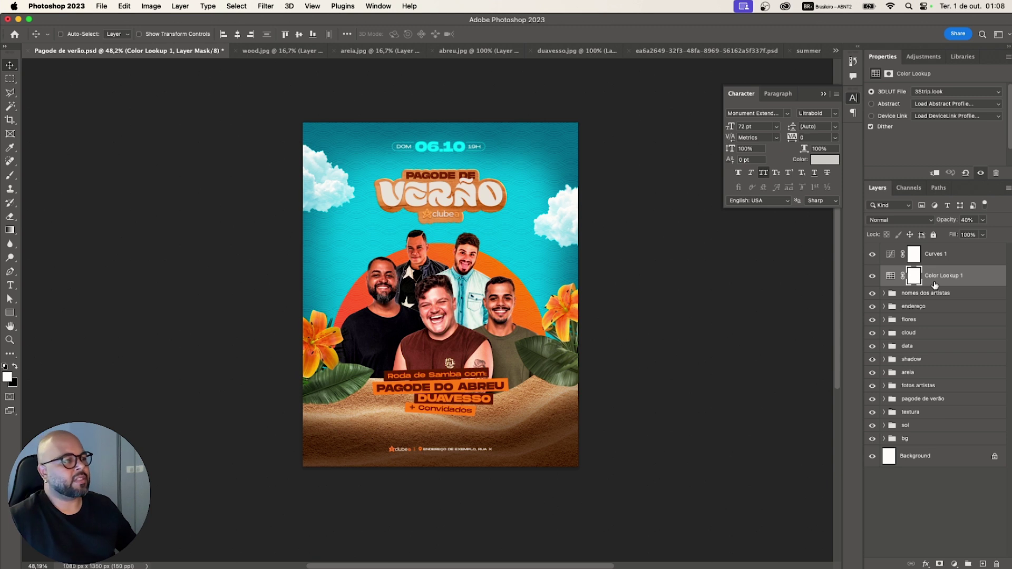
{"action": "left_click", "coordinate": [934, 259], "text": "shift"}
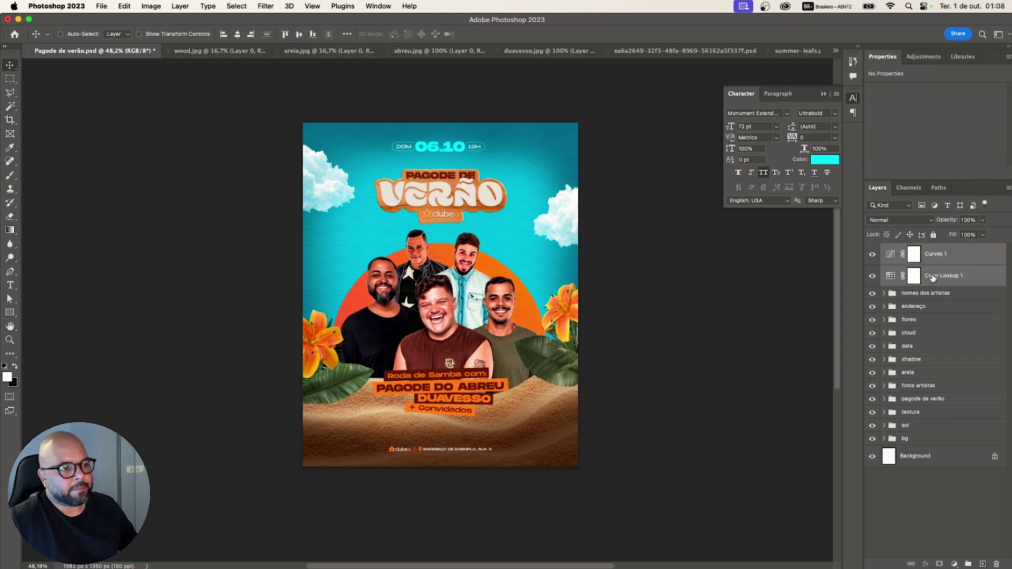
{"action": "key", "text": "super+g"}
{"action": "double_click", "coordinate": [910, 248]}
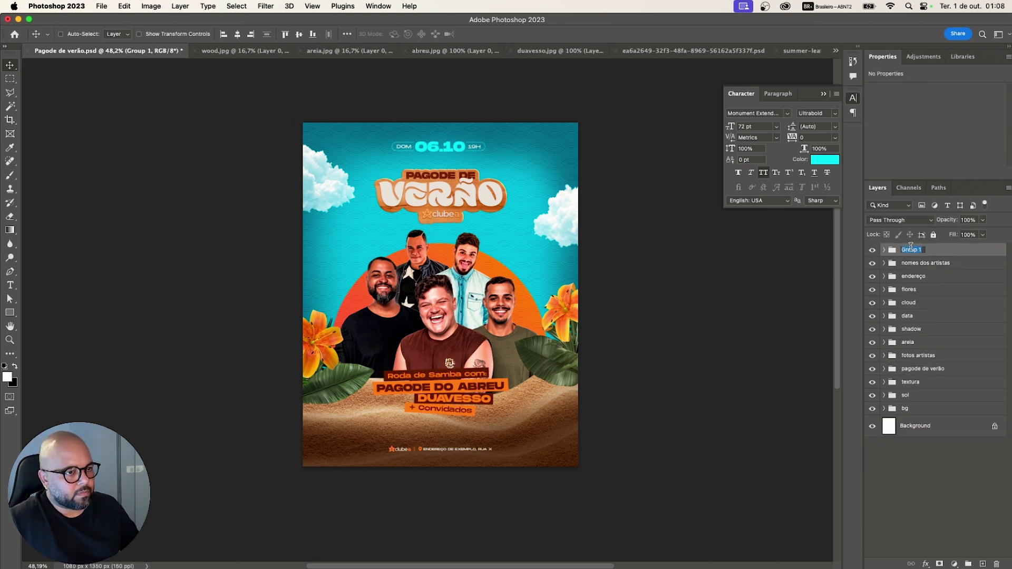
{"action": "type", "text": "fx"}
{"action": "key", "text": "Return"}
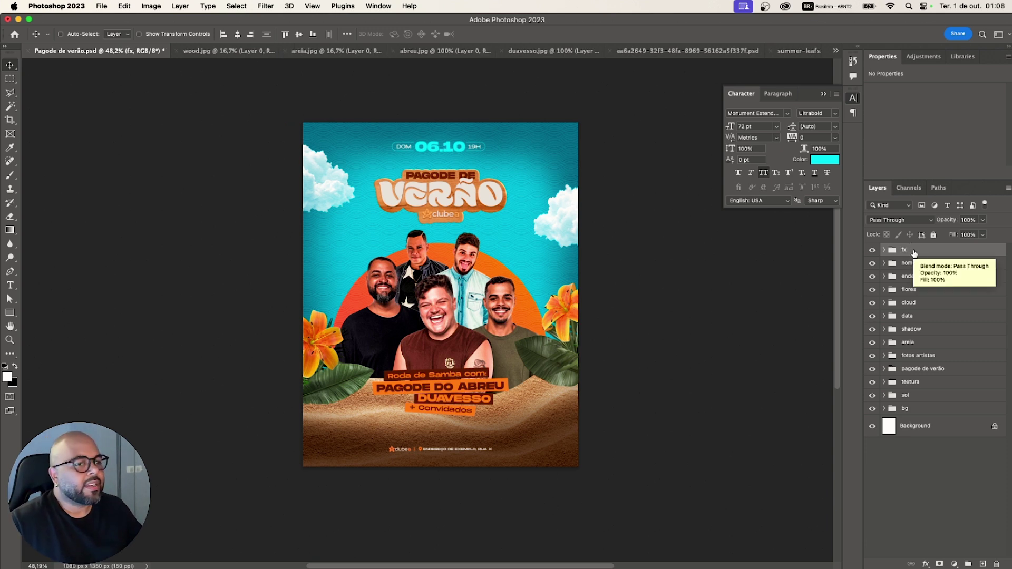
- Review the Curves layer inside the fx group and the available single adjustments, leaving the group collapsed
{"action": "left_click", "coordinate": [925, 454]}
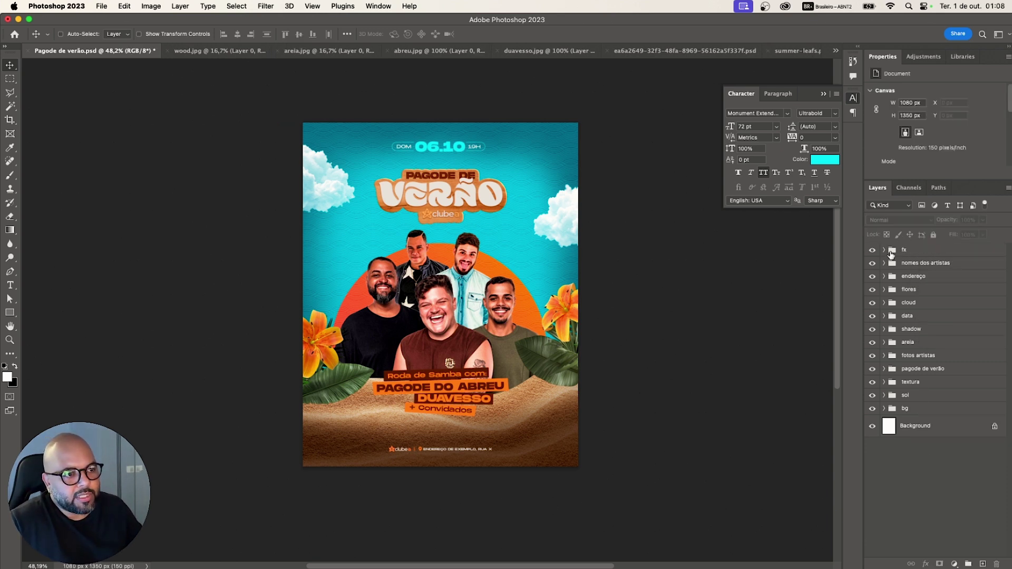
{"action": "left_click", "coordinate": [884, 249]}
{"action": "left_click", "coordinate": [915, 265]}
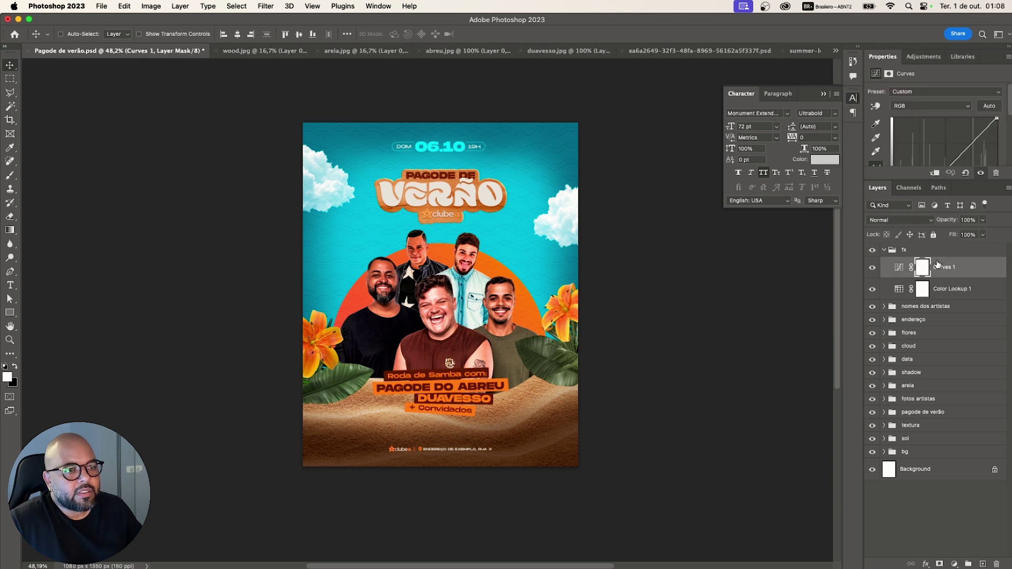
{"action": "left_click", "coordinate": [917, 58]}
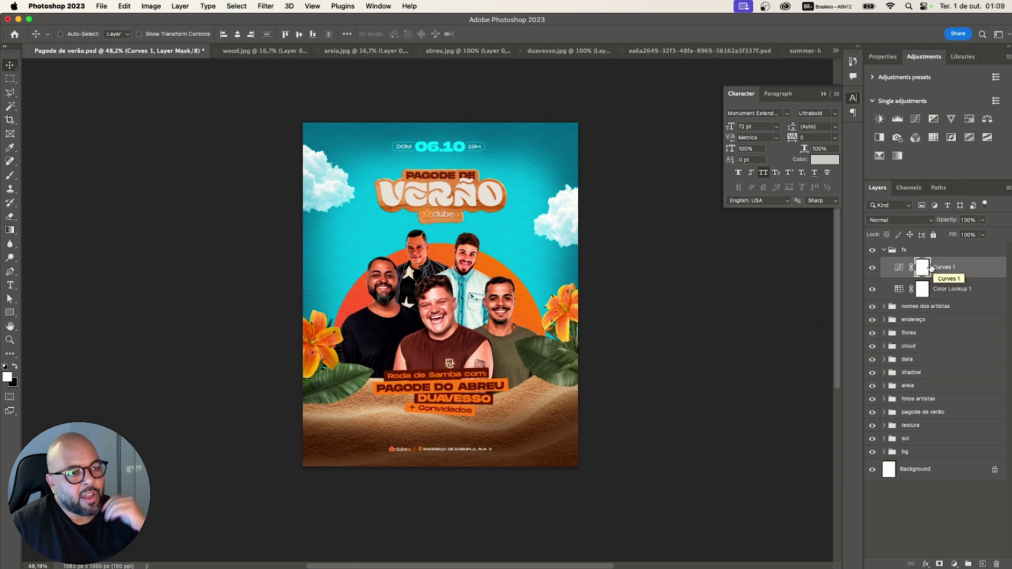
{"action": "left_click", "coordinate": [884, 250]}
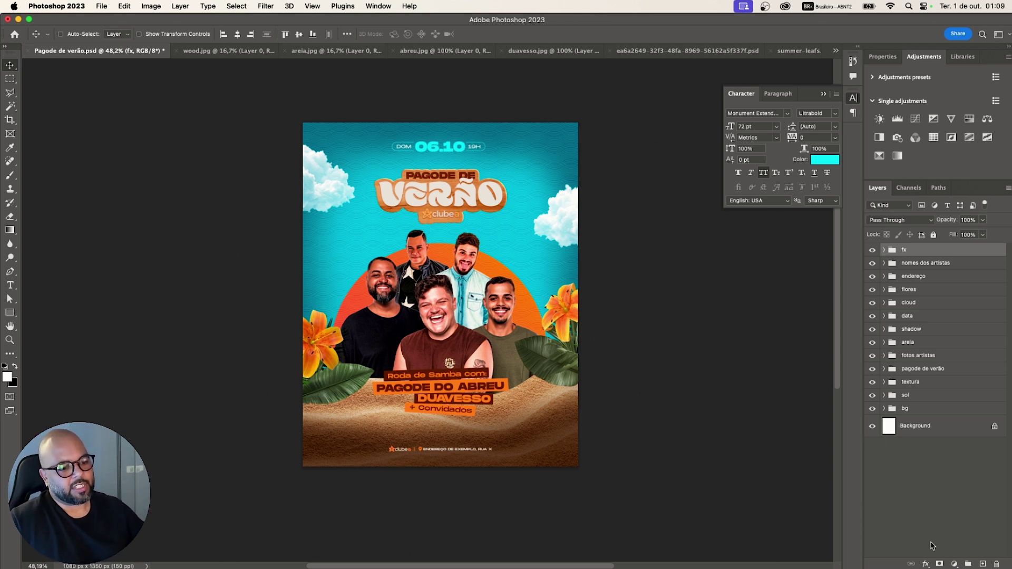
- Stamp all visible layers into a new merged layer above the fx group and convert it to a Smart Object
{"action": "left_click", "coordinate": [921, 453]}
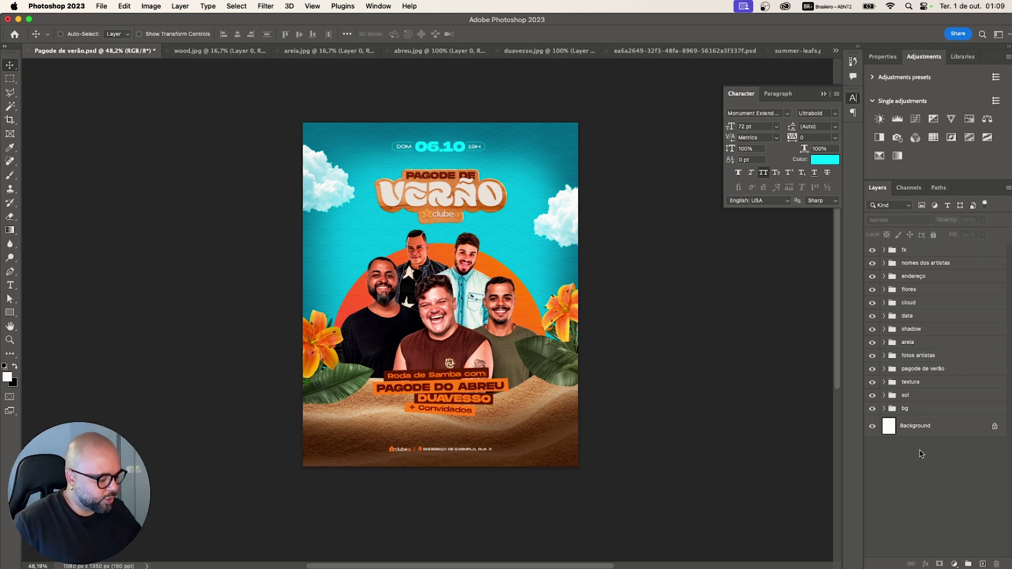
{"action": "key", "text": "super"}
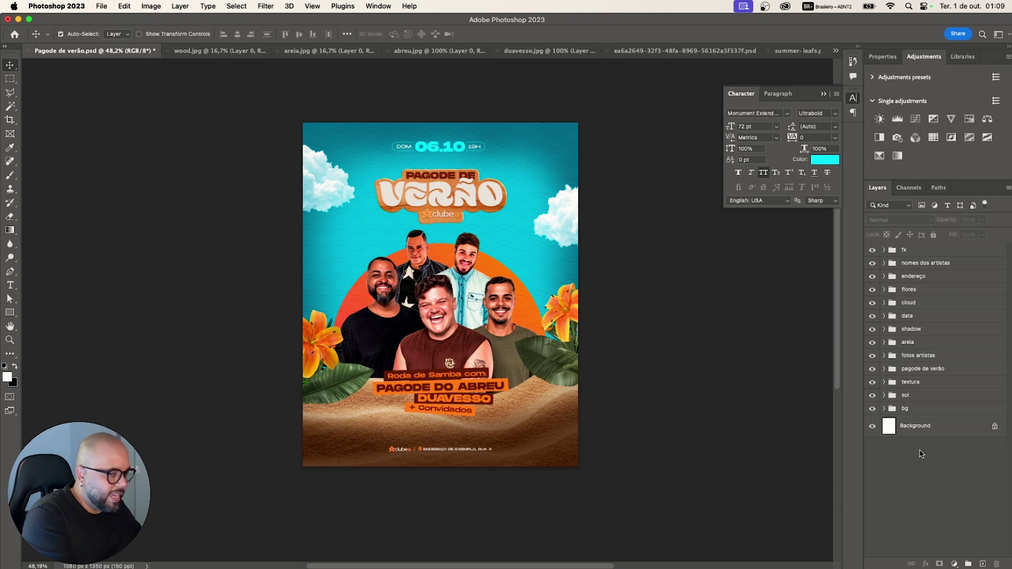
{"action": "key", "text": "super+alt+shift+e"}
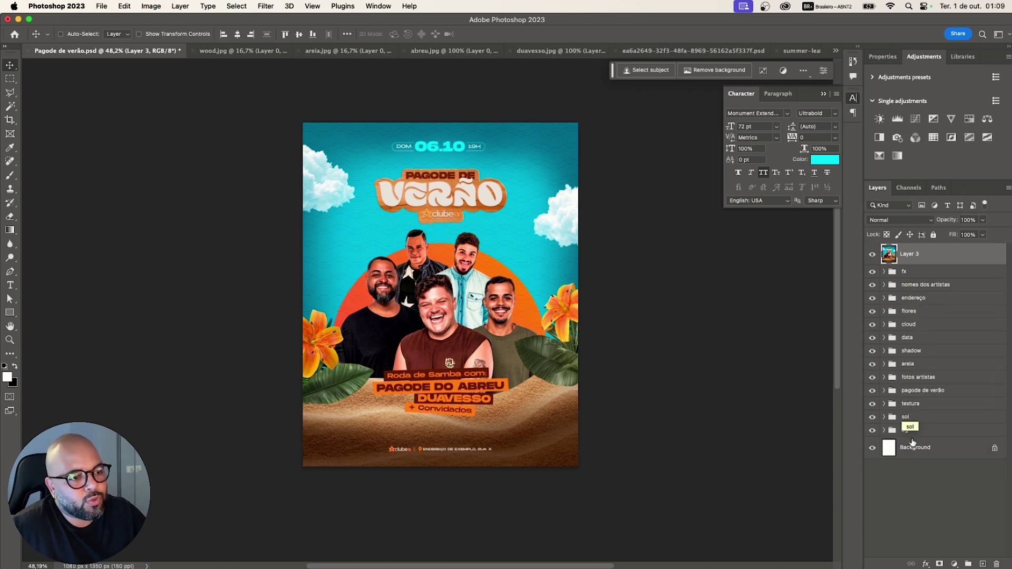
{"action": "right_click", "coordinate": [902, 256]}
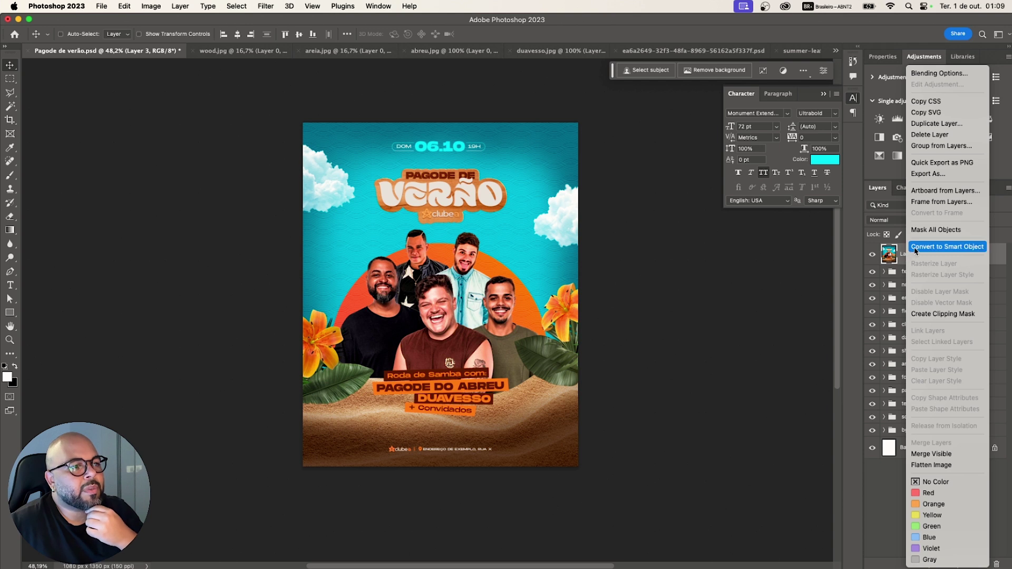
{"action": "left_click", "coordinate": [914, 251]}
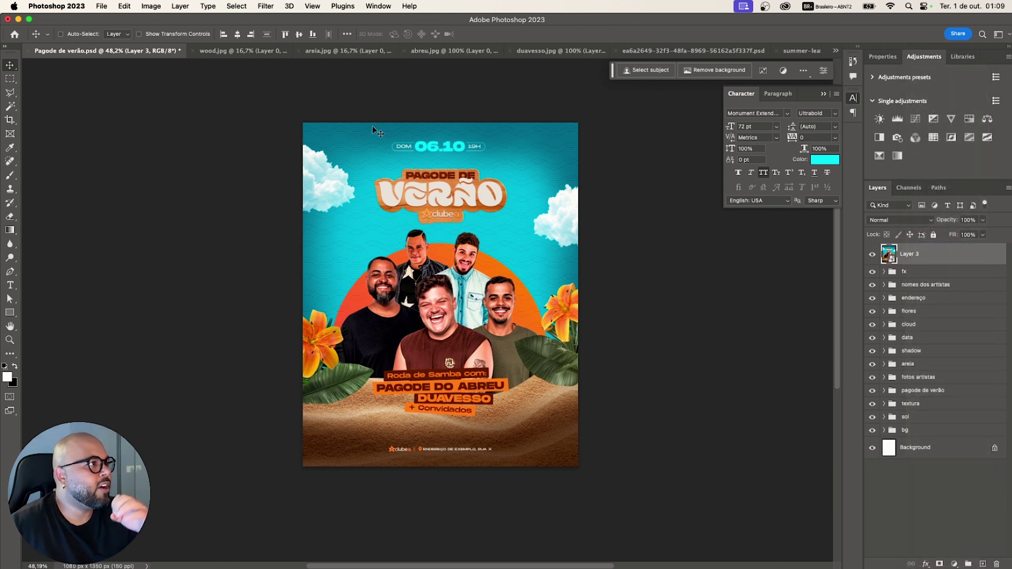
- Open the Camera Raw Filter on the merged Smart Object, try Clarity at -100, and set Clarity to +10 and Texture to +6
{"action": "left_click", "coordinate": [268, 7]}
{"action": "left_click", "coordinate": [273, 21]}
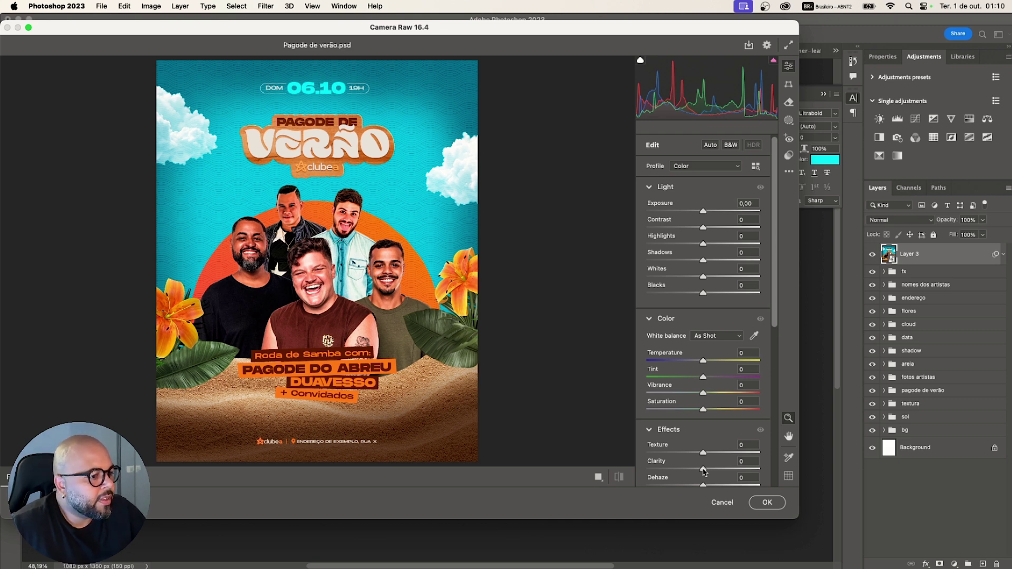
{"action": "left_click_drag", "start_coordinate": [704, 472], "coordinate": [710, 472]}
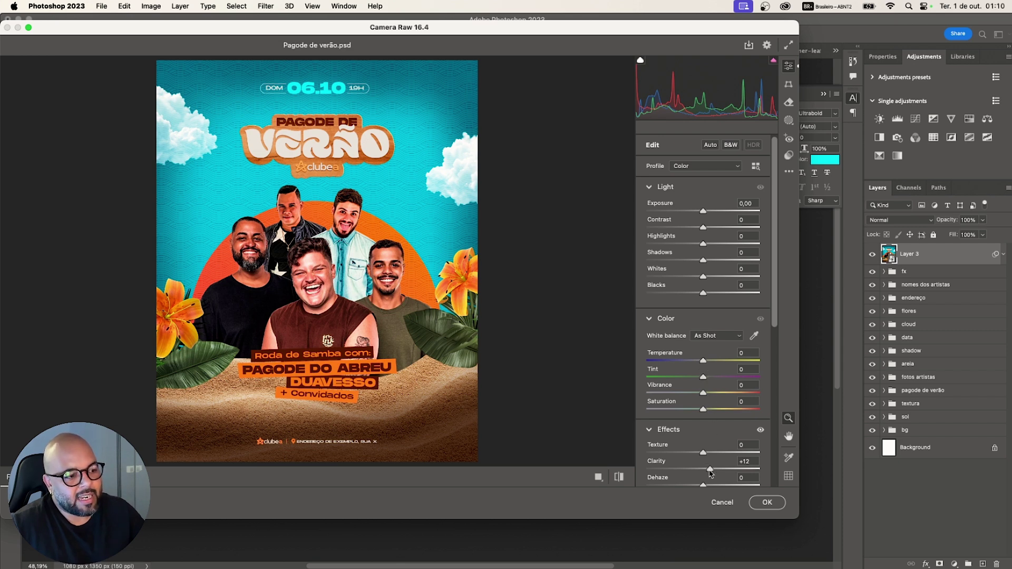
{"action": "left_click_drag", "start_coordinate": [710, 473], "coordinate": [618, 463]}
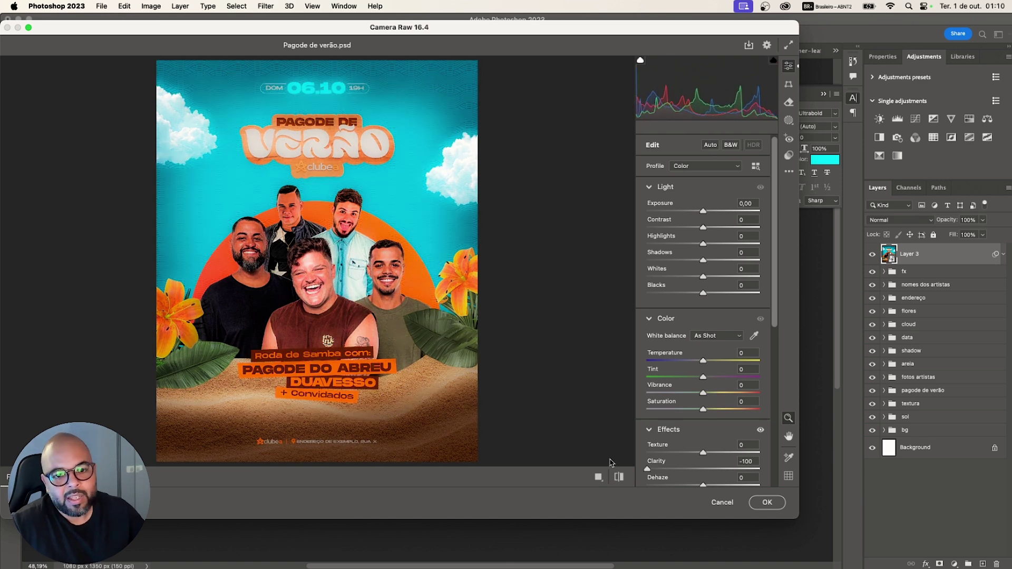
{"action": "left_click_drag", "start_coordinate": [612, 463], "coordinate": [710, 475]}
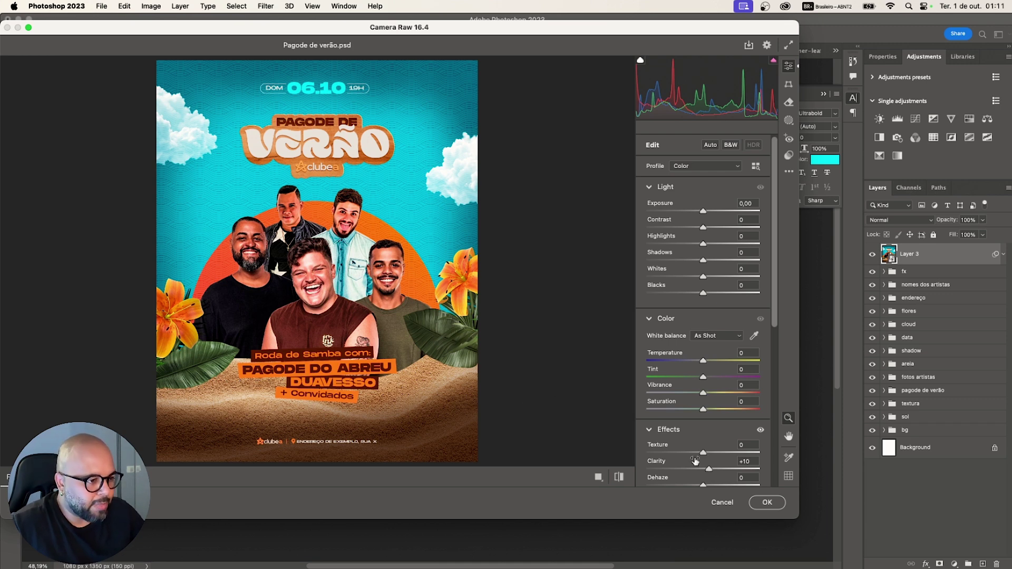
{"action": "left_click_drag", "start_coordinate": [702, 452], "coordinate": [706, 454]}
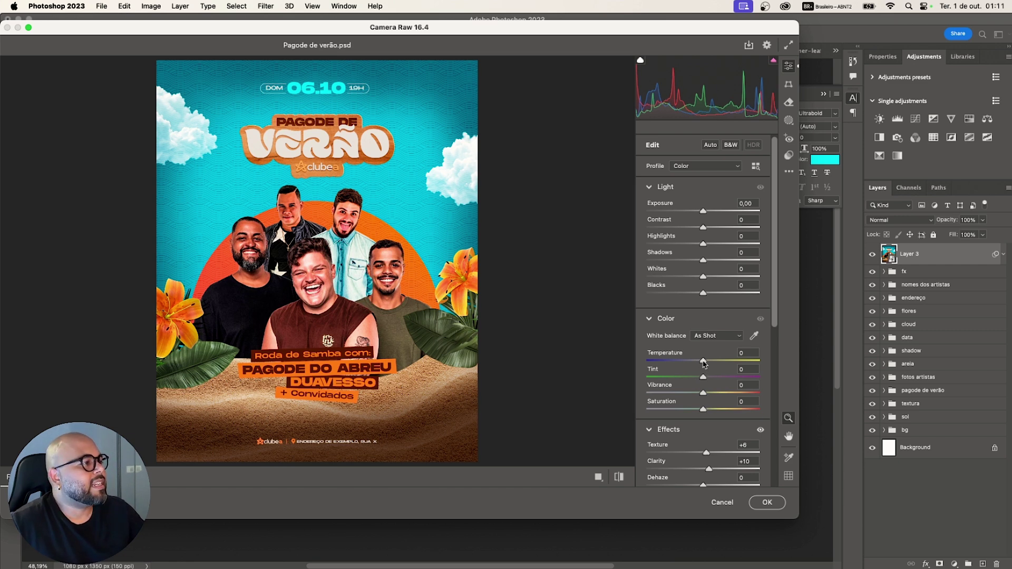
- Warm the flyer by setting the Camera Raw Temperature to +10, keep Exposure at 0,00, and apply the filter
{"action": "left_click_drag", "start_coordinate": [703, 363], "coordinate": [708, 364]}
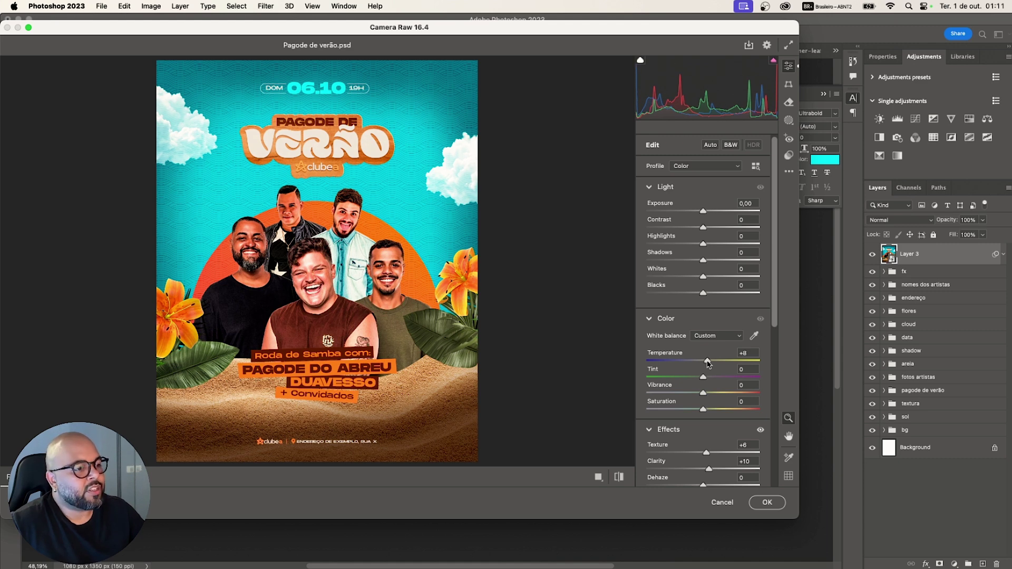
{"action": "left_click_drag", "start_coordinate": [708, 363], "coordinate": [710, 364]}
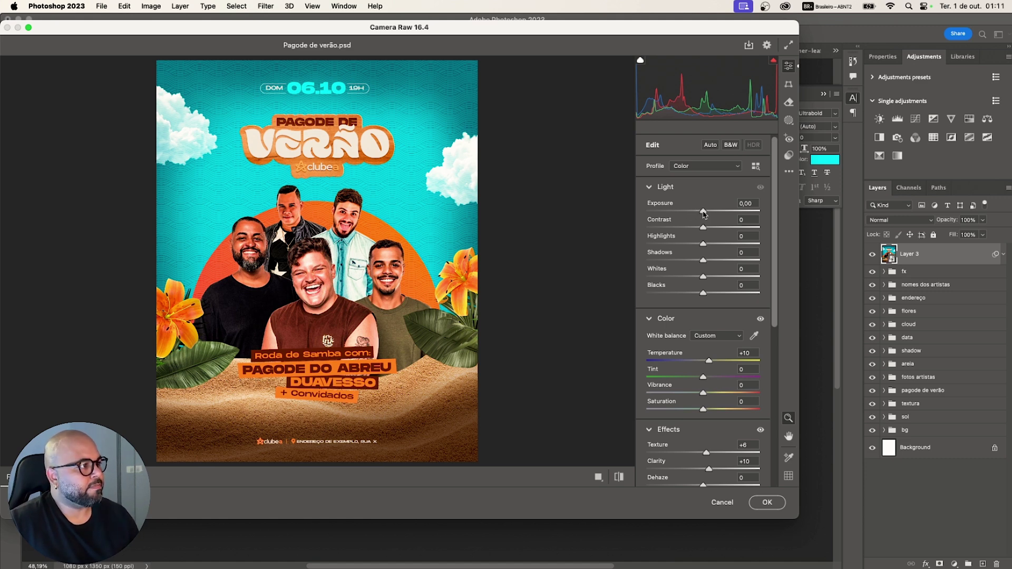
{"action": "left_click_drag", "start_coordinate": [703, 212], "coordinate": [703, 214]}
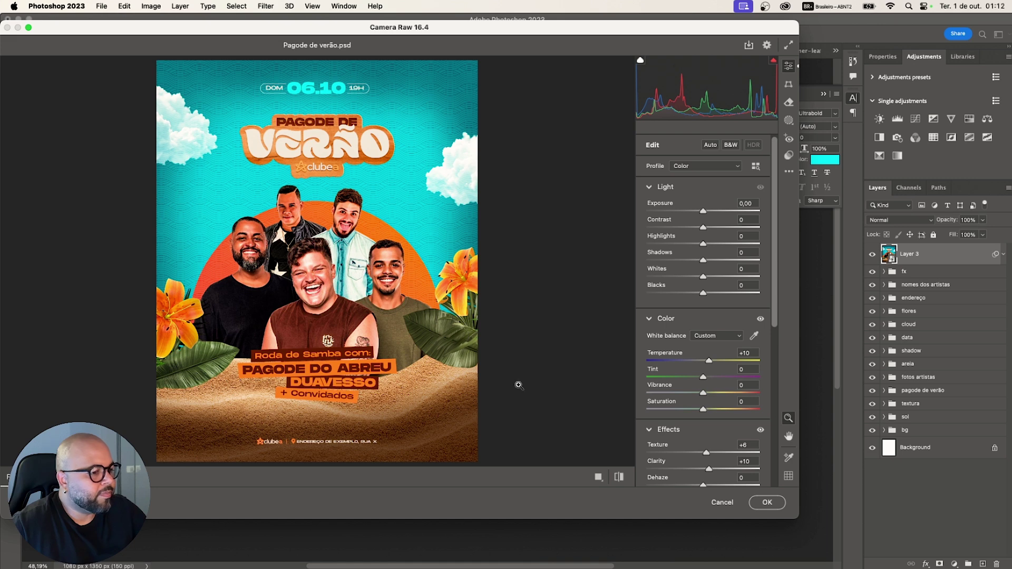
{"action": "left_click", "coordinate": [766, 502]}
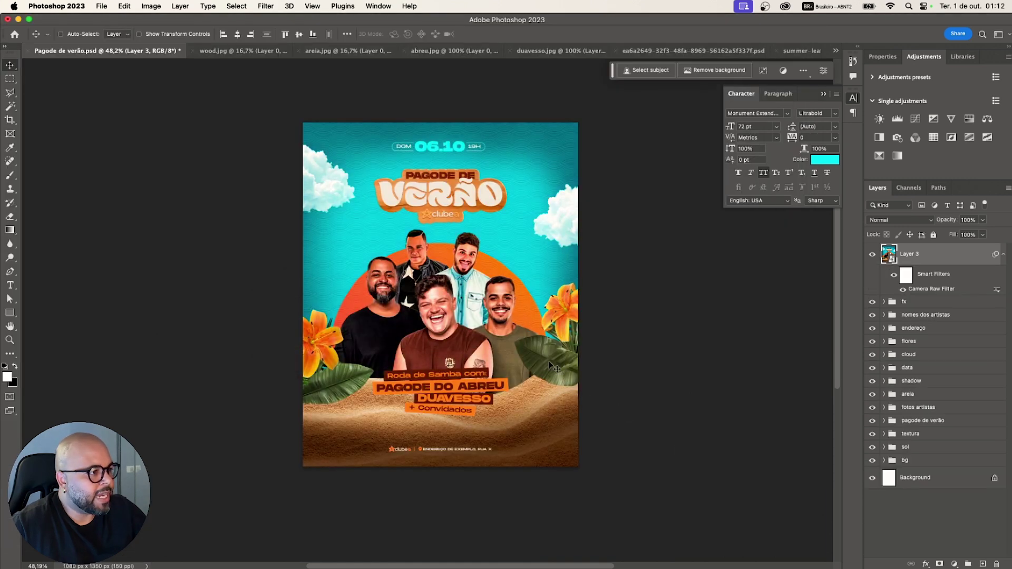
- Inspect the filtered flyer up close around the flower, leaf, sand and artist photos, and return to the full composition
{"action": "key", "text": "z"}
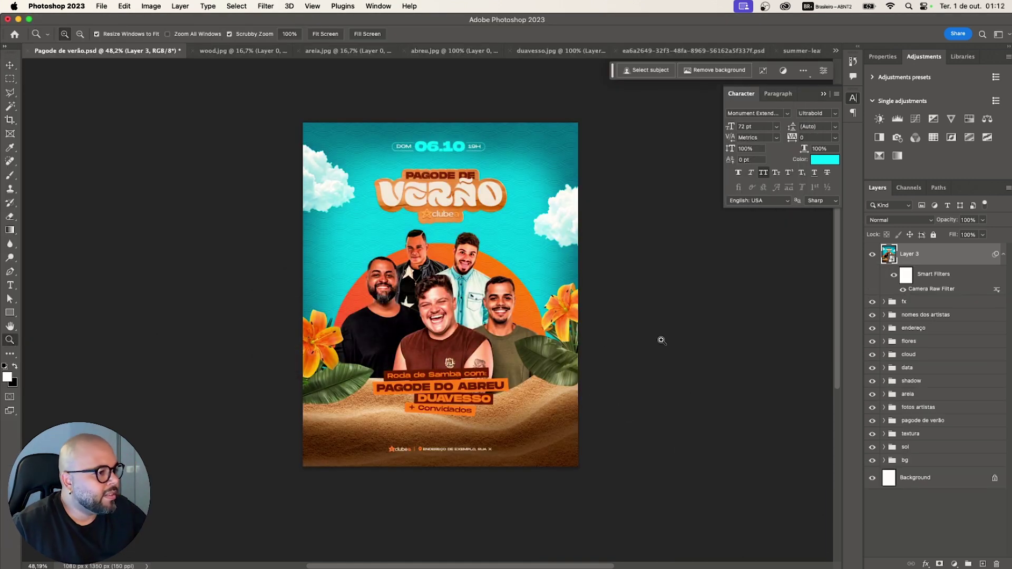
{"action": "left_click", "coordinate": [562, 352]}
{"action": "left_click", "coordinate": [562, 352]}
{"action": "left_click", "coordinate": [564, 349]}
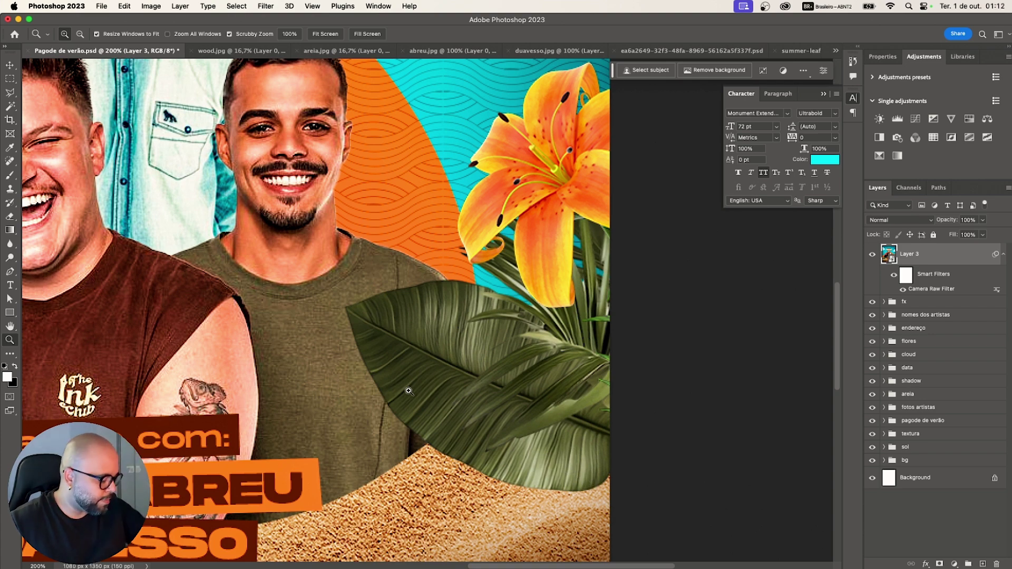
{"action": "left_click_drag", "start_coordinate": [398, 373], "coordinate": [145, 278]}
{"action": "left_click_drag", "start_coordinate": [475, 565], "coordinate": [416, 565]}
{"action": "scroll", "coordinate": [435, 312], "scroll_direction": "up", "scroll_amount": 3}
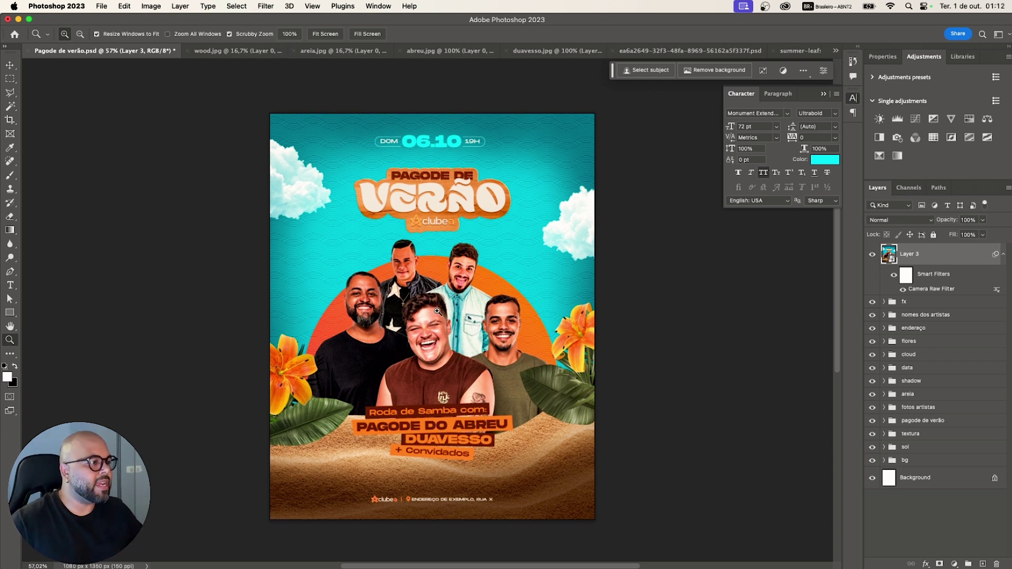
- Compare the flyer with and without the Camera Raw filtered layer and the fx group, leaving both visible
{"action": "left_click", "coordinate": [873, 257]}
{"action": "left_click", "coordinate": [872, 303]}
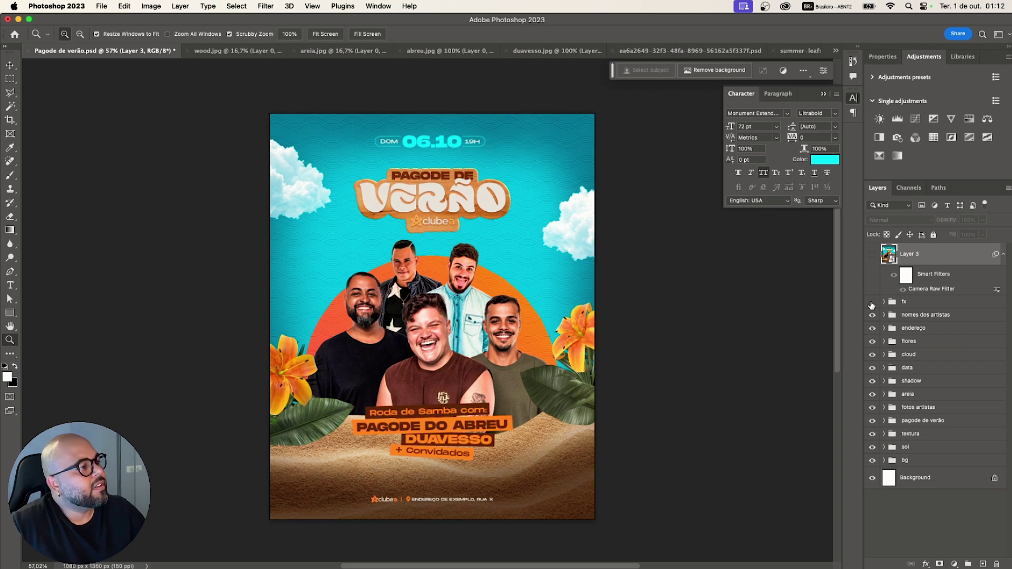
{"action": "left_click", "coordinate": [872, 302]}
{"action": "left_click", "coordinate": [871, 303]}
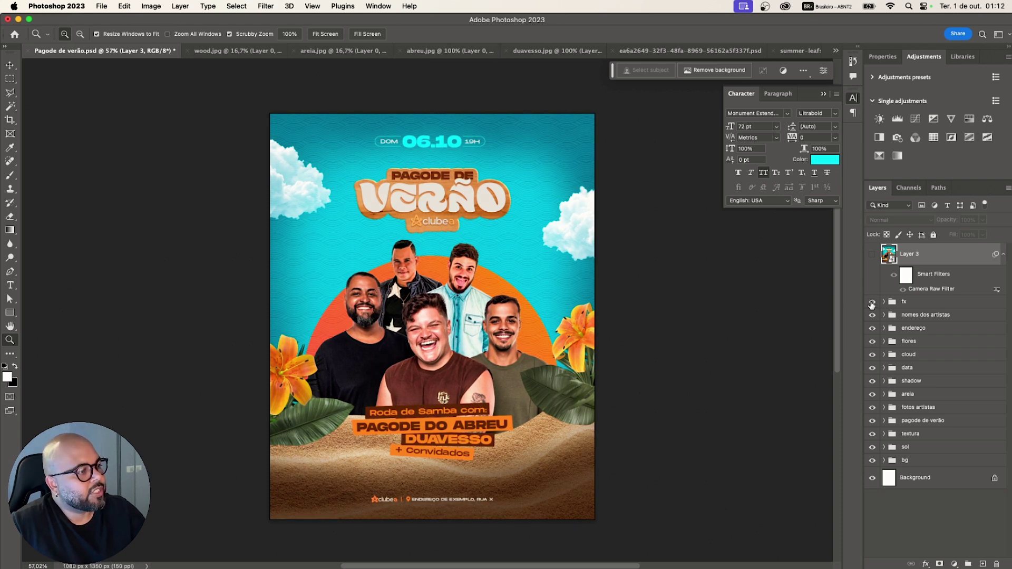
{"action": "left_click", "coordinate": [872, 304]}
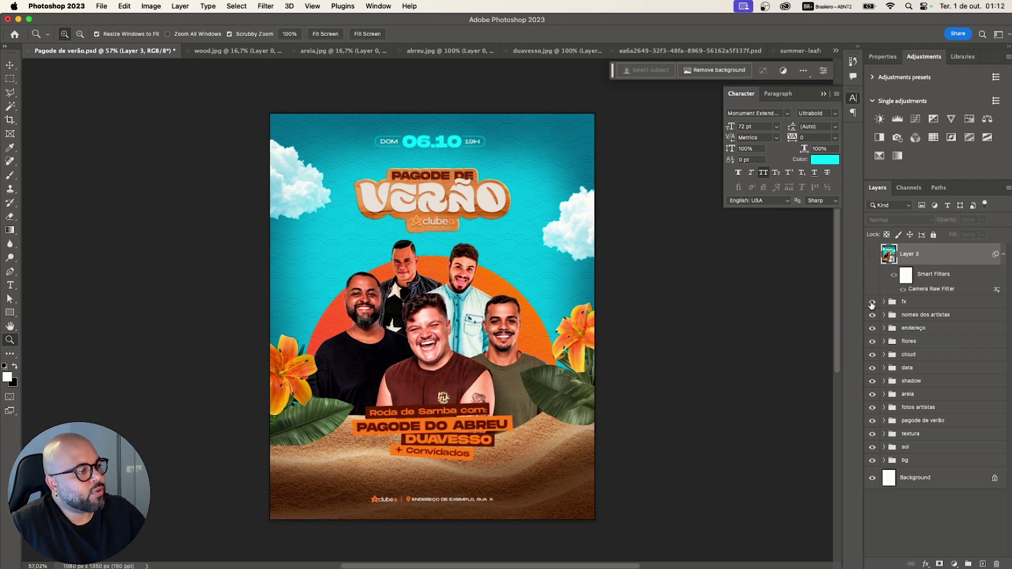
{"action": "left_click", "coordinate": [871, 256]}
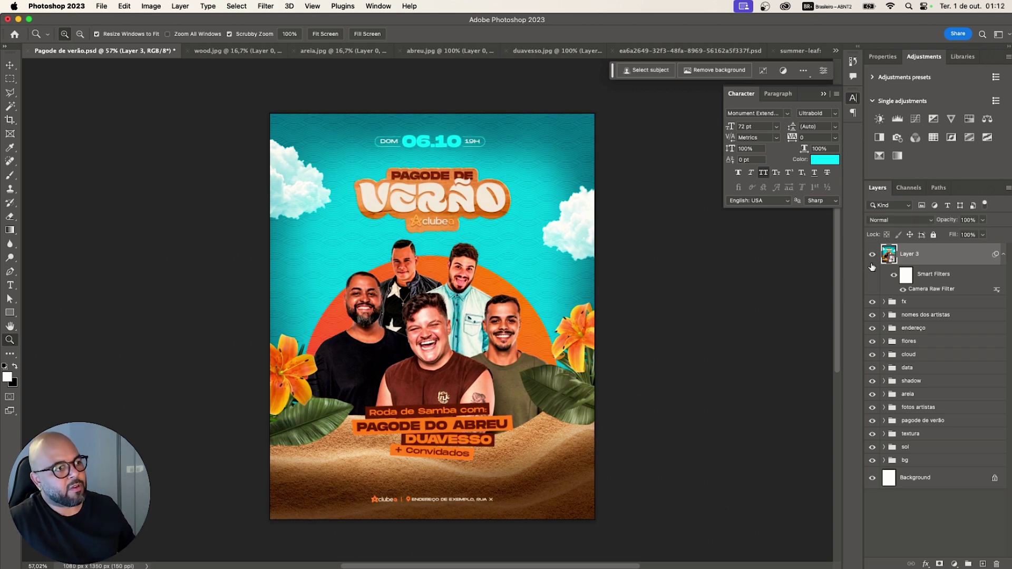
{"action": "left_click", "coordinate": [310, 327], "text": "alt"}
{"action": "left_click_drag", "start_coordinate": [353, 329], "coordinate": [378, 334]}
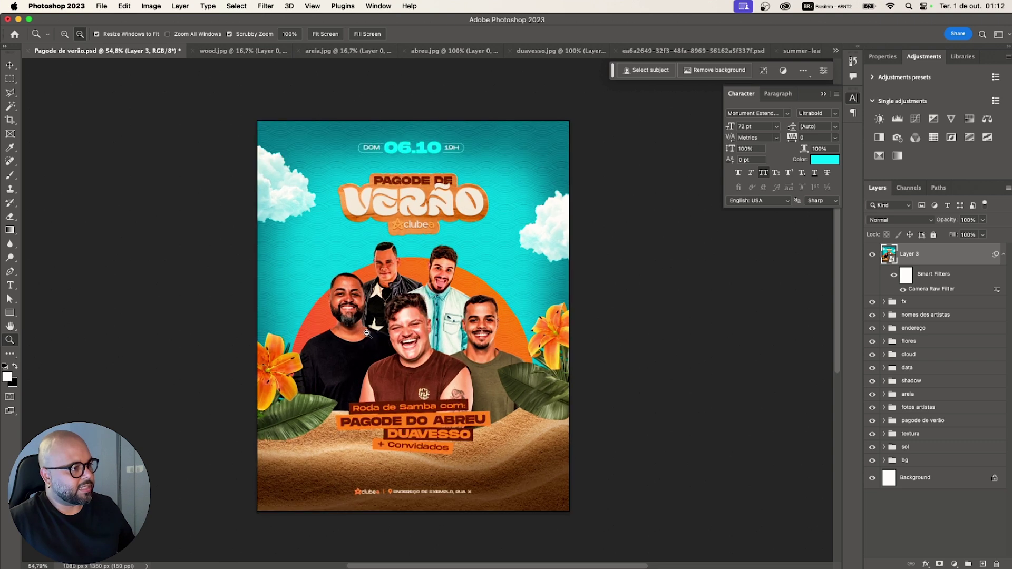